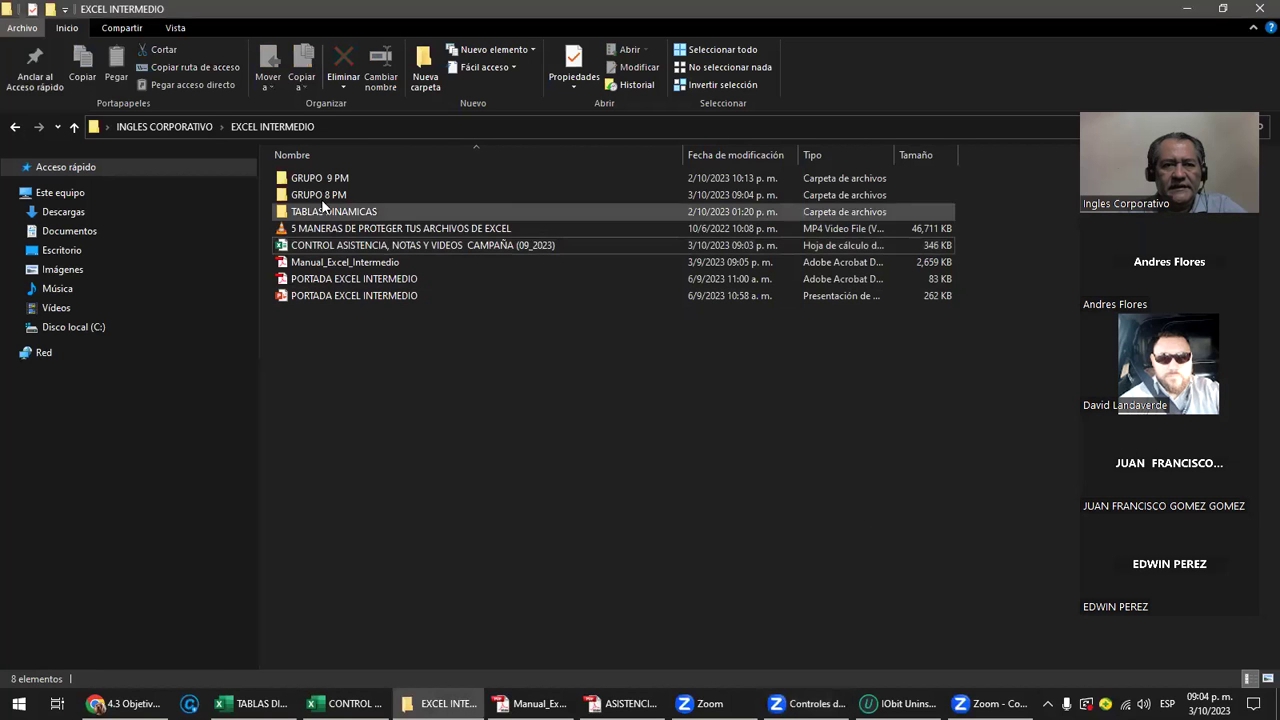
Open the GRUPO 9 PM folder and launch the 16- PERSONALIZAR TABLA DINAMICA workbook.
double_click(325, 181)
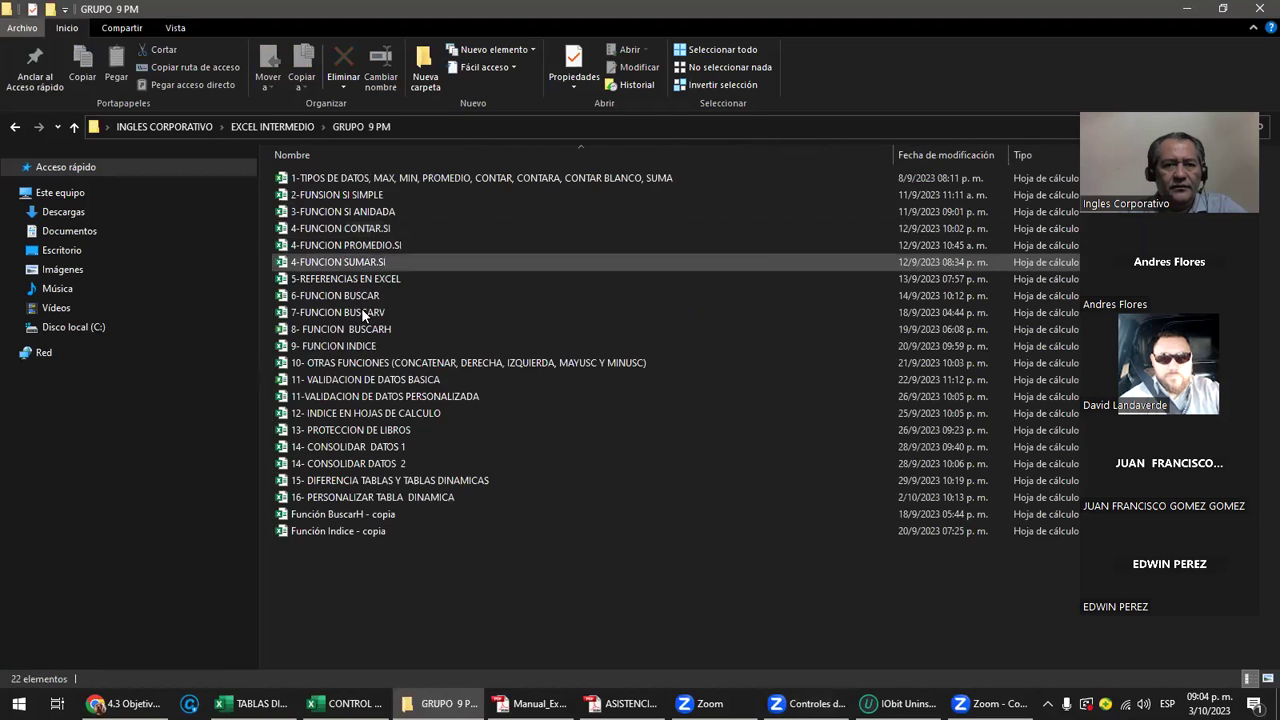
left_click(374, 493)
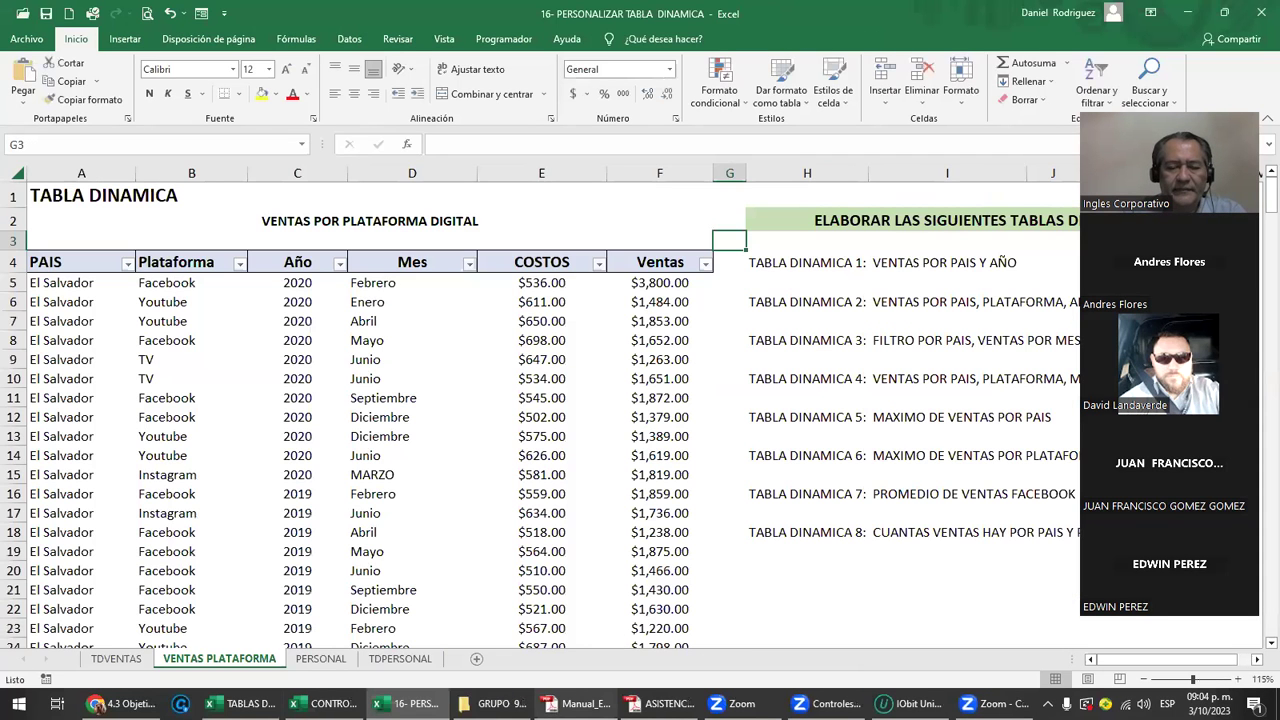
Bring the Excel manual PDF to the front at its first page.
left_click(578, 703)
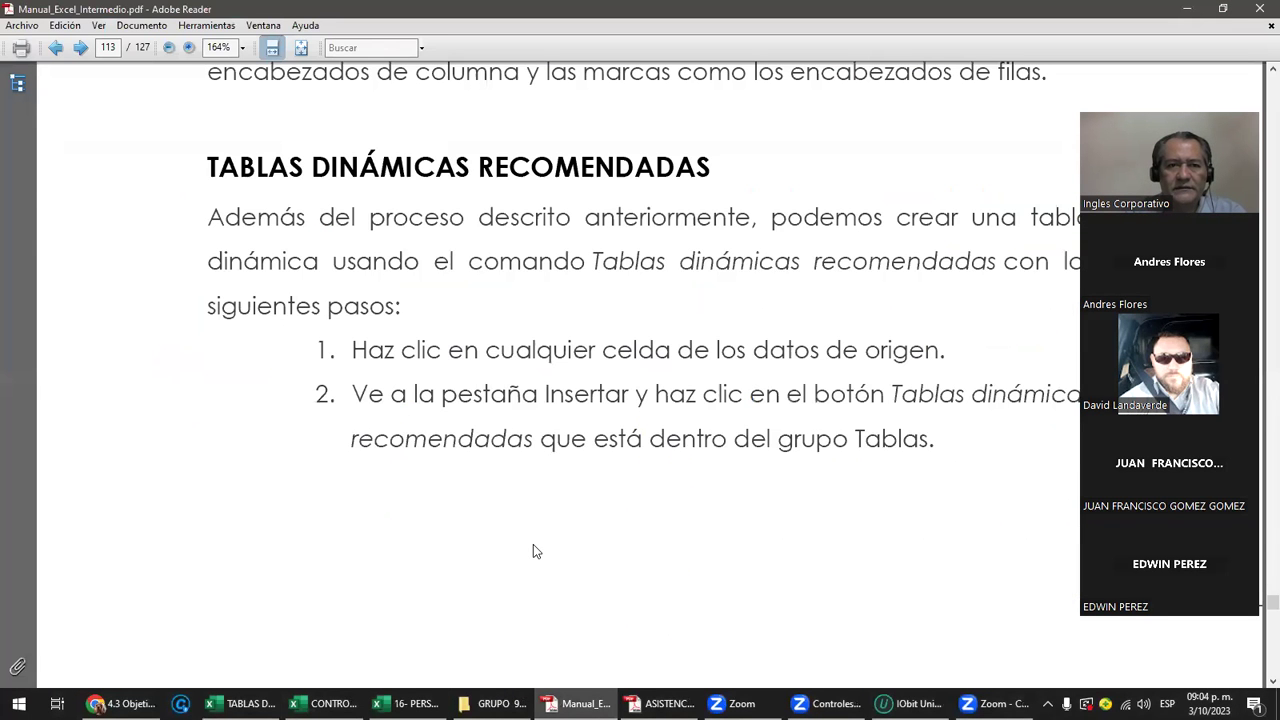
scroll(504, 572, "up", 2)
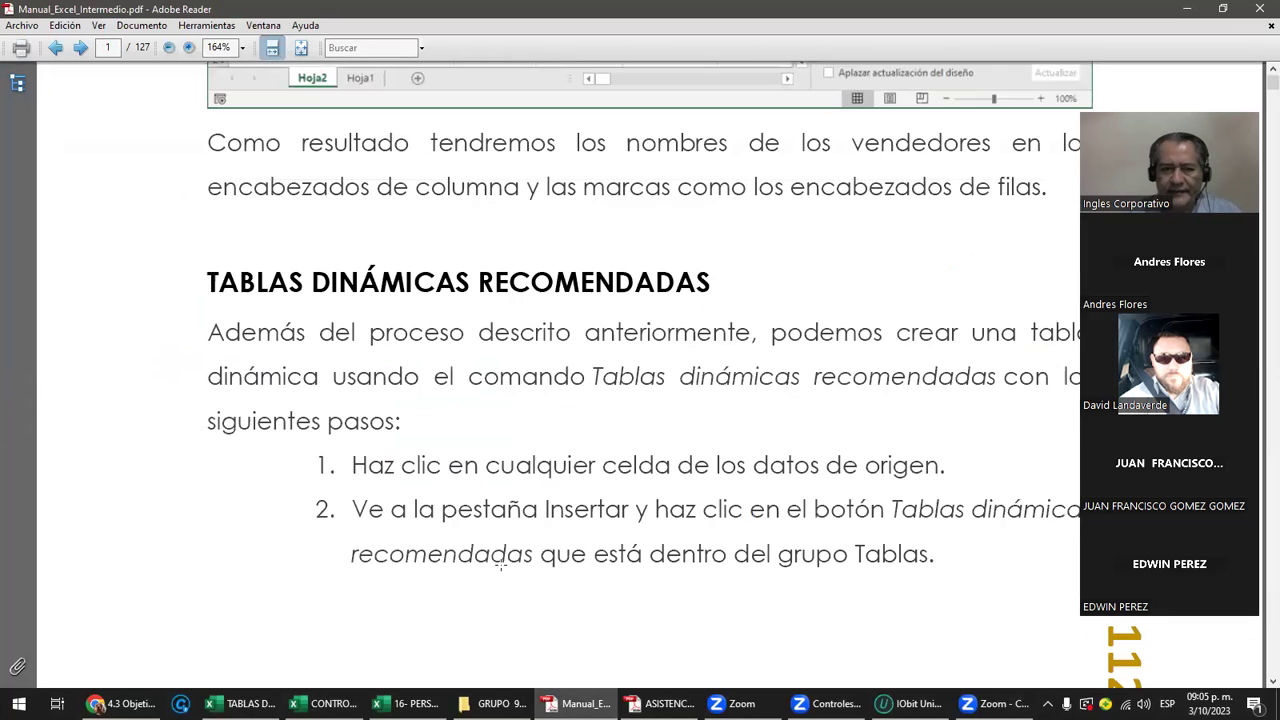
key("Home")
Scroll to the table of contents listing Personalizar tablas dinámicas on page 110.
scroll(507, 565, "down", 4)
scroll(520, 562, "down", 2)
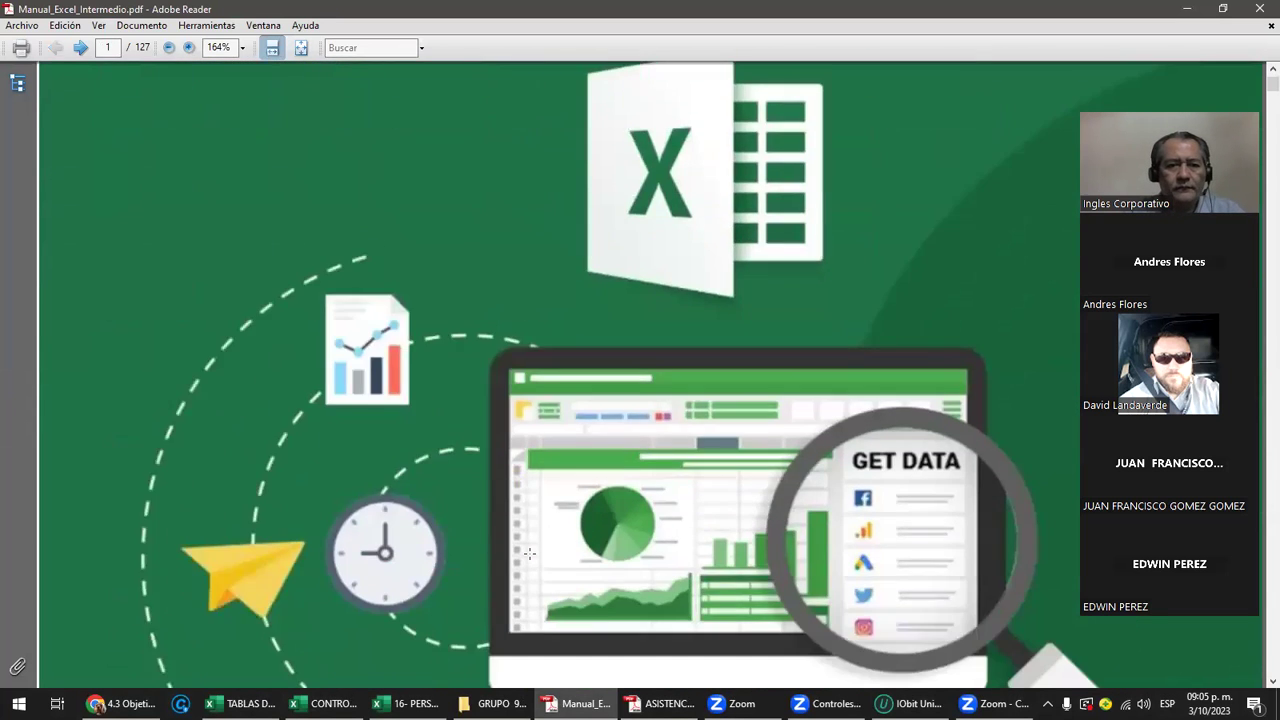
scroll(528, 555, "down", 3)
scroll(531, 561, "down", 2)
scroll(531, 561, "down", 2)
scroll(529, 560, "down", 3)
scroll(529, 560, "down", 4)
scroll(529, 558, "down", 2)
scroll(530, 556, "down", 3)
scroll(530, 554, "down", 2)
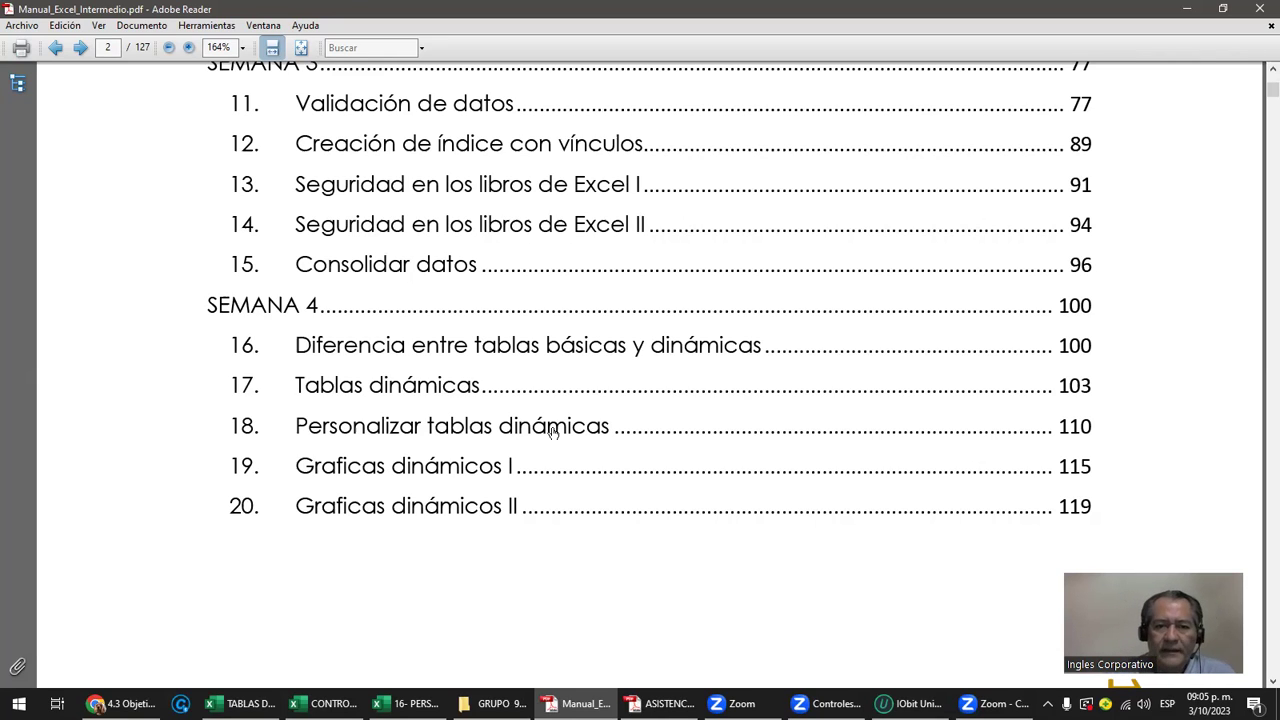
Jump to section 18 Personalizar tablas dinámicas and read through its opening pages.
left_click(553, 430)
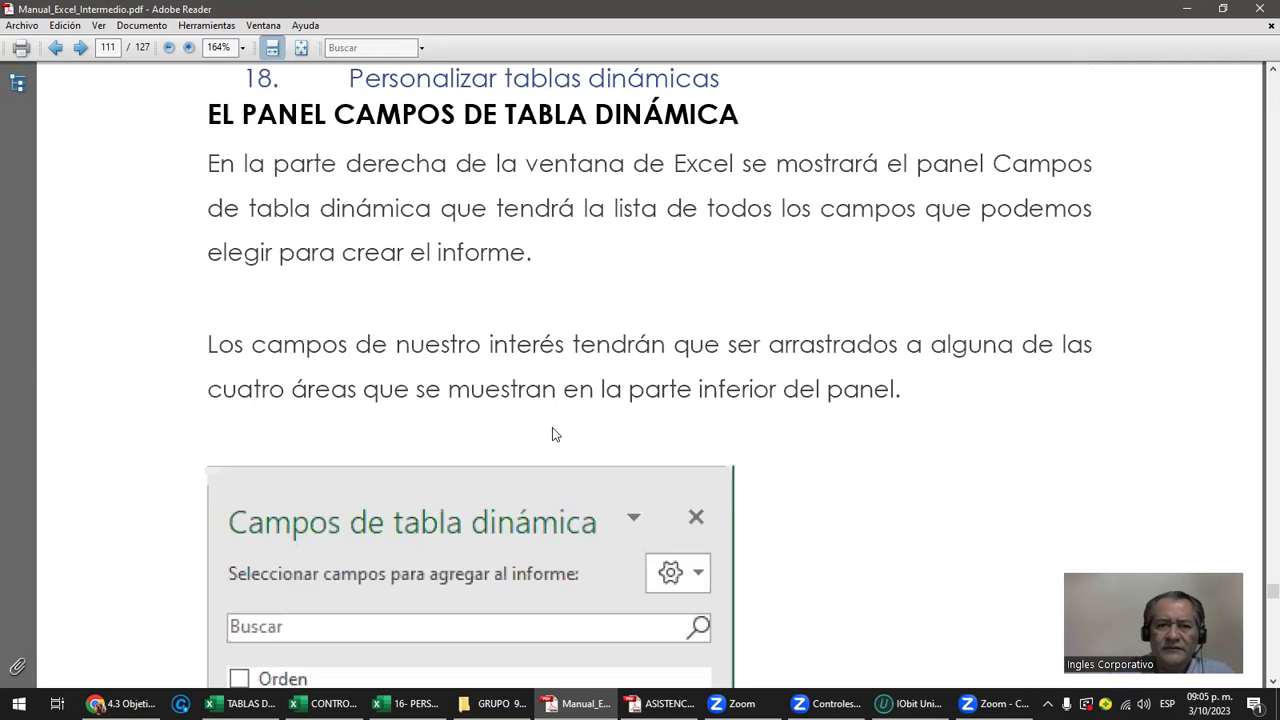
scroll(555, 433, "down", 1)
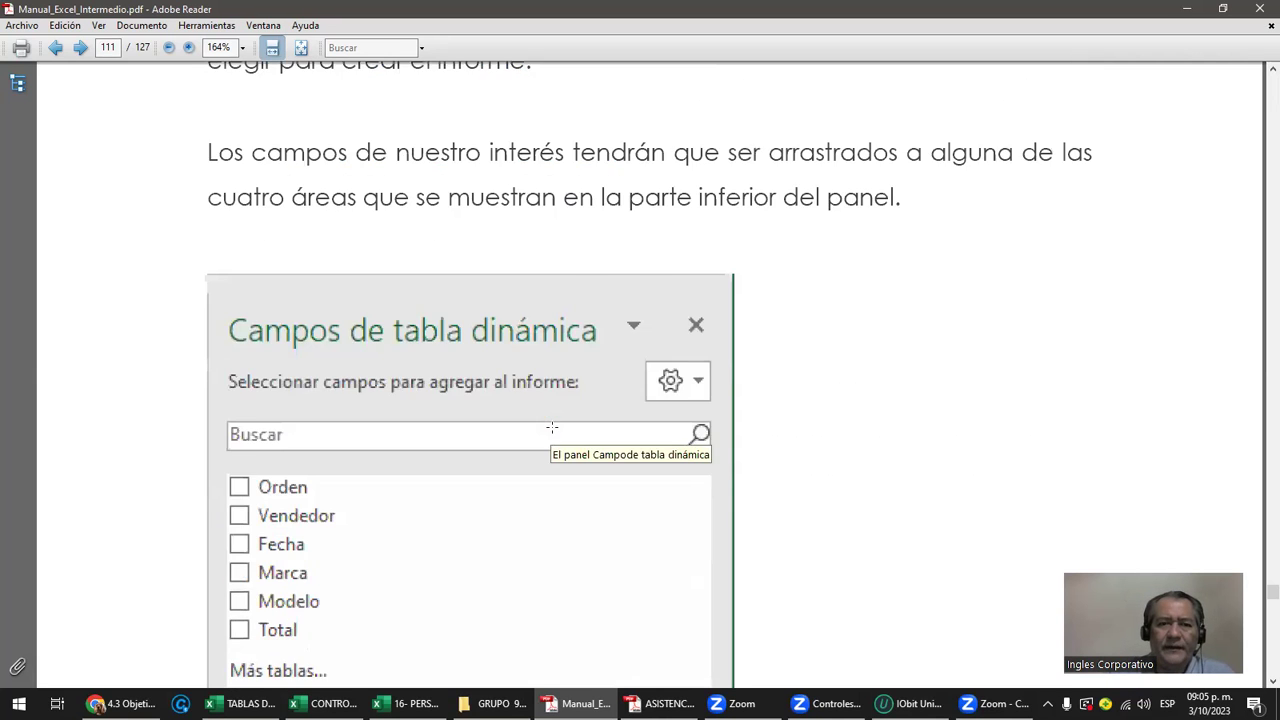
scroll(553, 430, "down", 1)
scroll(553, 430, "down", 1)
scroll(552, 429, "down", 1)
scroll(552, 429, "down", 1)
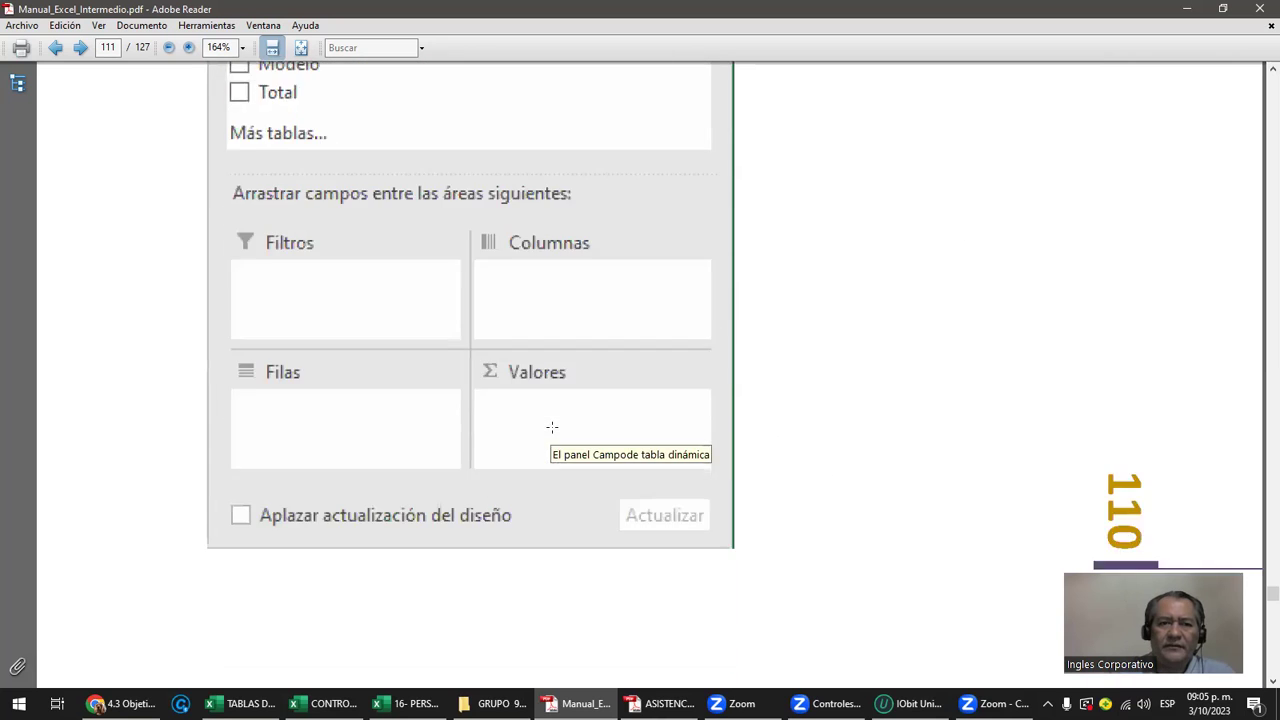
scroll(552, 429, "up", 1)
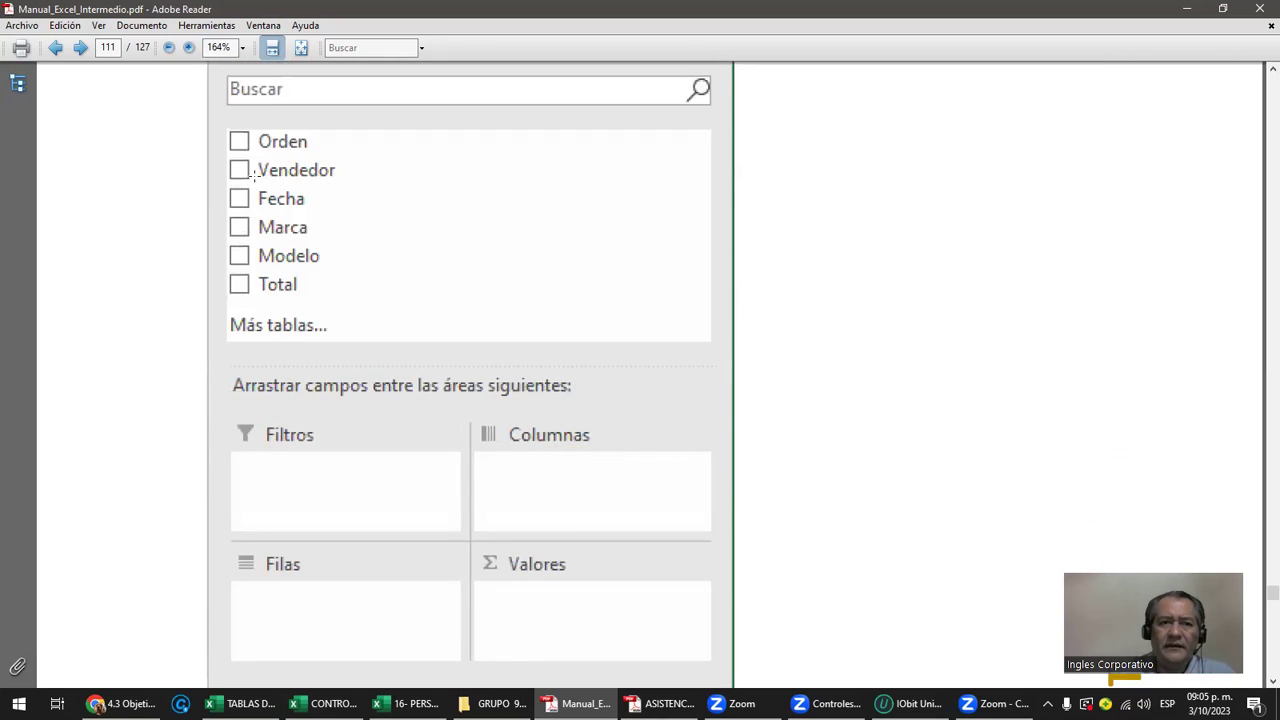
scroll(363, 294, "up", 1)
scroll(300, 245, "up", 1)
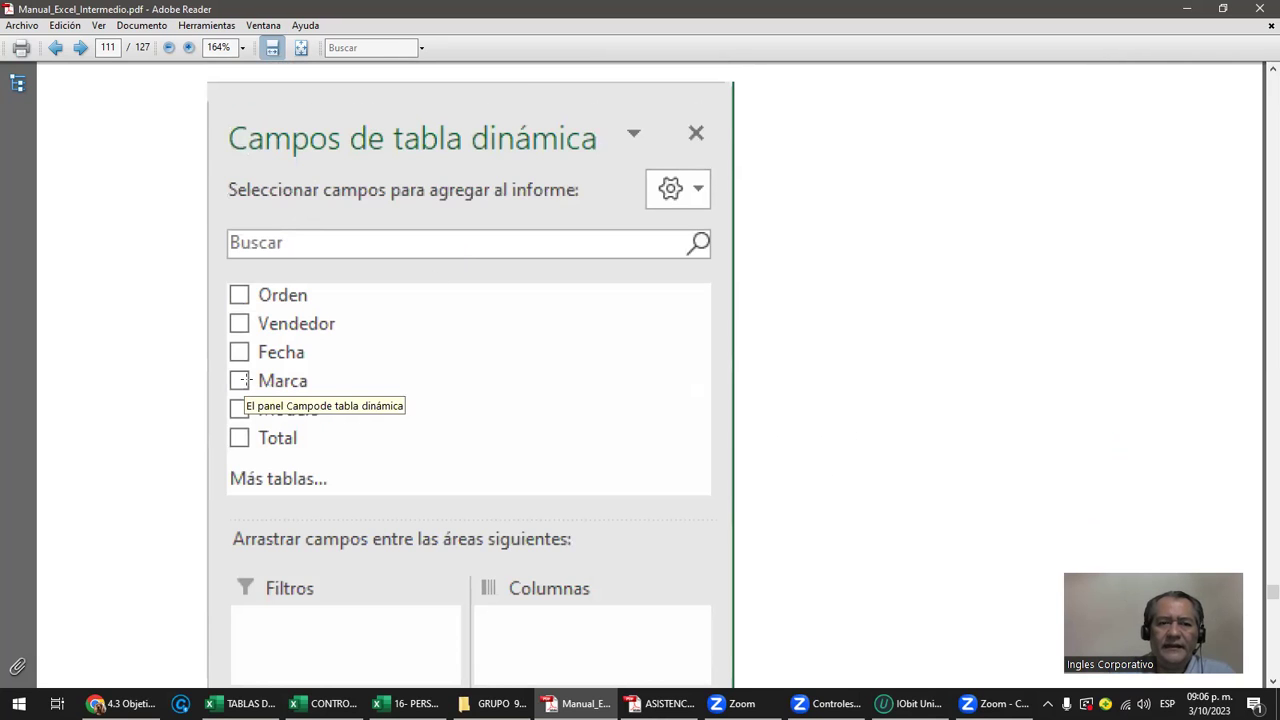
scroll(250, 380, "down", 1)
scroll(315, 385, "down", 2)
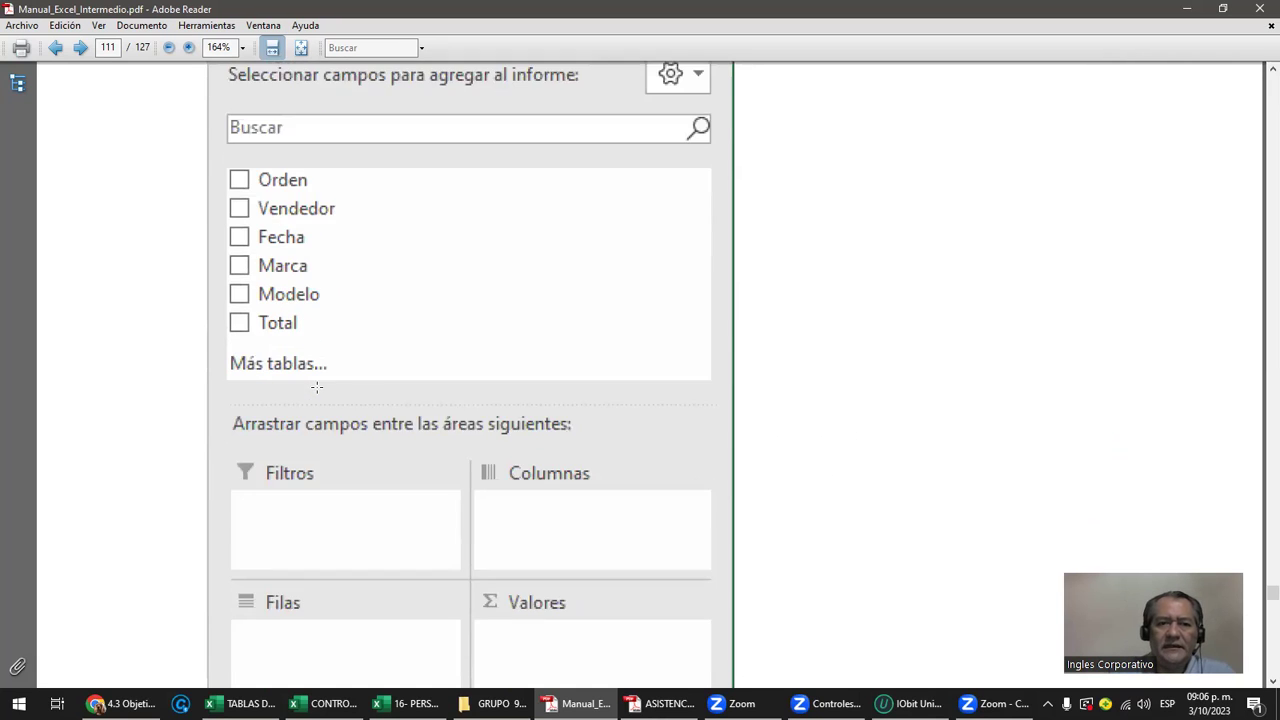
scroll(398, 476, "down", 2)
scroll(398, 476, "down", 1)
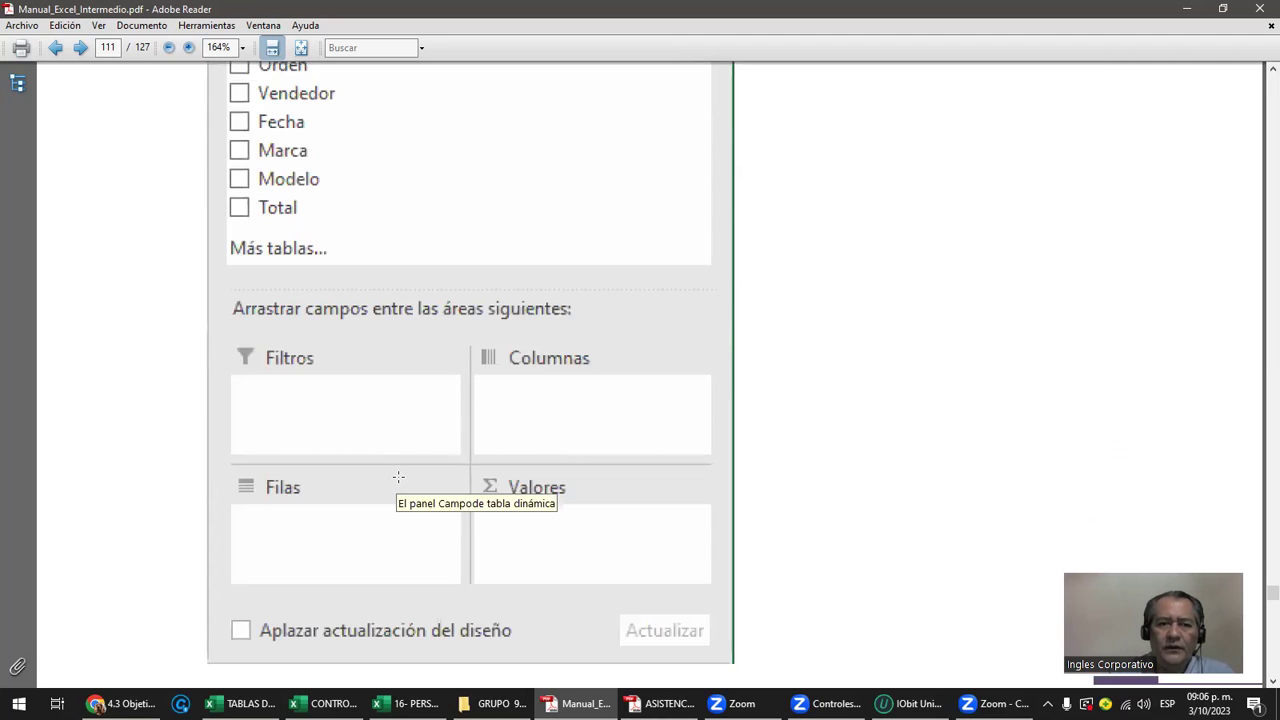
scroll(398, 477, "down", 1)
scroll(398, 477, "down", 3)
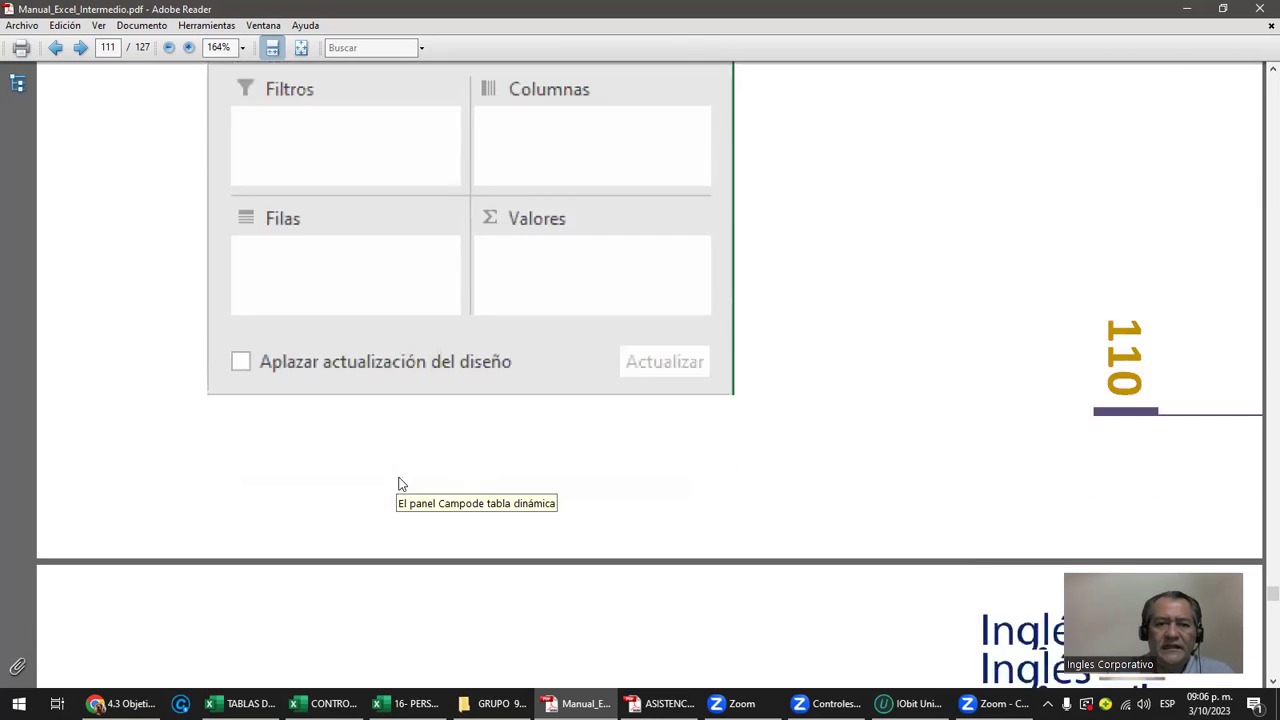
scroll(398, 477, "down", 2)
scroll(398, 477, "down", 8)
scroll(398, 476, "down", 6)
scroll(398, 476, "down", 7)
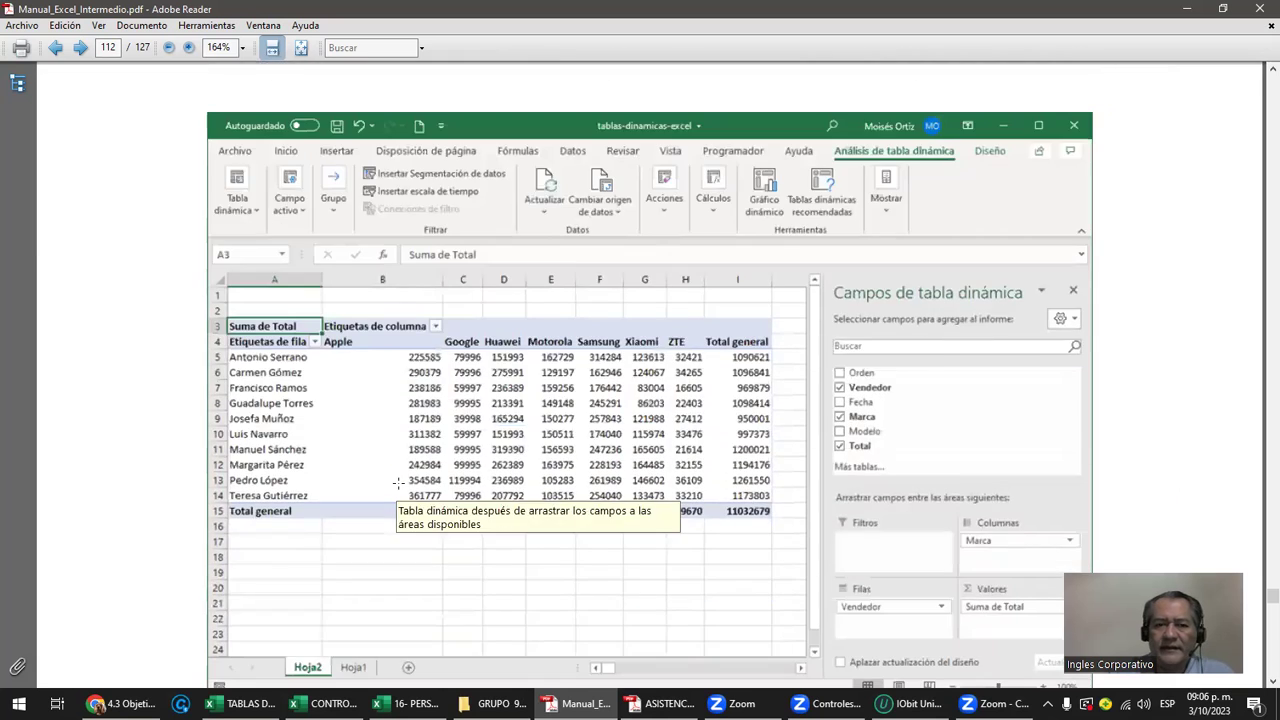
scroll(271, 387, "down", 2)
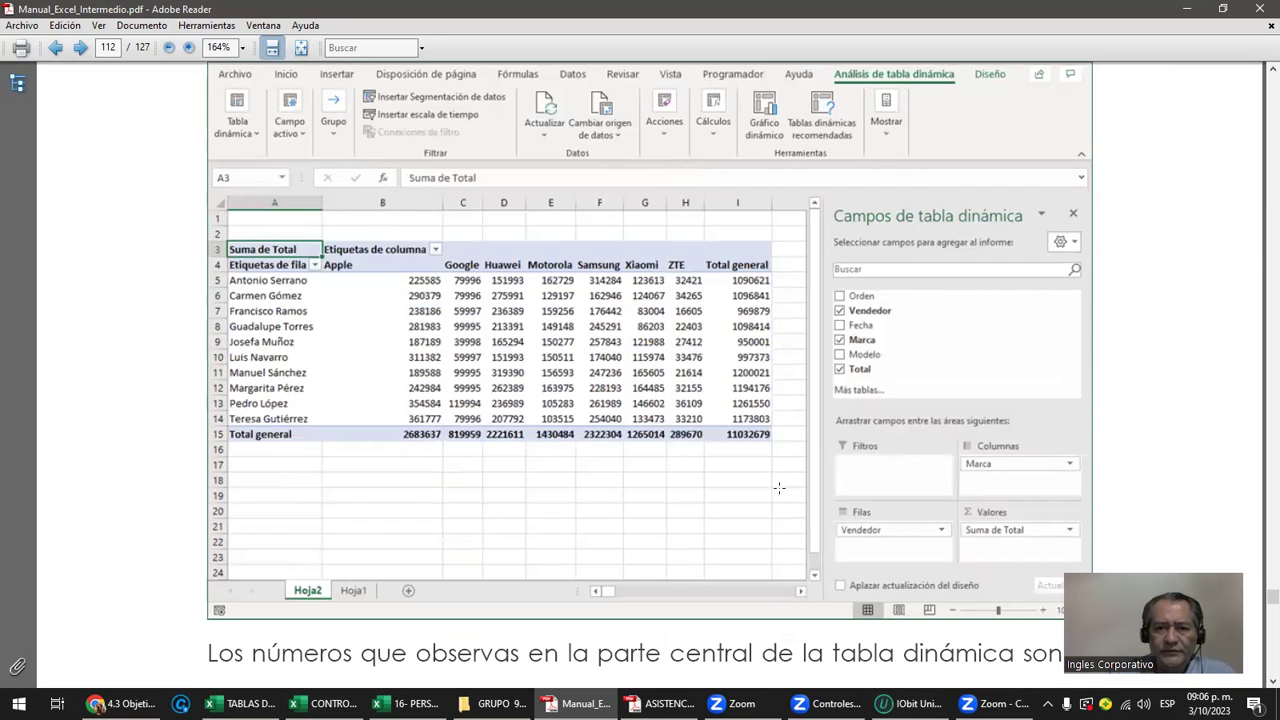
Read on to the recommended PivotTables example, then bring up the TABLAS DINAMICAS demo workbook.
left_click_drag(779, 487, 782, 490)
scroll(656, 547, "down", 6)
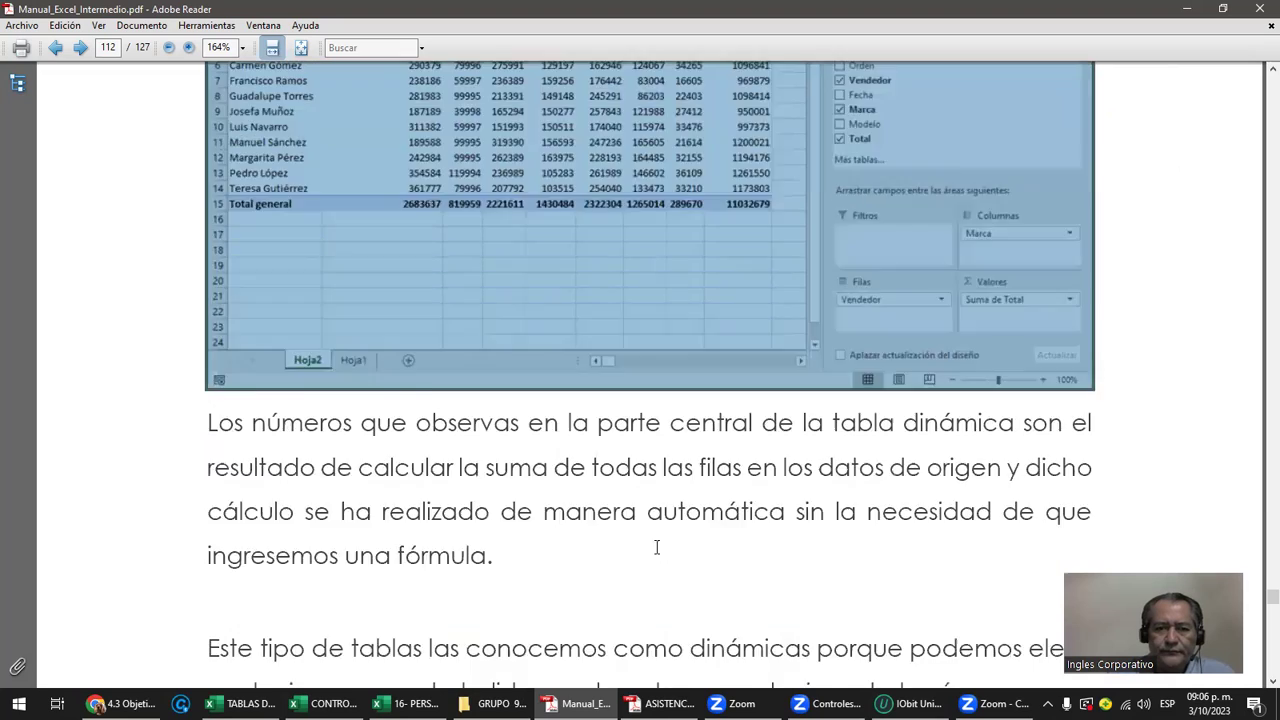
scroll(656, 547, "down", 10)
scroll(656, 547, "down", 10)
scroll(656, 547, "down", 10)
scroll(656, 545, "down", 9)
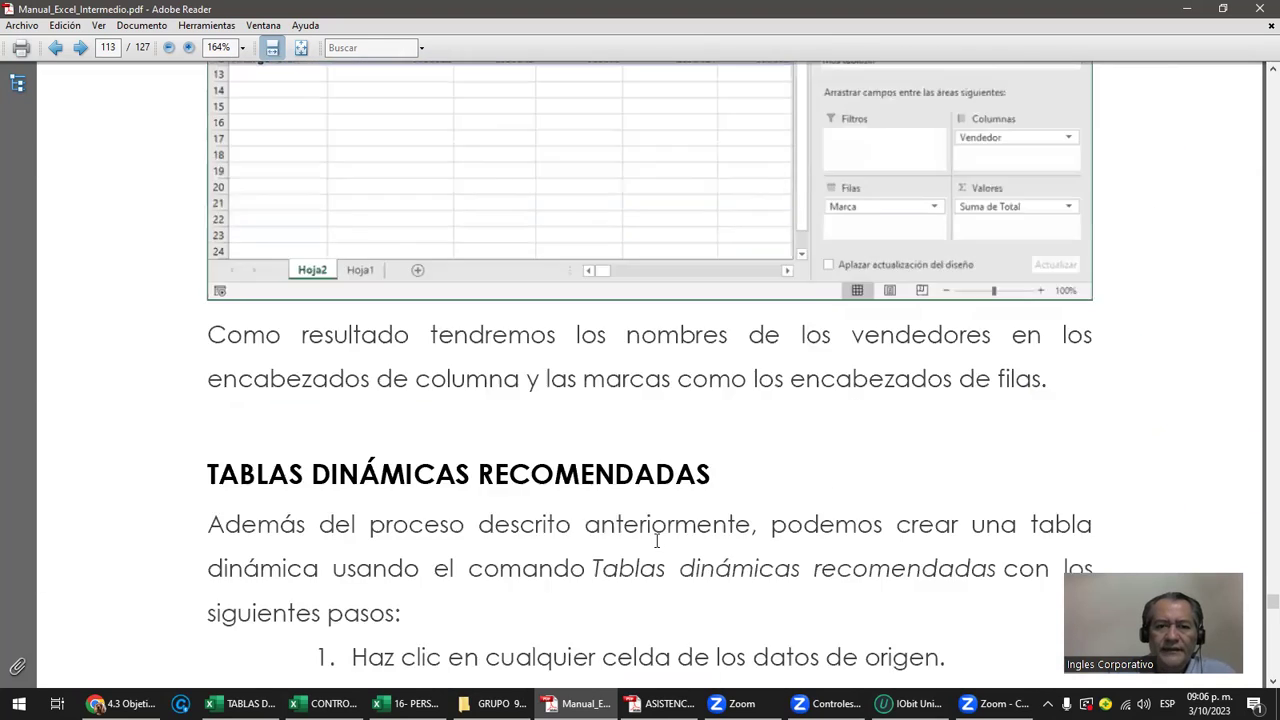
scroll(656, 545, "down", 8)
scroll(450, 474, "down", 6)
scroll(451, 474, "down", 3)
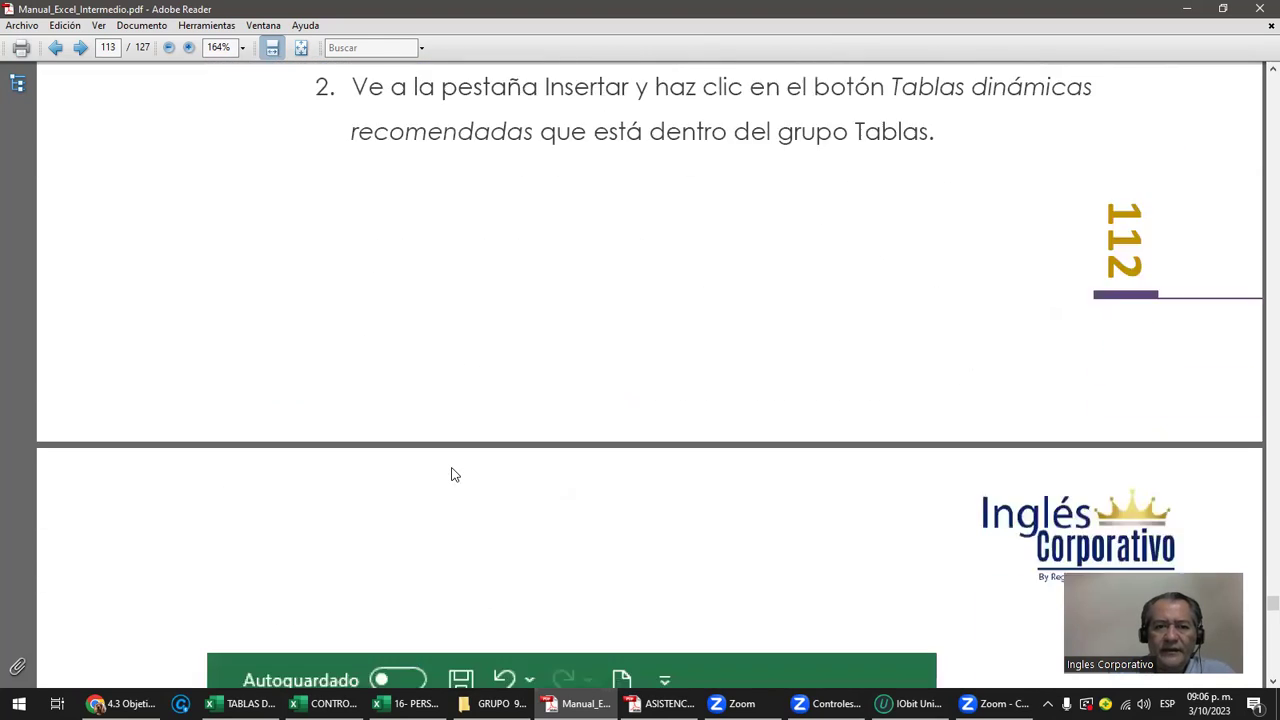
scroll(450, 474, "down", 10)
scroll(450, 474, "down", 3)
scroll(450, 474, "down", 2)
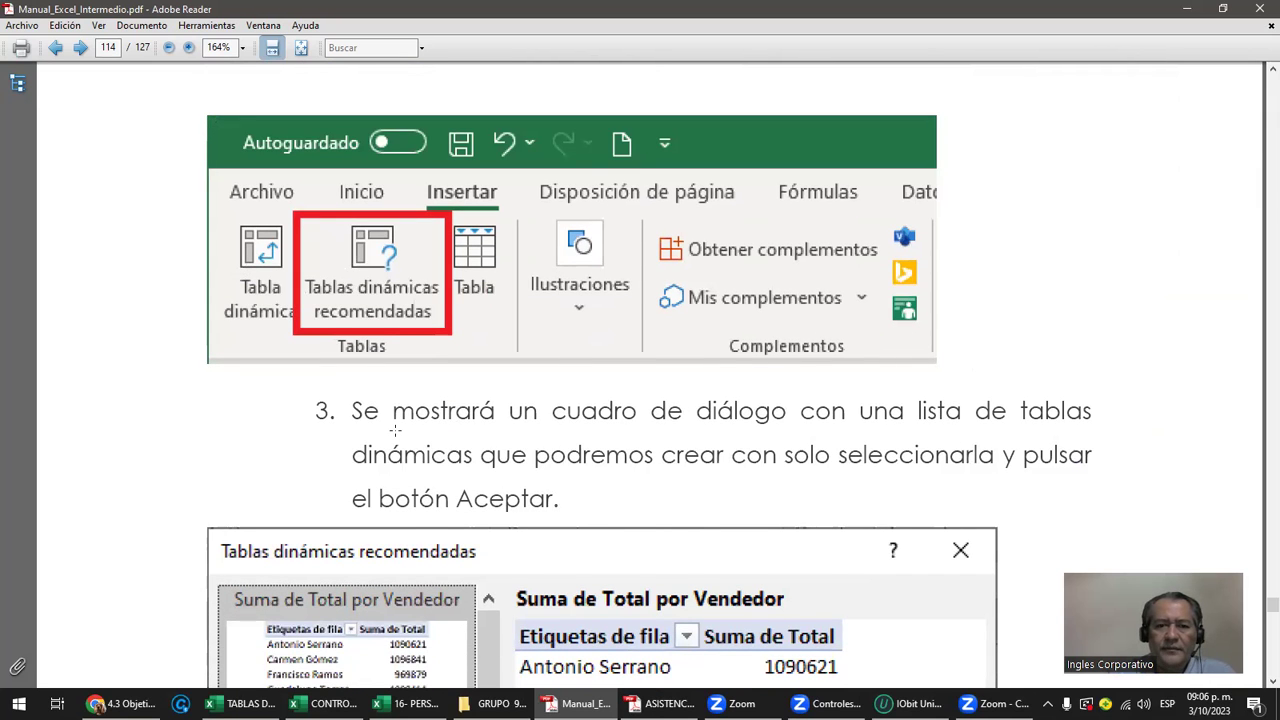
scroll(395, 430, "down", 6)
scroll(395, 430, "down", 3)
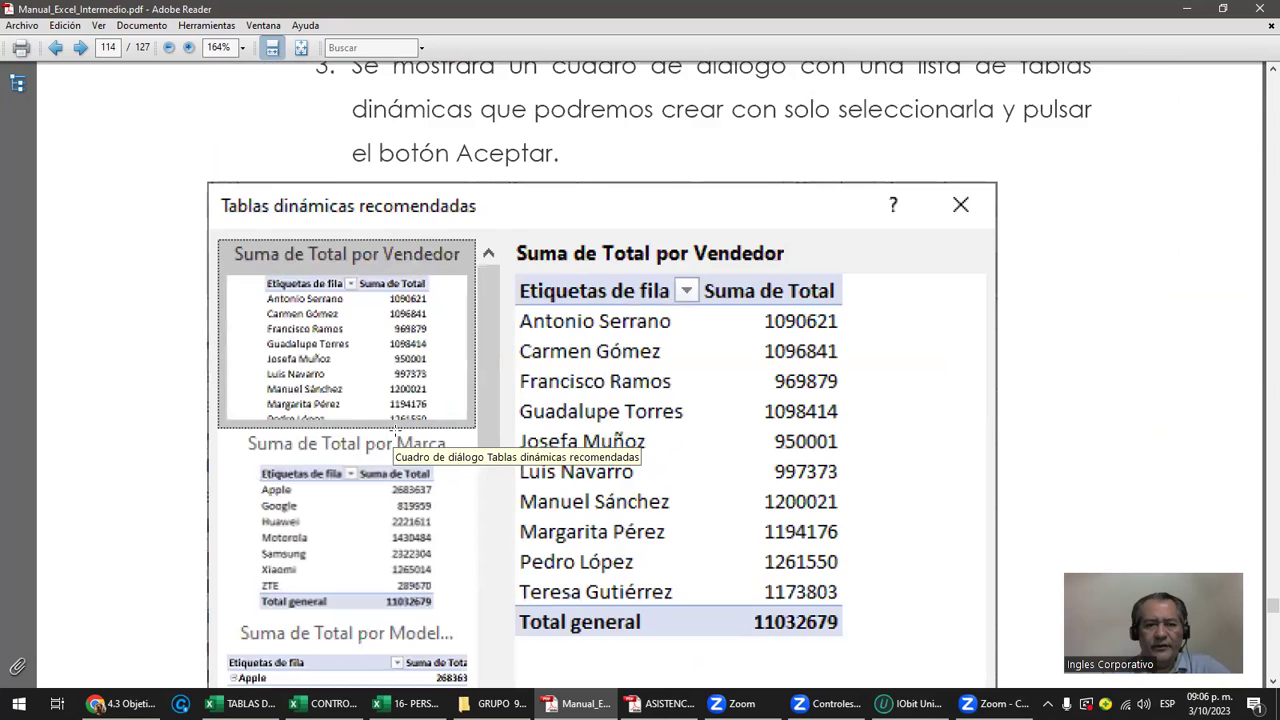
scroll(395, 430, "down", 3)
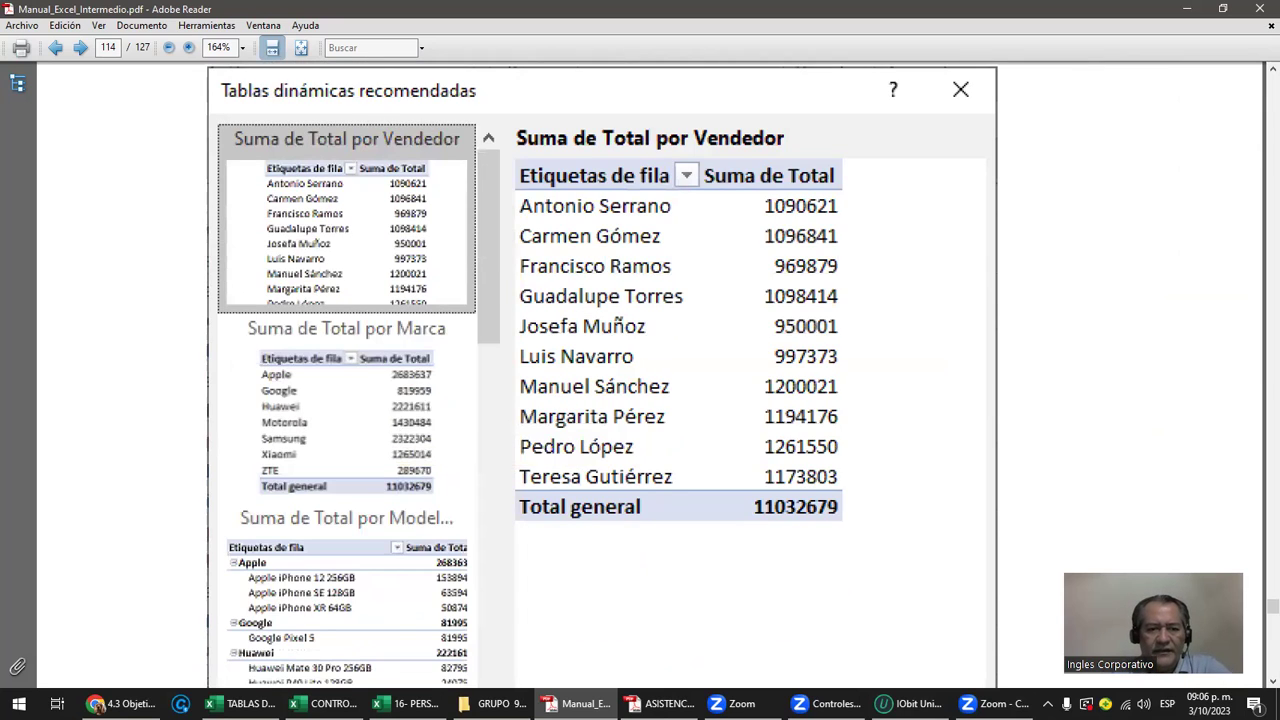
mouse_move(240, 703)
left_click(150, 640)
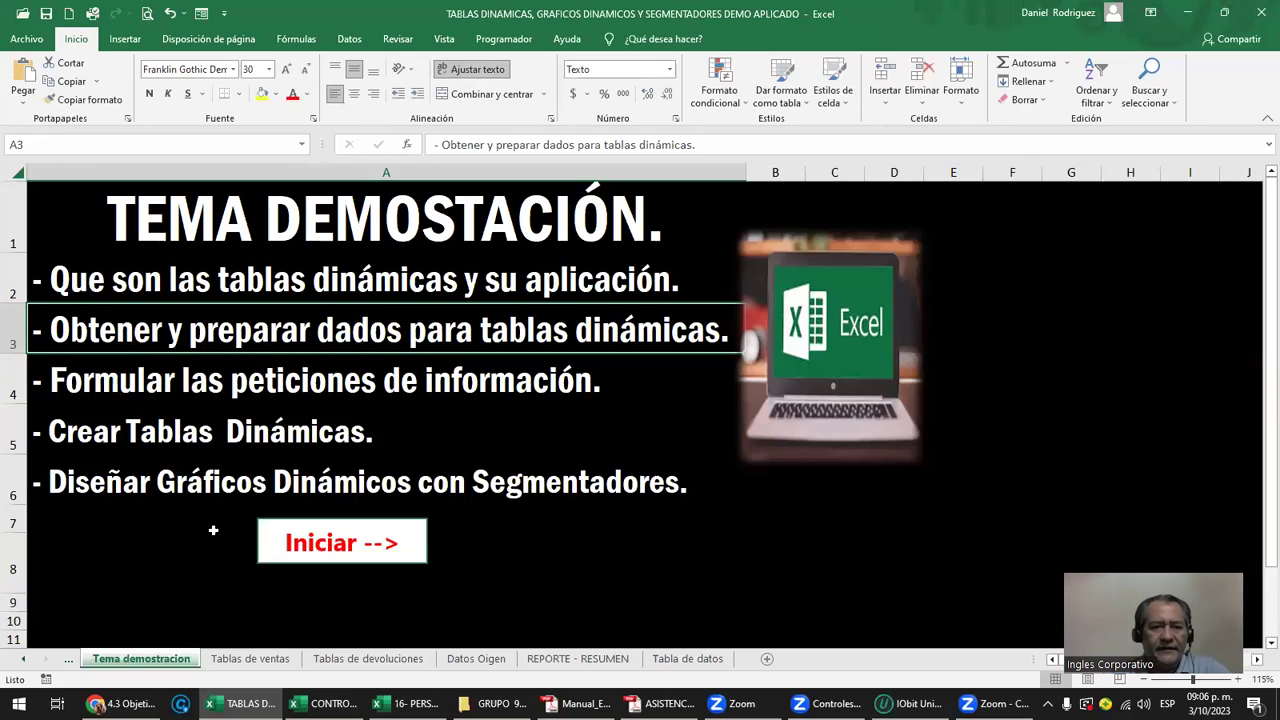
Check the Origen de datos topic on TEMARIO COMPLETO, then return to 16- PERSONALIZAR TABLA DINAMICA.
left_click(24, 658)
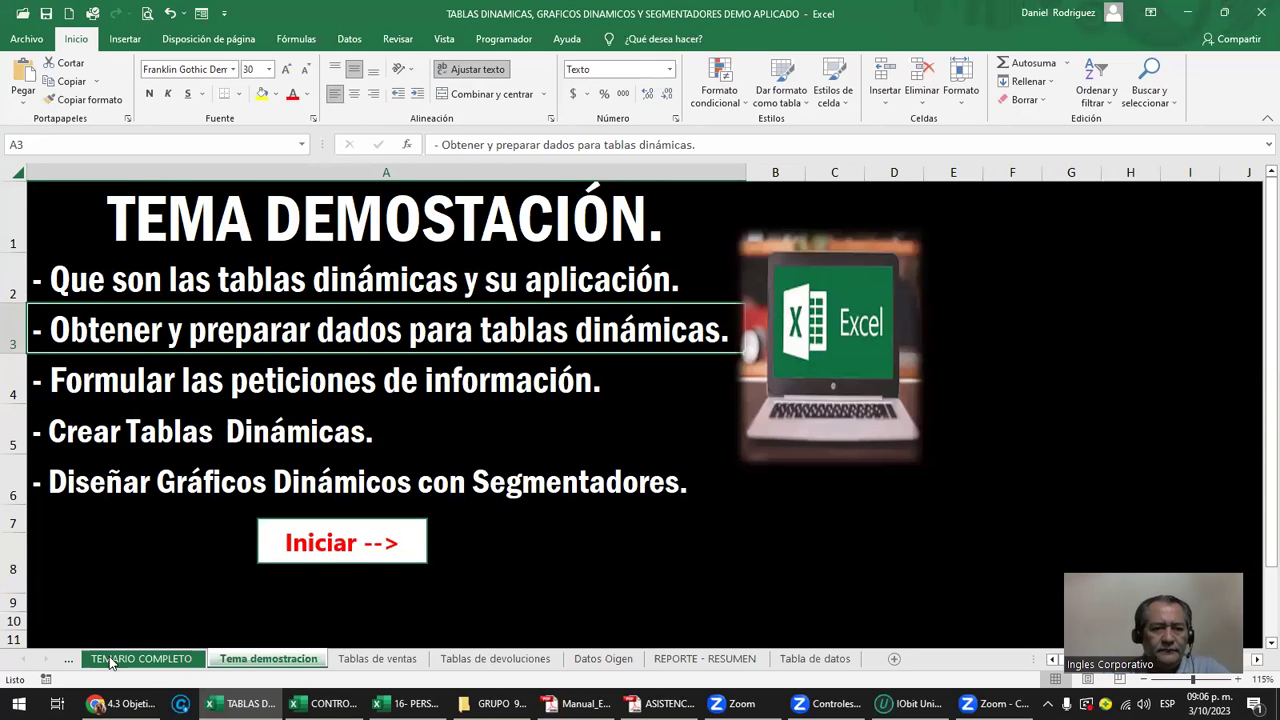
left_click(112, 662)
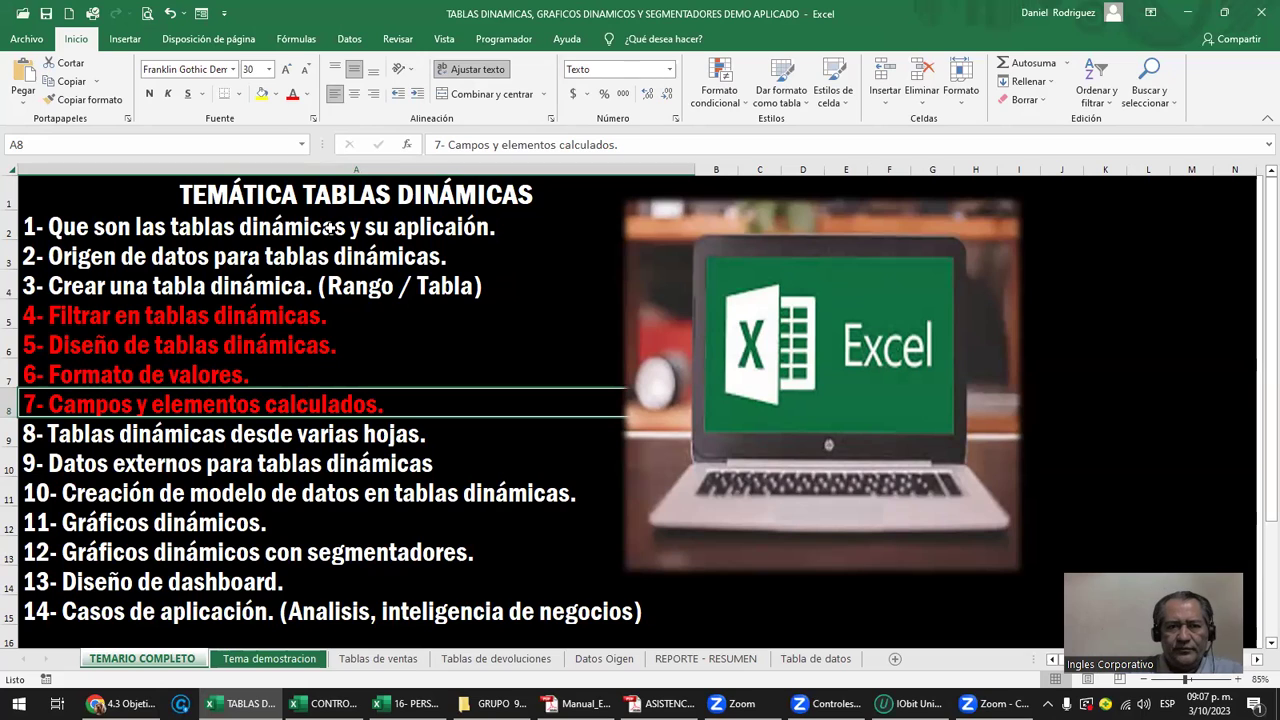
left_click(50, 257)
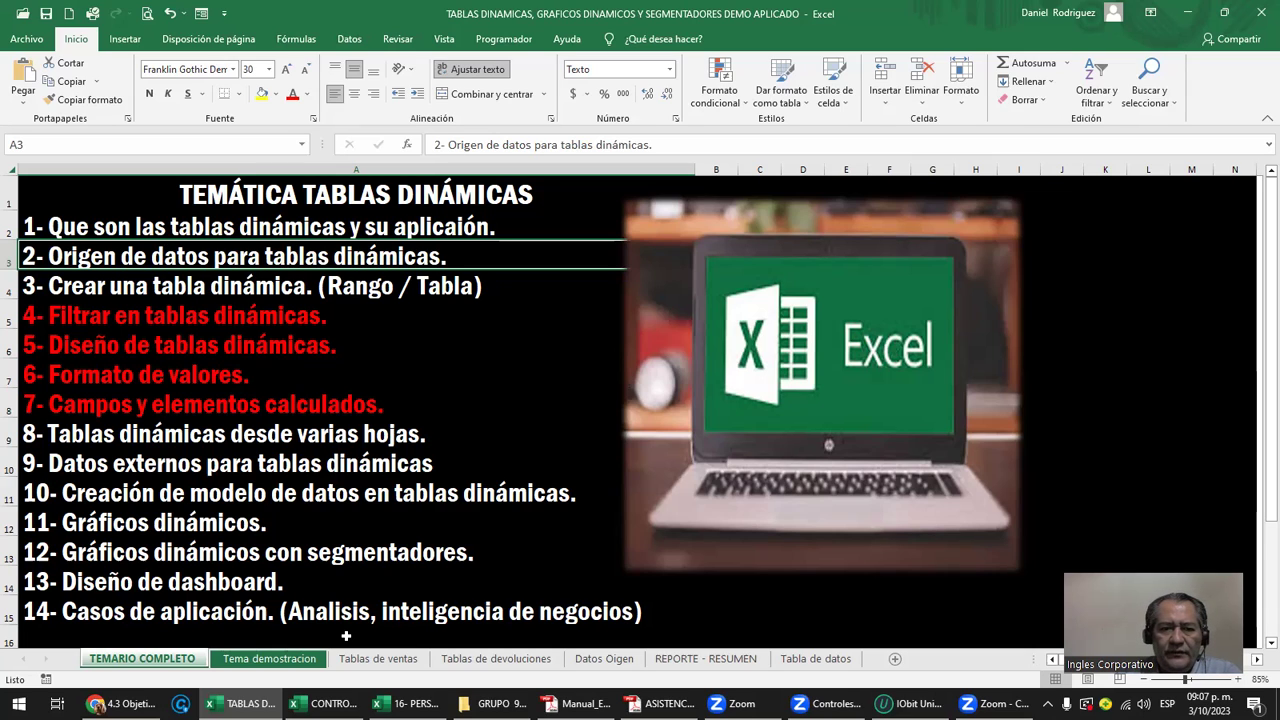
left_click(408, 703)
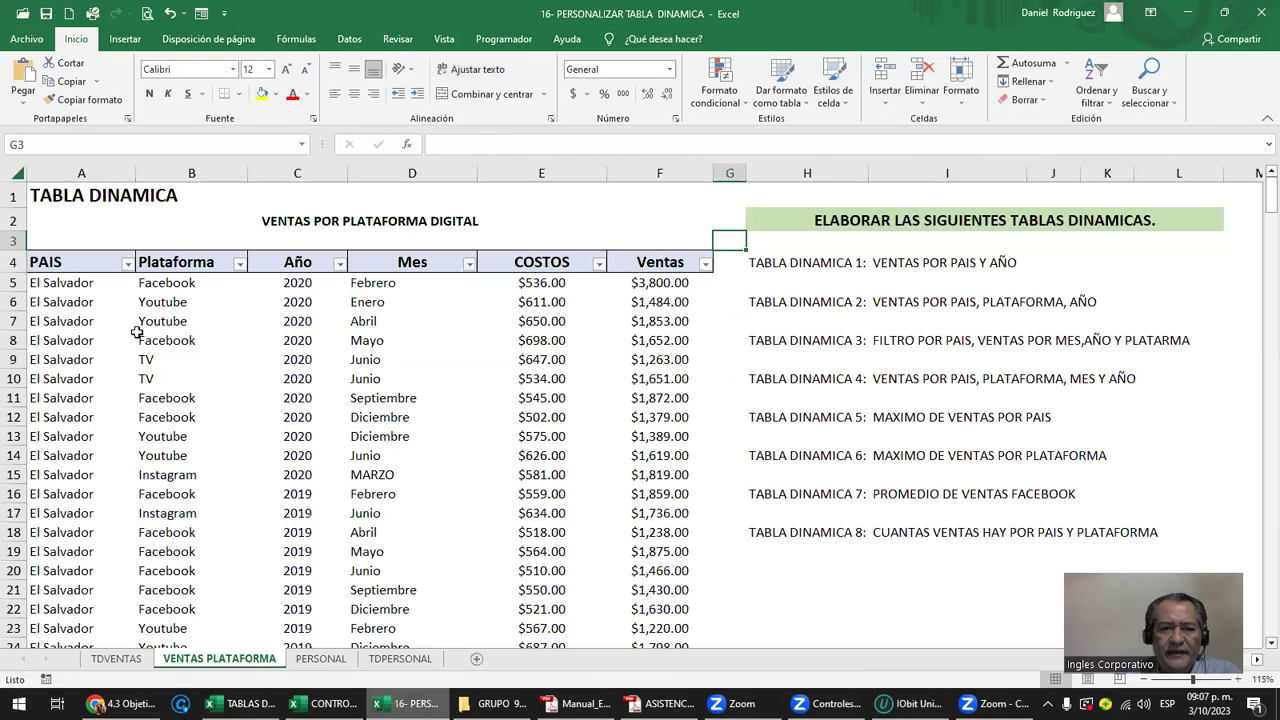
Look over the VENTAS PLATAFORMA sales table and the eight exercises, then switch to the demo workbook.
left_click(86, 268)
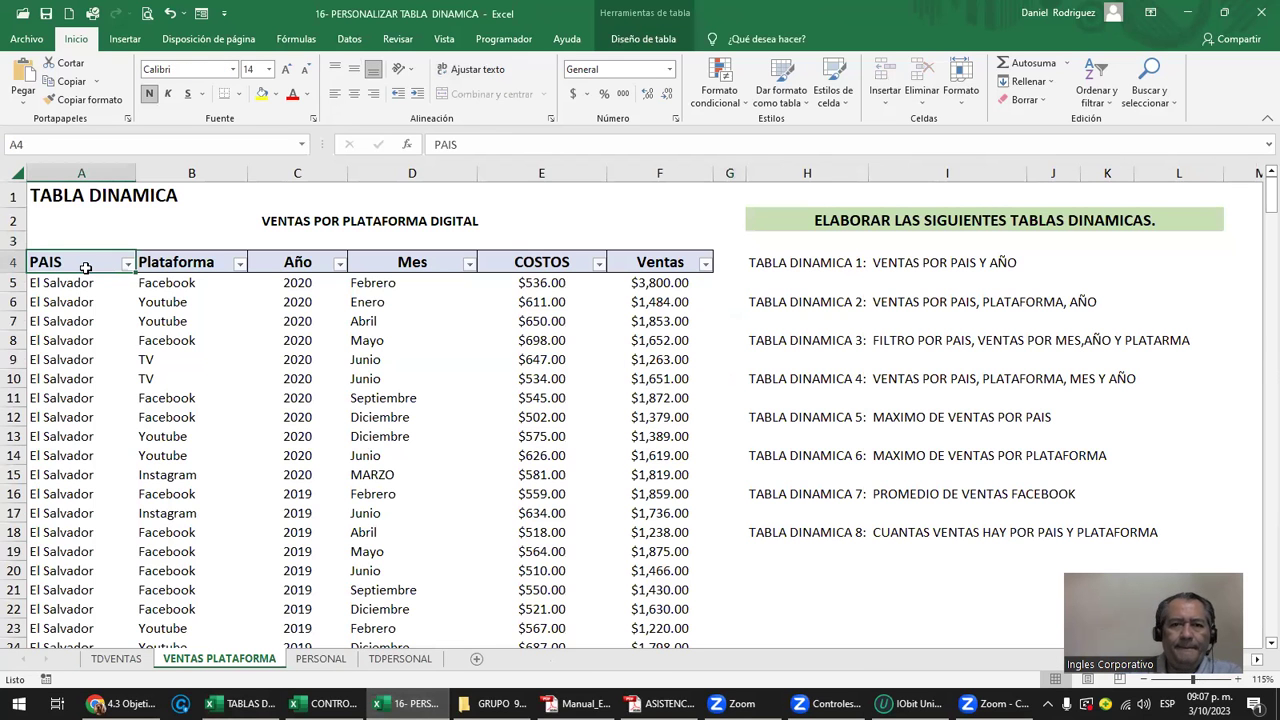
left_click(820, 533)
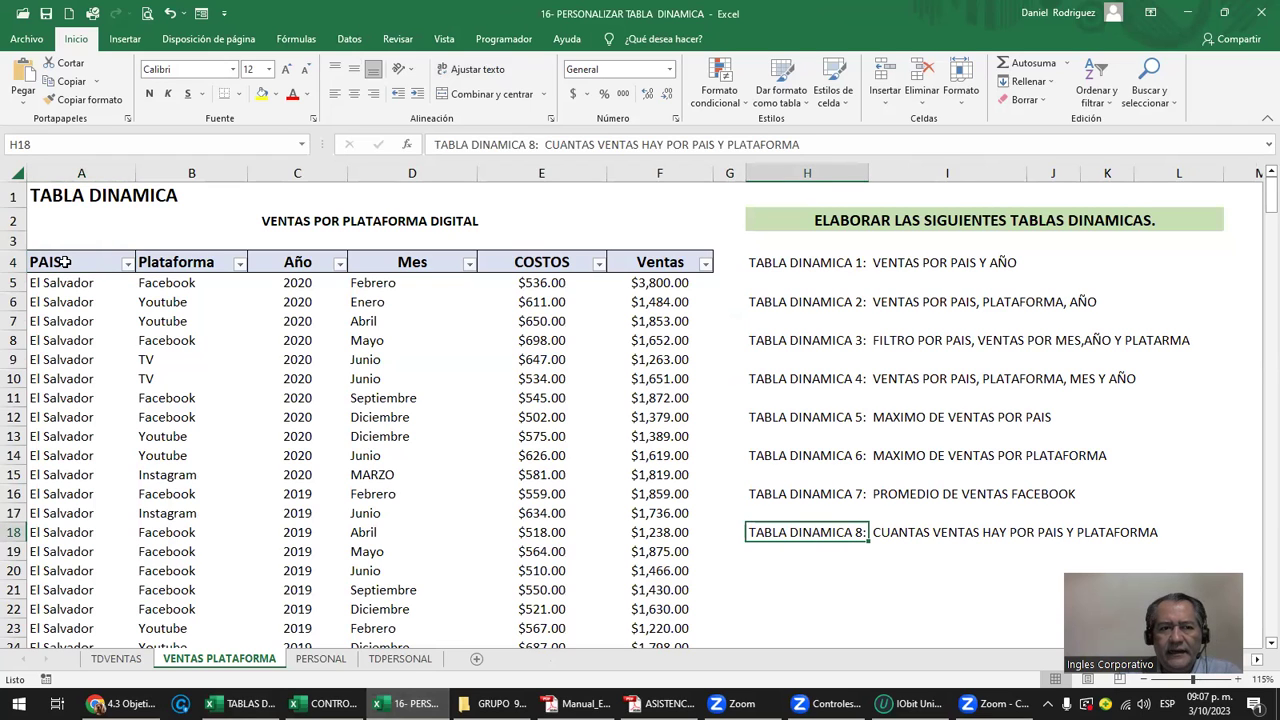
left_click_drag(84, 262, 663, 494)
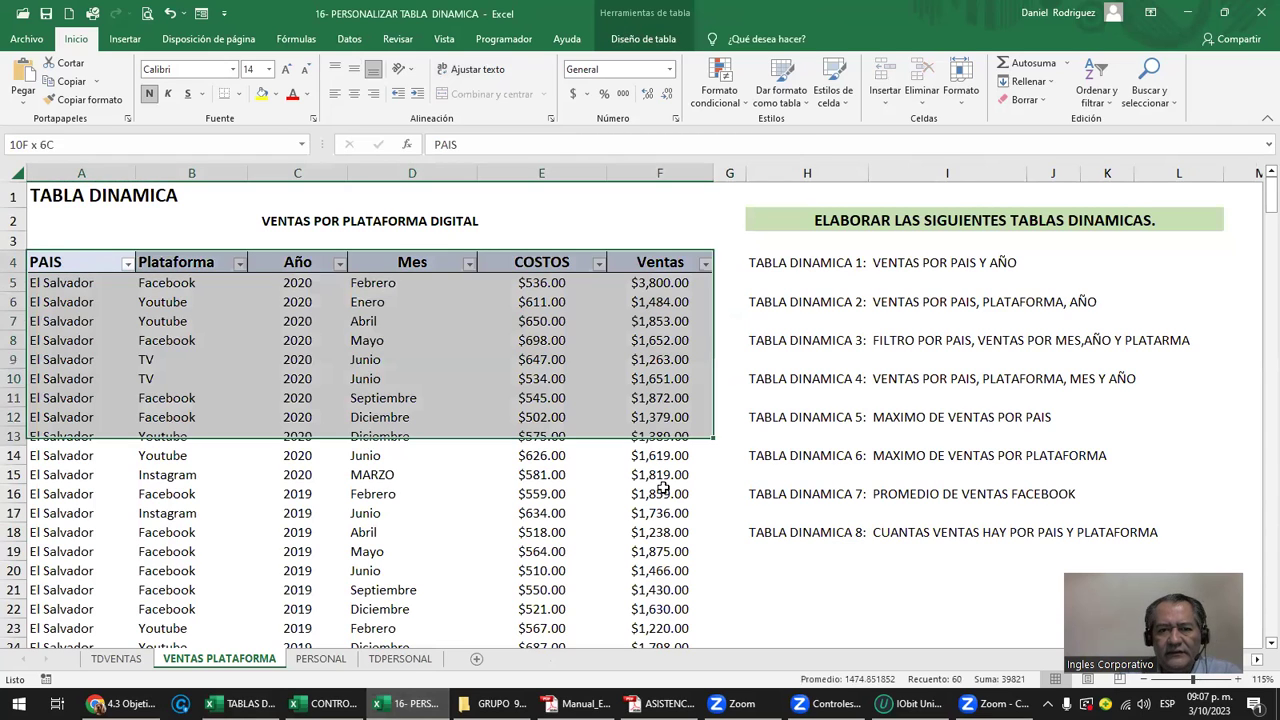
left_click(663, 494)
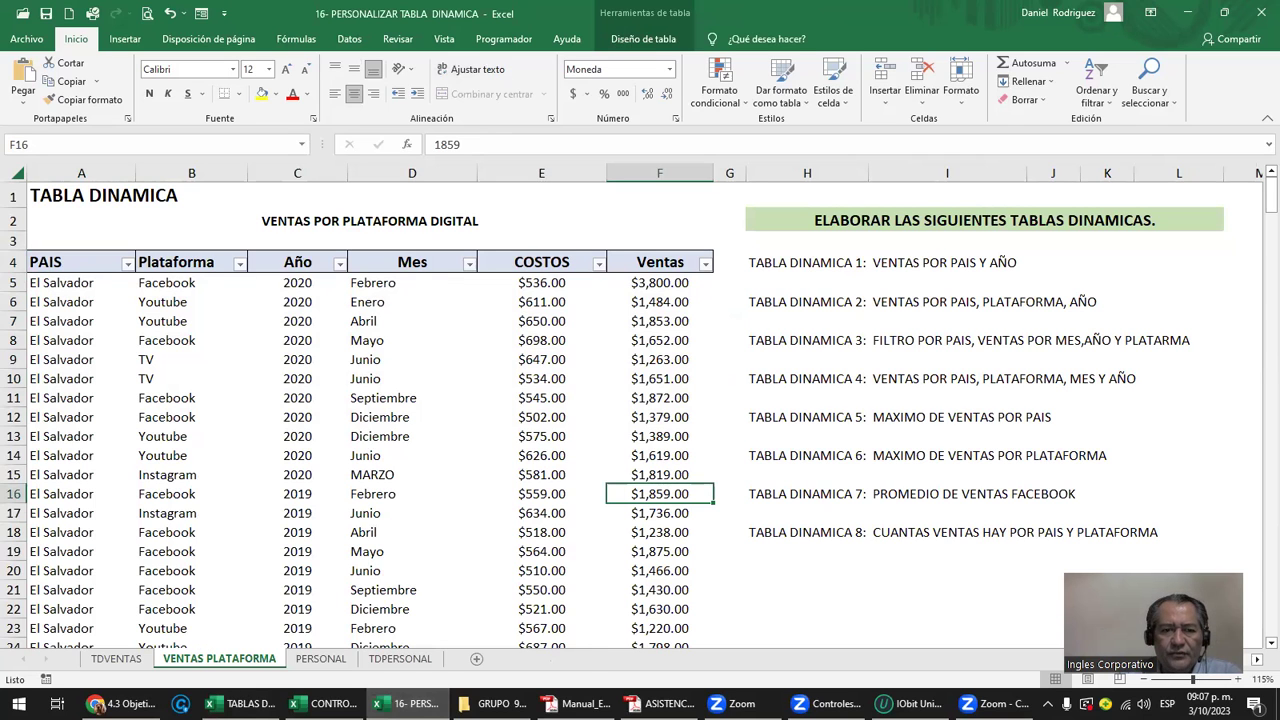
mouse_move(330, 703)
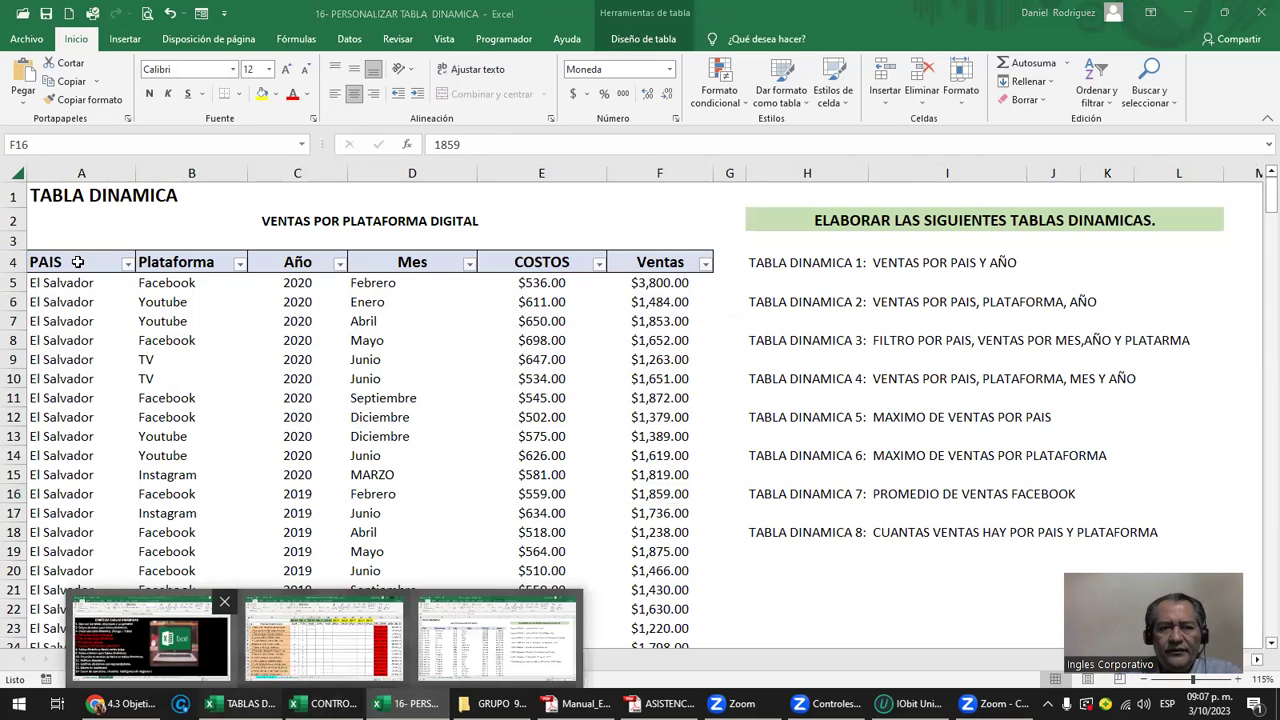
left_click(150, 640)
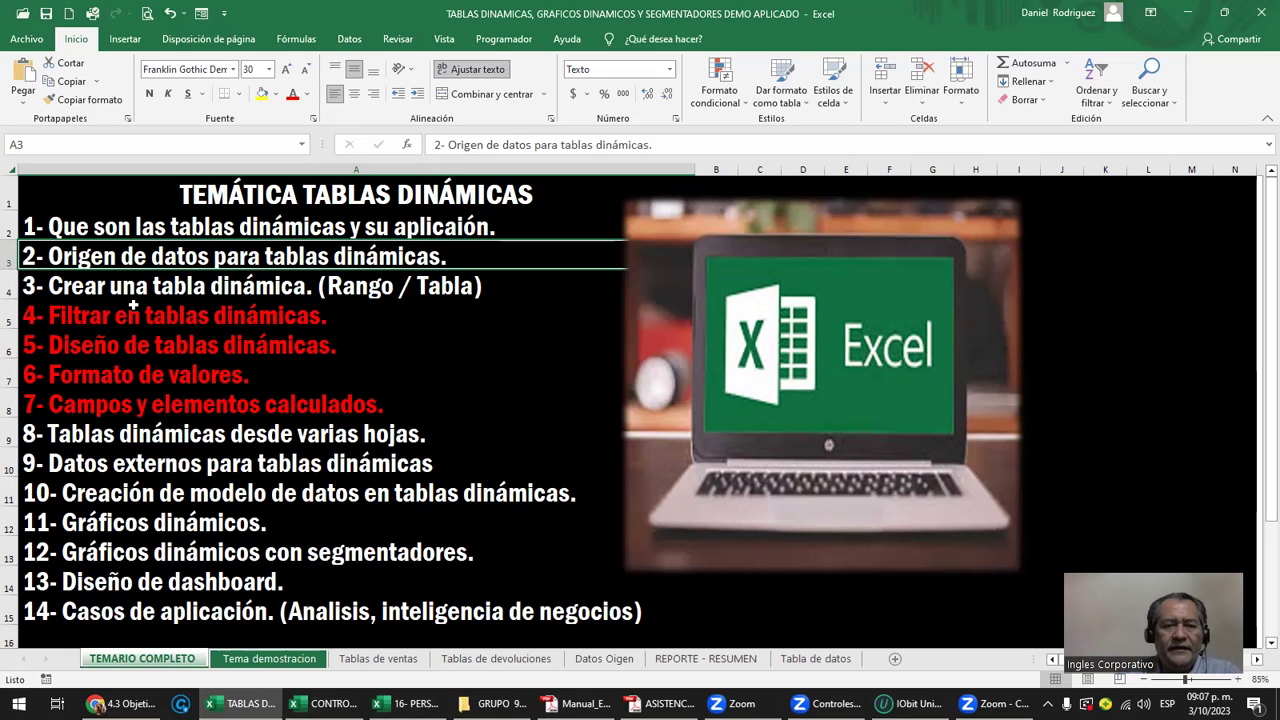
Compare the PAIS data in PERSONALIZAR, then show the demo's REPORTE - RESUMEN 2017 dashboard.
left_click(100, 287)
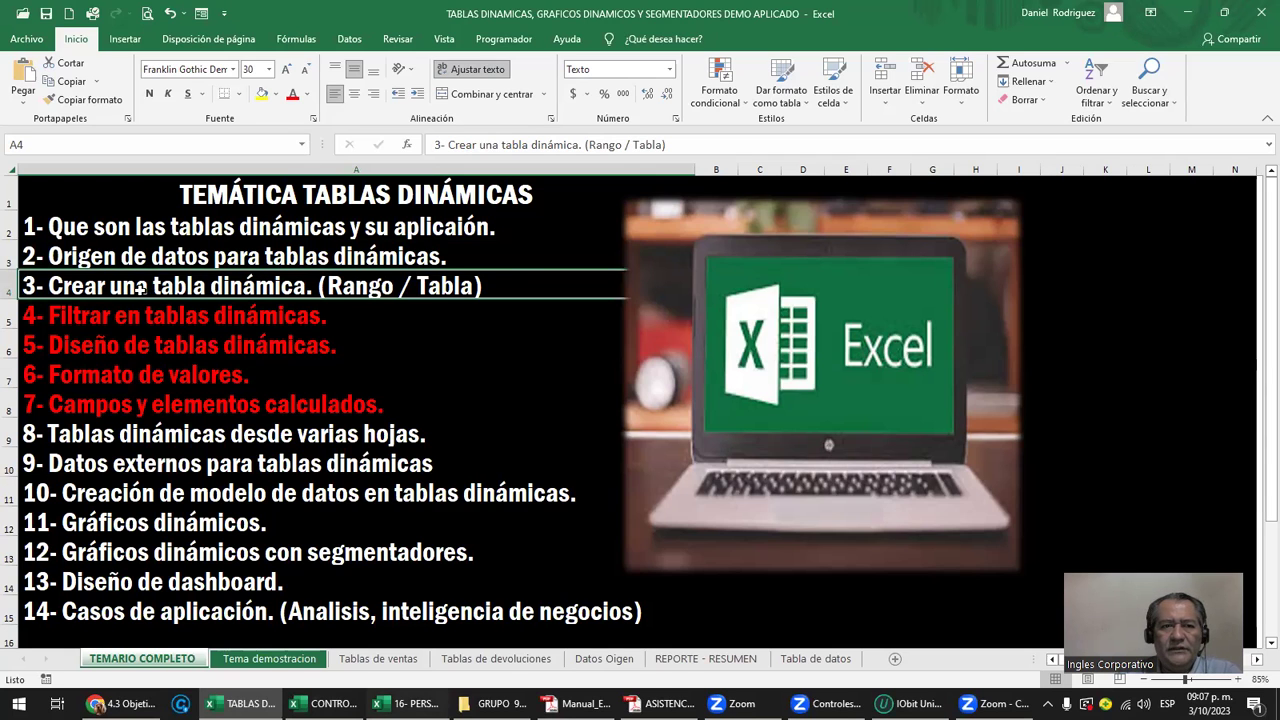
key("alt+Tab")
left_click(76, 267)
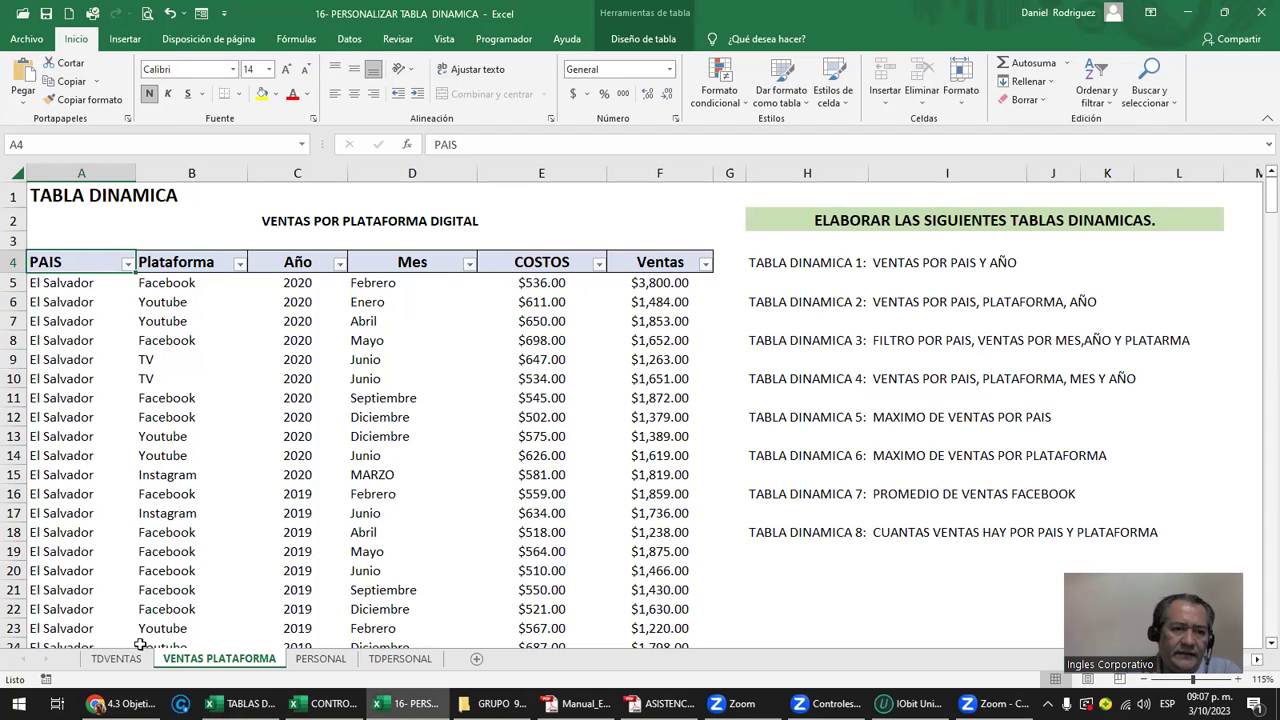
left_click(215, 692)
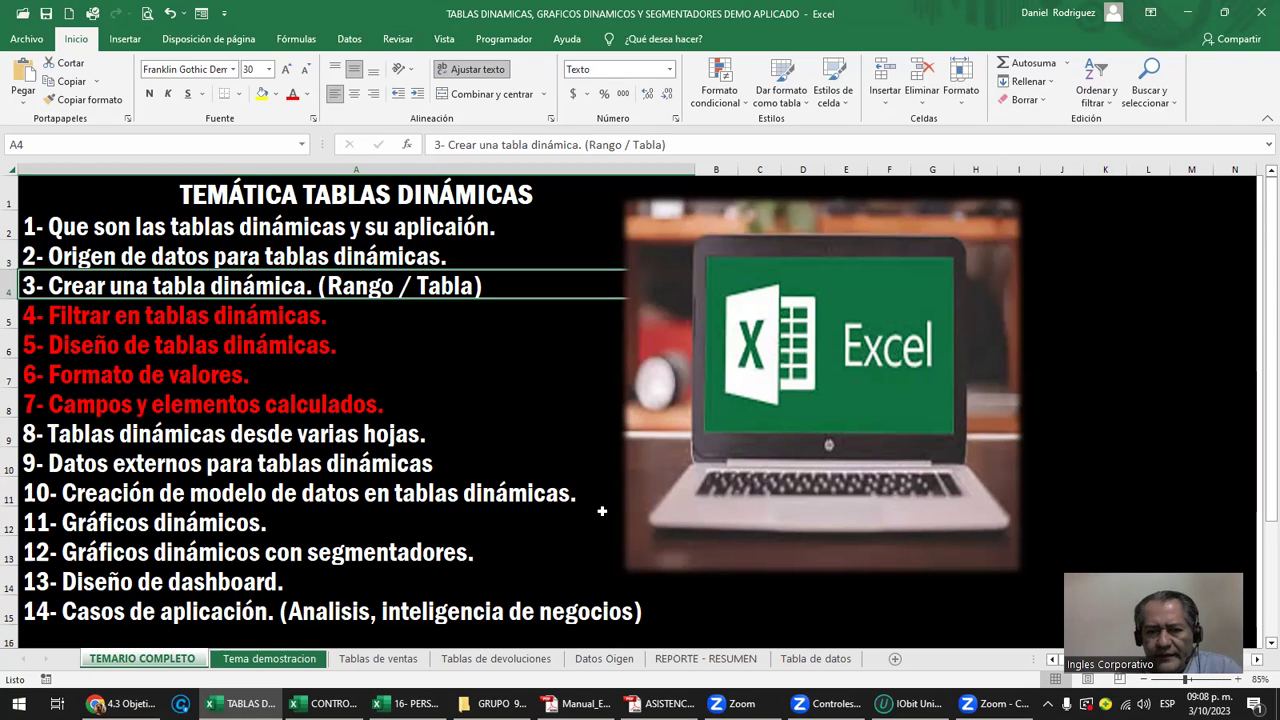
left_click(719, 662)
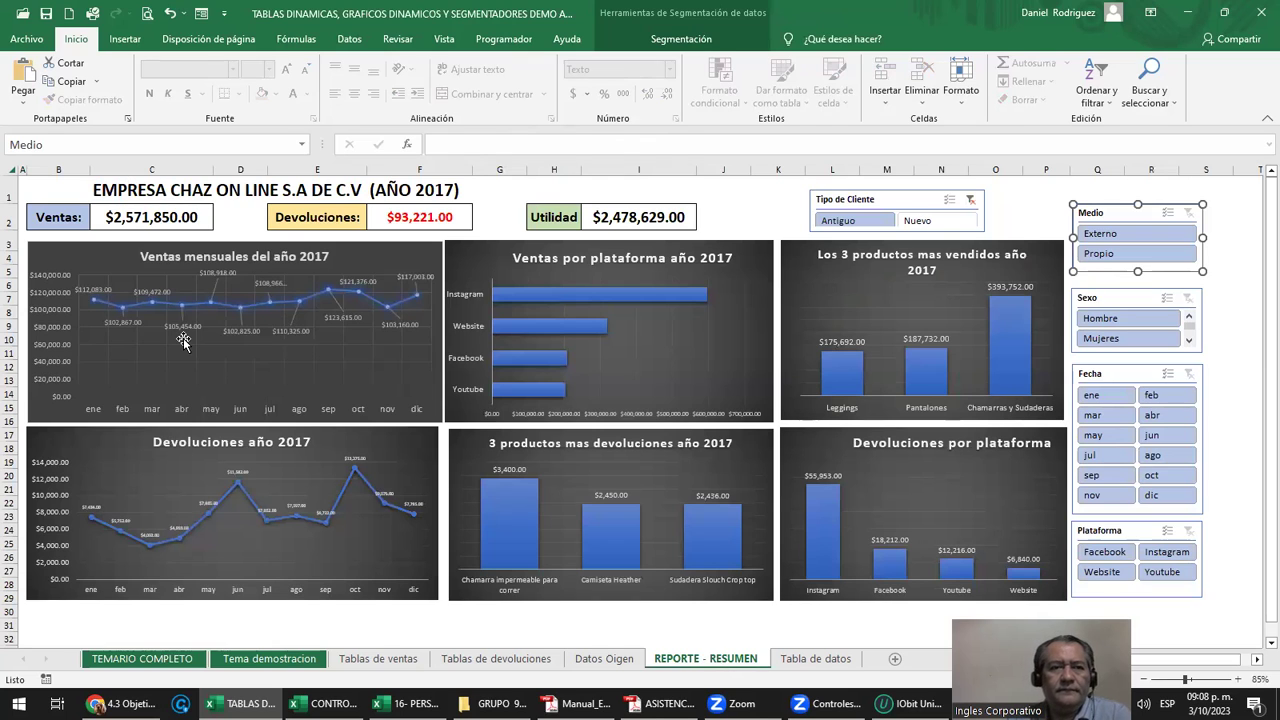
left_click(160, 190)
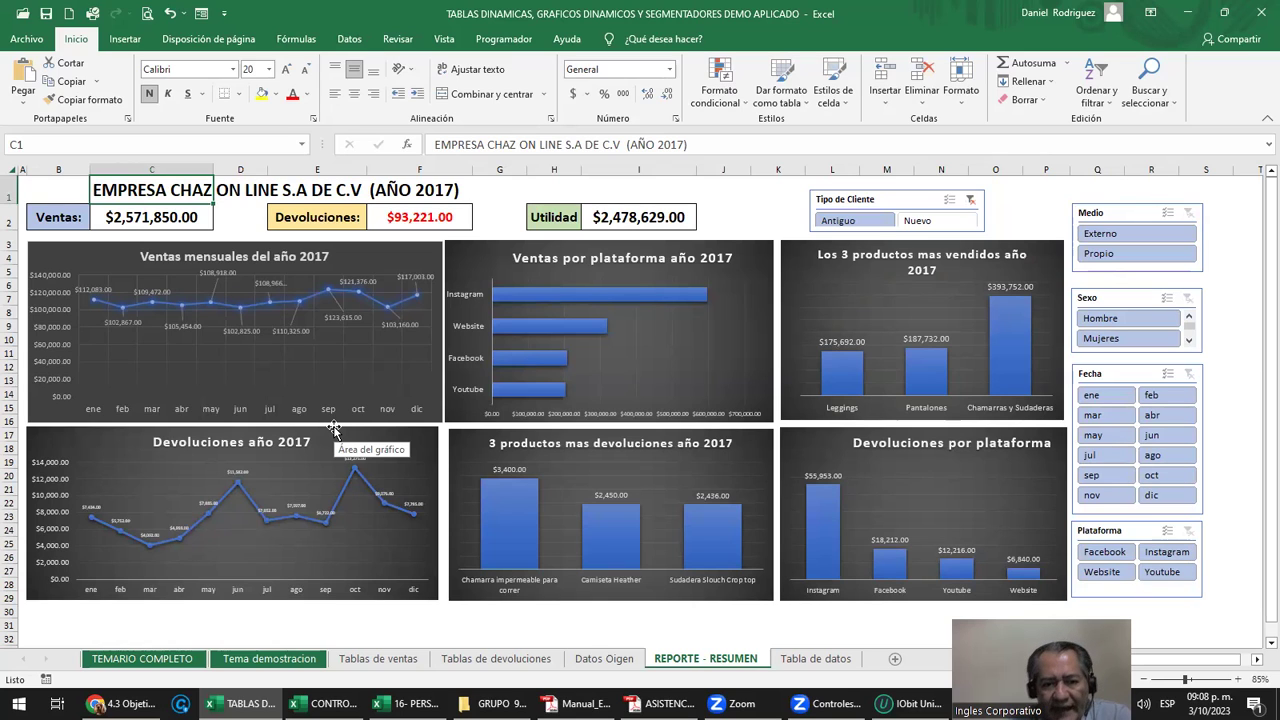
Open Datos Oigen and browse its header row from Orden across to Ganancia.
left_click(606, 662)
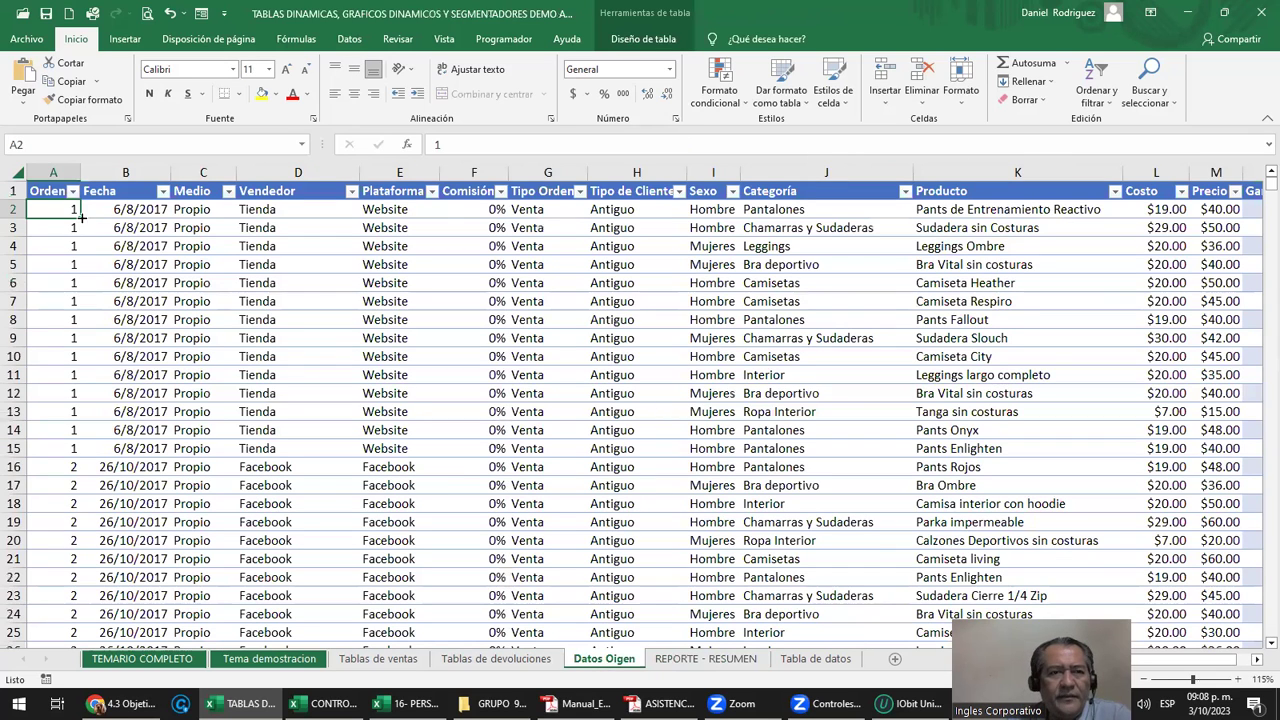
key("Up")
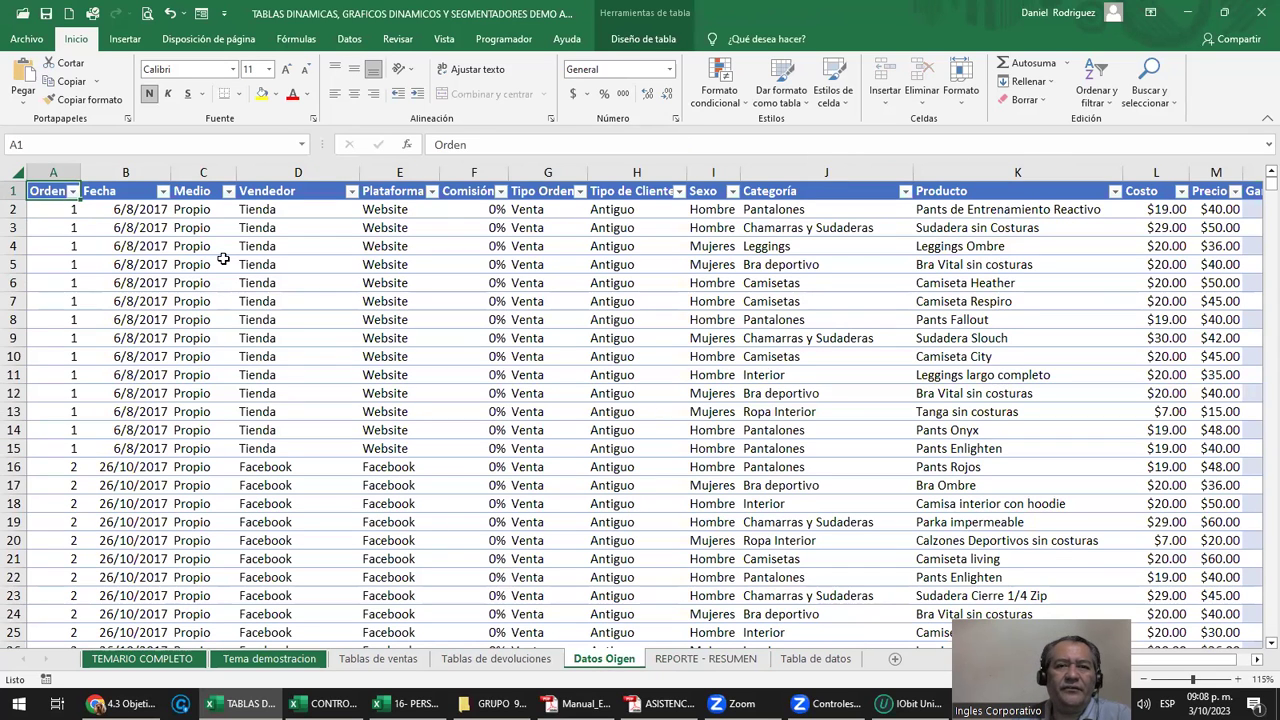
key("Right")
key("Right")
key("Right")
key("Right")
key("Right")
key("Right")
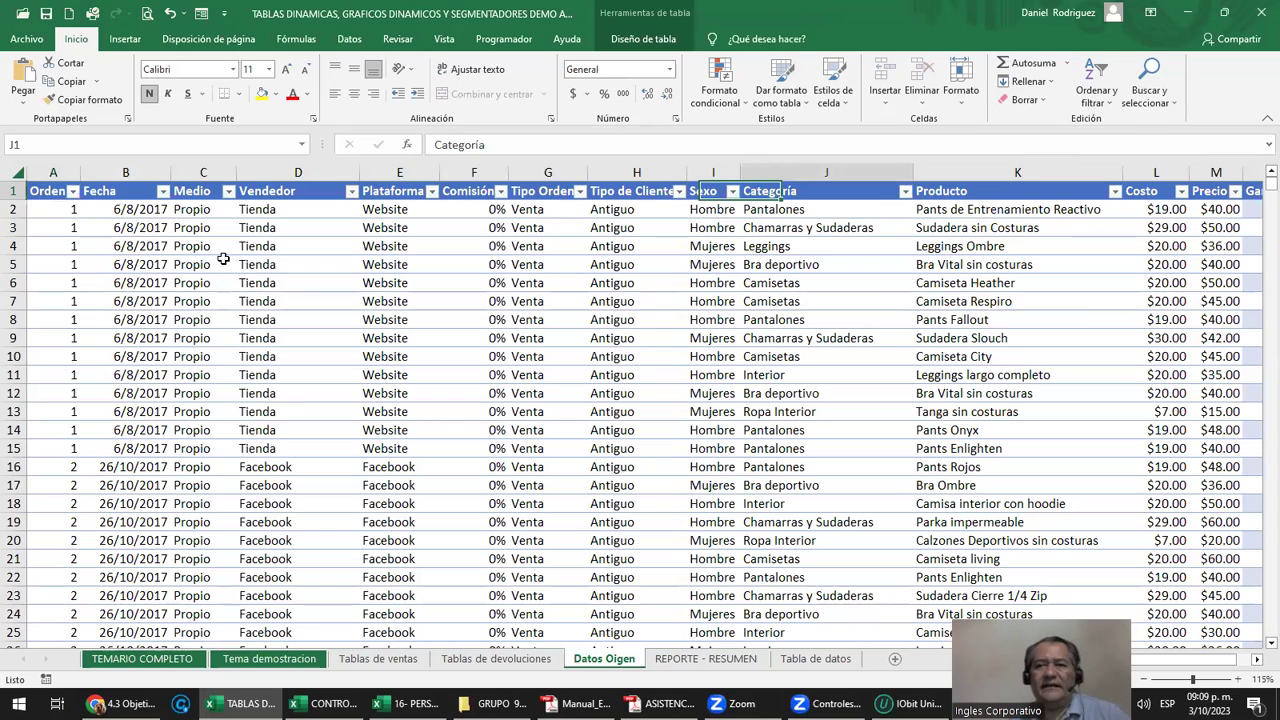
key("Right")
key("Right")
key("Down")
key("Right")
key("Right")
key("Right")
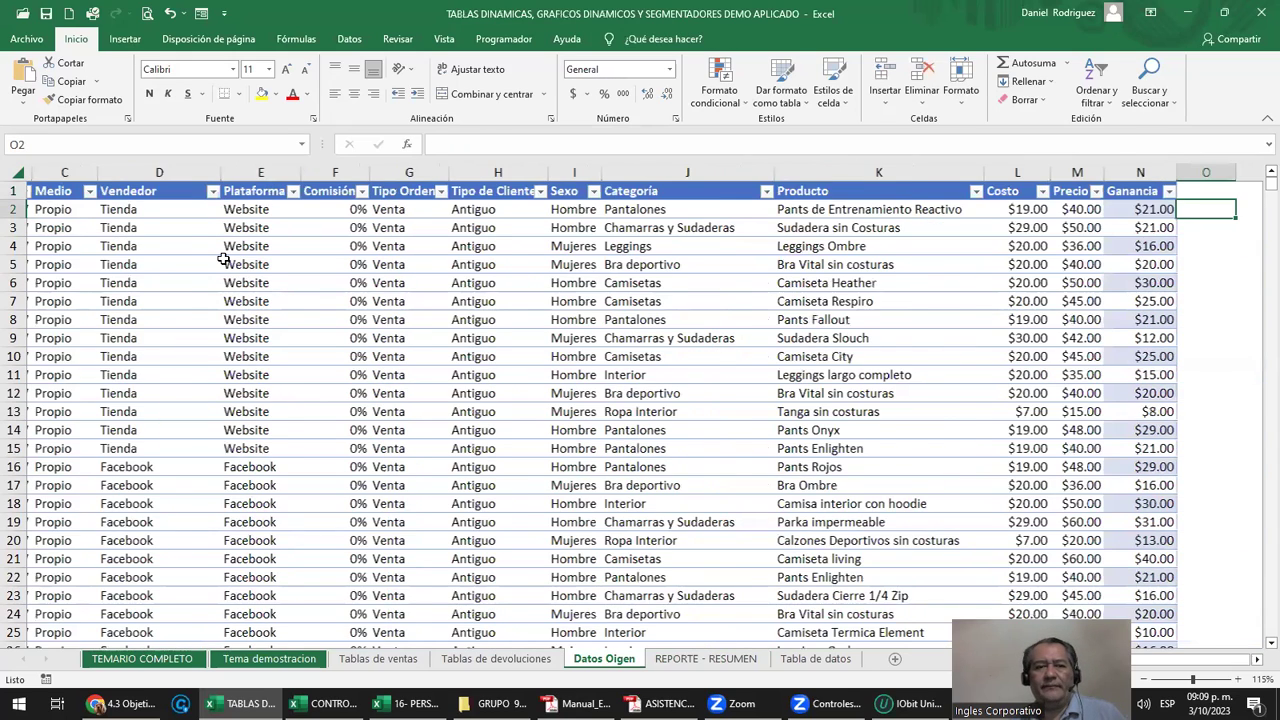
key("Home")
key("Up")
key("shift+Right")
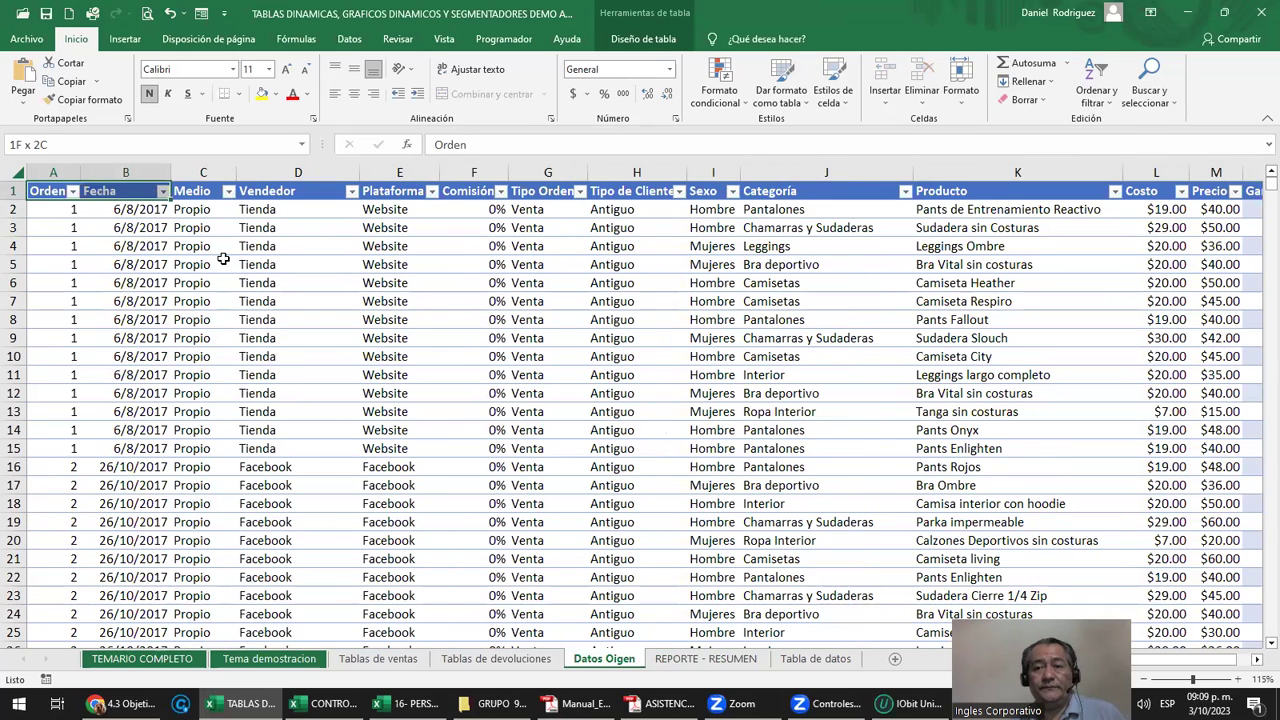
key("shift+Right")
key("shift+Right")
key("shift+Right")
key("shift+Right")
key("shift+Right")
key("shift+Right")
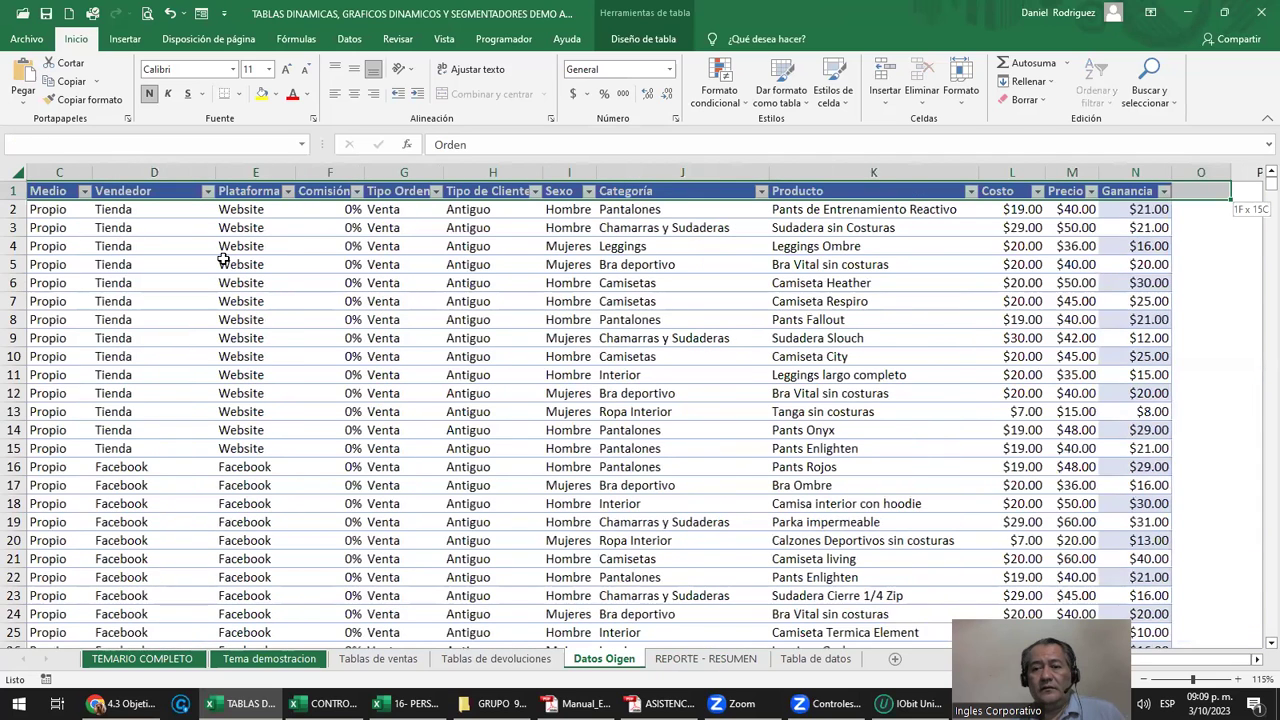
key("shift+Left")
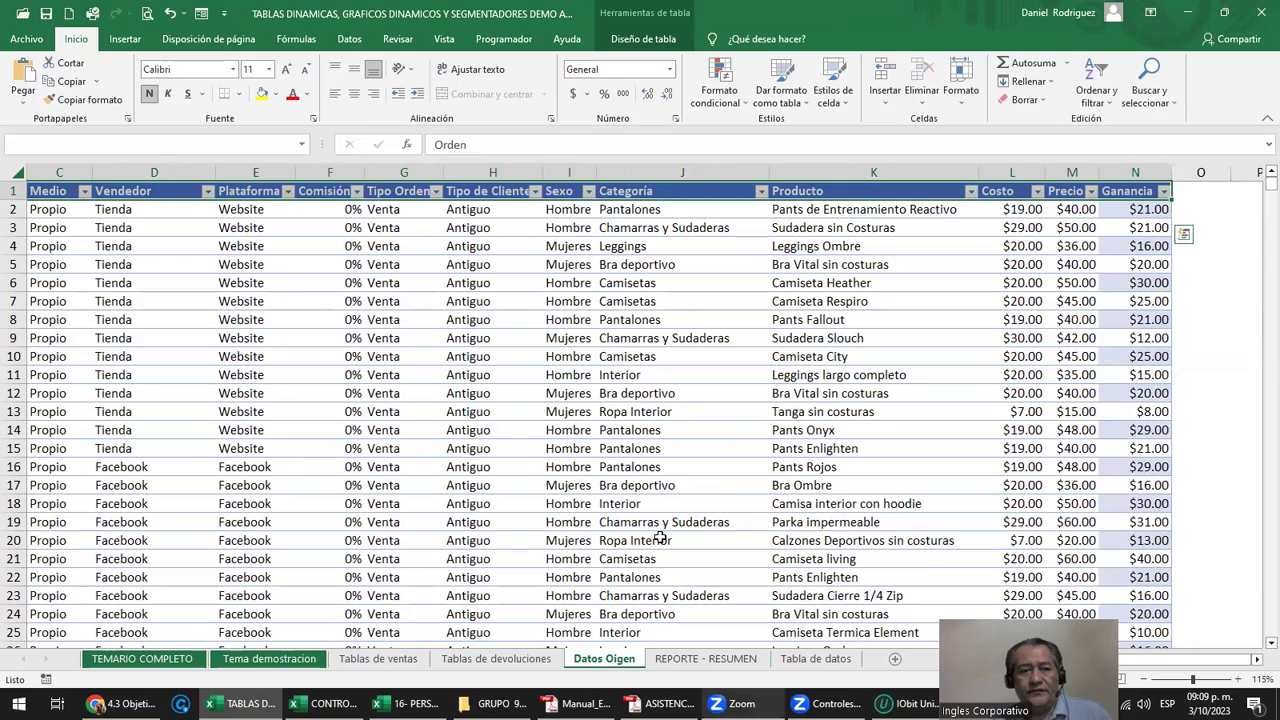
Confirm the table ends at order 7500 in row 63222, then return to the top.
left_click(127, 482)
key("Home")
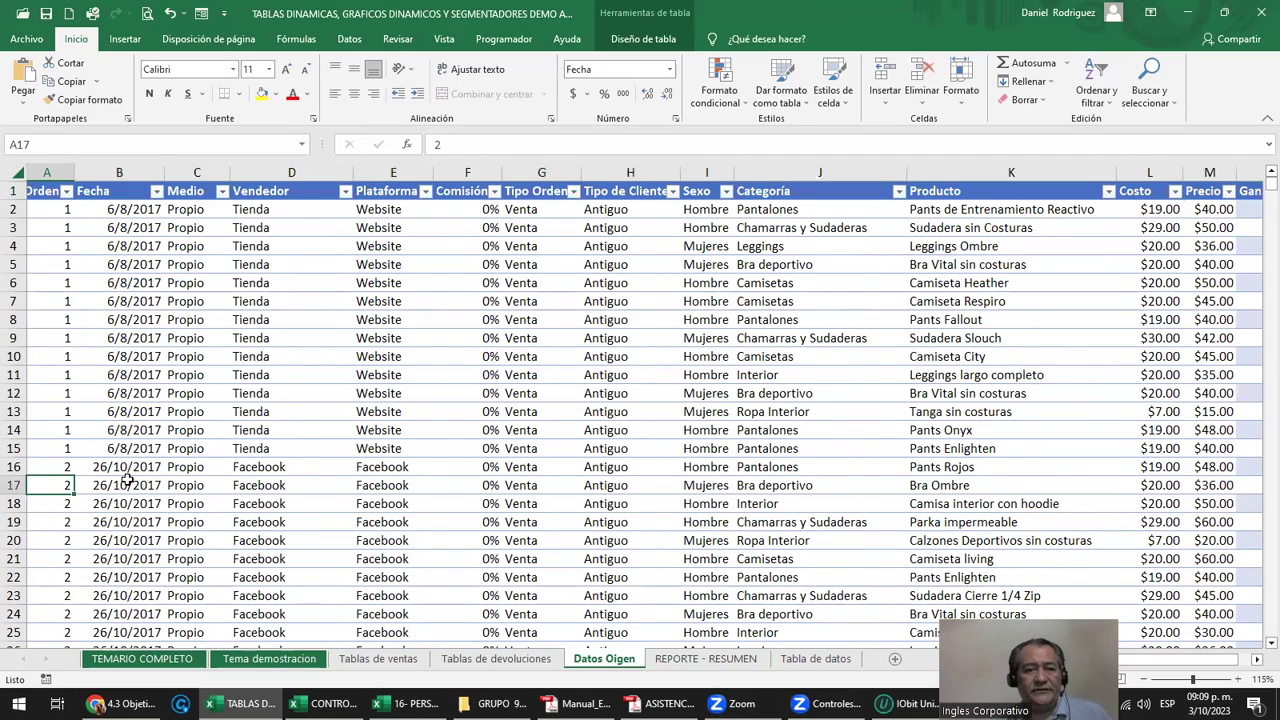
key("ctrl+Down")
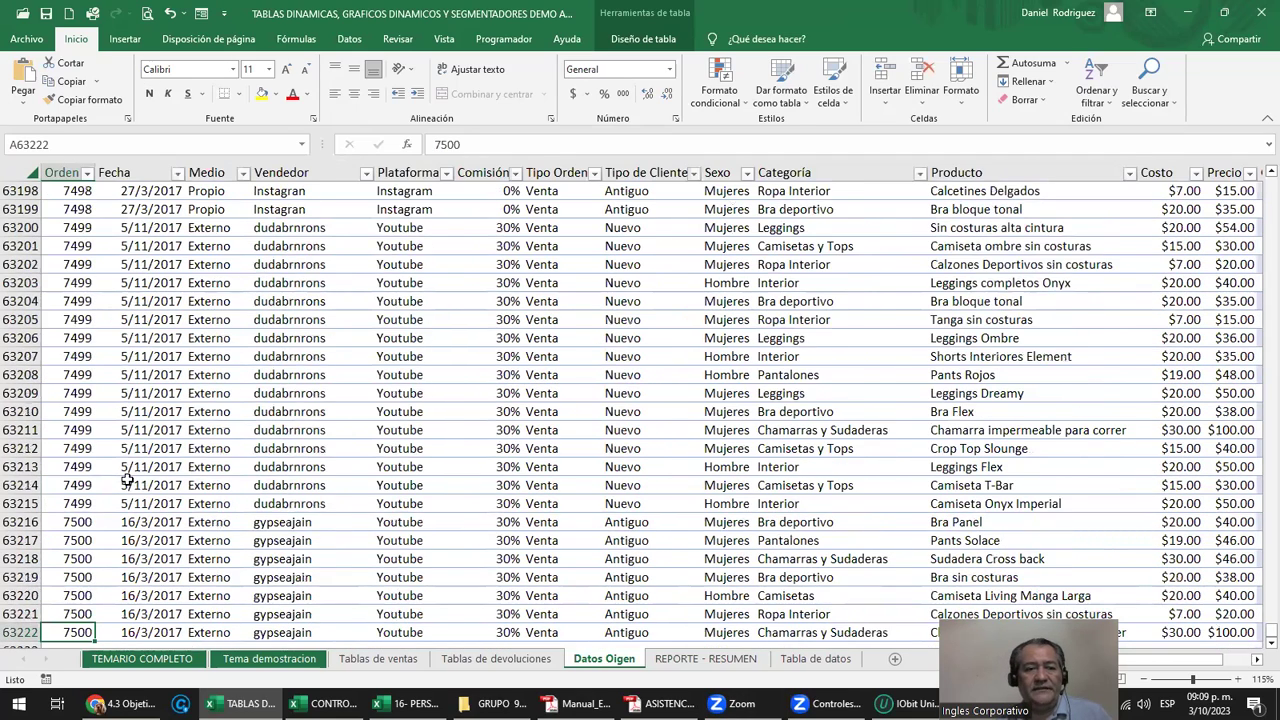
key("ctrl+Up")
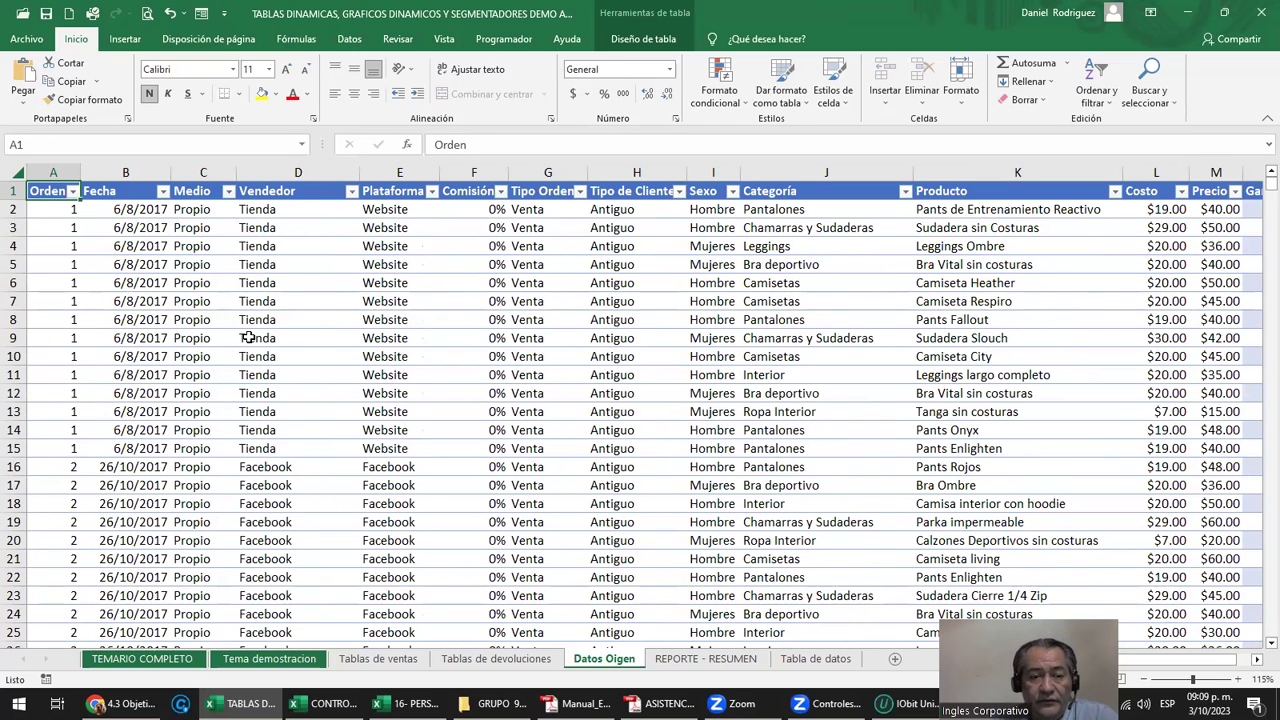
Open Tablas de ventas and look at the Ventas mensuales del año 2019 chart.
left_click(400, 661)
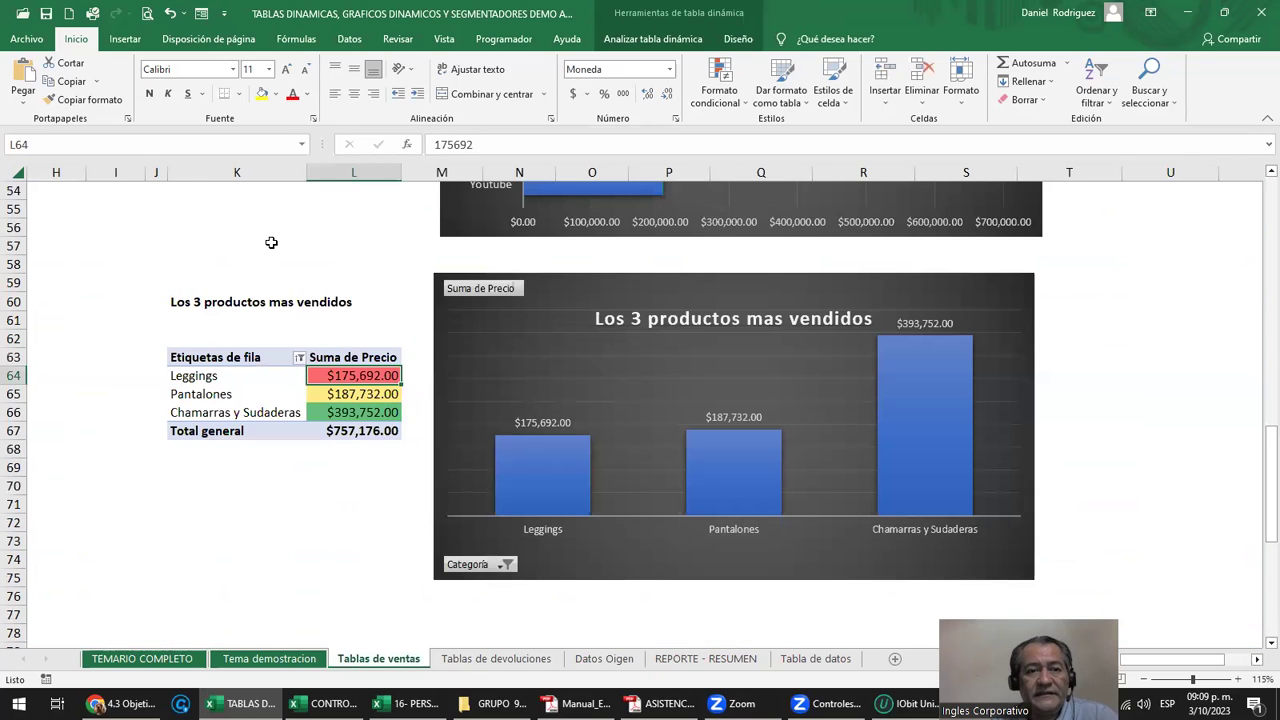
scroll(271, 242, "up", 18)
left_click(251, 265)
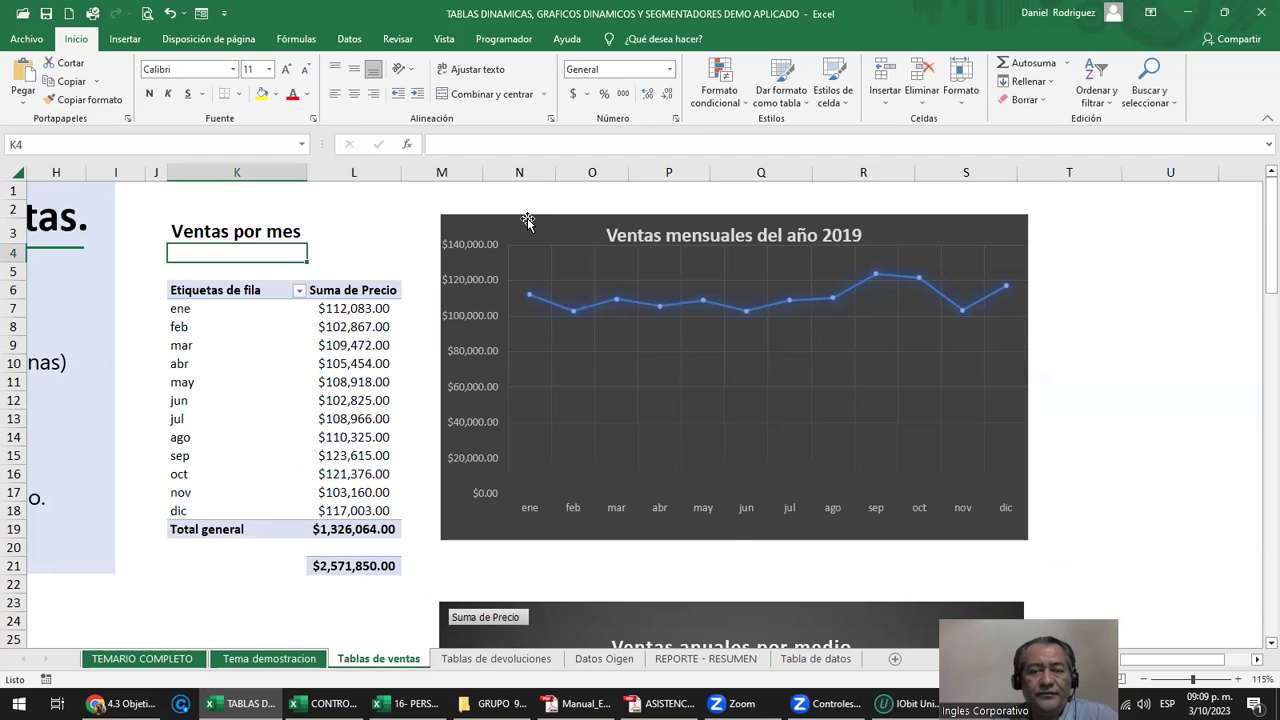
left_click(493, 260)
scroll(493, 265, "down", 4)
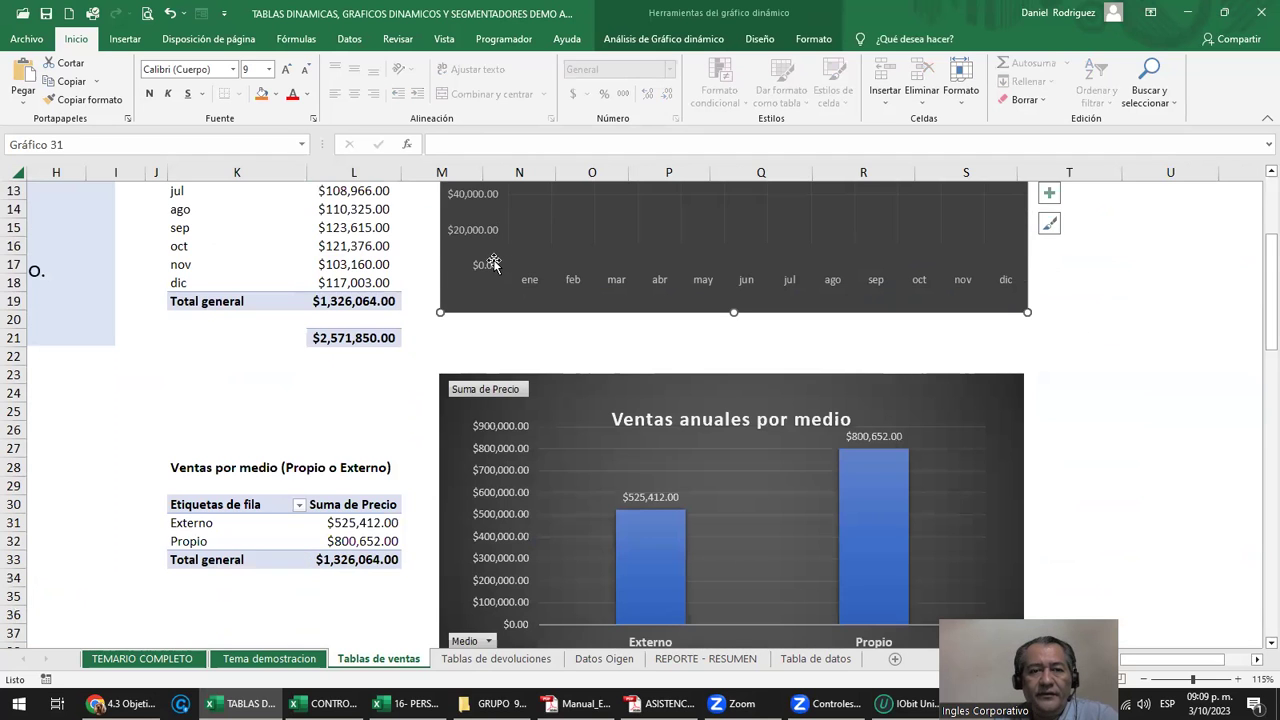
scroll(493, 262, "down", 2)
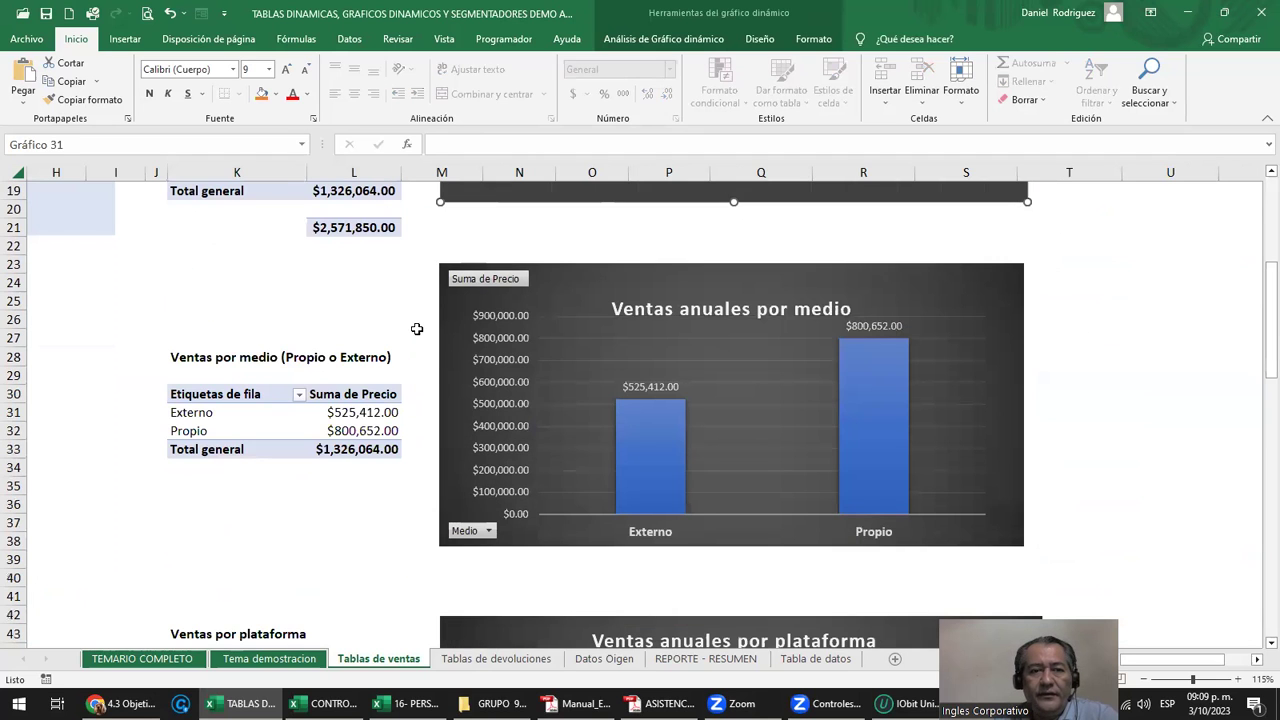
left_click(231, 373)
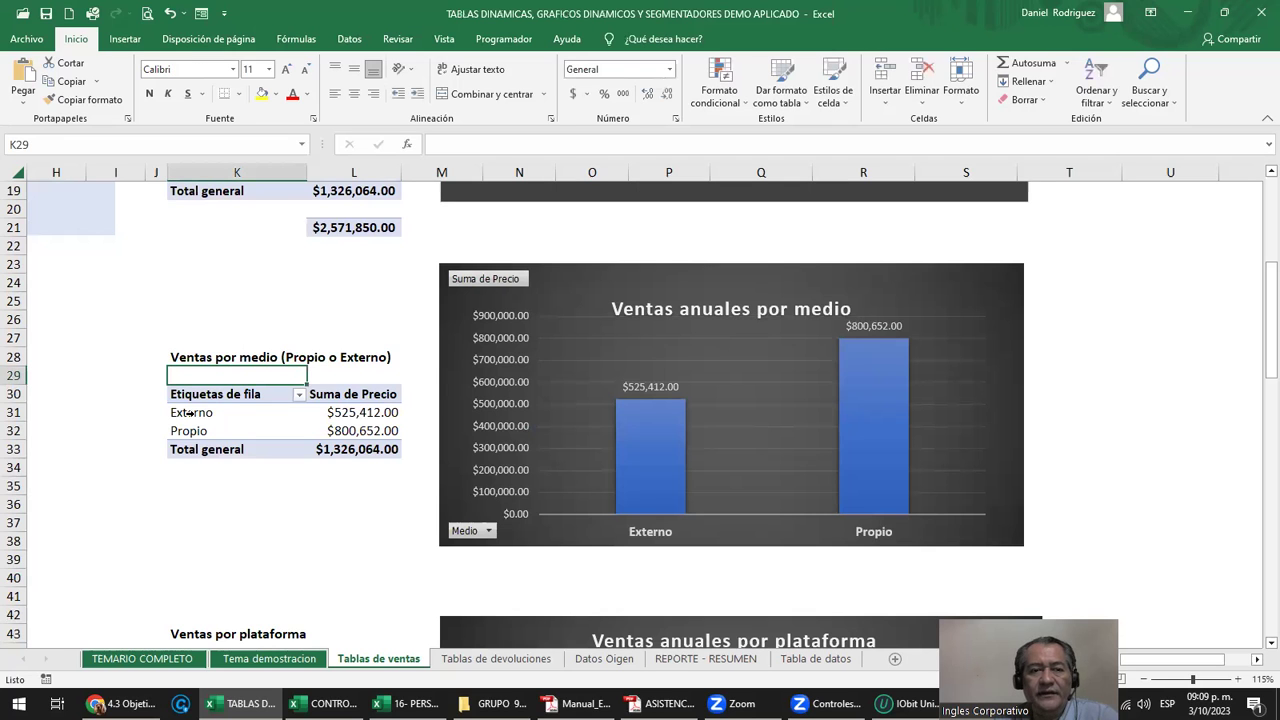
scroll(213, 429, "down", 3)
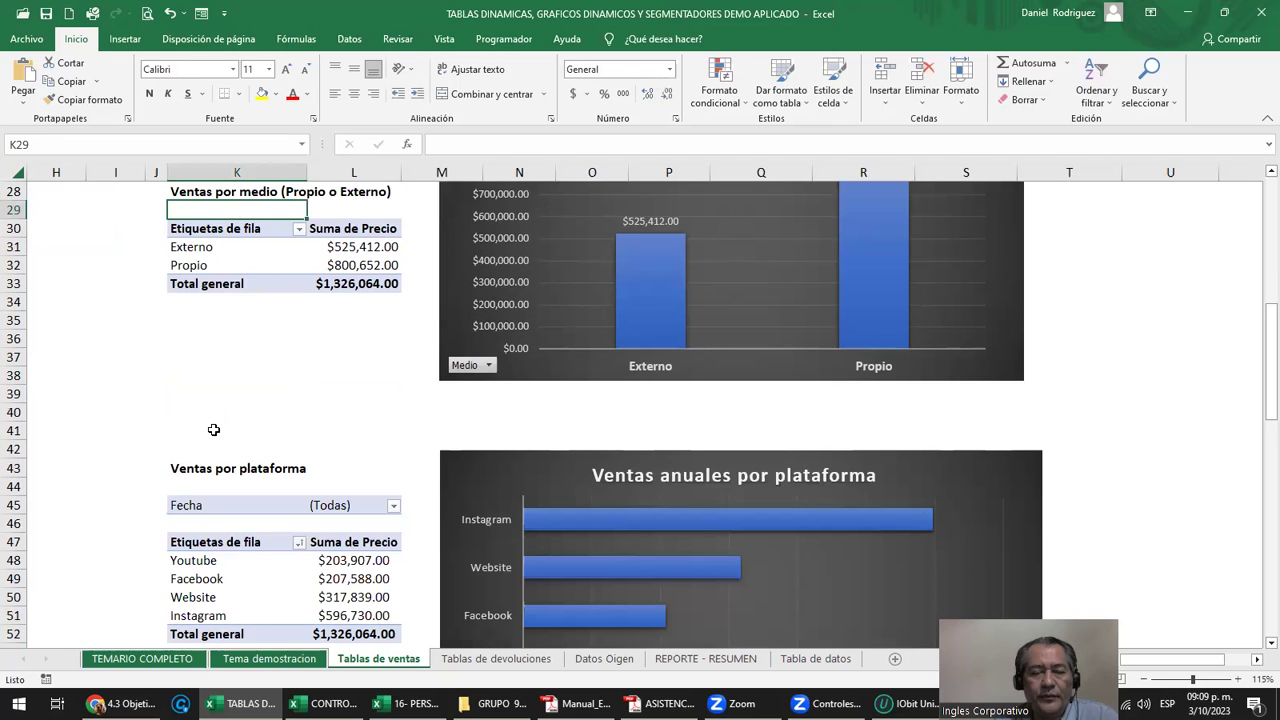
scroll(213, 429, "up", 1)
scroll(243, 397, "up", 1)
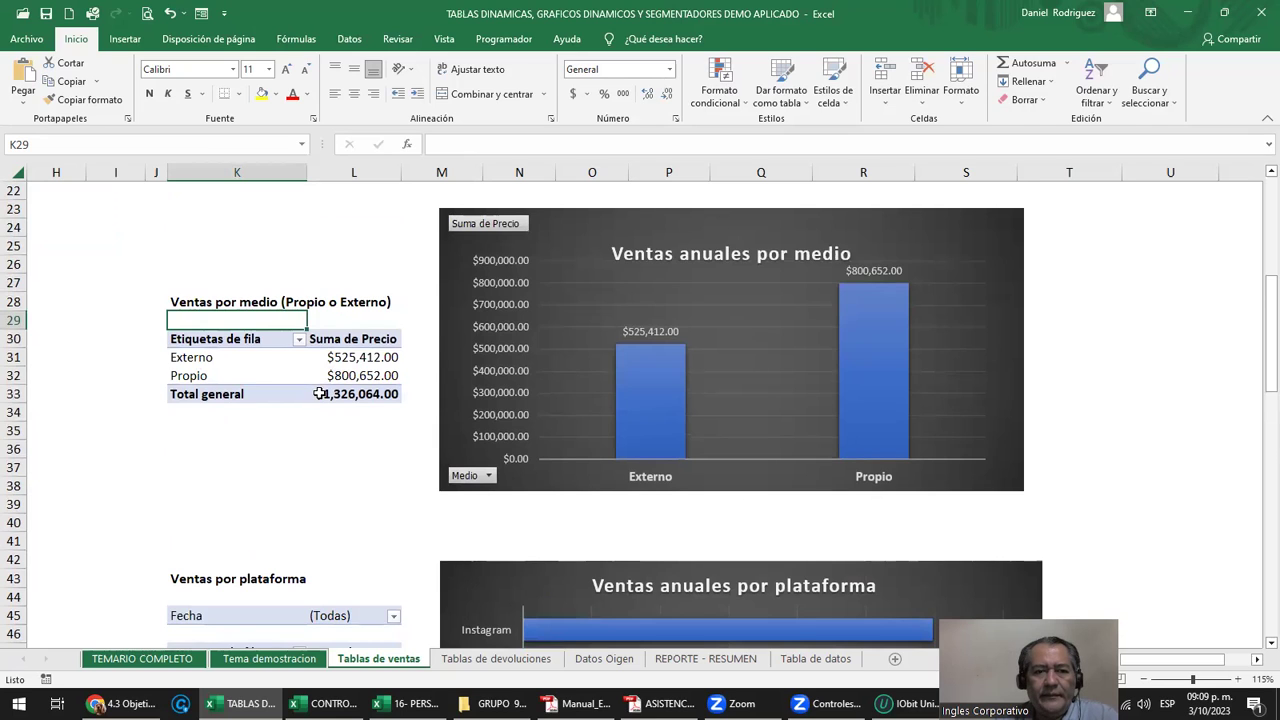
Scroll down past sales by medio and platform to the top 3 products table and chart.
scroll(219, 456, "down", 4)
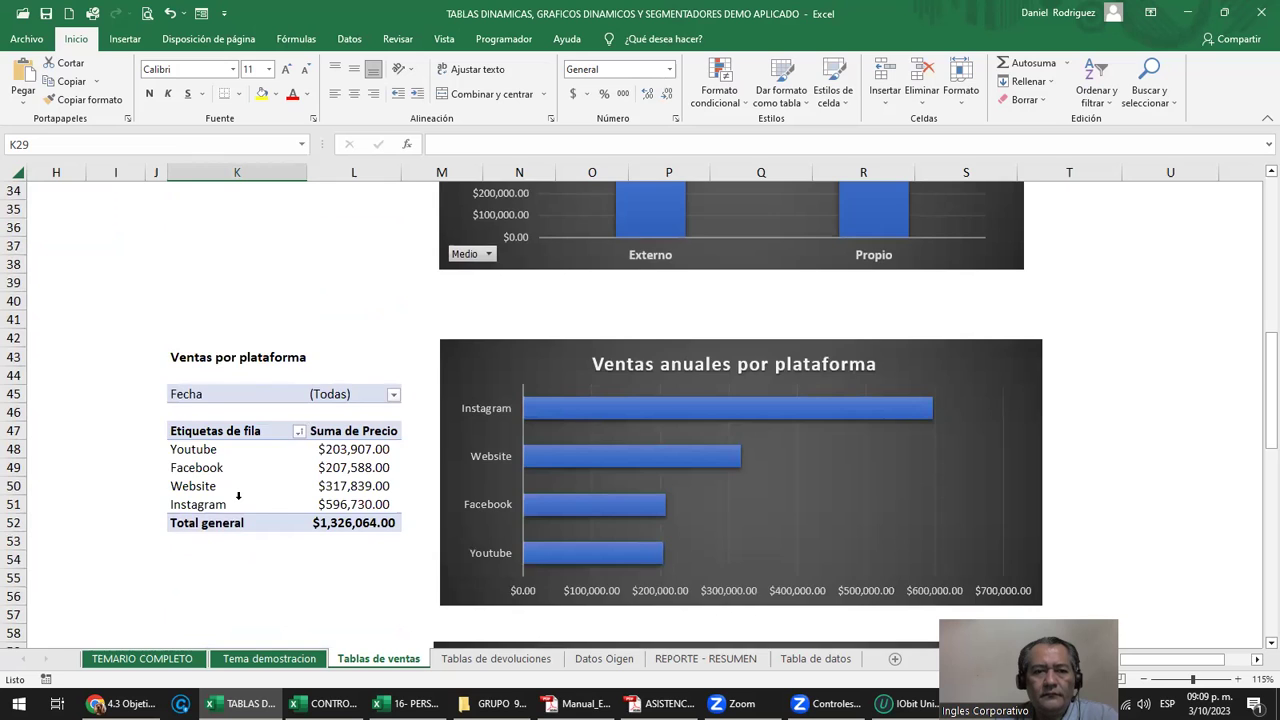
scroll(238, 495, "down", 4)
scroll(448, 455, "down", 1)
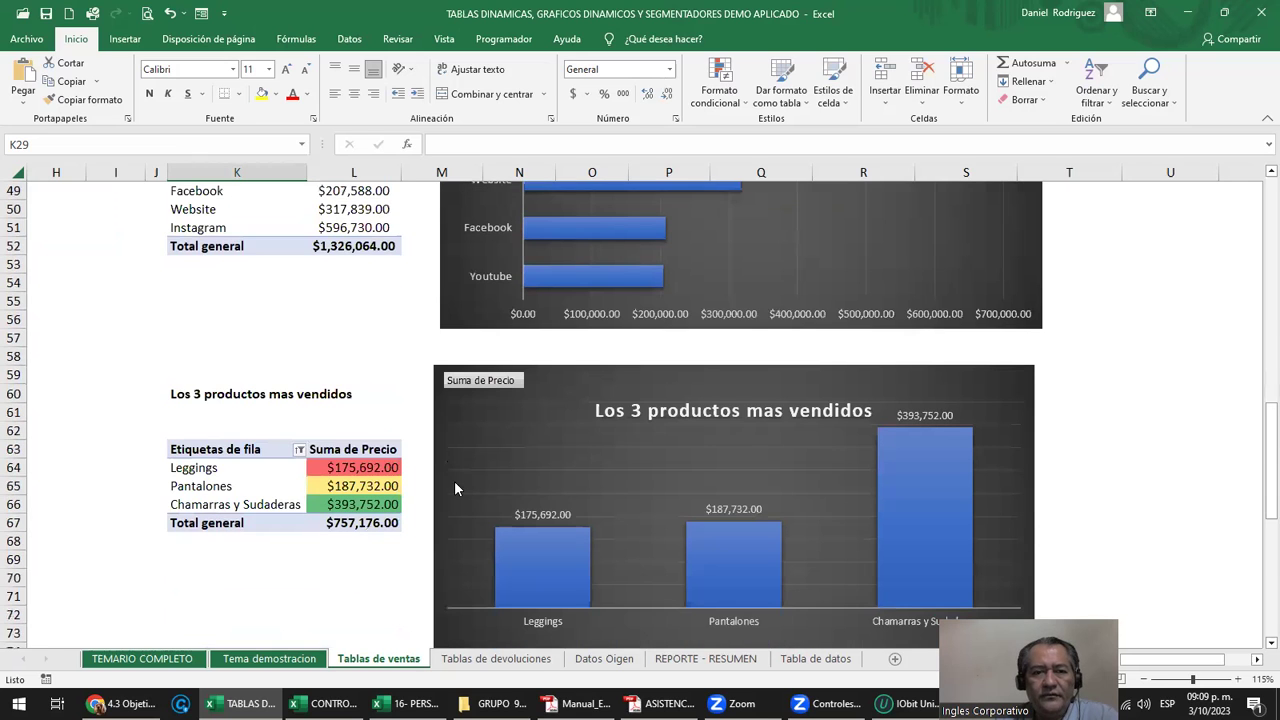
scroll(454, 488, "down", 3)
scroll(497, 606, "down", 2)
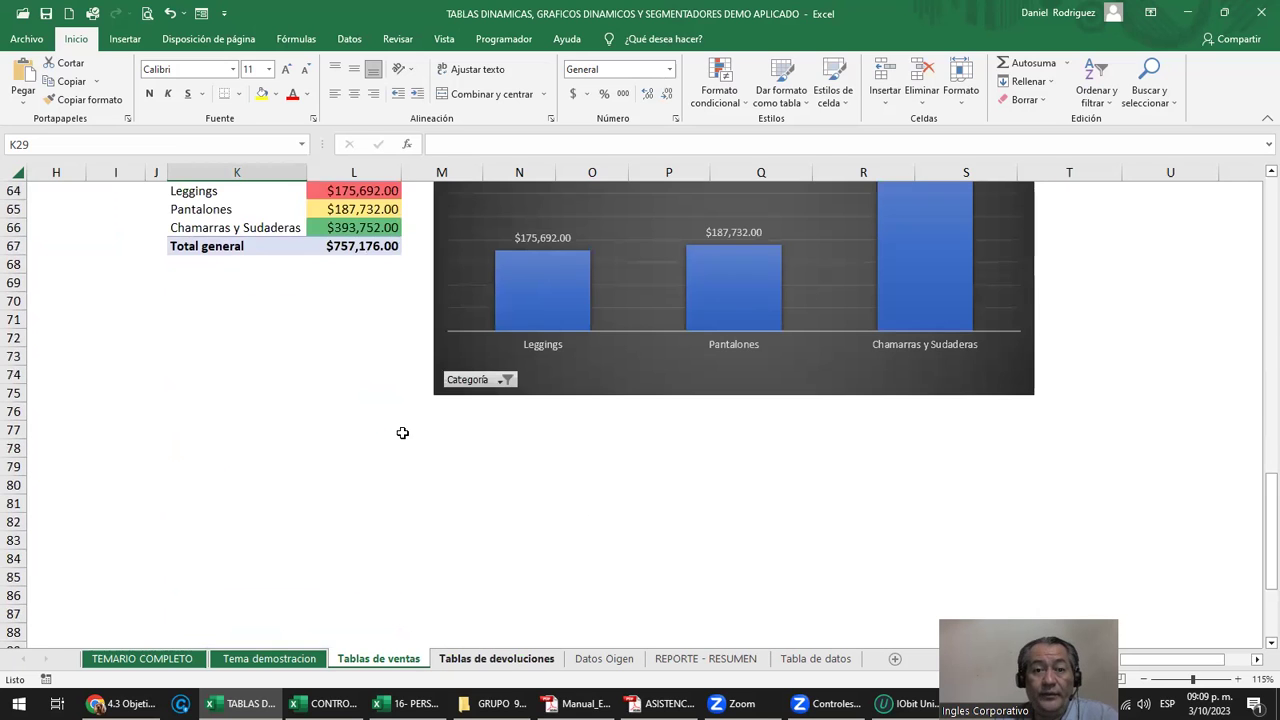
key("ctrl+Page_Down")
Shift the view right to show the chart beside the first returns pivot table.
scroll(900, 280, "up", 2)
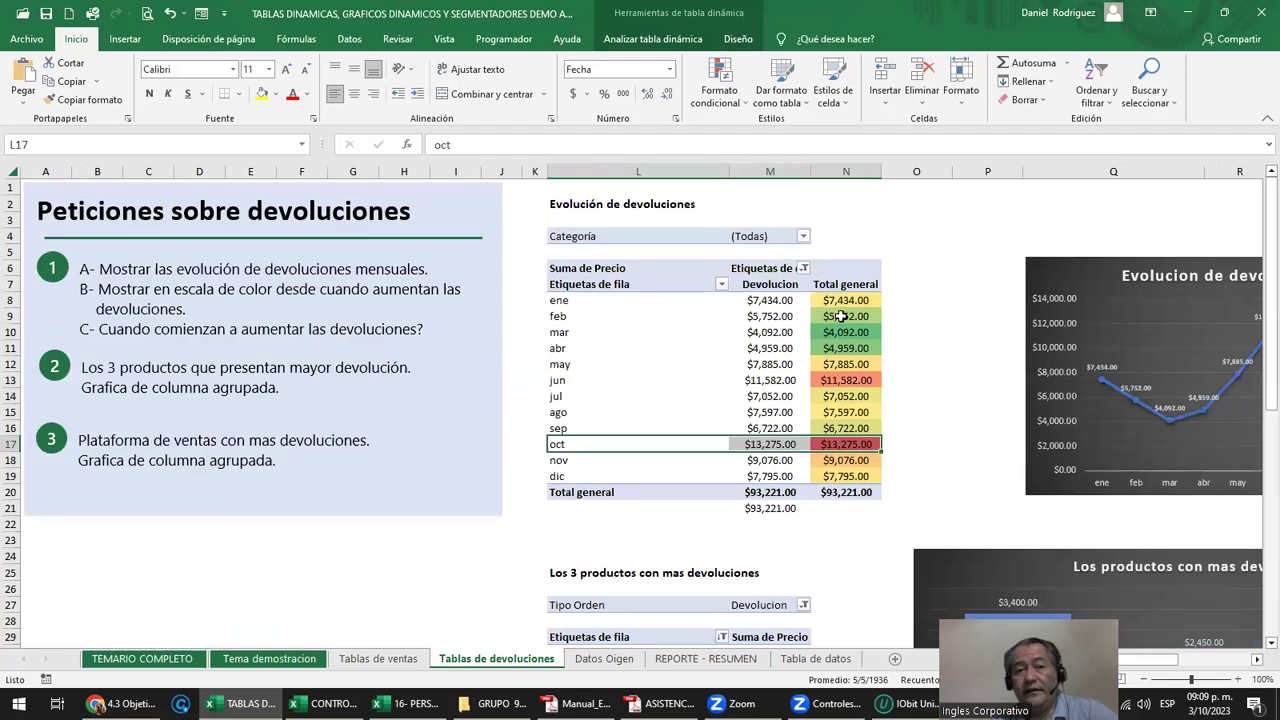
left_click(939, 234)
key("Right")
key("Right")
key("Right")
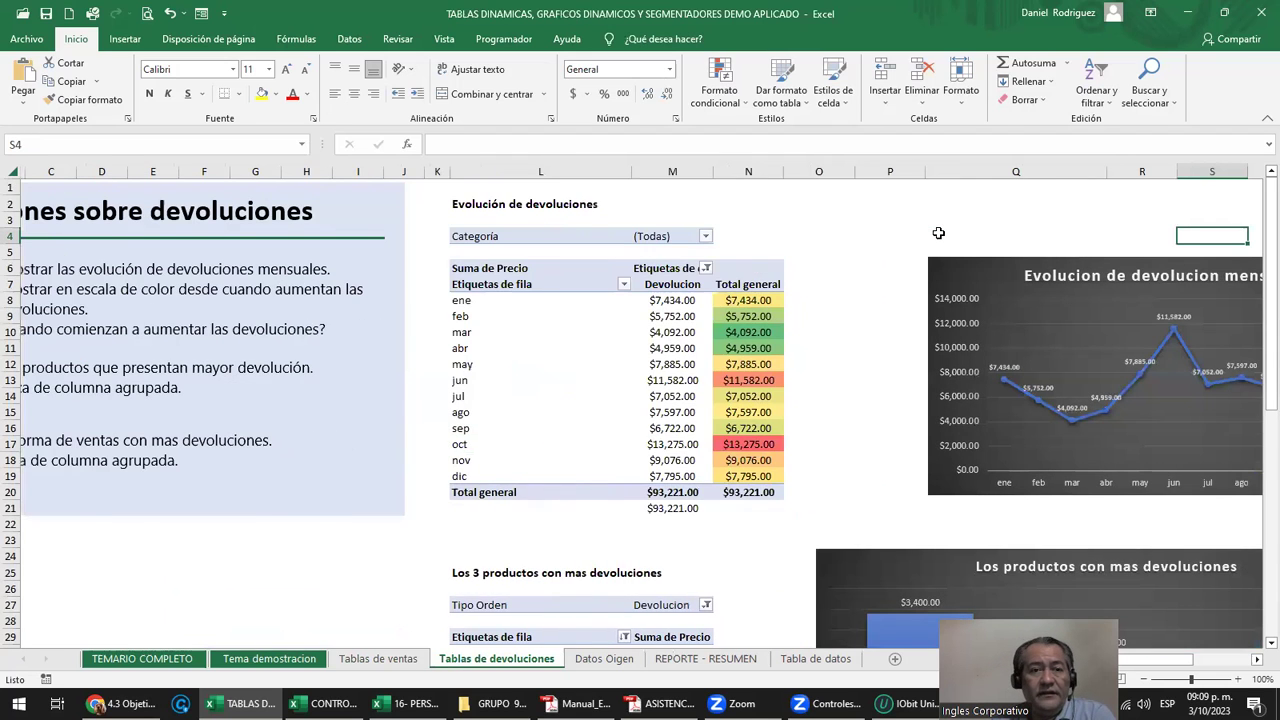
key("Right")
key("Right")
key("Right")
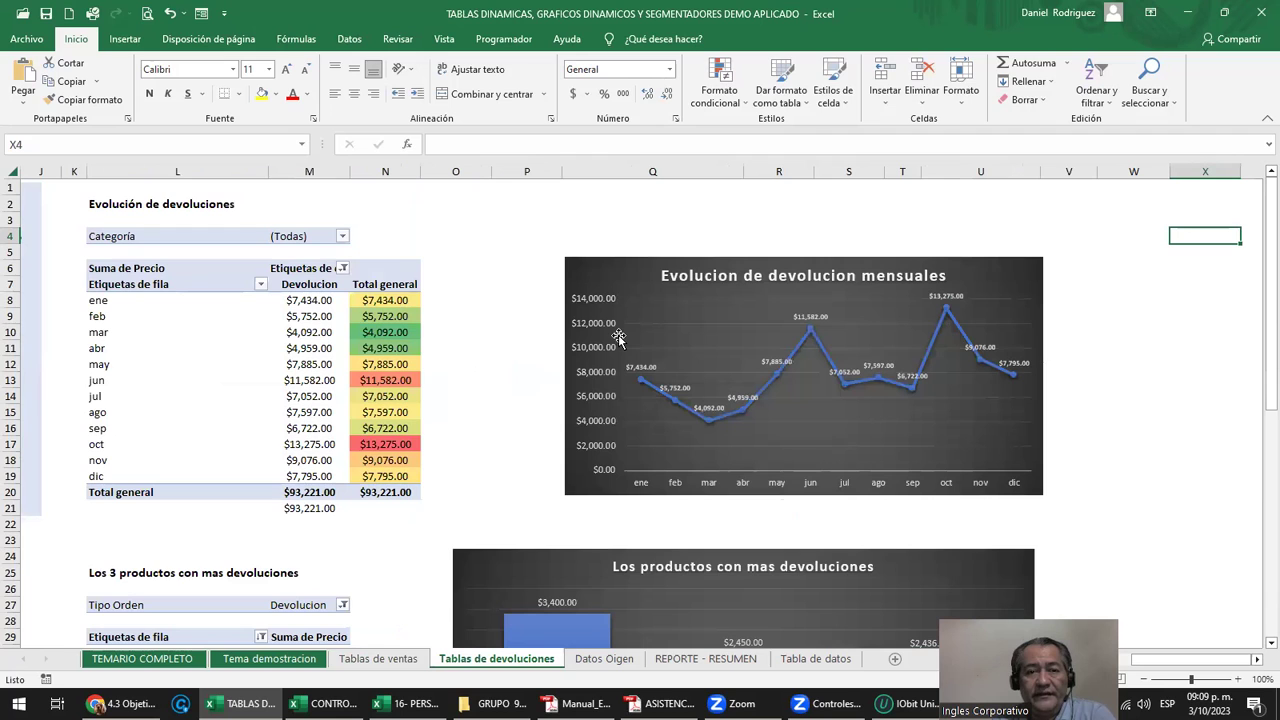
Scroll to returns by platform: Instagram leads with $55,953.00 of $93,221.00.
scroll(370, 336, "down", 2)
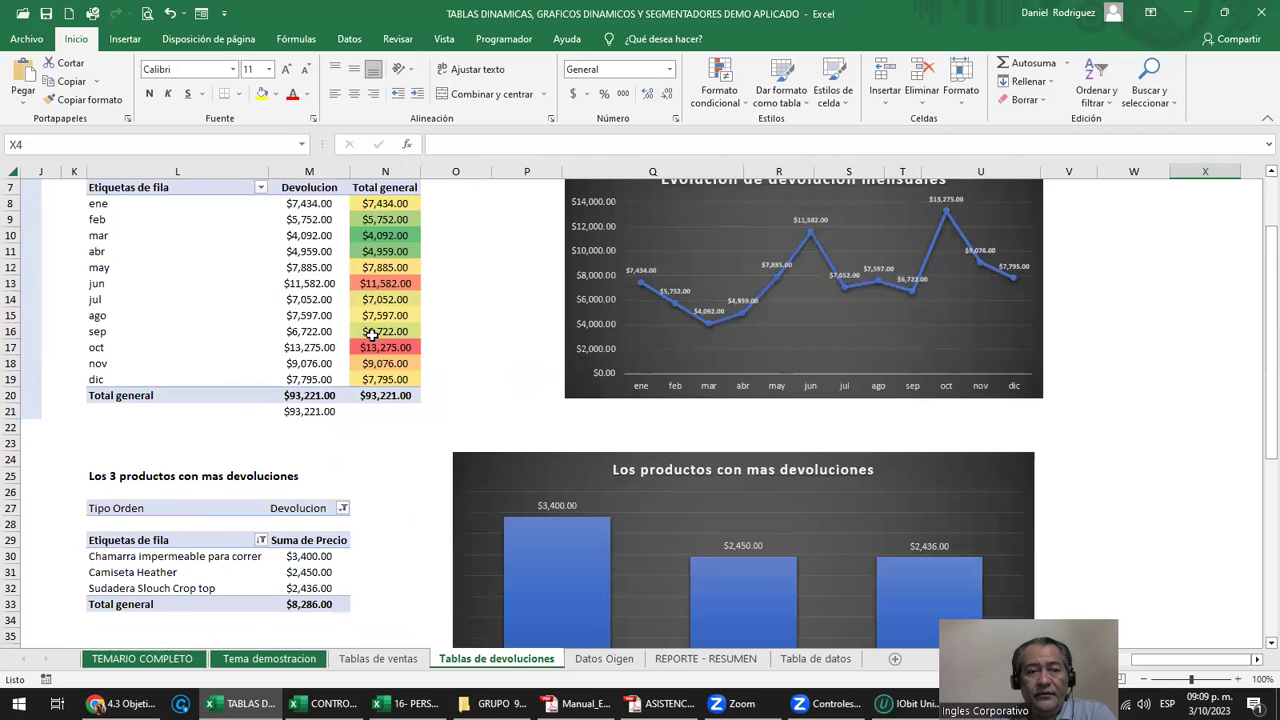
scroll(370, 336, "down", 3)
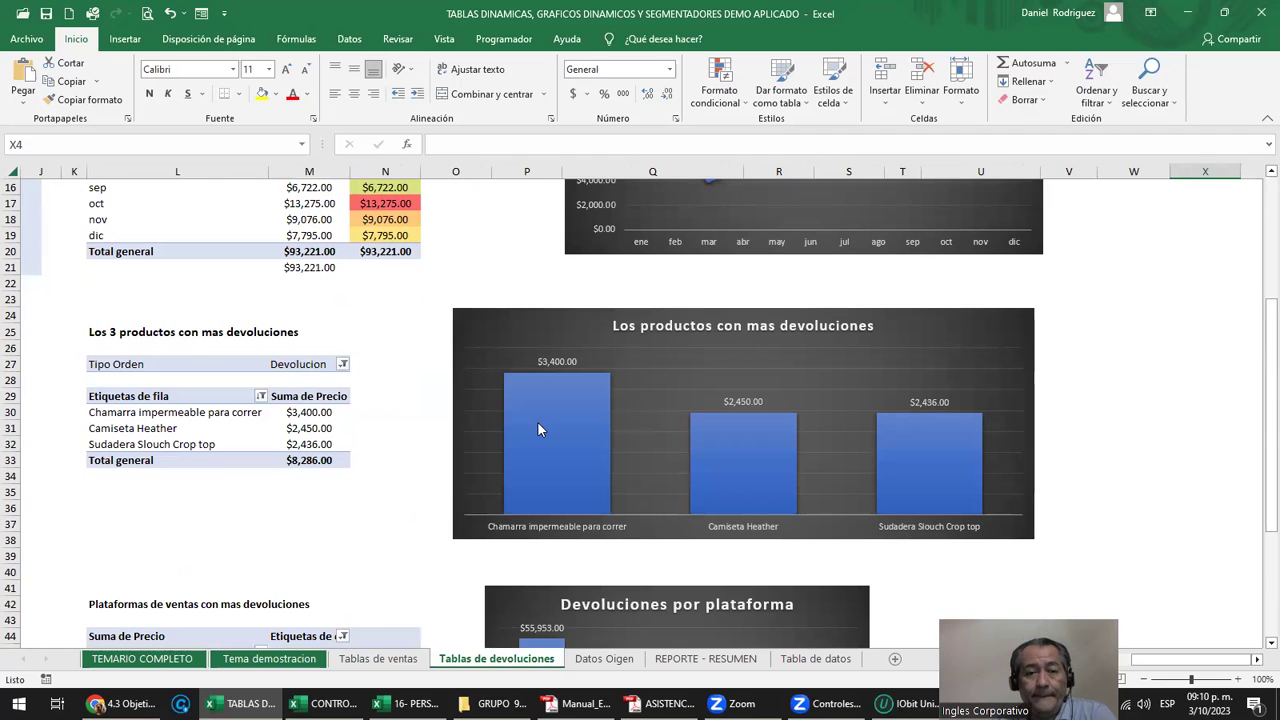
scroll(538, 429, "down", 2)
scroll(538, 421, "down", 2)
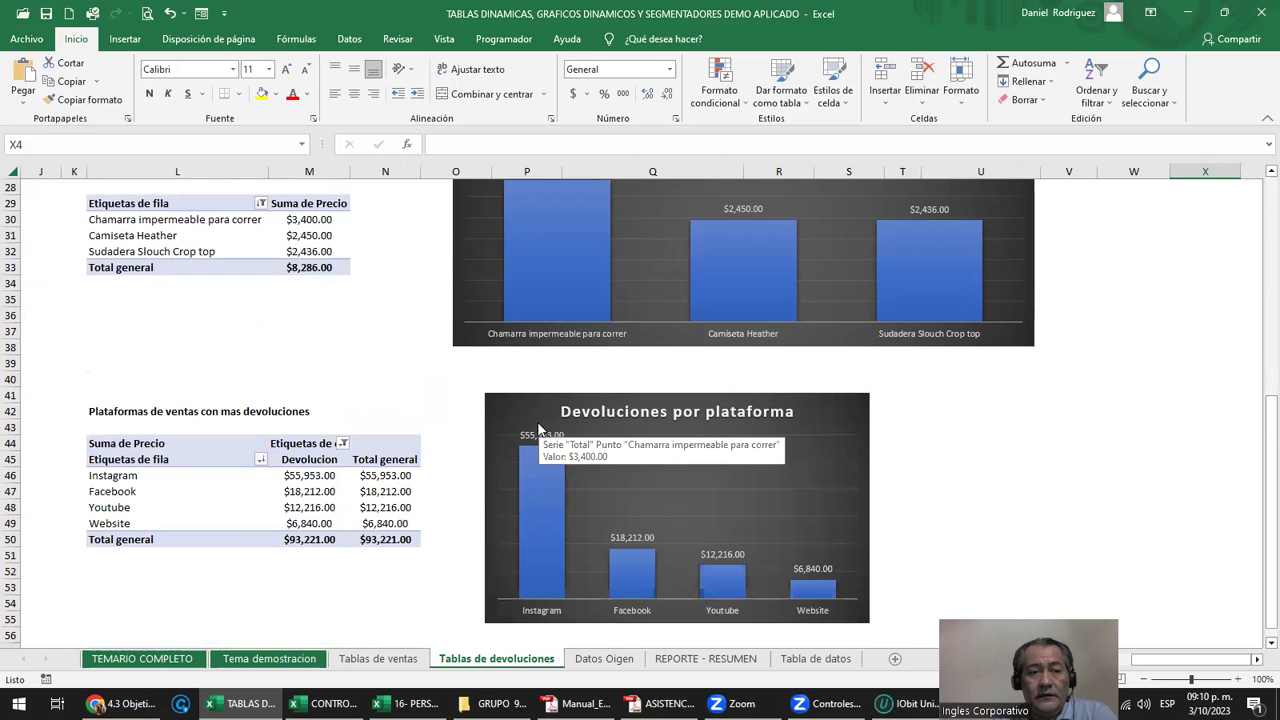
scroll(538, 421, "down", 1)
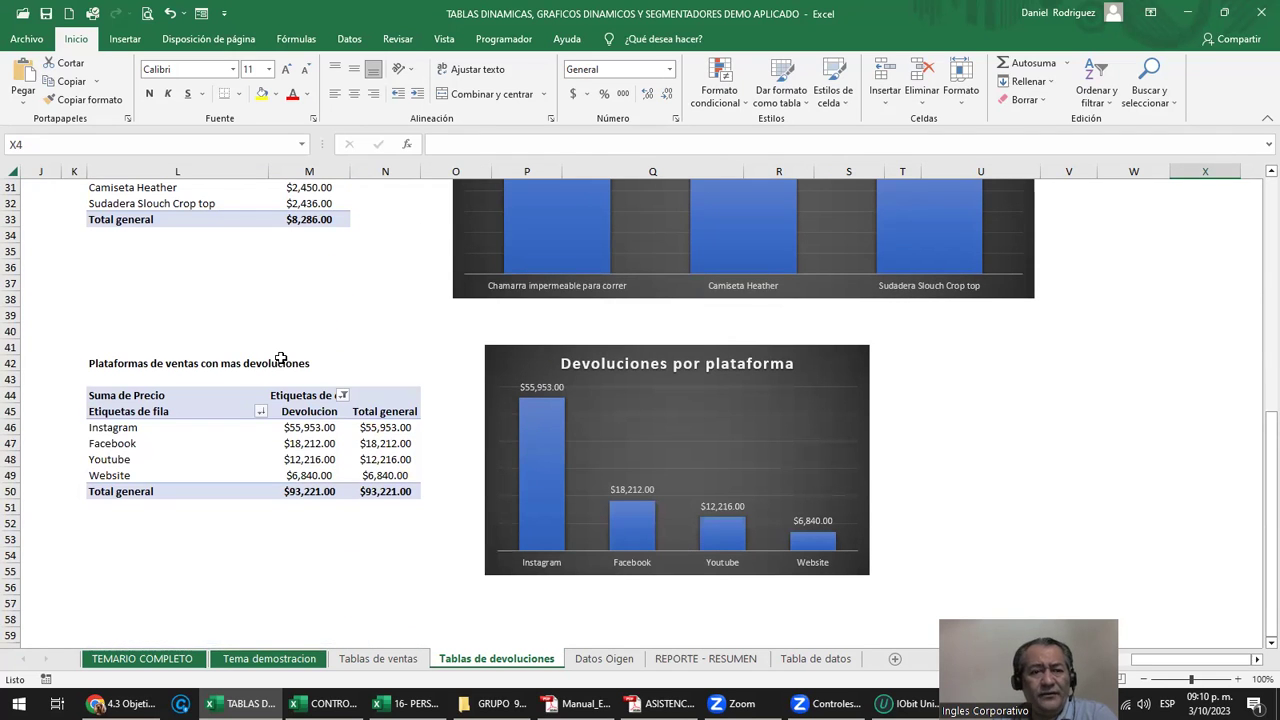
left_click(244, 358)
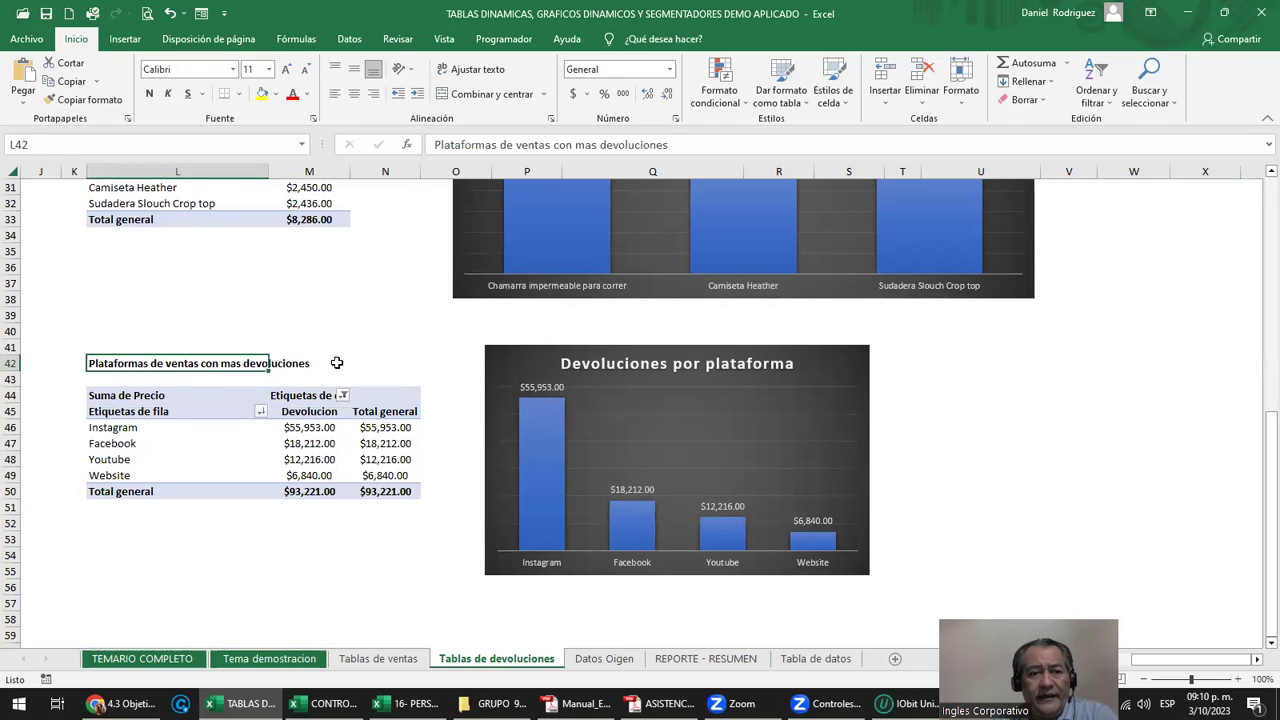
key("Right")
key("Right")
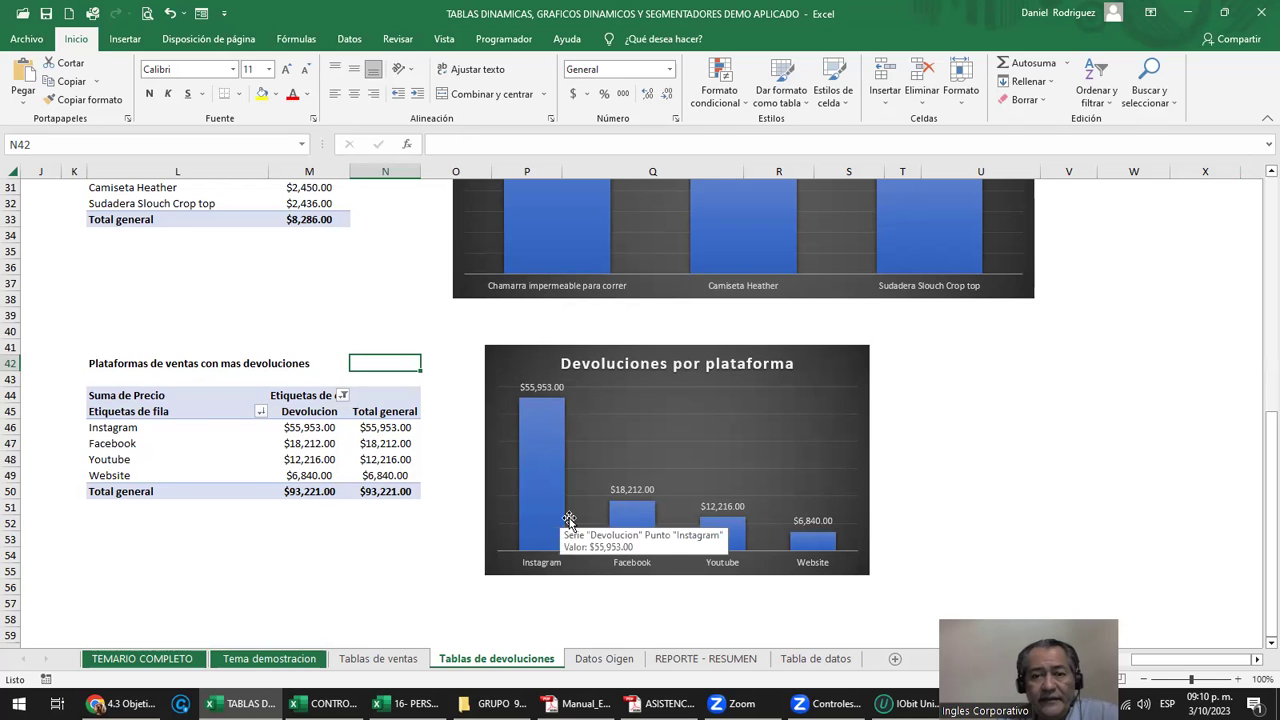
scroll(571, 517, "down", 5)
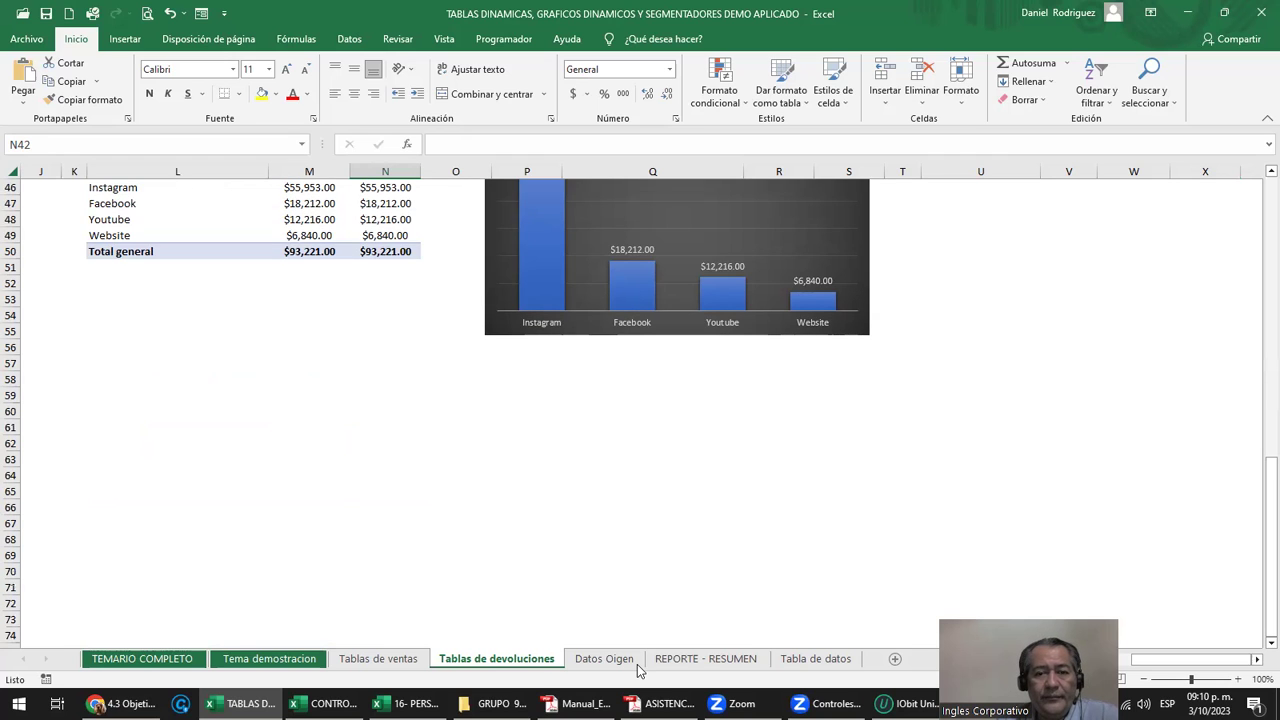
scroll(643, 670, "down", 2)
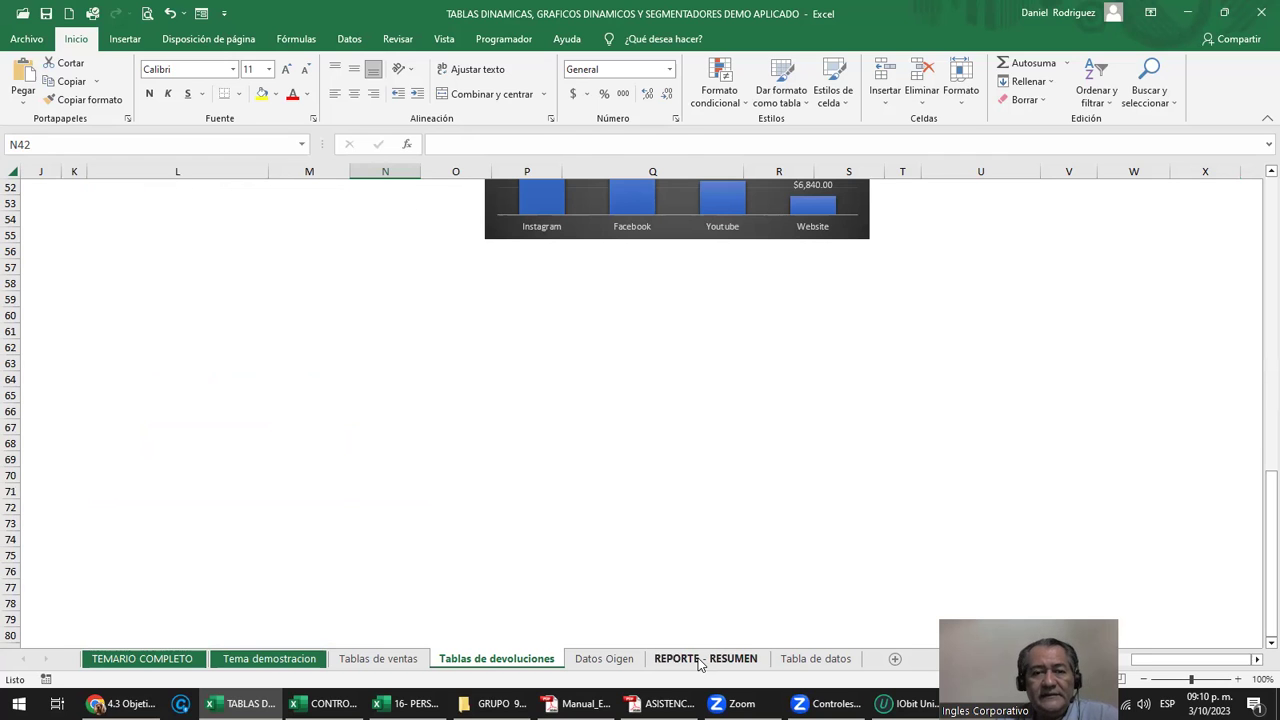
Inspect the formulas behind the Ventas, Devoluciones and Utilidad totals on REPORTE - RESUMEN.
left_click(701, 662)
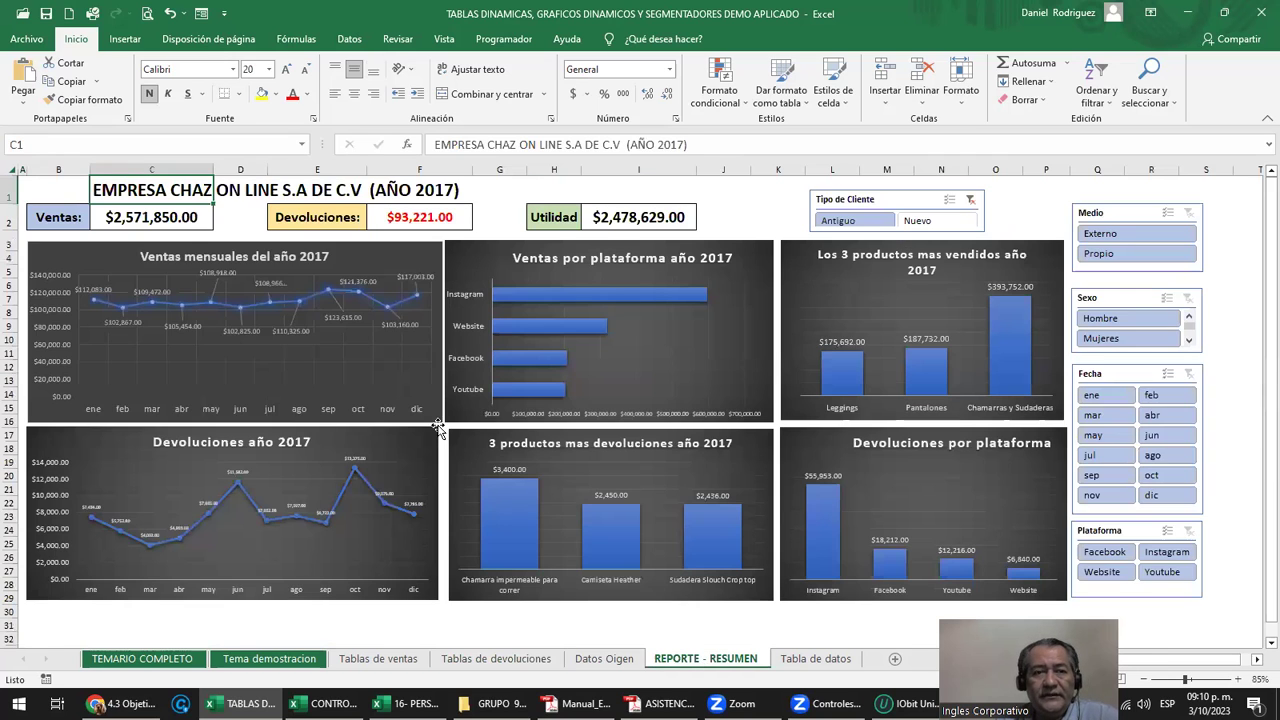
left_click(234, 216)
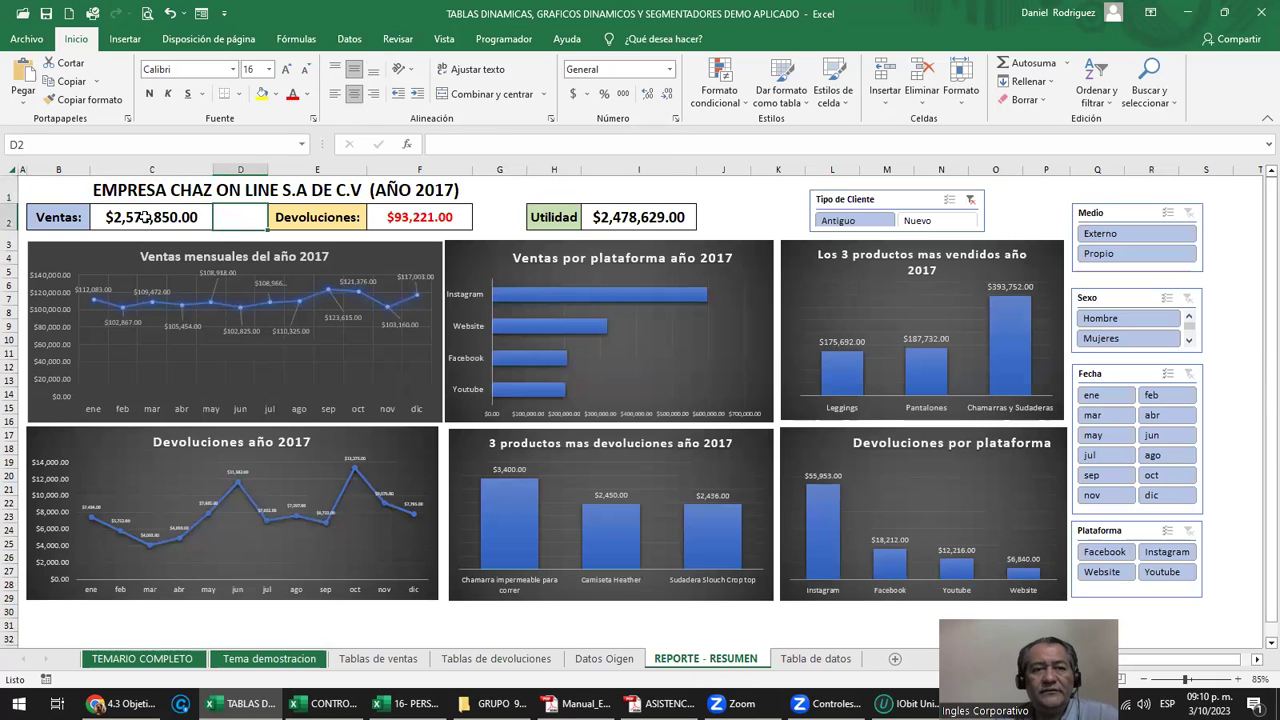
left_click(148, 218)
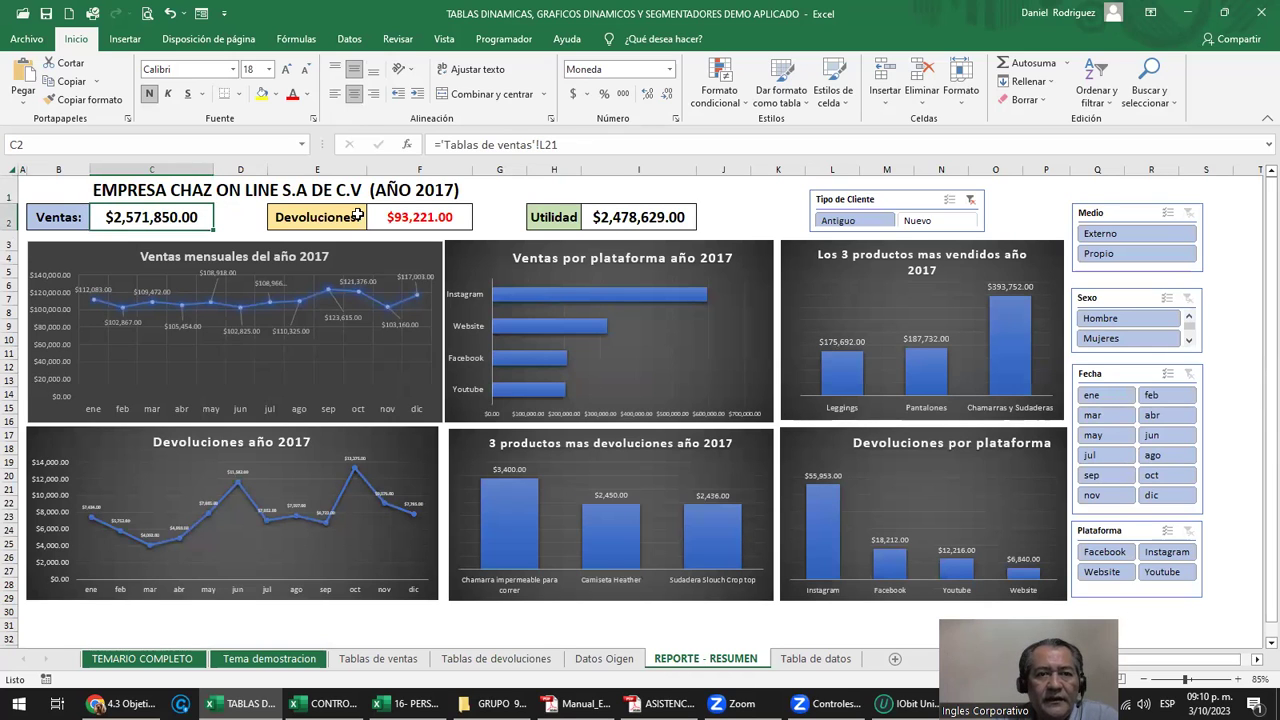
left_click(449, 217)
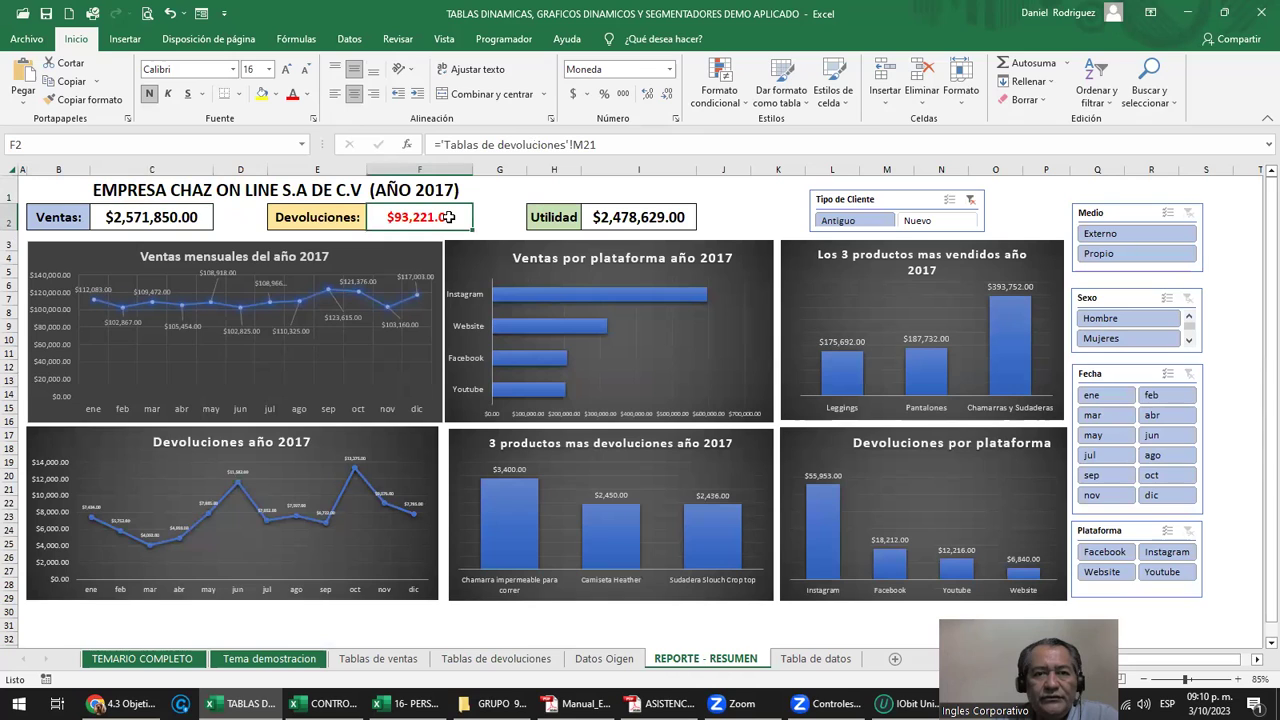
left_click(663, 212)
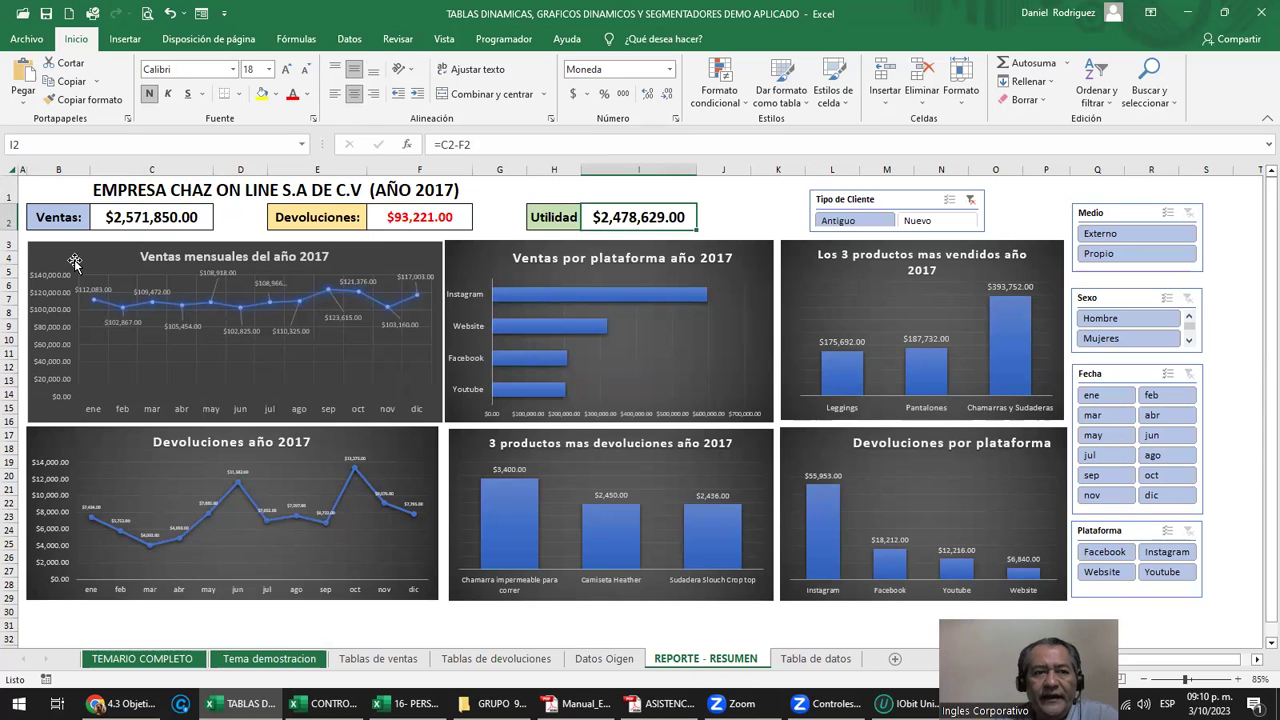
Select the 2017 Ventas mensuales and Devoluciones charts on the dashboard.
left_click(183, 408)
left_click(333, 466)
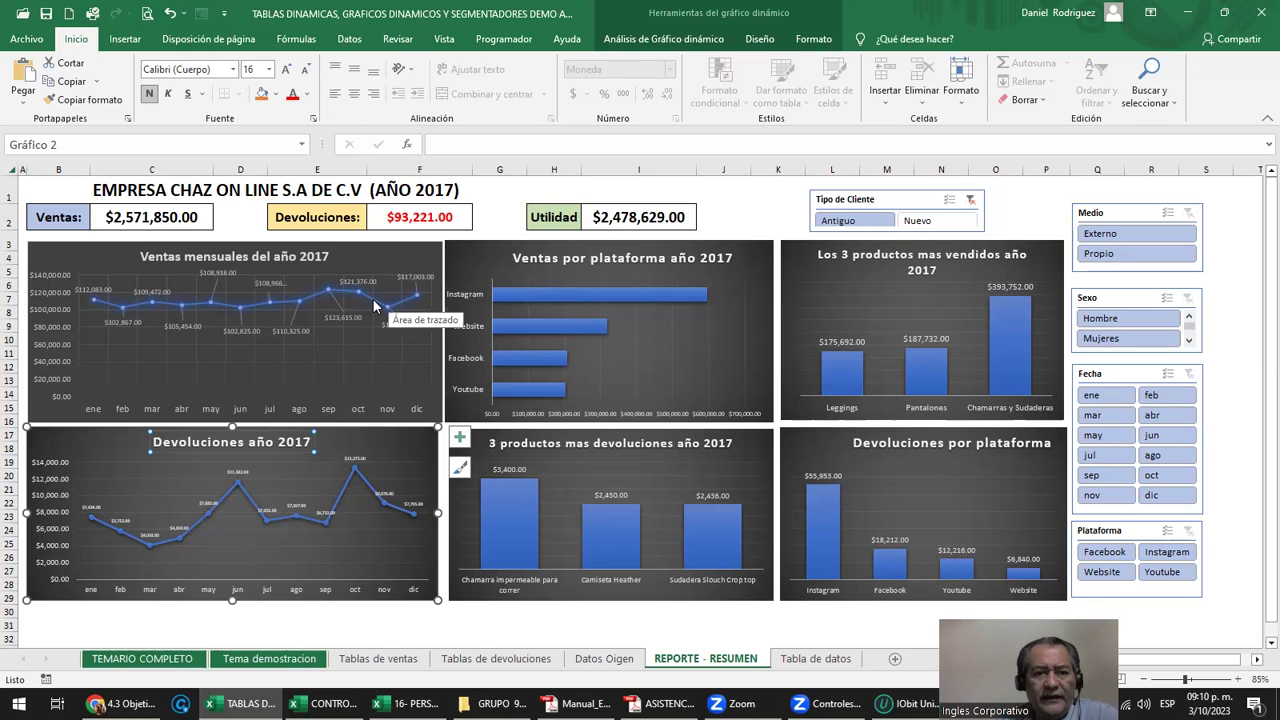
mouse_move(382, 306)
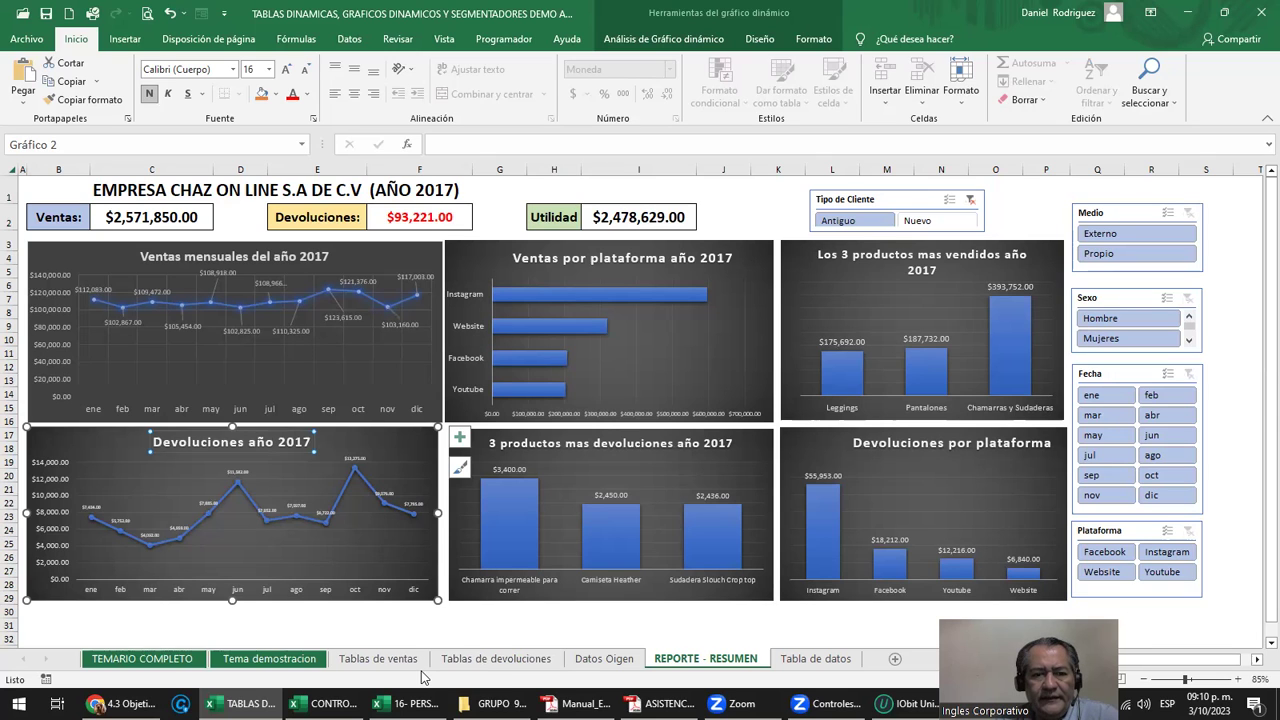
left_click(378, 658)
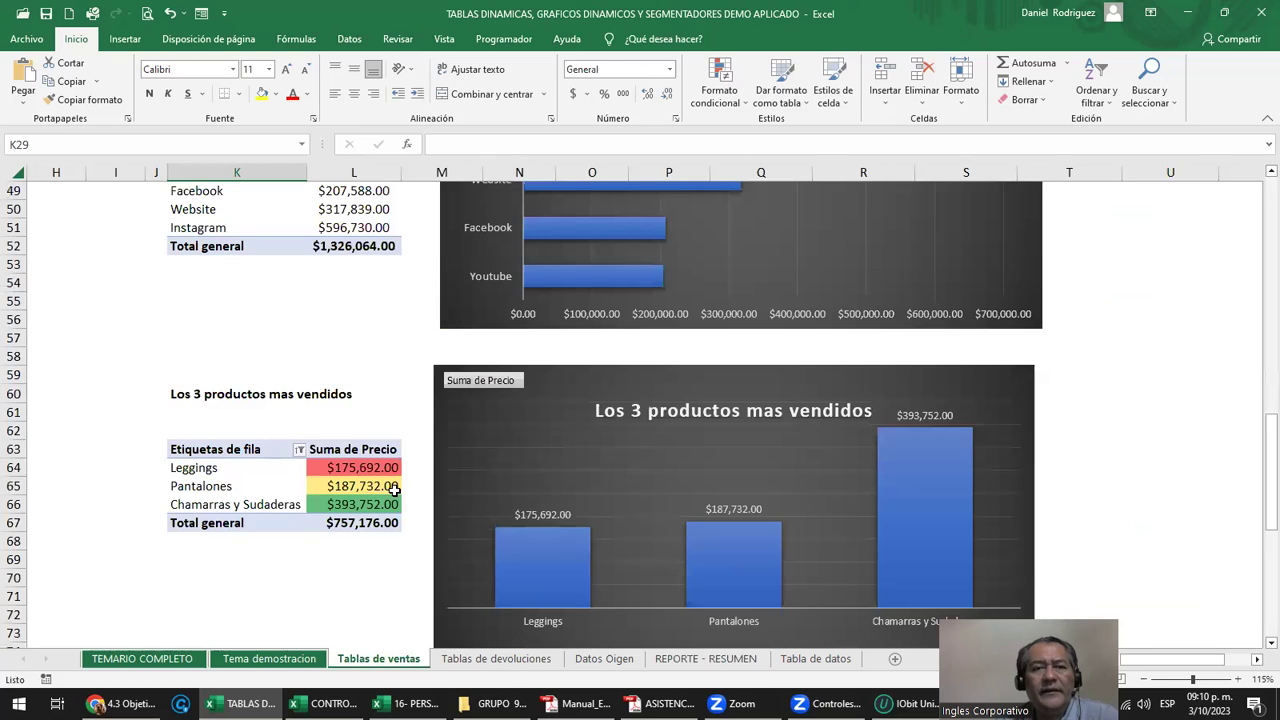
scroll(395, 487, "up", 16)
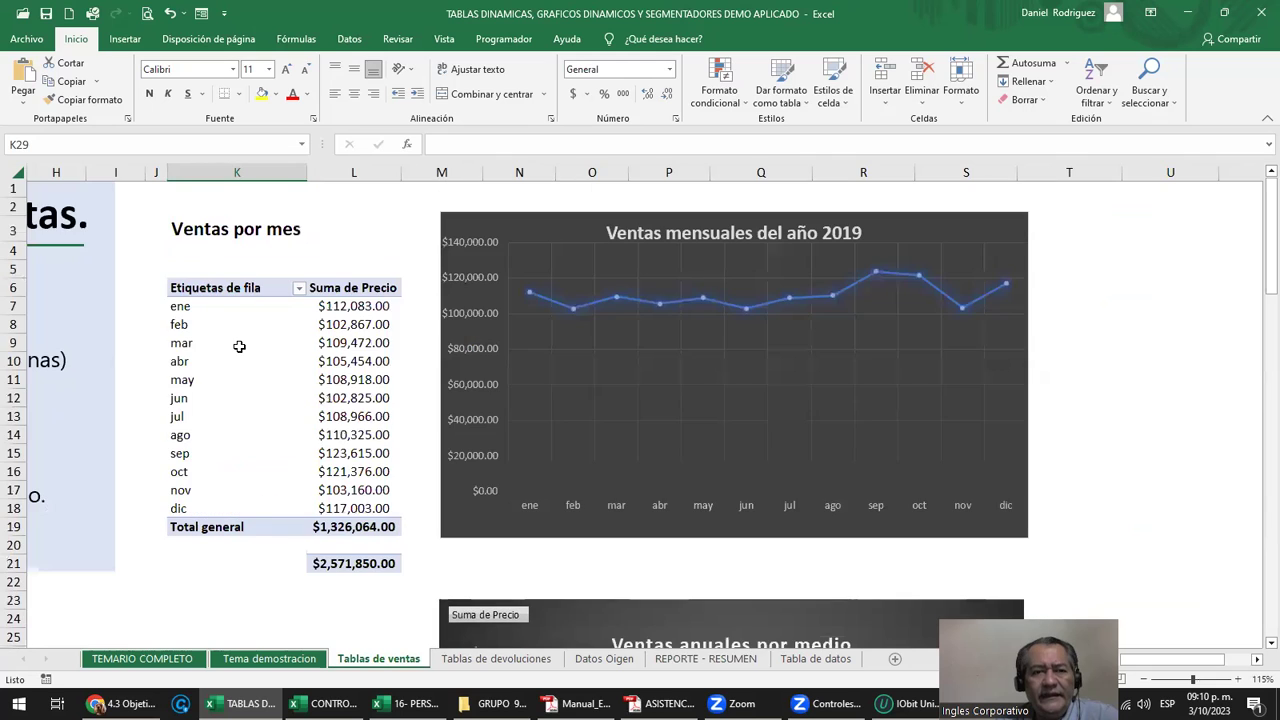
left_click(347, 487)
key("ctrl+a")
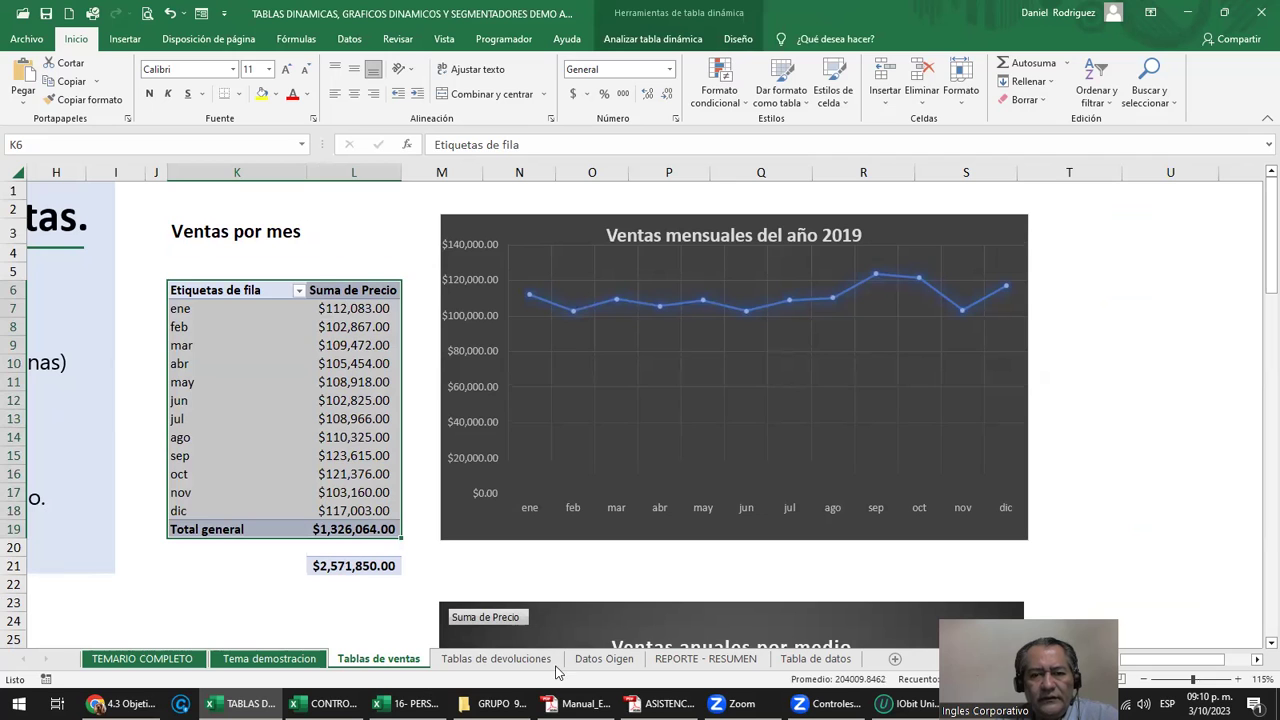
left_click(672, 664)
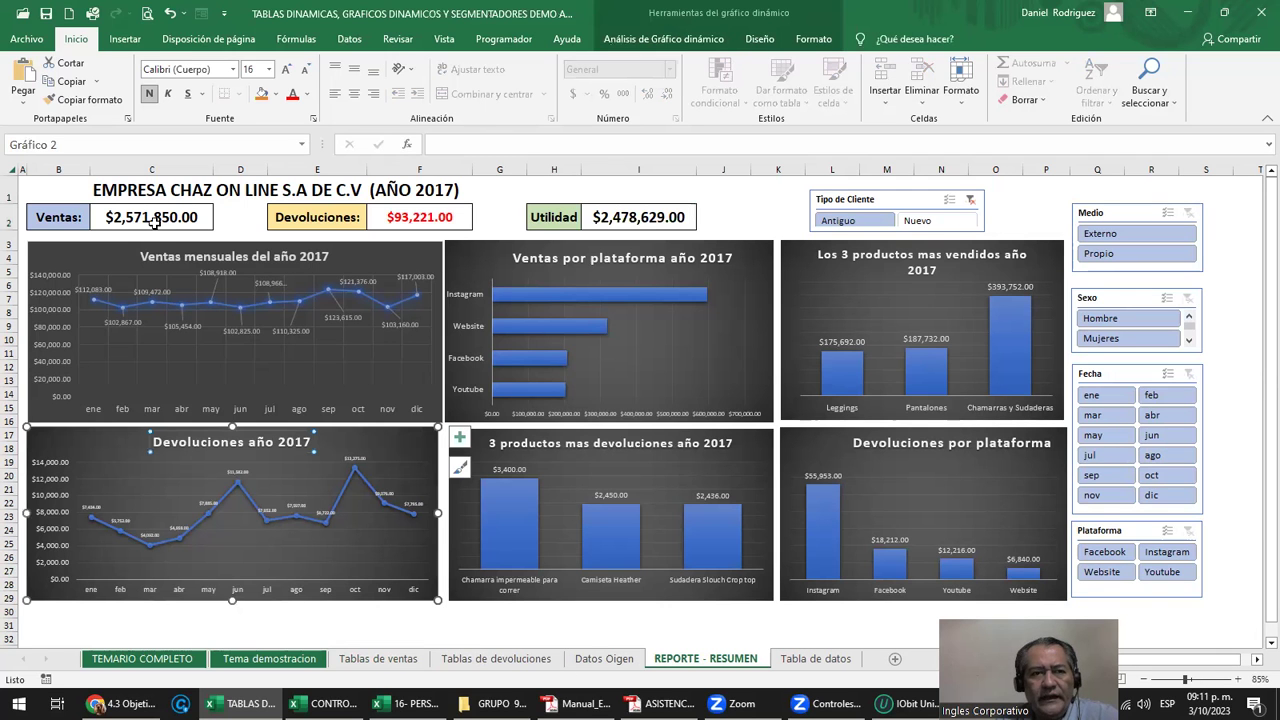
left_click(62, 218)
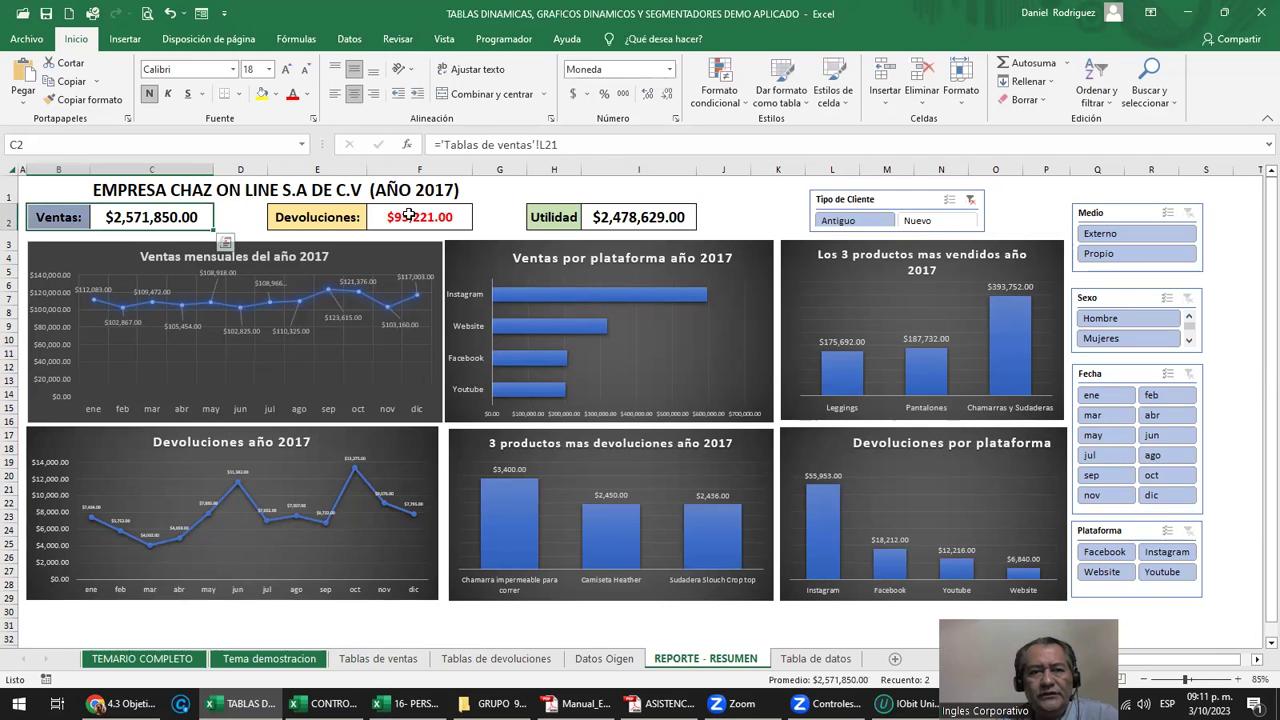
left_click(409, 216)
left_click(357, 217, "shift")
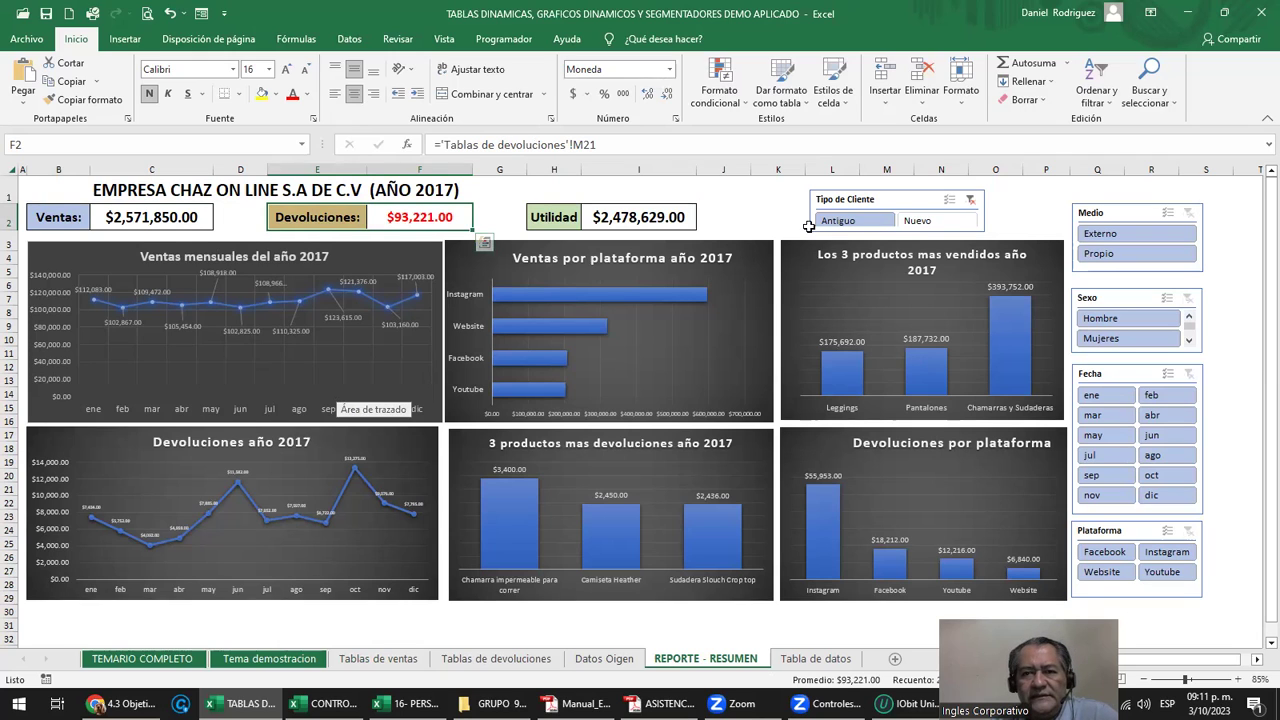
Clear the Tipo de Cliente filter, briefly filter to Youtube, then clear the Plataforma filter.
left_click(971, 201)
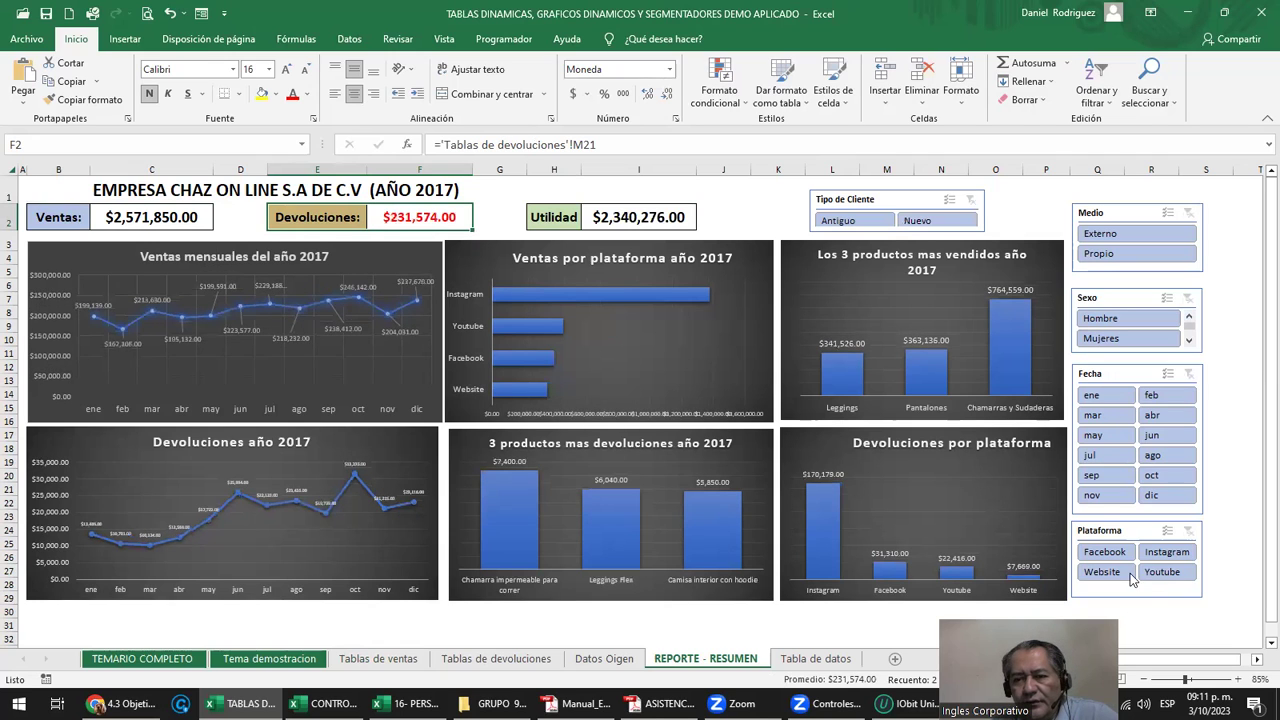
left_click(1163, 577)
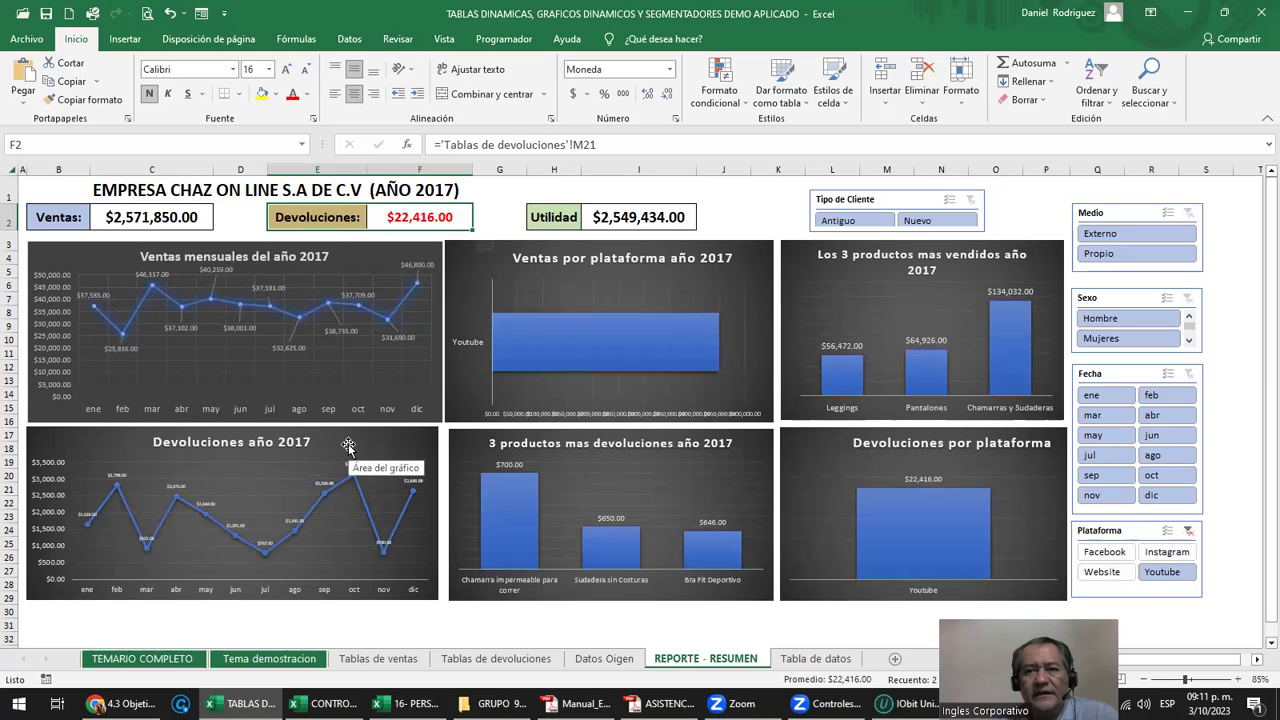
left_click(153, 217)
left_click(385, 220)
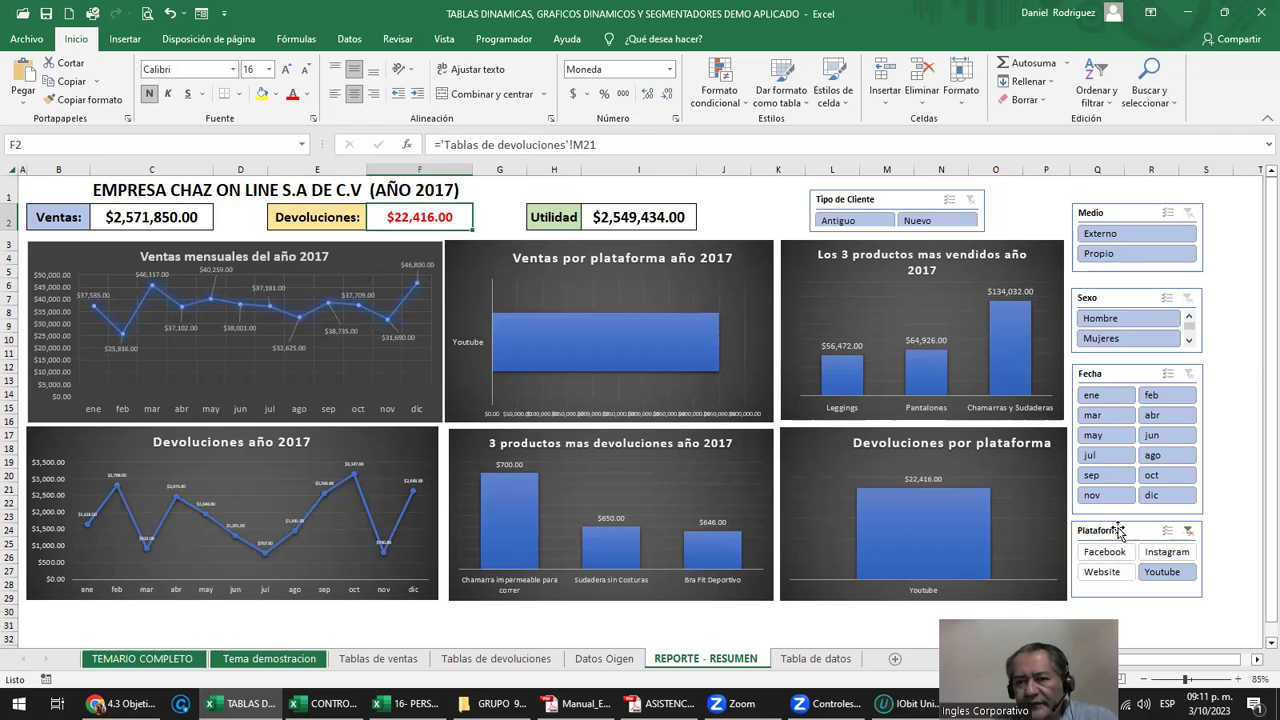
left_click(1188, 530)
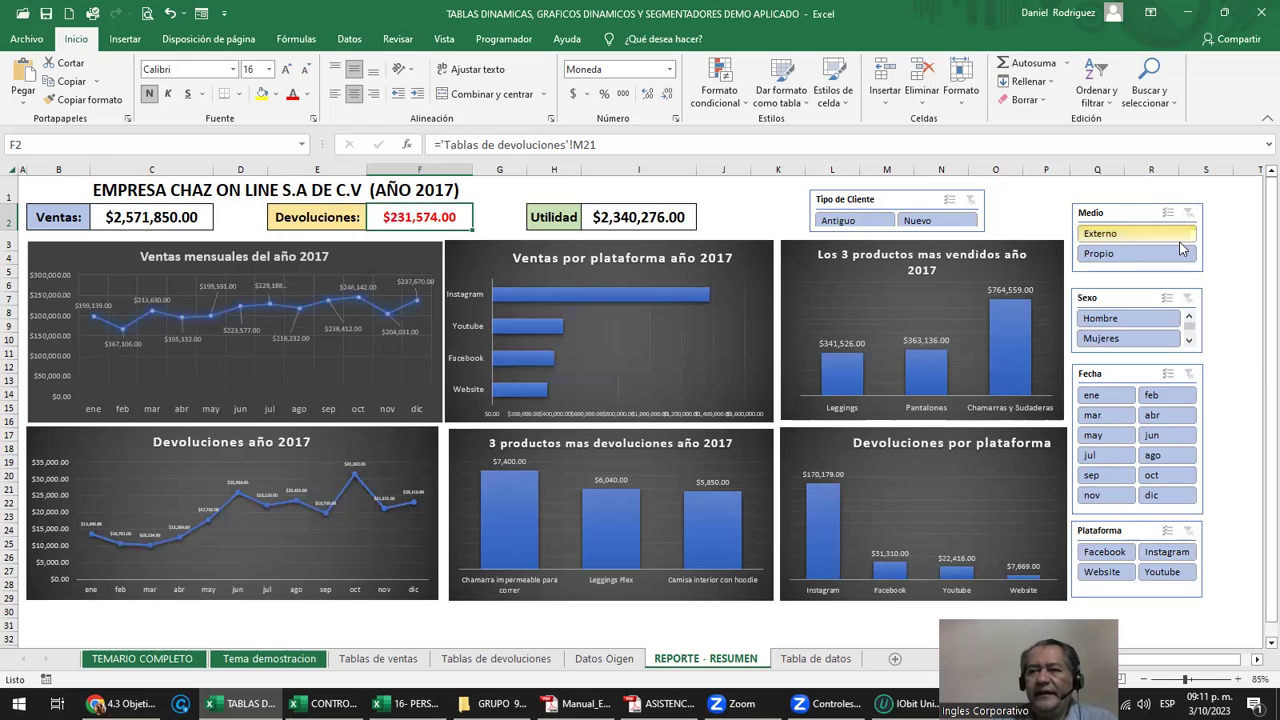
Try the Mujeres and Nuevo filters, then clear both the Sexo and Tipo de Cliente slicers.
left_click(1118, 342)
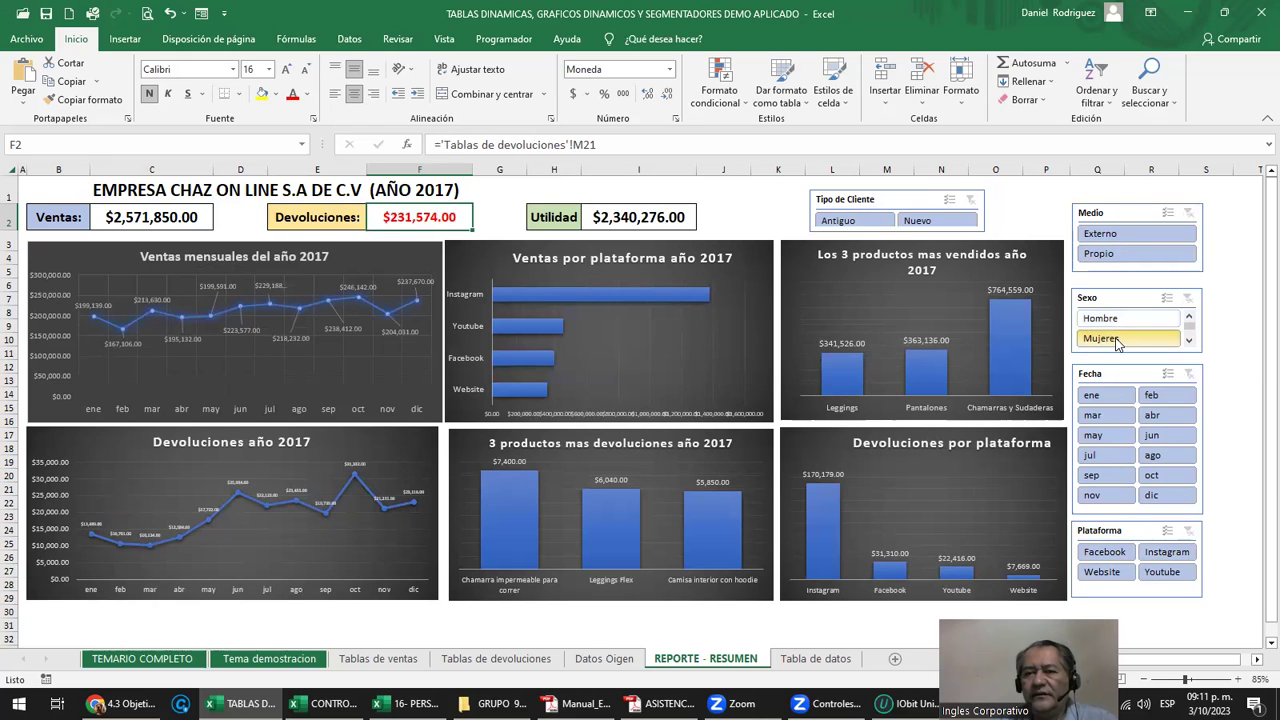
left_click(1189, 299)
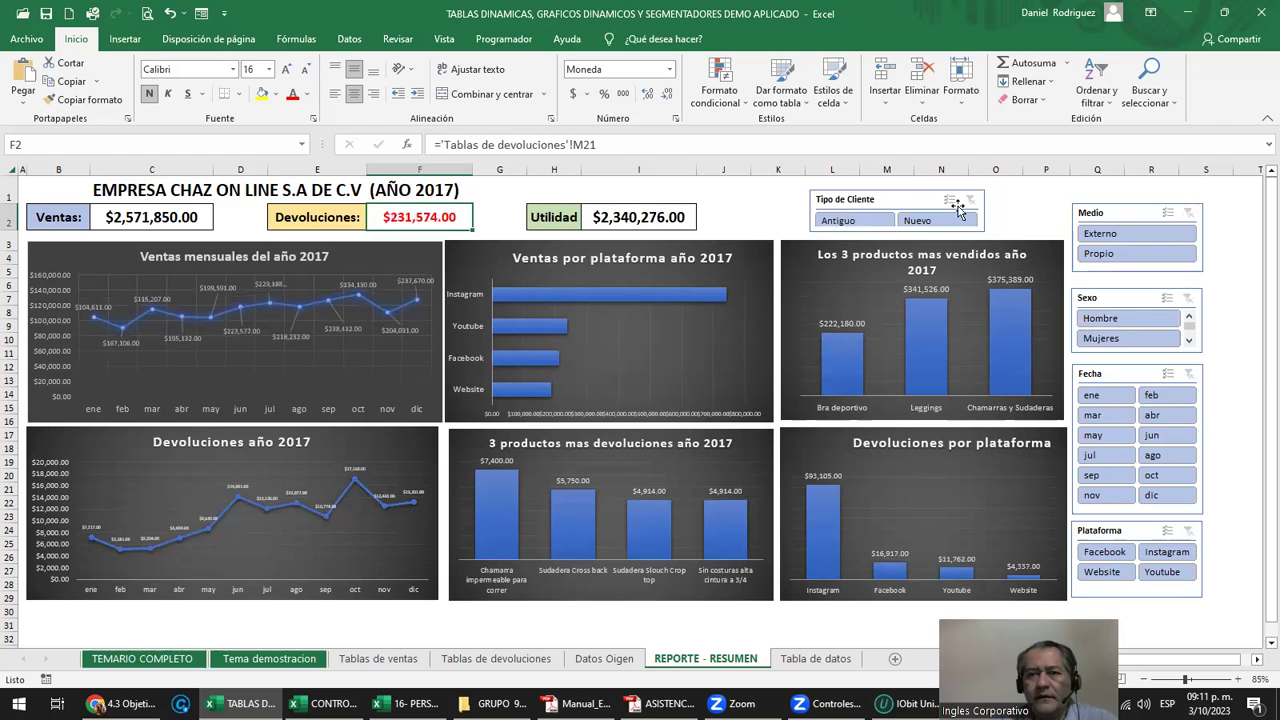
left_click(931, 221)
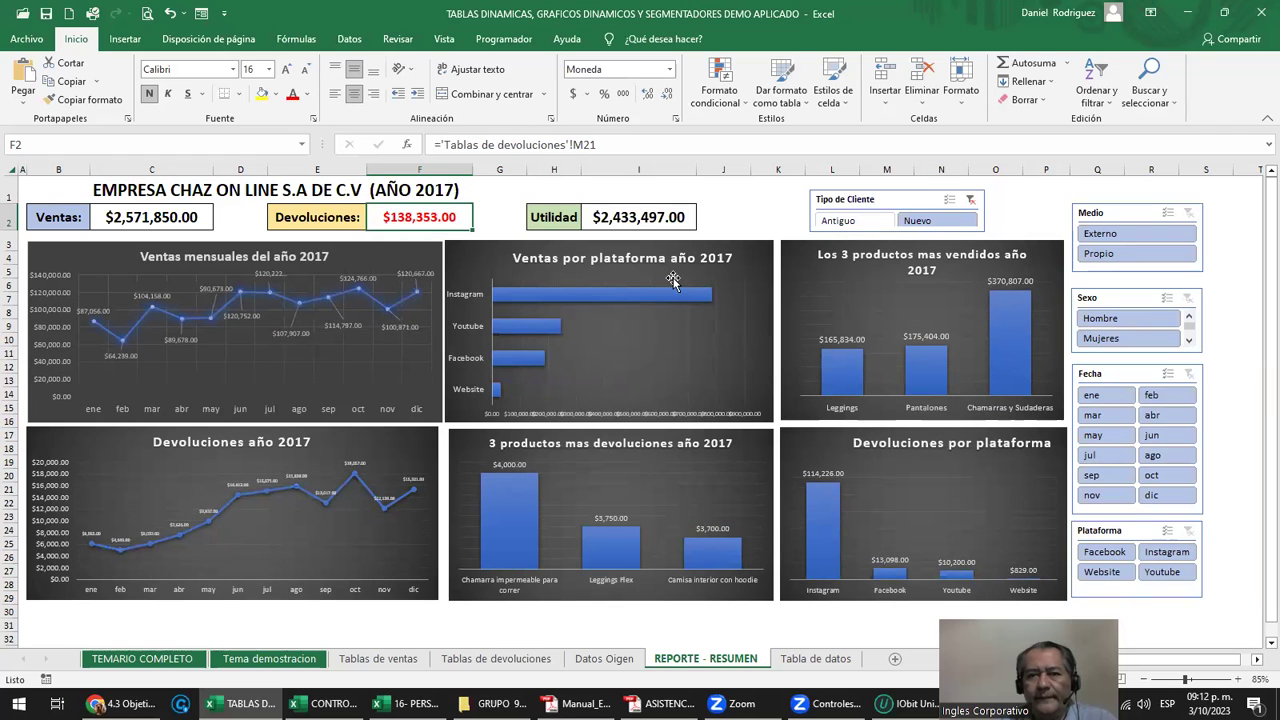
left_click(840, 221)
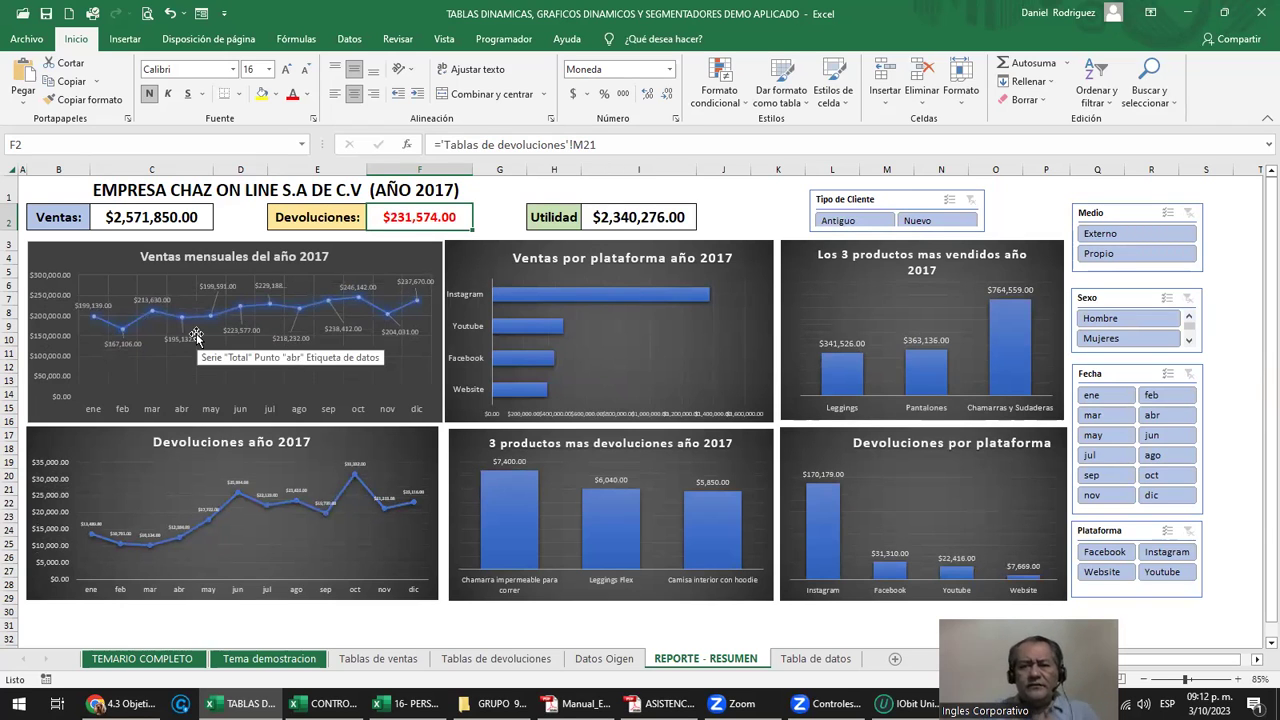
Select the Tipo de Cliente and Medio slicers, then switch to the 16- PERSONALIZAR TABLA DINAMICA workbook.
left_click(868, 205)
left_click(1121, 216)
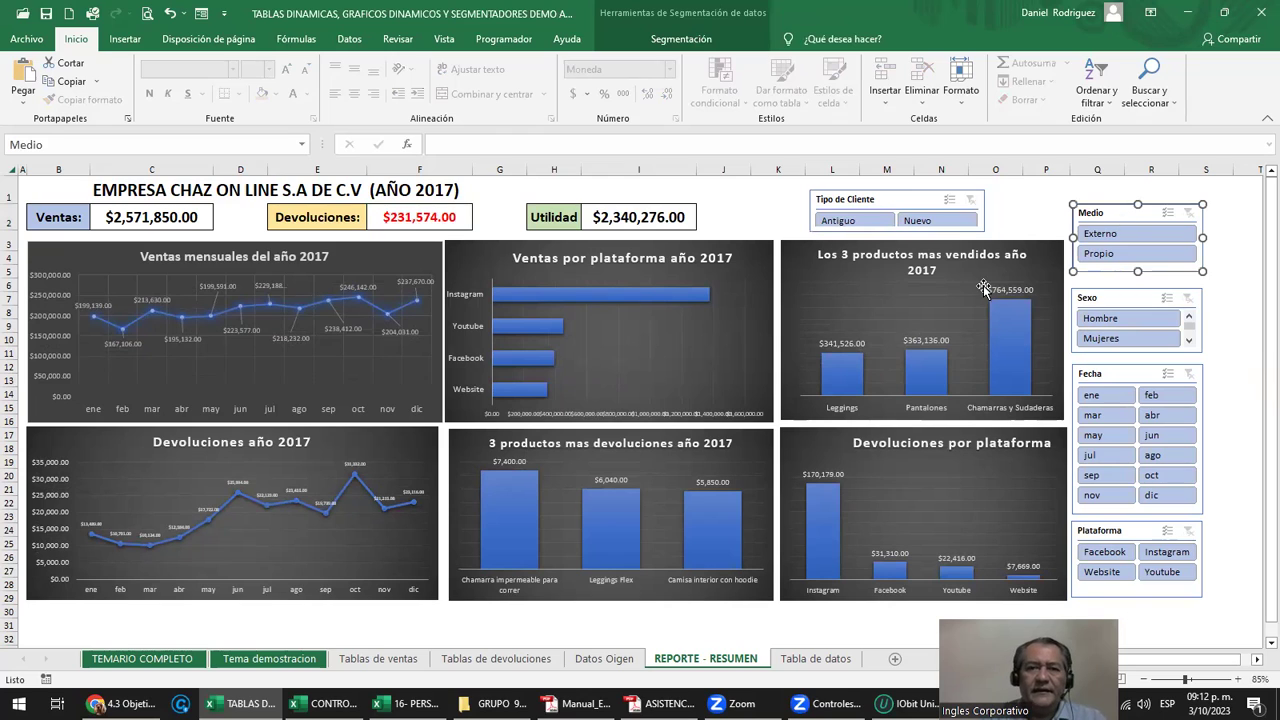
left_click(873, 203)
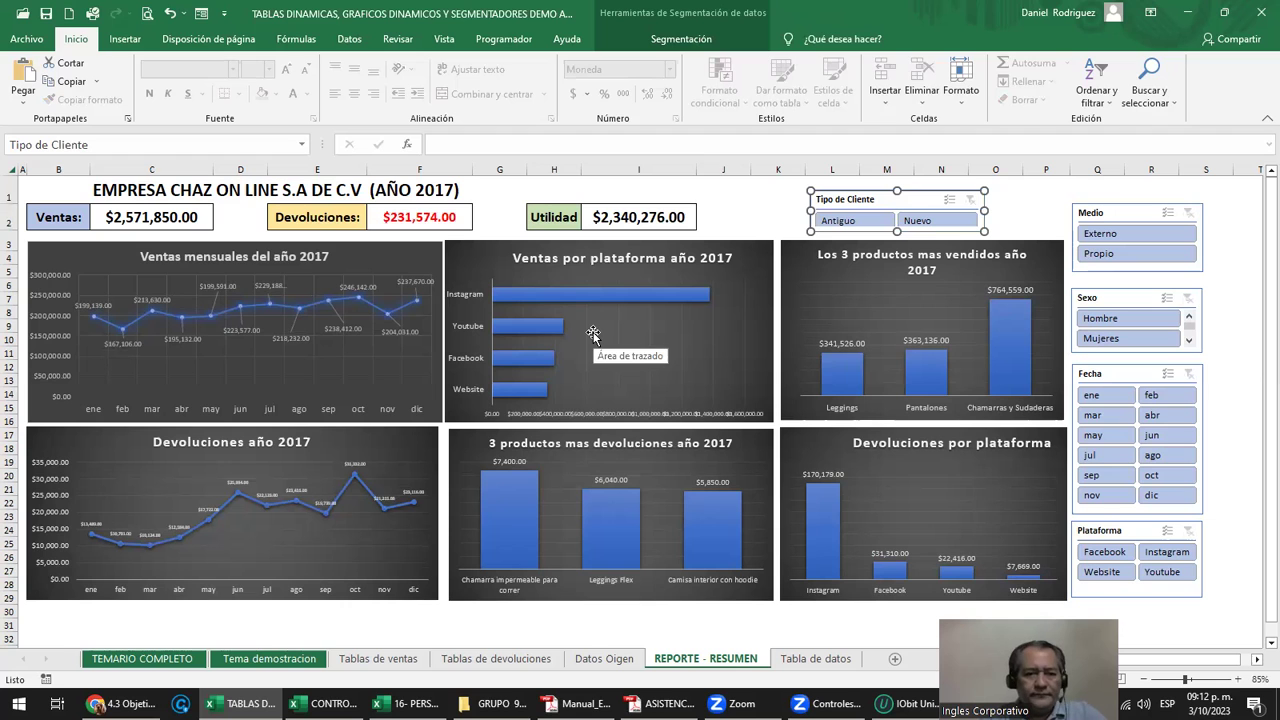
left_click(405, 703)
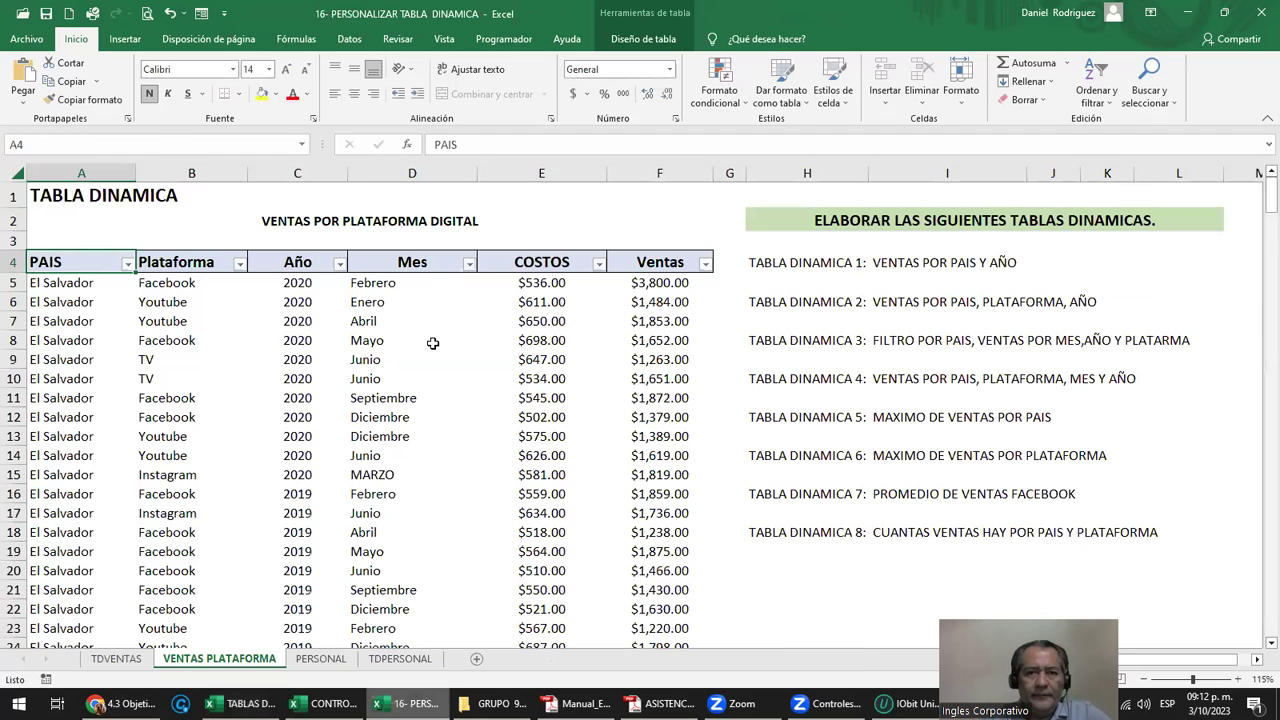
Insert a new column G after Ventas headed GANANCIA, correcting the initial typo.
left_click(650, 253)
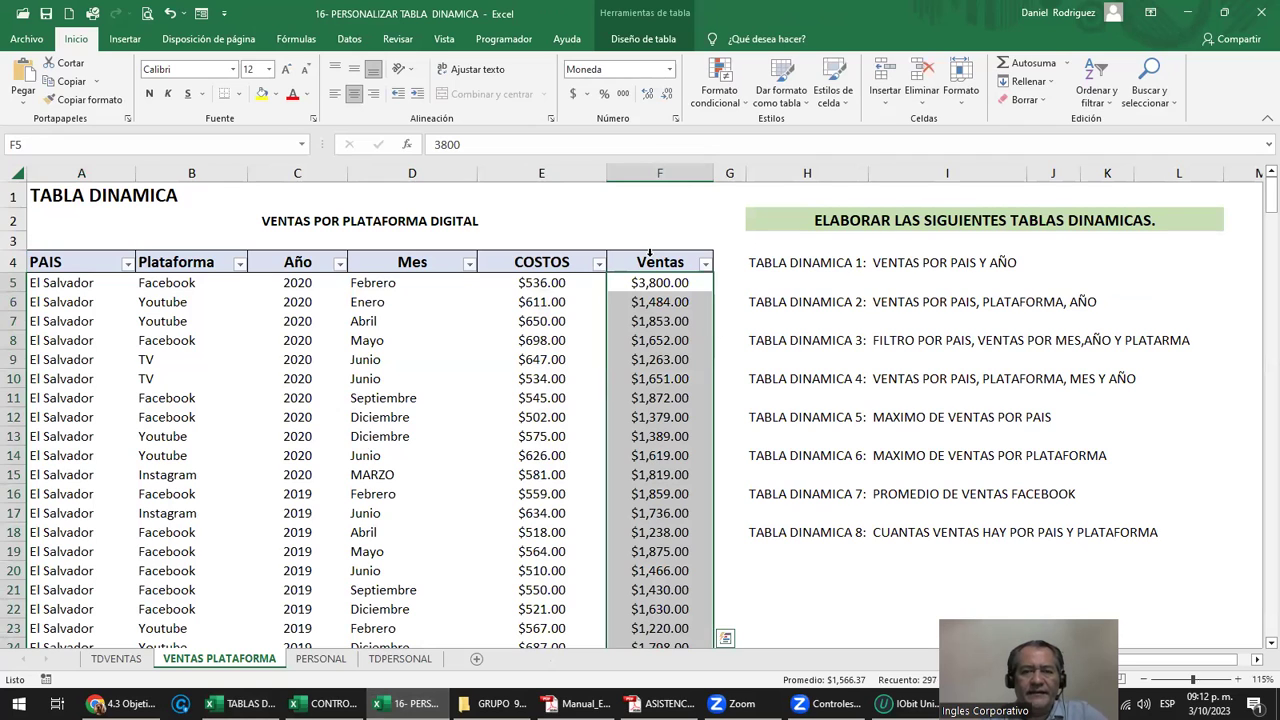
left_click(652, 263)
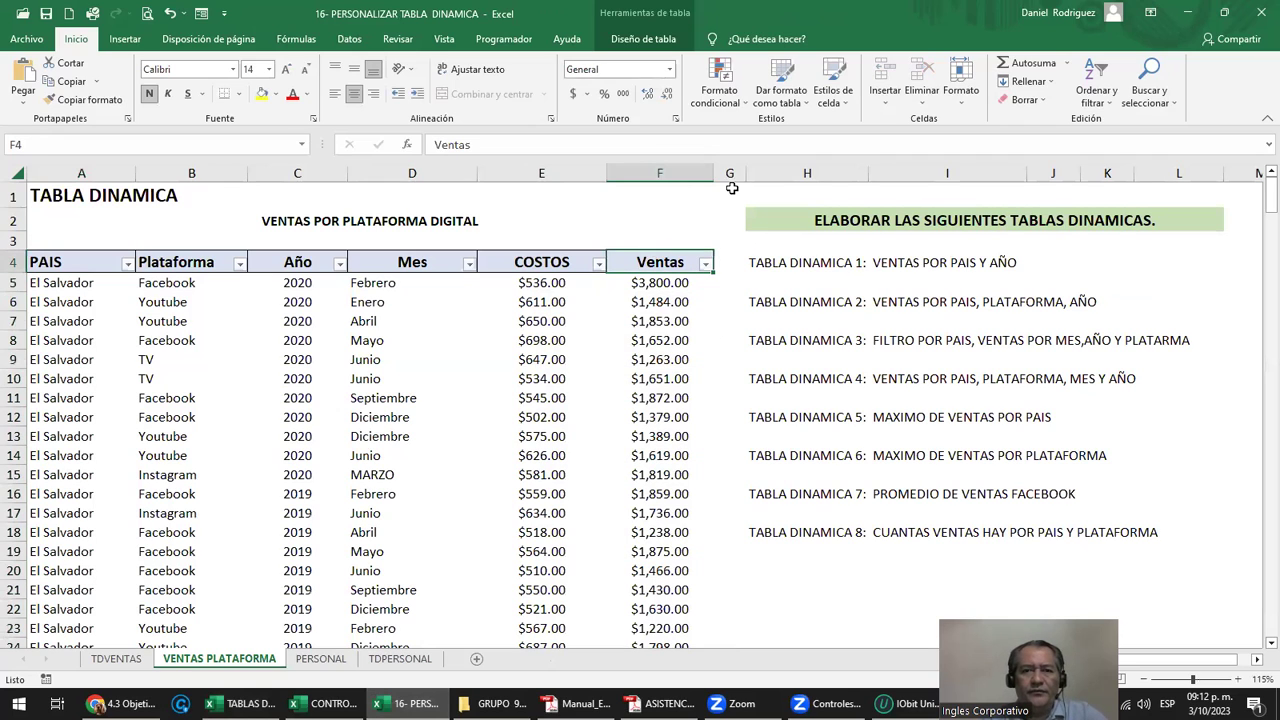
right_click(729, 173)
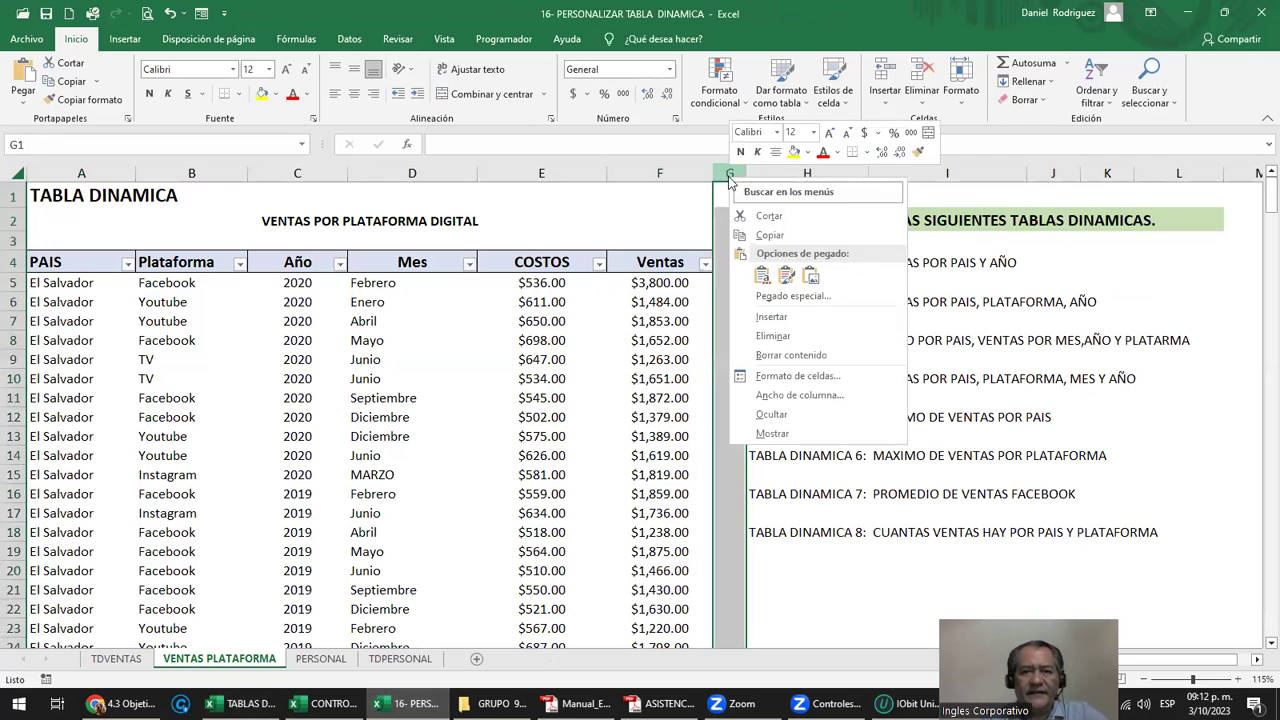
left_click(788, 315)
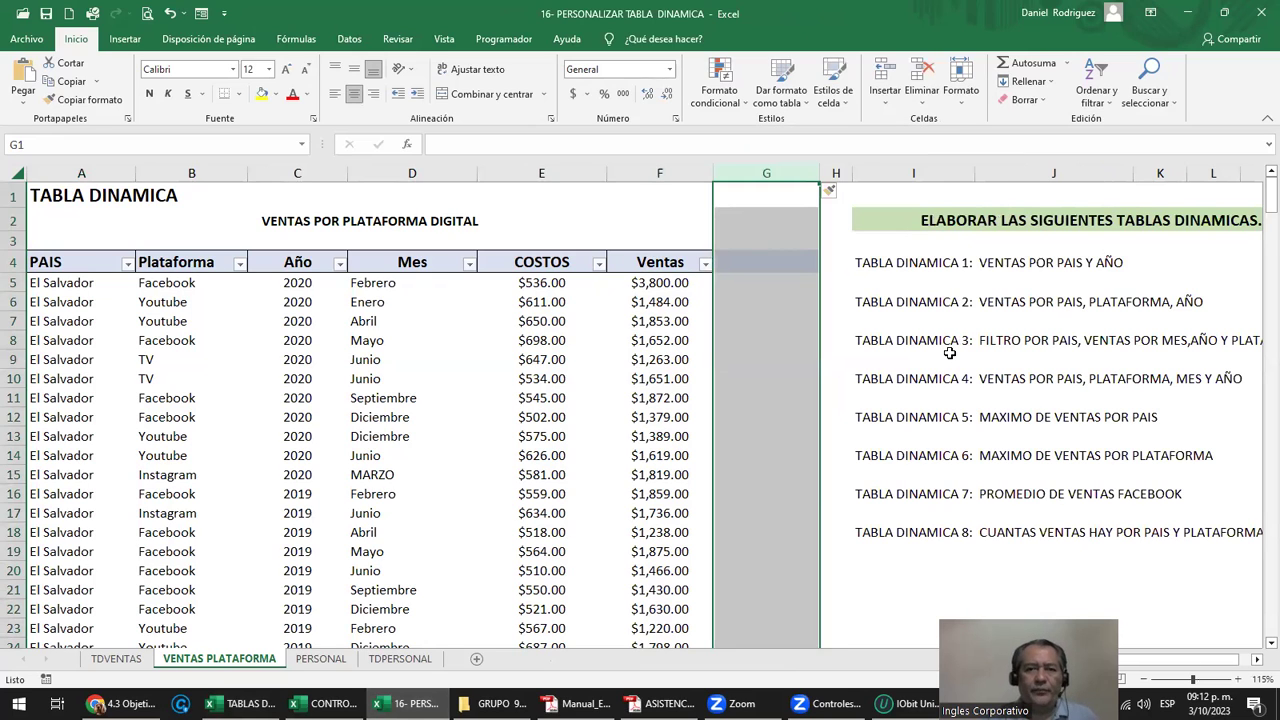
key("Down")
key("Down")
key("Down")
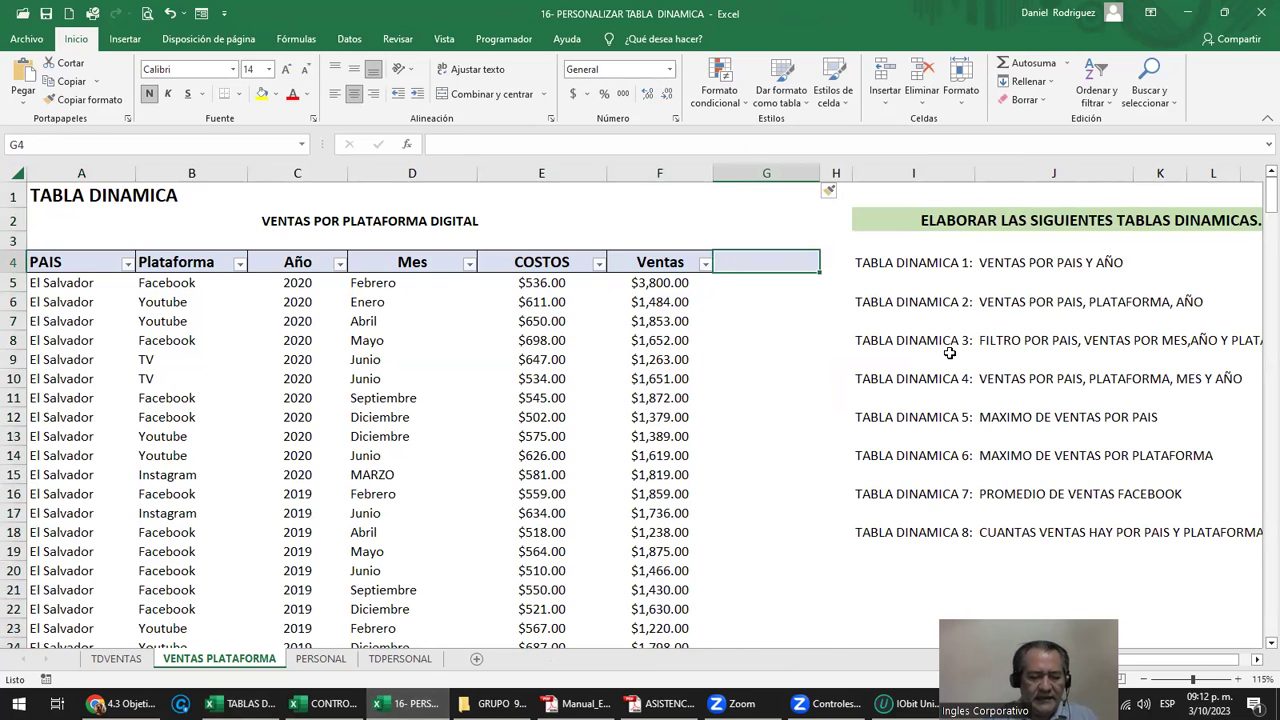
type("GANACIA")
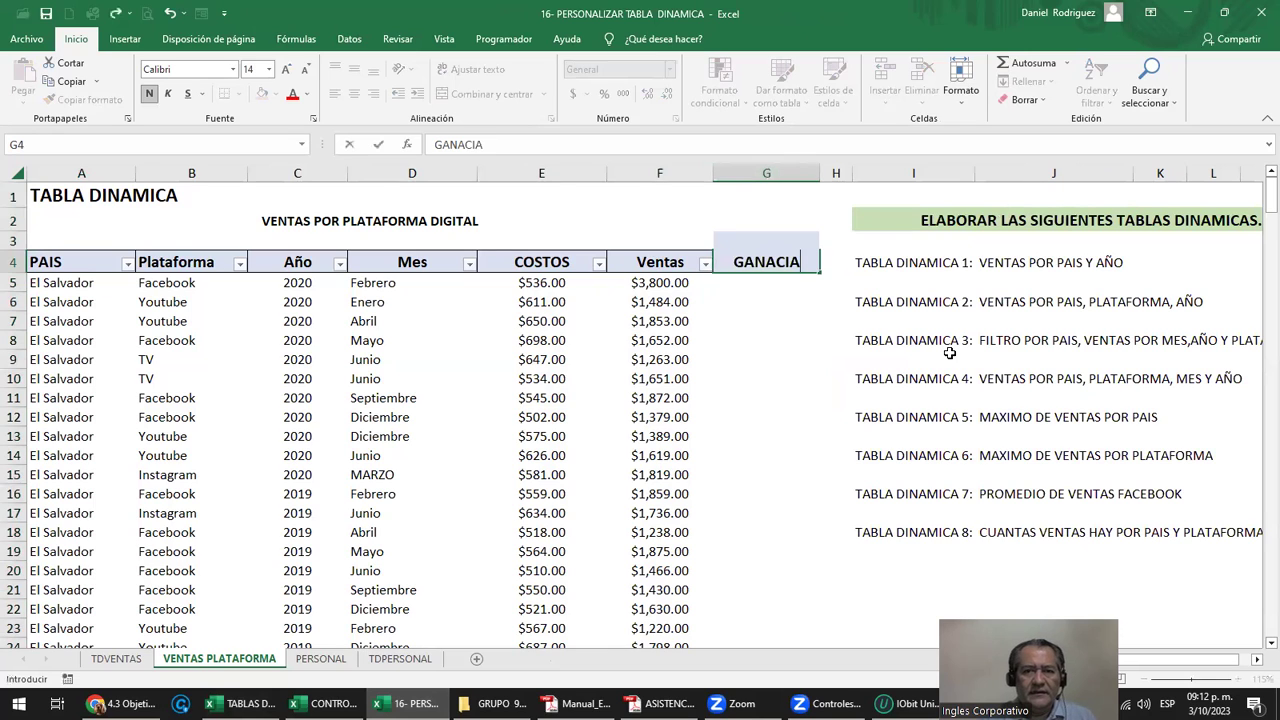
key("Return")
key("Up")
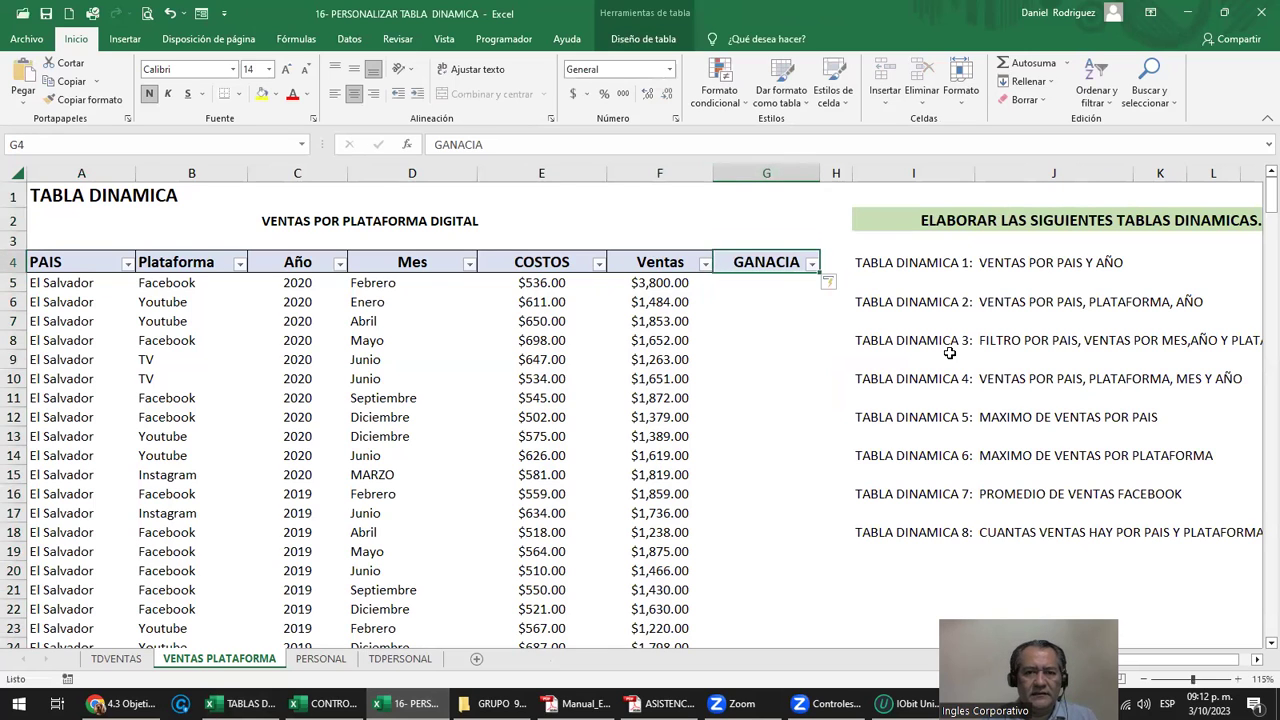
key("F2")
key("Left")
key("Left")
key("Left")
type("N")
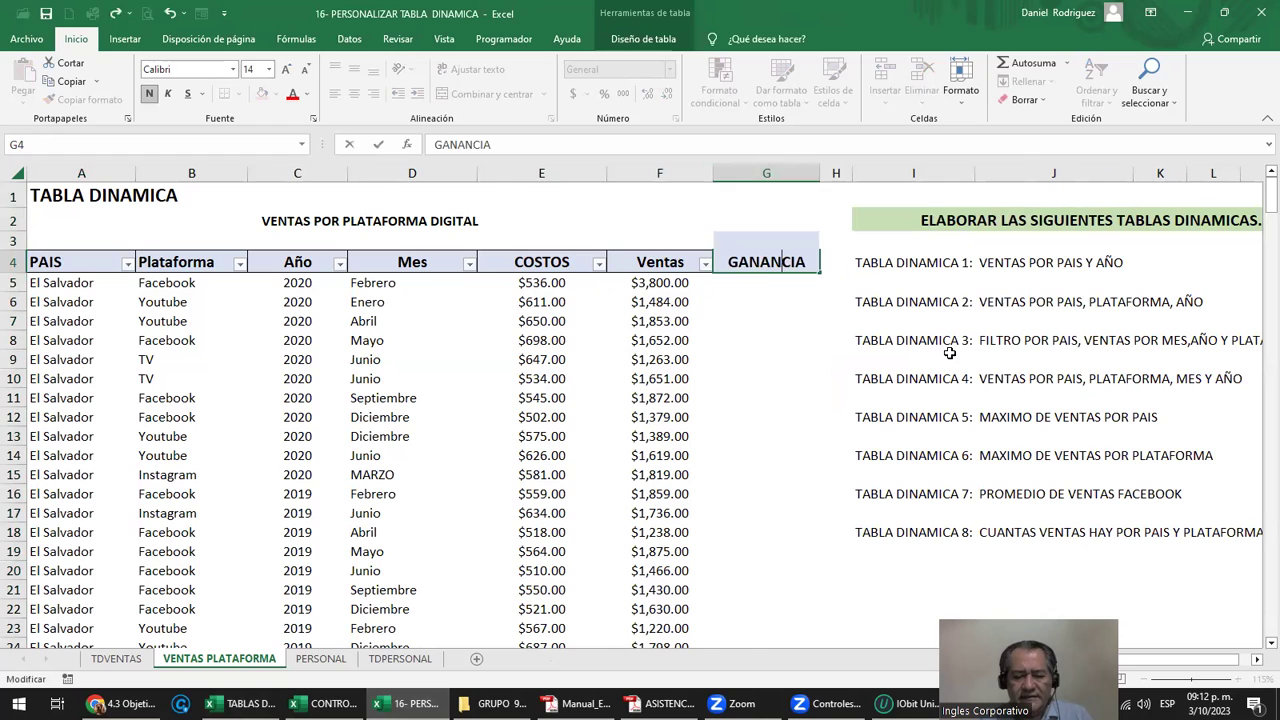
key("Return")
type("=")
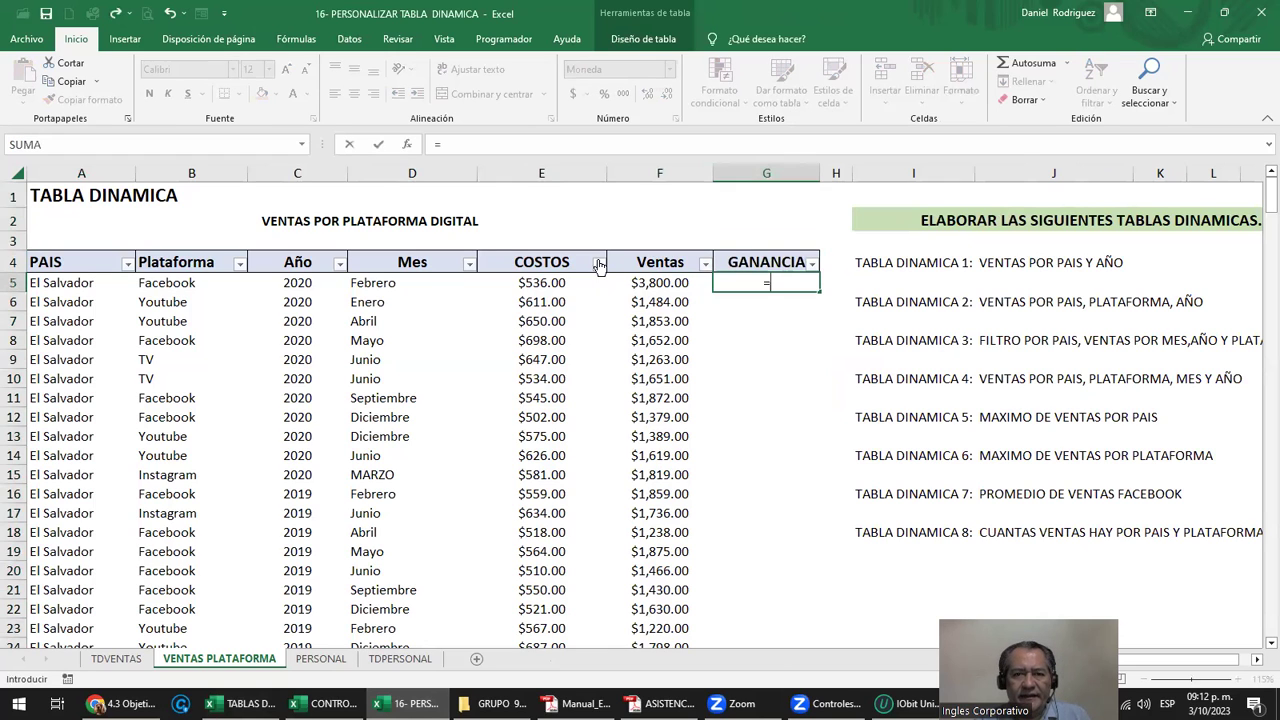
left_click(660, 283)
type("-")
left_click(568, 285)
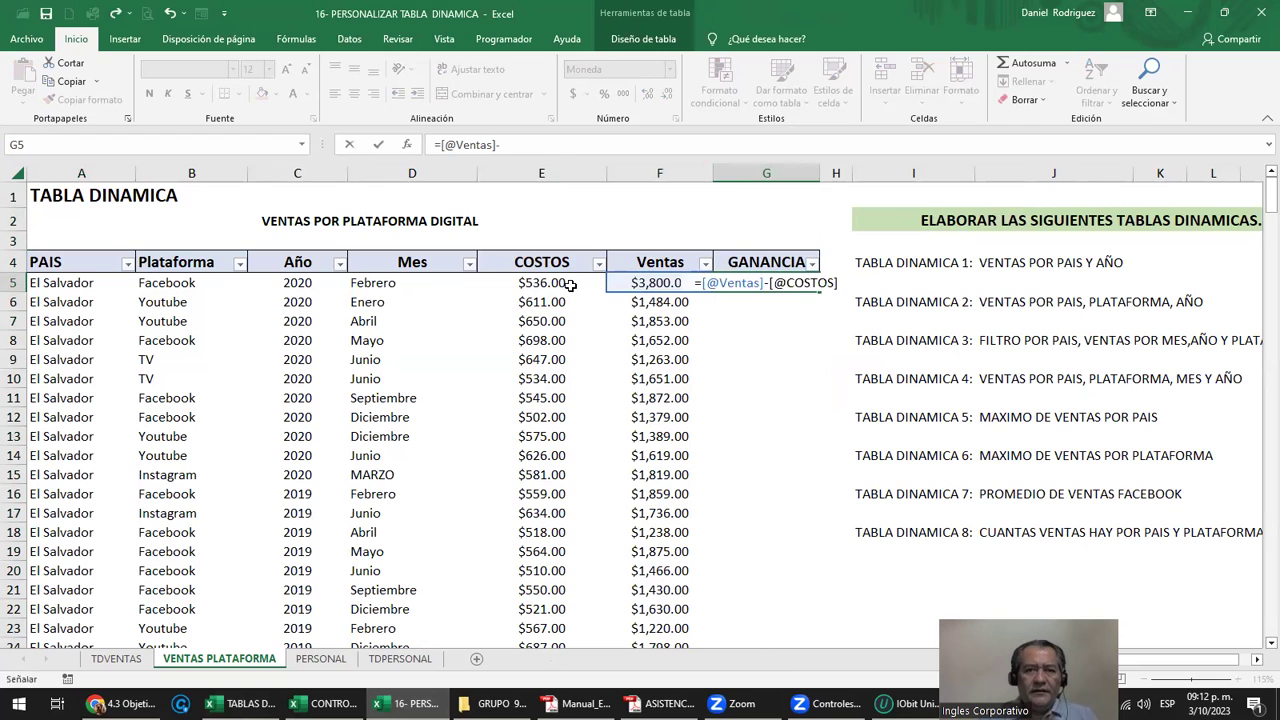
key("Return")
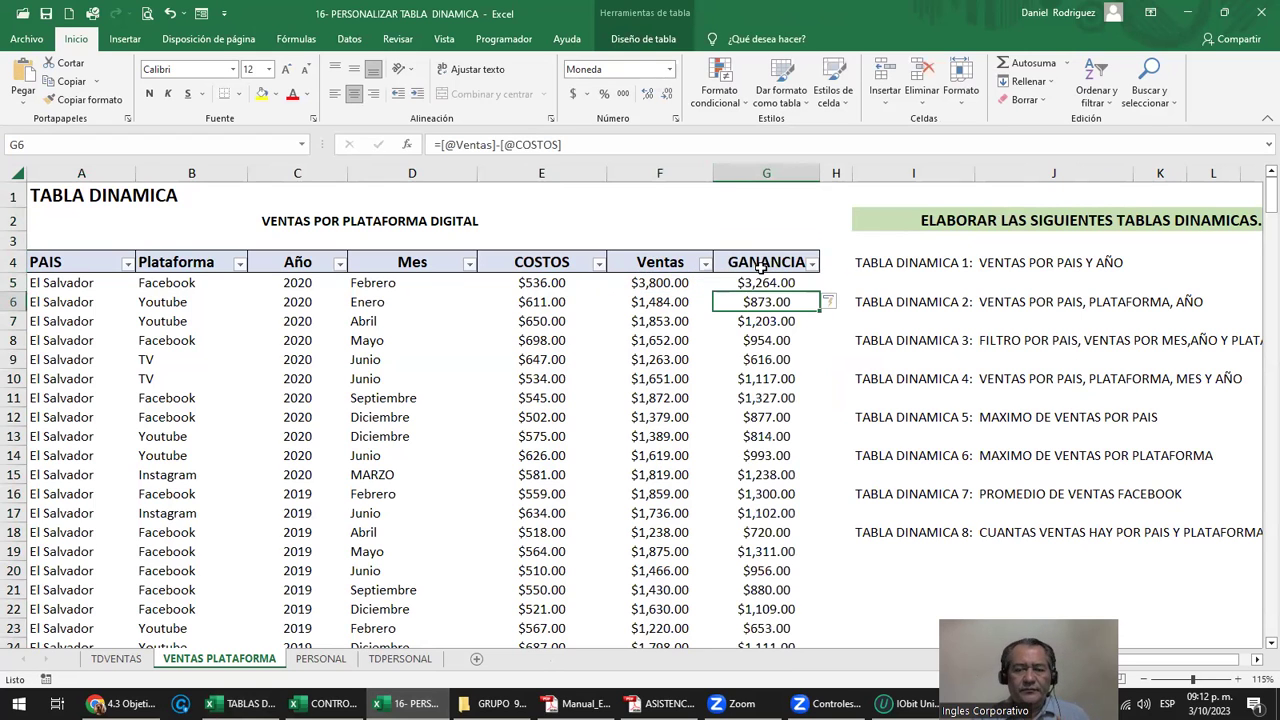
left_click(766, 284)
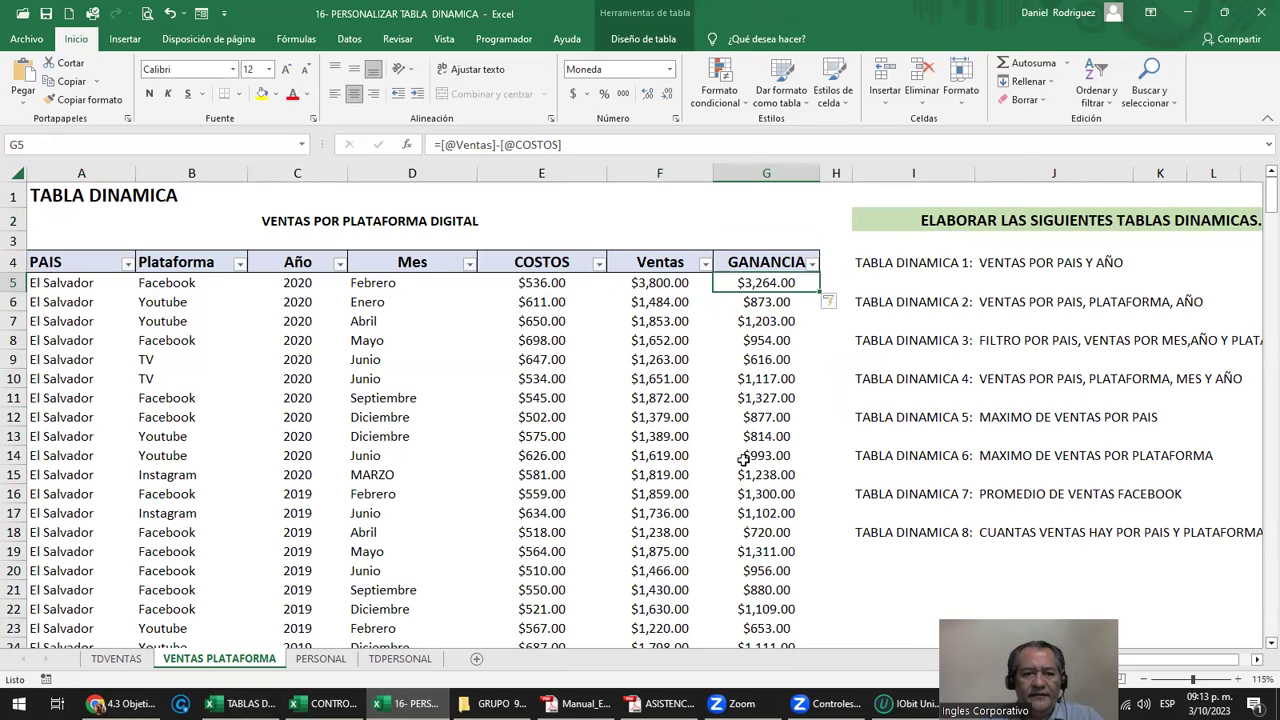
On the TDVENTAS sheet, select empty cell A168 below pivot table 8.
left_click(118, 662)
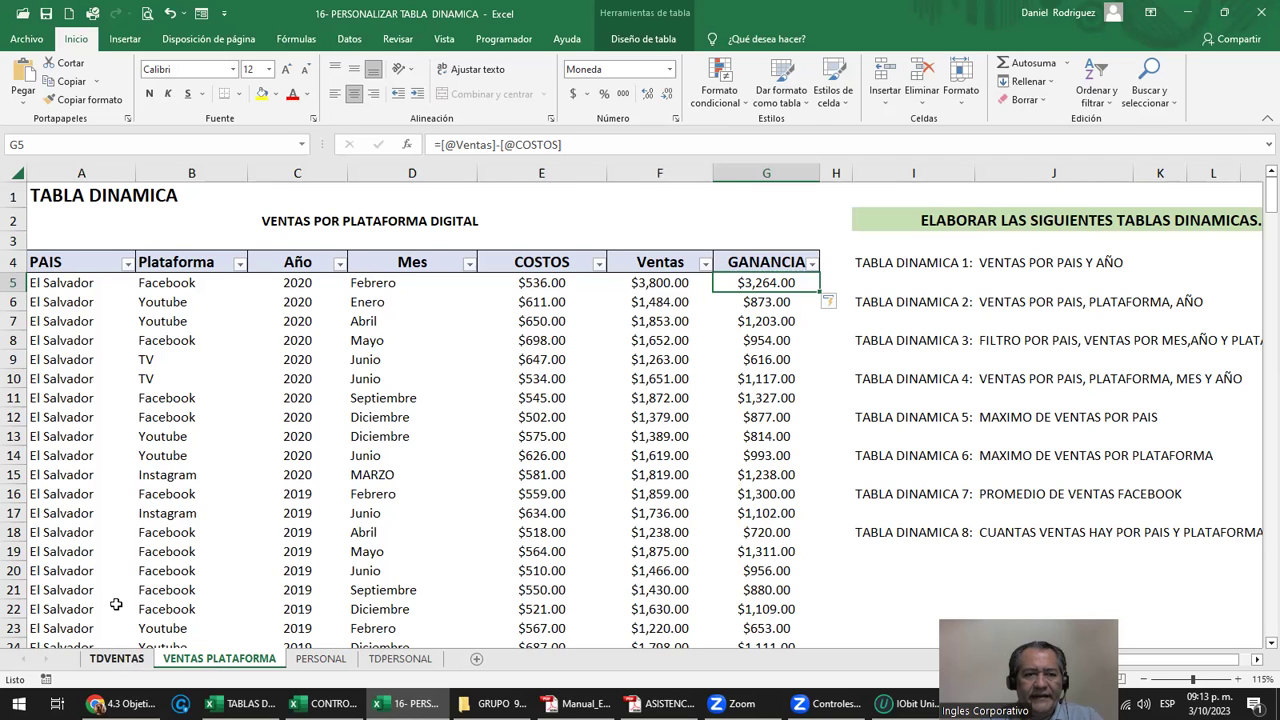
left_click(116, 550)
scroll(149, 535, "down", 4)
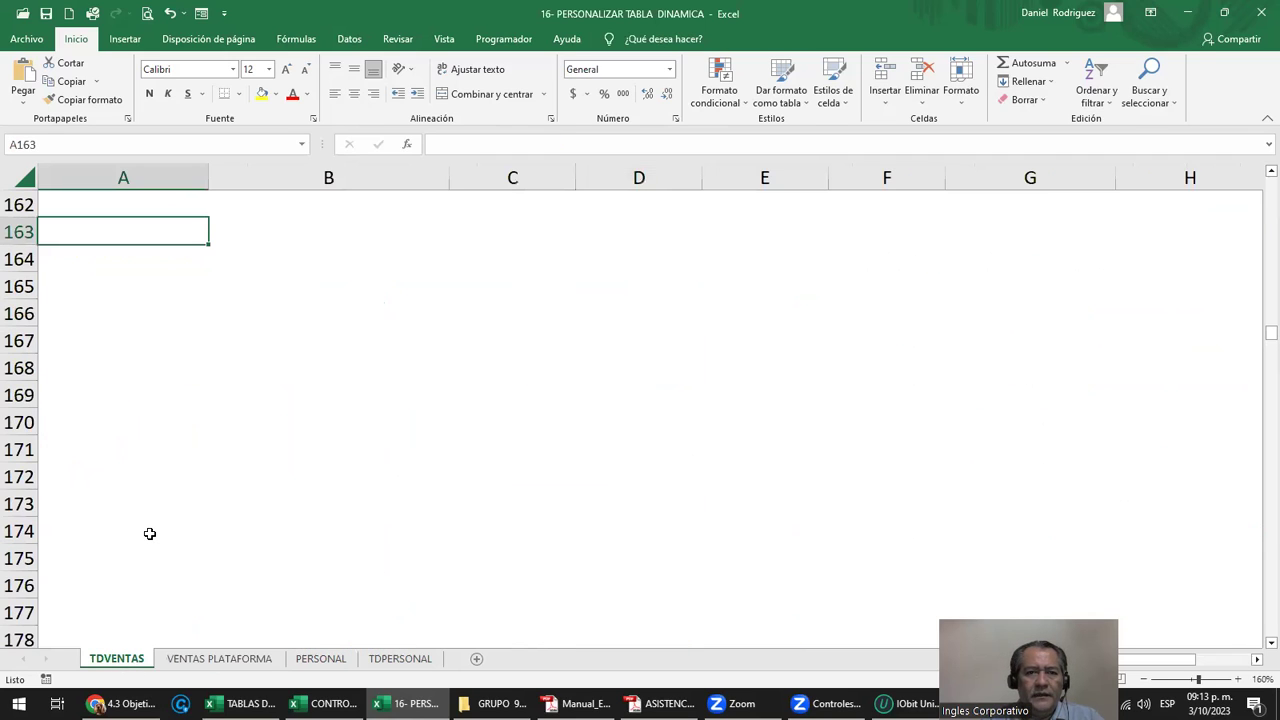
scroll(149, 534, "up", 11)
scroll(156, 532, "down", 7)
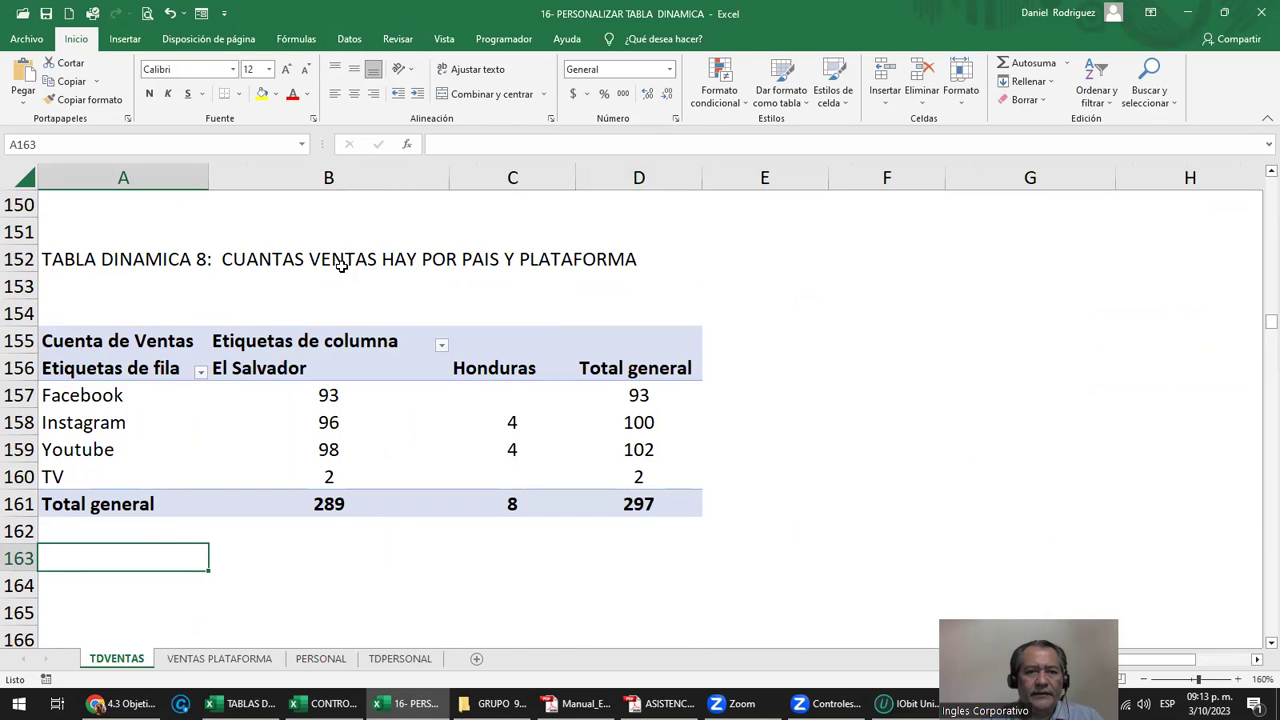
left_click(120, 341)
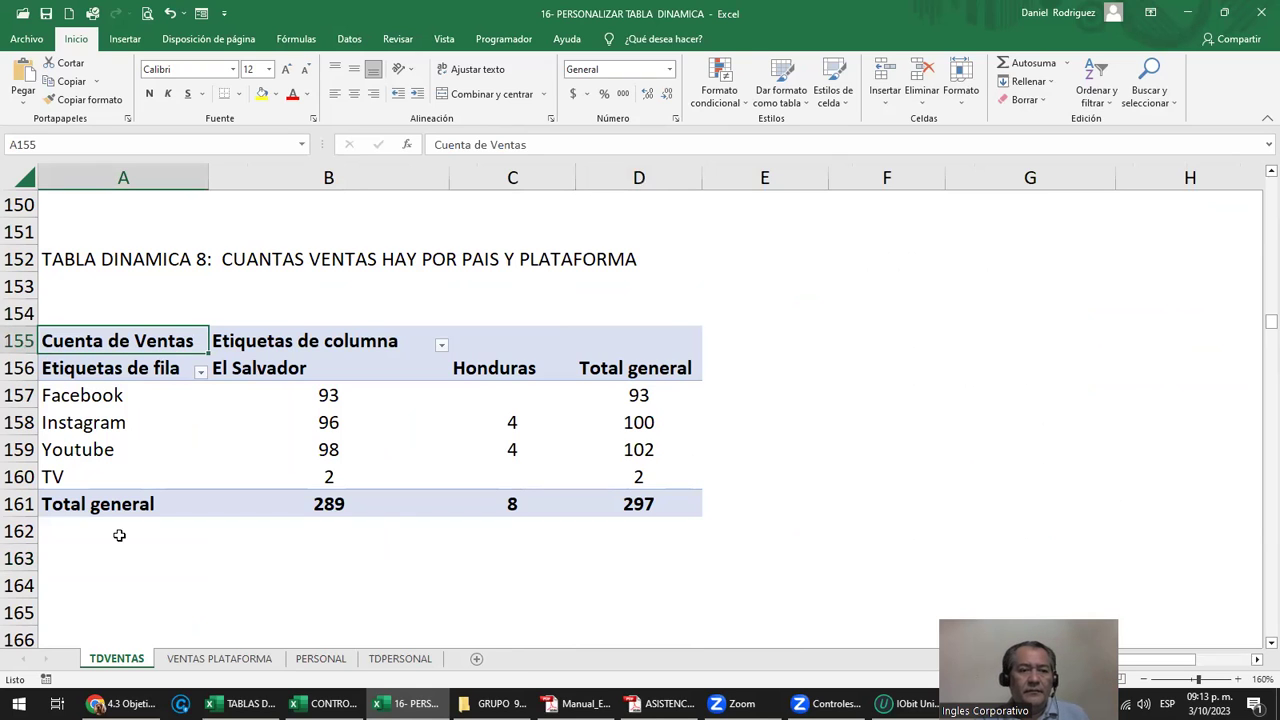
left_click(92, 597)
scroll(123, 440, "down", 3)
left_click(123, 440)
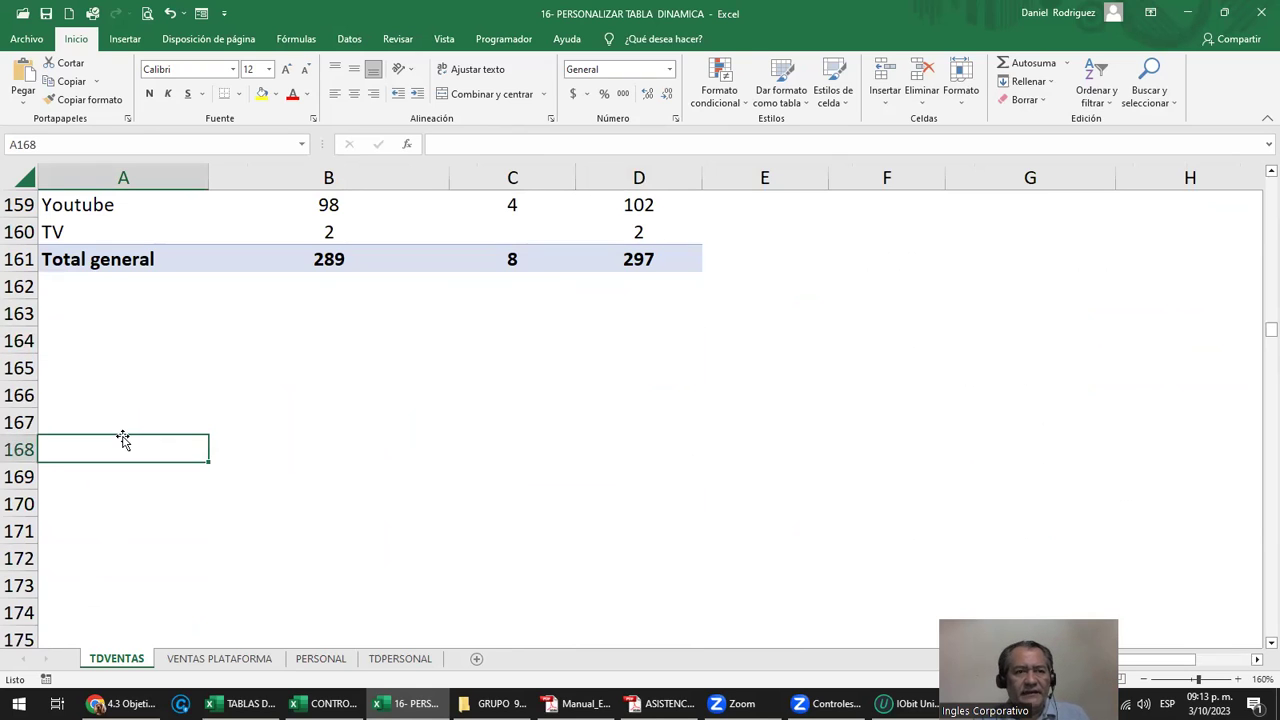
Insert a pivot table from the VENTAS table at A168.
left_click(124, 40)
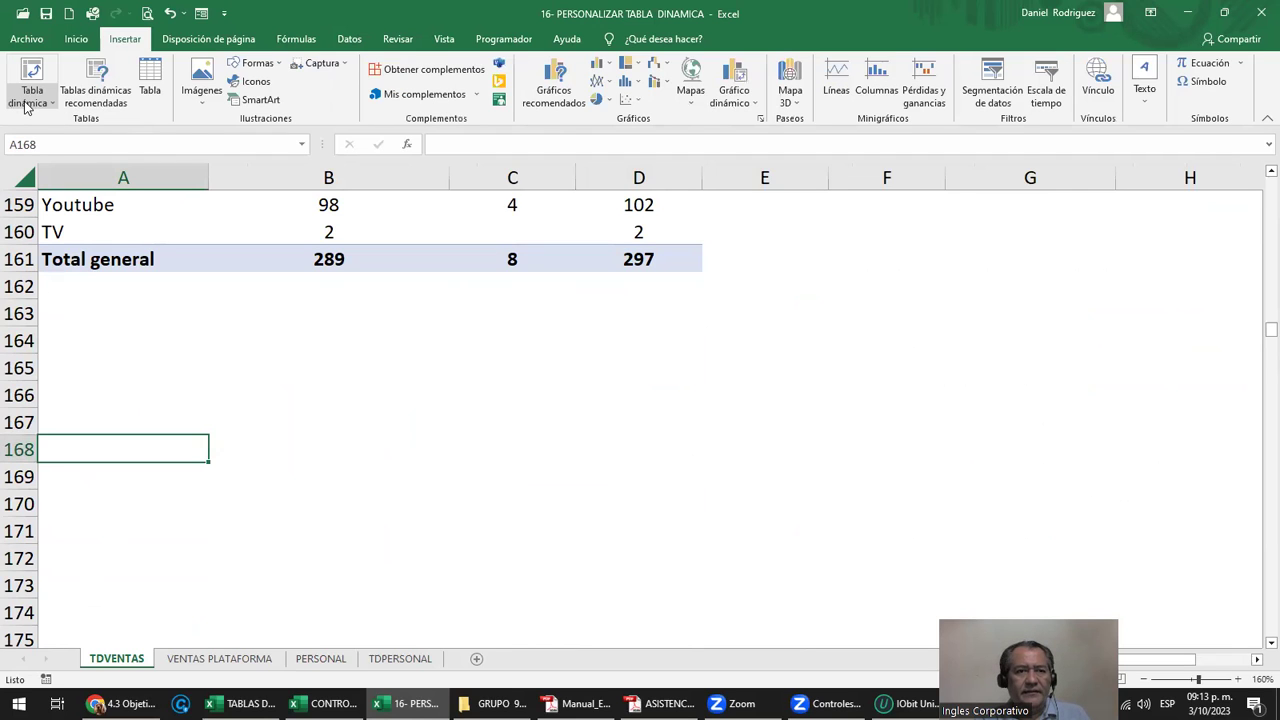
left_click(27, 104)
left_click(78, 122)
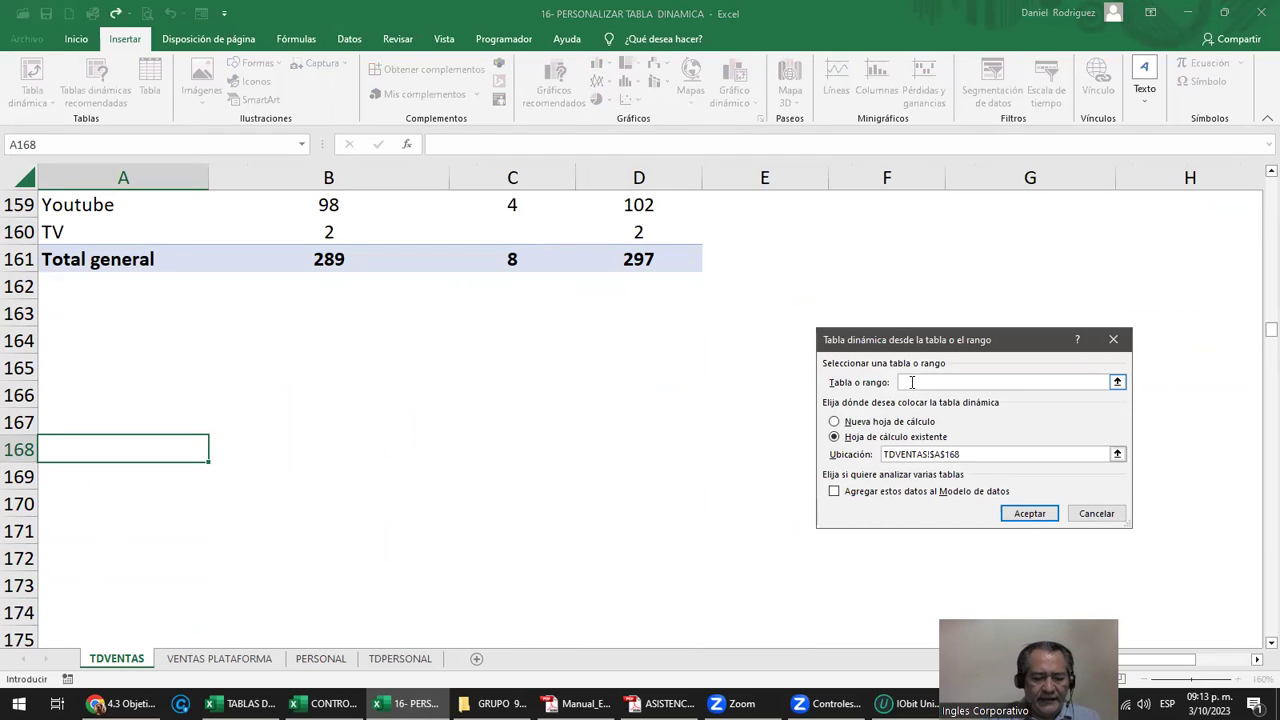
type("VENTAS")
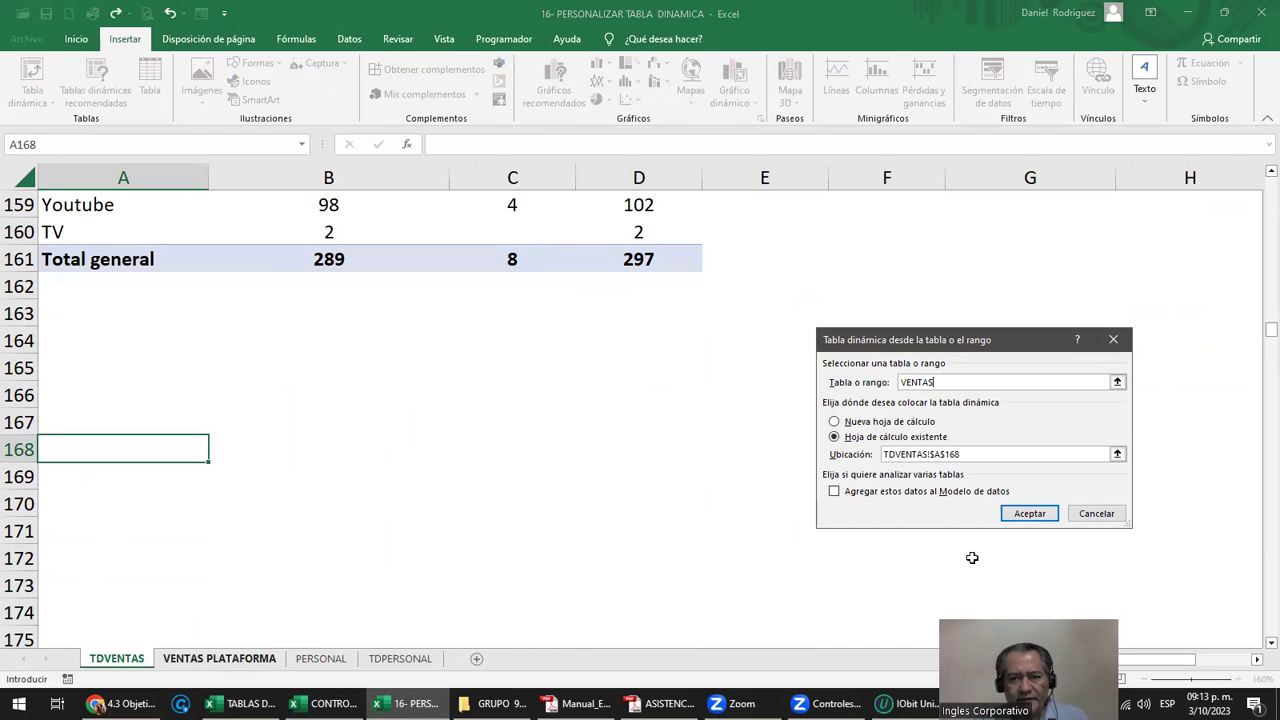
left_click(1014, 526)
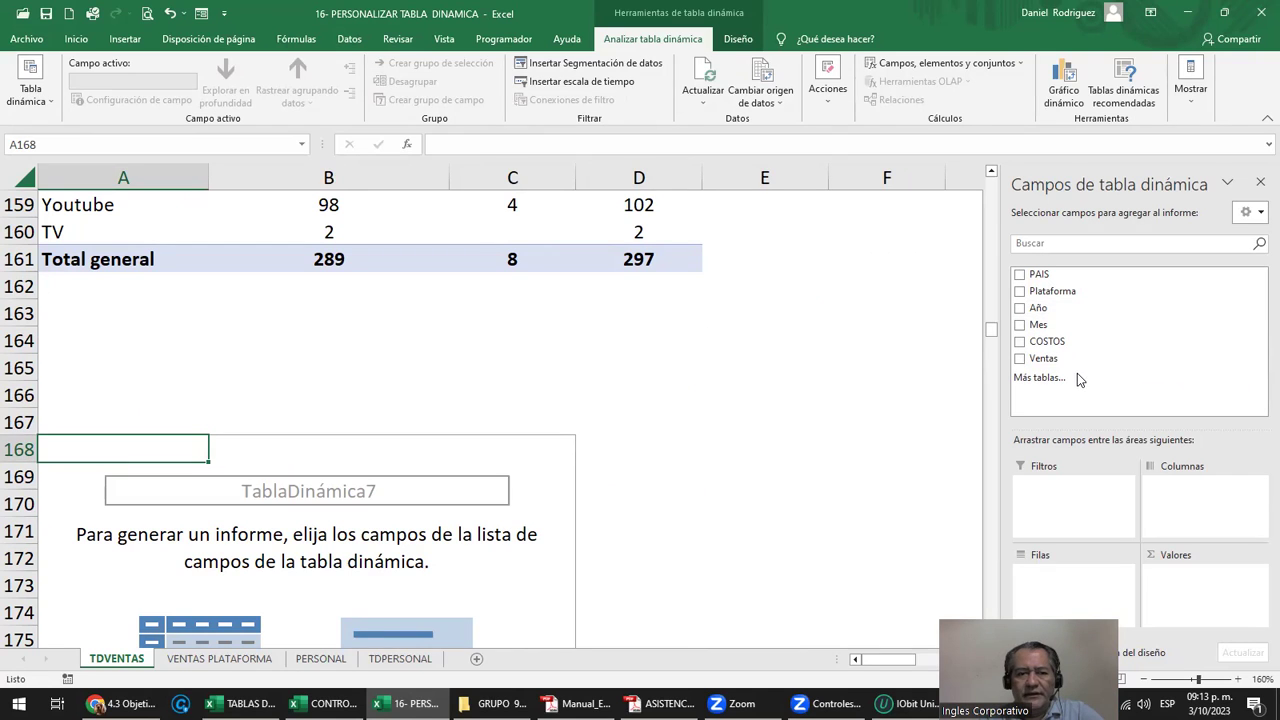
Check the new GANANCIA column, then refresh TablaDinámica7 on TDVENTAS twice so GANANCIA appears as a field.
left_click(258, 664)
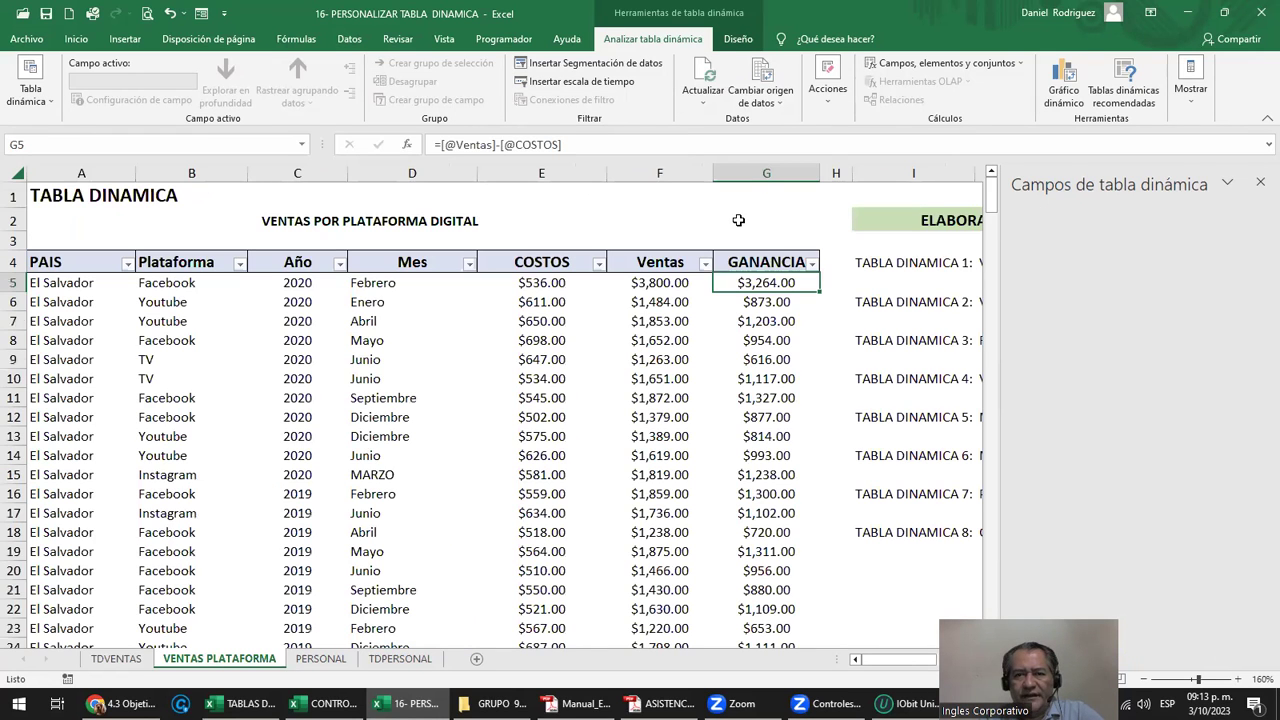
left_click(725, 186)
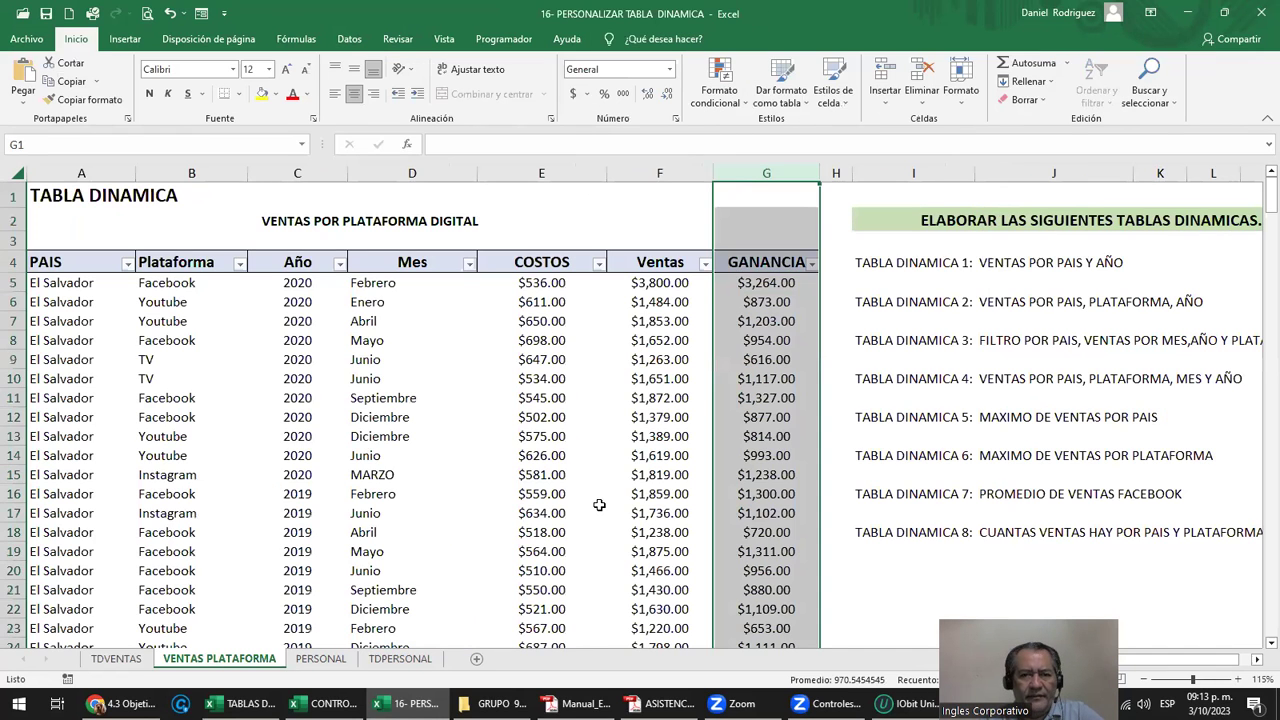
left_click(138, 658)
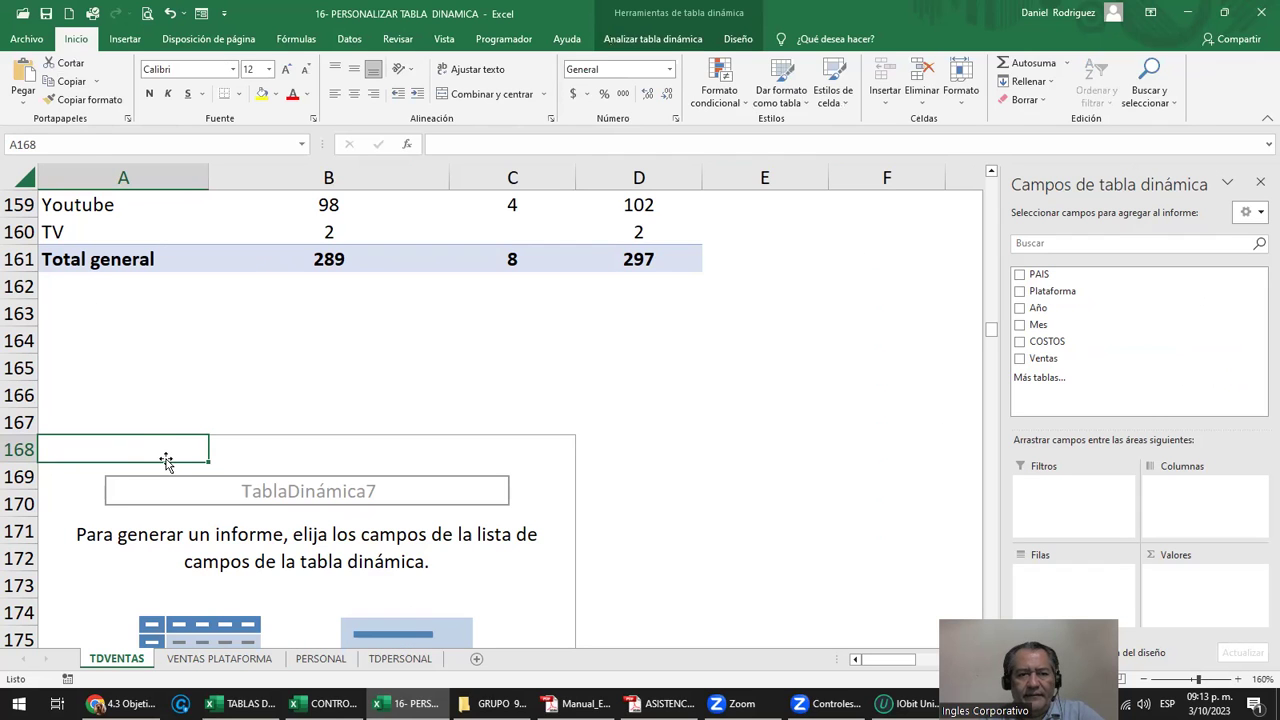
right_click(160, 448)
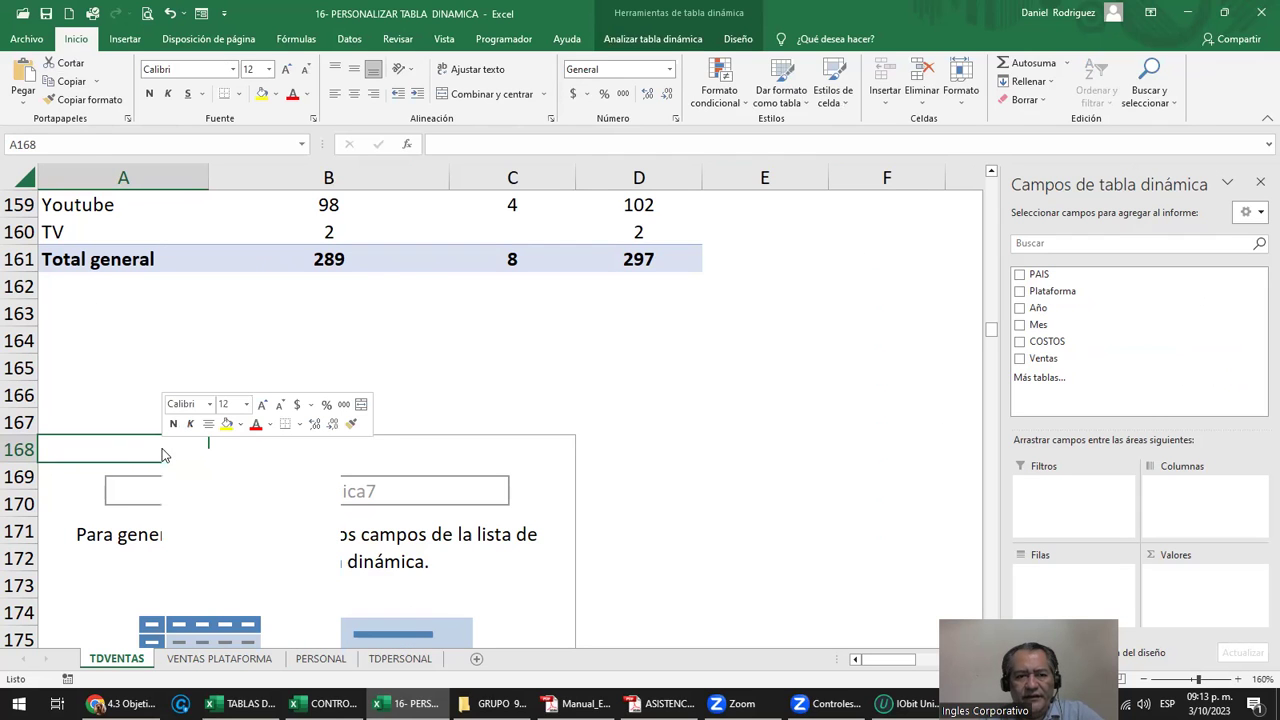
left_click(238, 528)
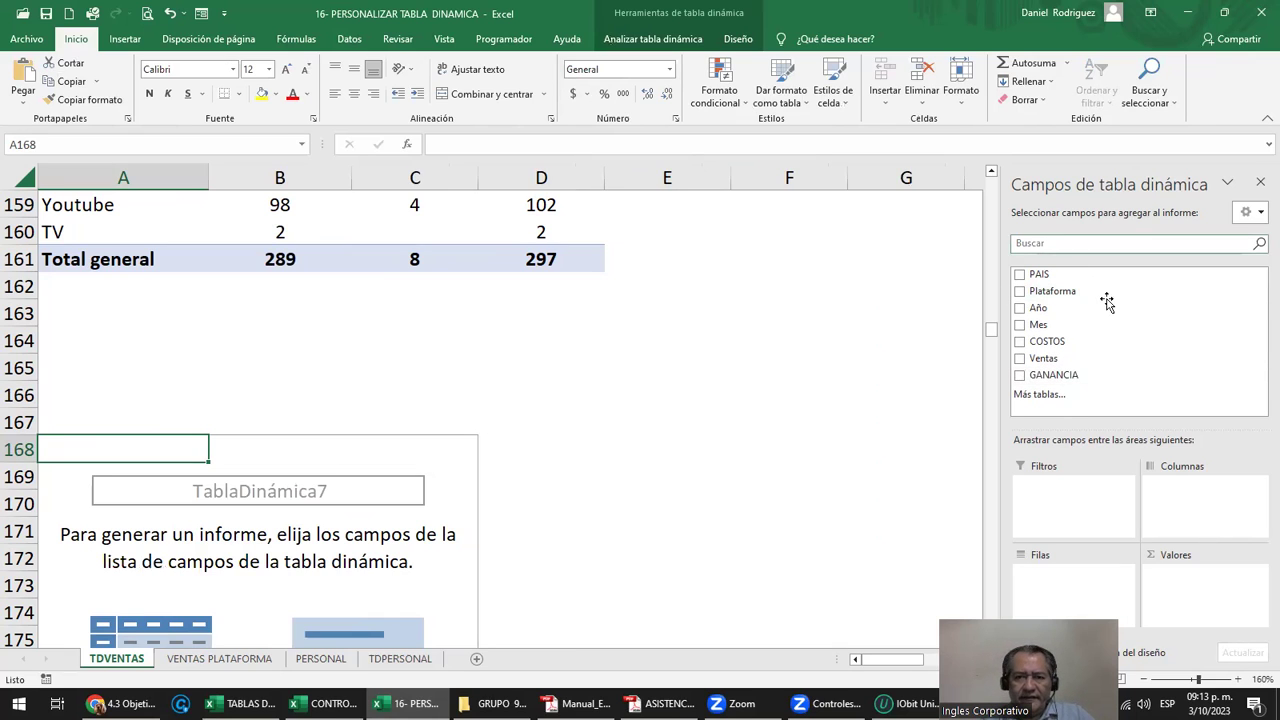
left_click(230, 660)
left_click(116, 656)
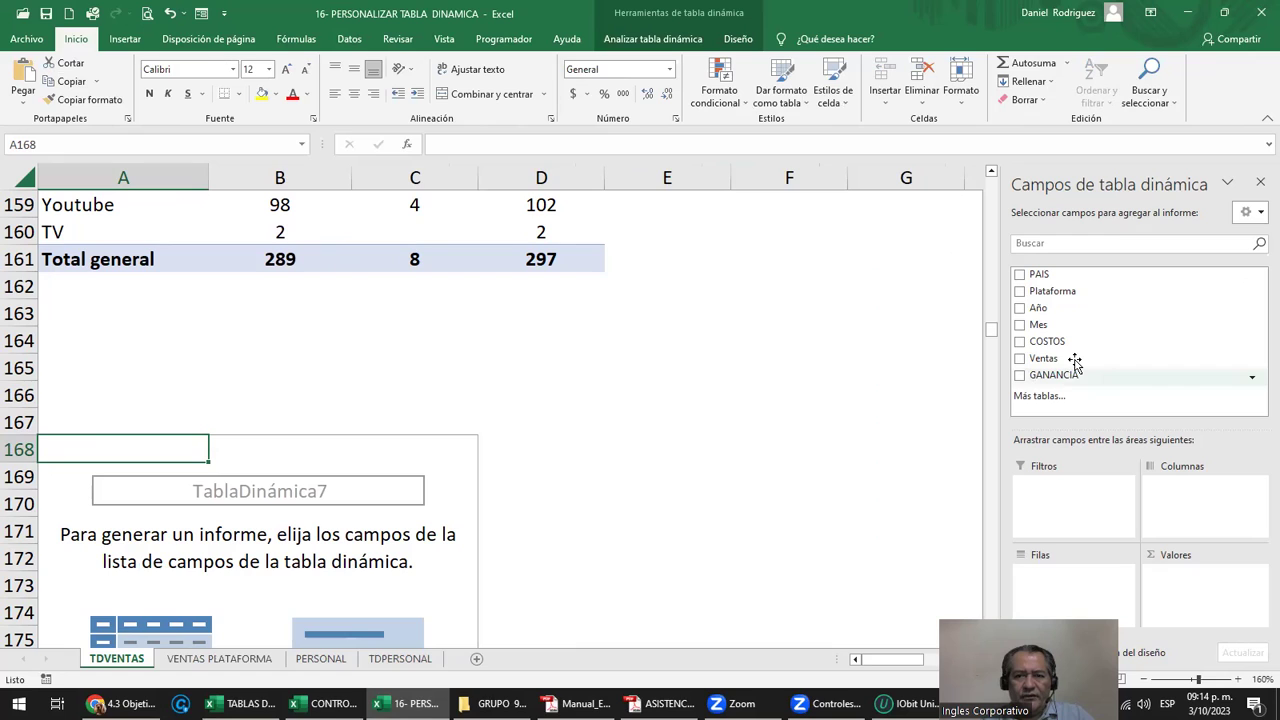
right_click(421, 470)
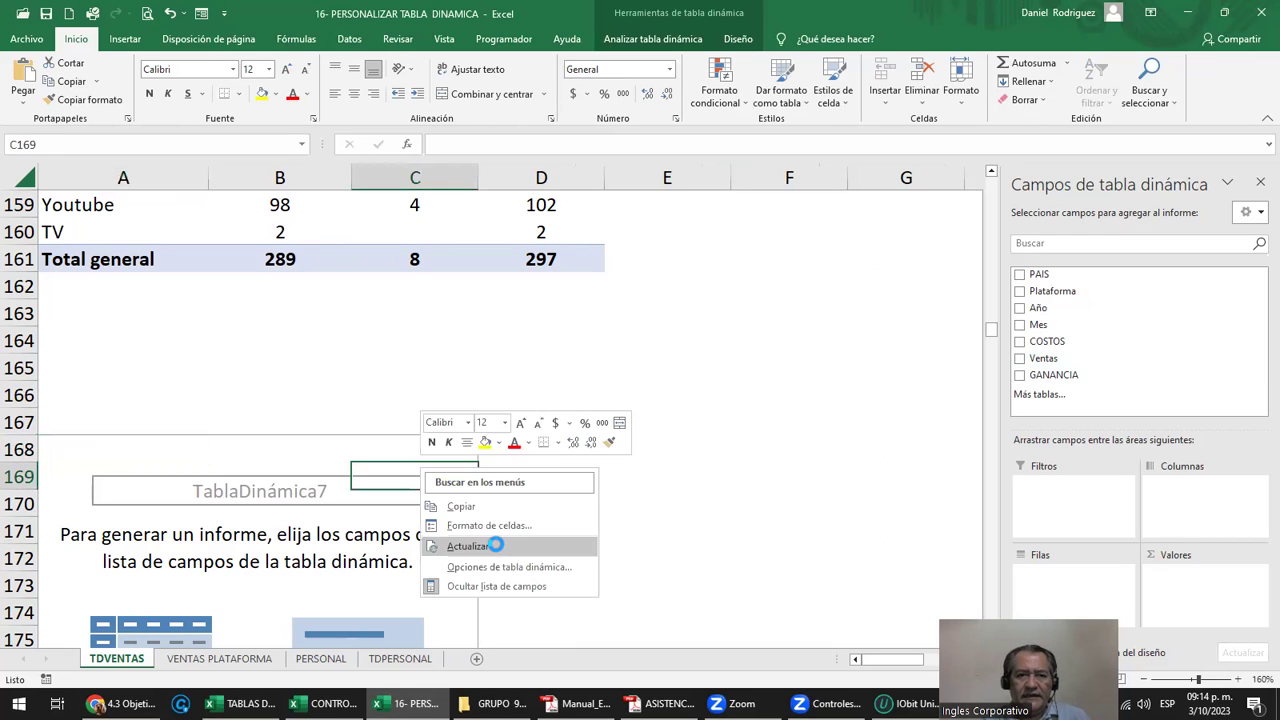
left_click(496, 545)
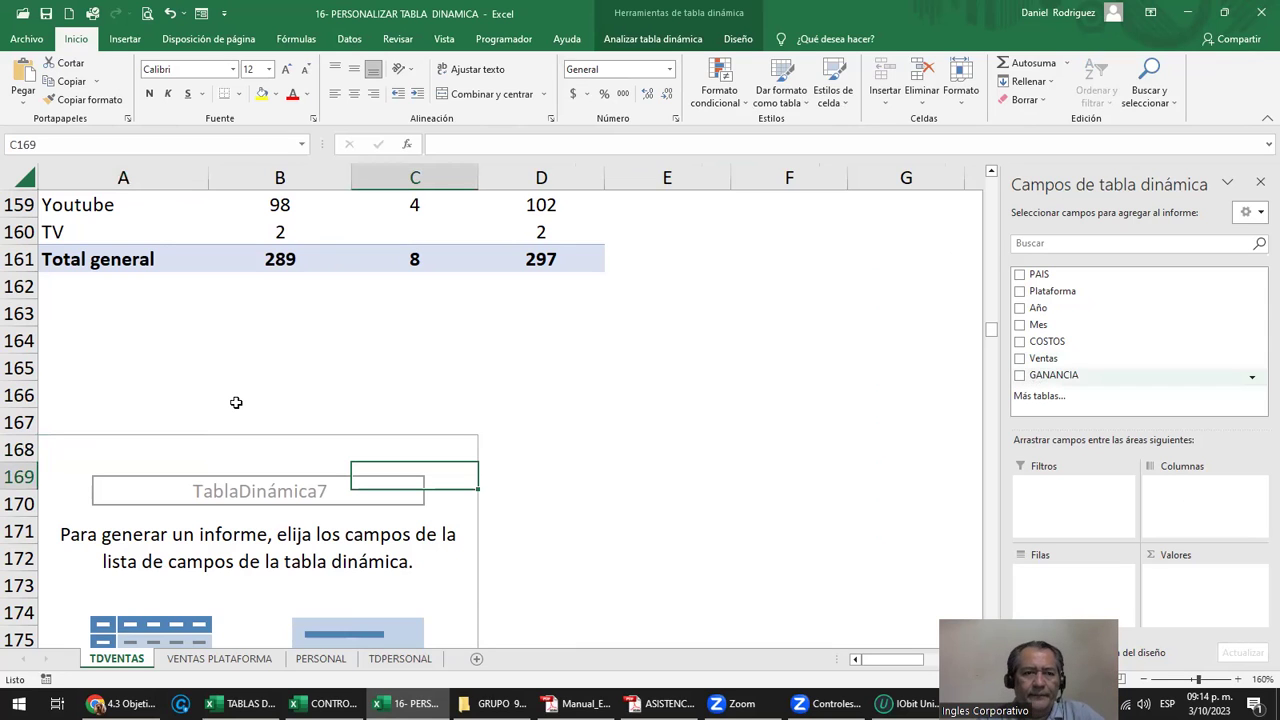
scroll(236, 402, "up", 4)
Copy the TABLA DINAMICA 8 title and paste it into A165.
left_click(90, 340)
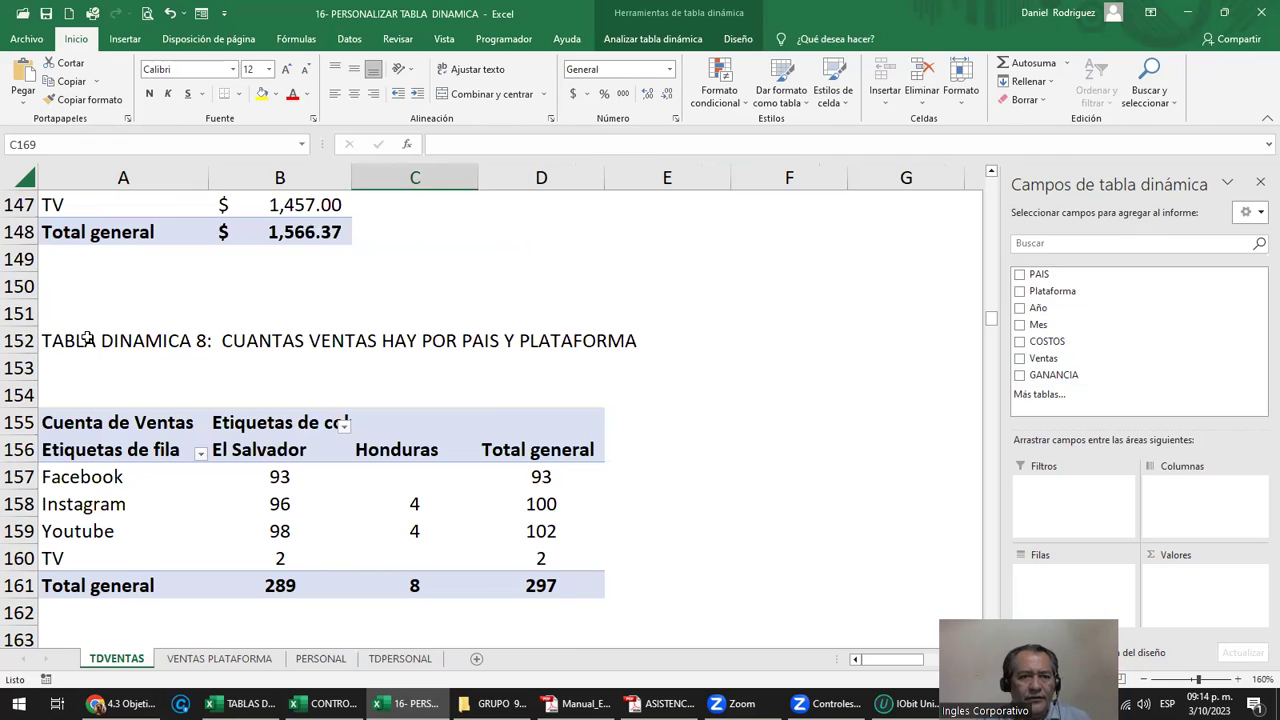
key("ctrl+c")
key("Down")
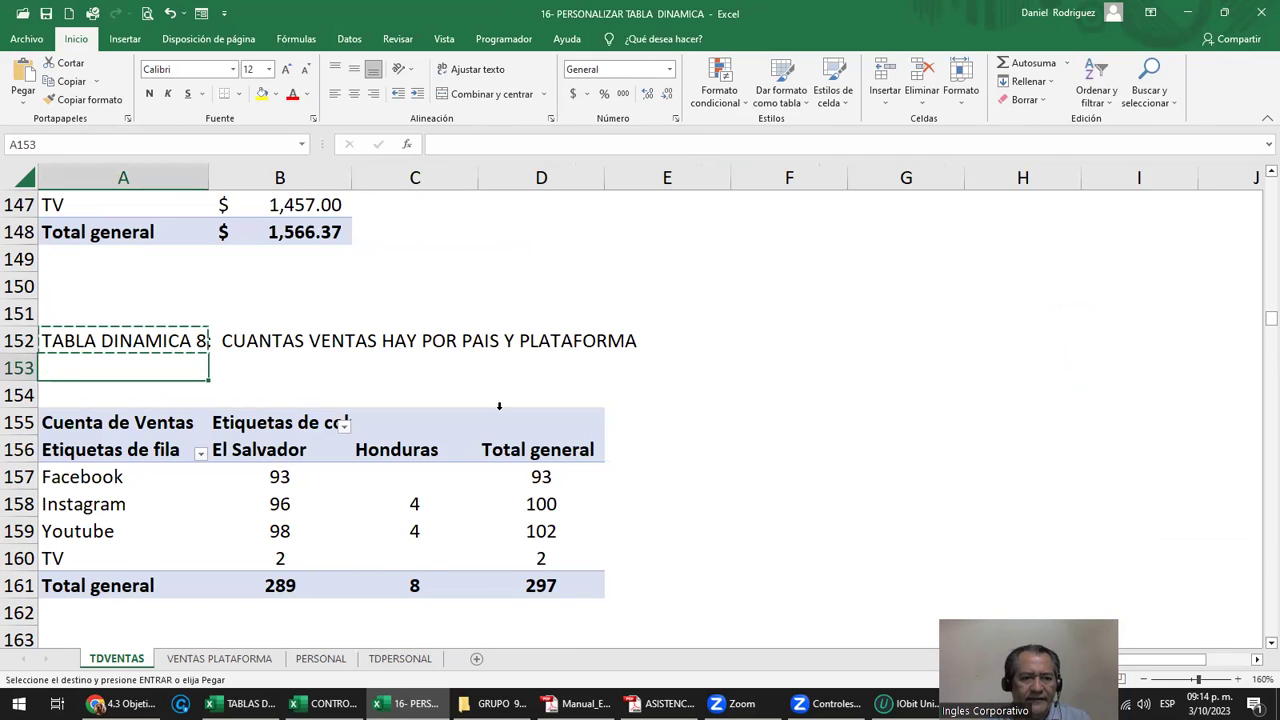
key("Up")
key("Up")
key("Up")
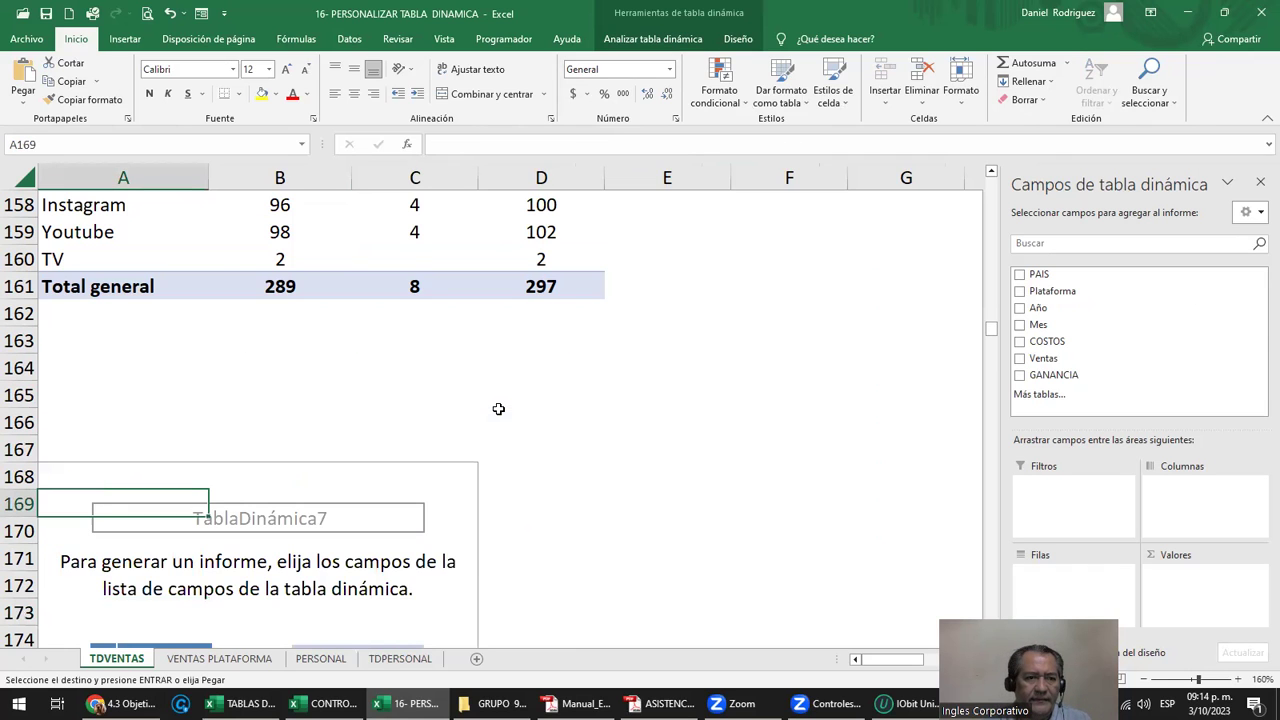
key("Up")
key("Up")
key("Up")
key("Return")
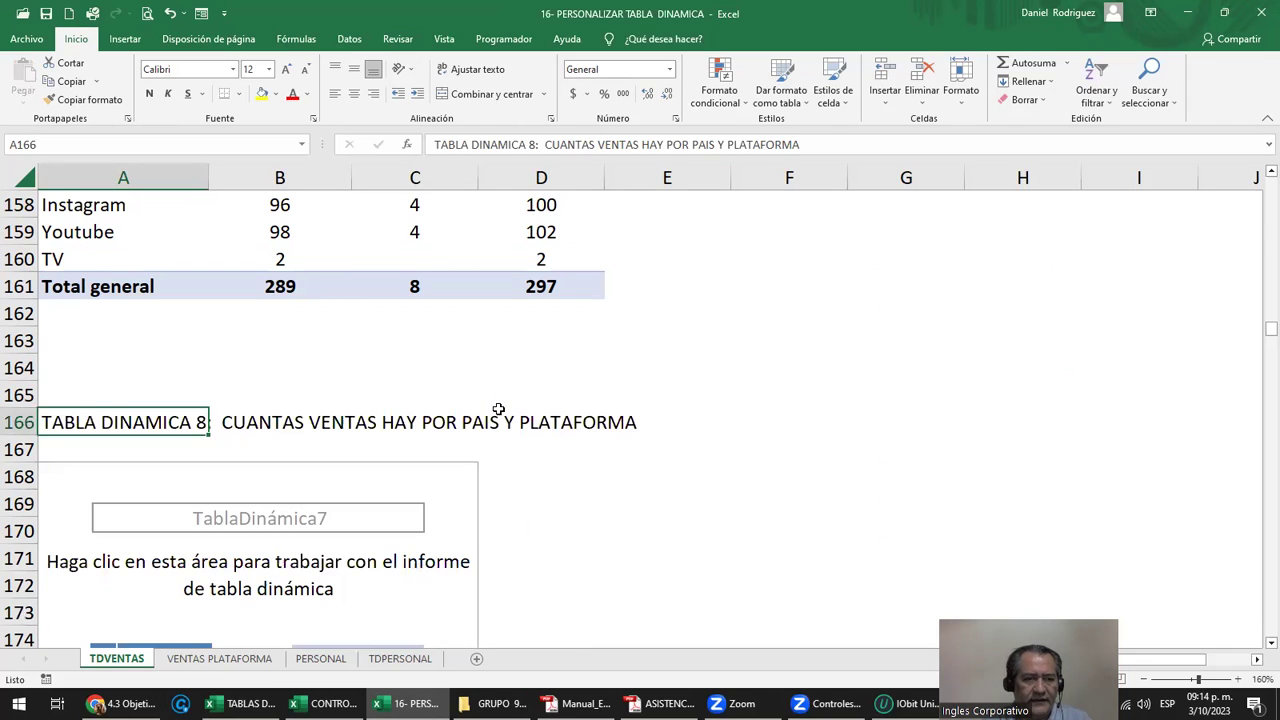
key("ctrl+z")
key("Return")
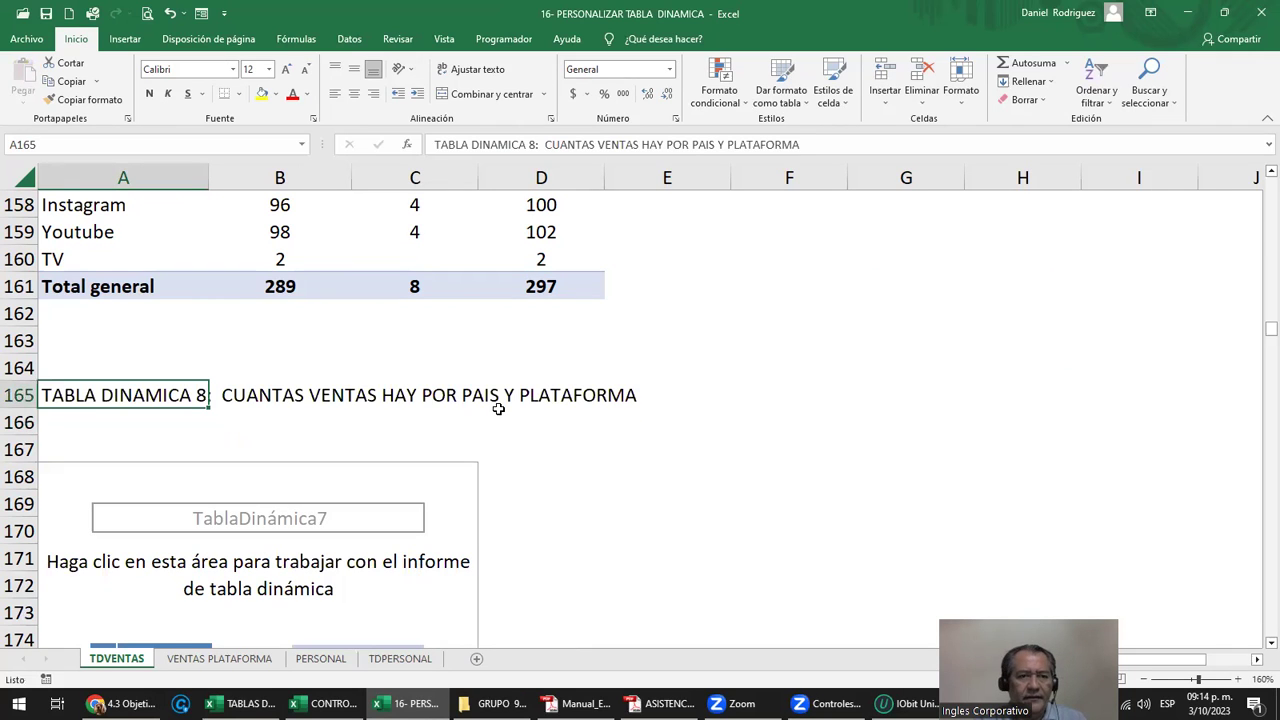
Edit the pasted title to TABLA DINAMICA 9 listing PAIS, PLAFATORMA, VENTAS, COSTOS, GANANCIA.
key("F2")
key("ctrl+Left")
key("ctrl+Left")
key("ctrl+Left")
key("Left")
key("Left")
key("Left")
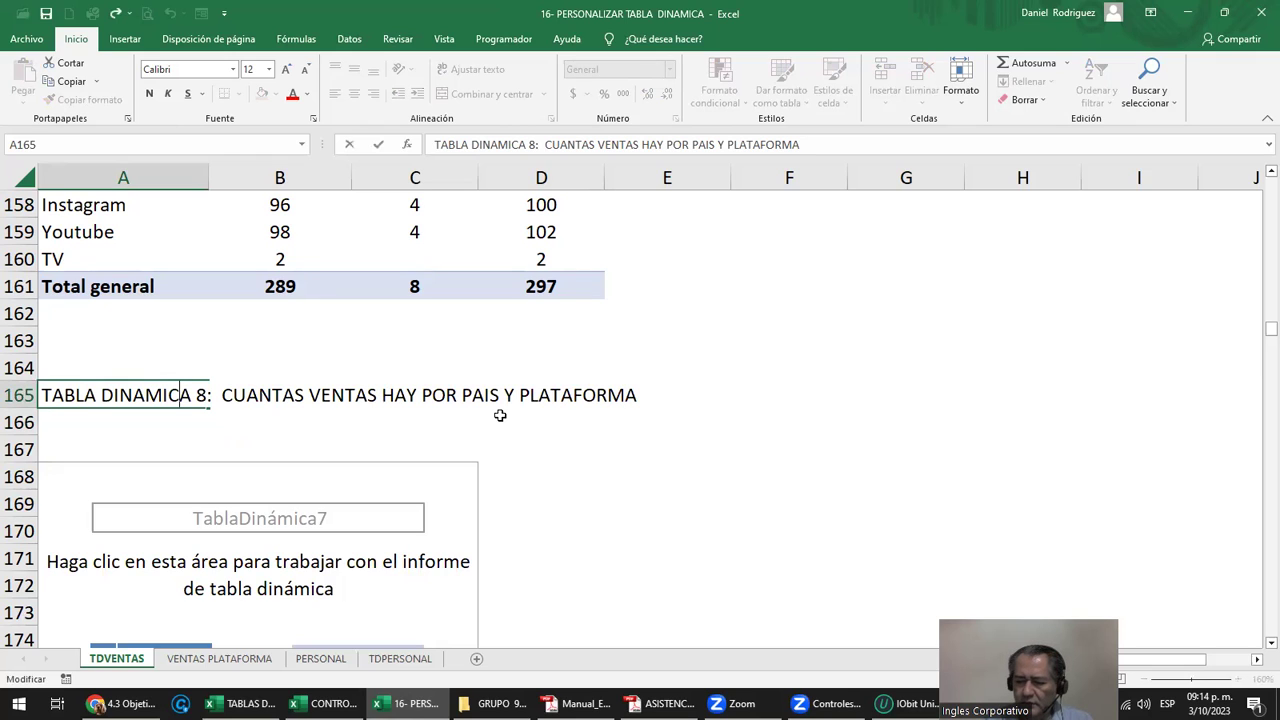
key("BackSpace")
type("9")
key("End")
key("ctrl+Left")
key("ctrl+Left")
key("ctrl+Left")
key("ctrl+Left")
key("ctrl+Left")
key("Right")
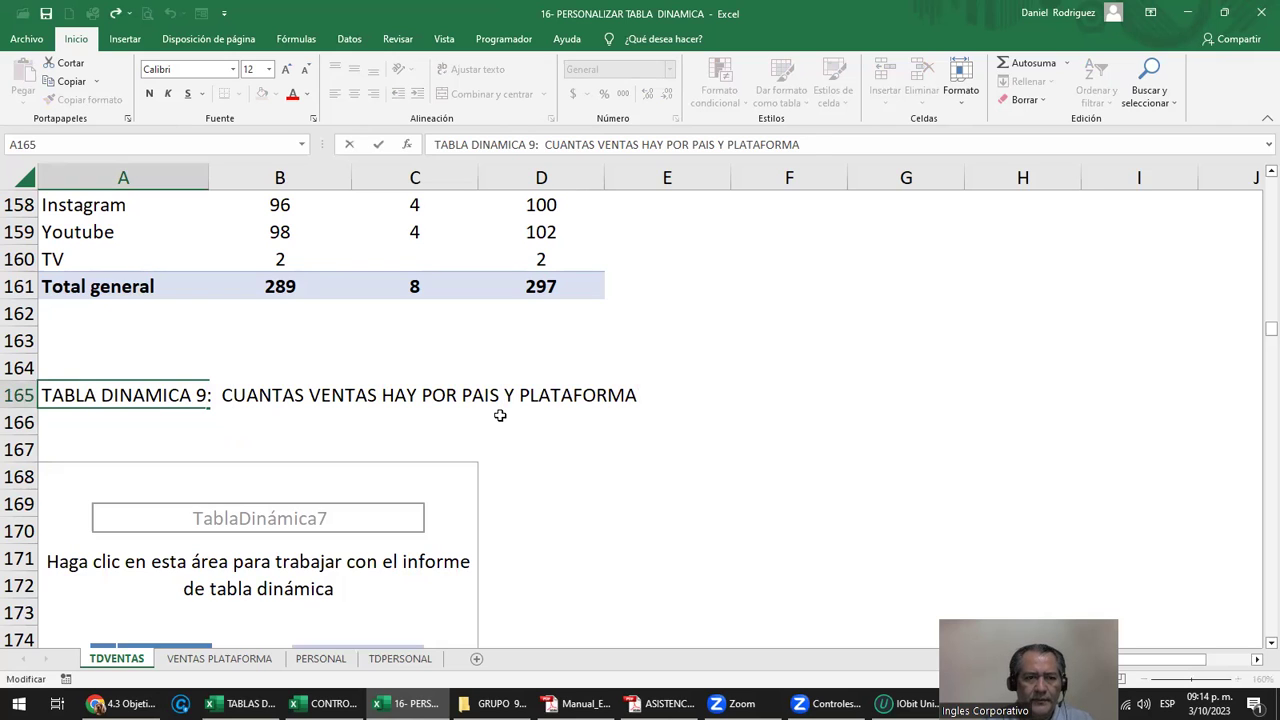
type("PAIS")
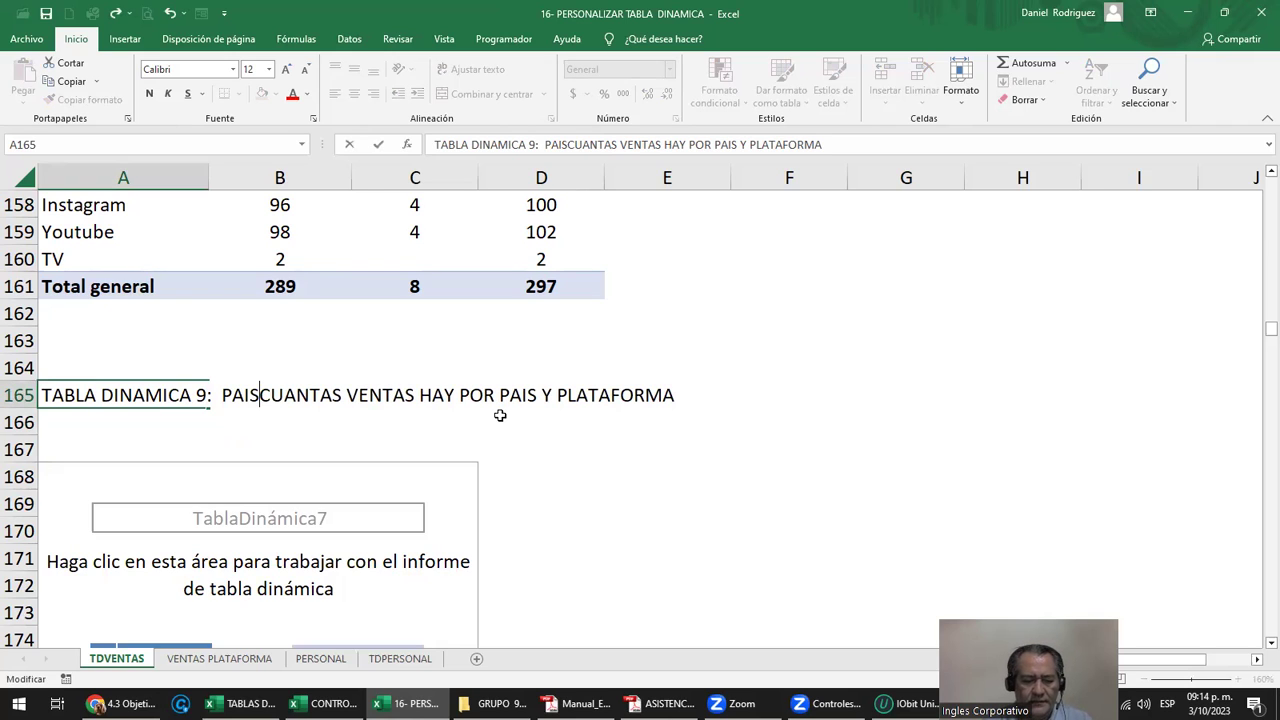
type(",PLAFATO")
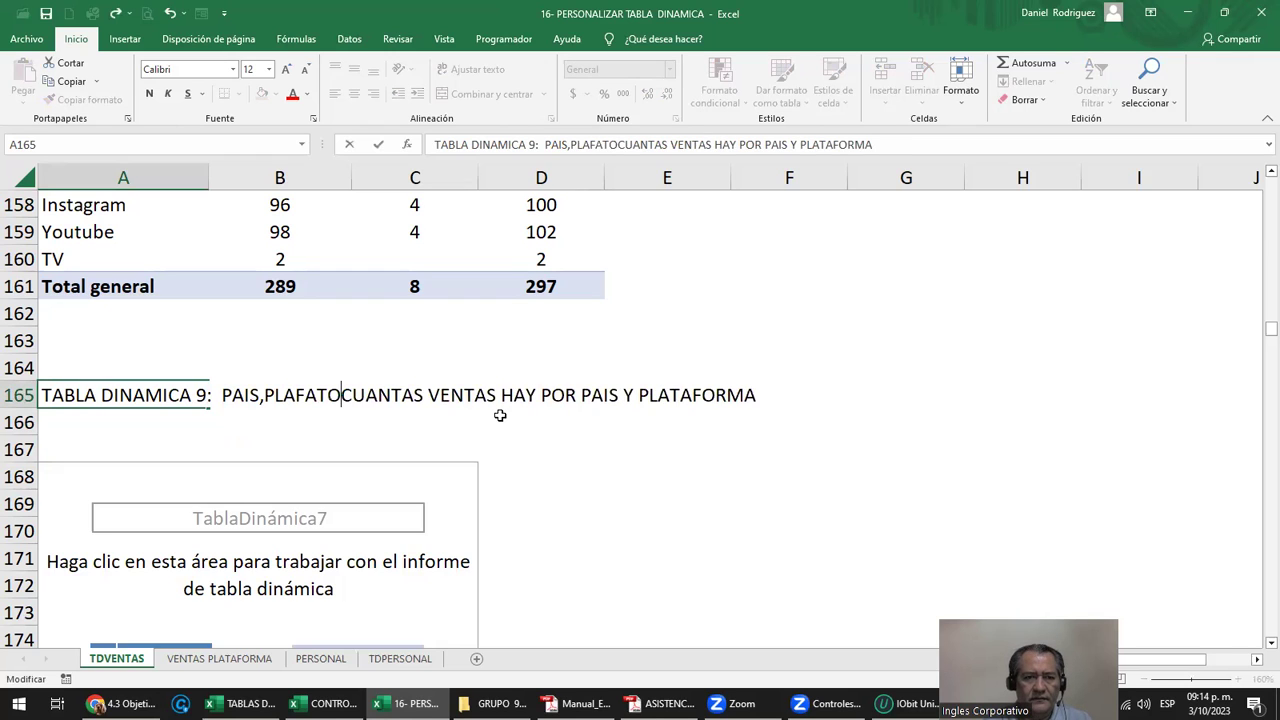
type("RMA")
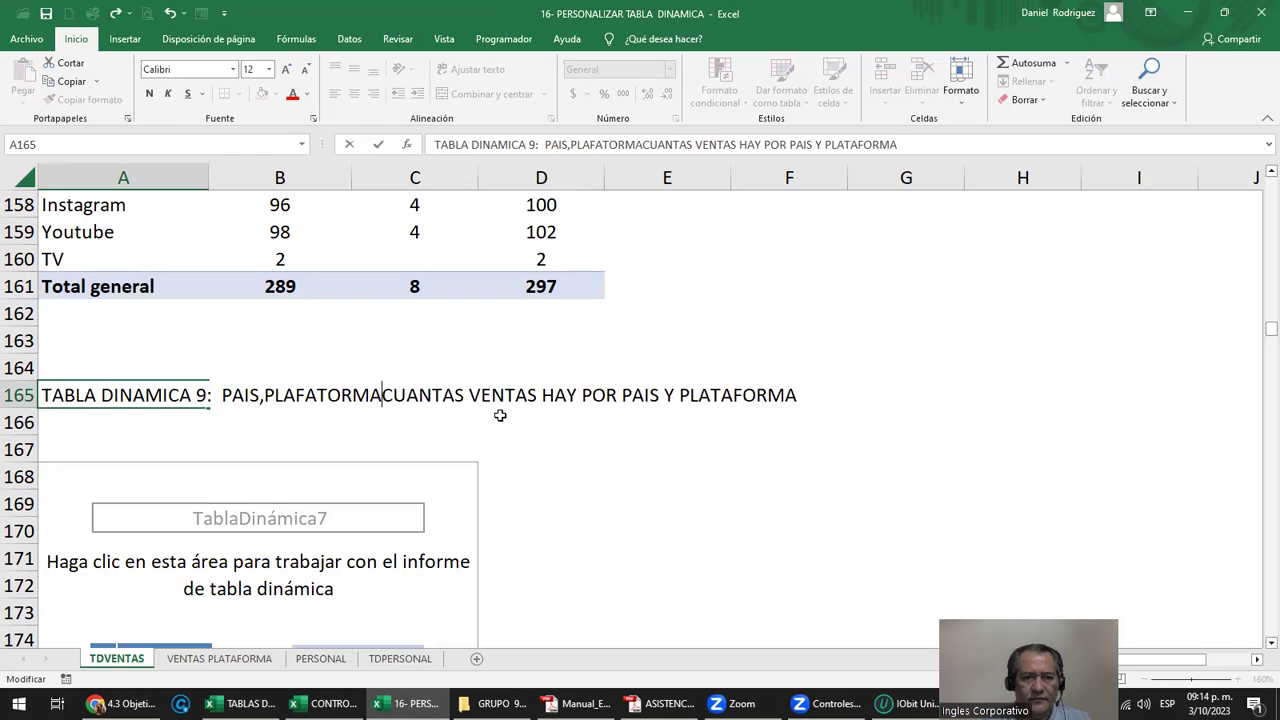
type(",")
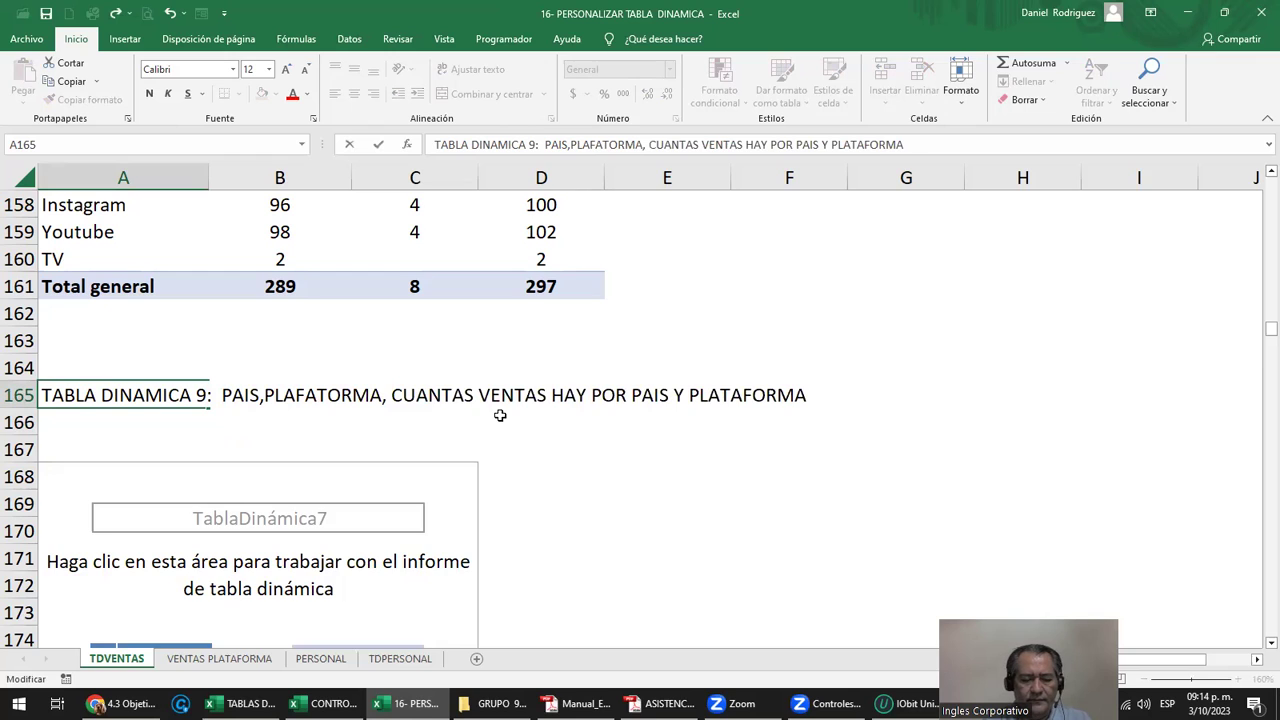
type(" VENTASS")
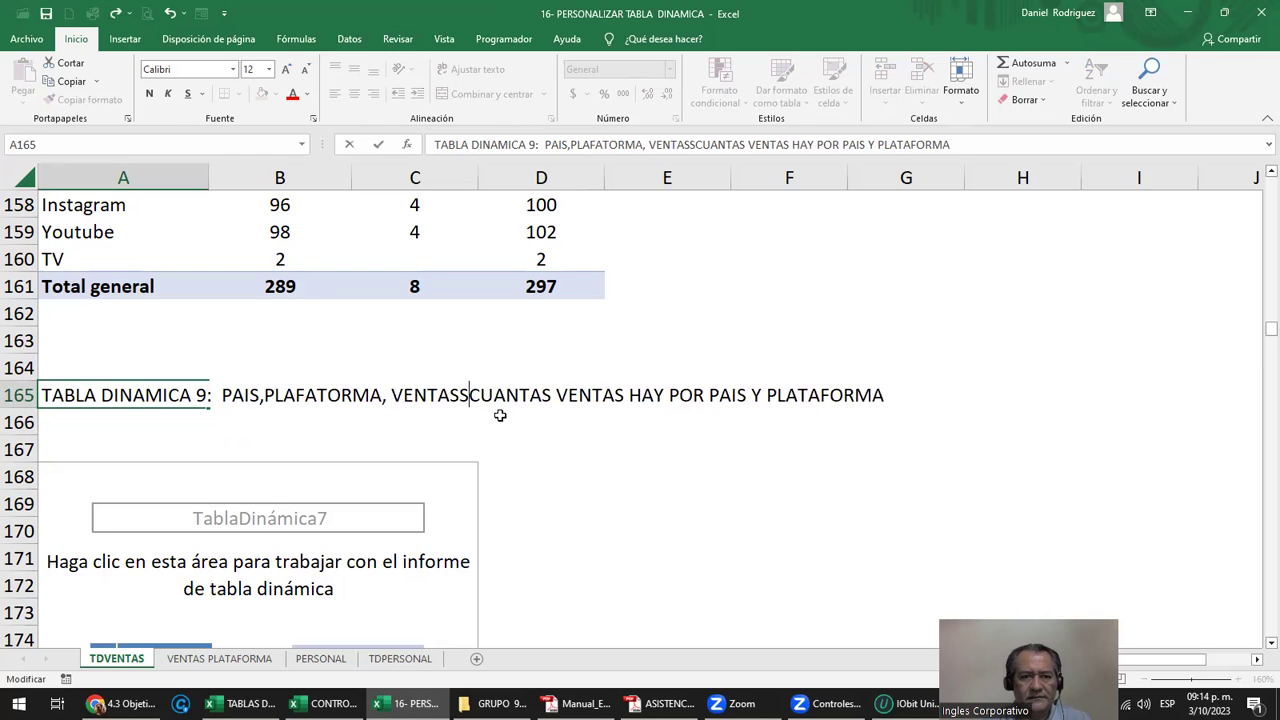
key("BackSpace")
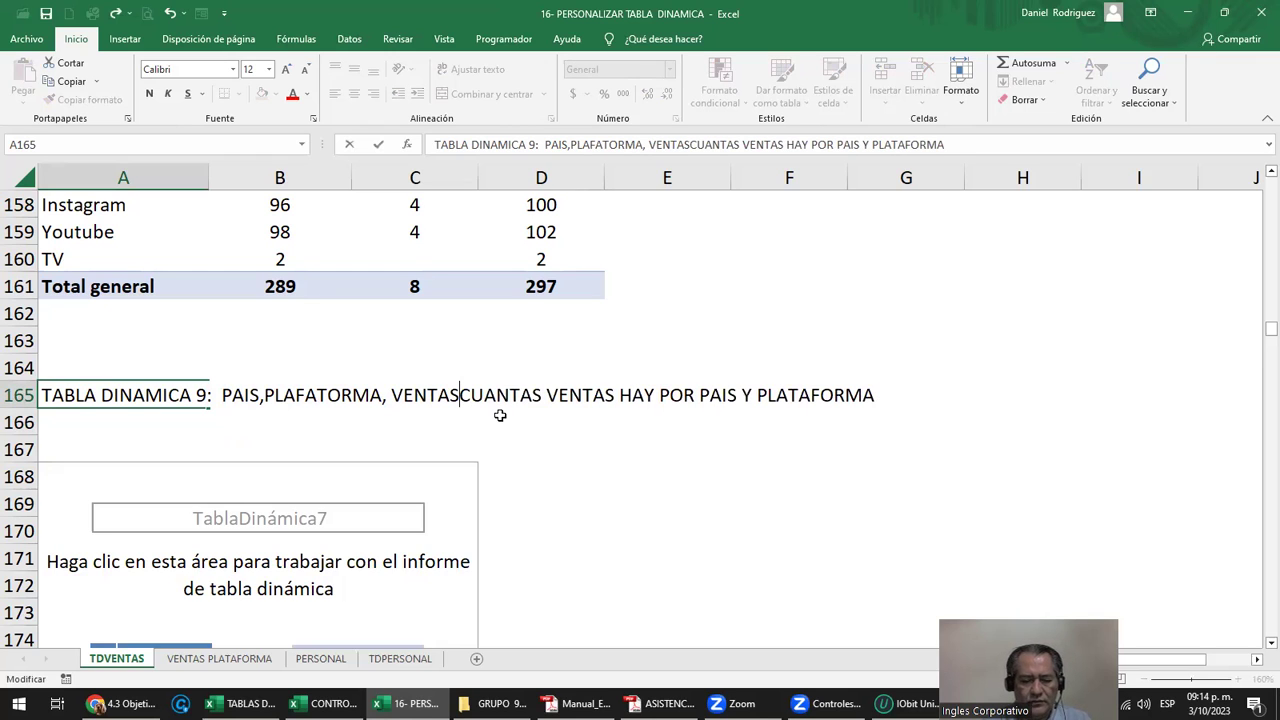
type(", COST")
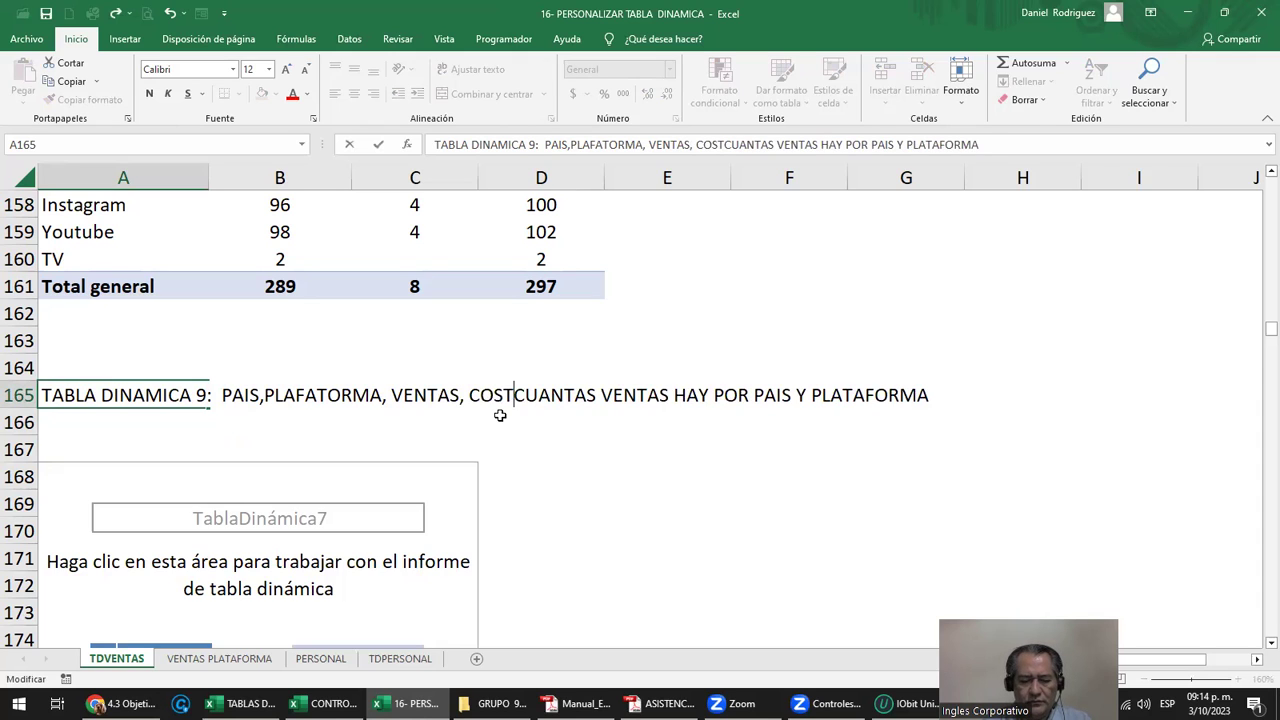
type("OS, GA")
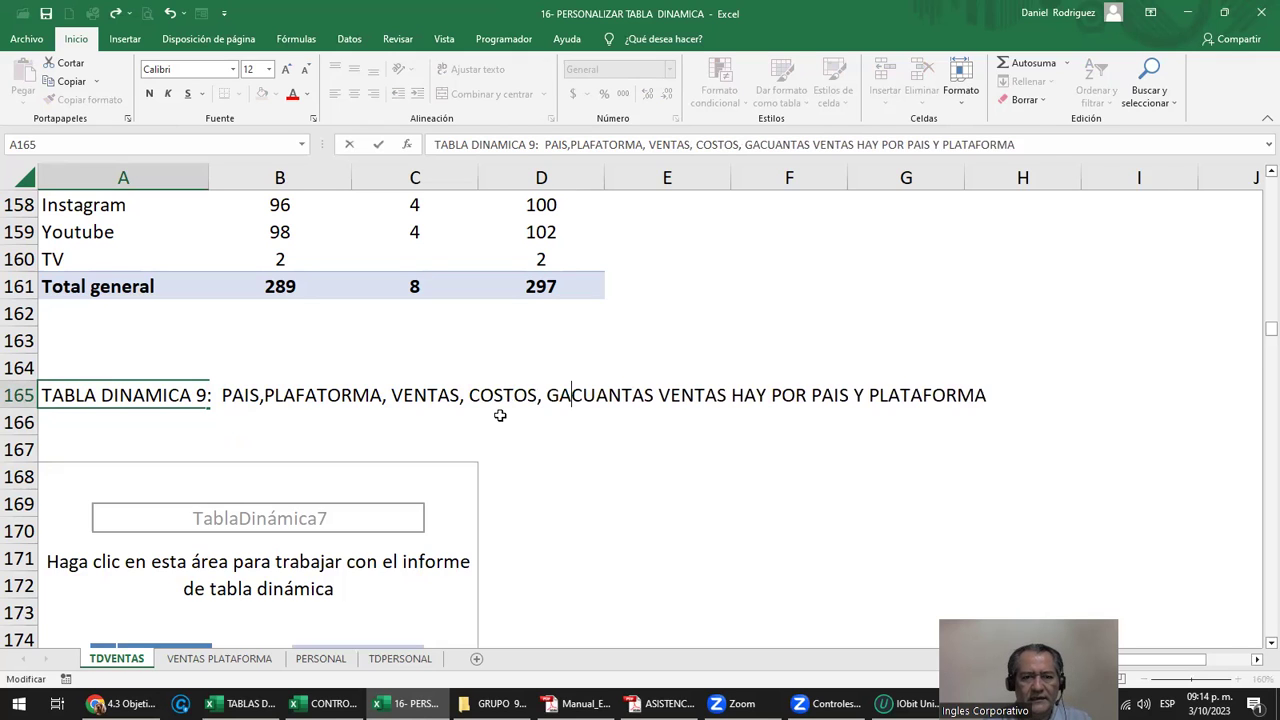
type("NANCIA")
key("Delete")
key("Delete")
key("Delete")
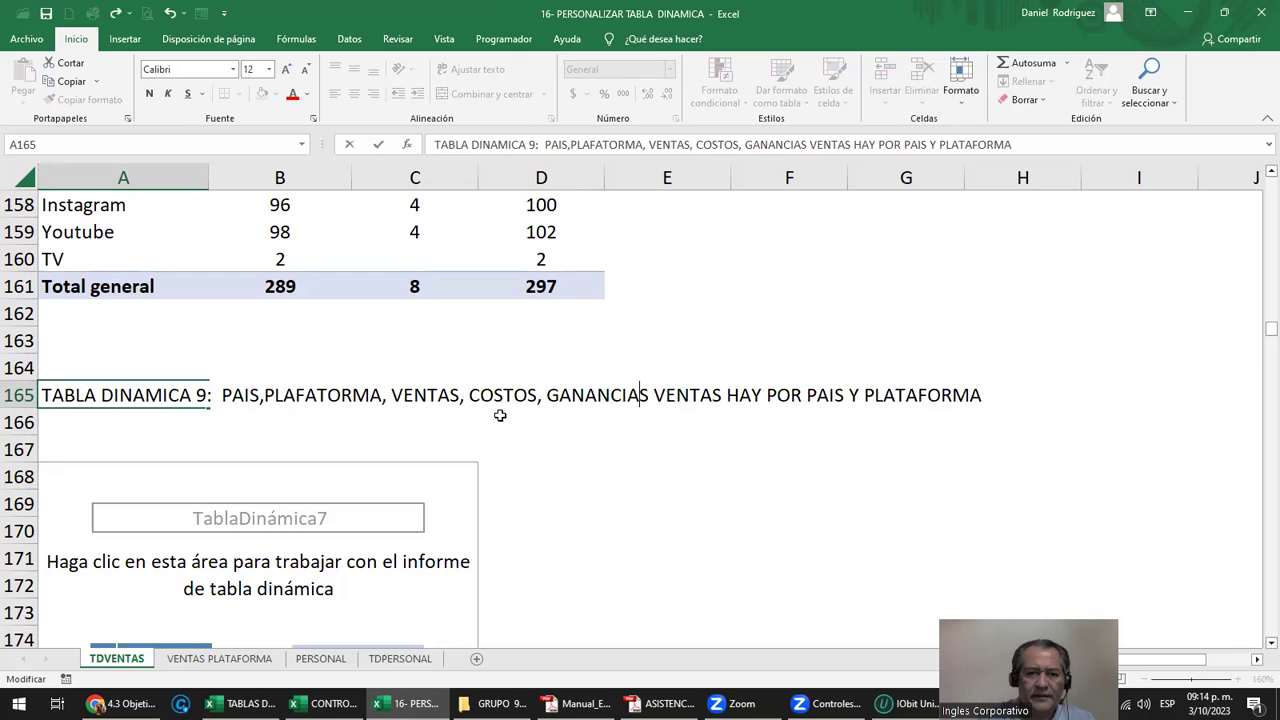
Remove the leftover old description and confirm the TABLA DINAMICA 9 title.
key("shift+End")
key("Delete")
key("Return")
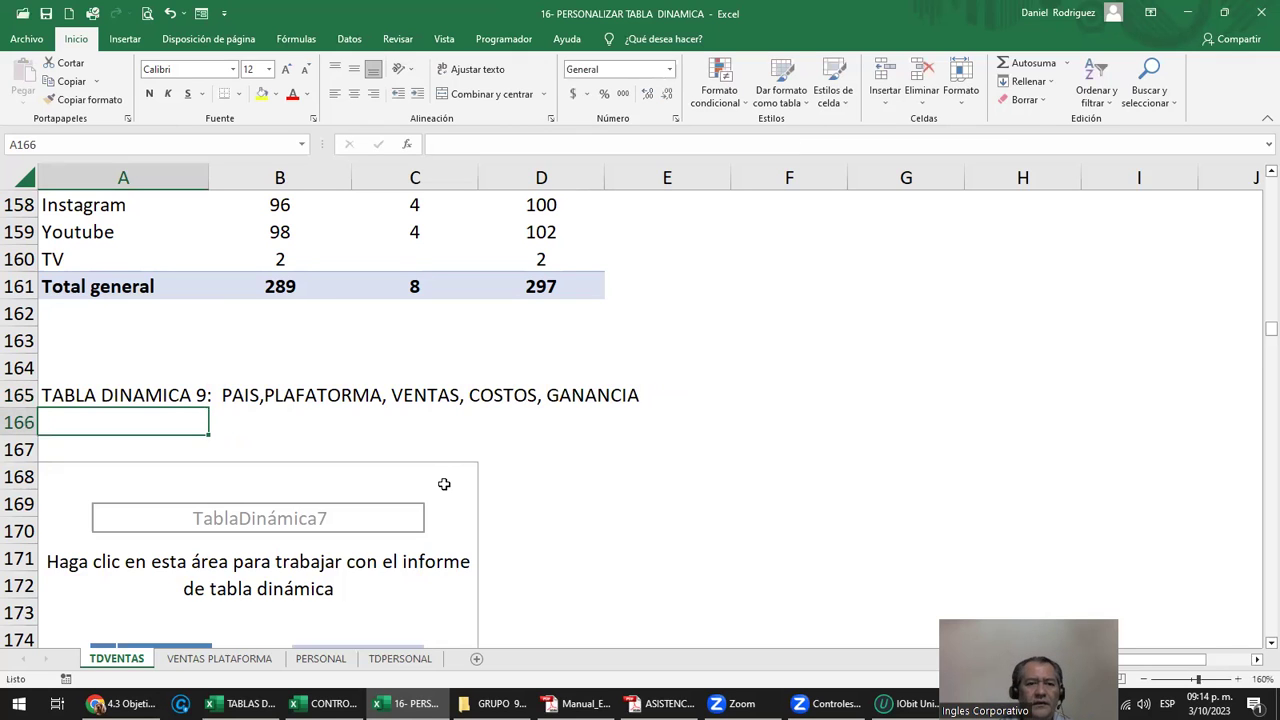
Put PAIS and Plataforma beneath it in the pivot table's rows.
left_click(385, 475)
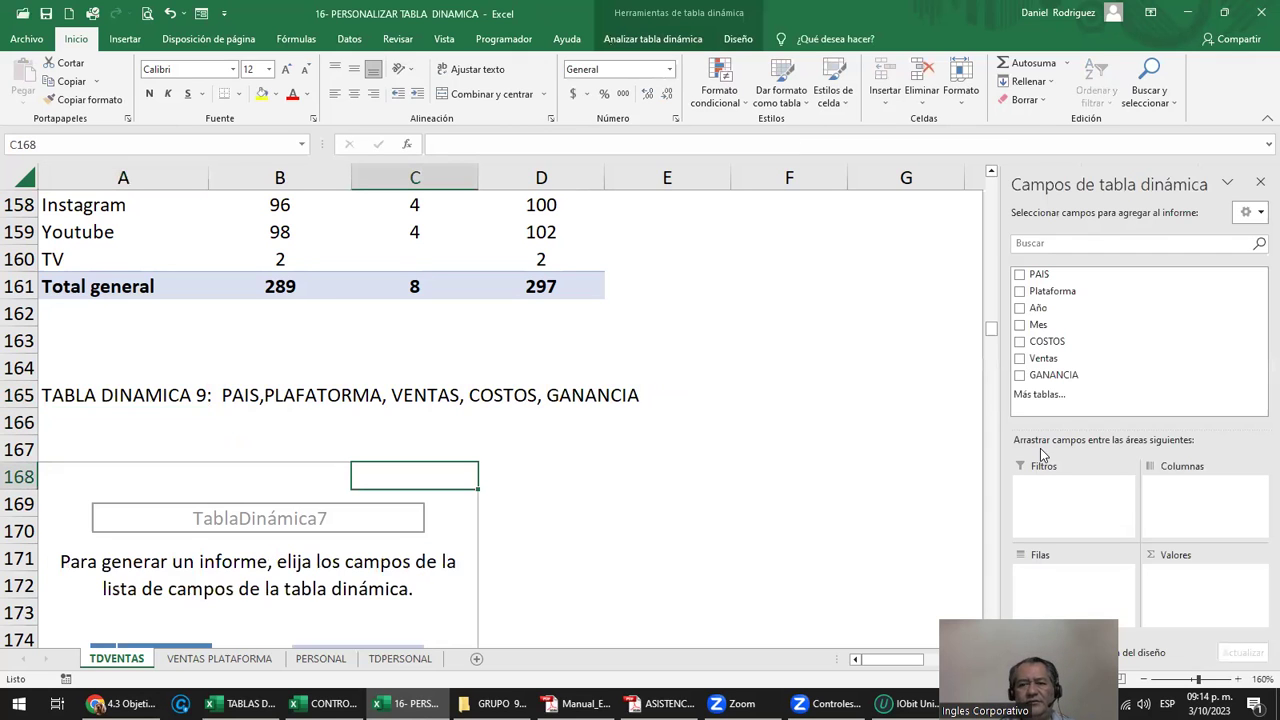
left_click_drag(1040, 616, 785, 527)
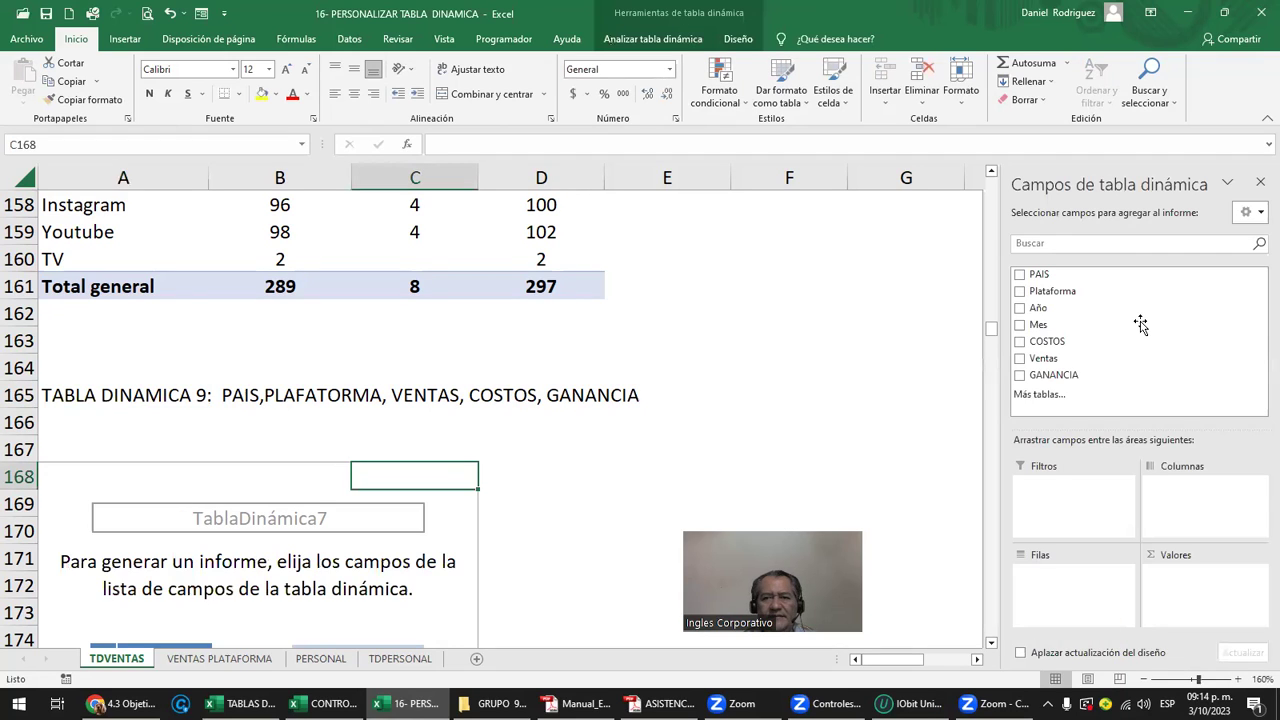
left_click_drag(1138, 341, 1045, 575)
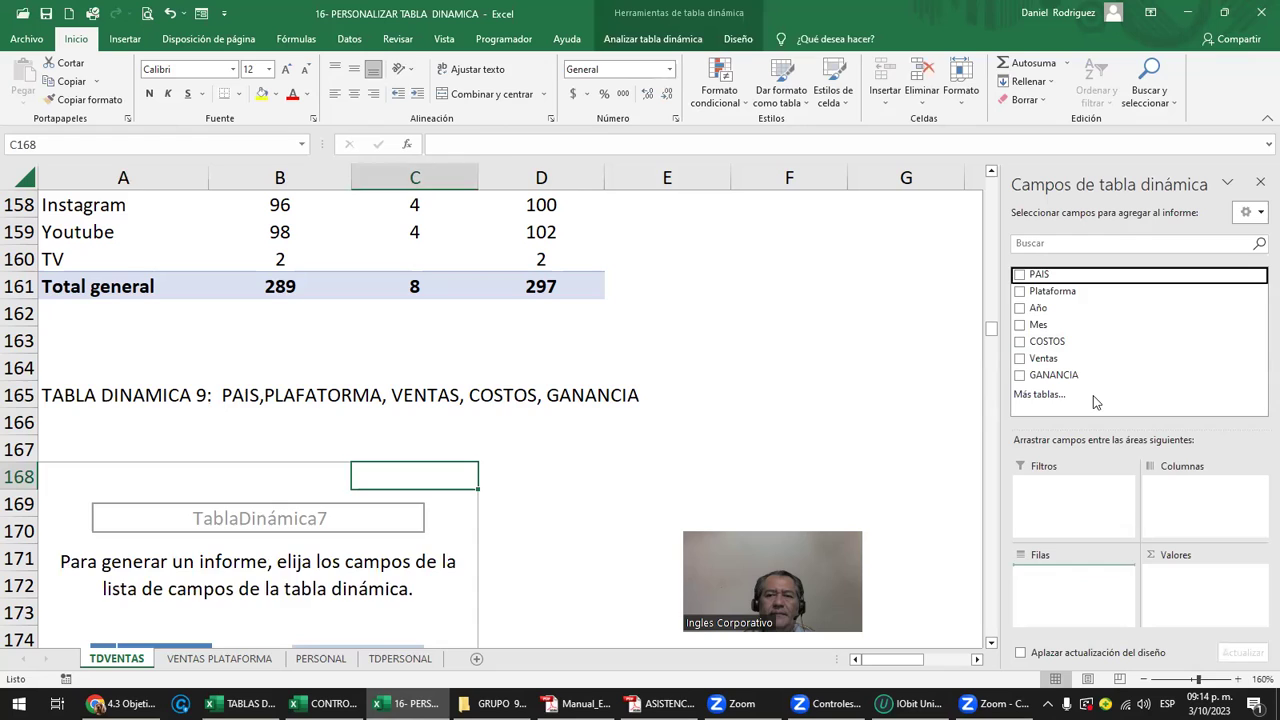
left_click(1019, 274)
left_click_drag(1055, 291, 1077, 598)
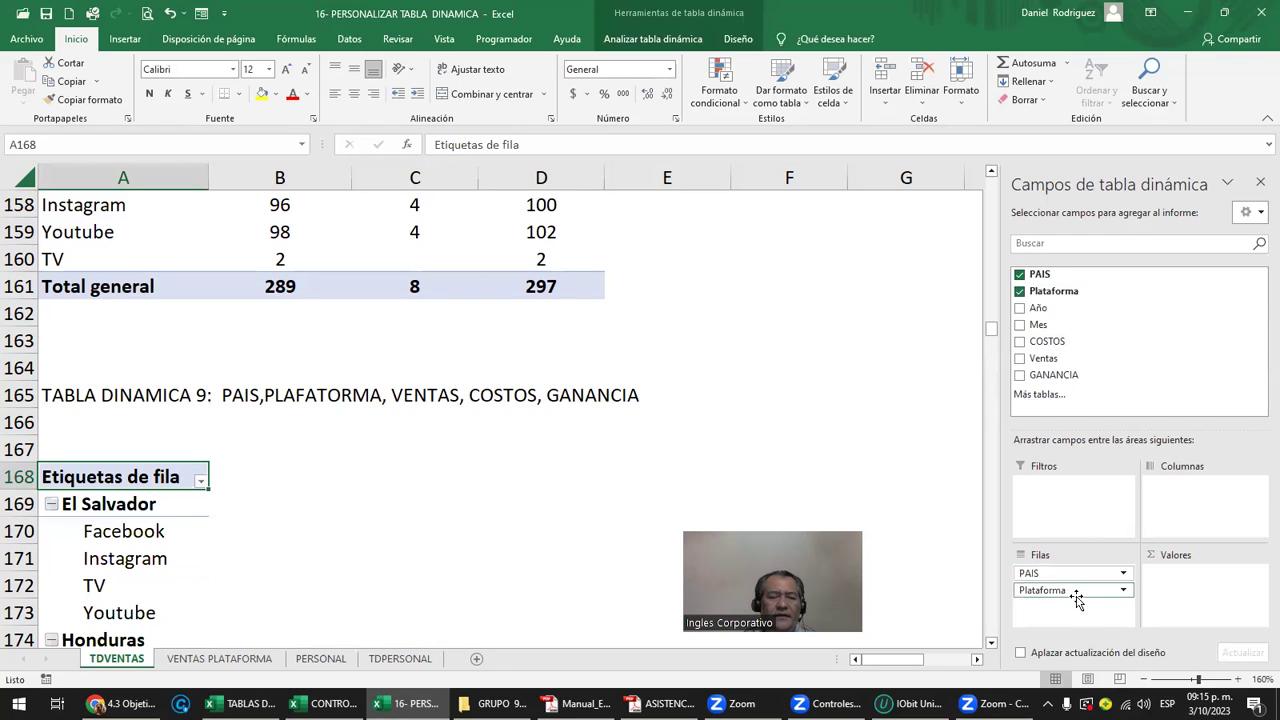
scroll(281, 559, "down", 1)
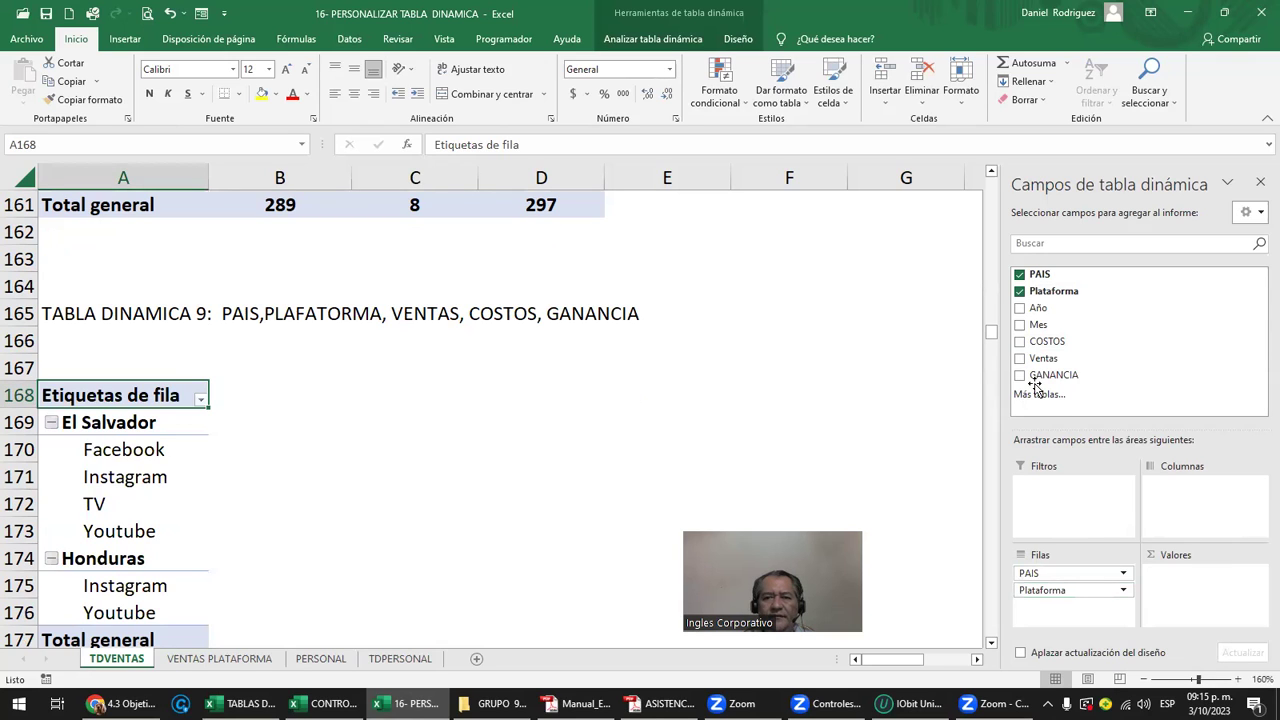
Add sums of Ventas, COSTOS and GANANCIA to the pivot values.
left_click_drag(1047, 365, 1186, 577)
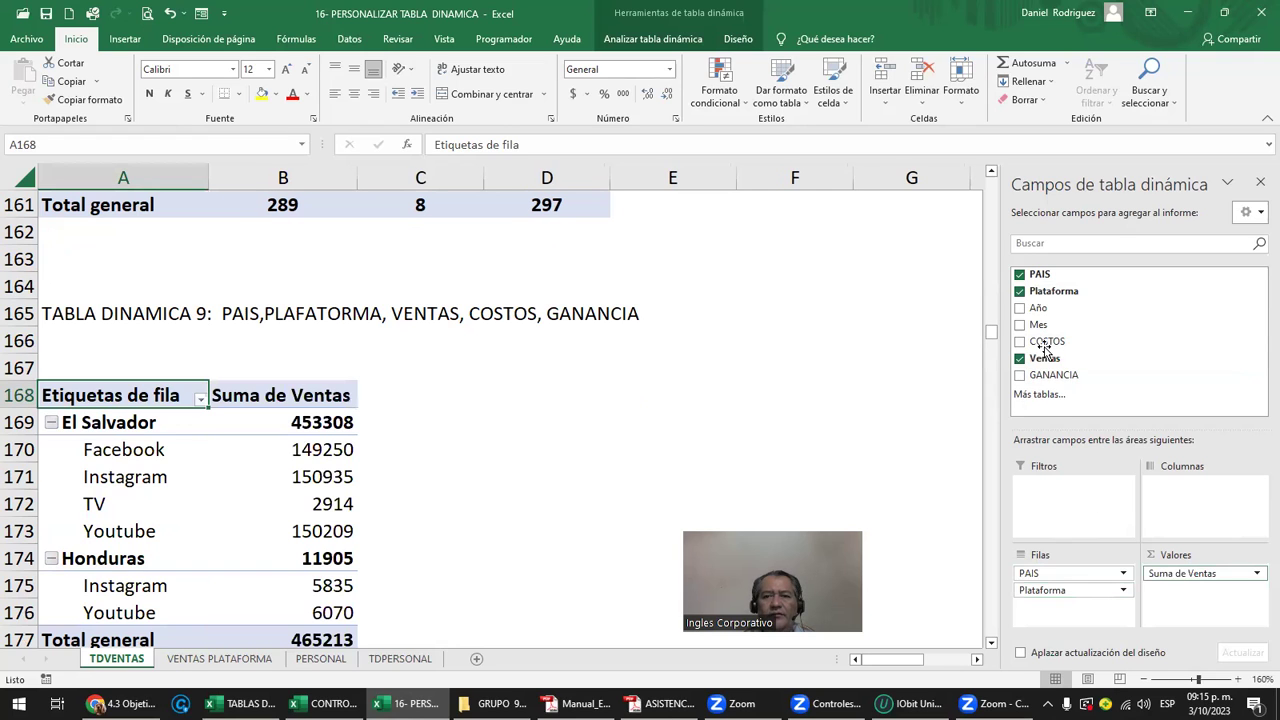
mouse_move(1045, 345)
left_mouse_down()
mouse_move(1201, 539)
mouse_move(1205, 590)
left_mouse_up()
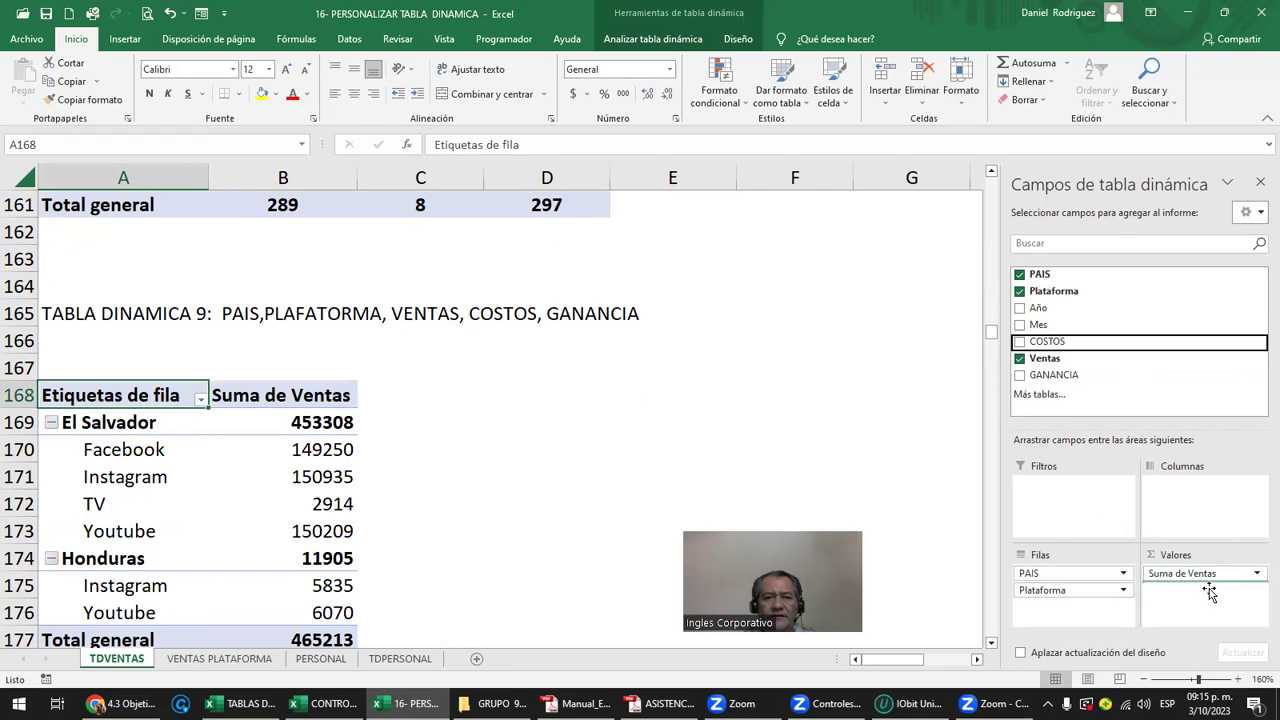
left_click_drag(1058, 374, 1188, 608)
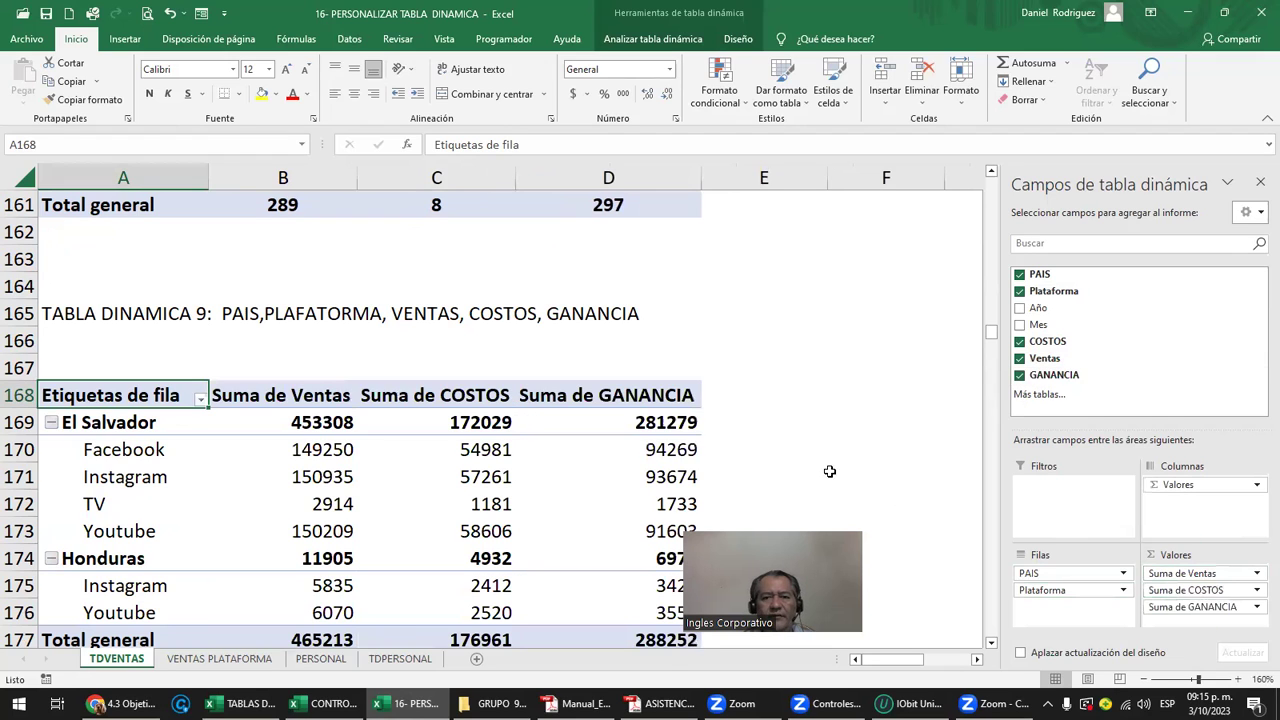
left_click(820, 452)
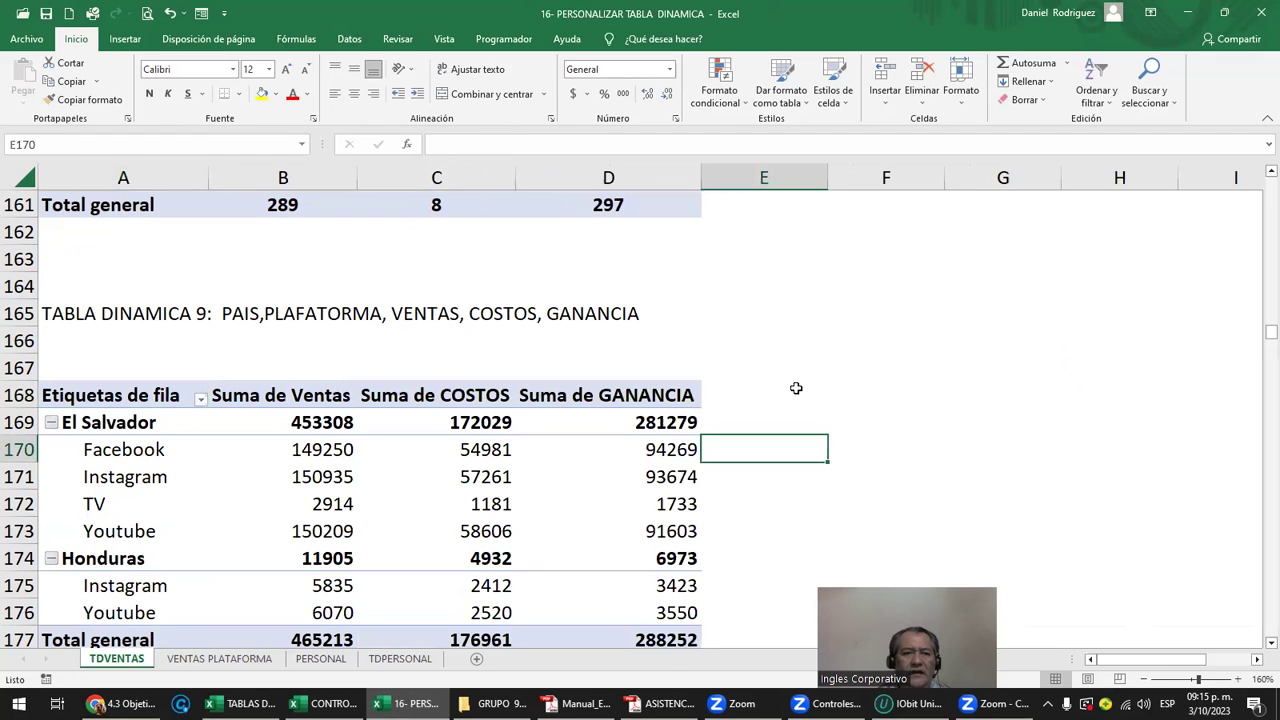
scroll(796, 388, "down", 2)
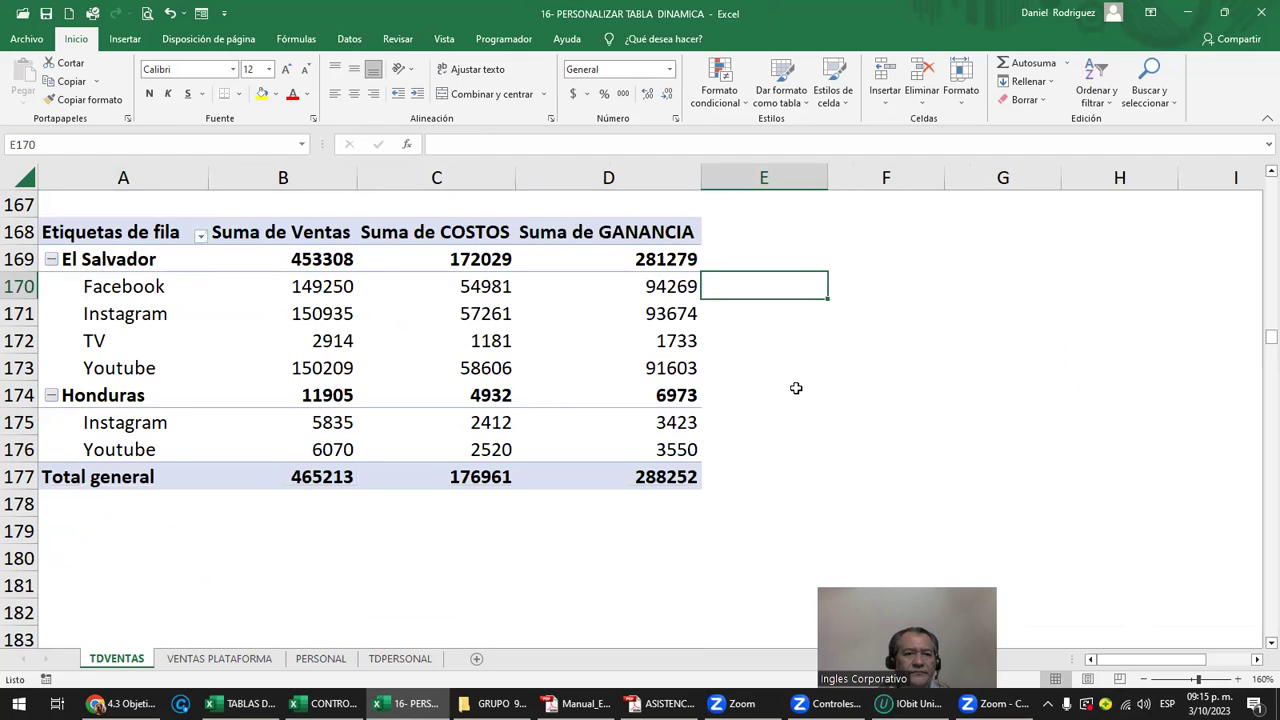
scroll(796, 388, "up", 1)
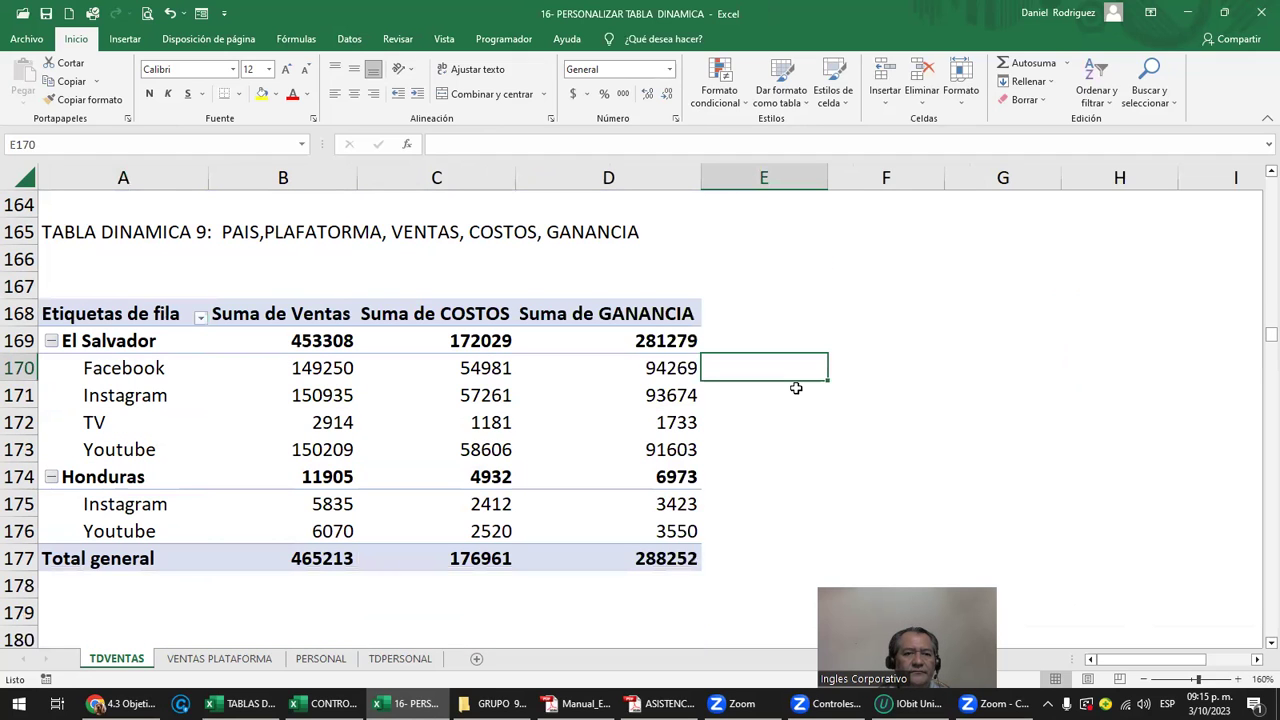
left_click(183, 473)
left_click(185, 395)
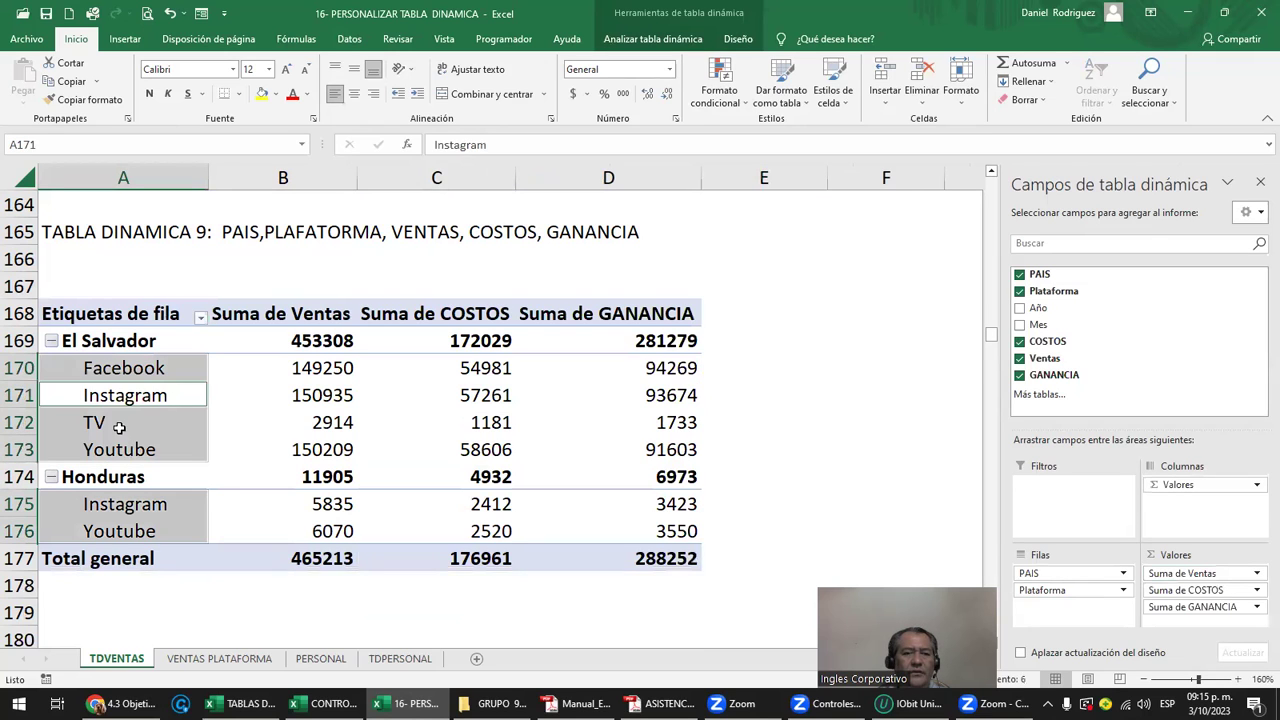
left_click(150, 370)
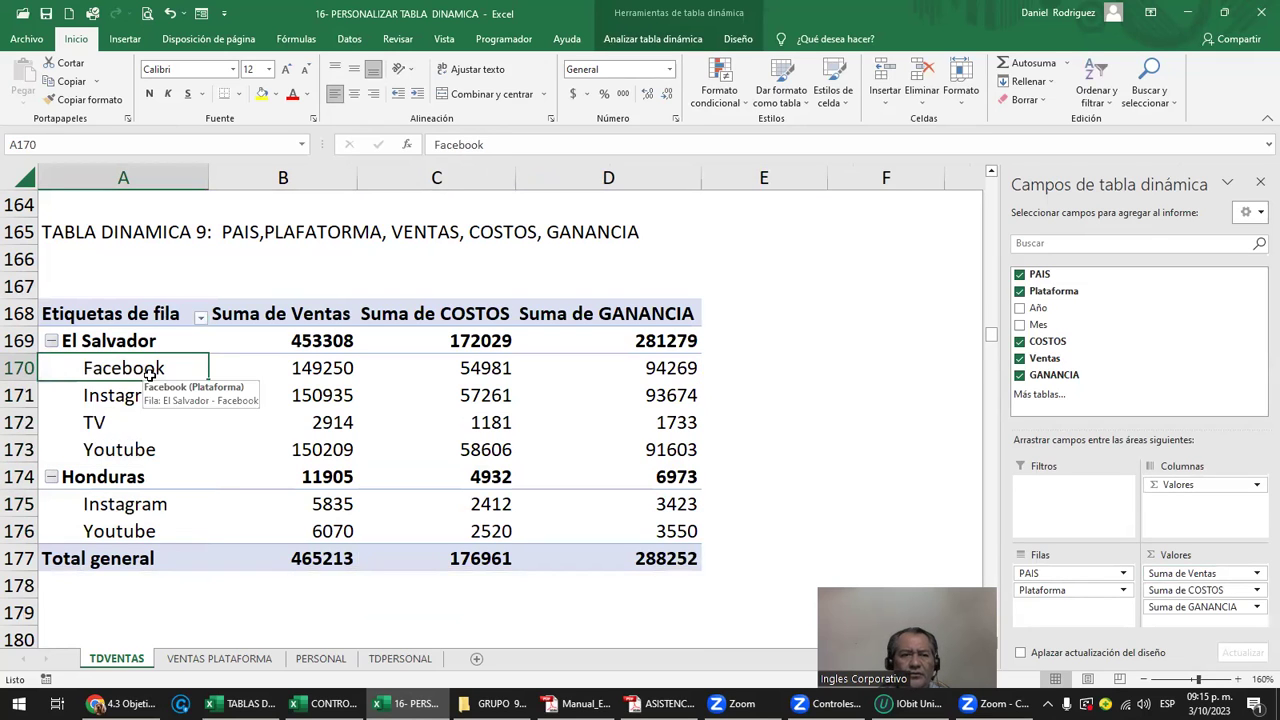
left_click(230, 657)
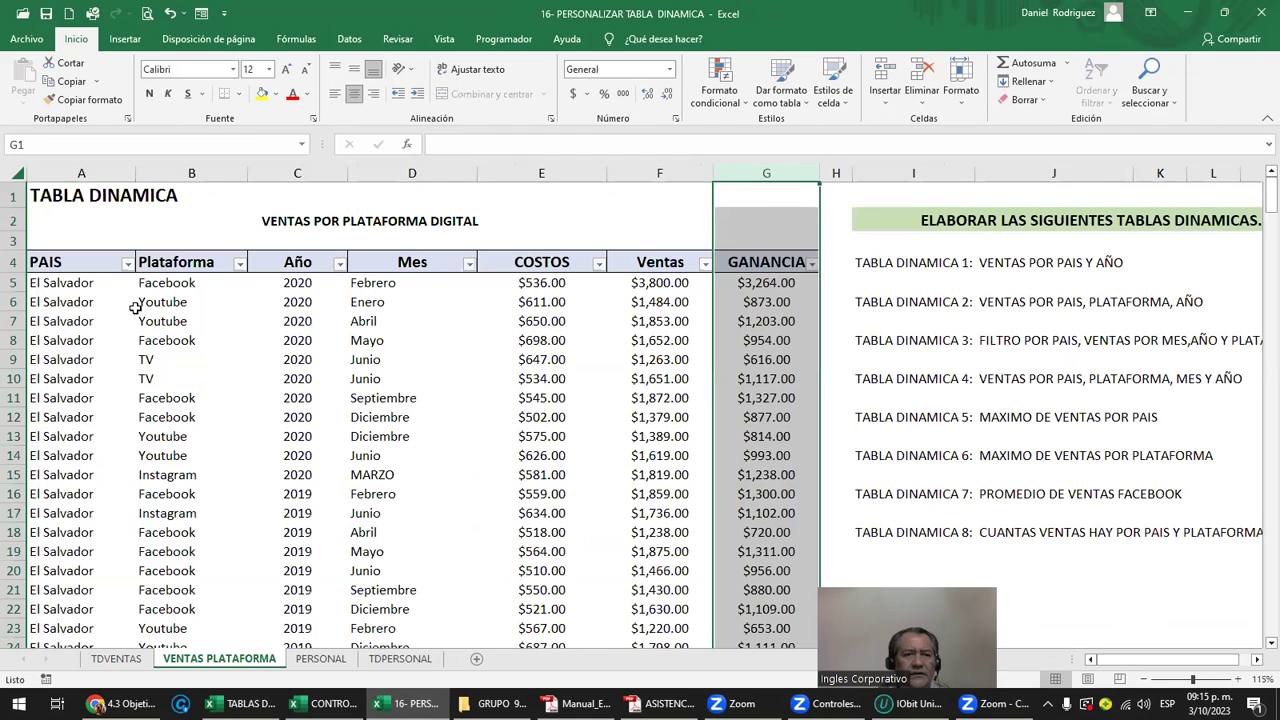
left_click(354, 262)
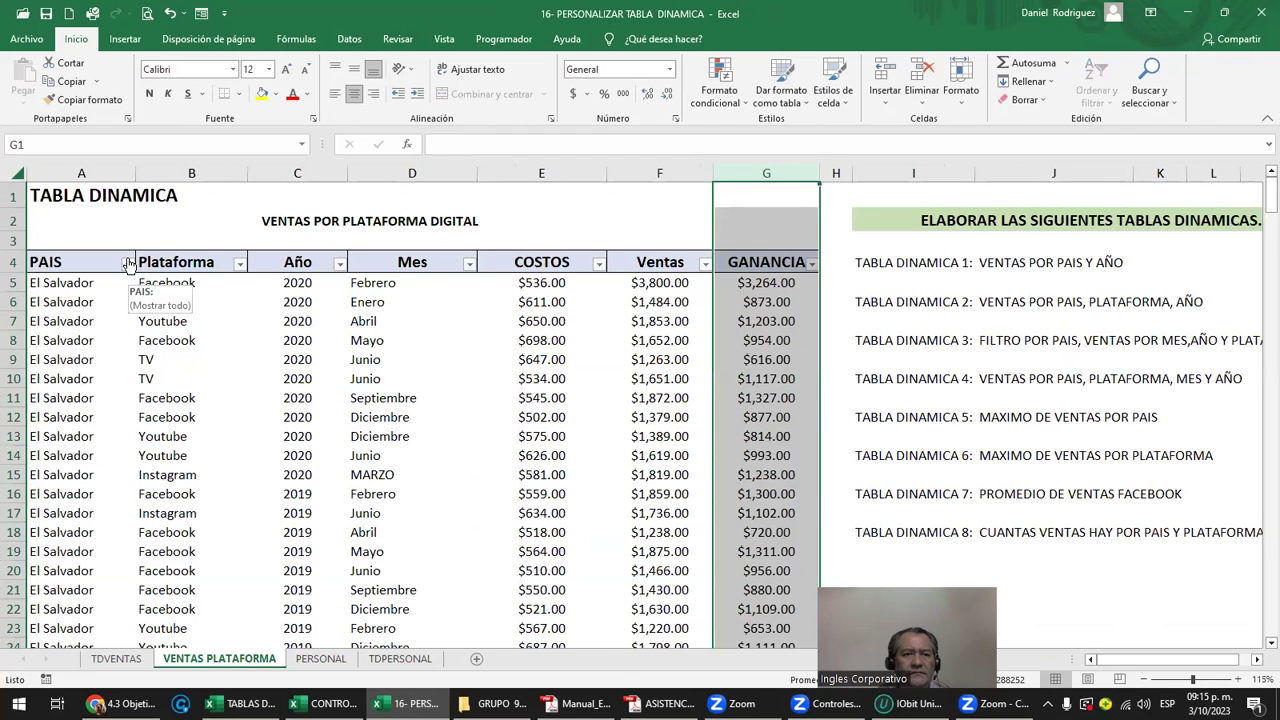
left_click(128, 263)
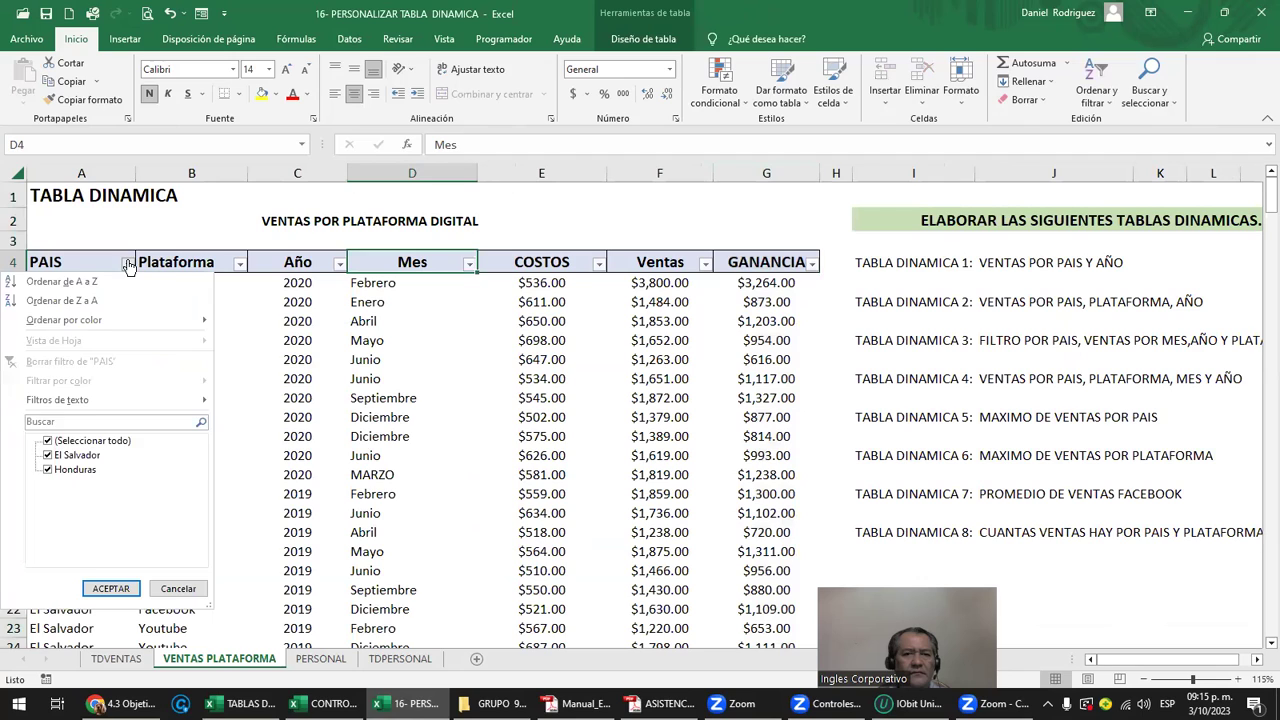
key("Escape")
left_click(158, 362)
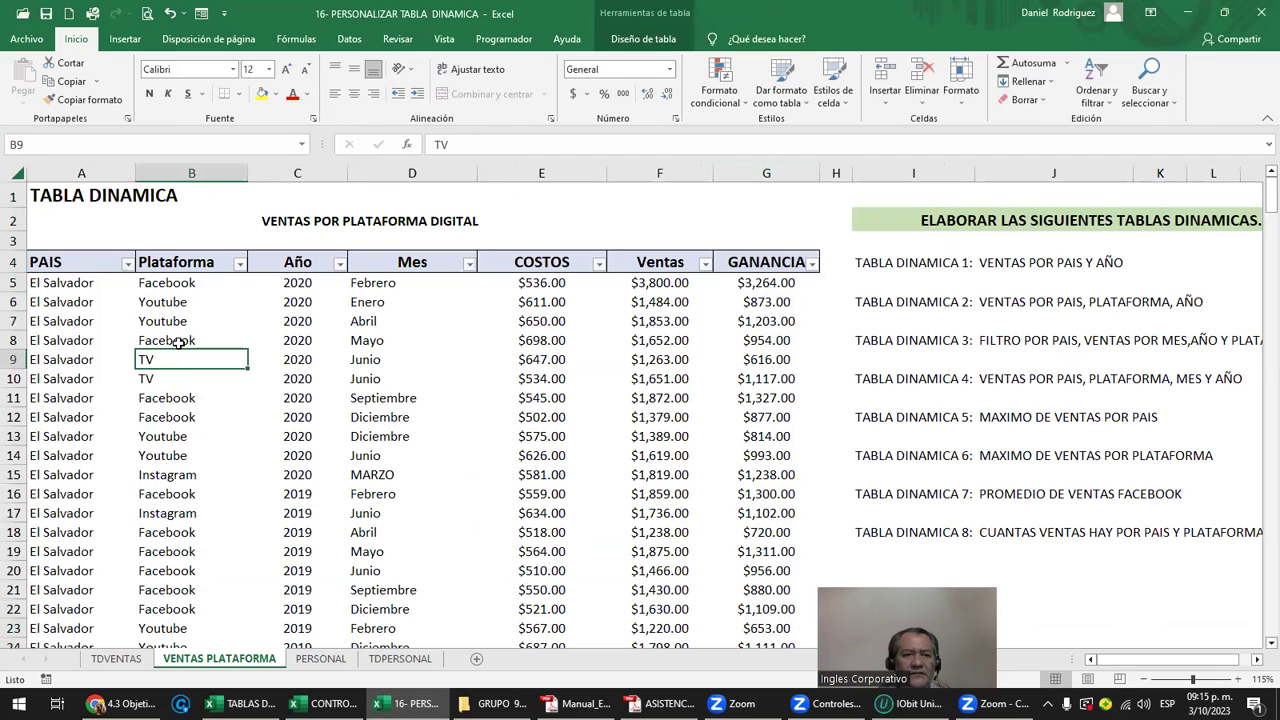
left_click(84, 262)
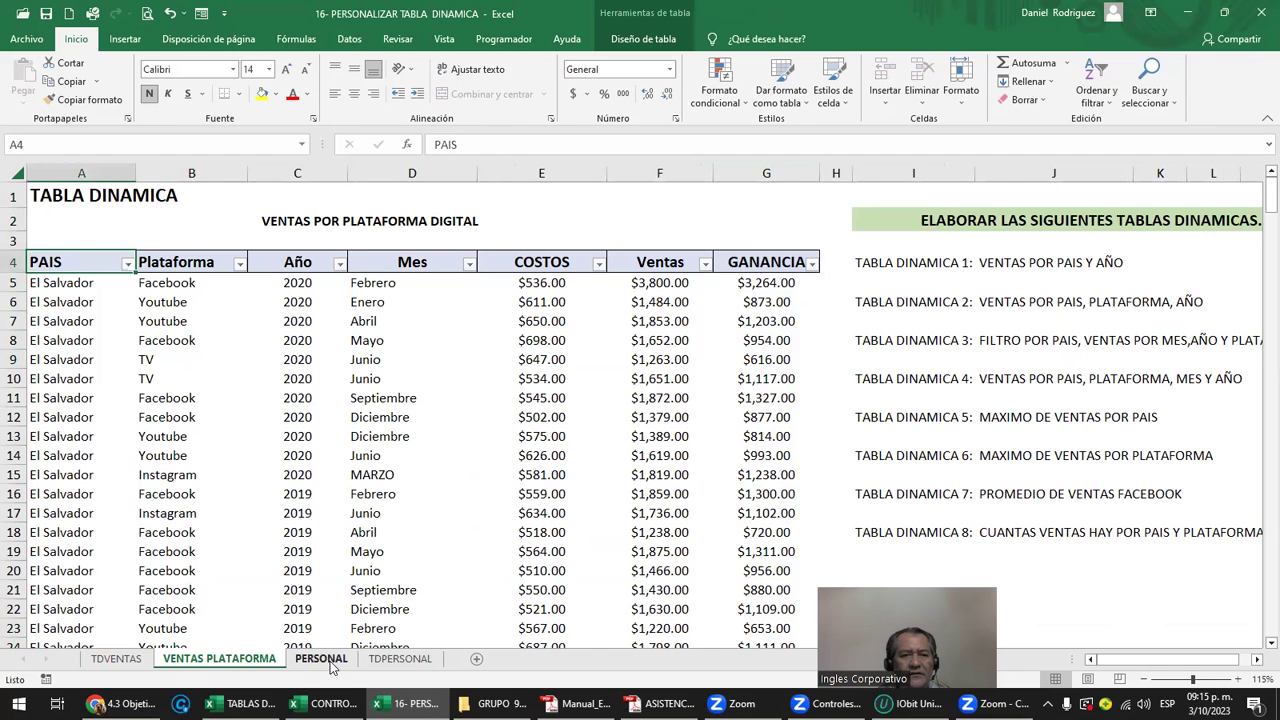
left_click(330, 665)
left_click(125, 661)
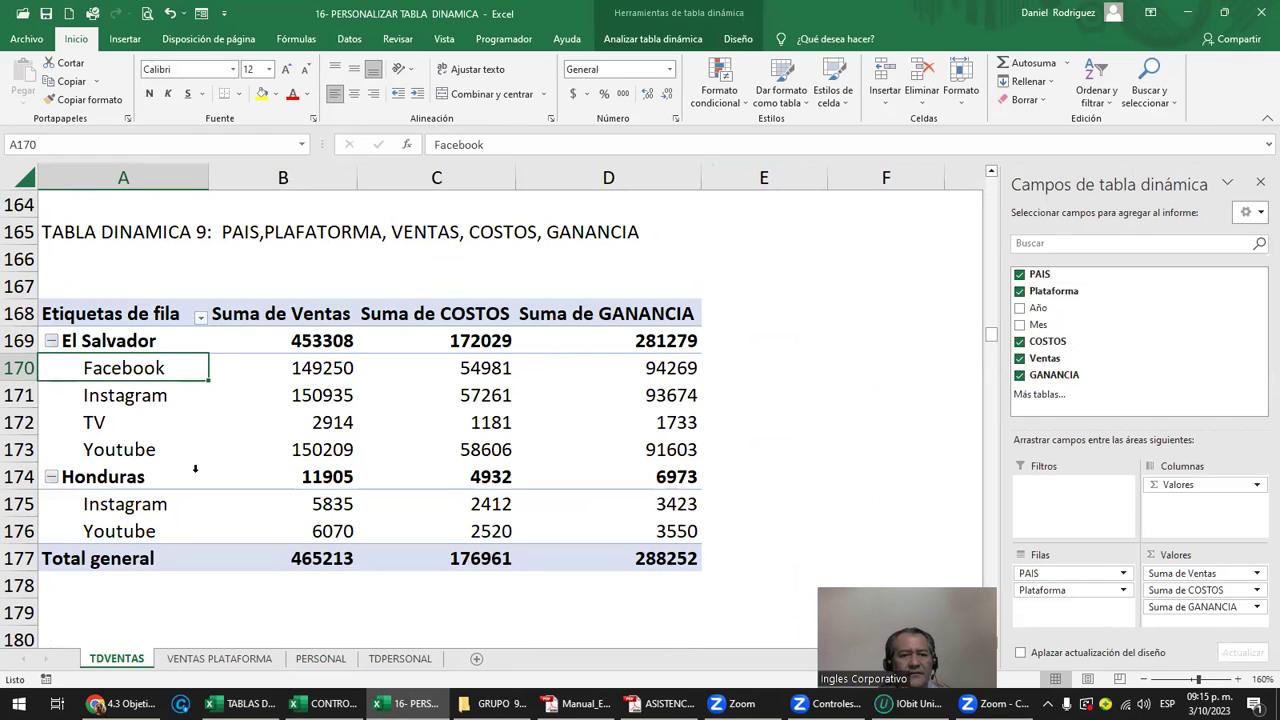
Refresh the TABLA DINAMICA 9 pivot table.
right_click(135, 318)
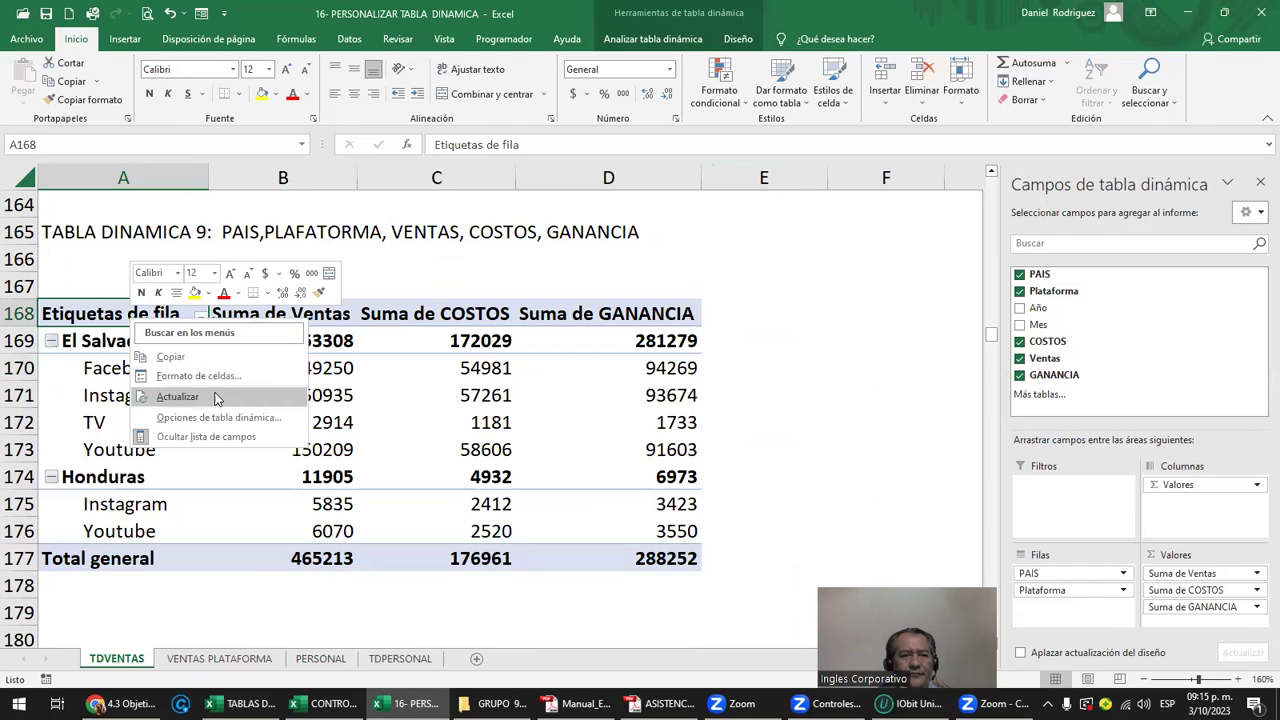
left_click(216, 396)
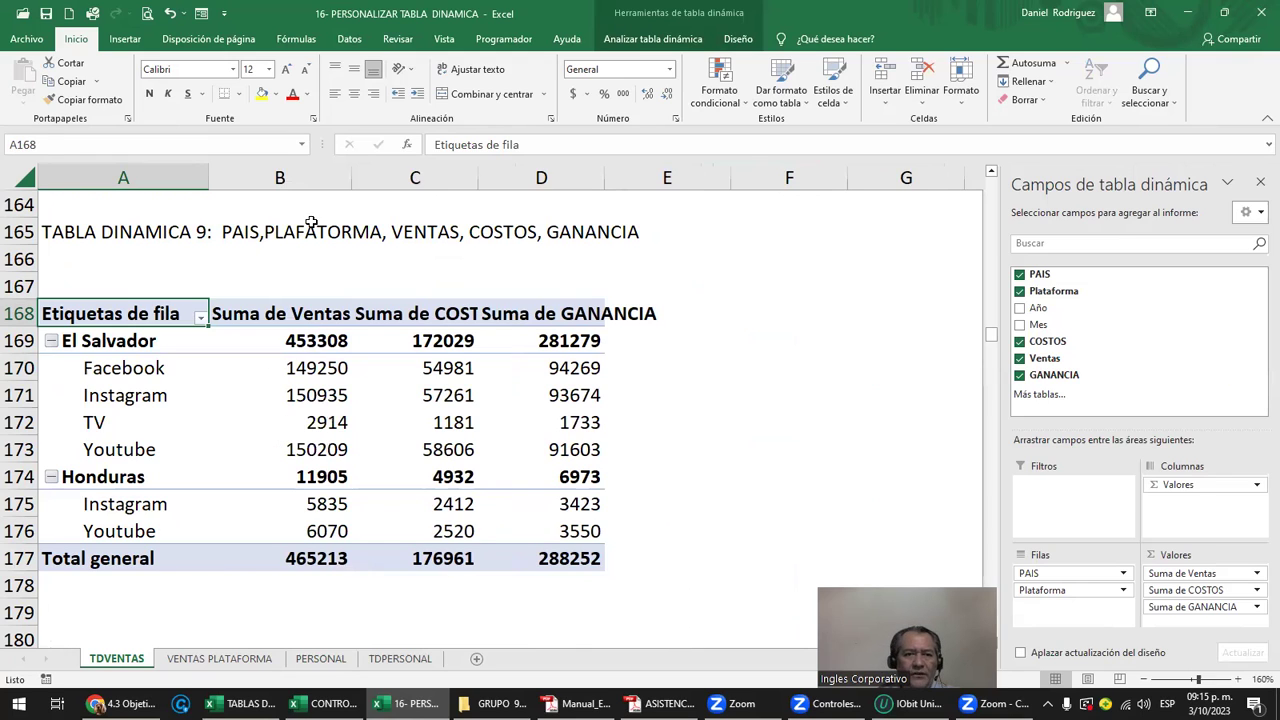
left_click(789, 394)
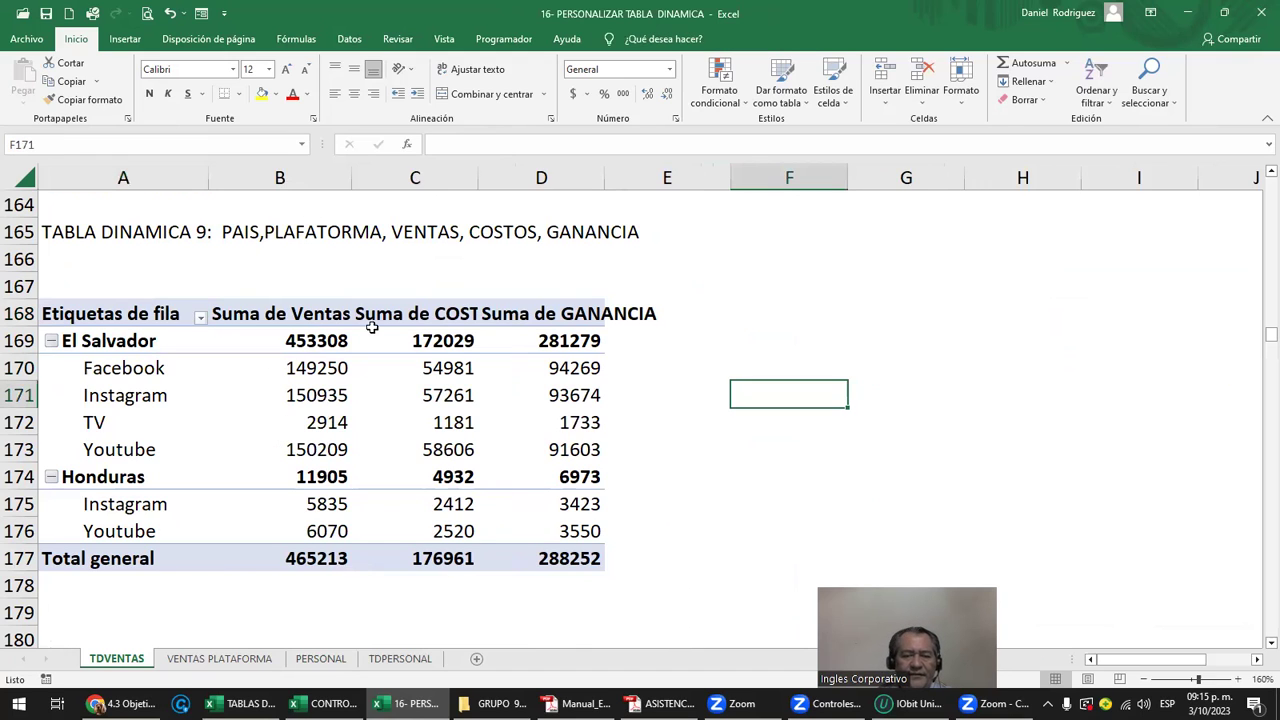
Rename the Suma de Ventas header to Ventas.
left_click(285, 313)
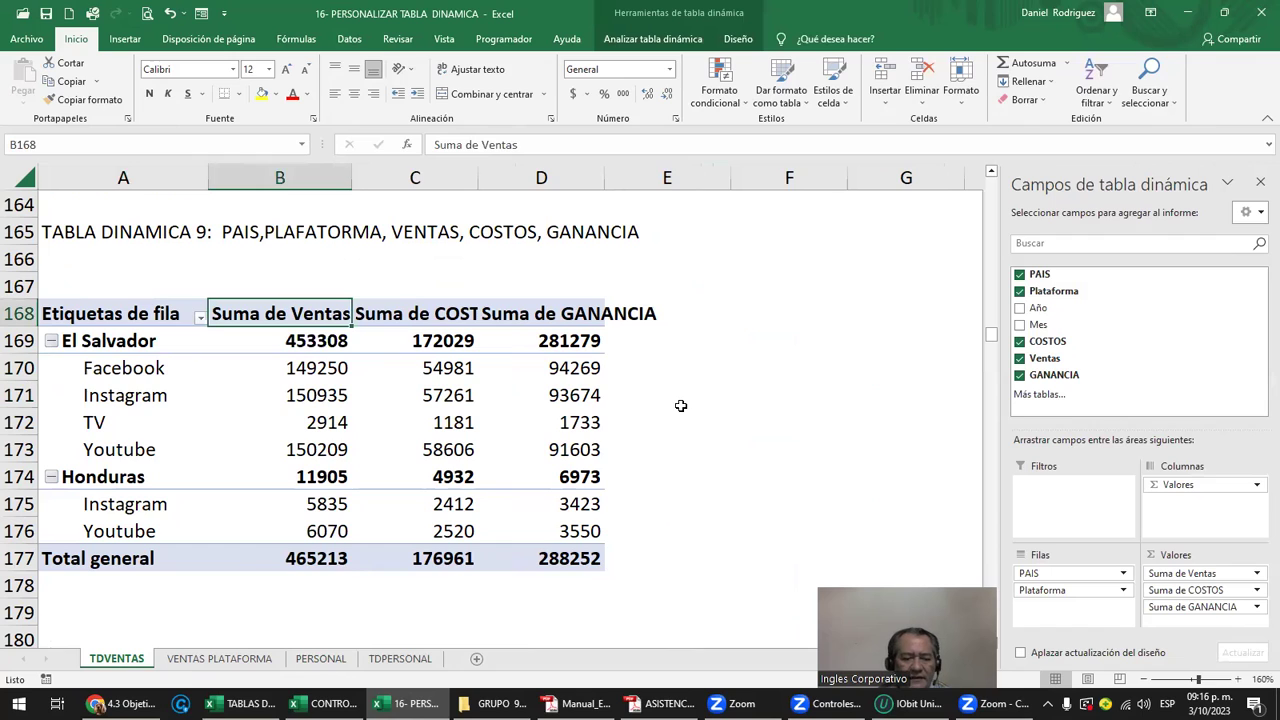
key("F2")
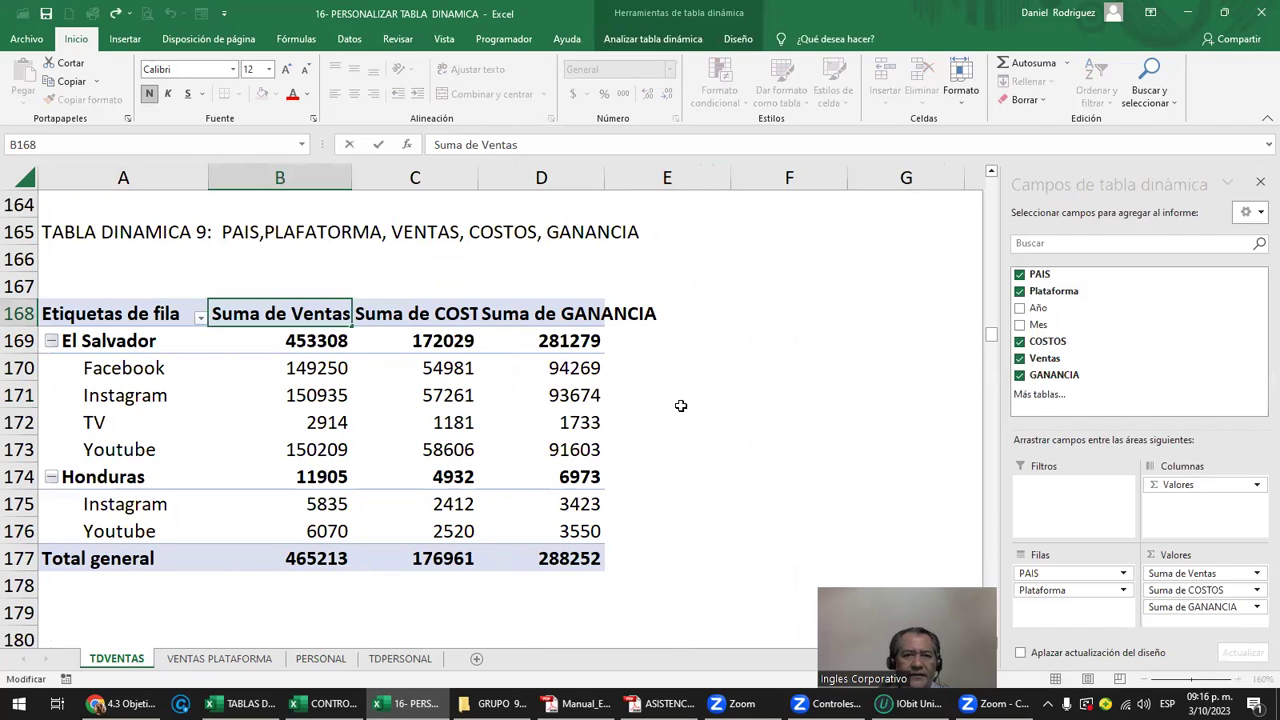
key("Home")
key("Delete")
key("Delete")
key("Delete")
key("Delete")
key("Return")
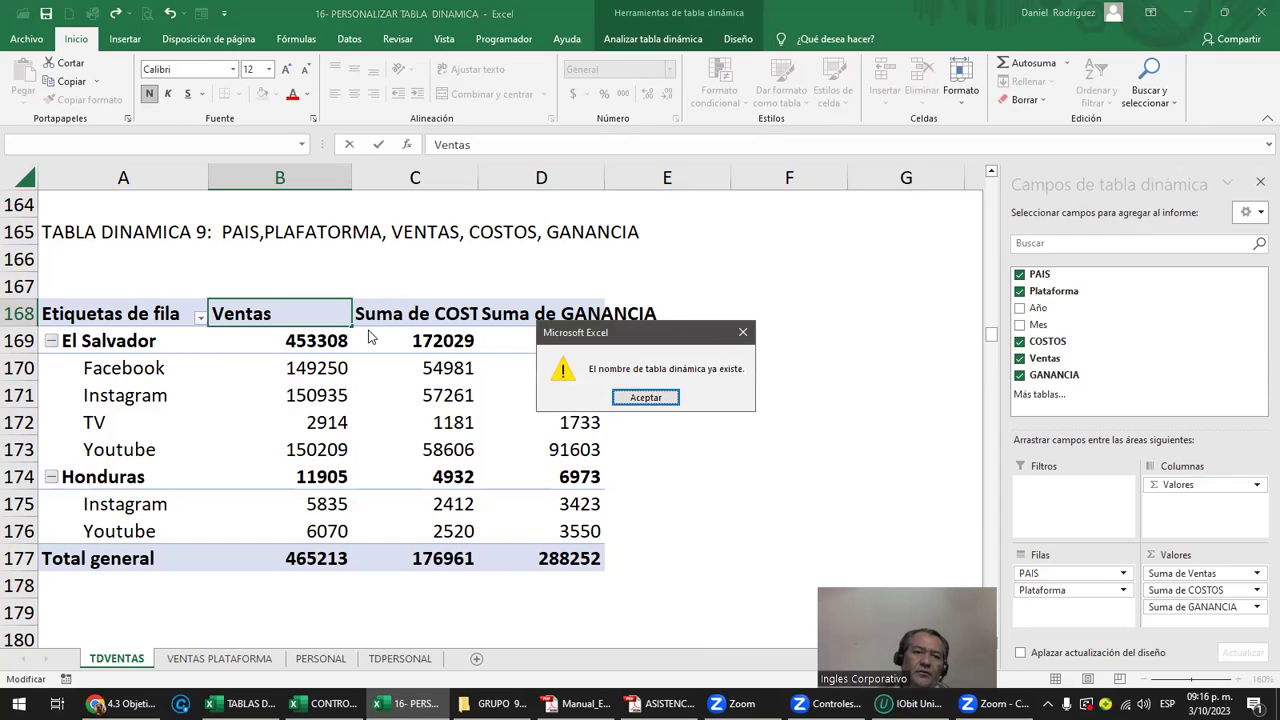
key("Return")
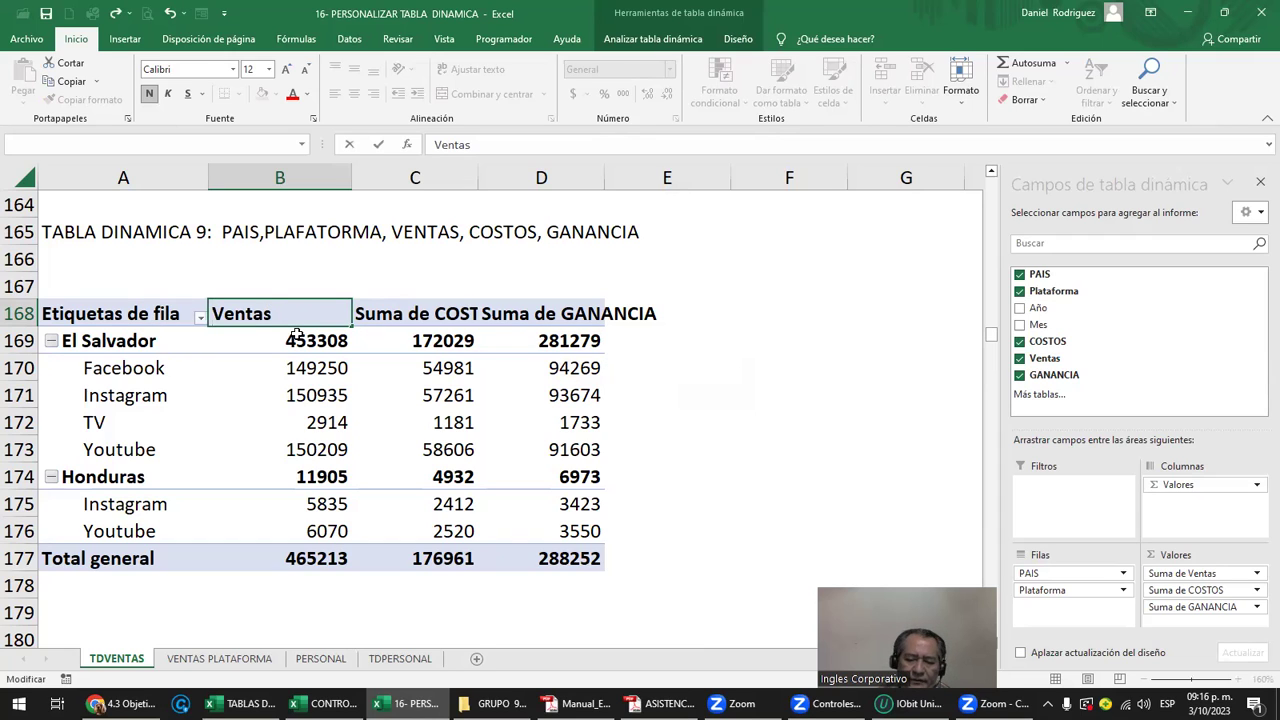
type(".")
key("Return")
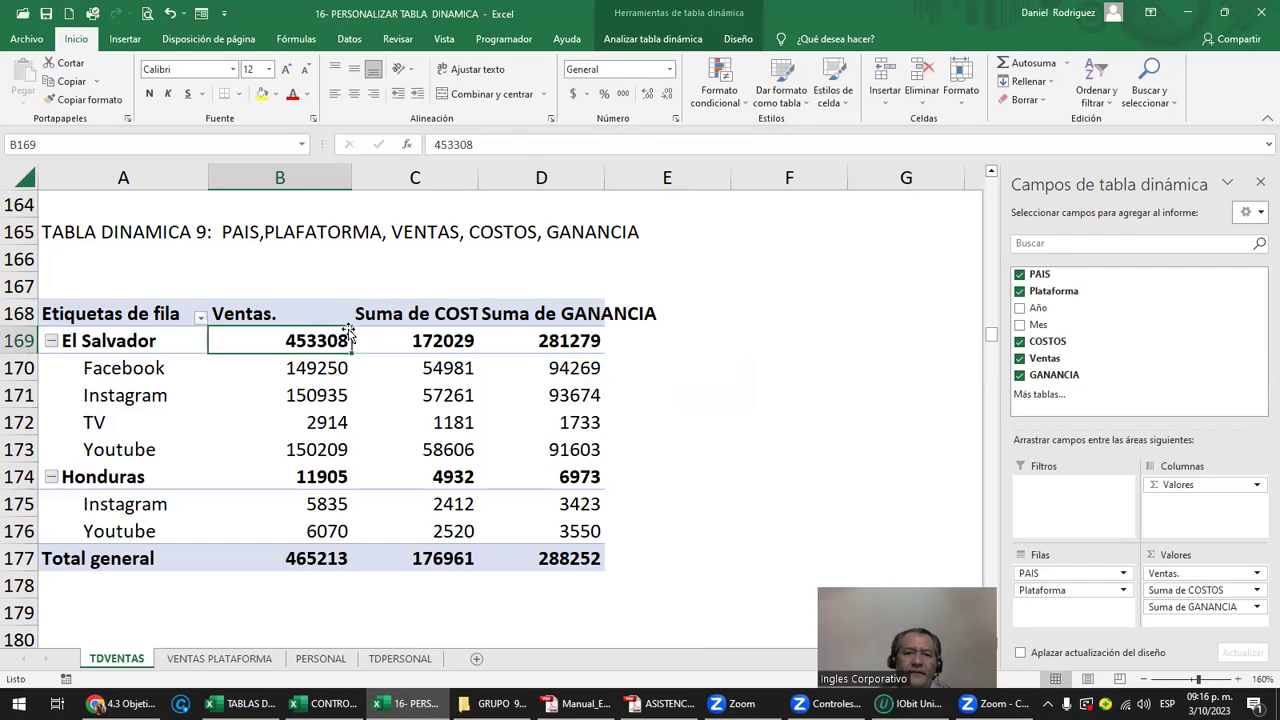
Rename the Suma de COSTOS header to COSTOS.
left_click(429, 313)
double_click(429, 313)
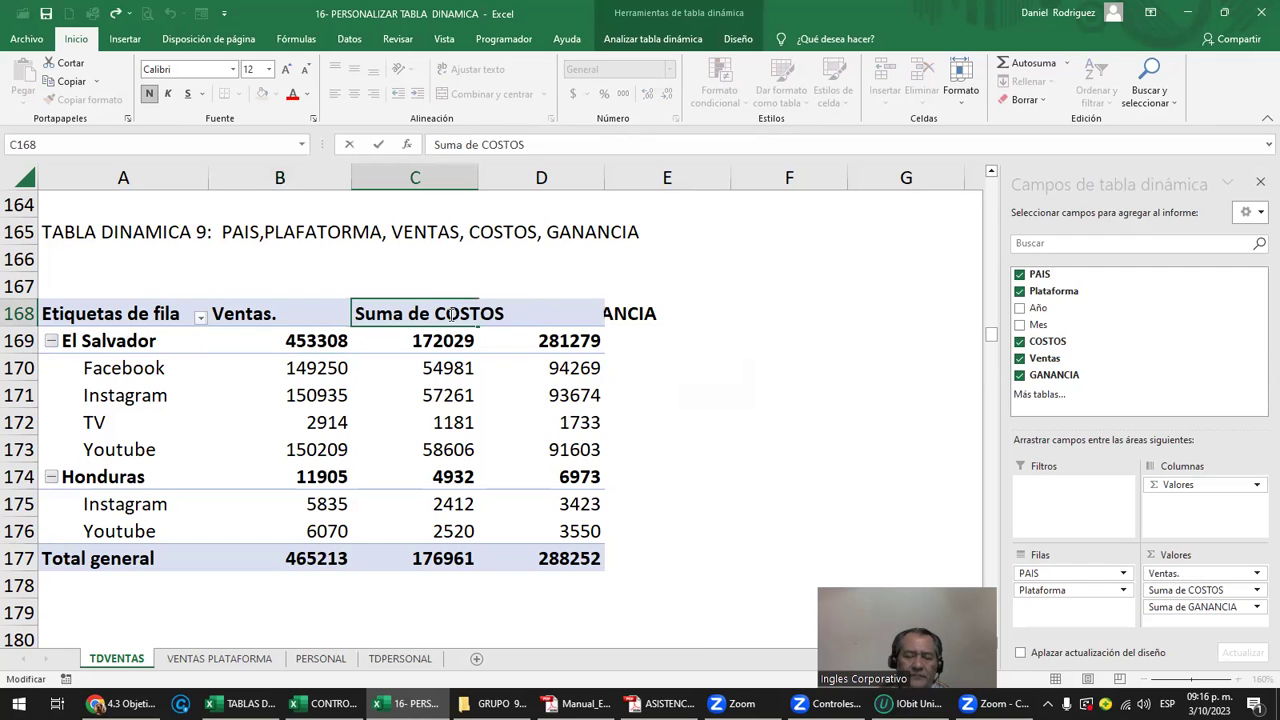
type(".")
key("Home")
key("Delete")
key("Delete")
key("Delete")
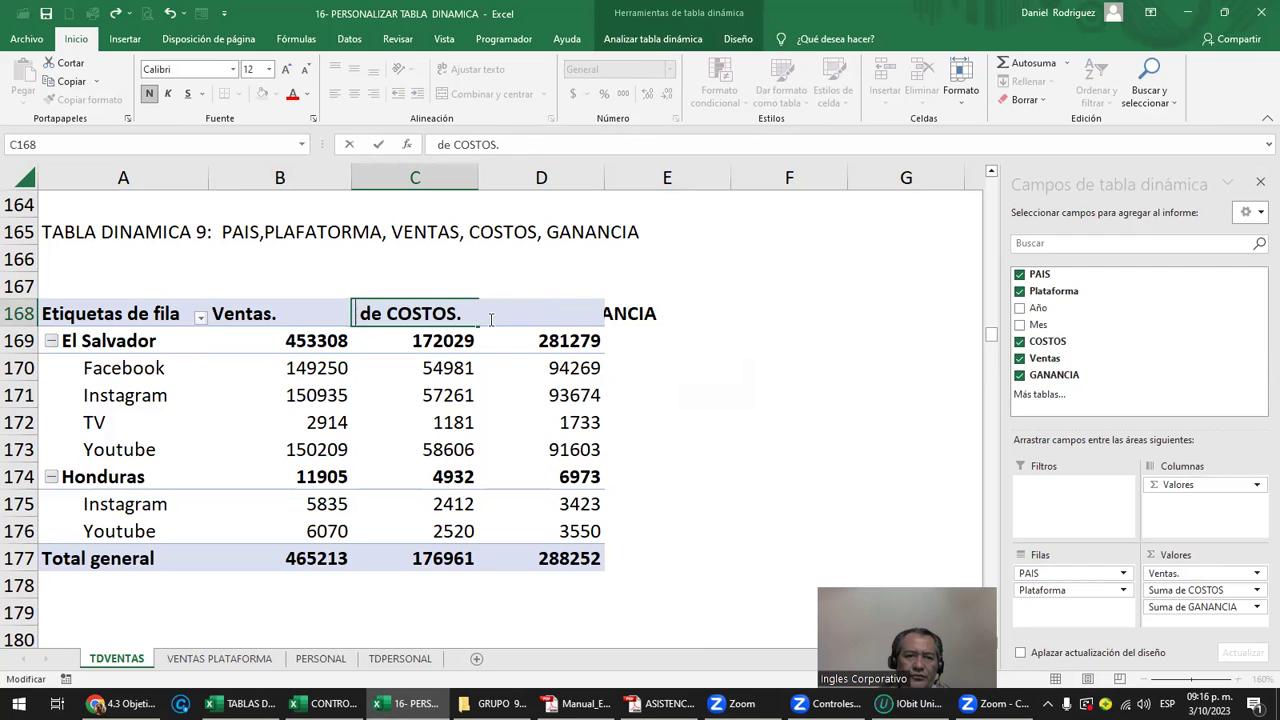
key("Delete")
key("Delete")
key("Delete")
key("Return")
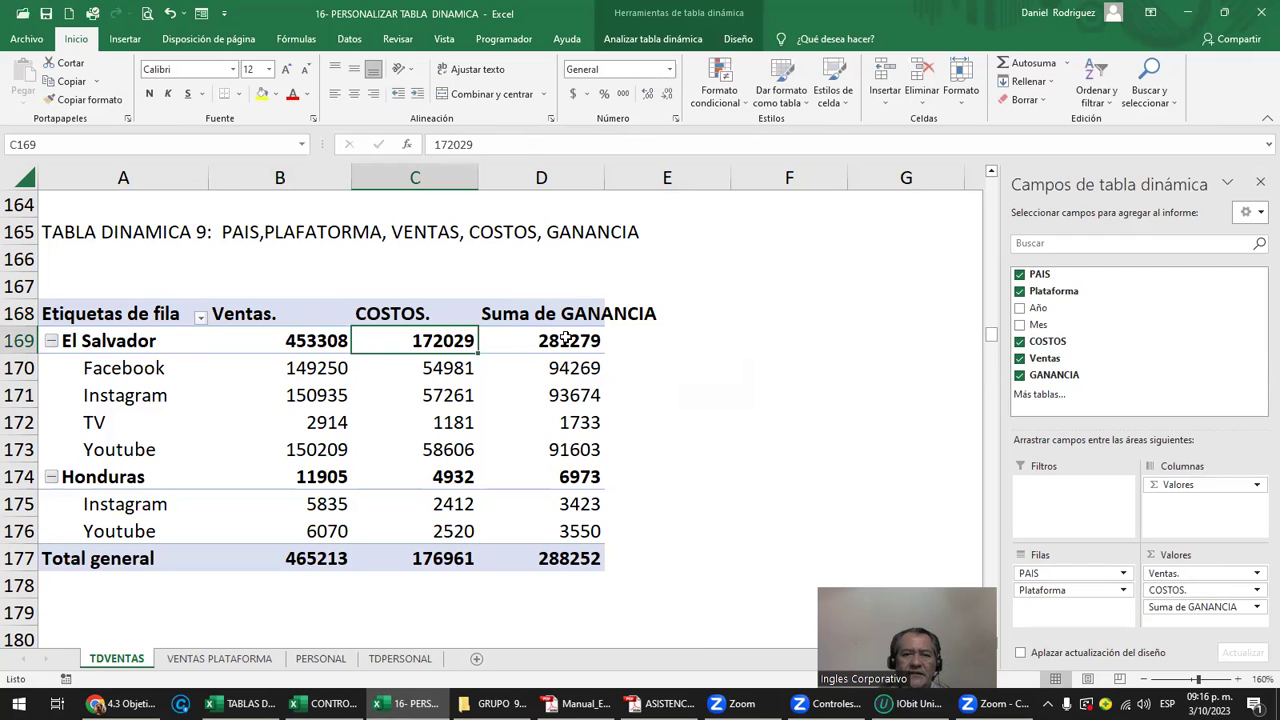
Rename the Suma de GANANCIA header to GANANCIA.
key("Up")
key("Right")
key("F2")
type(".")
key("Left")
key("Home")
key("Delete")
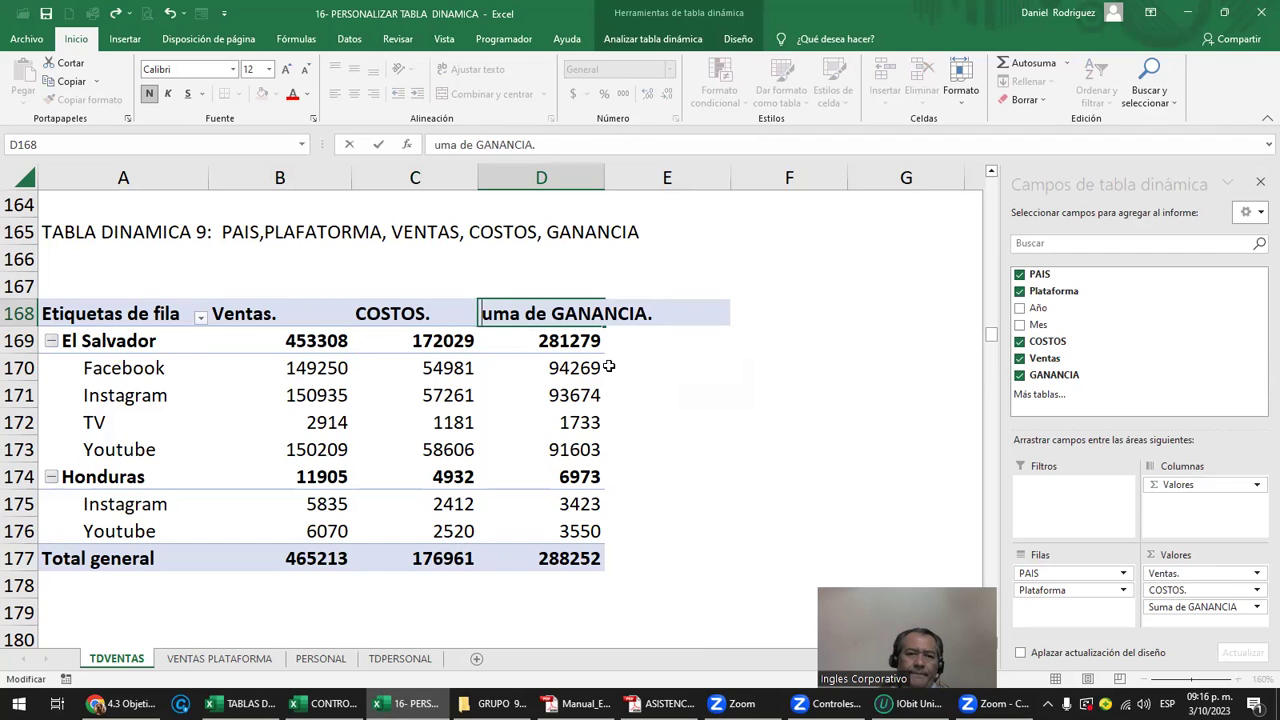
key("Delete")
key("Delete")
key("Delete")
key("Delete")
key("Delete")
key("Return")
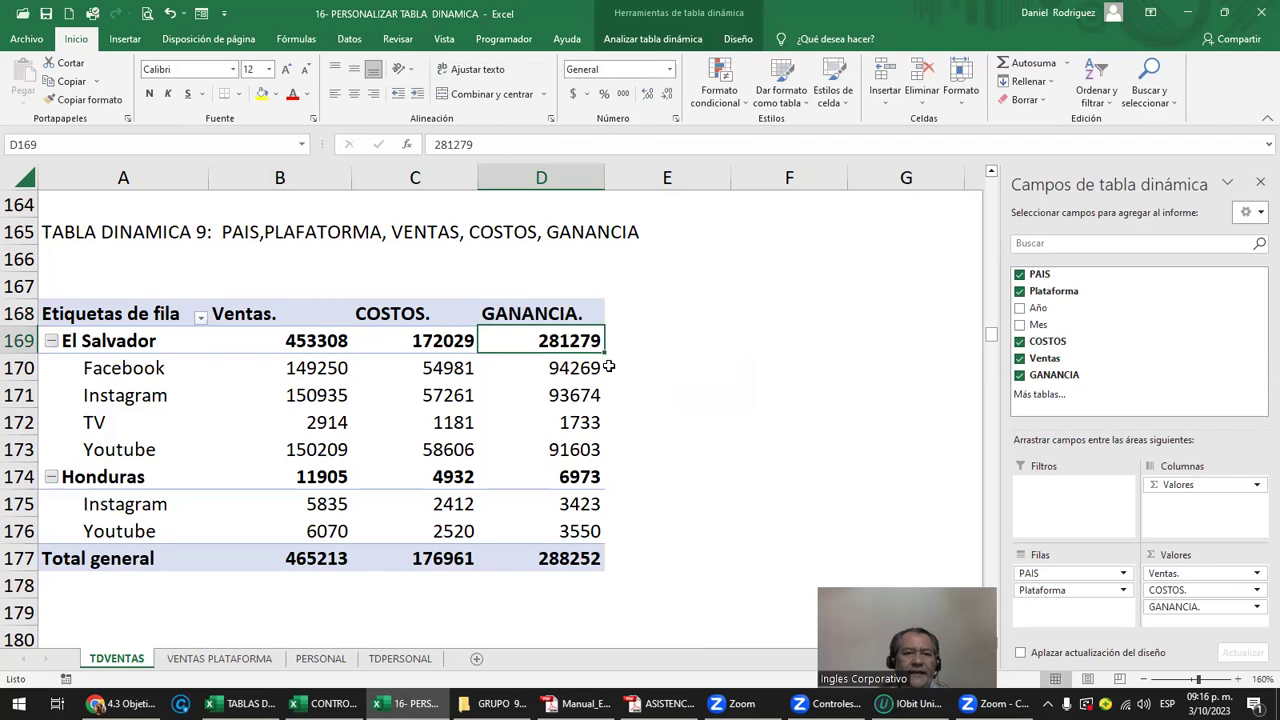
left_click(126, 312)
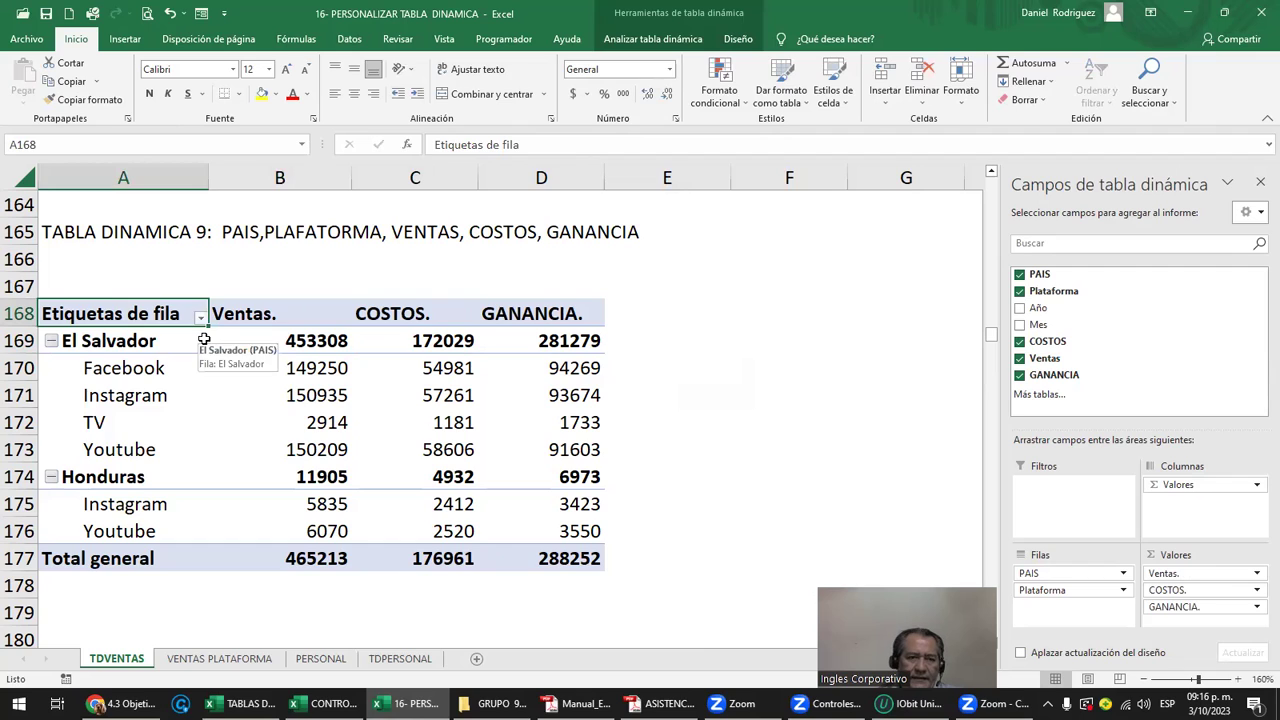
Retitle header cell A168 from Etiquetas de fila to PLATAFORMA, then open VENTAS PLATAFORMA.
type("PLATAFORMA")
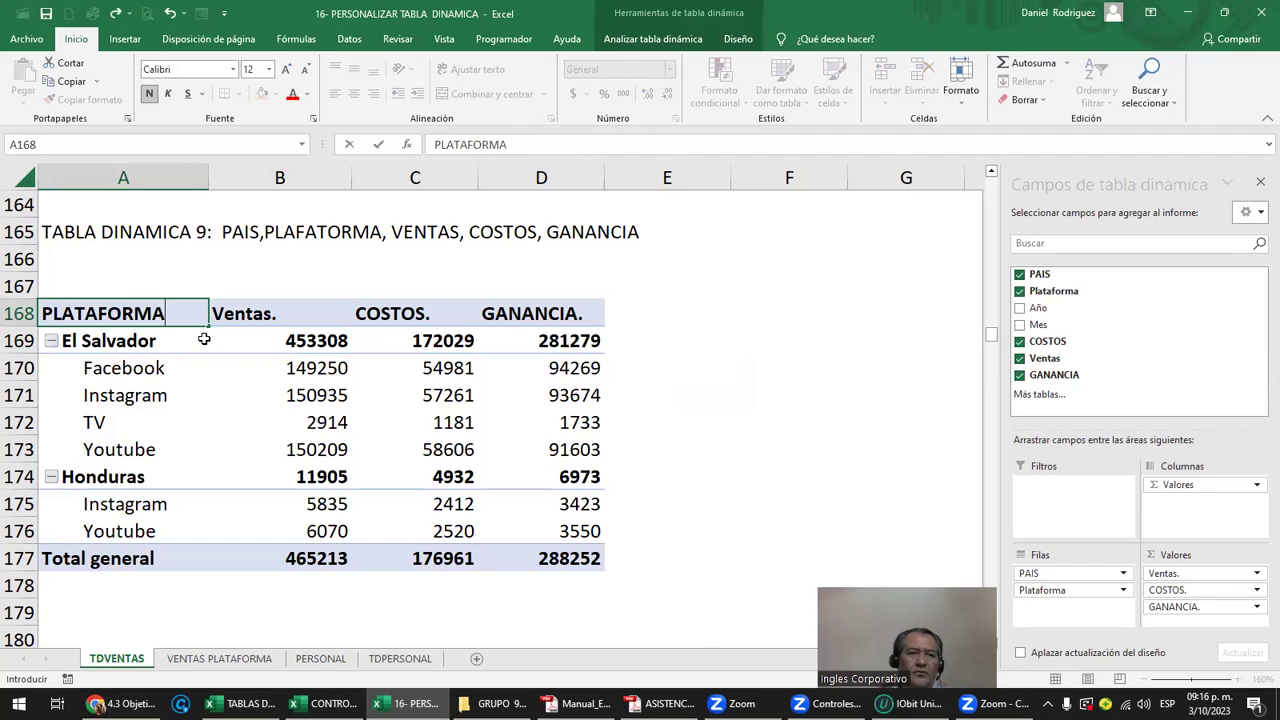
key("Escape")
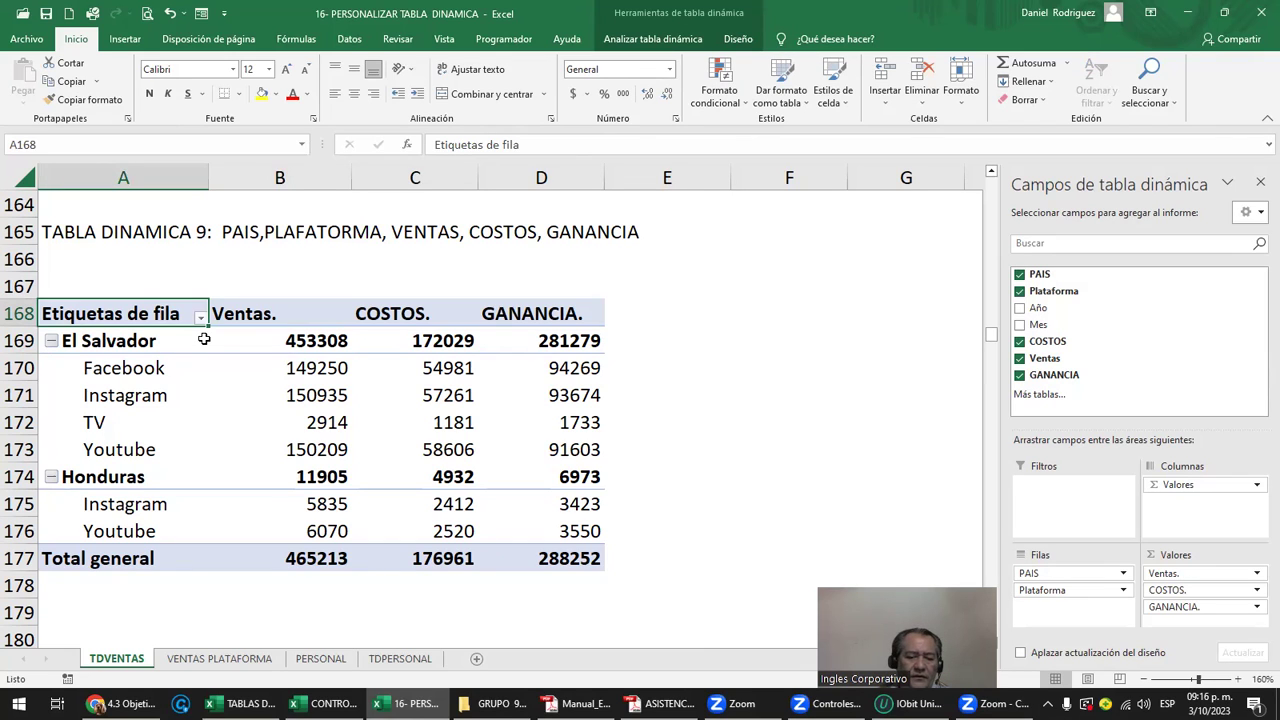
key("F2")
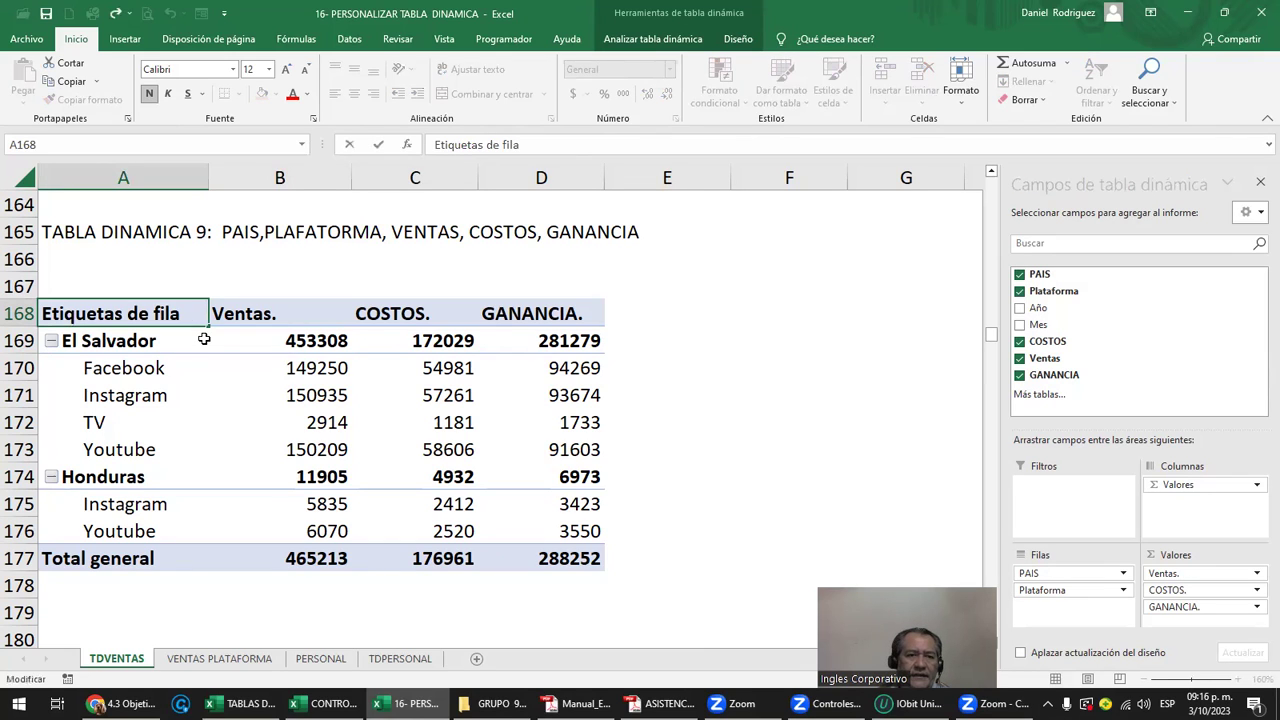
key("BackSpace")
key("BackSpace")
key("BackSpace")
key("BackSpace")
key("BackSpace")
key("BackSpace")
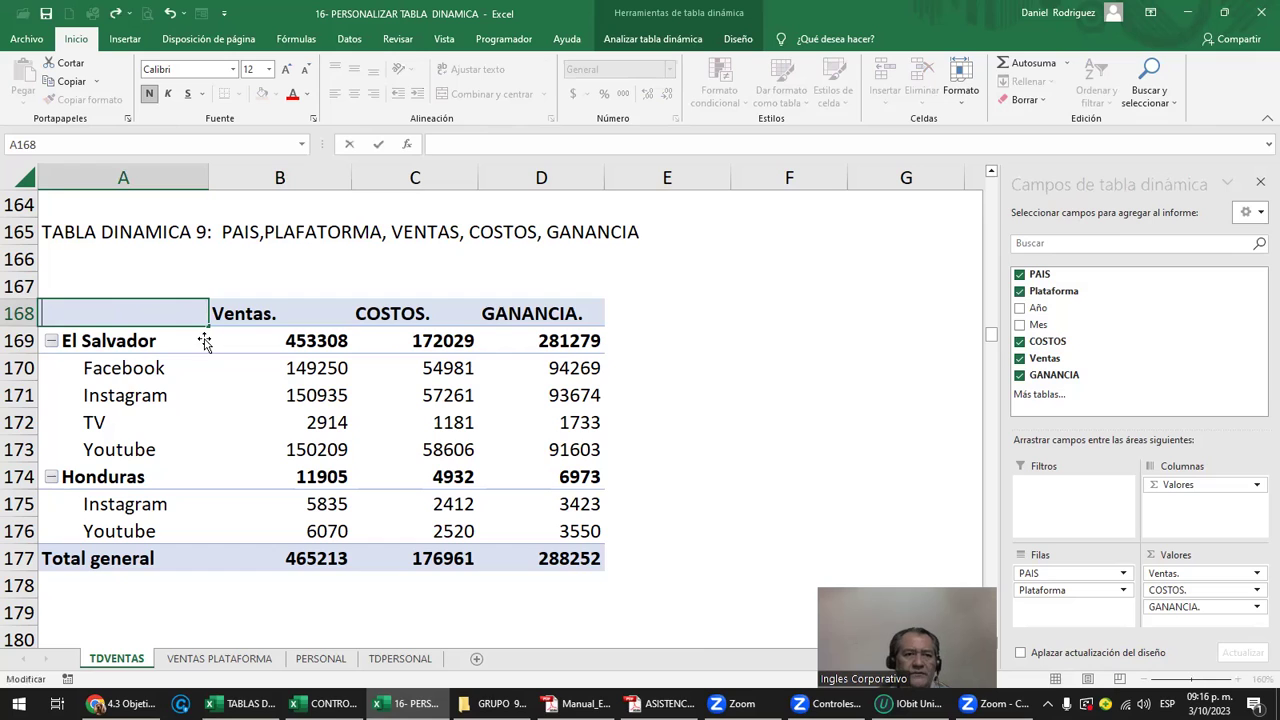
type(".")
key("Return")
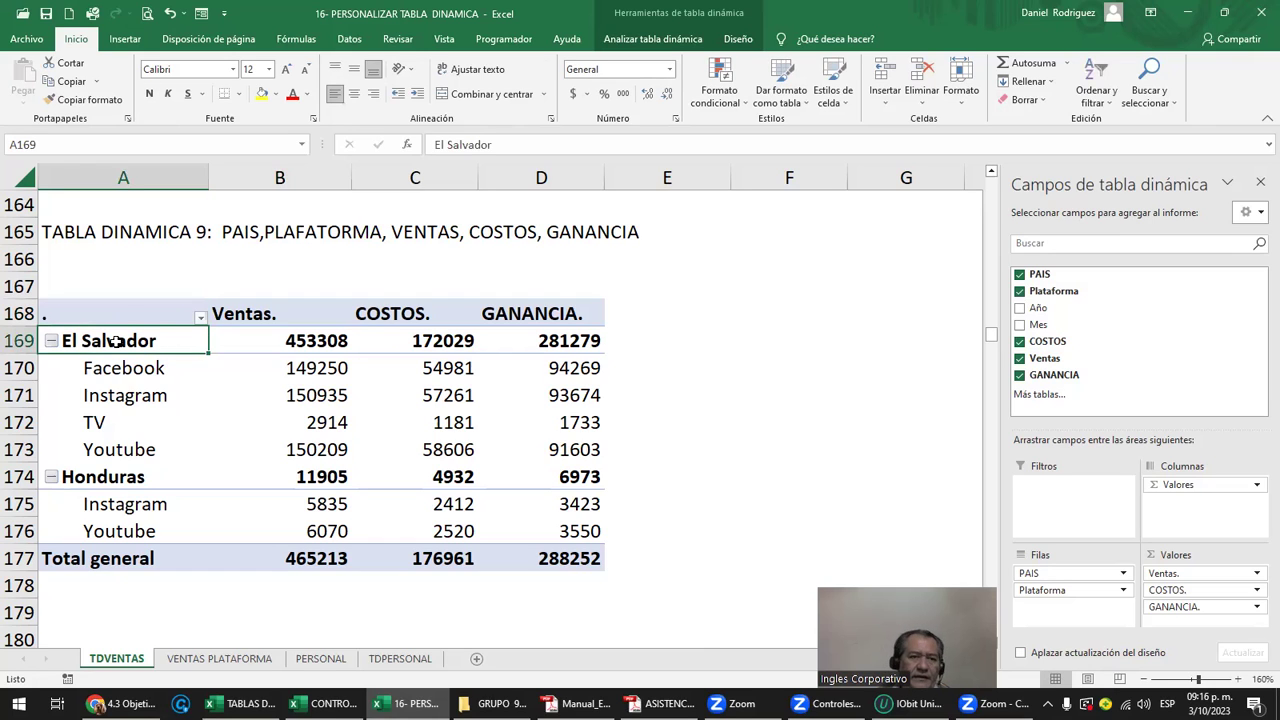
left_click(102, 313)
key("BackSpace")
type("PLATAFORMA")
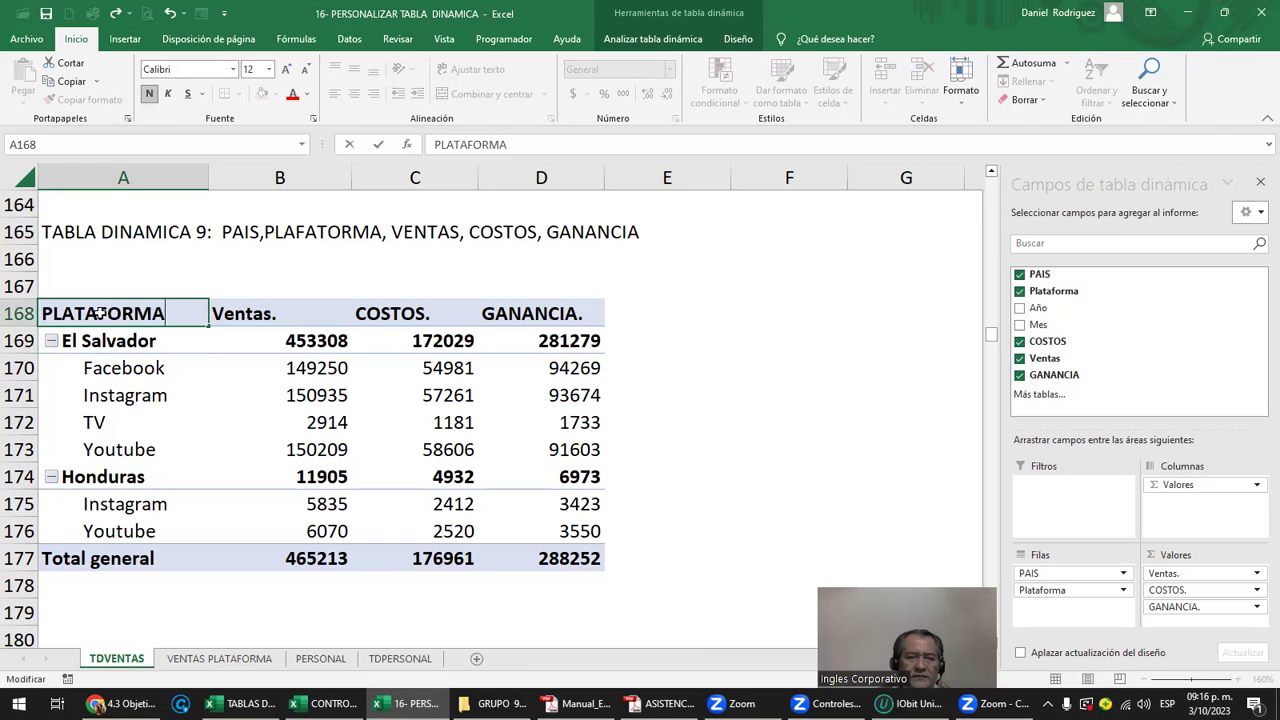
key("Return")
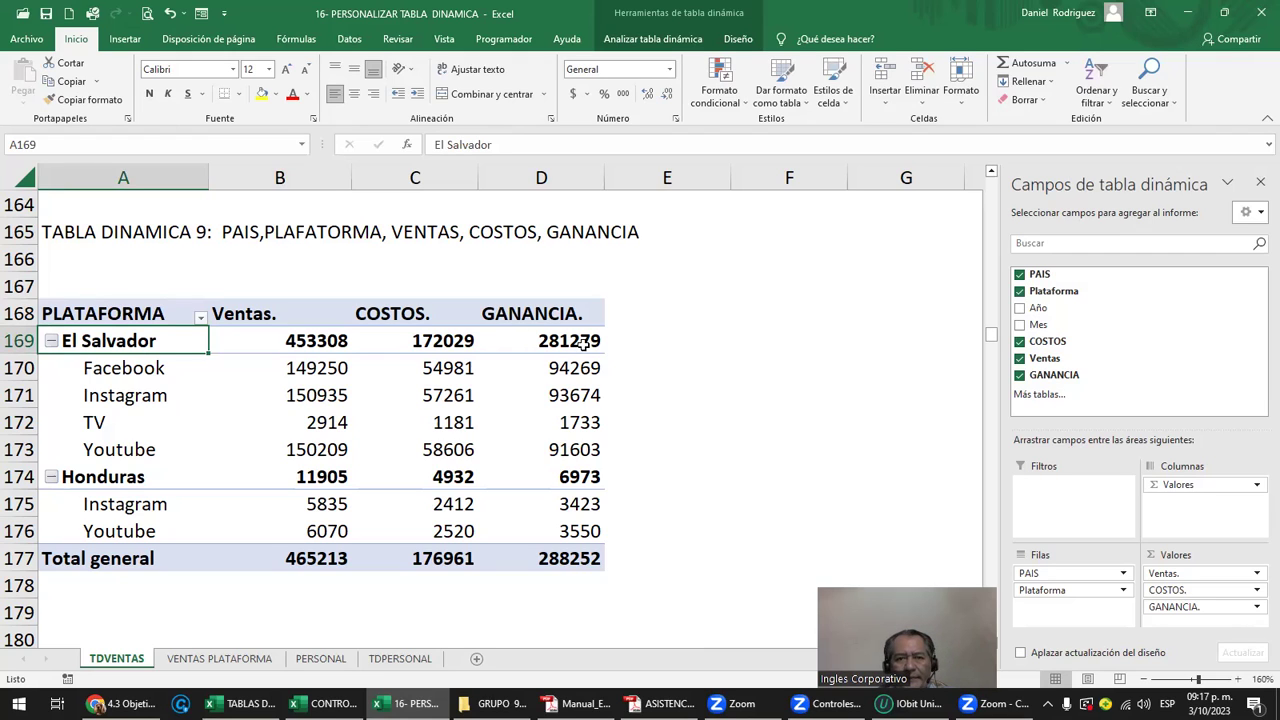
left_click_drag(556, 313, 557, 558)
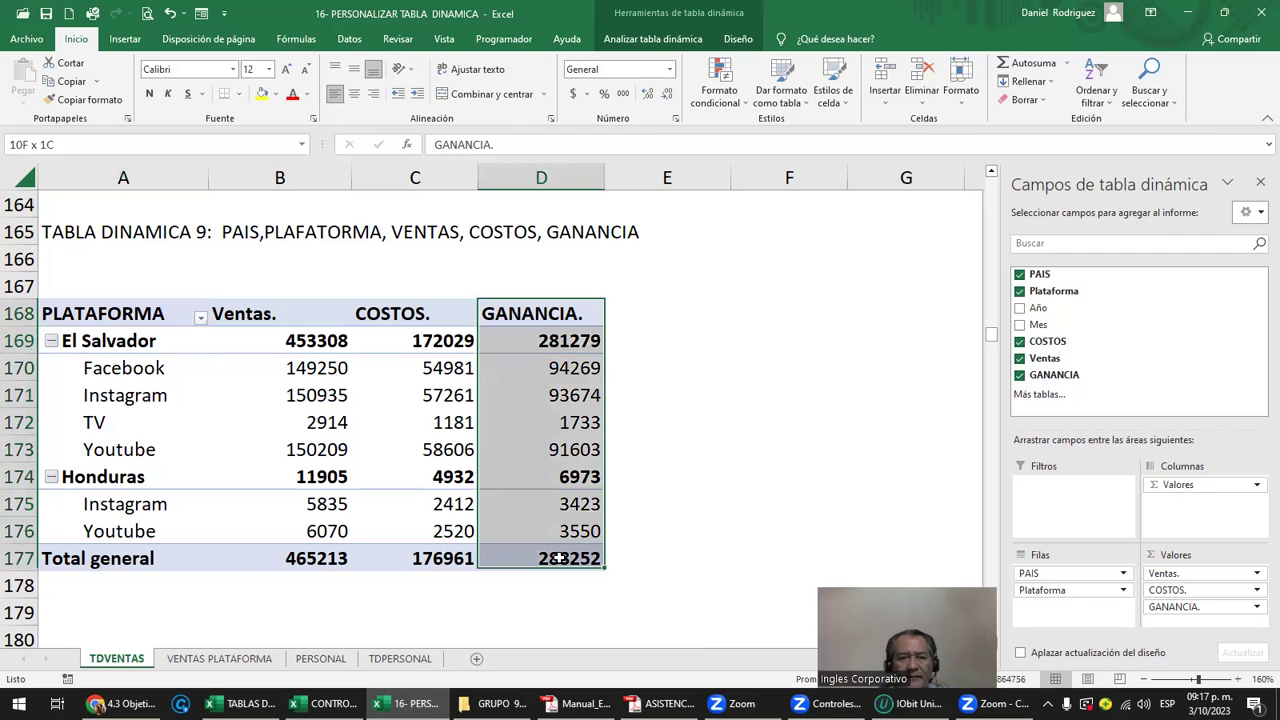
left_click(230, 662)
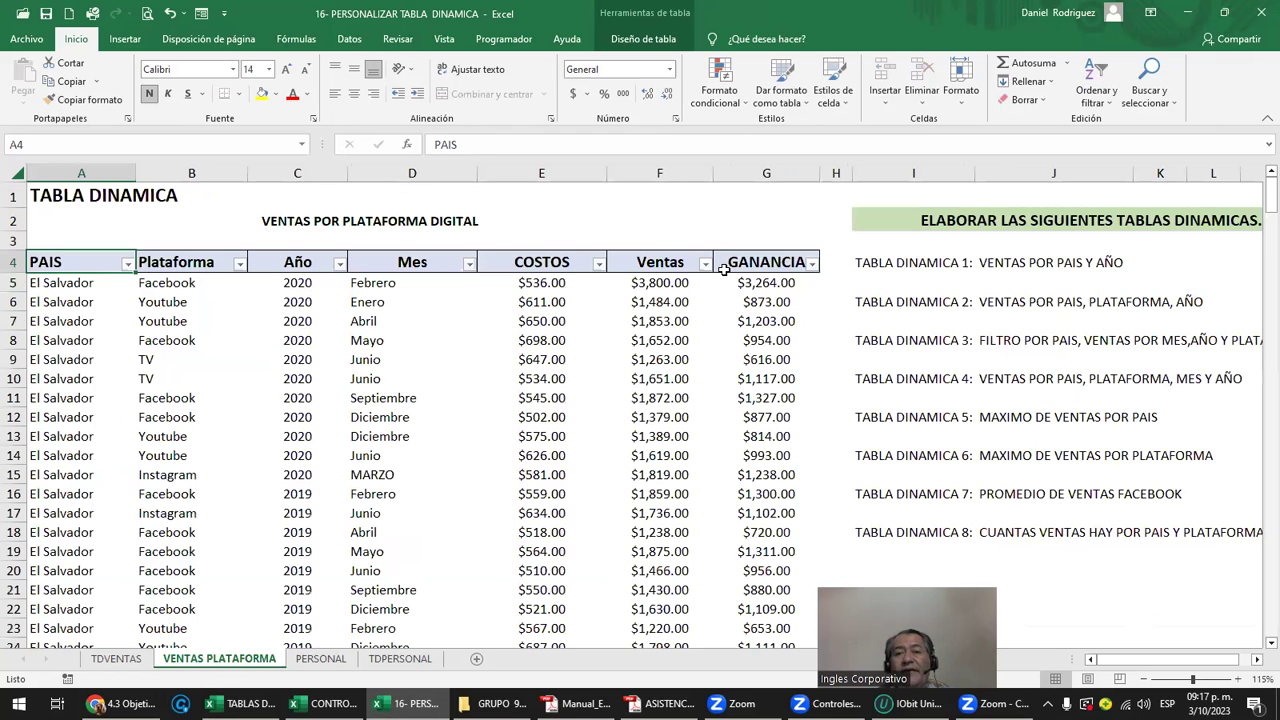
left_click(790, 170)
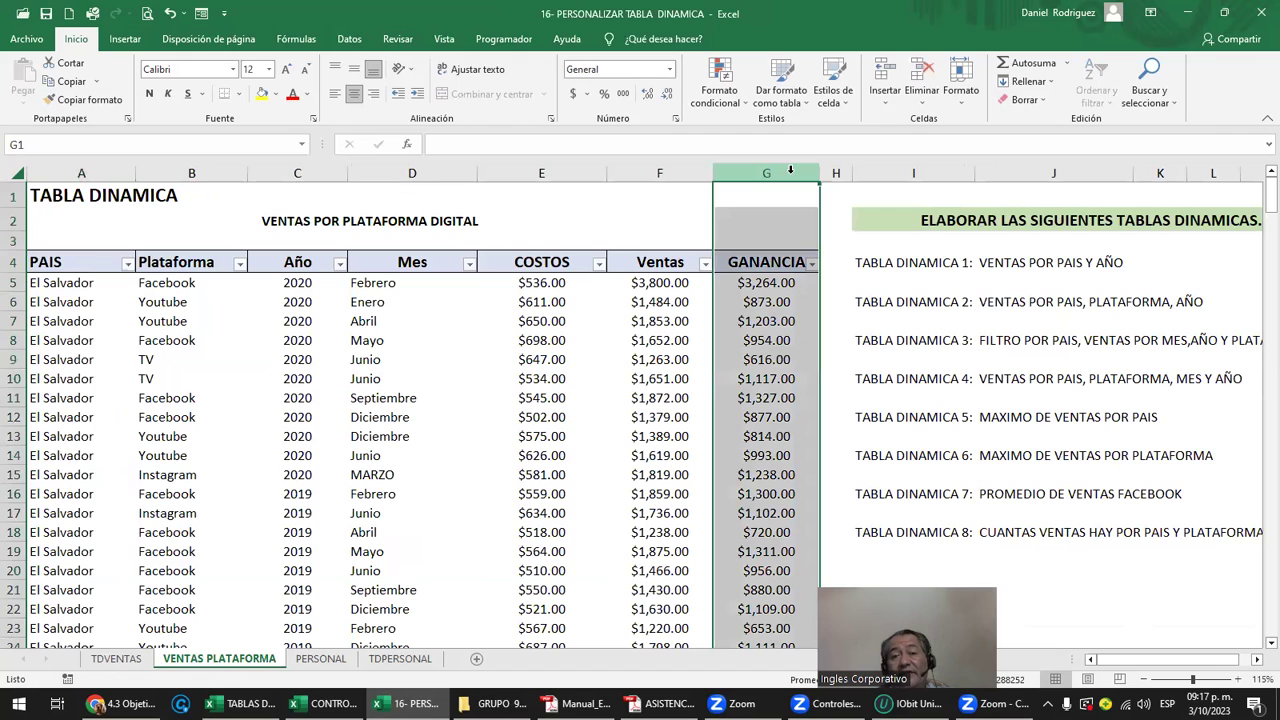
left_click(835, 270)
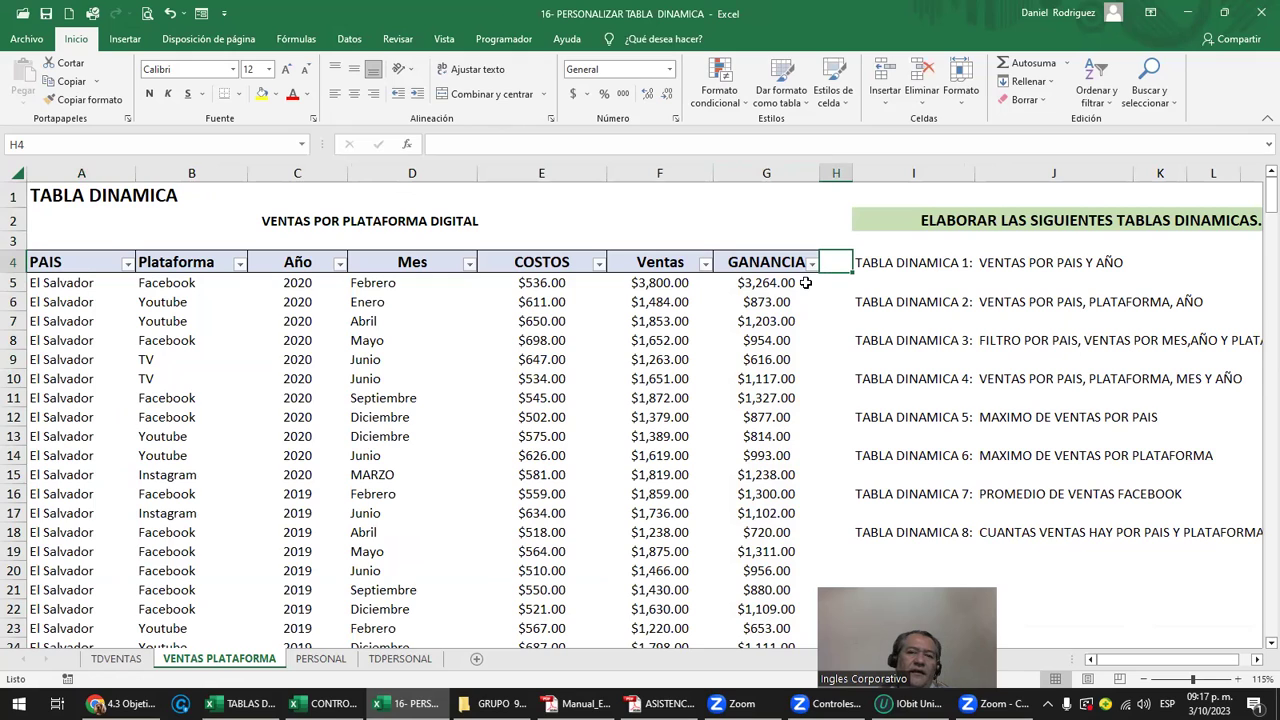
left_click(780, 170)
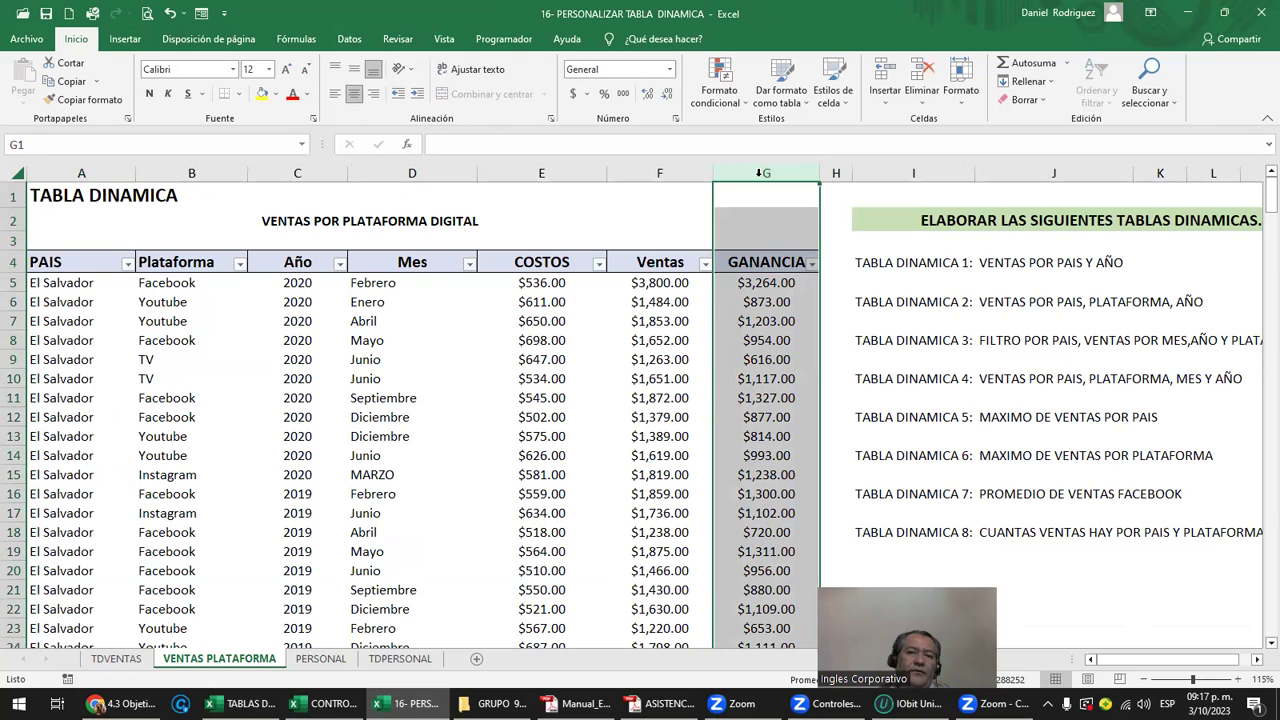
left_click(794, 173)
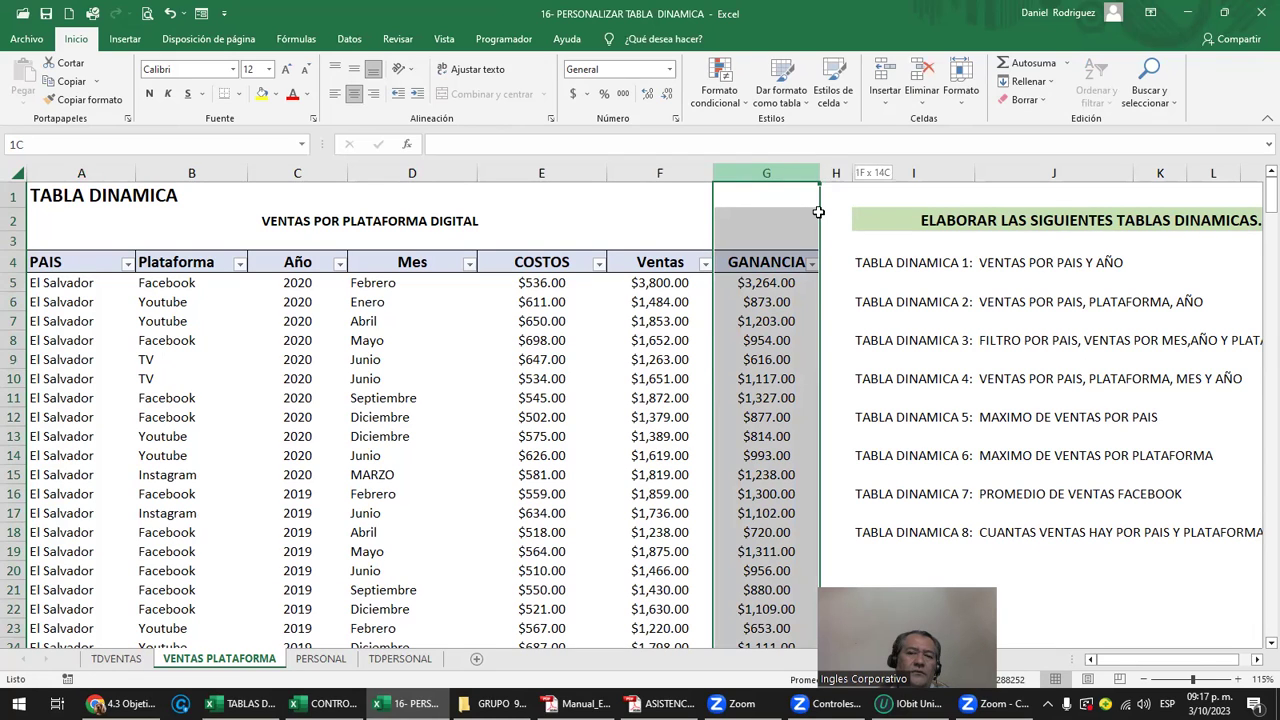
left_click(781, 284)
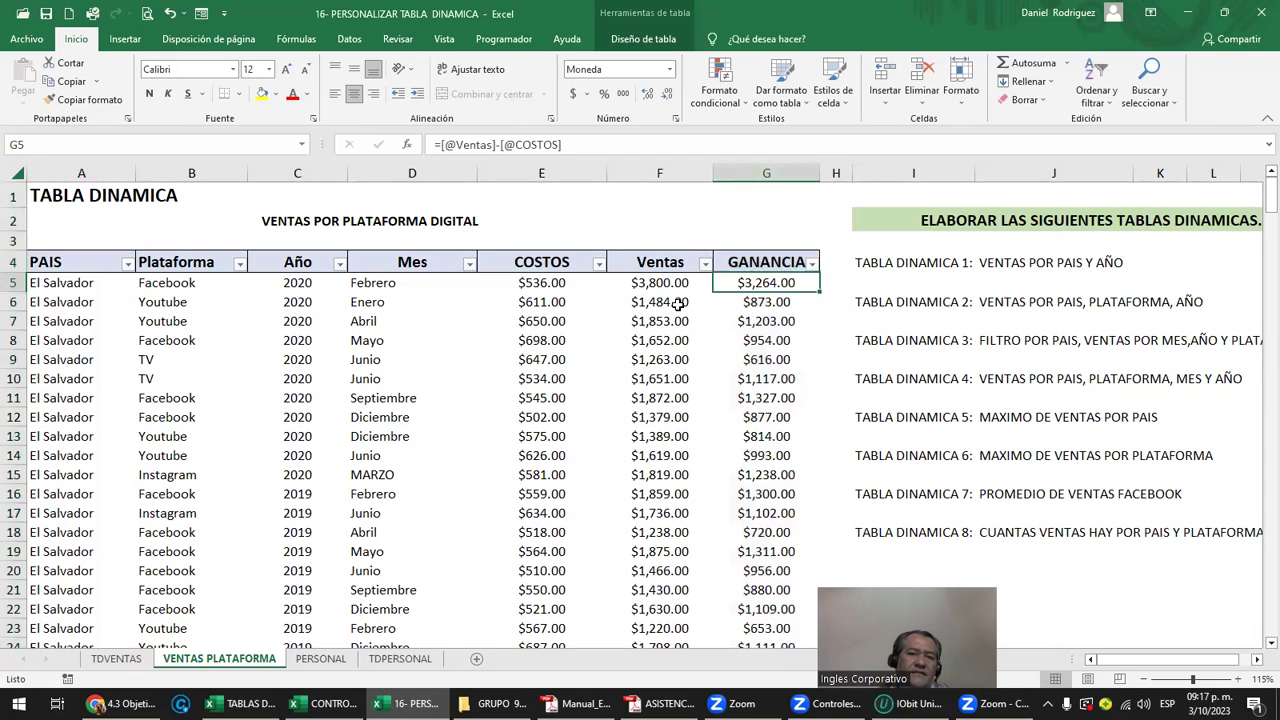
key("Left")
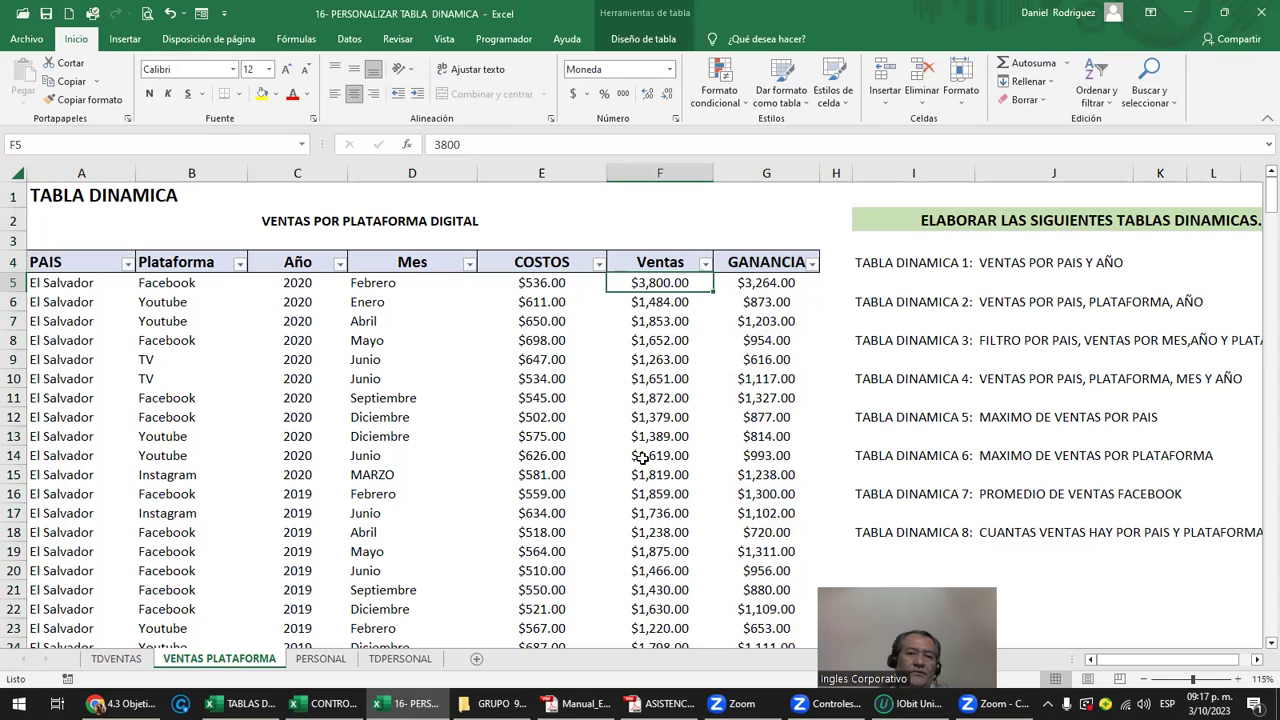
key("Left")
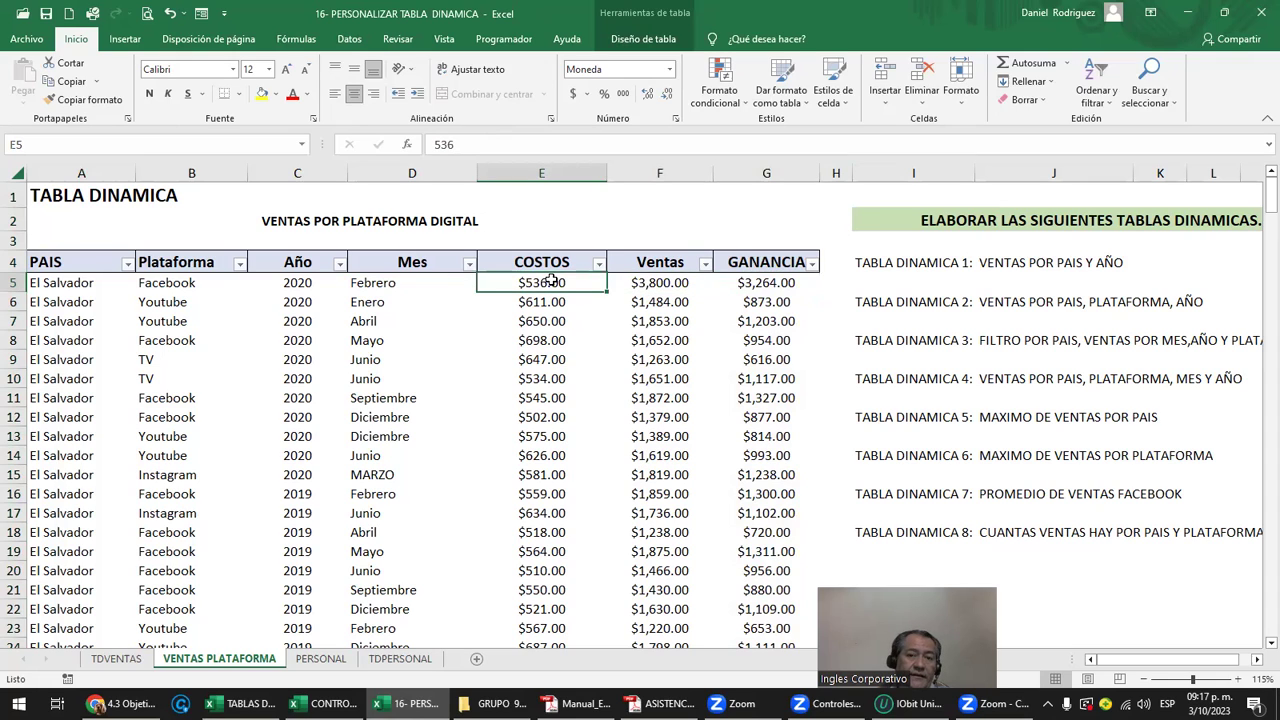
key("Right")
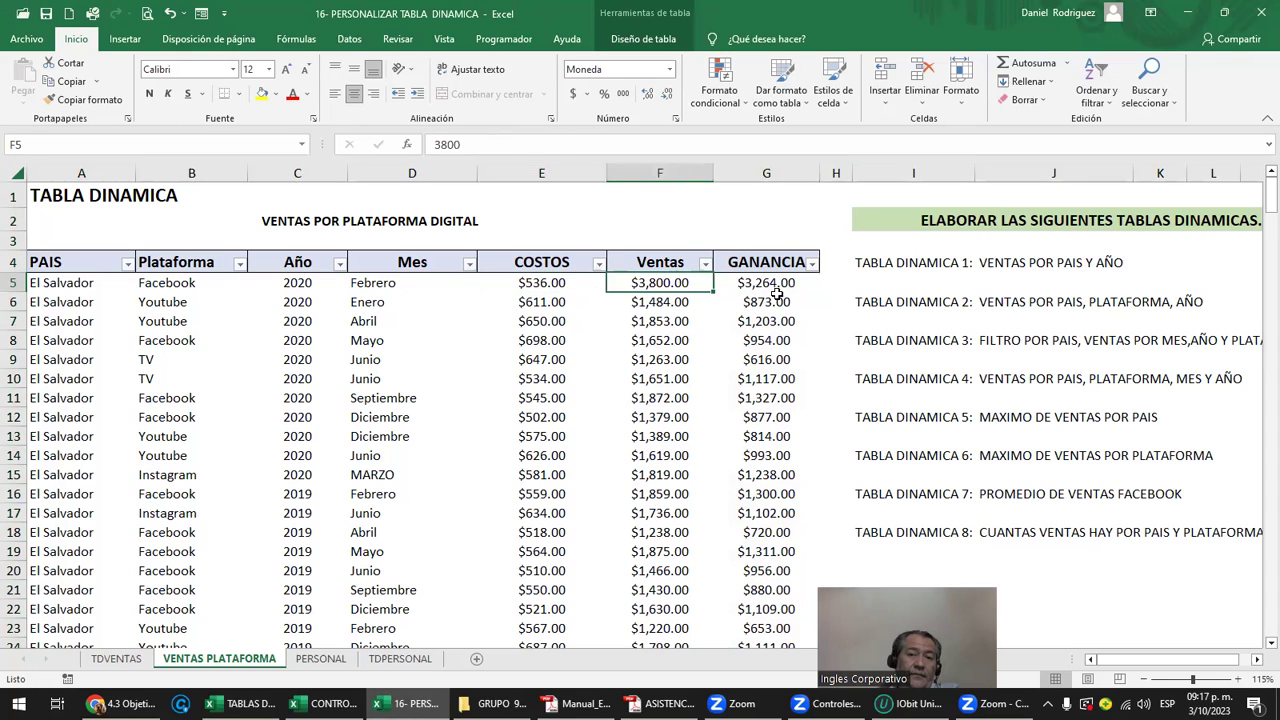
key("Right")
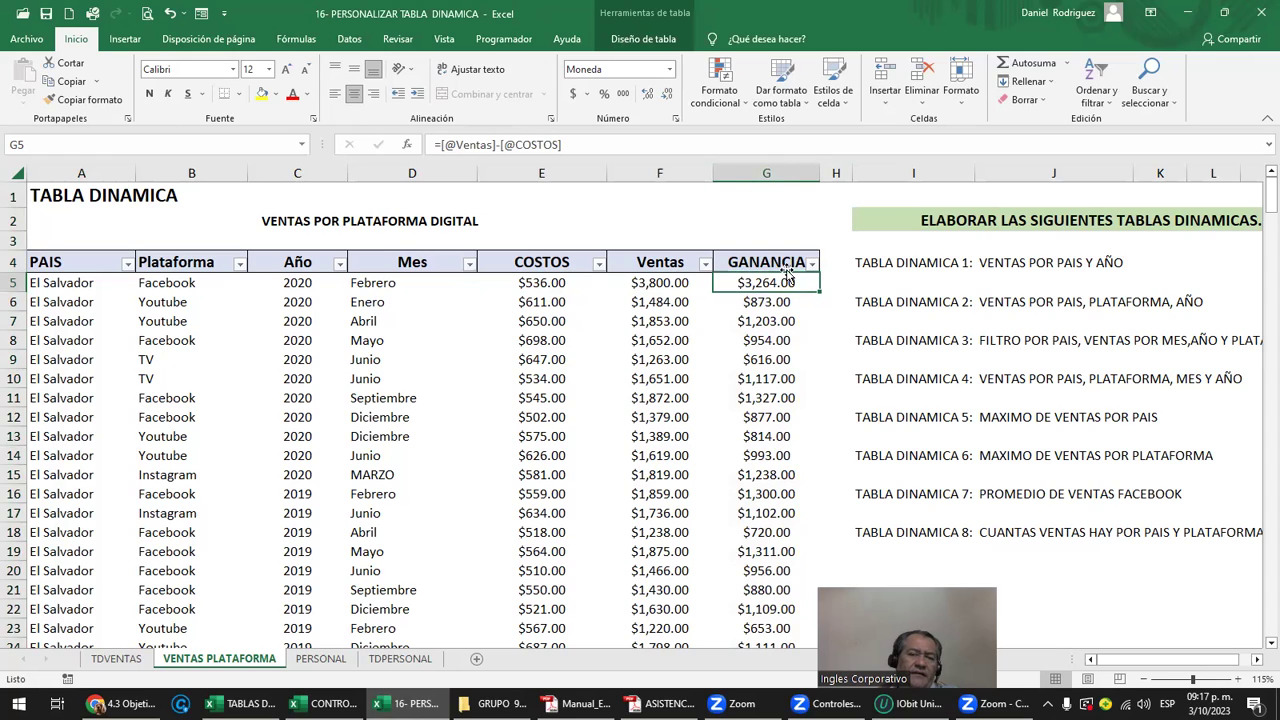
left_click(670, 284)
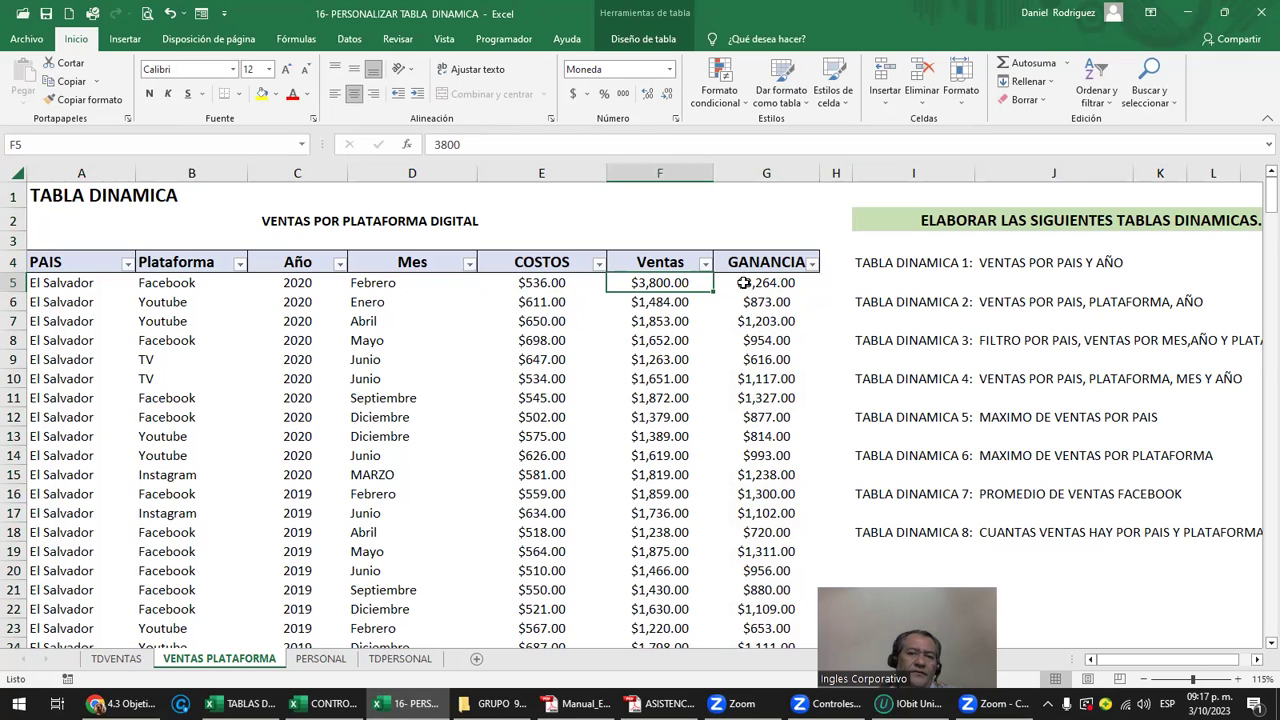
left_click(116, 660)
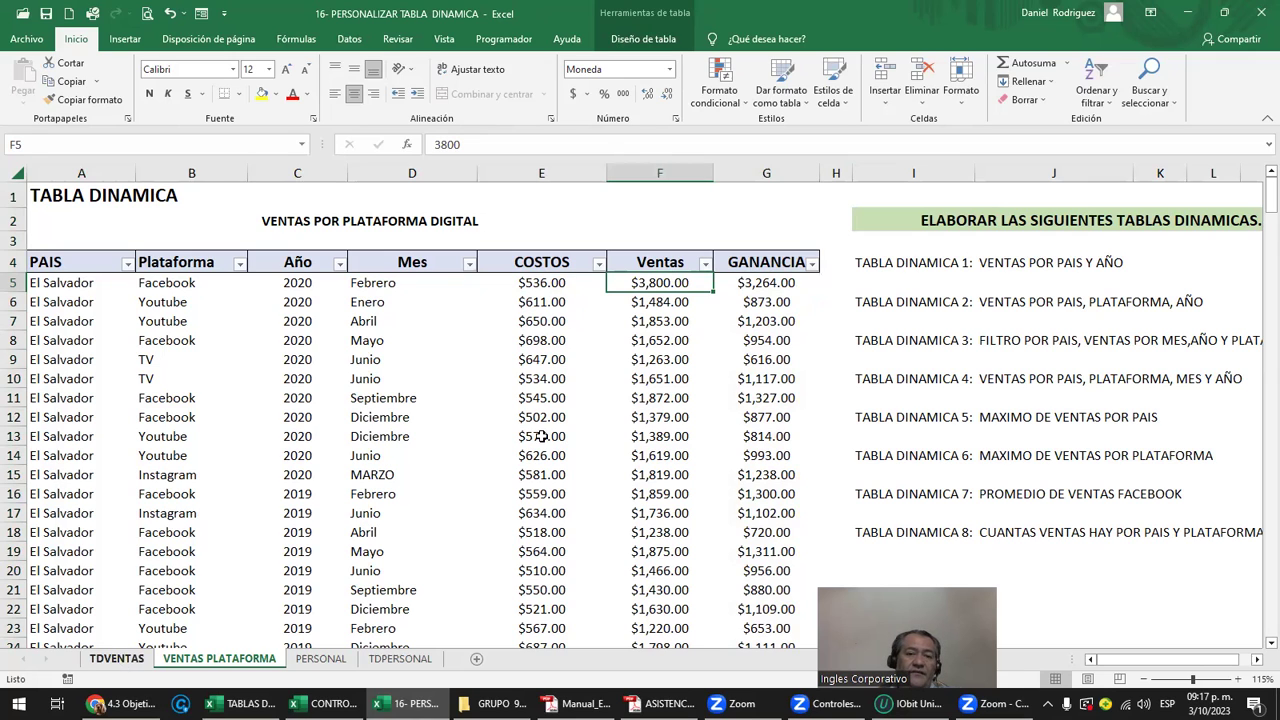
key("Down")
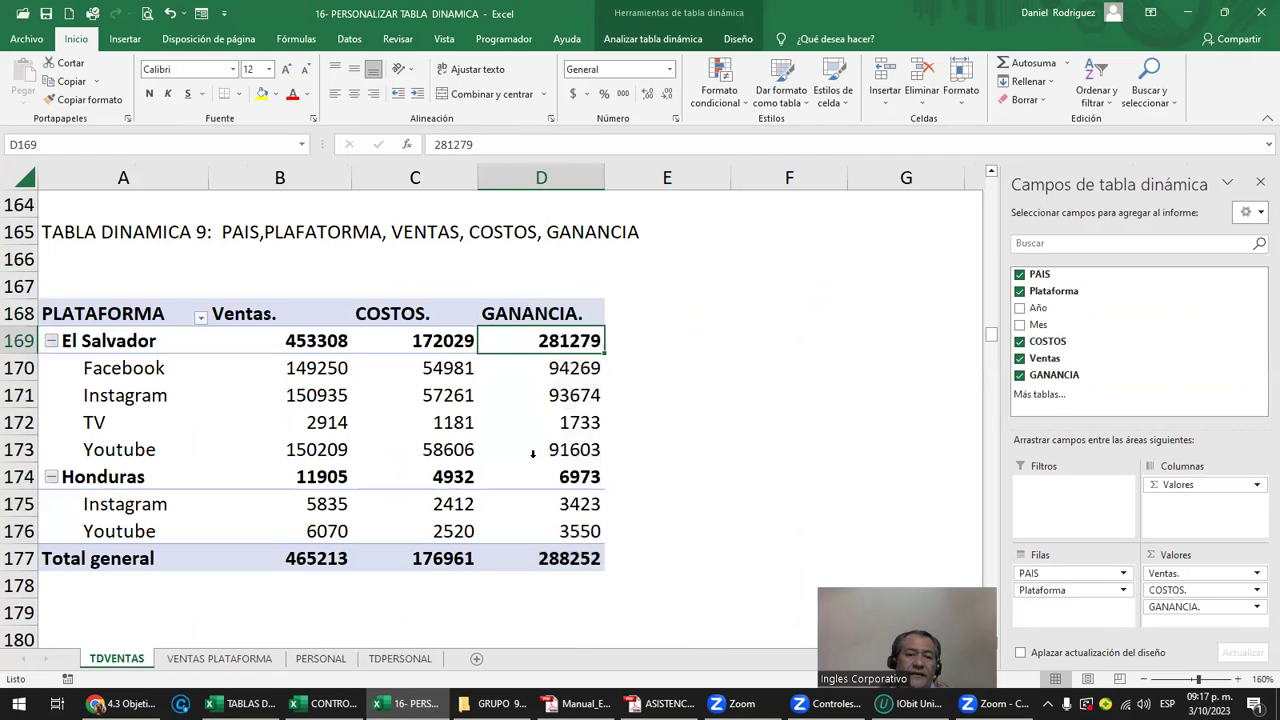
left_click(533, 453)
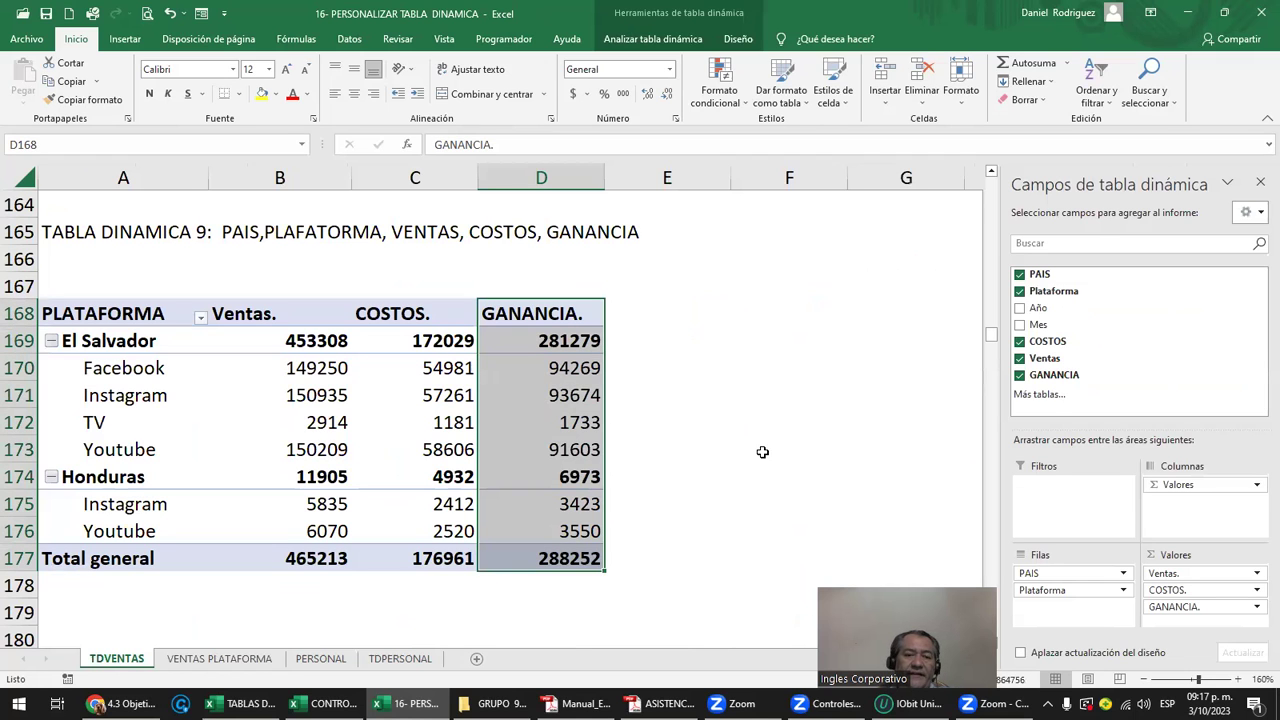
left_click(218, 659)
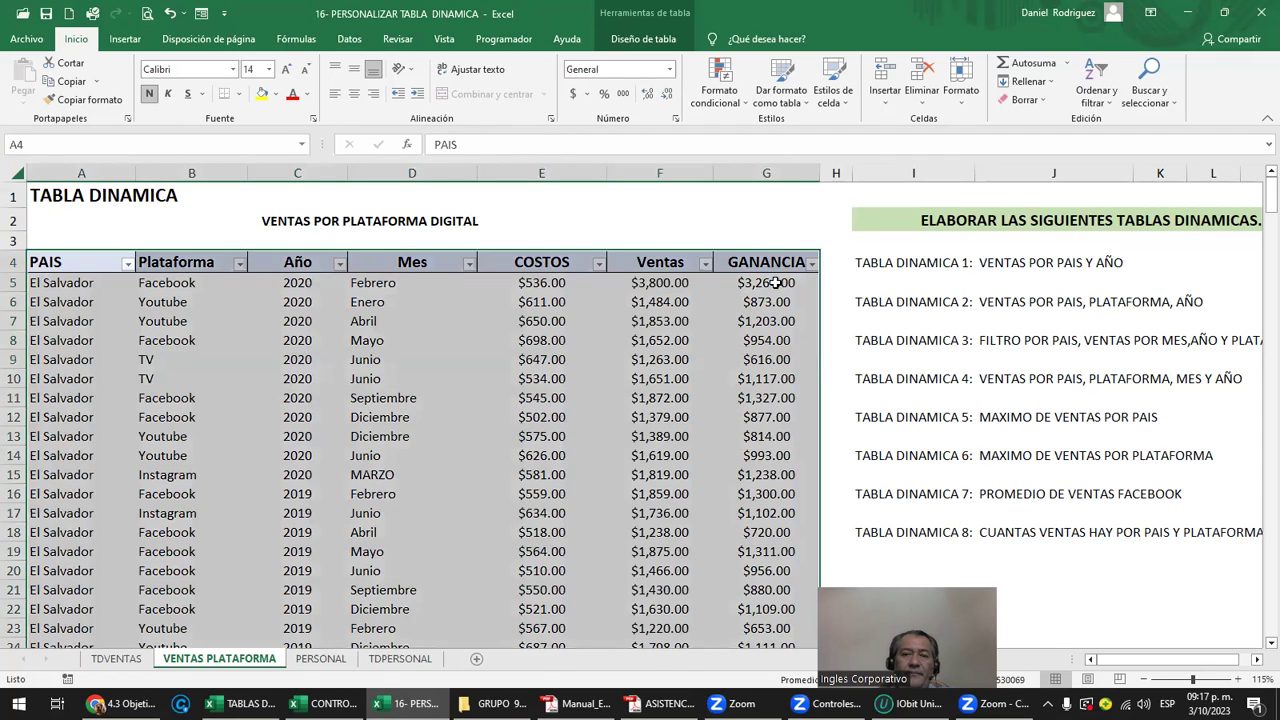
left_click(768, 301)
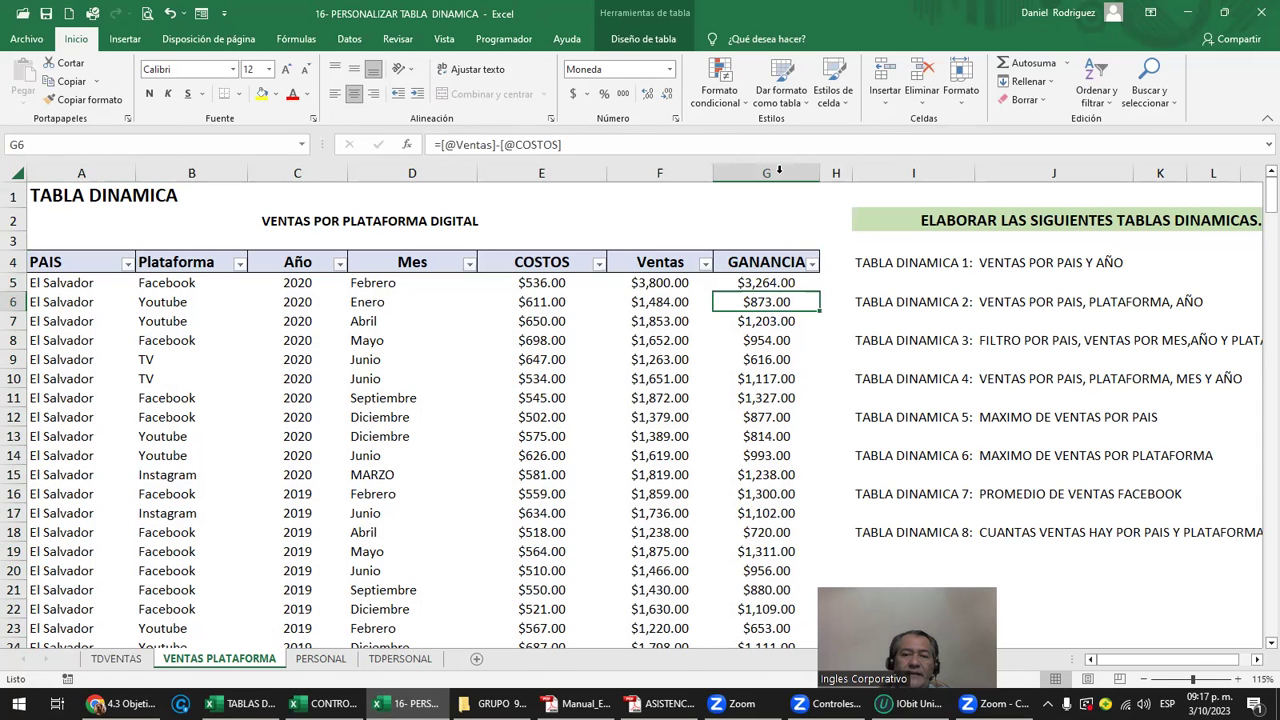
left_click(779, 172)
Delete the GANANCIA column from the source data and refresh the pivot table.
right_click(782, 178)
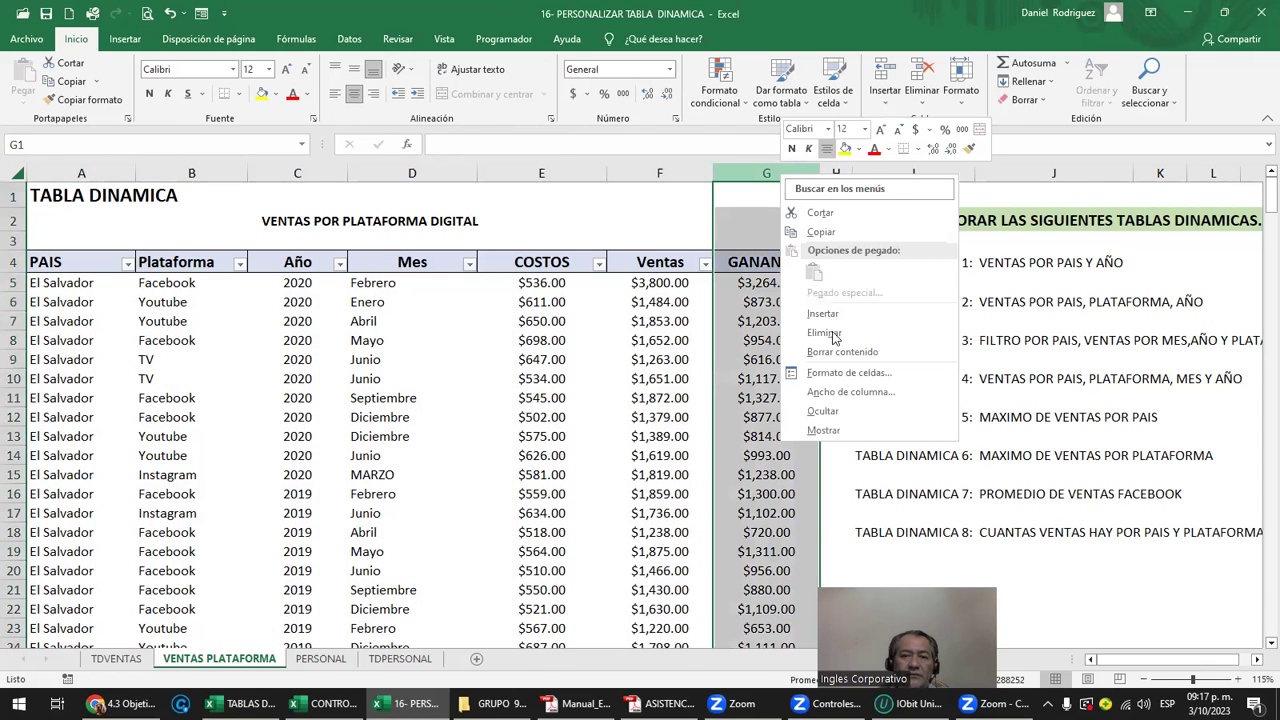
left_click(826, 333)
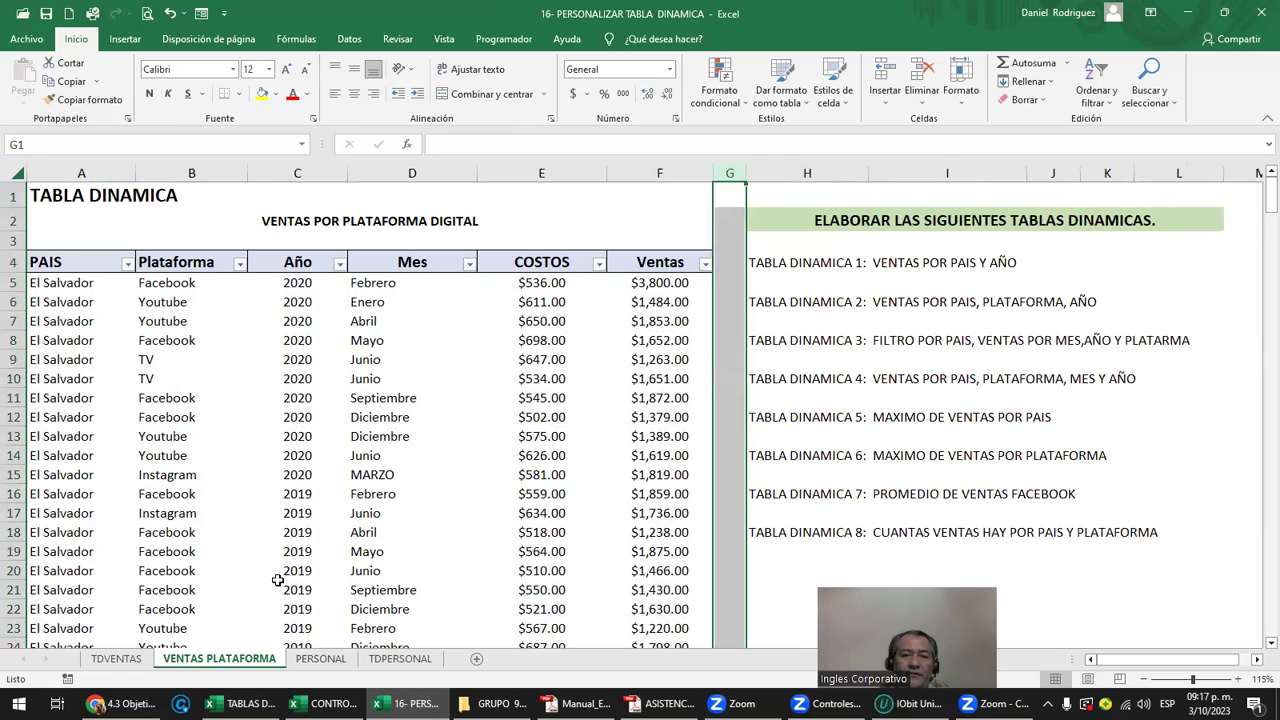
key("ctrl+Page_Up")
left_click(437, 316)
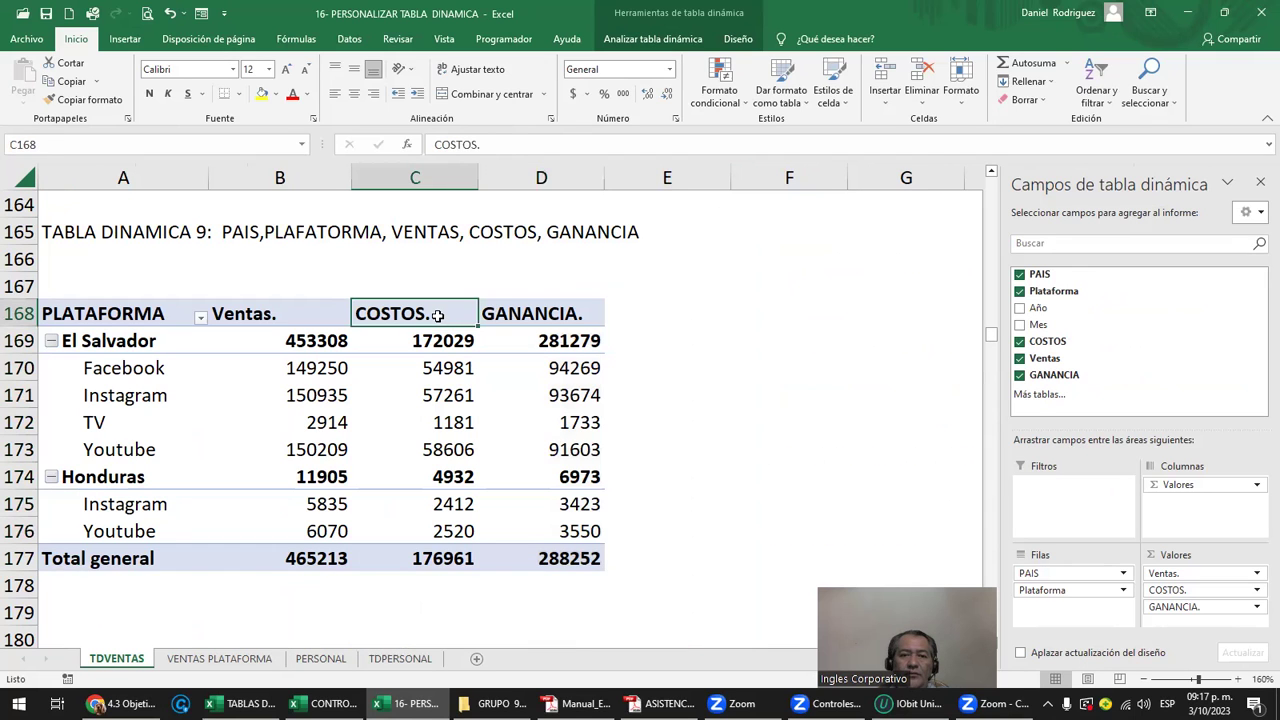
right_click(437, 316)
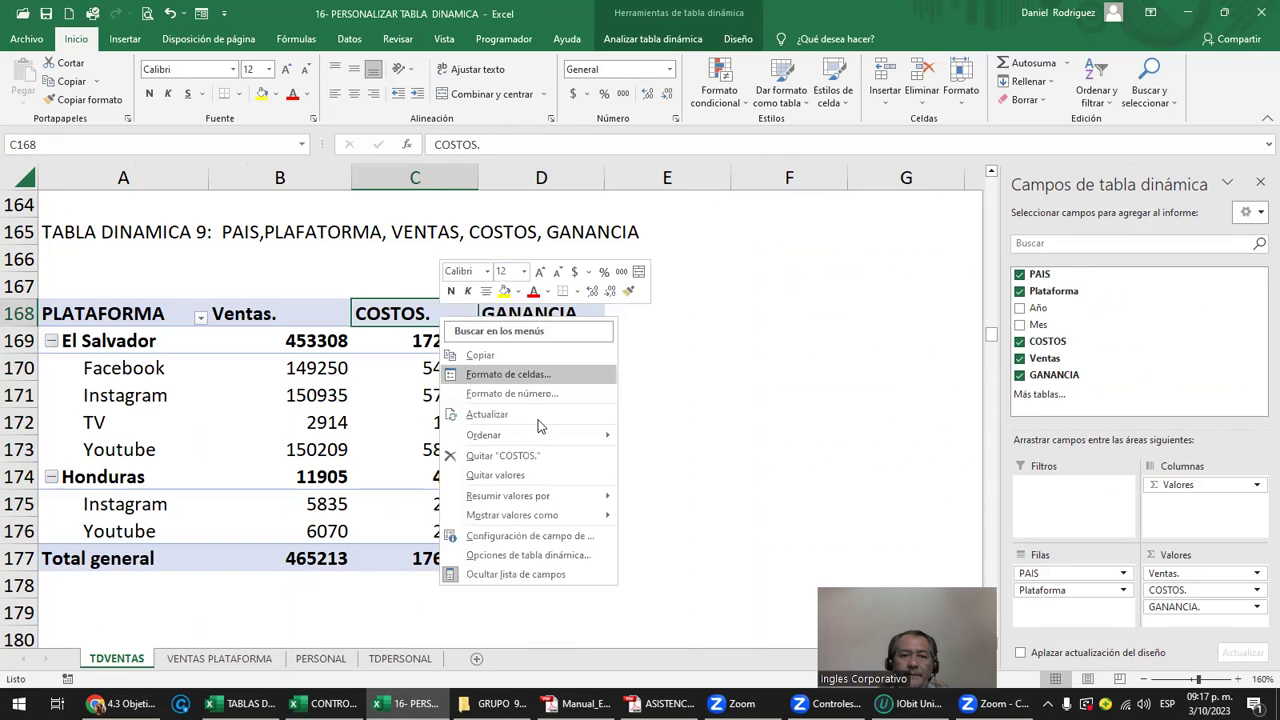
left_click(536, 415)
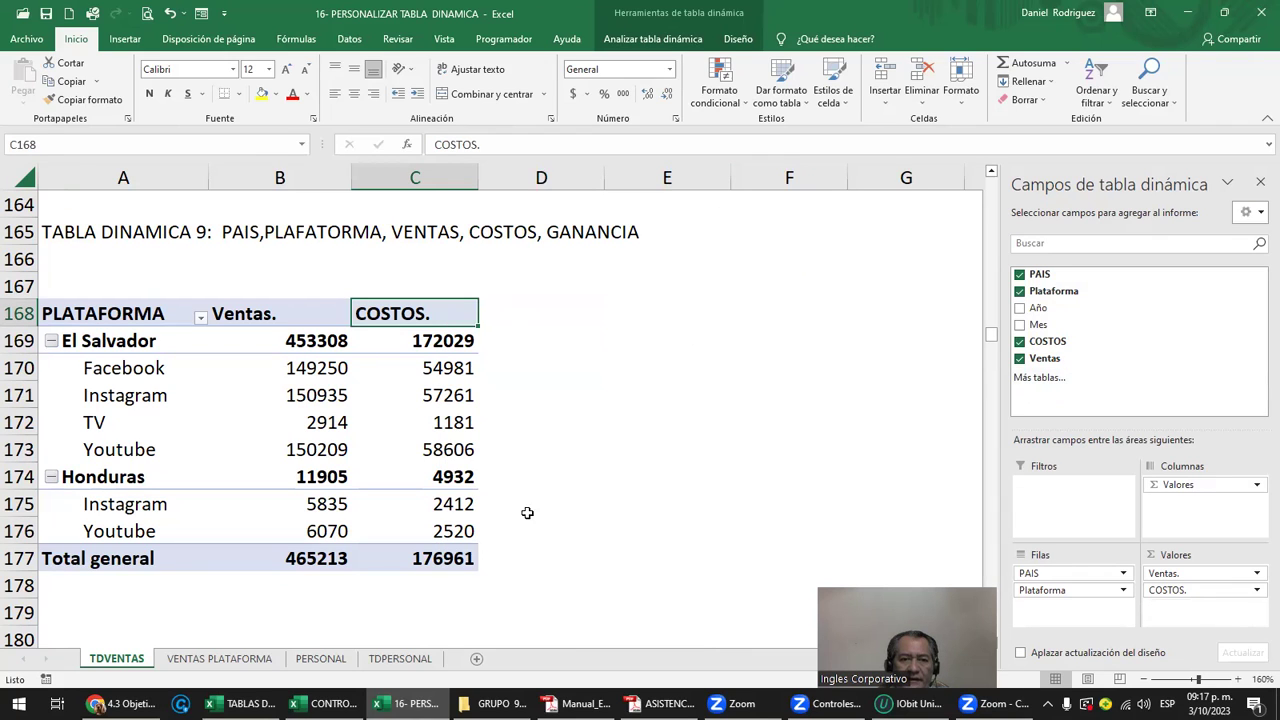
Select the pivot range A168:C177 to show the PivotTable Fields pane.
left_click_drag(540, 313, 523, 551)
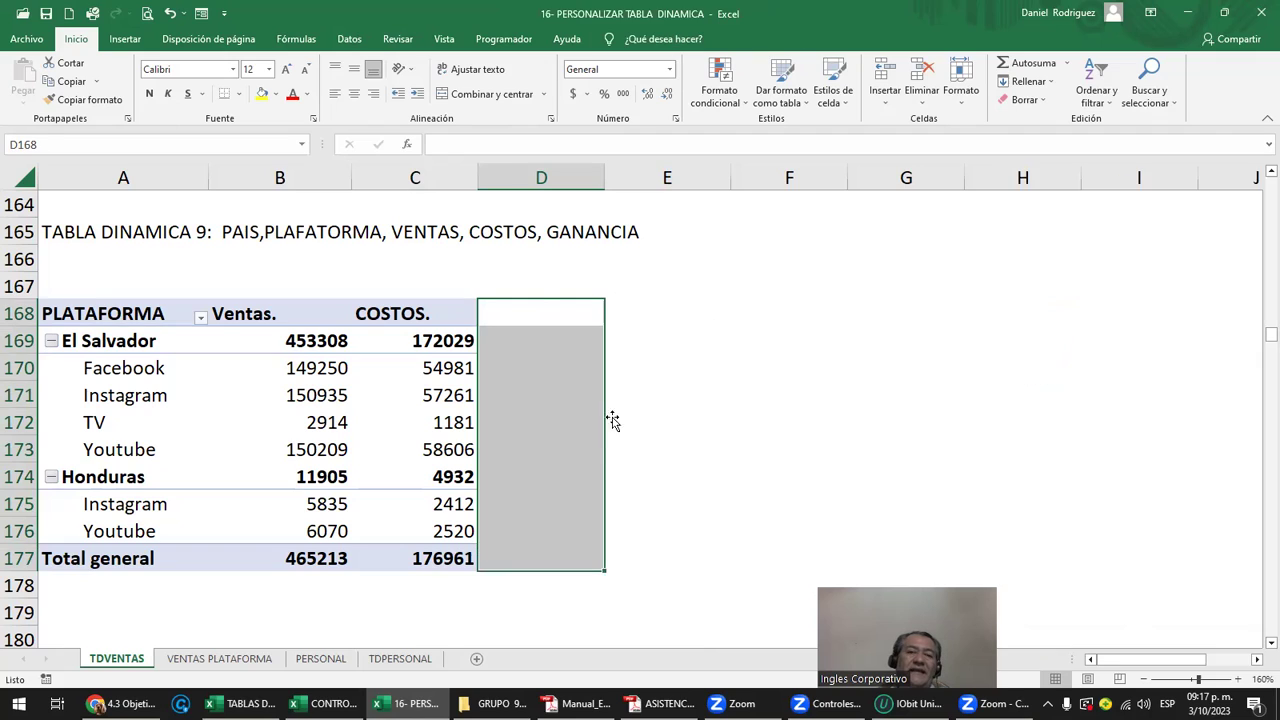
left_click(710, 331)
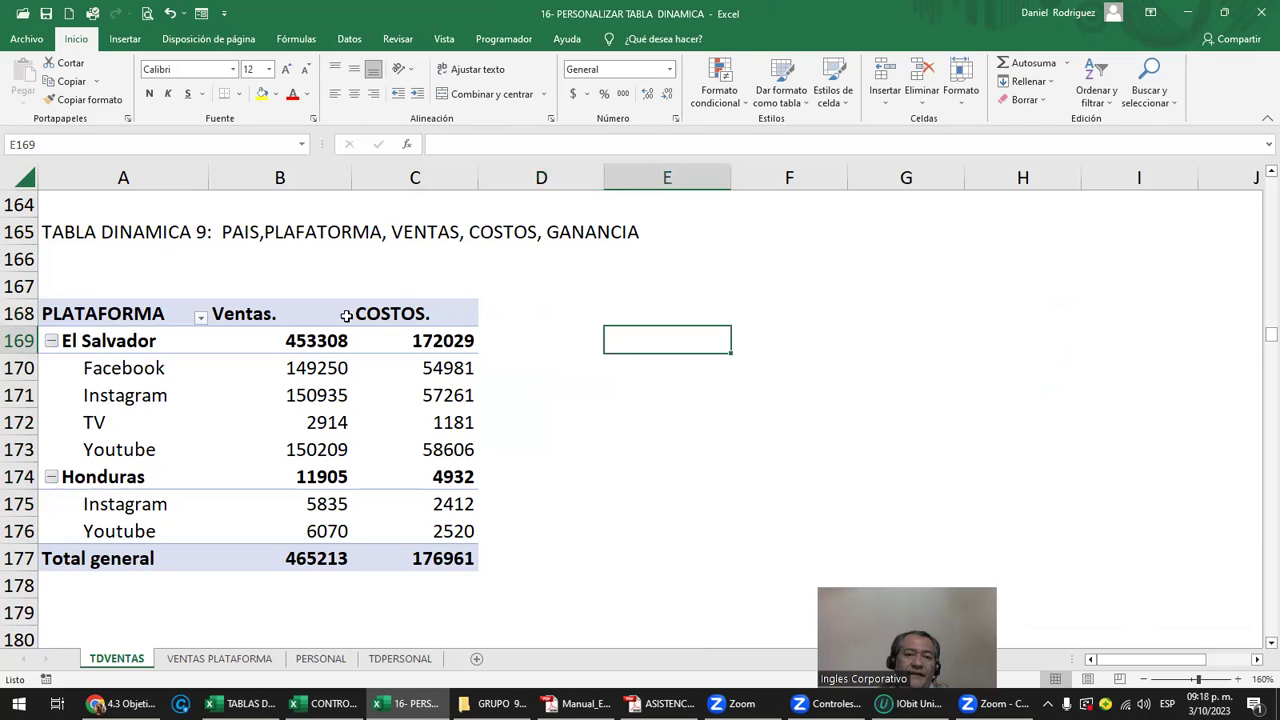
left_click_drag(143, 311, 440, 562)
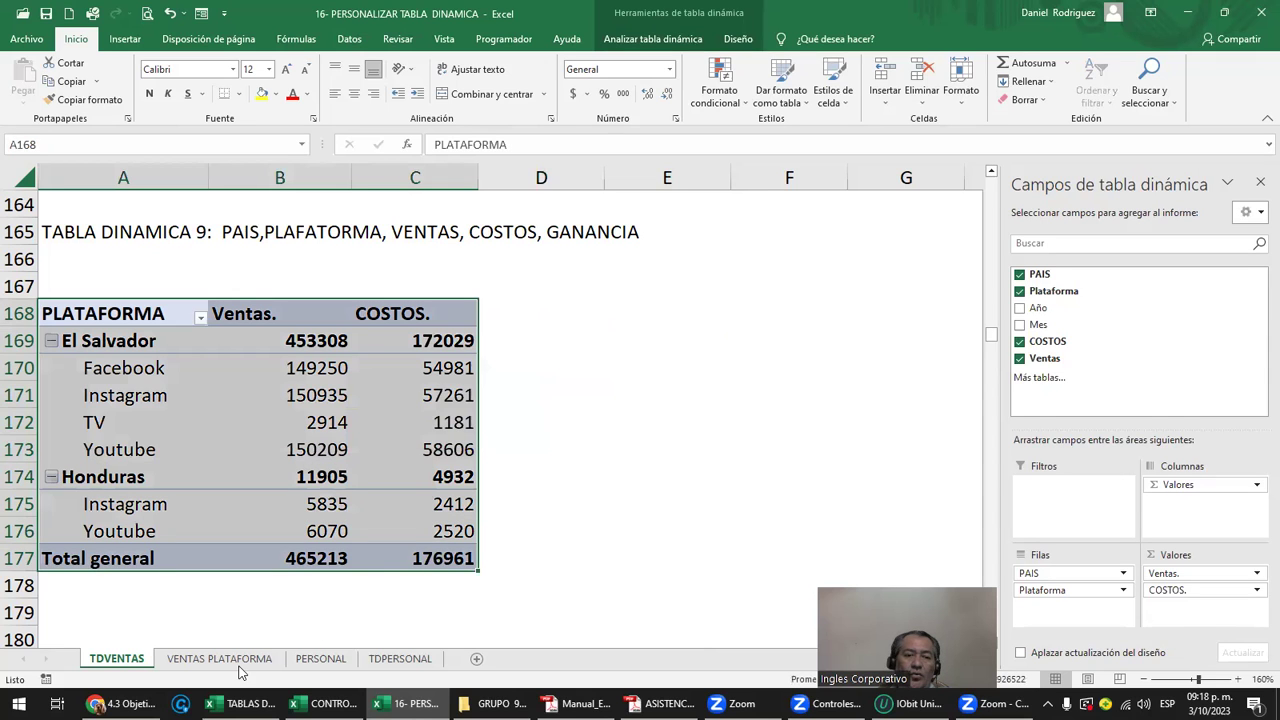
Widen column G on VENTAS PLATAFORMA, then select the COSTOS. header in the TDVENTAS pivot table.
key("ctrl+Page_Down")
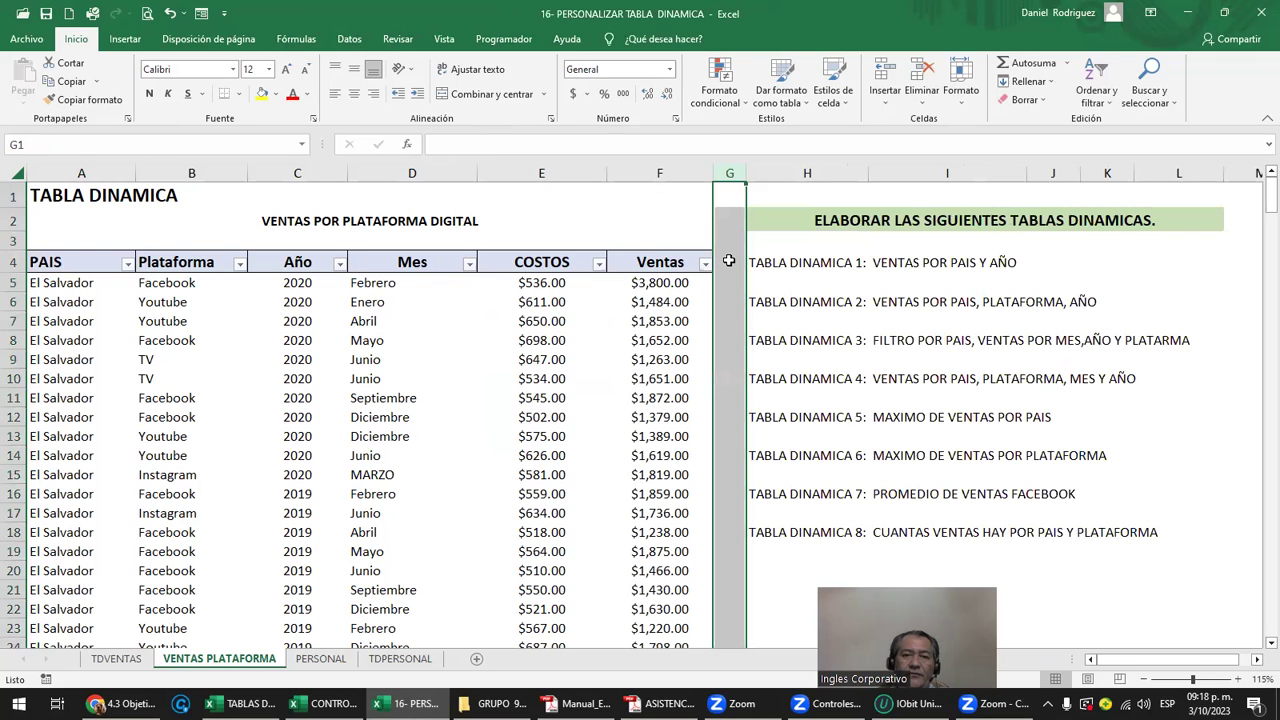
left_click_drag(763, 179, 781, 179)
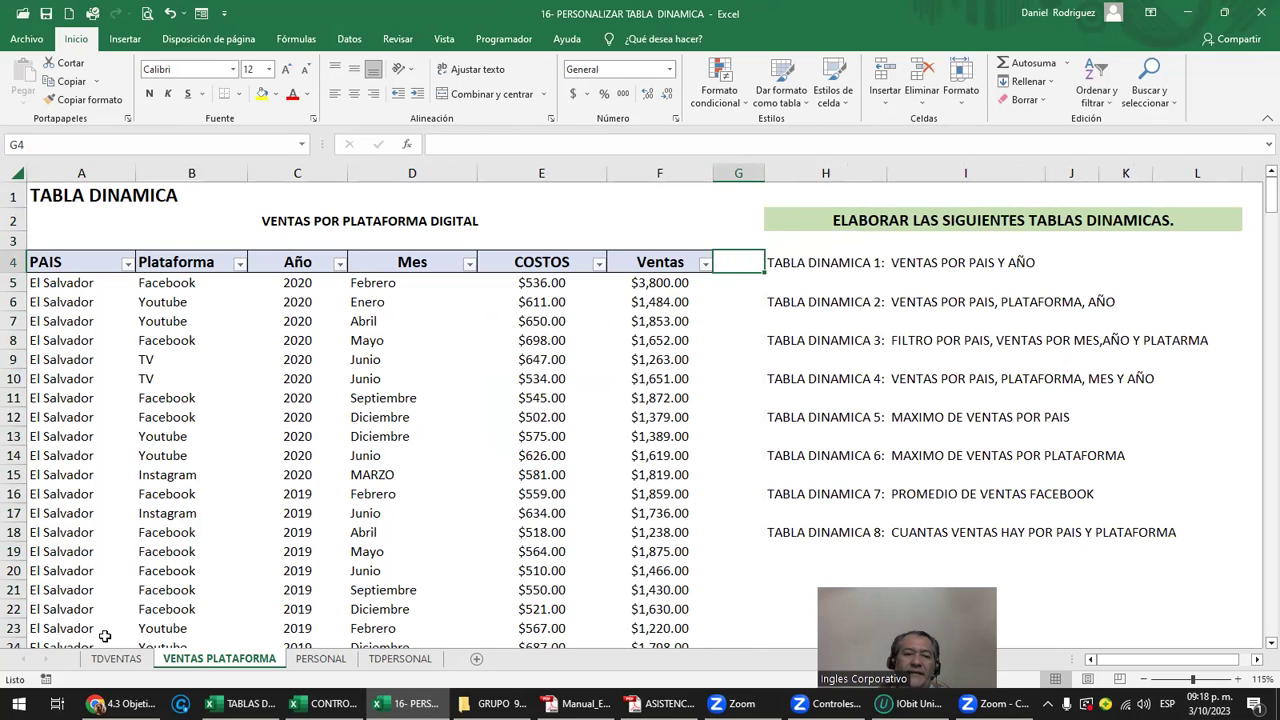
key("ctrl+Page_Up")
left_click(543, 369)
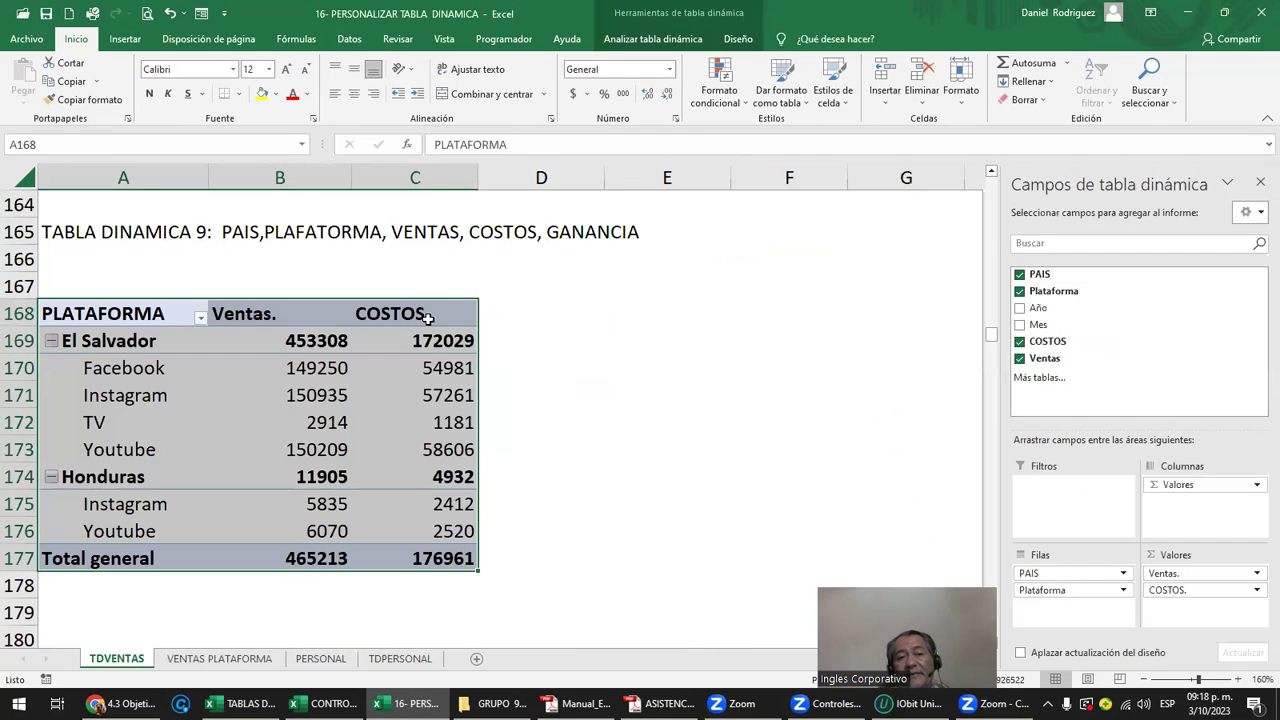
left_click(420, 313)
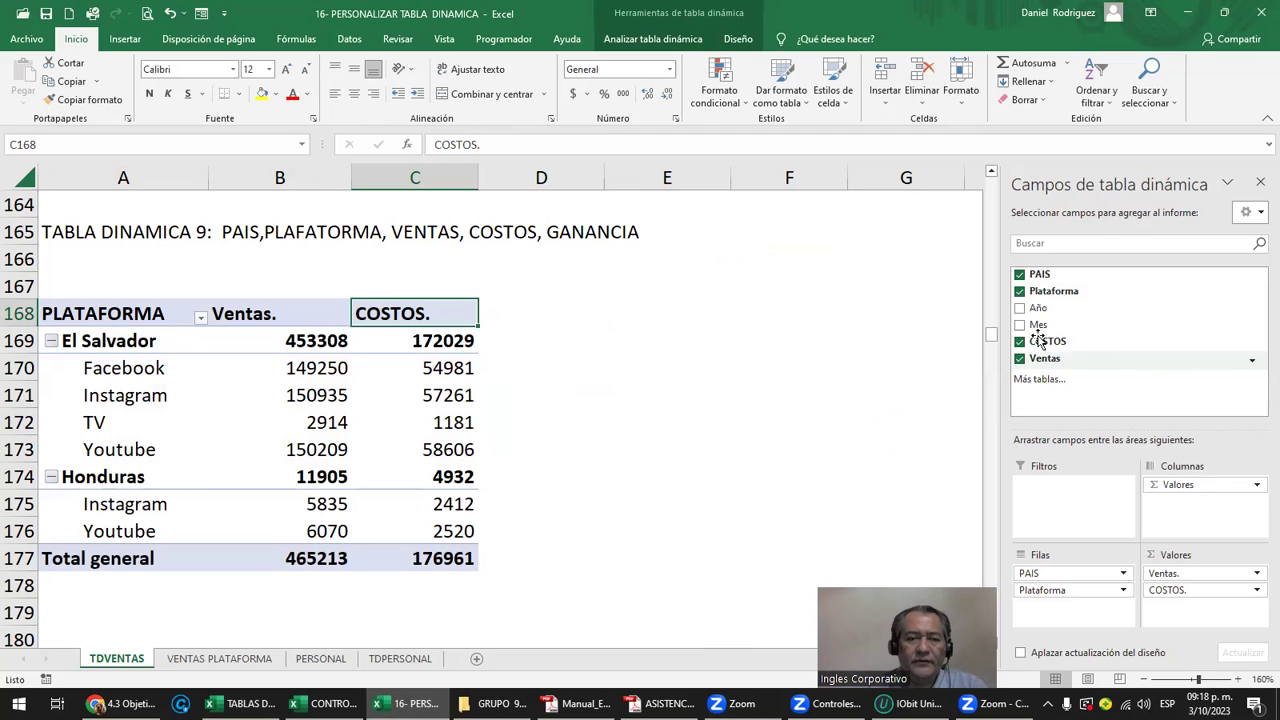
left_click(522, 315)
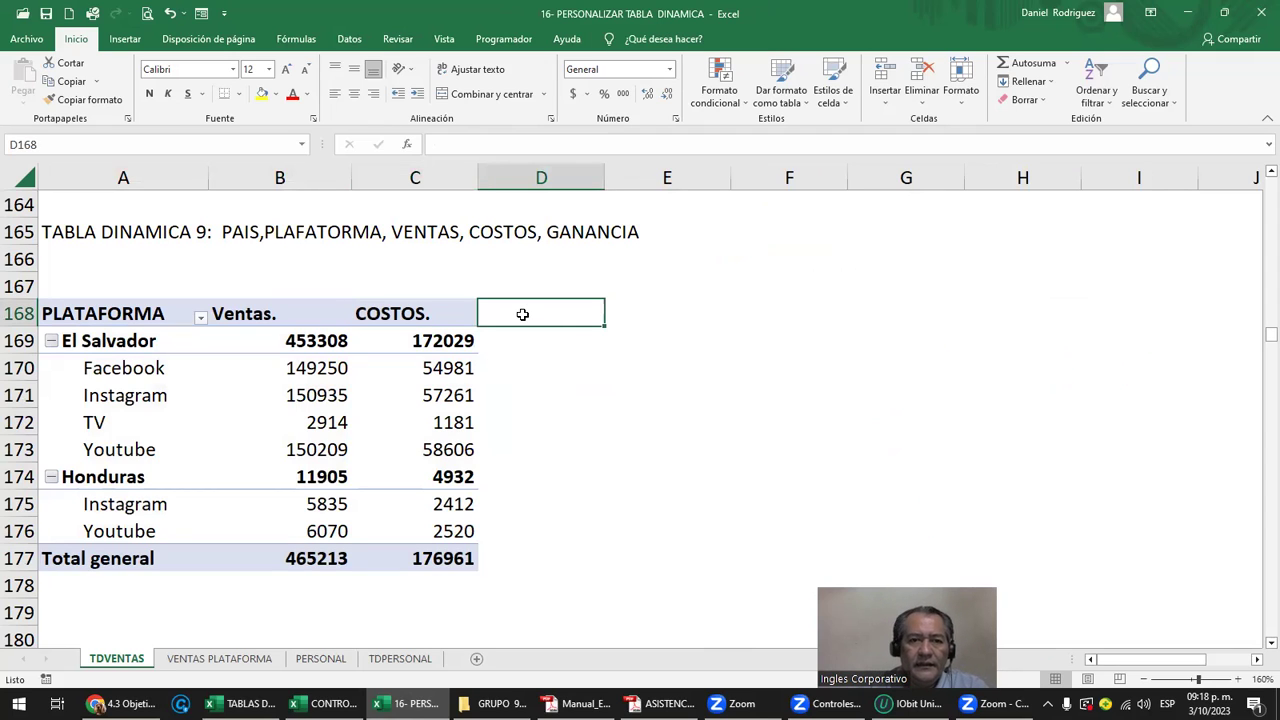
left_click(406, 316)
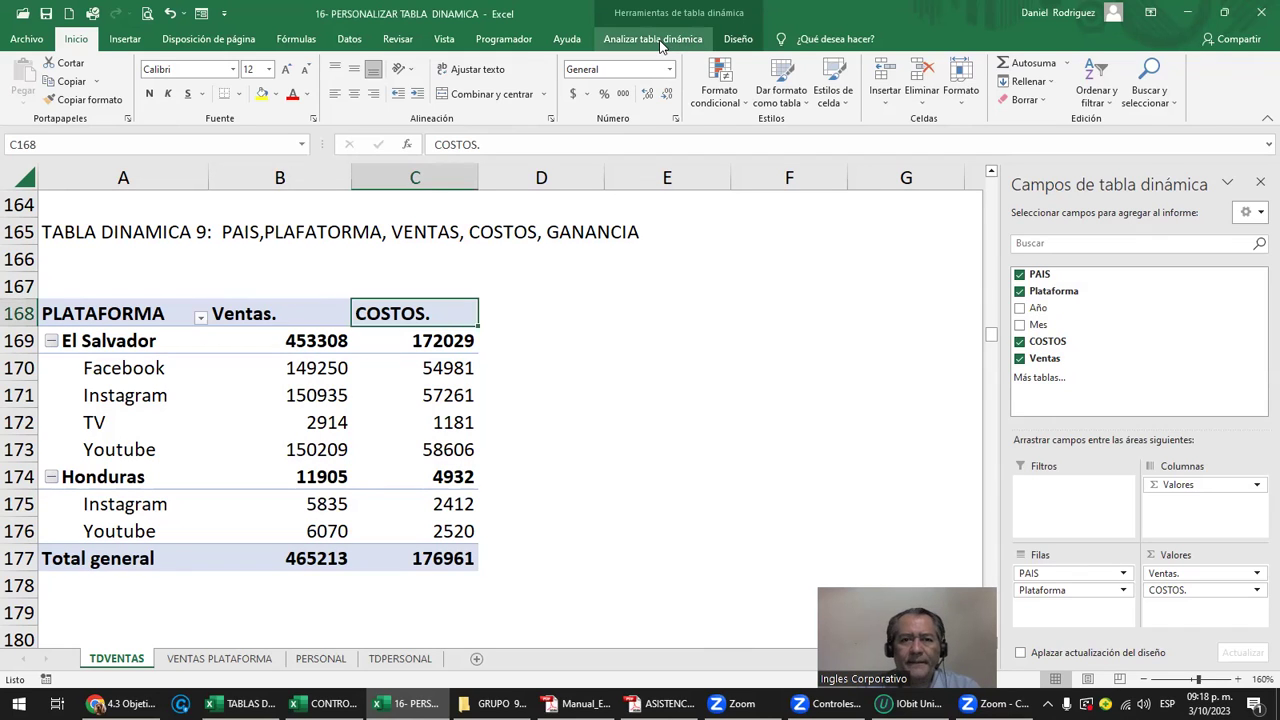
Open Campo calculado from Analizar tabla dinámica and enter the field name Ganancia.
left_click(660, 45)
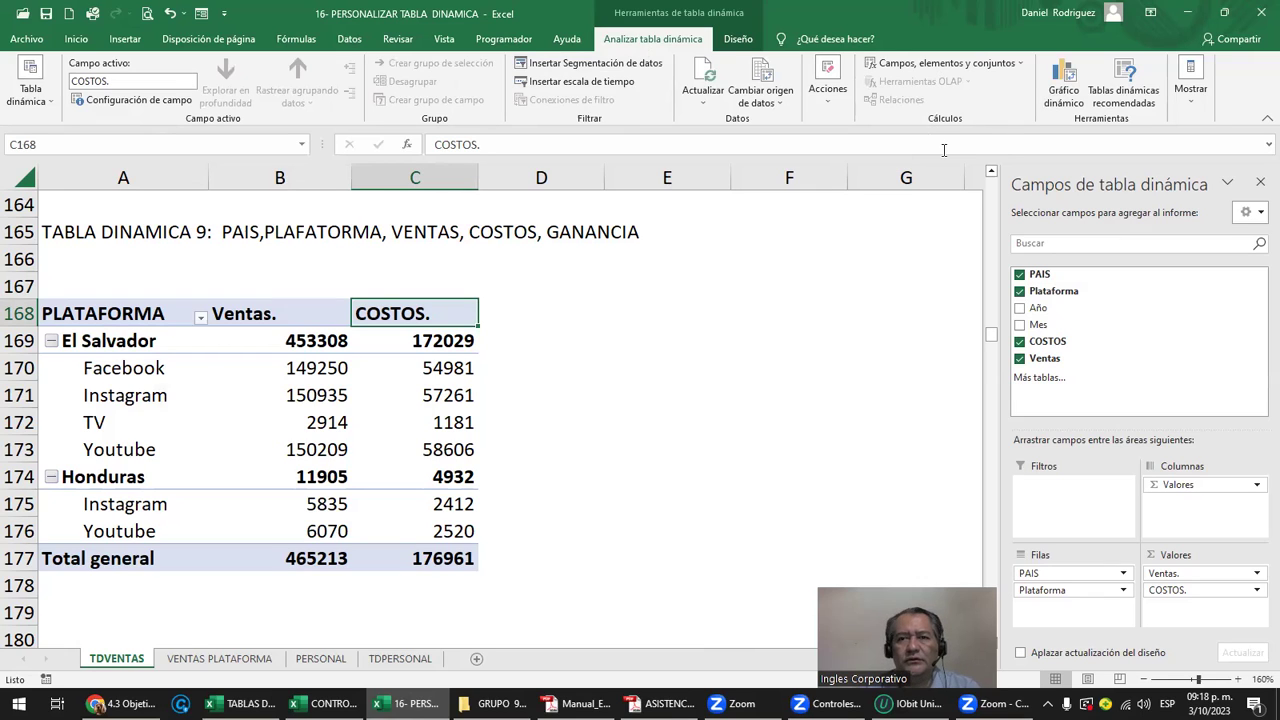
left_click(1018, 66)
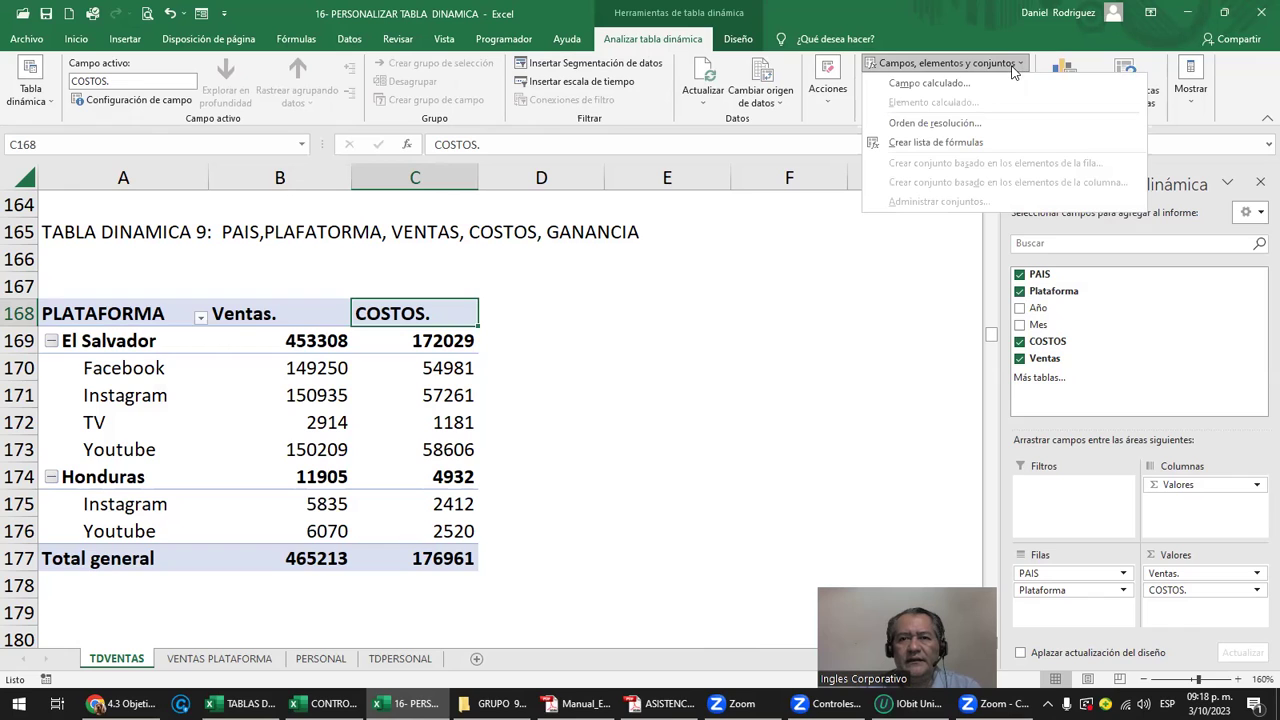
left_click(929, 86)
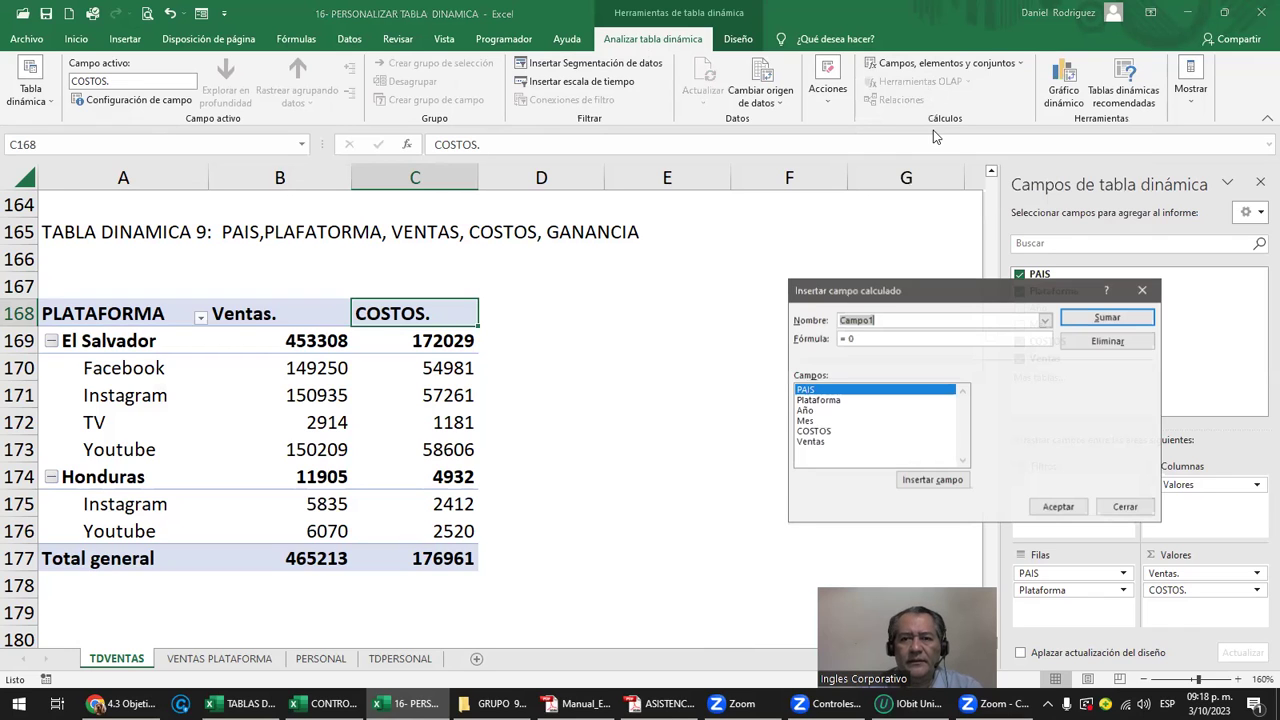
left_click_drag(932, 292, 816, 212)
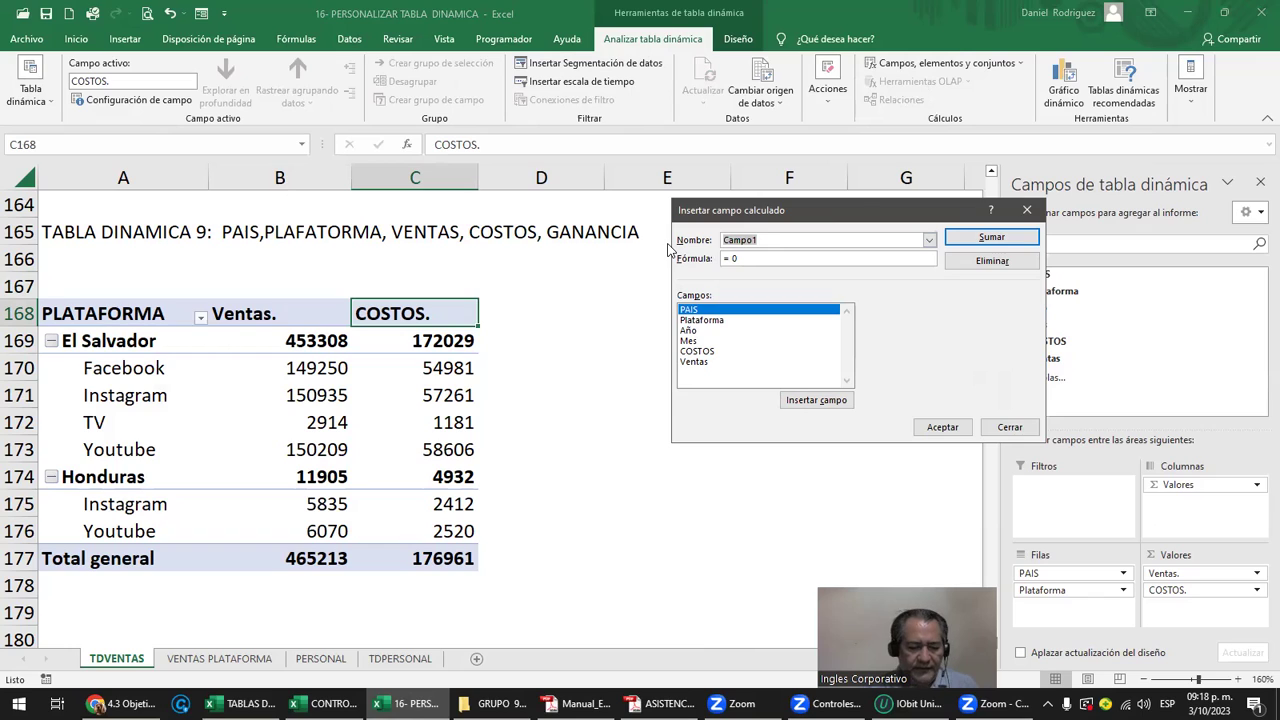
type("gA")
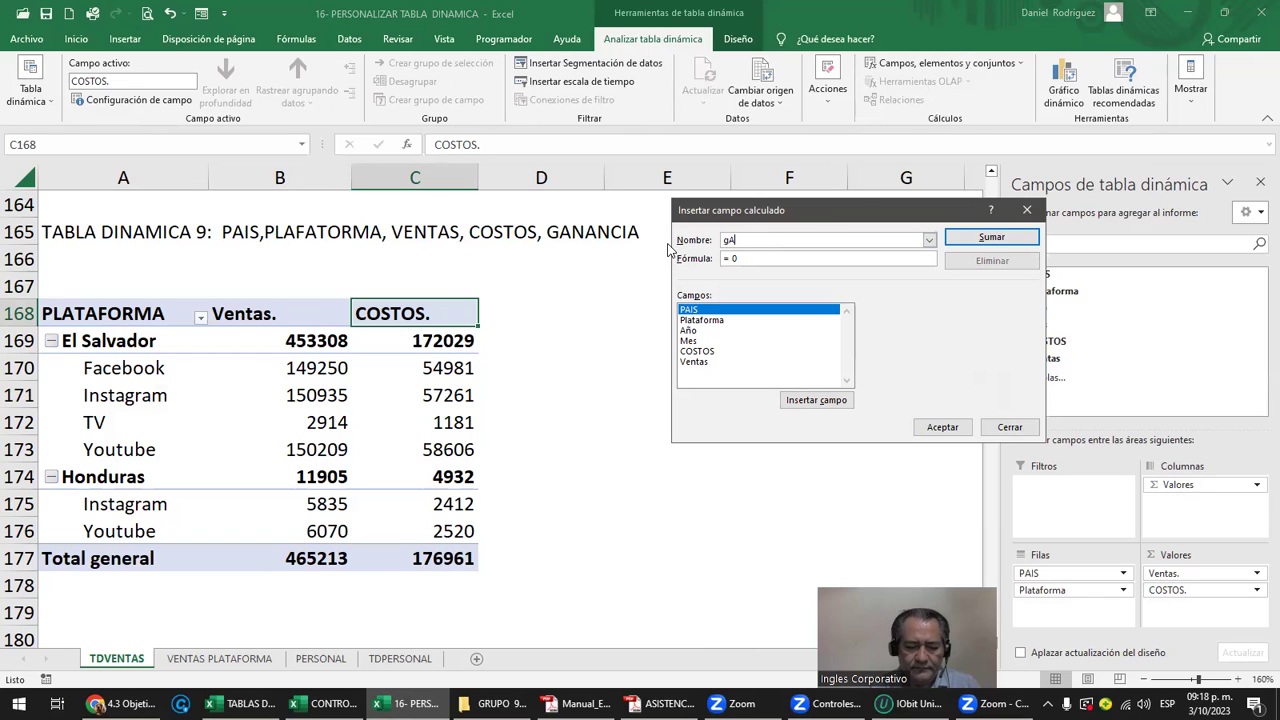
type("anancia")
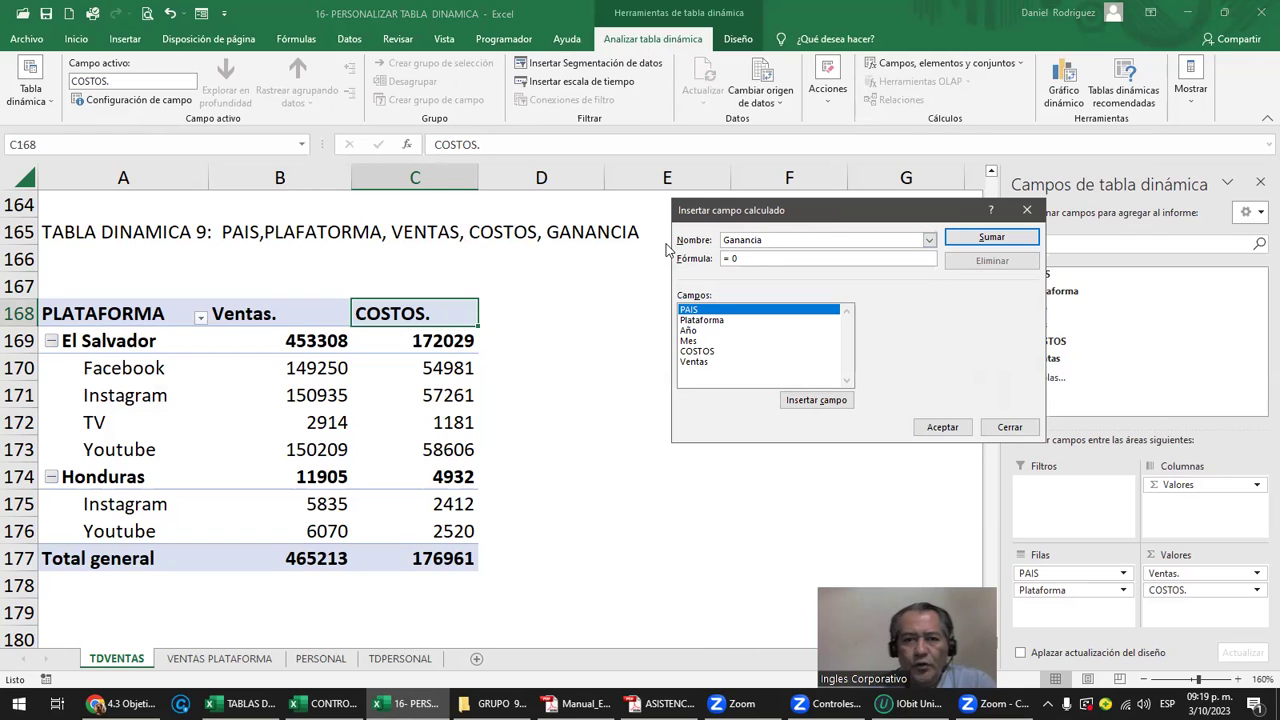
Delete the placeholder 0 so the Ganancia formula box reads only '='.
left_click(733, 258)
key("BackSpace")
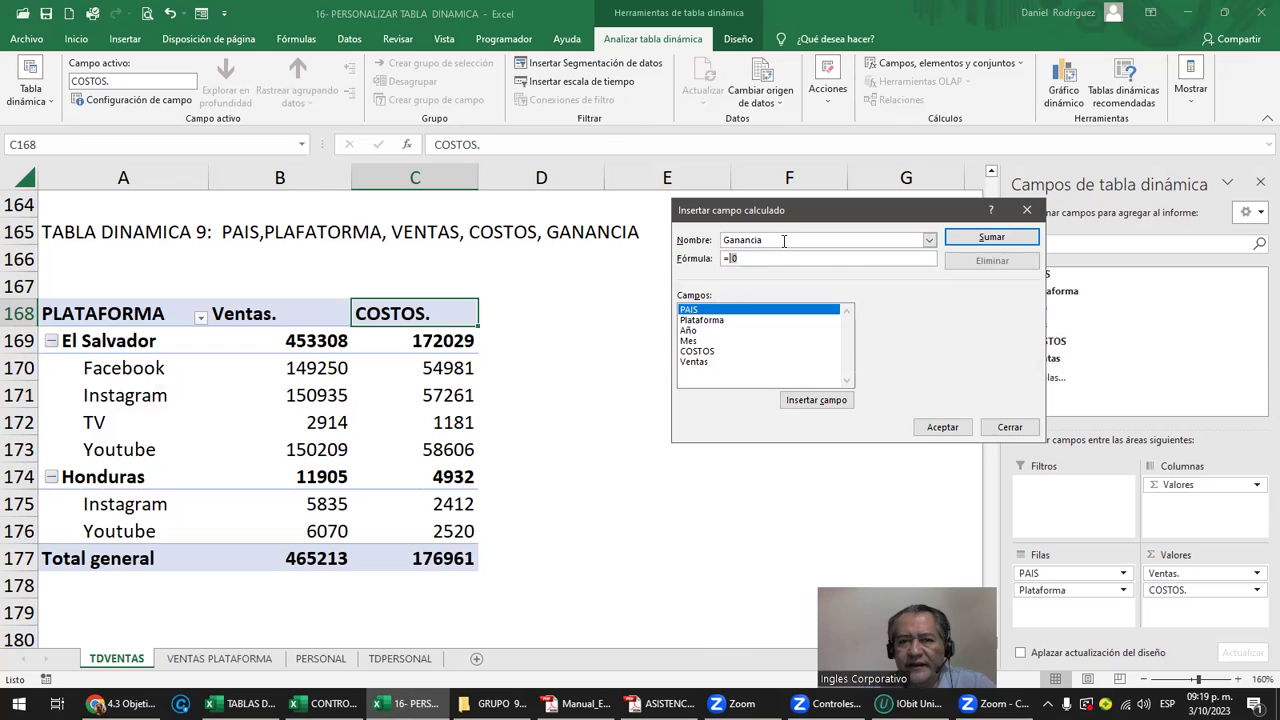
left_click(702, 240)
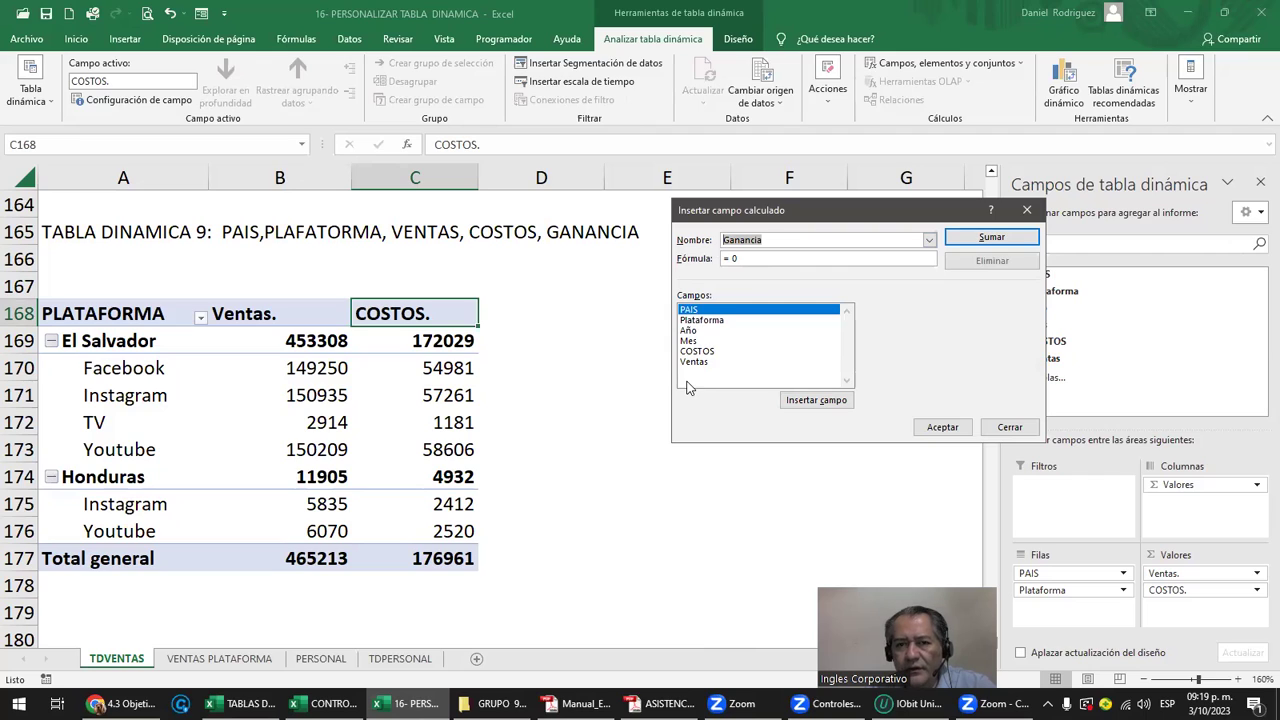
left_click(742, 258)
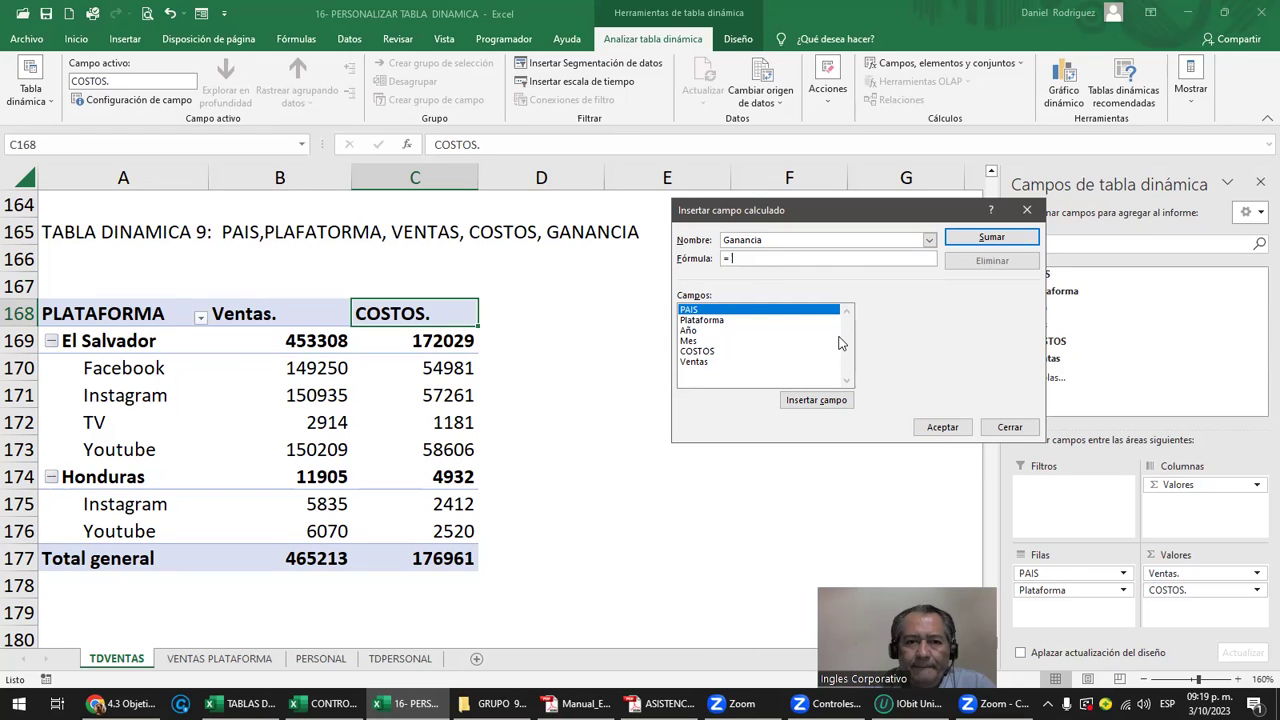
Build the formula = Ventas - COSTOS by inserting both fields from the Campos list.
left_click(695, 362)
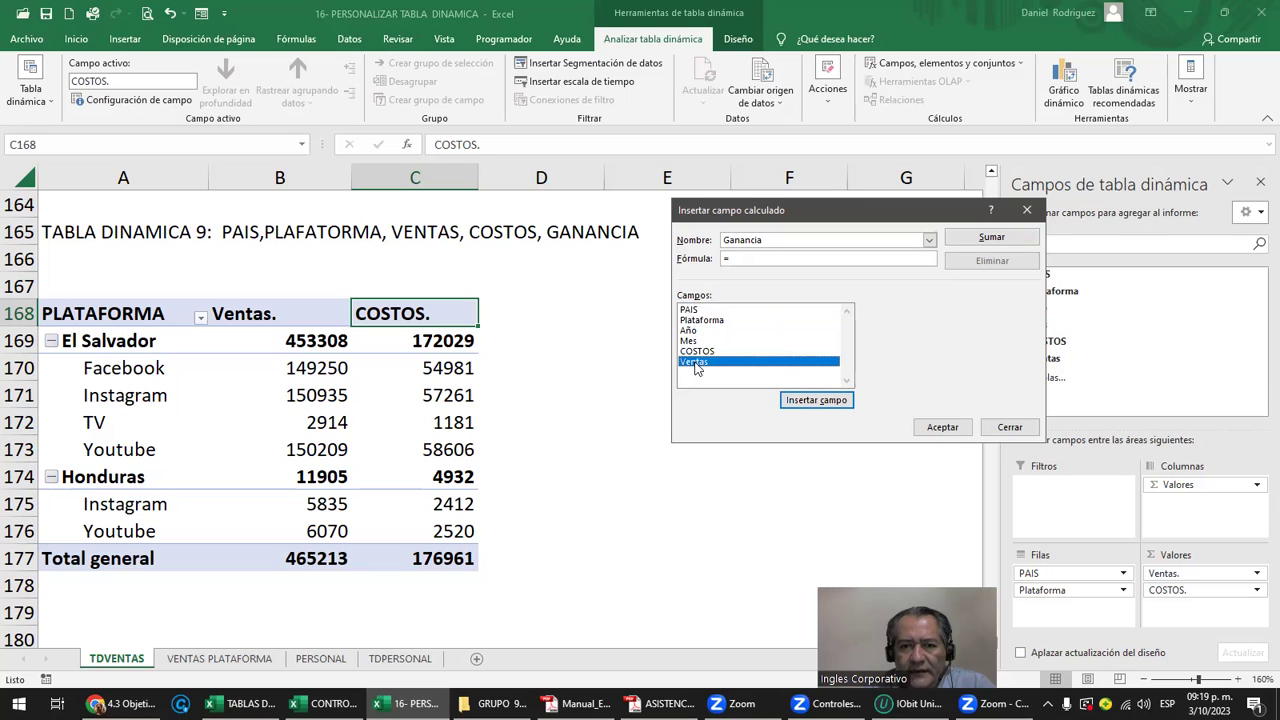
left_click(799, 405)
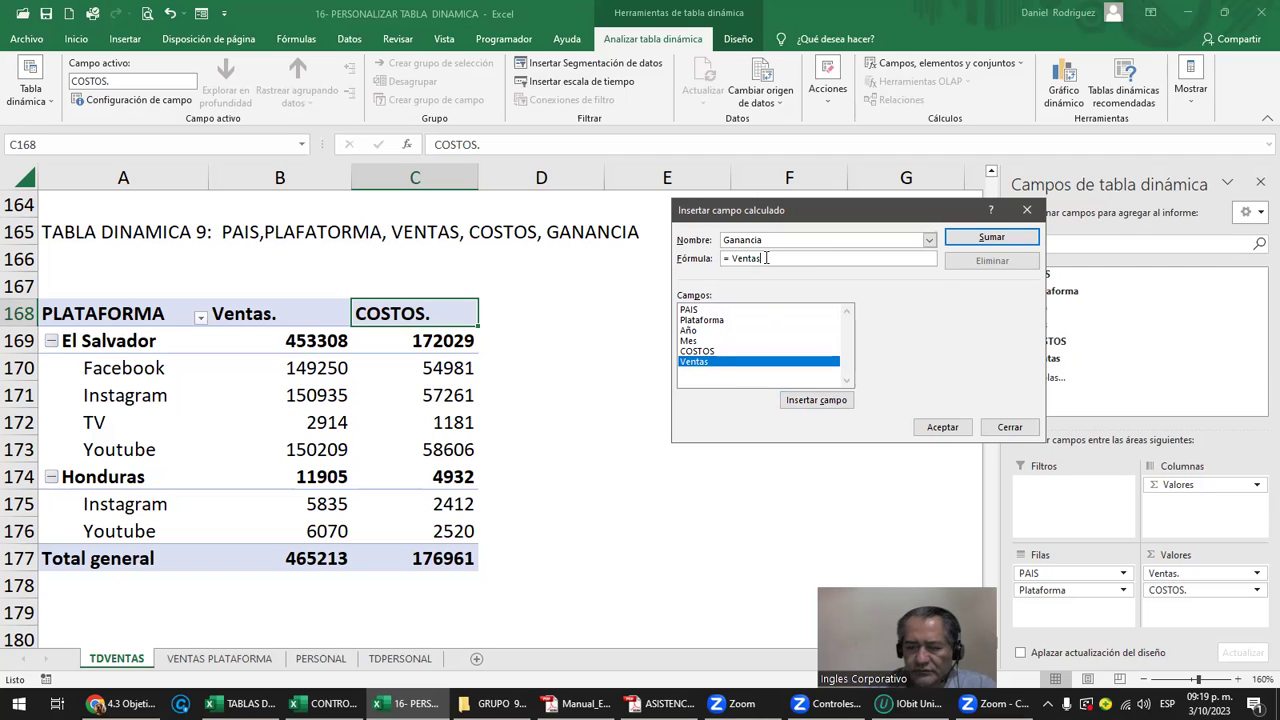
key("BackSpace")
key("BackSpace")
key("BackSpace")
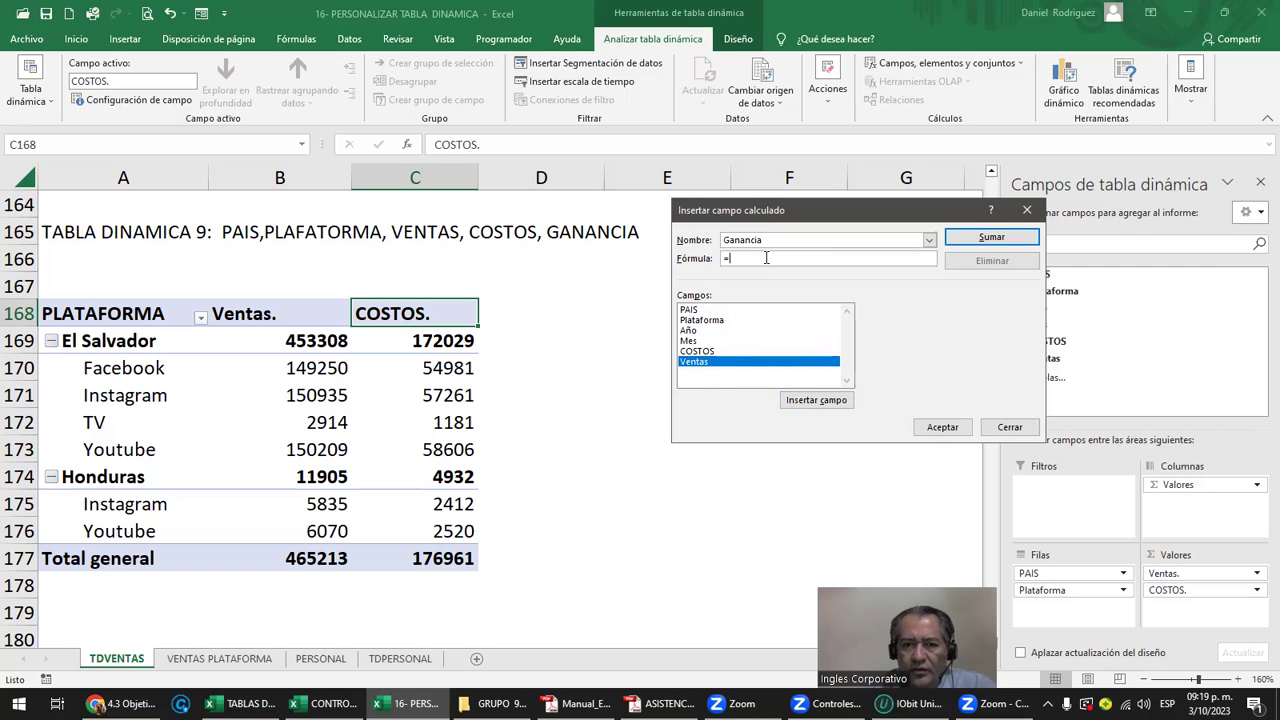
double_click(693, 360)
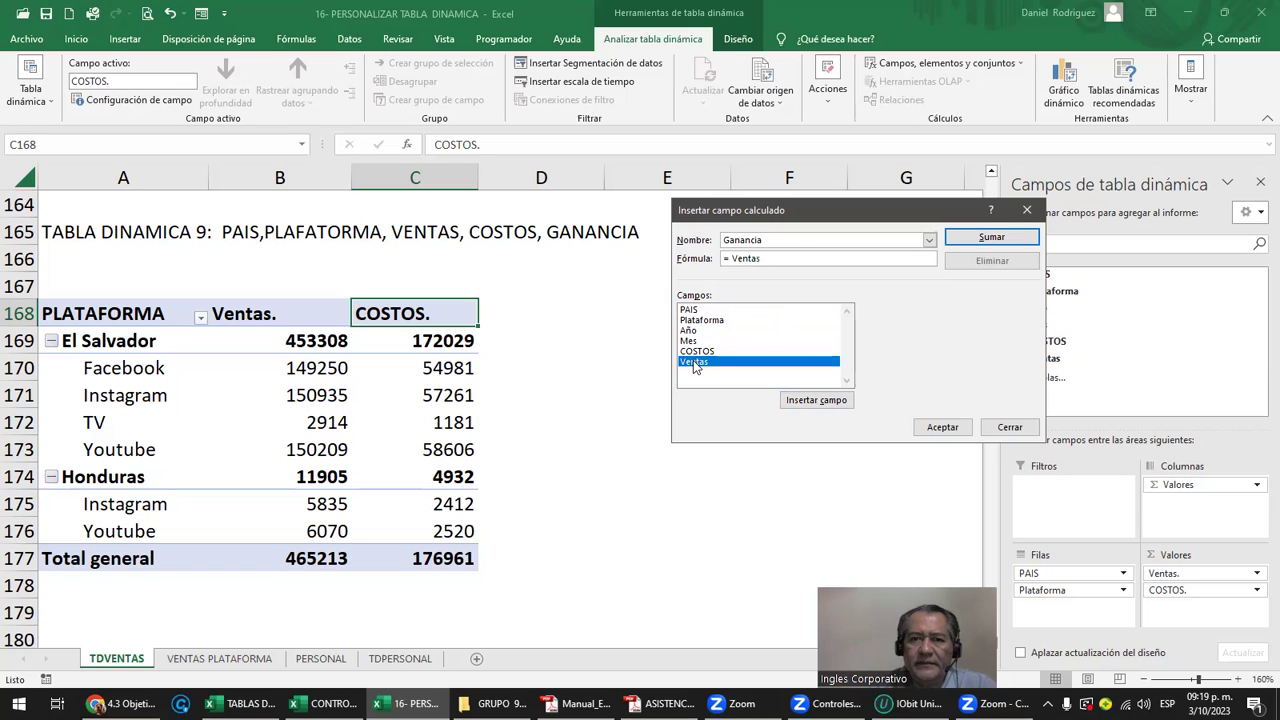
left_click(785, 260)
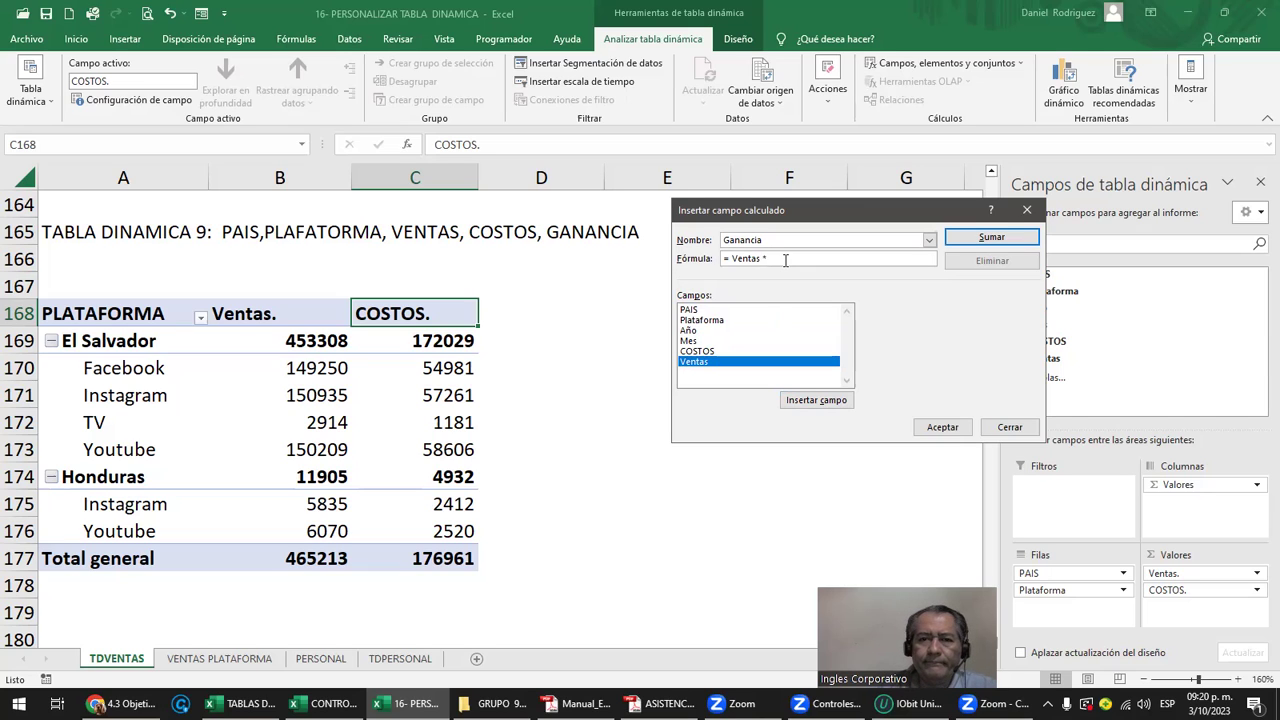
key("BackSpace")
type("-")
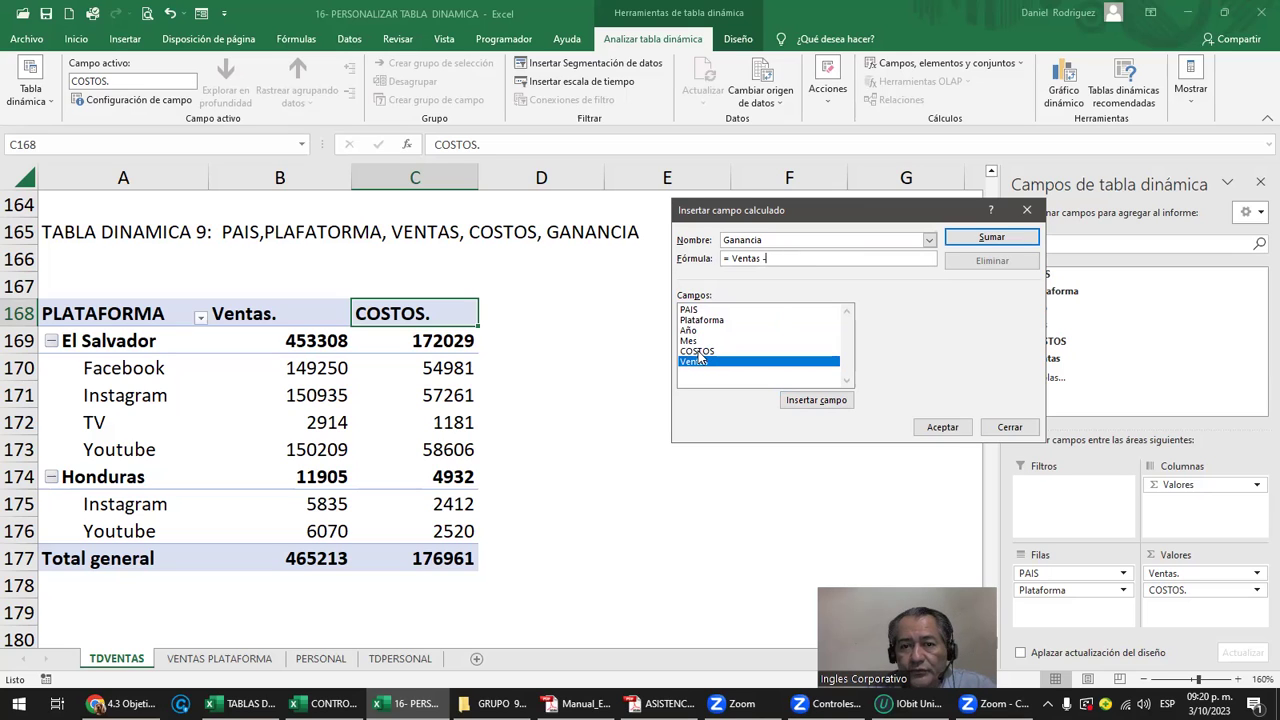
double_click(697, 351)
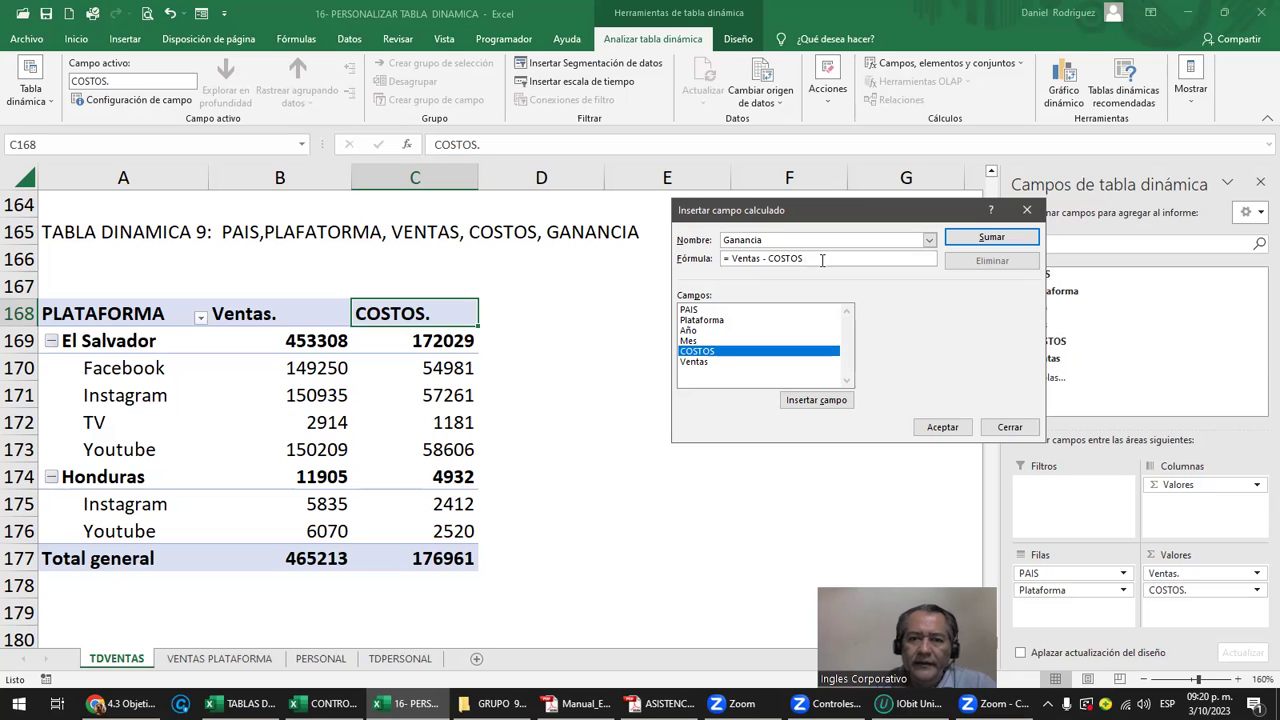
left_click(765, 239)
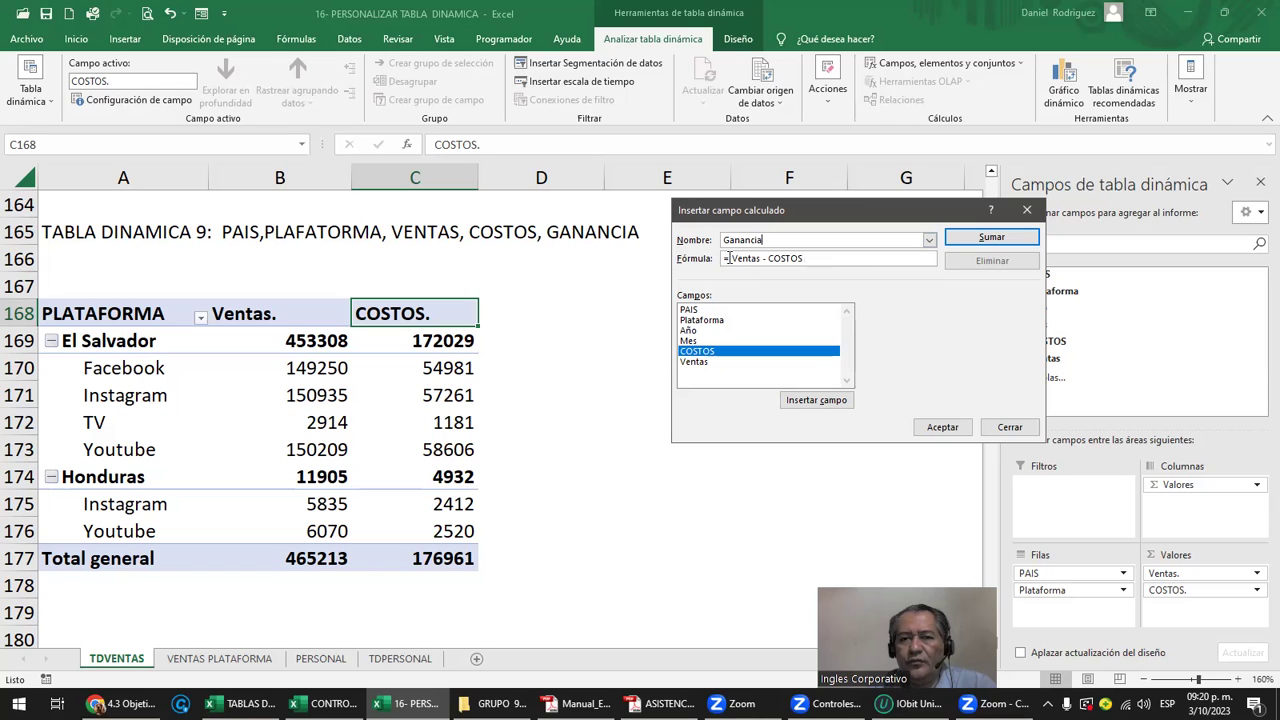
left_click_drag(731, 258, 866, 290)
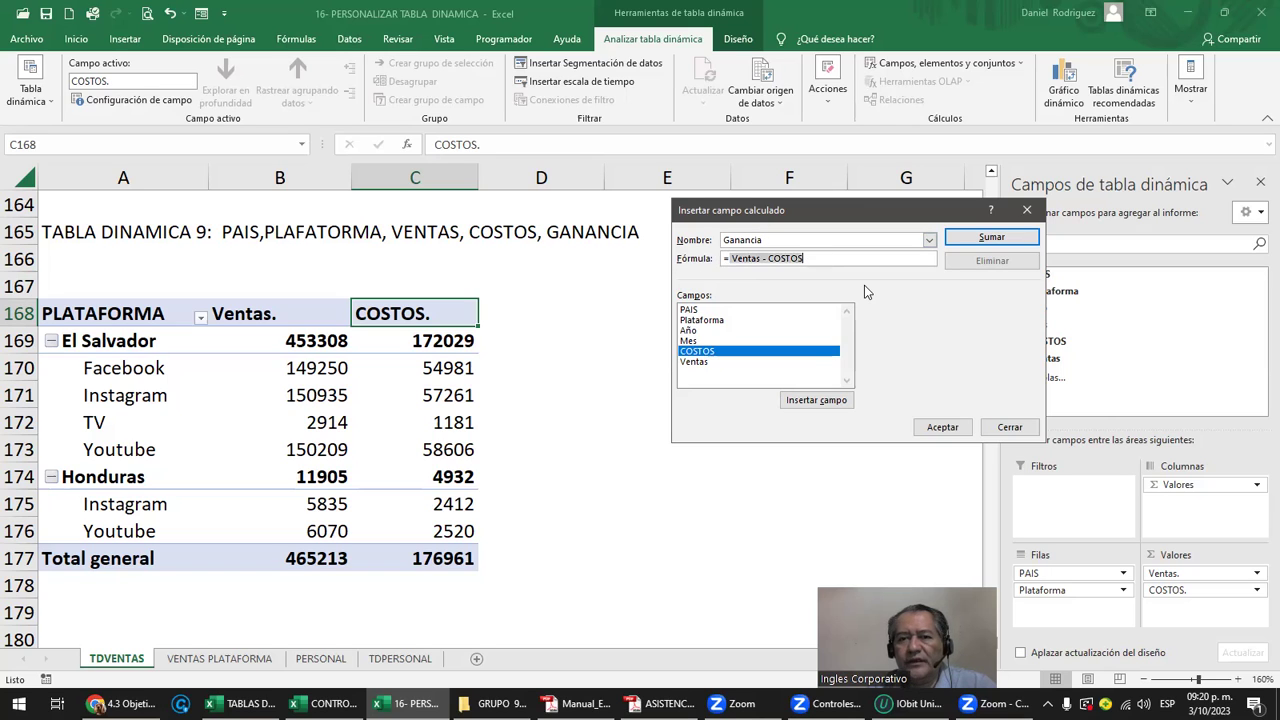
left_click(803, 239)
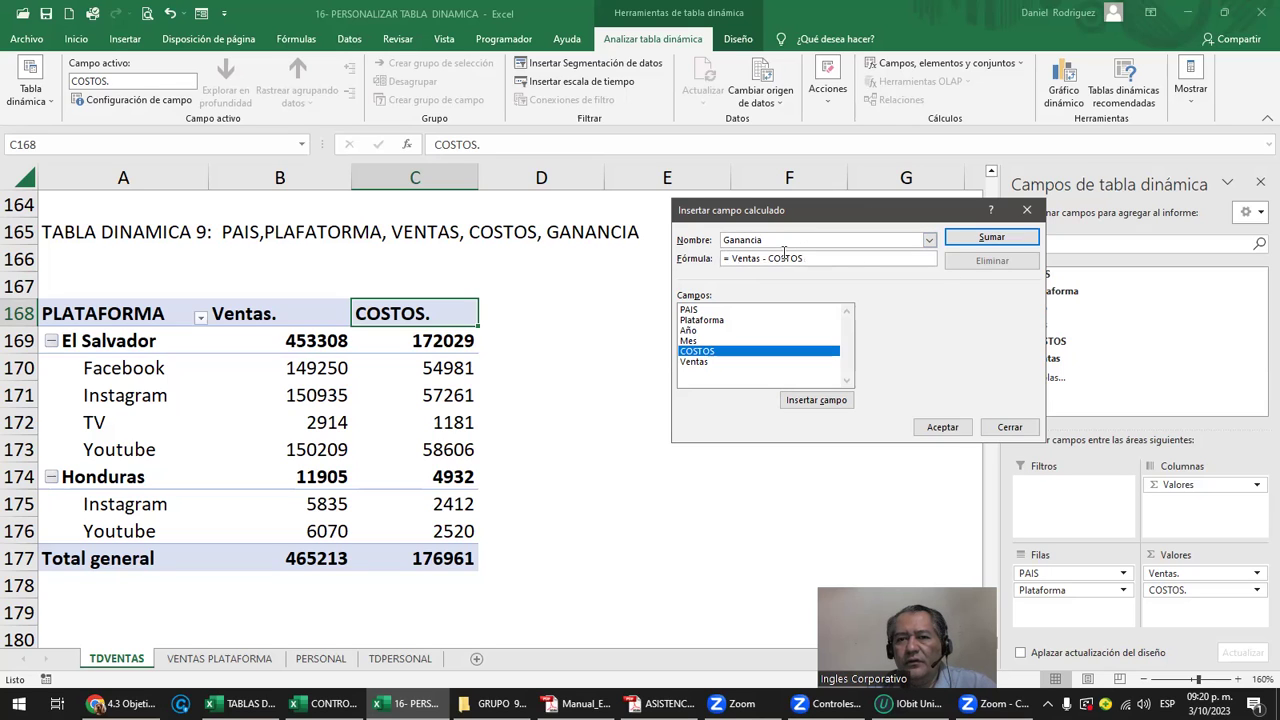
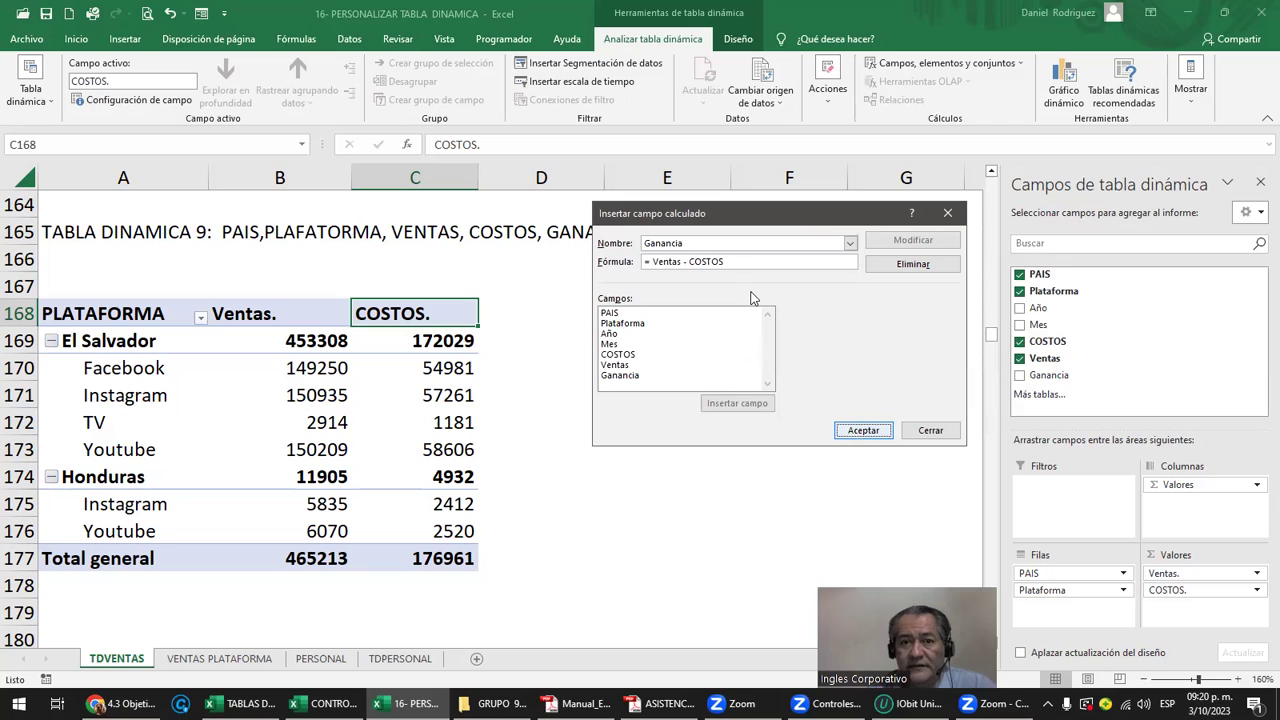
Confirm the Ganancia calculated field and retitle header D168 from 'Suma de Ganancia' to 'Ganancia.'.
left_click(863, 430)
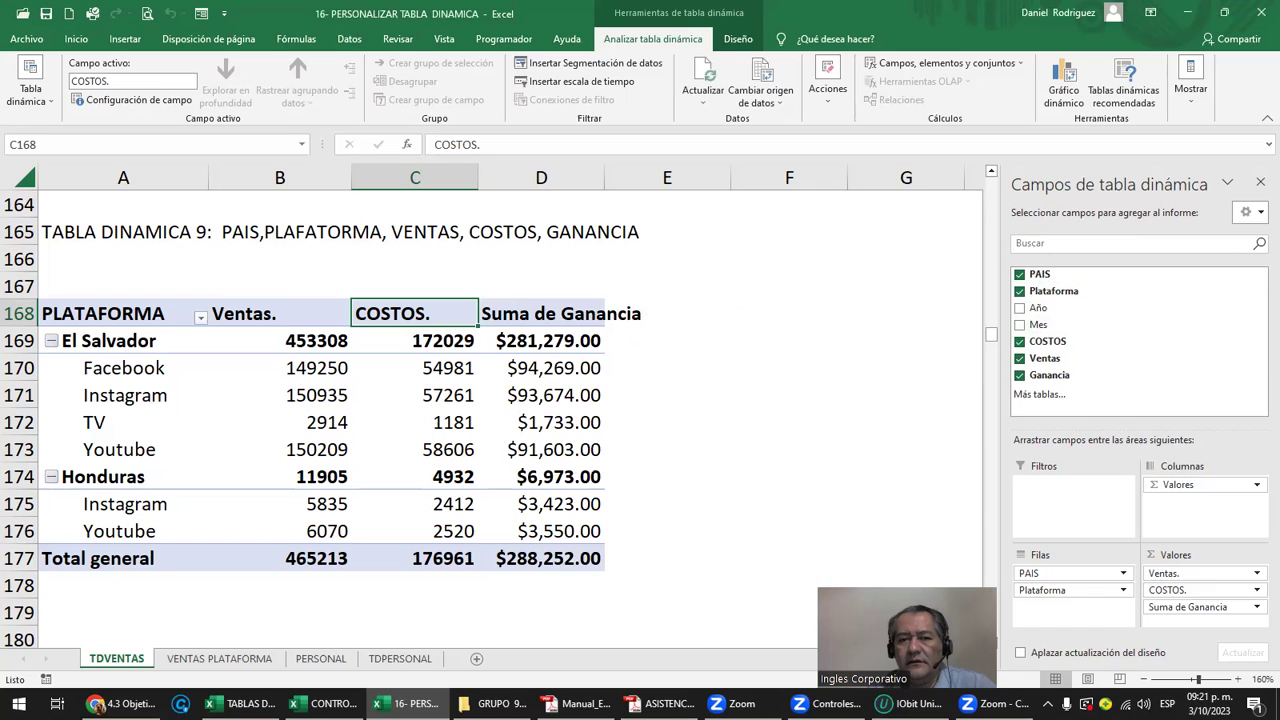
left_click(531, 318)
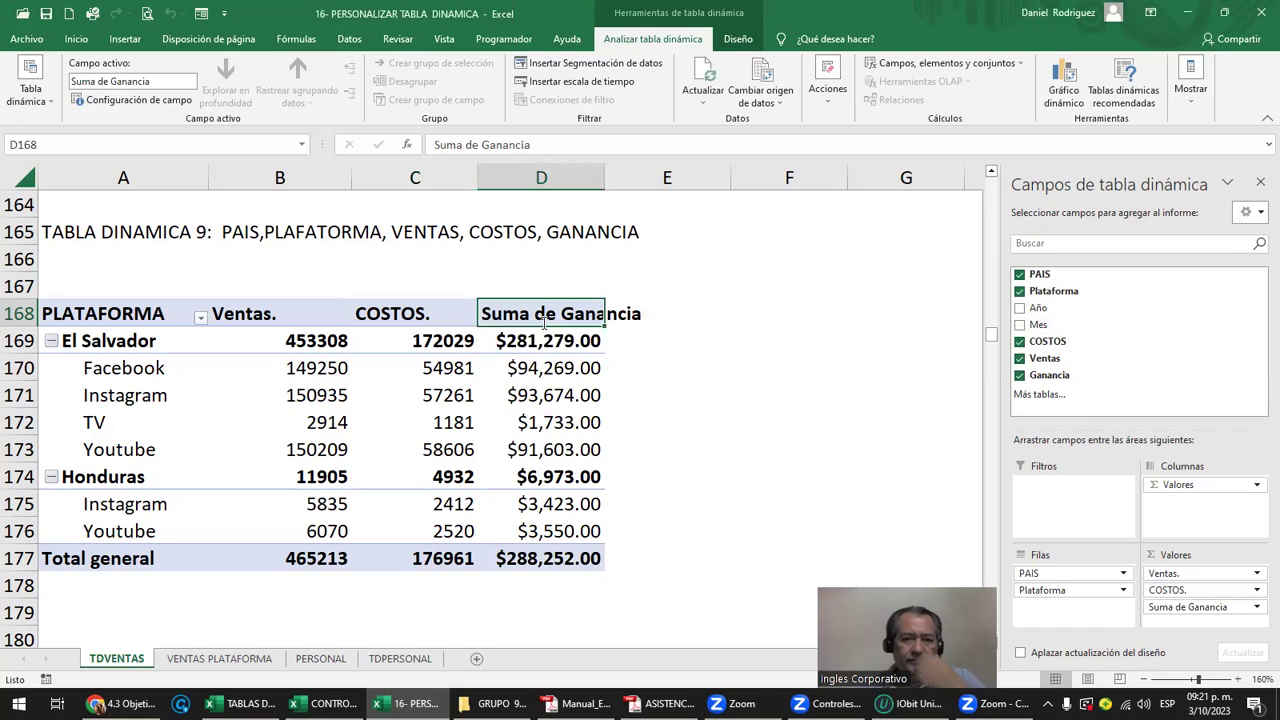
key("F2")
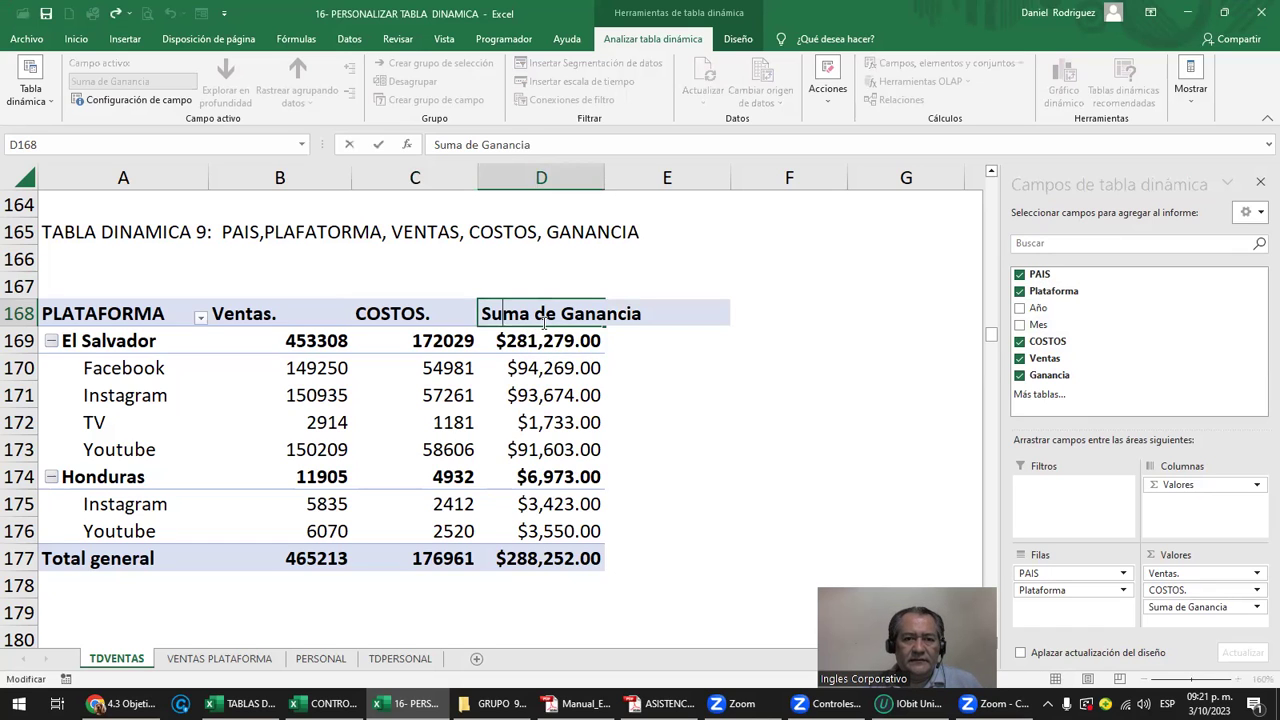
key("BackSpace")
key("Delete")
key("Delete")
key("Delete")
key("Delete")
key("Delete")
key("Delete")
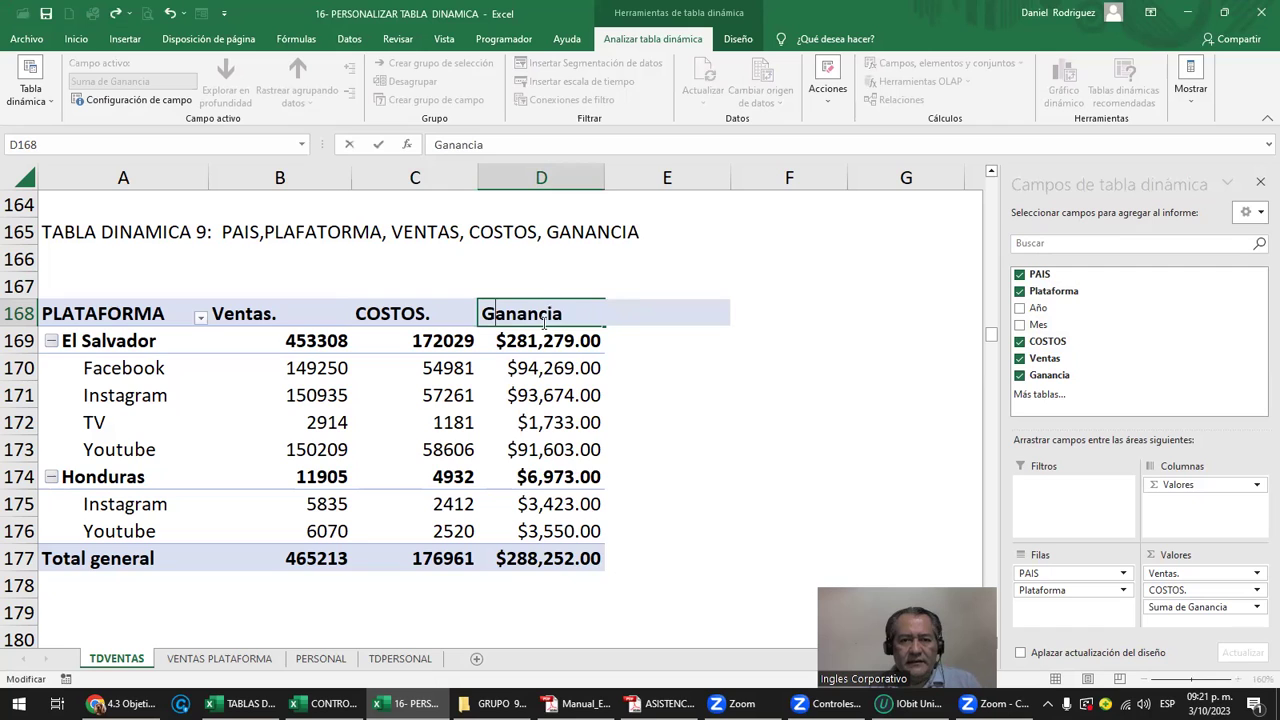
type(".")
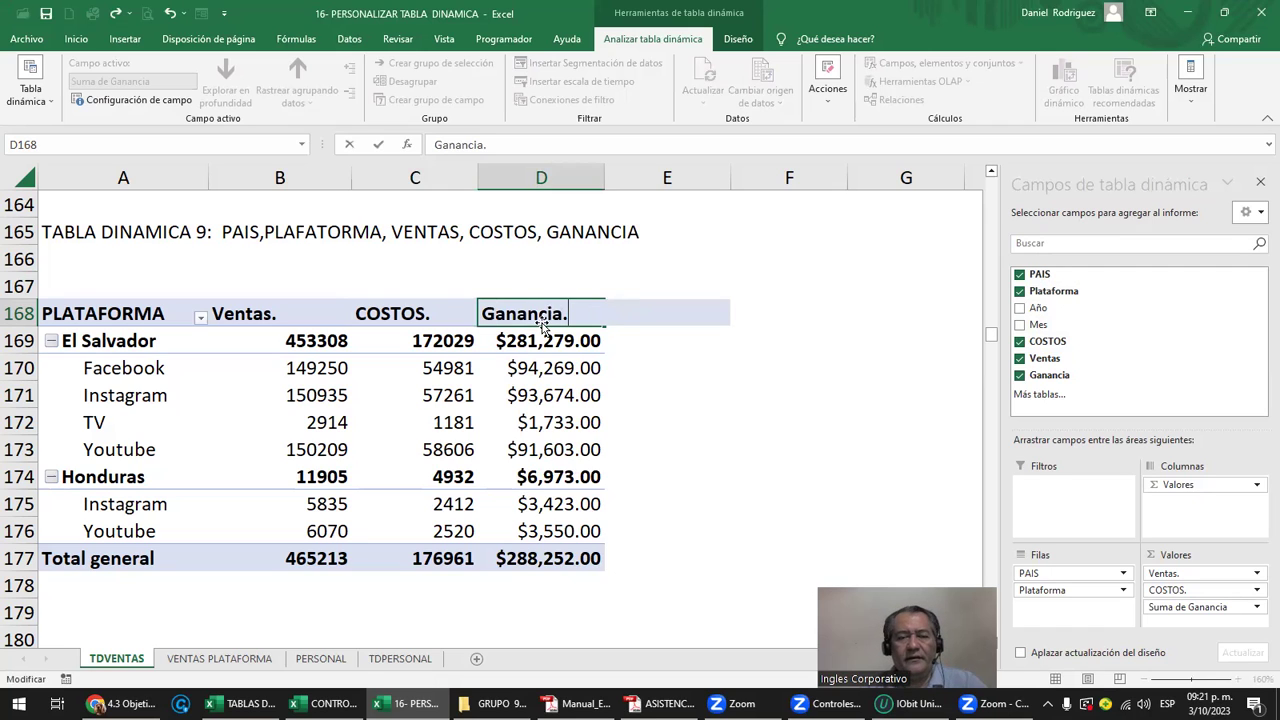
key("Return")
left_click(789, 368)
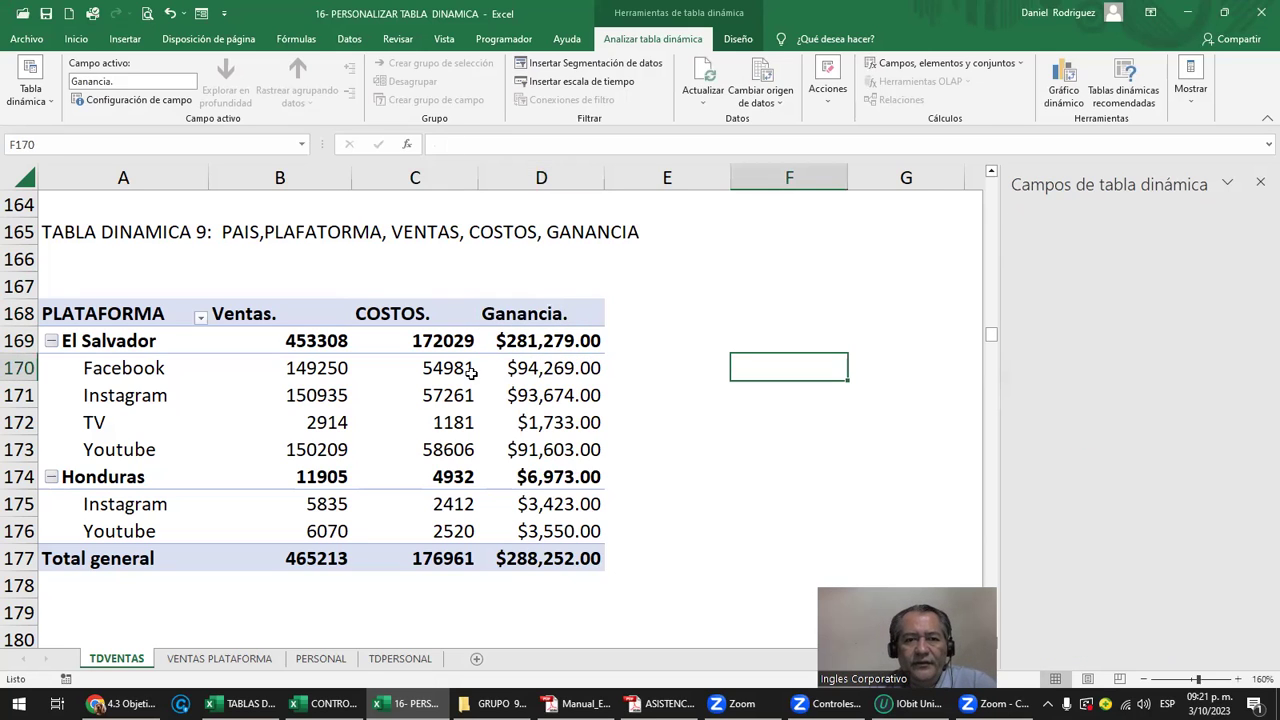
left_click(318, 368)
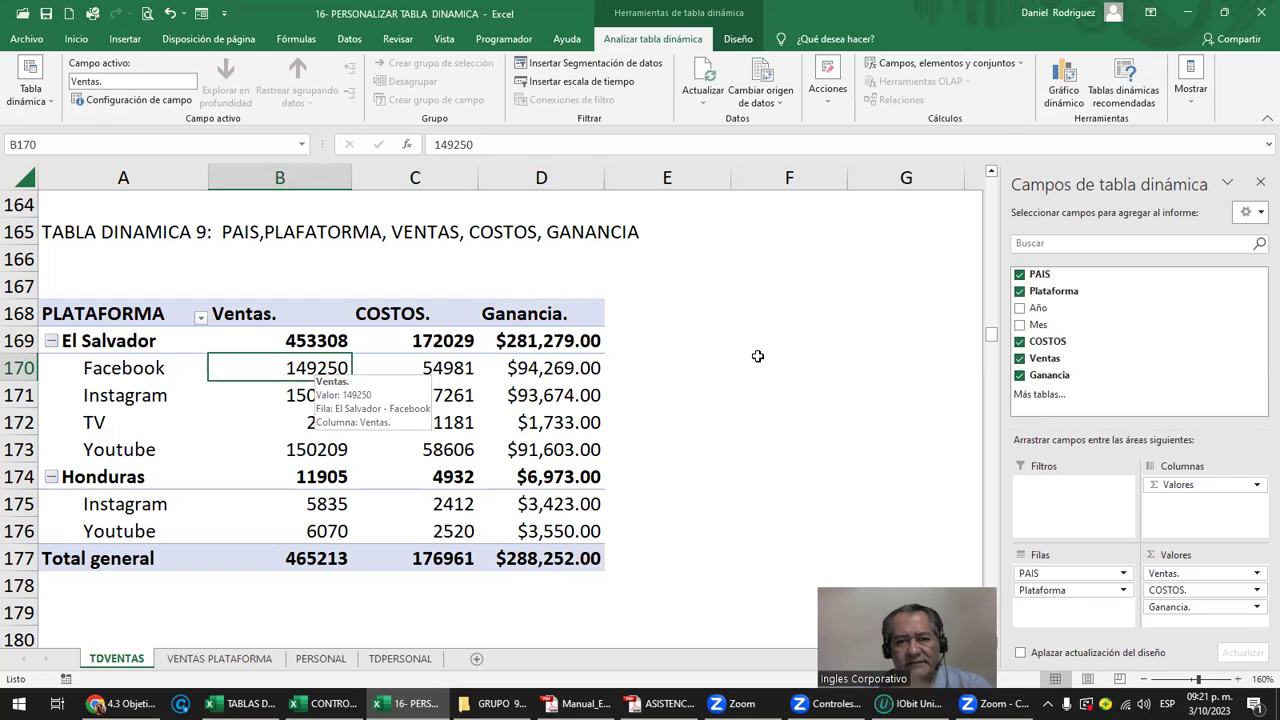
left_click(702, 360)
left_click(237, 665)
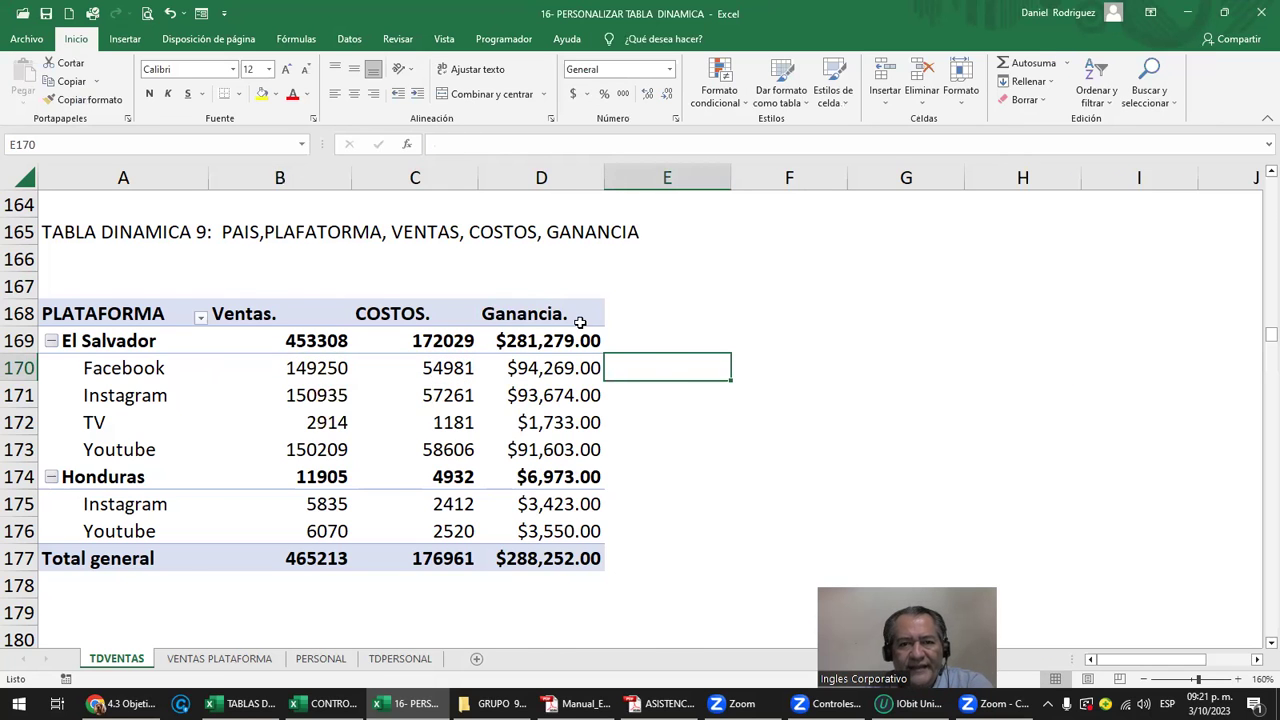
left_click(738, 170)
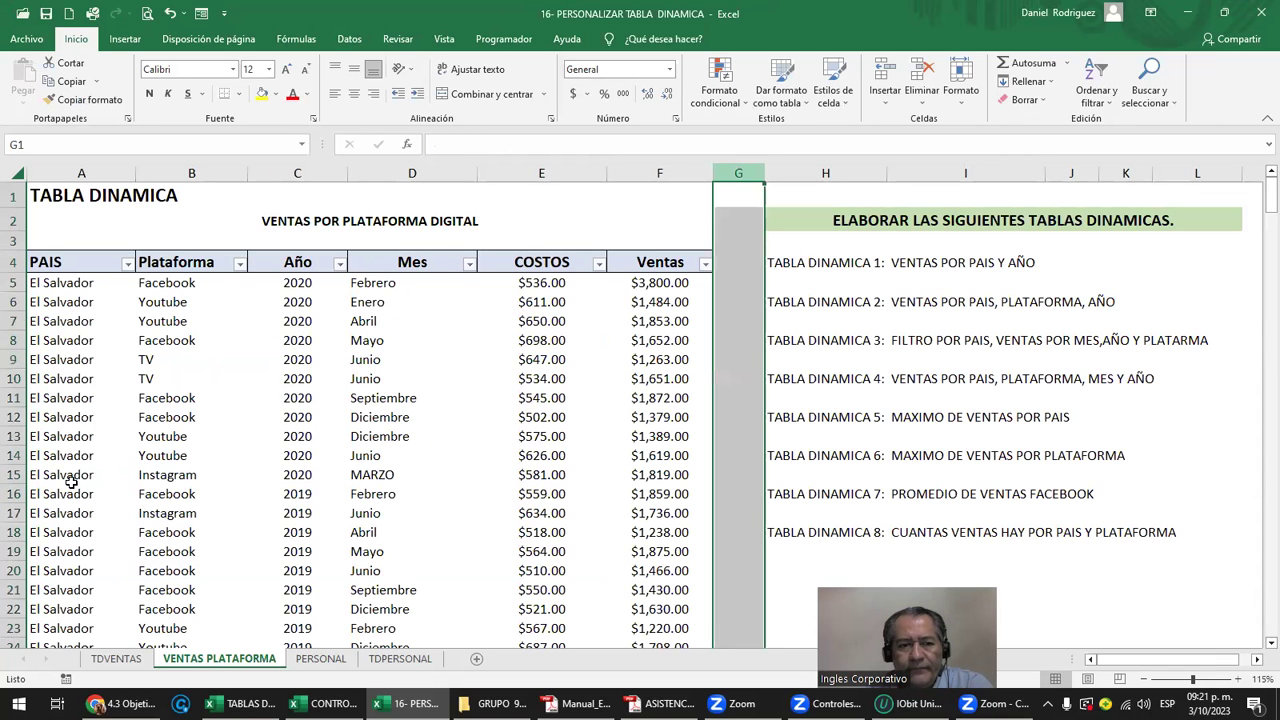
left_click(108, 657)
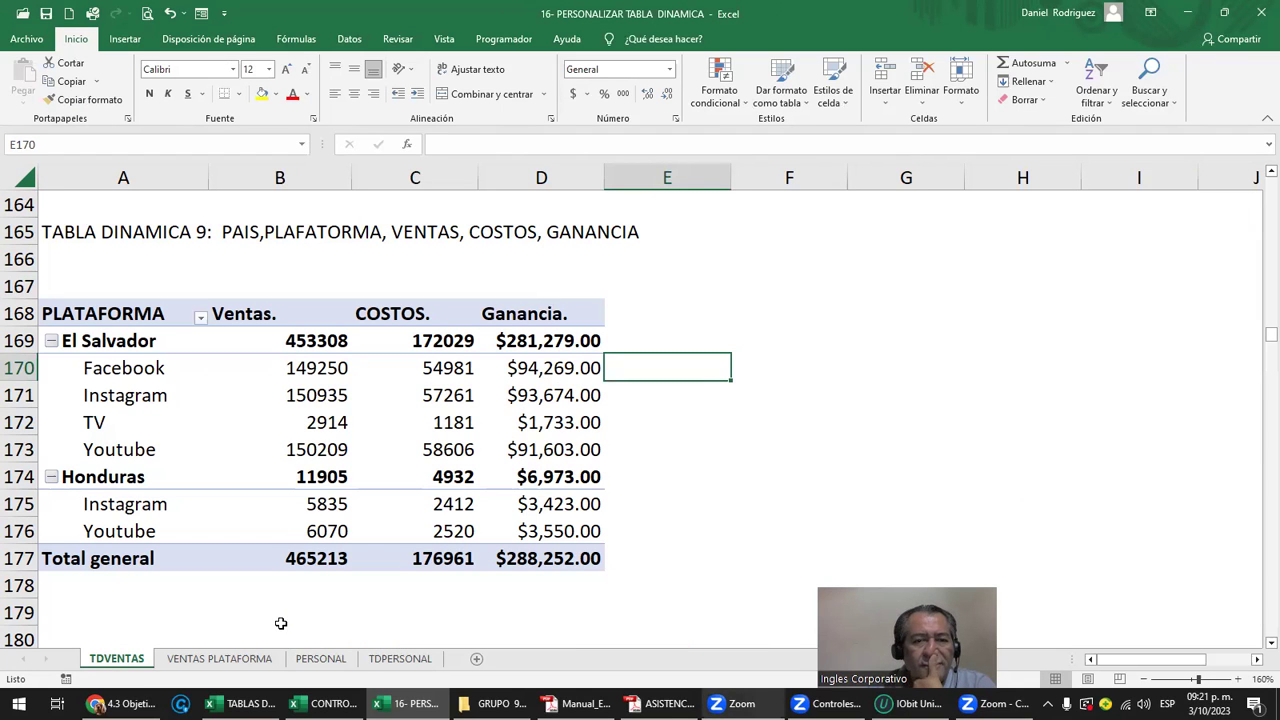
left_click(510, 318)
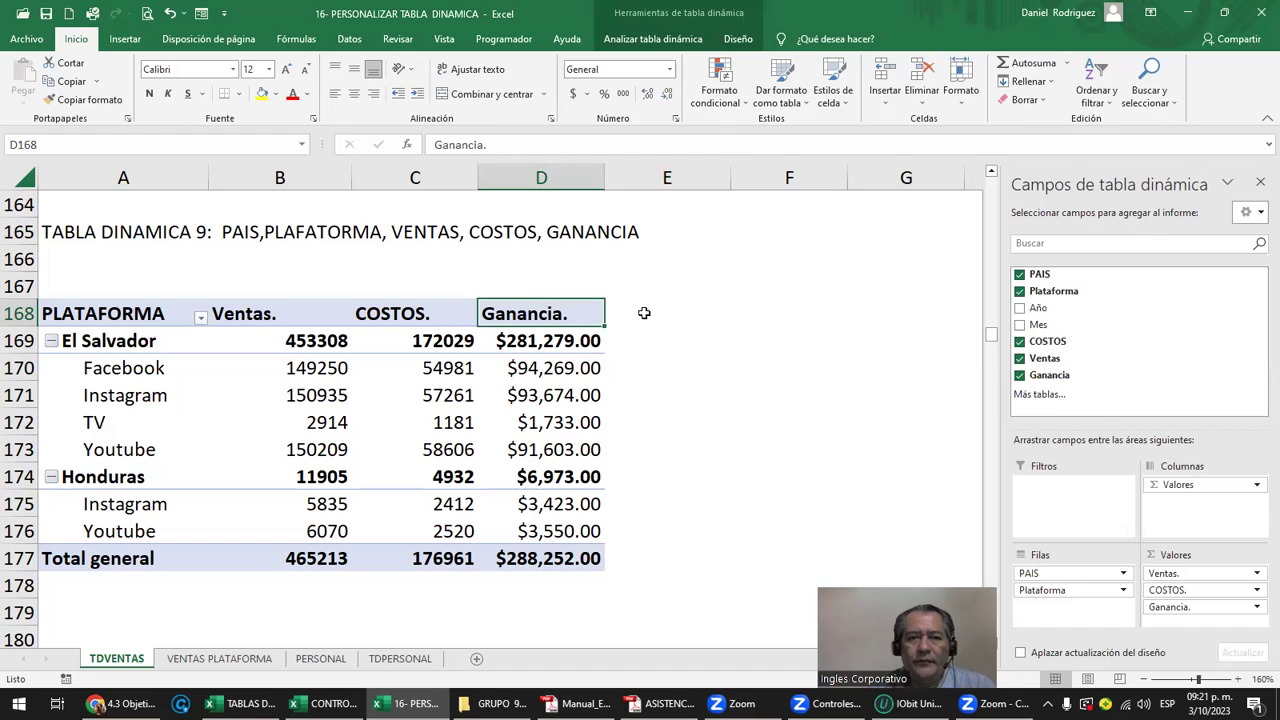
left_click_drag(644, 313, 647, 563)
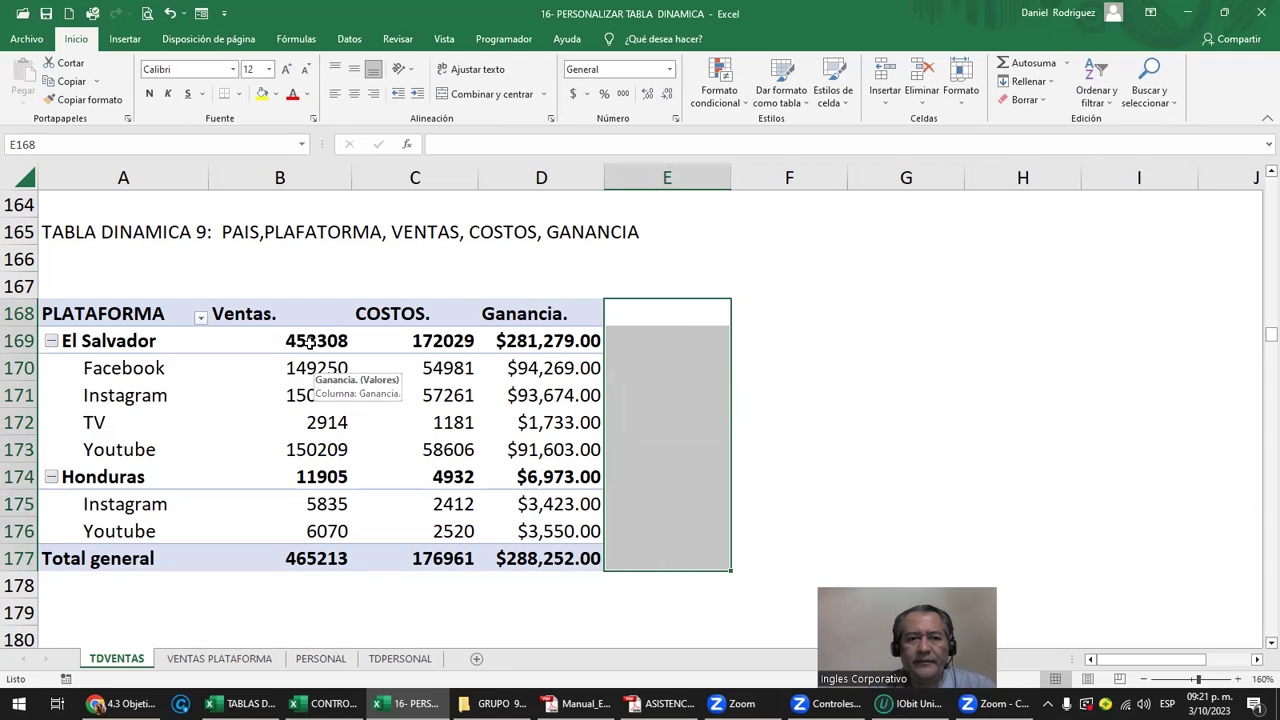
left_click(662, 317)
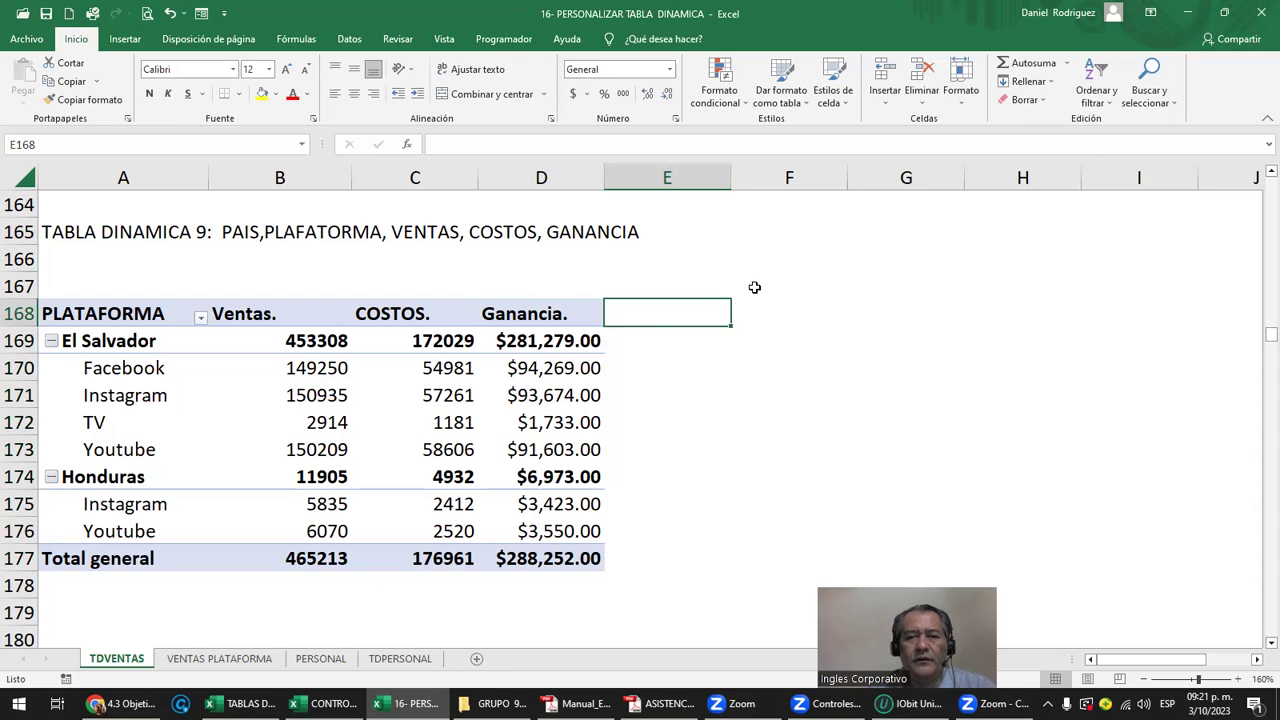
left_click(530, 314)
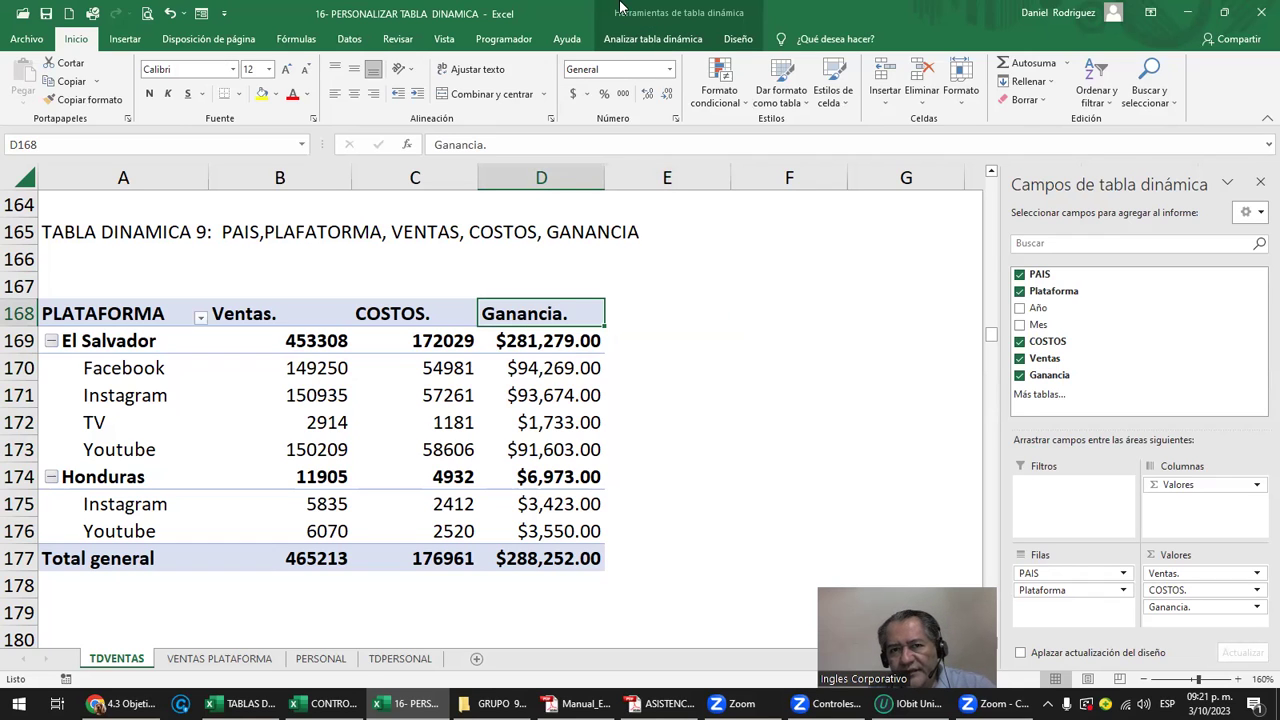
left_click(669, 40)
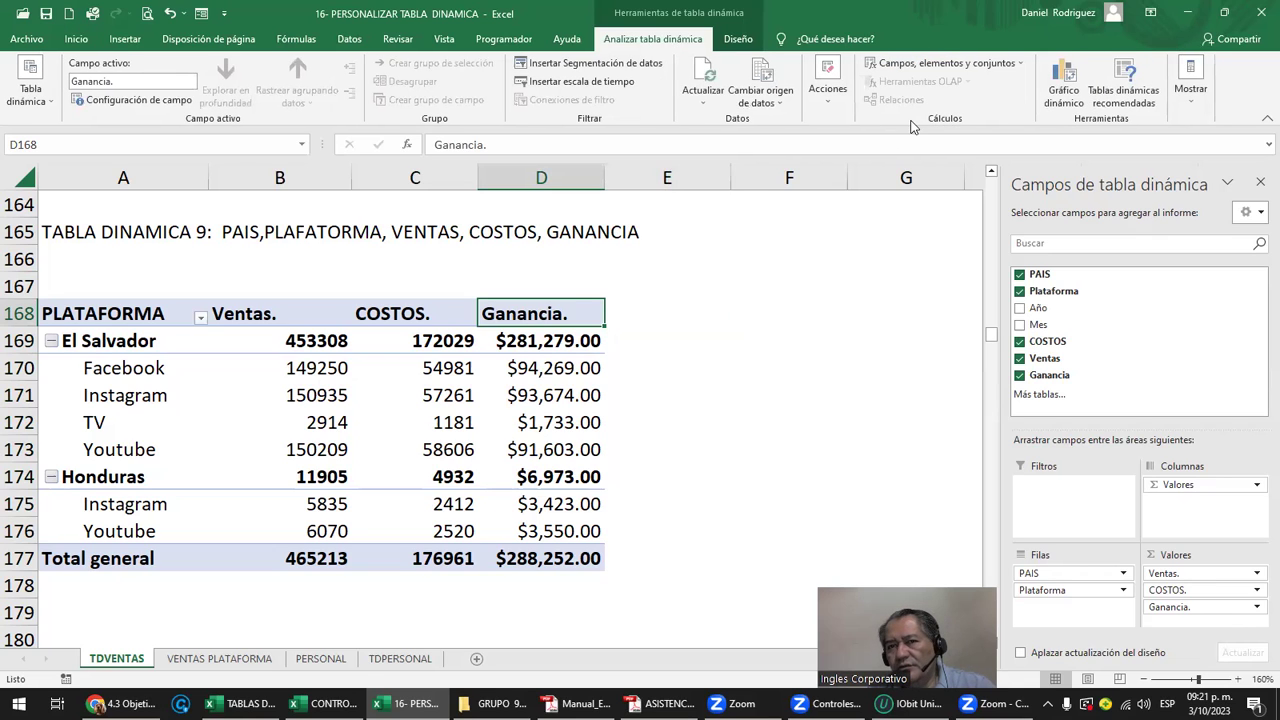
Open Campo calculado, load Ganancia to view its =Ventas -COSTOS formula, and select its name to replace.
left_click(988, 66)
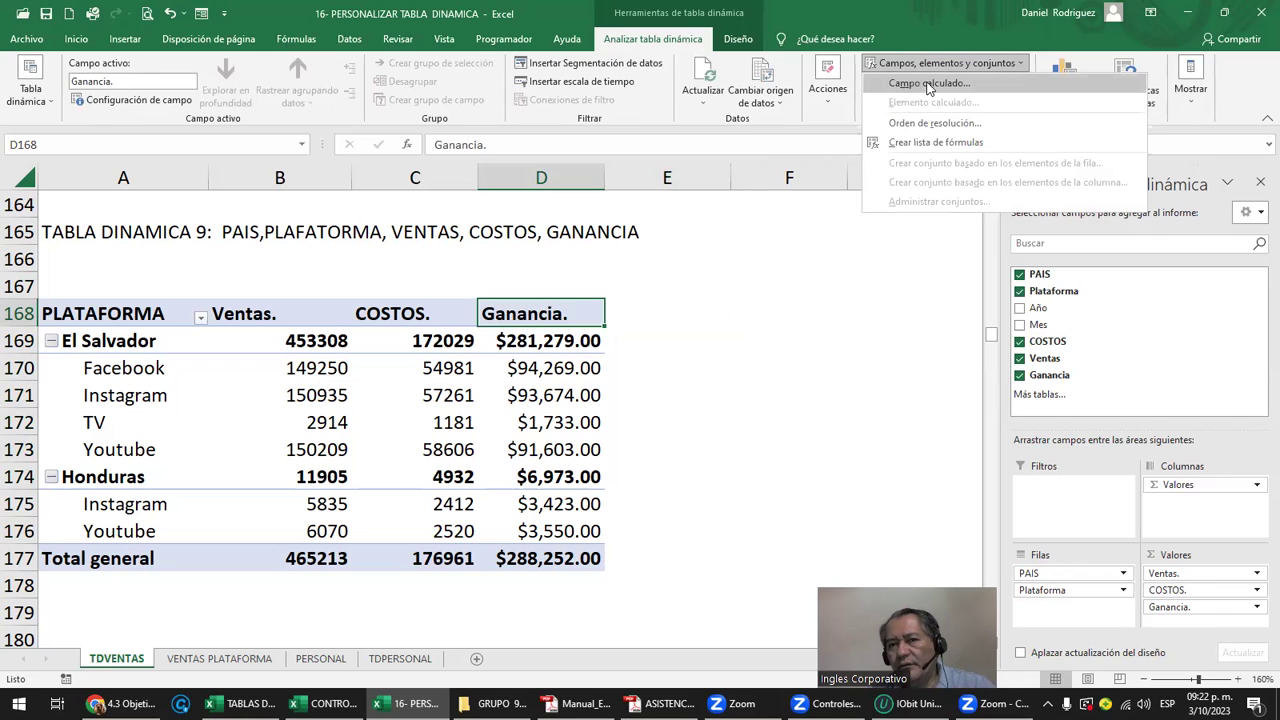
left_click(928, 86)
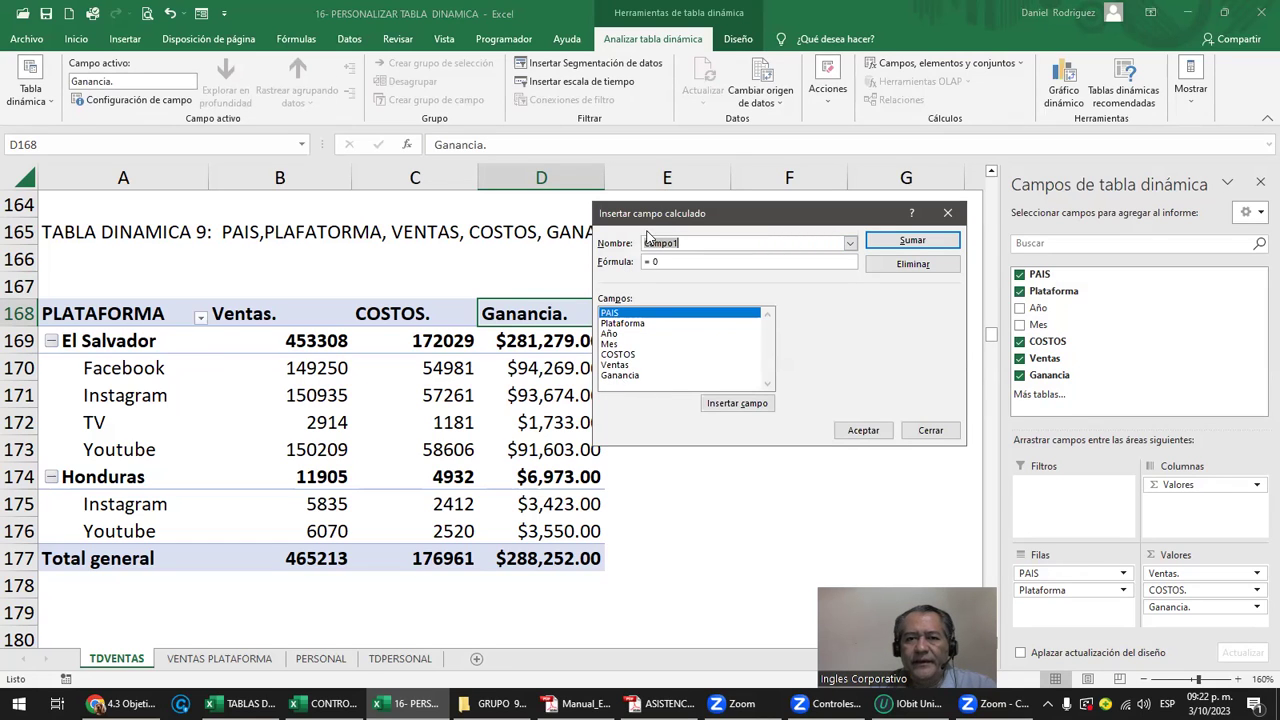
left_click(850, 244)
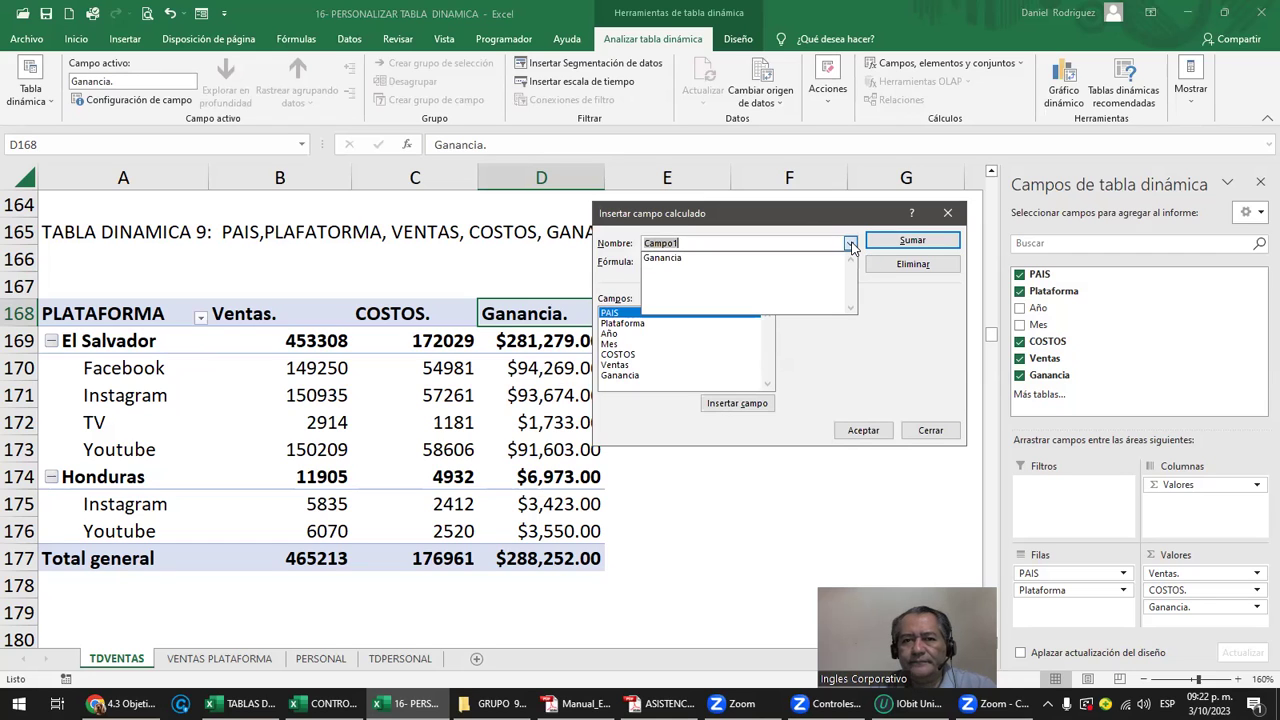
left_click(662, 259)
left_click(731, 263)
left_click_drag(644, 262, 734, 262)
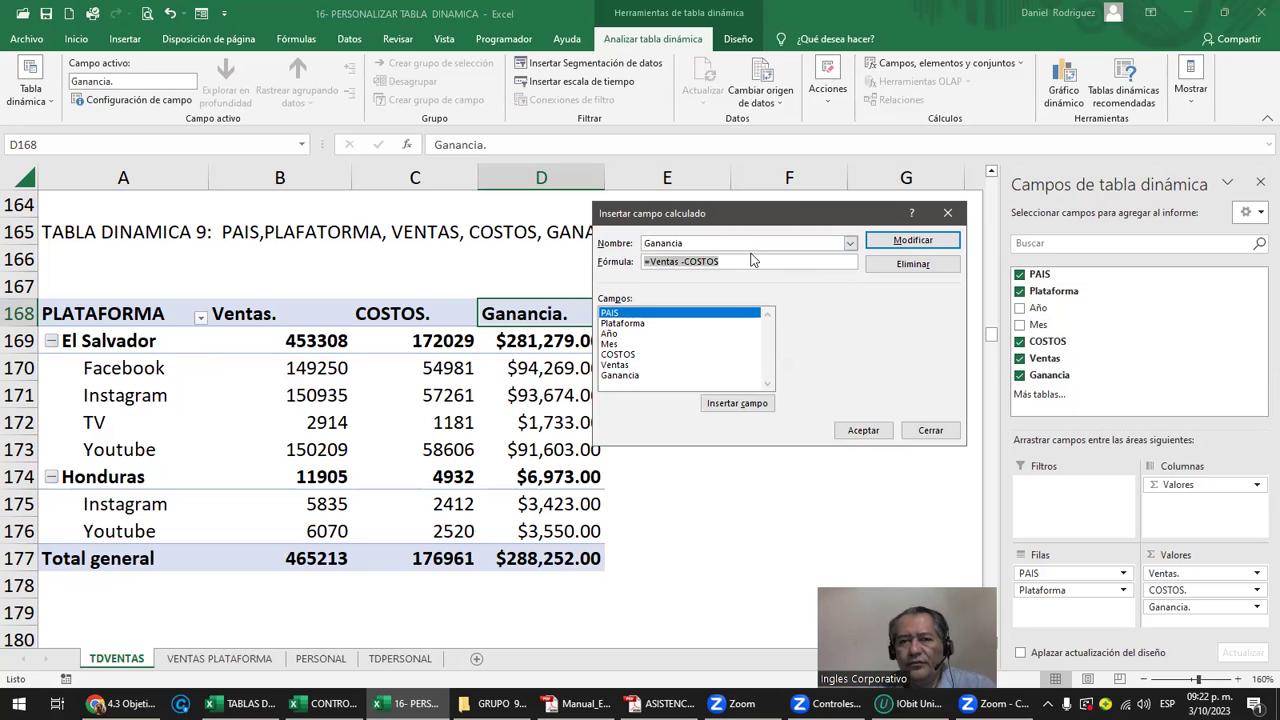
left_click(845, 249)
key("shift+Home")
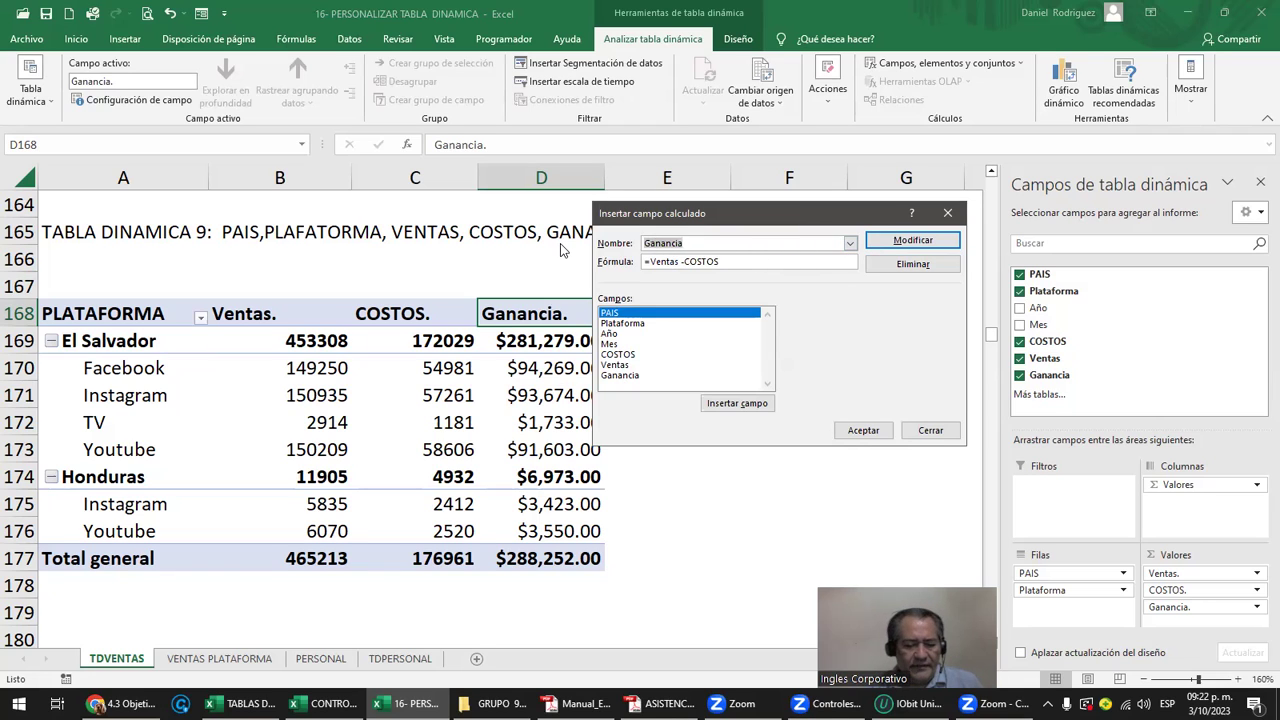
Name the new calculated field IVA and build its formula from Ventas at 13%.
type("iva")
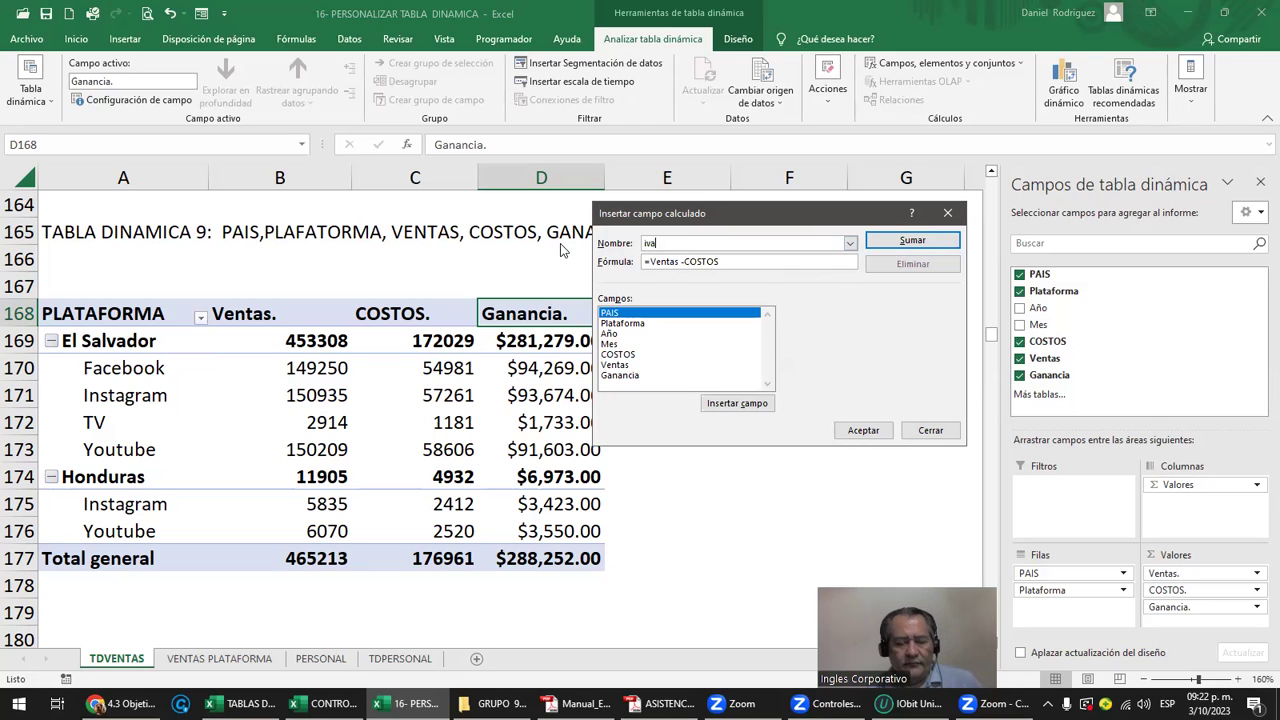
key("BackSpace")
key("BackSpace")
key("BackSpace")
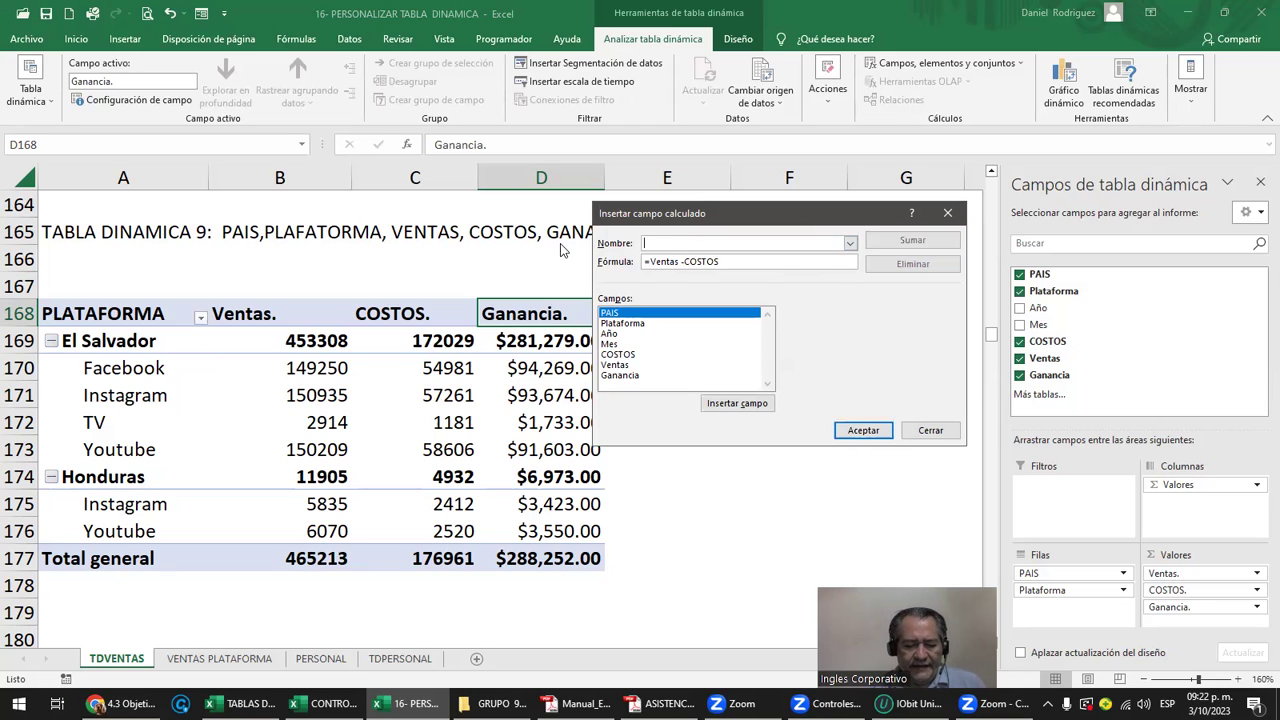
type("iVA")
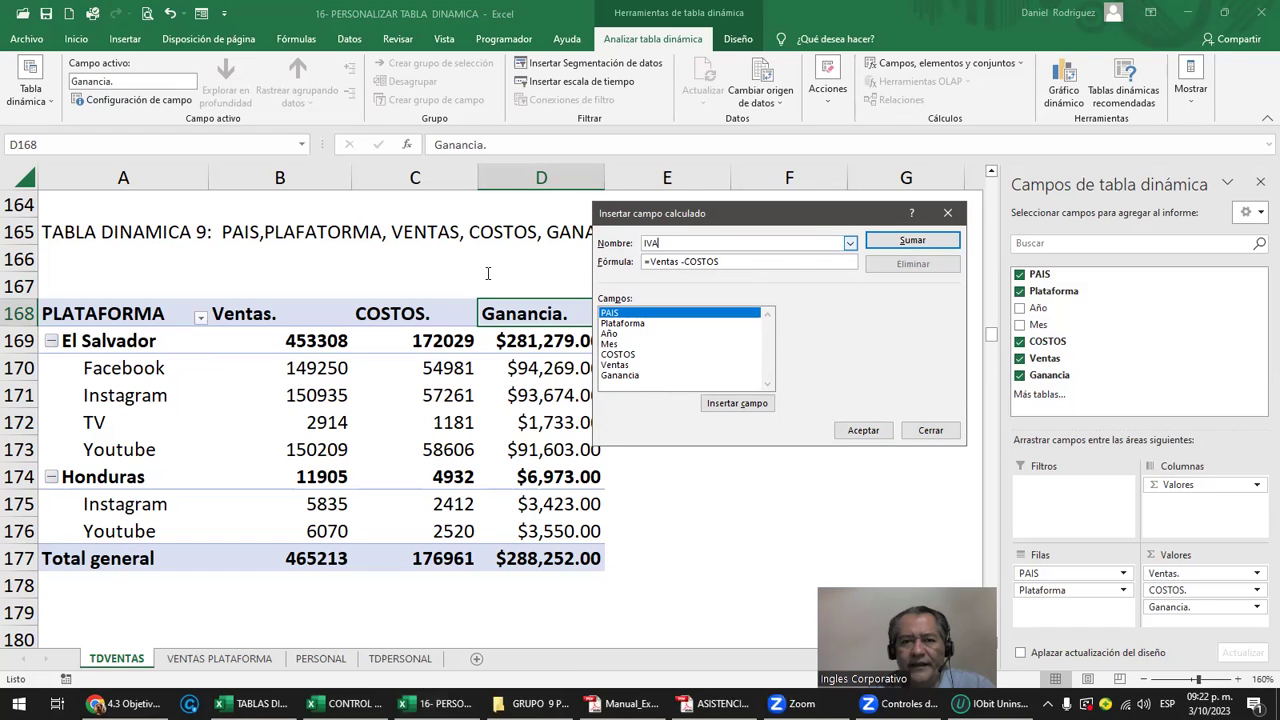
key("Tab")
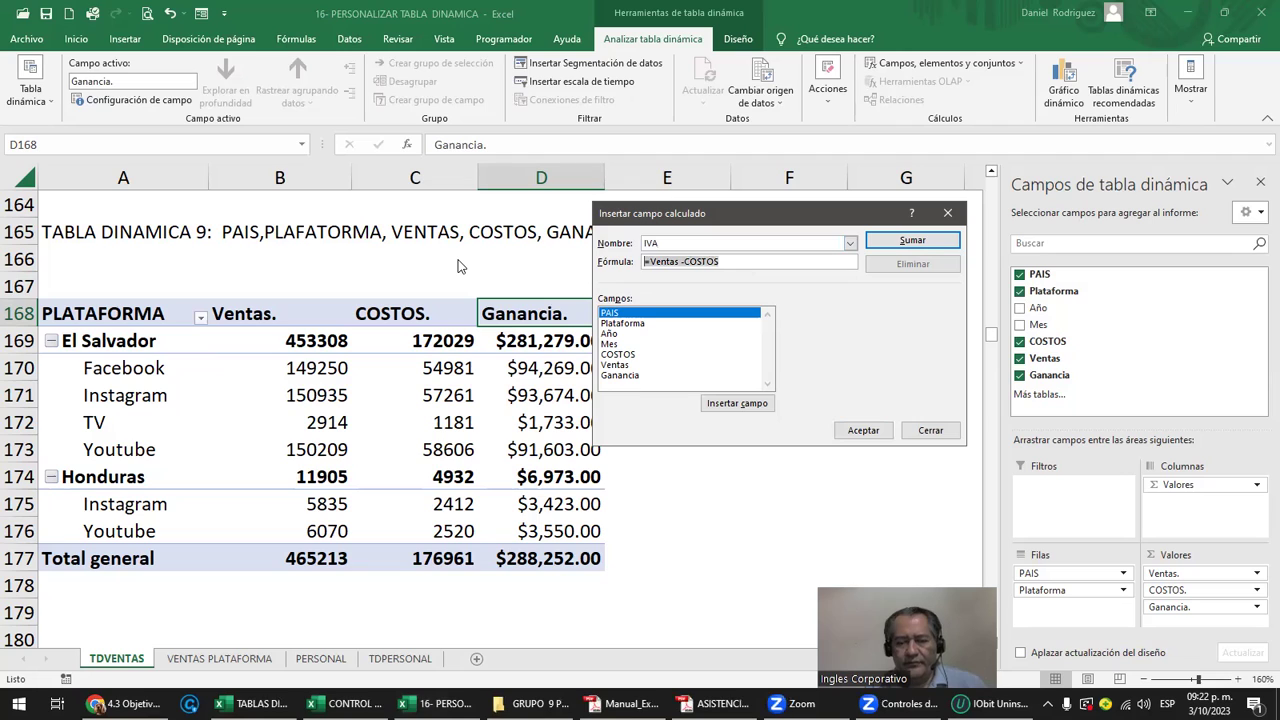
key("Delete")
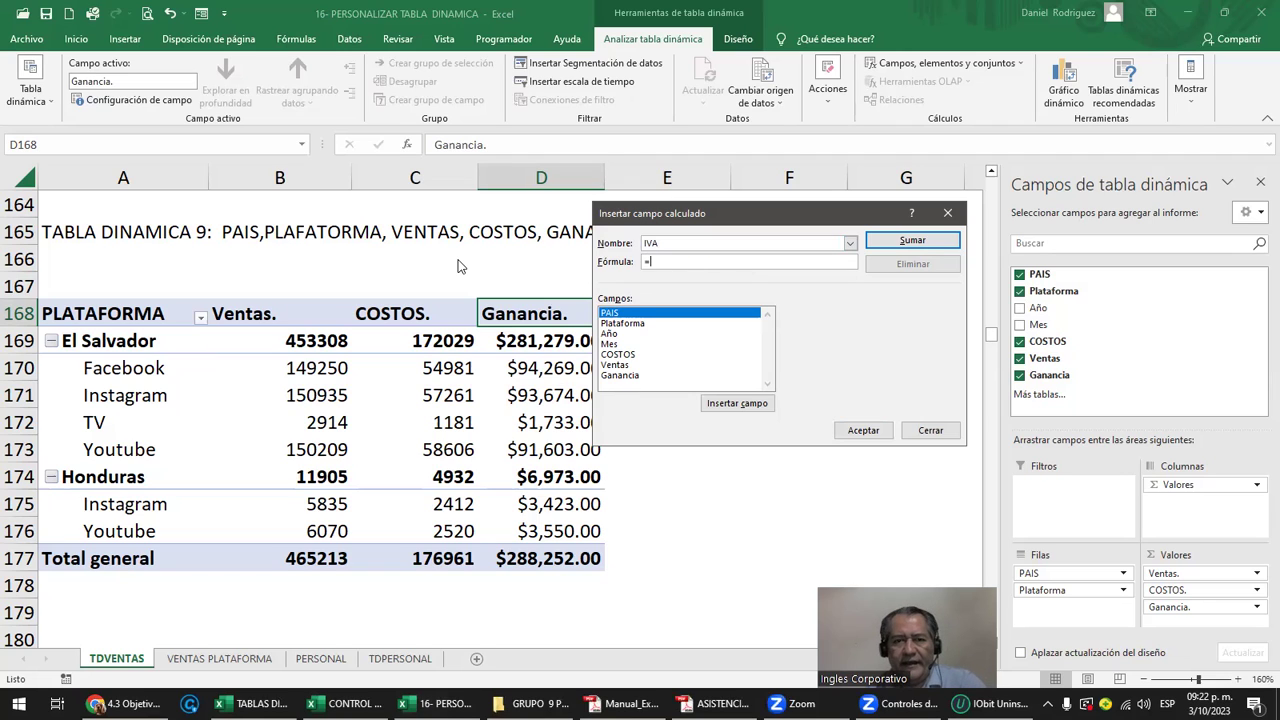
left_click(620, 366)
double_click(619, 368)
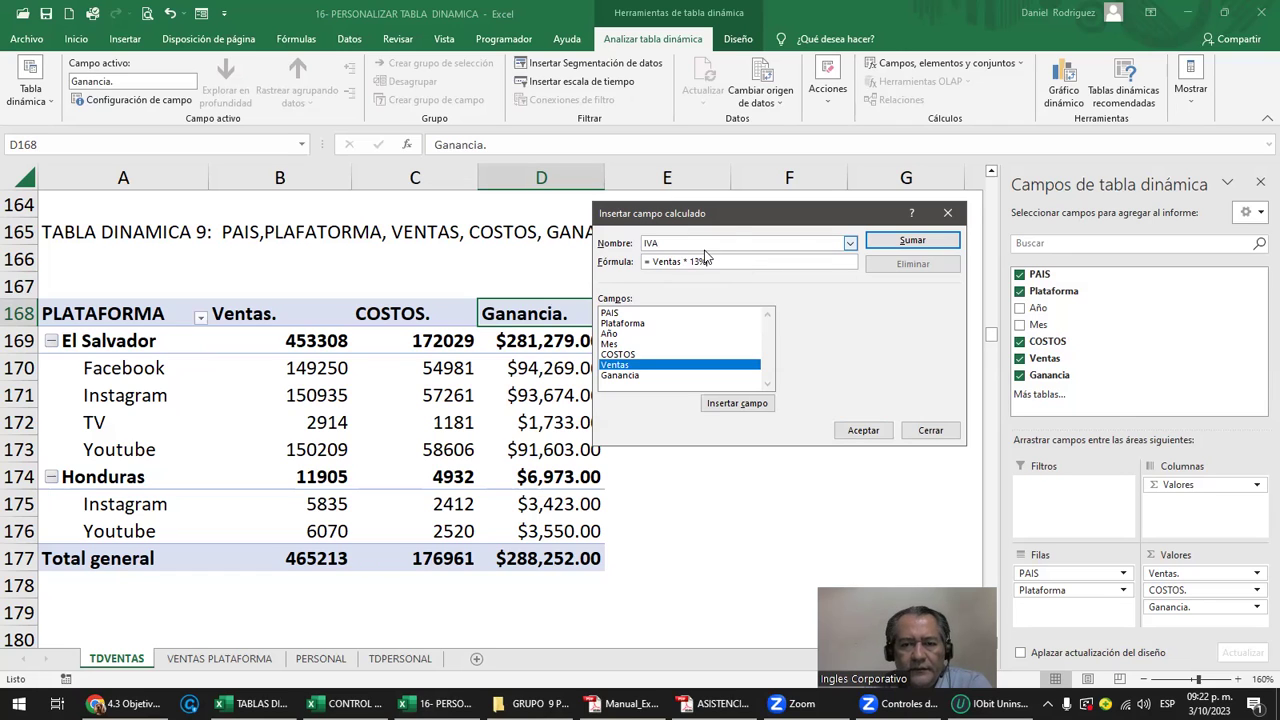
Add the IVA field so a Suma de IVA column appears in the pivot table.
left_click(885, 243)
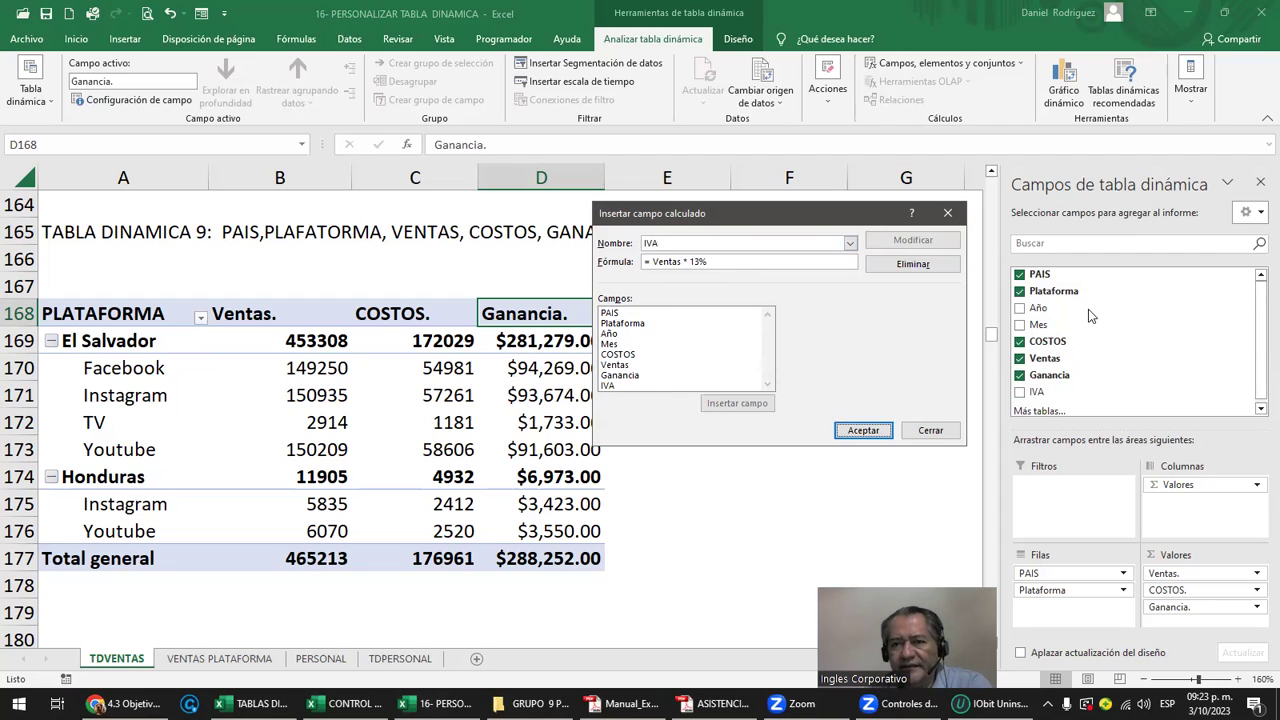
left_click(850, 244)
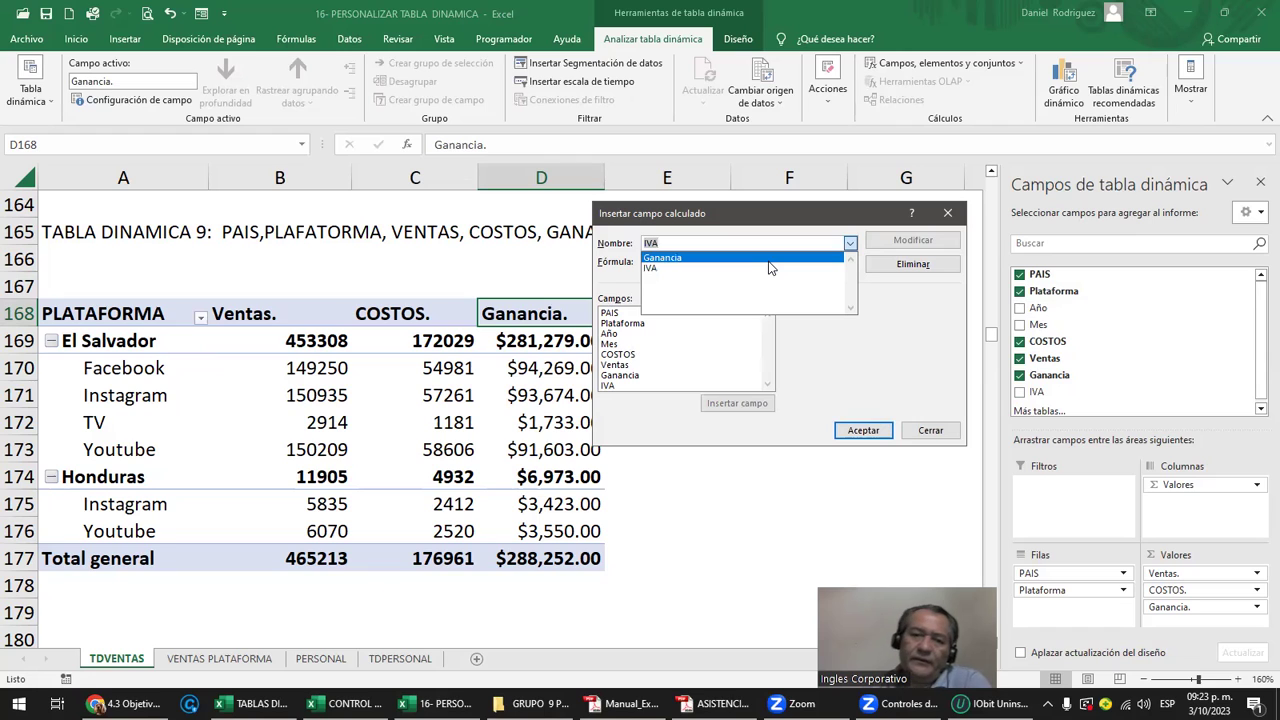
left_click(865, 431)
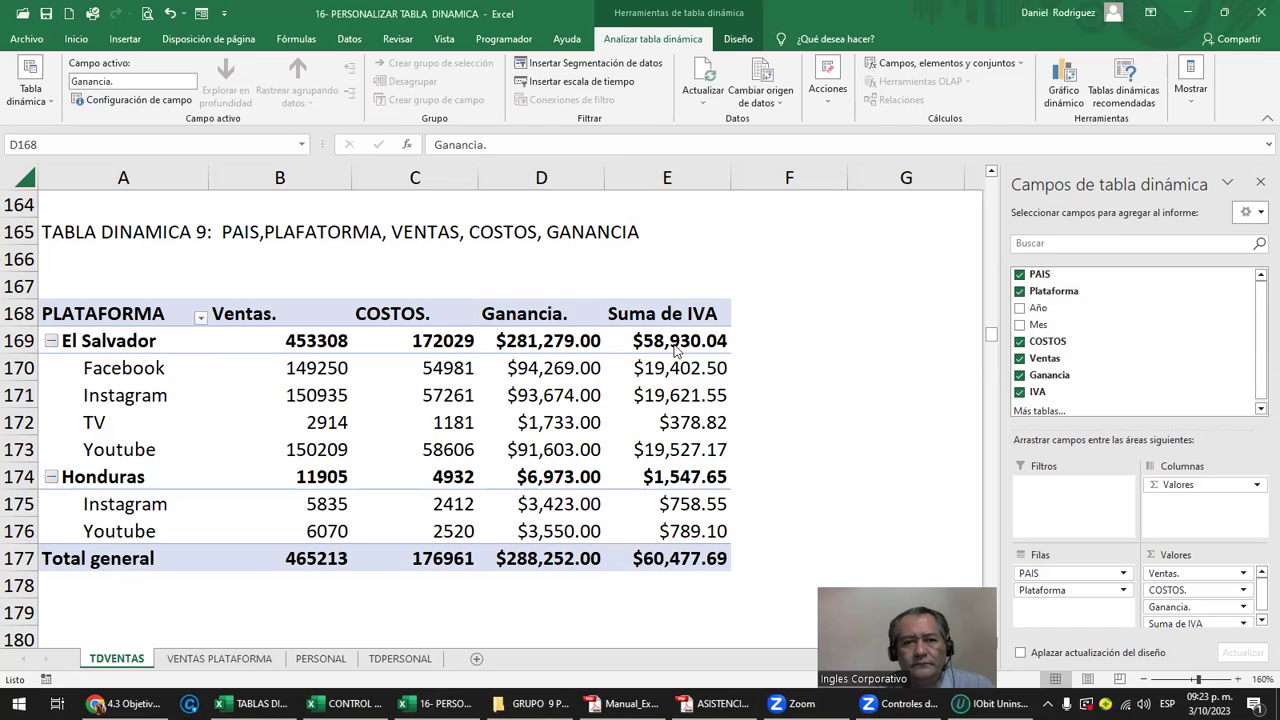
left_click(882, 337)
Enter a trial IMPORTARDATOSDINAMICOS × 13% formula on El Salvador's Ventas in G169 and fill it down.
type("=")
key("Left")
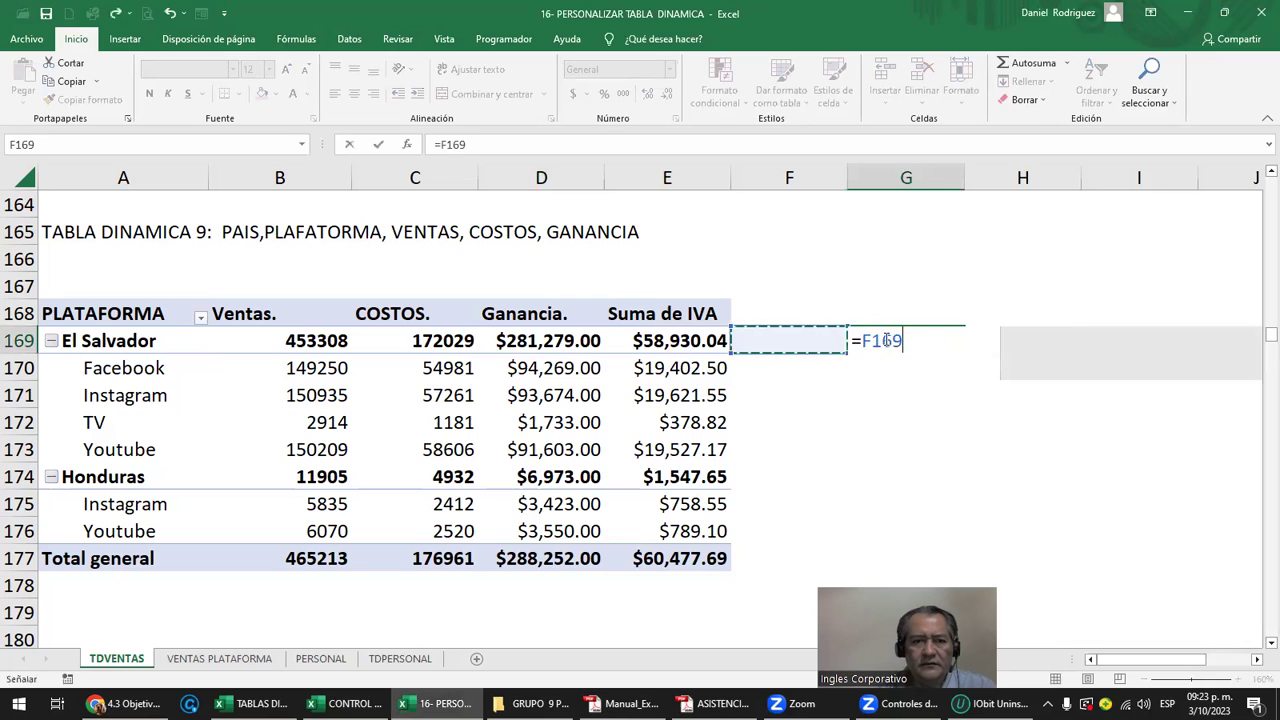
key("Left")
key("Left")
key("Left")
key("Right")
key("Left")
key("Left")
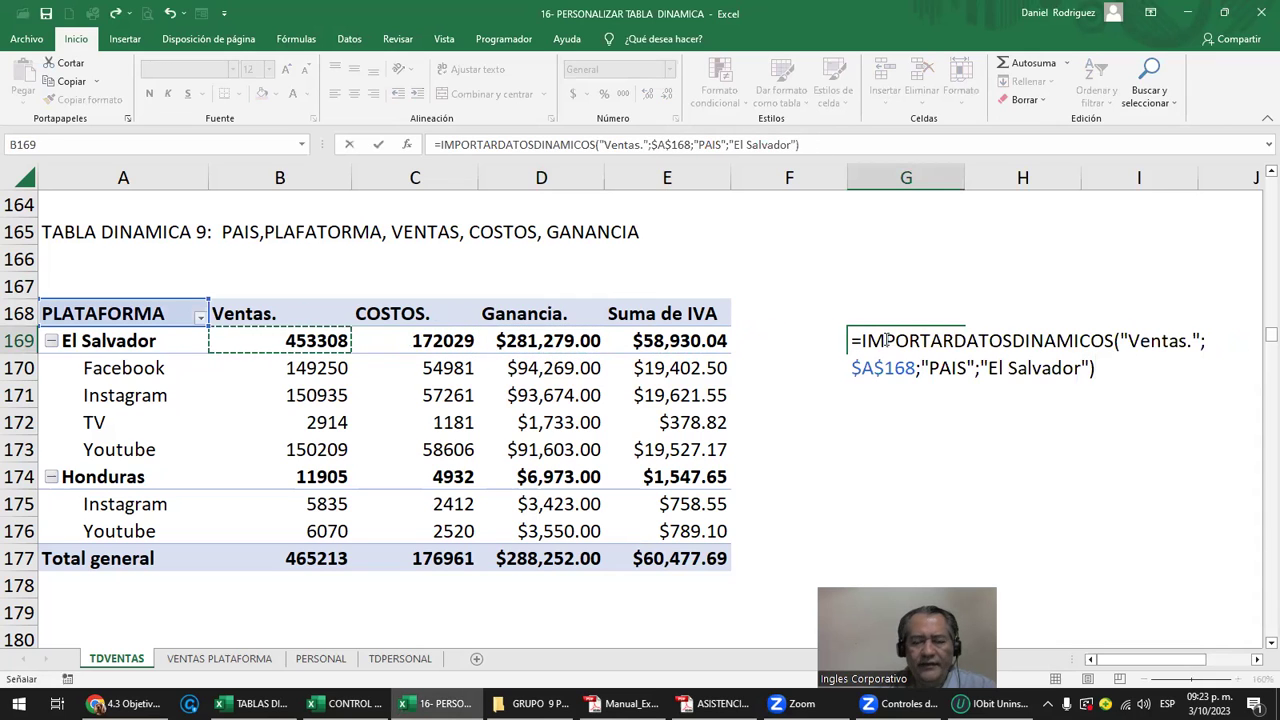
type("*13")
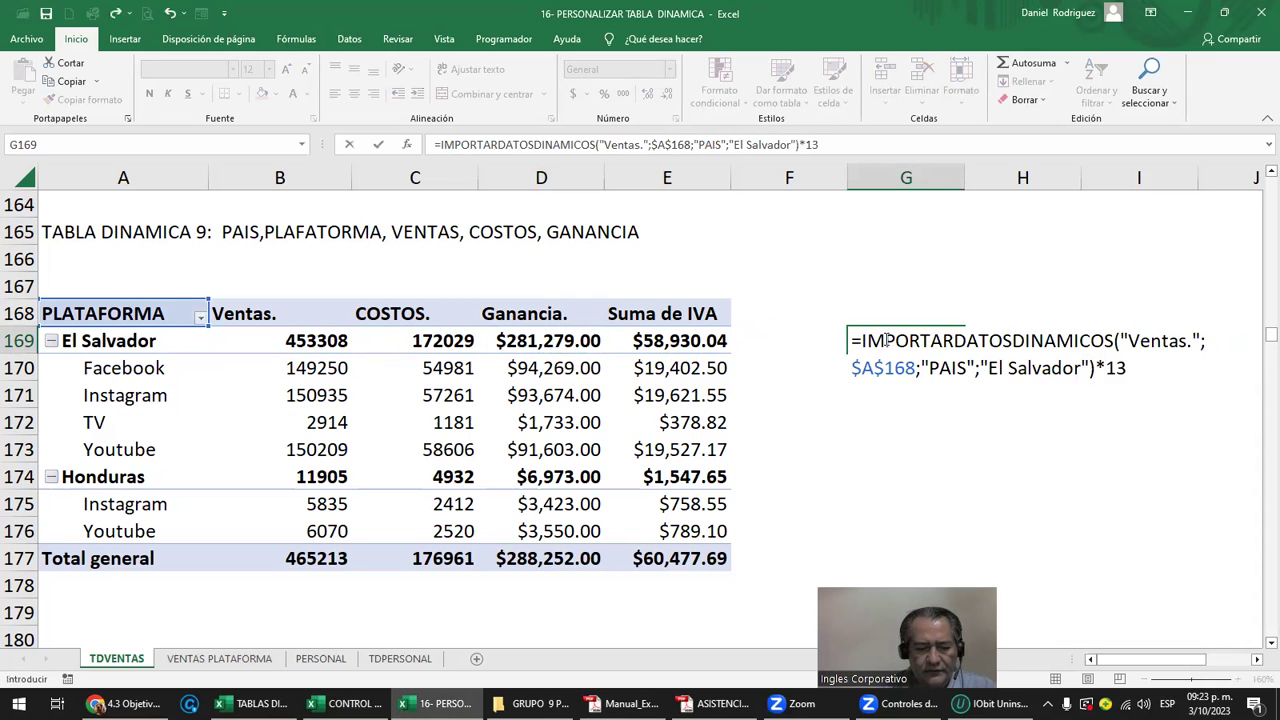
type("%")
key("Return")
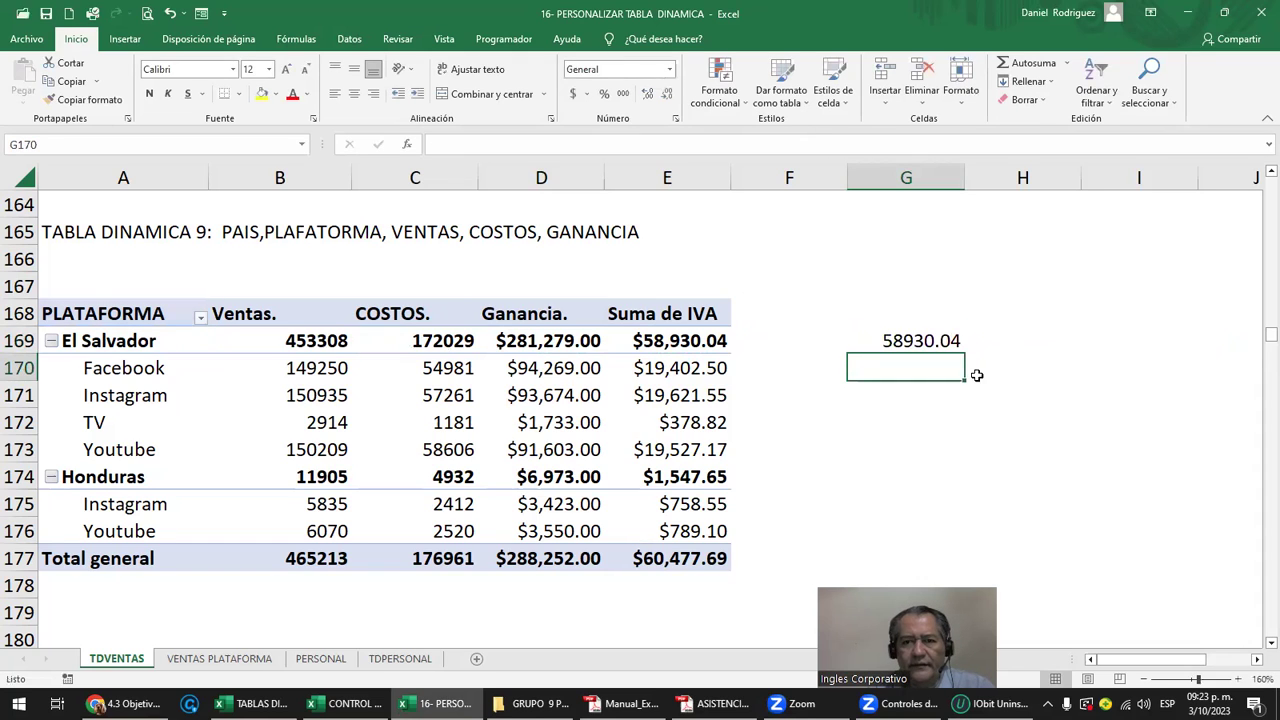
left_click(895, 343)
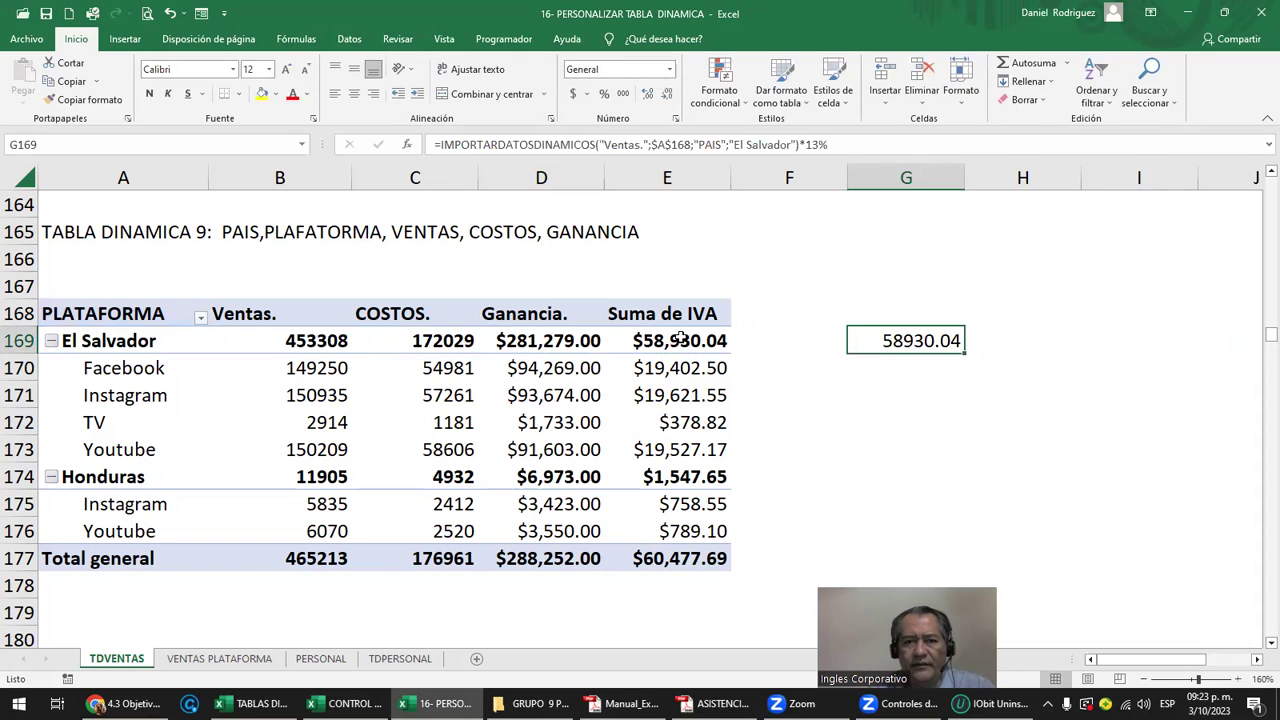
left_click_drag(964, 354, 954, 580)
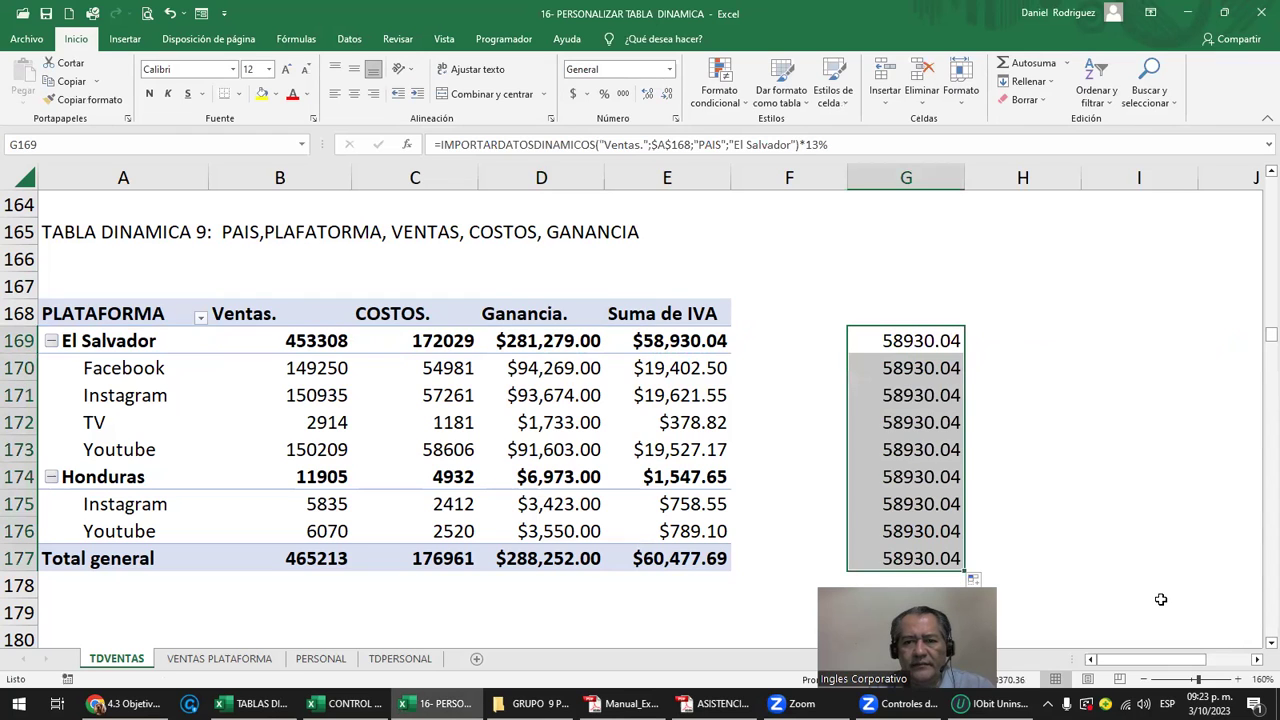
Undo the fill-down and delete the test formula from G169, leaving column G empty.
double_click(939, 353)
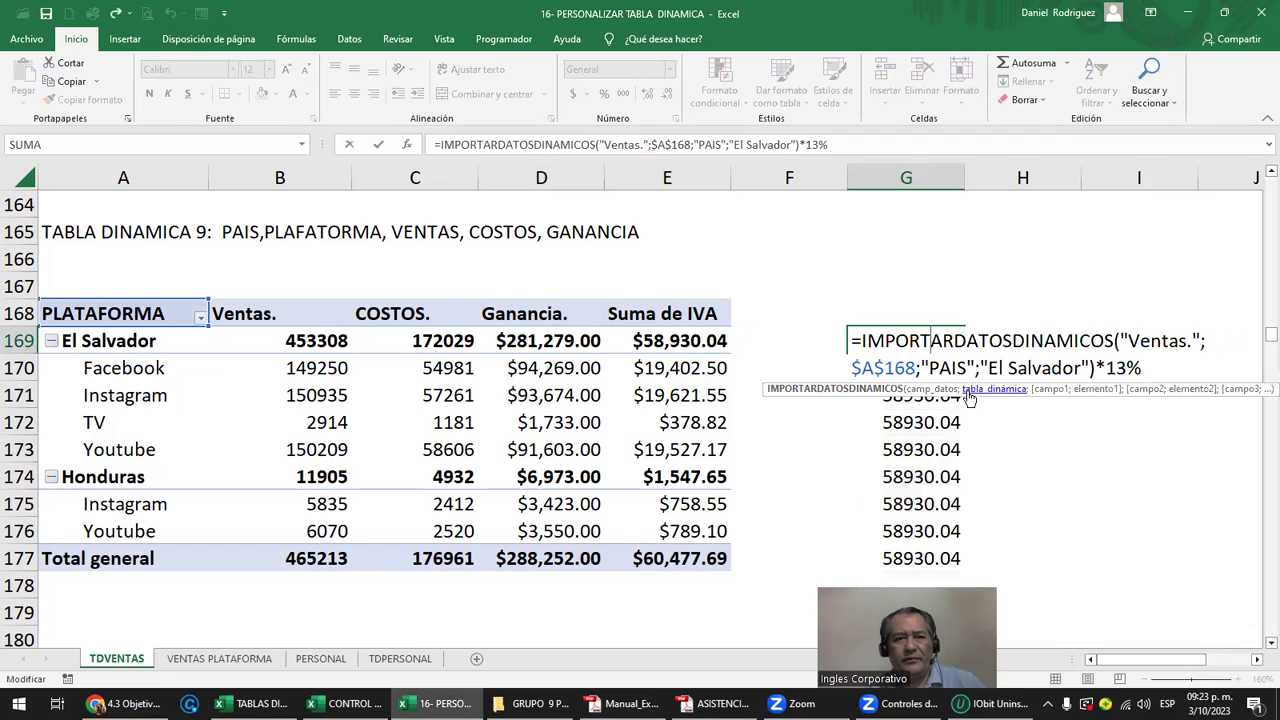
key("Escape")
key("ctrl+z")
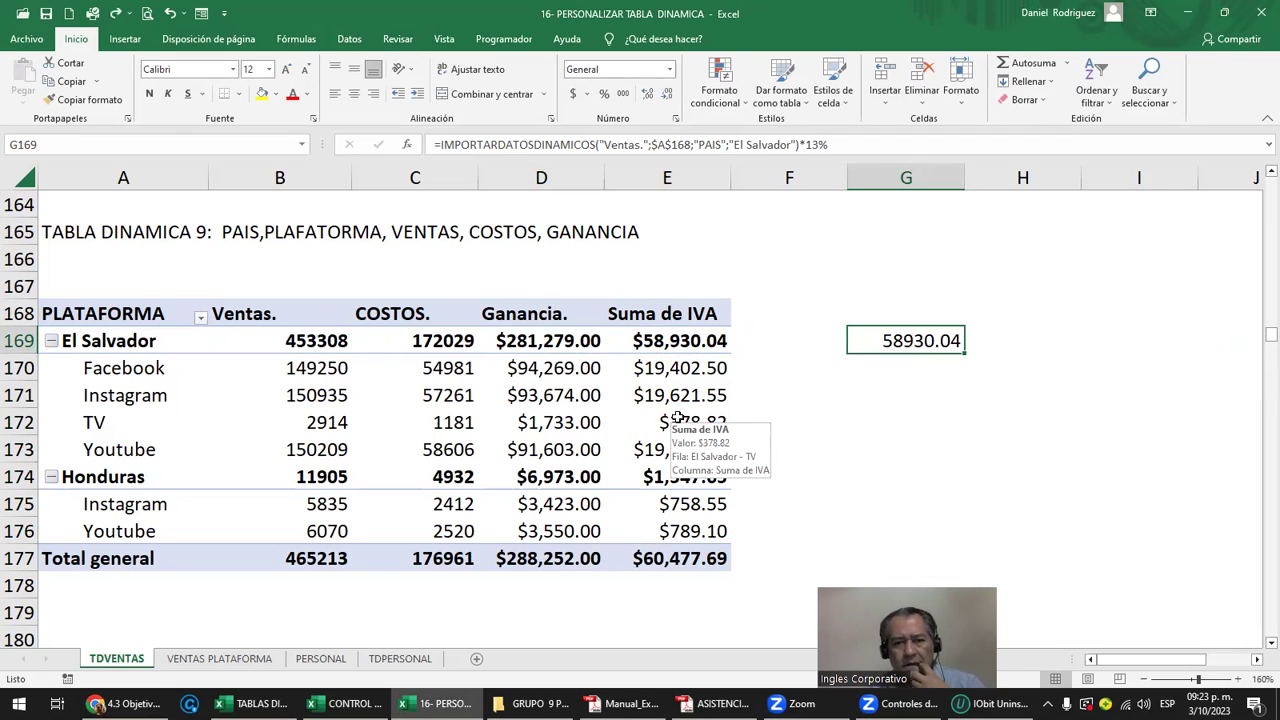
left_click(1004, 452)
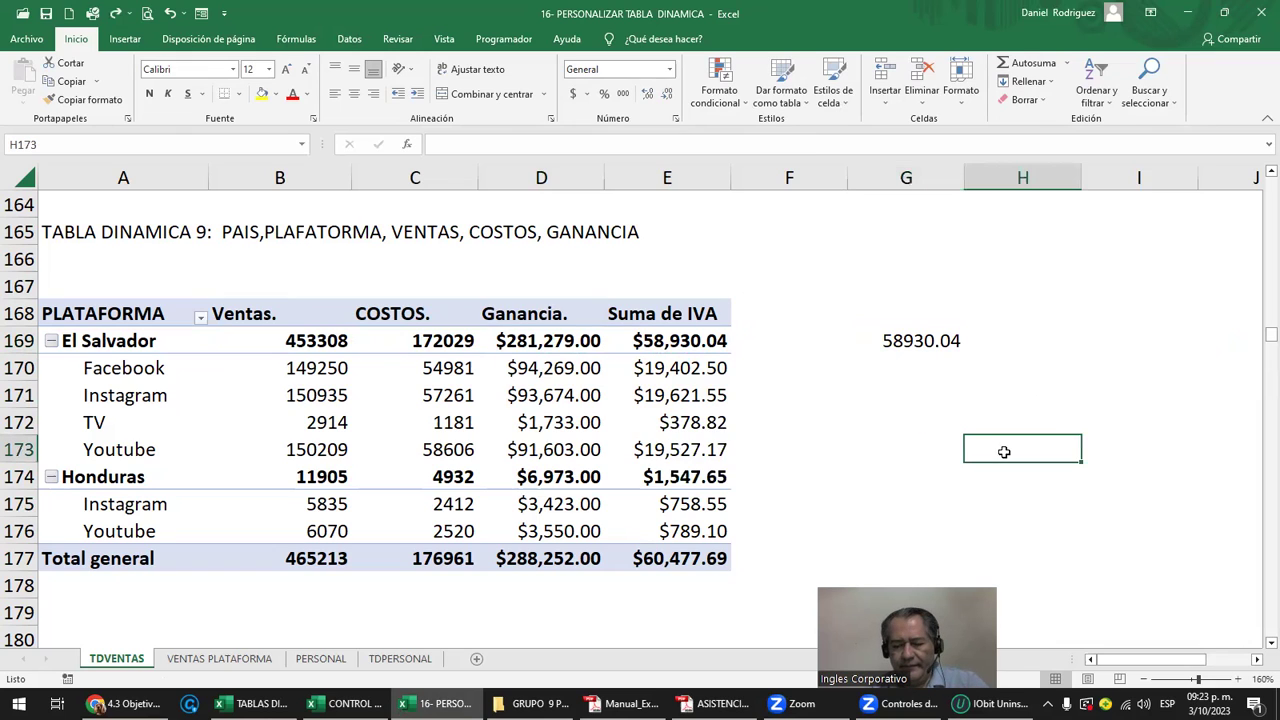
left_click(898, 340)
key("Delete")
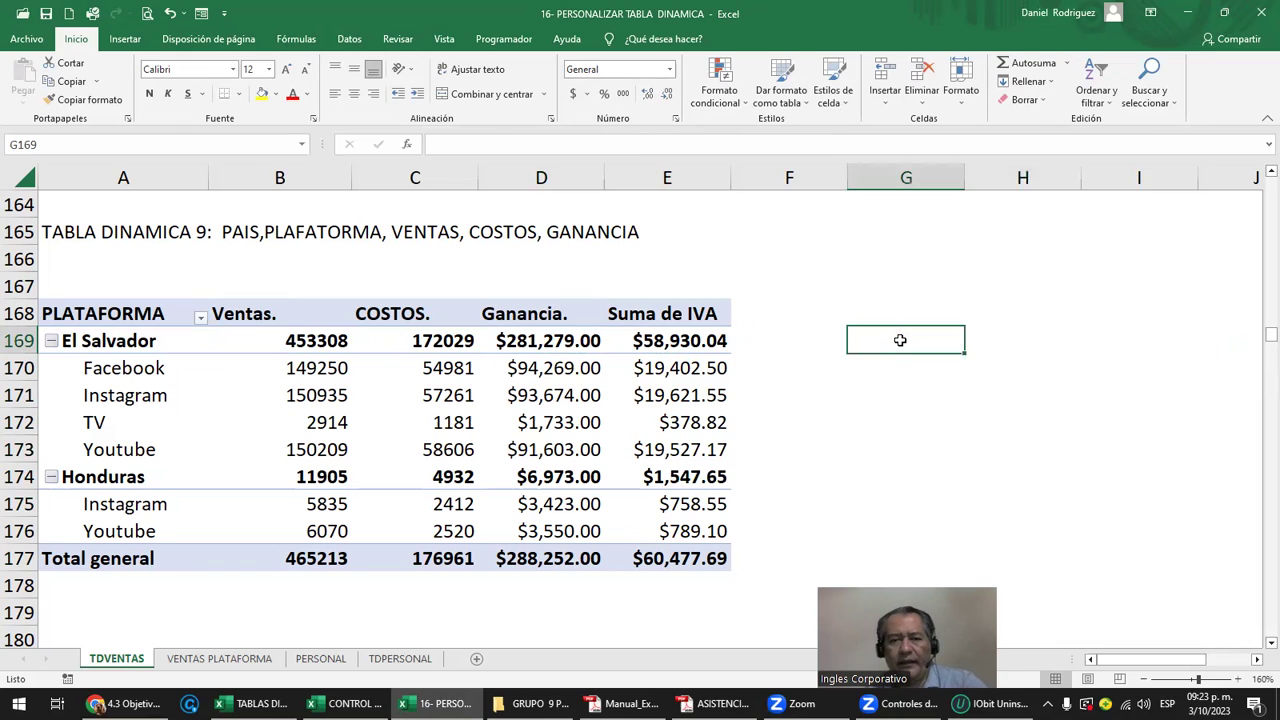
left_click(681, 313)
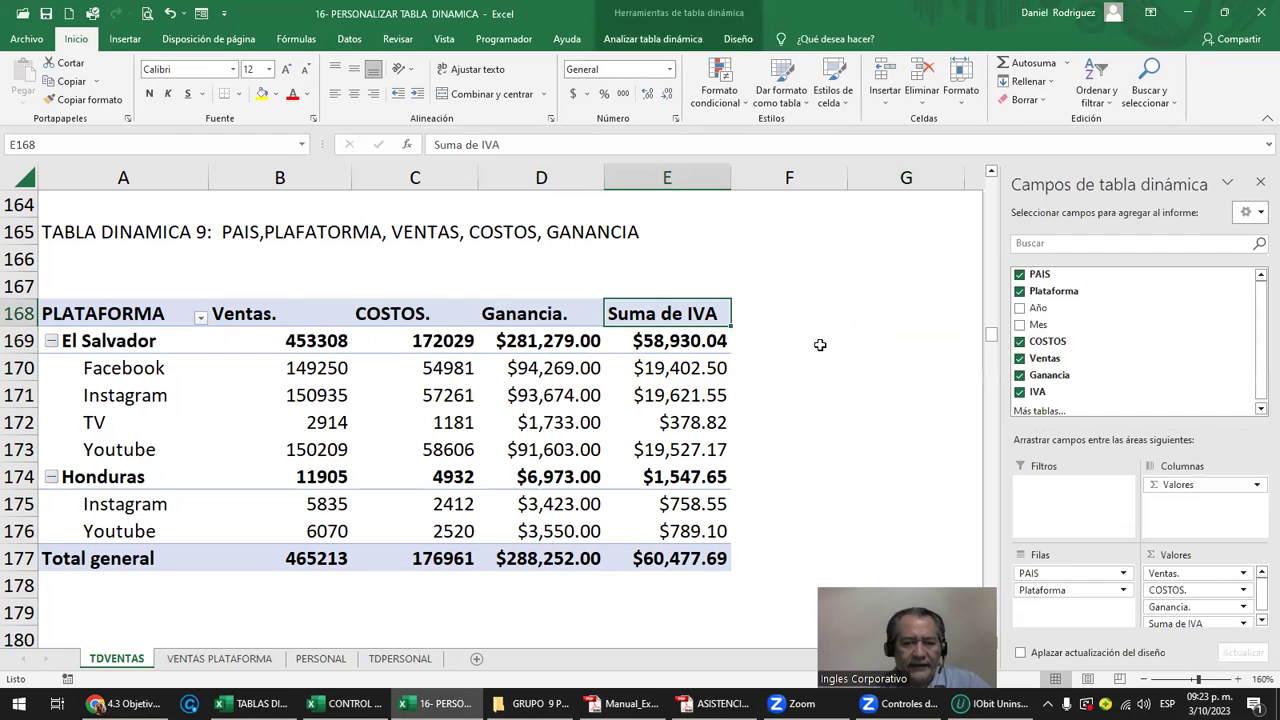
Change the E168 heading from 'Suma de IVA' to 'IVA.'.
key("F2")
key("Delete")
key("Delete")
key("Delete")
key("Delete")
key("Delete")
key("Delete")
key("Delete")
key("Delete")
key("End")
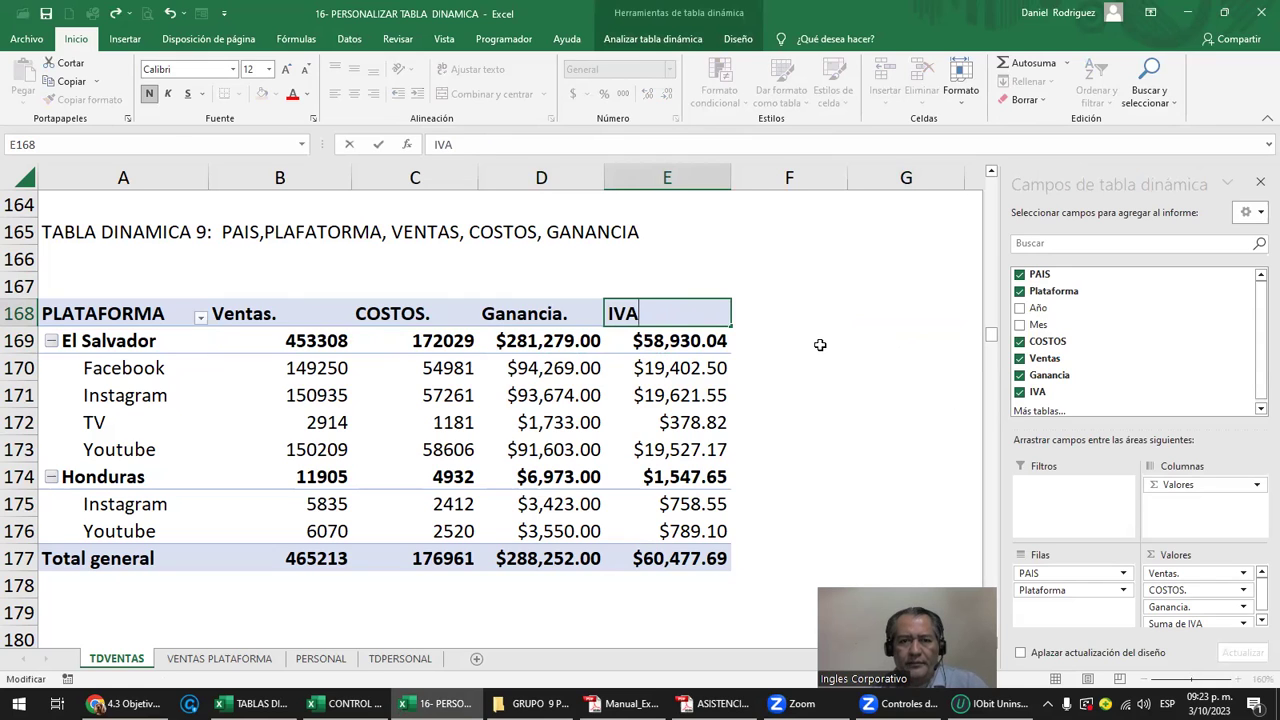
type(".")
key("Return")
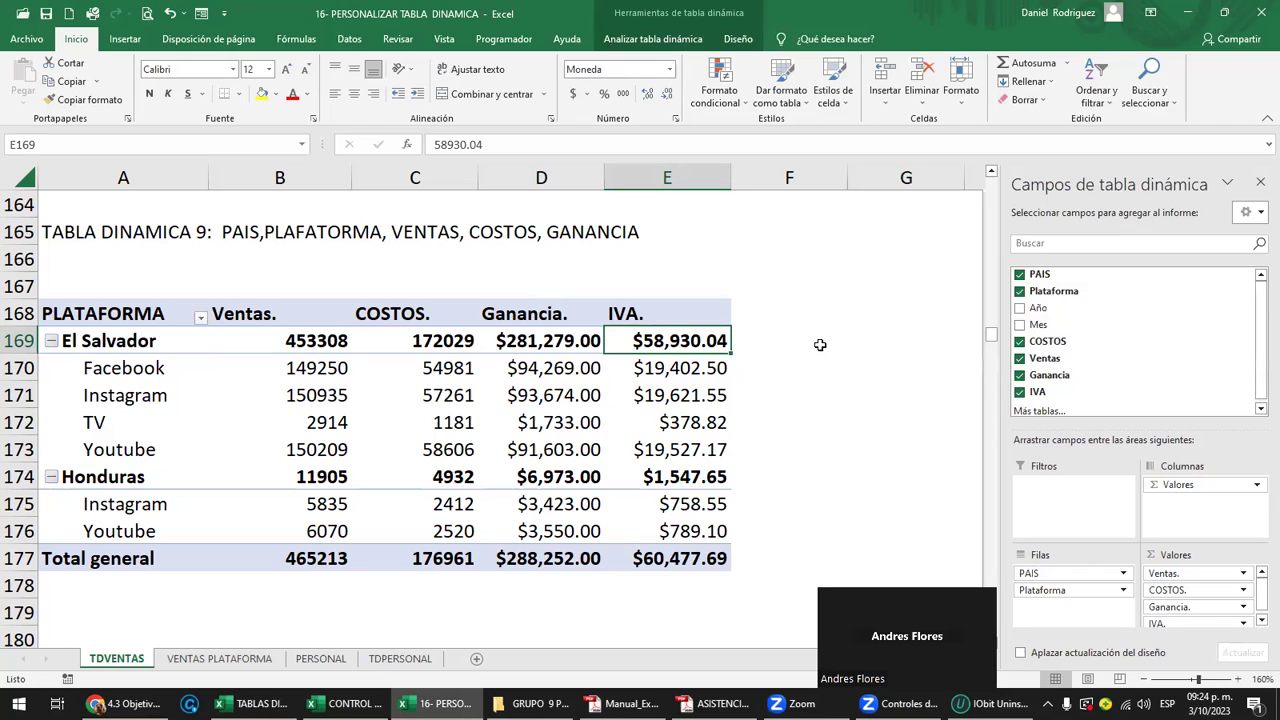
Reselect the IVA. heading and look through the Analizar and Diseño pivot table tabs.
left_click(675, 315)
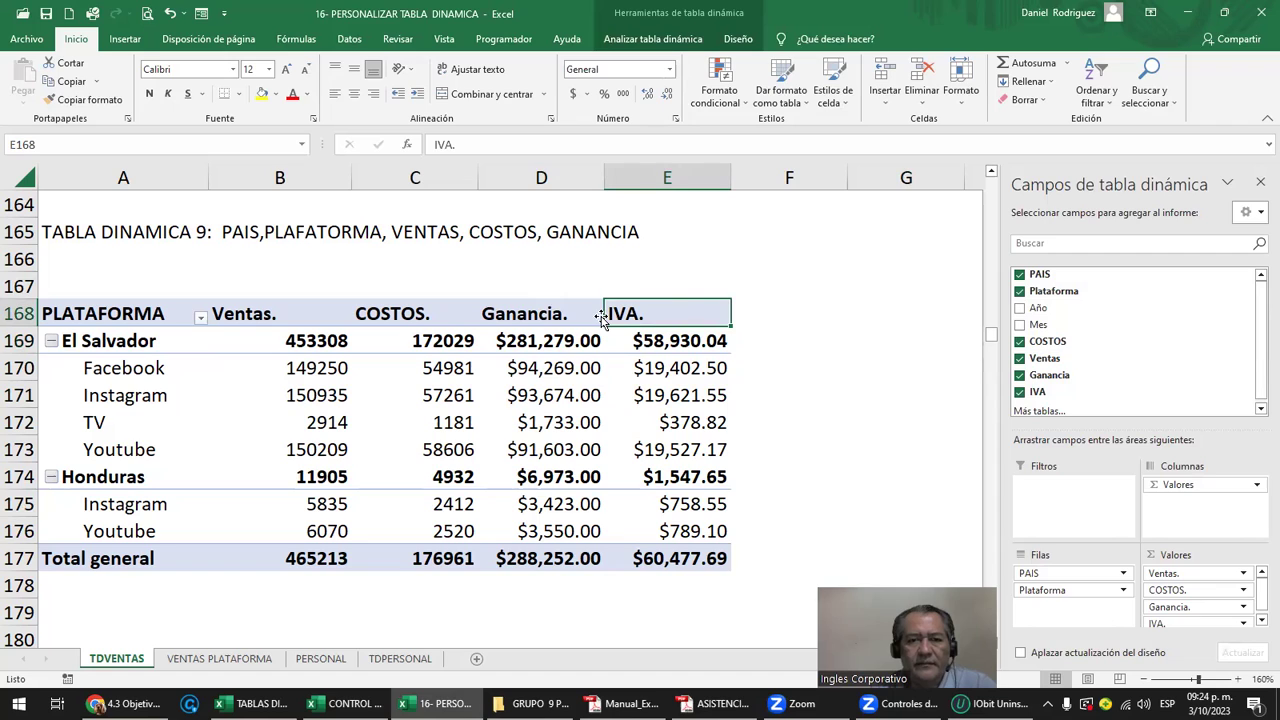
left_click(790, 295)
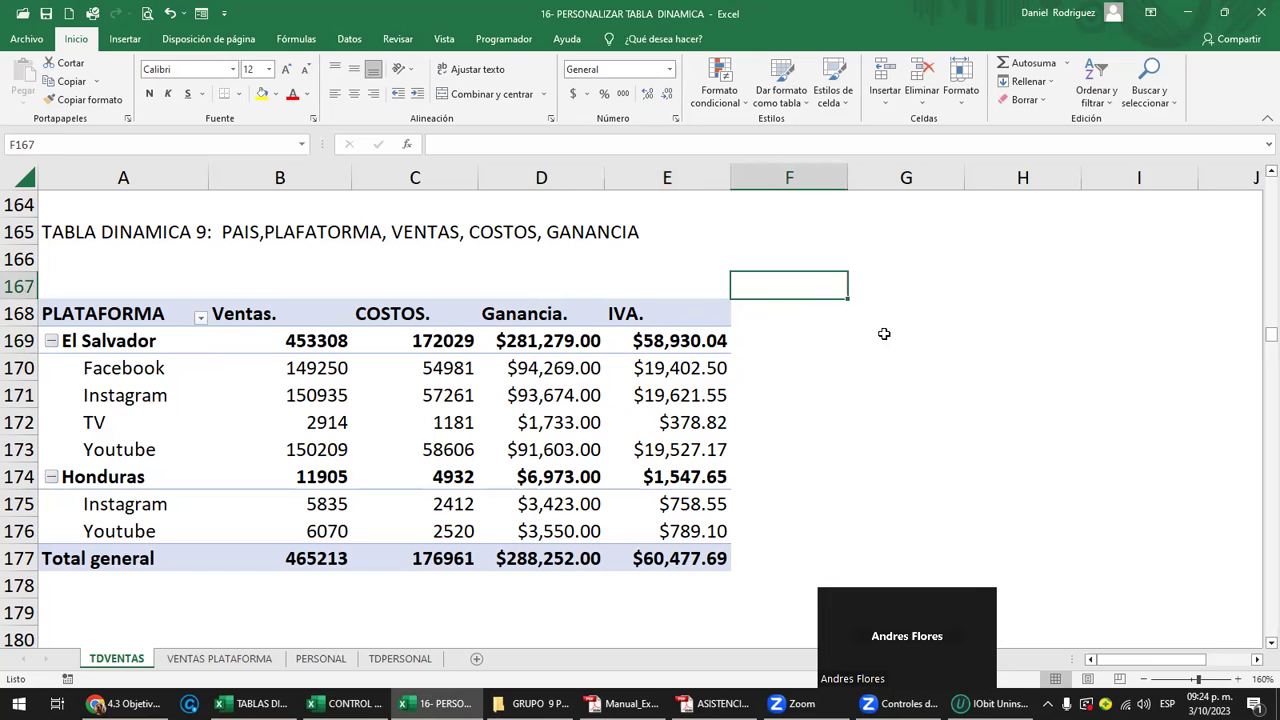
left_click(655, 311)
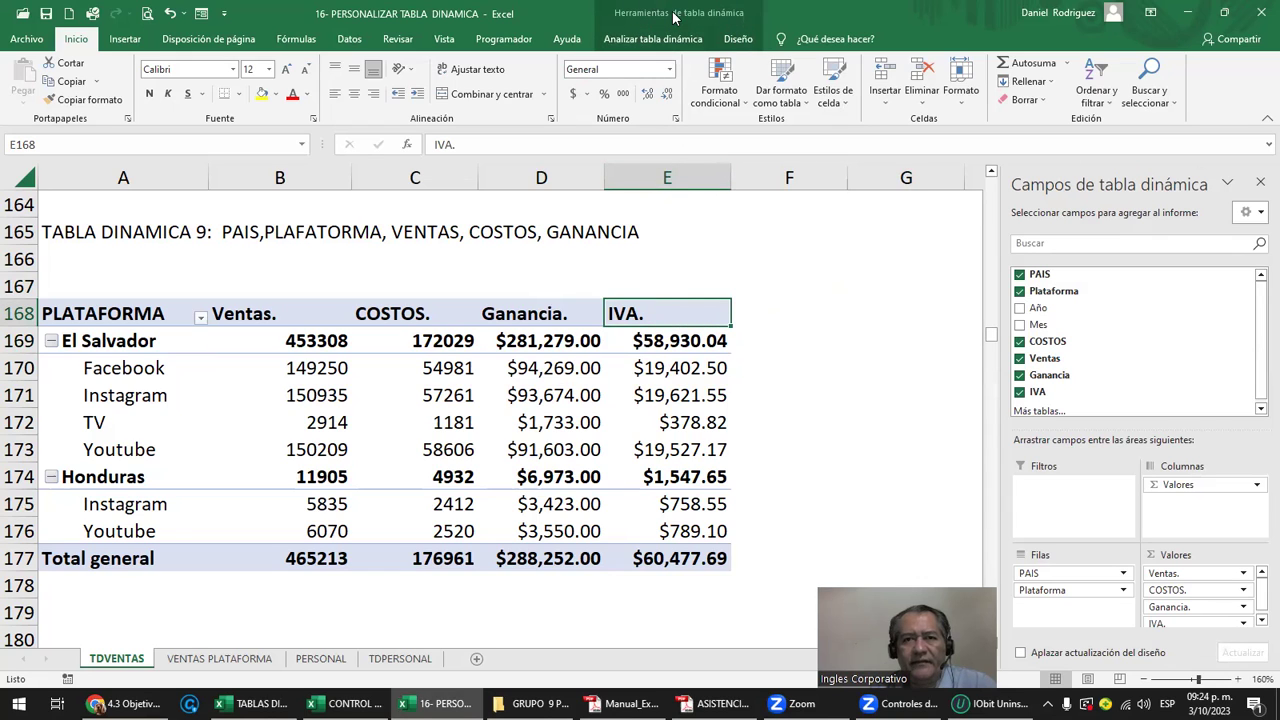
left_click(655, 41)
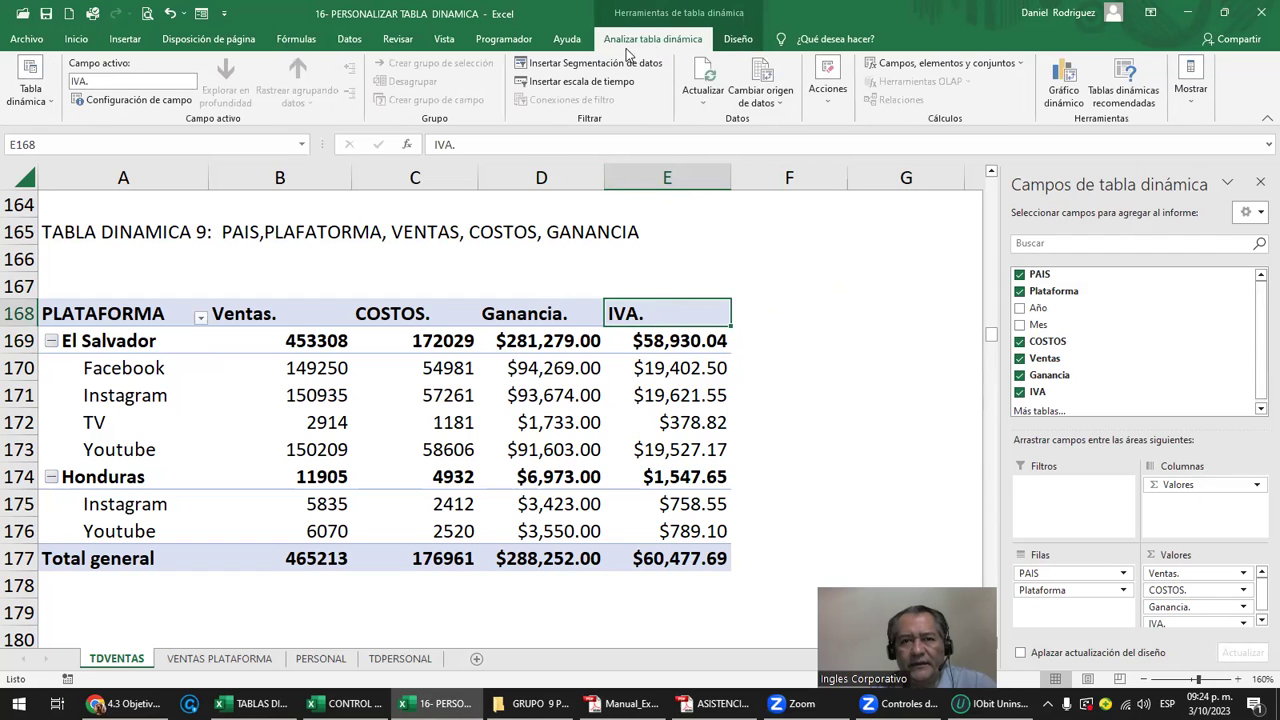
left_click(737, 41)
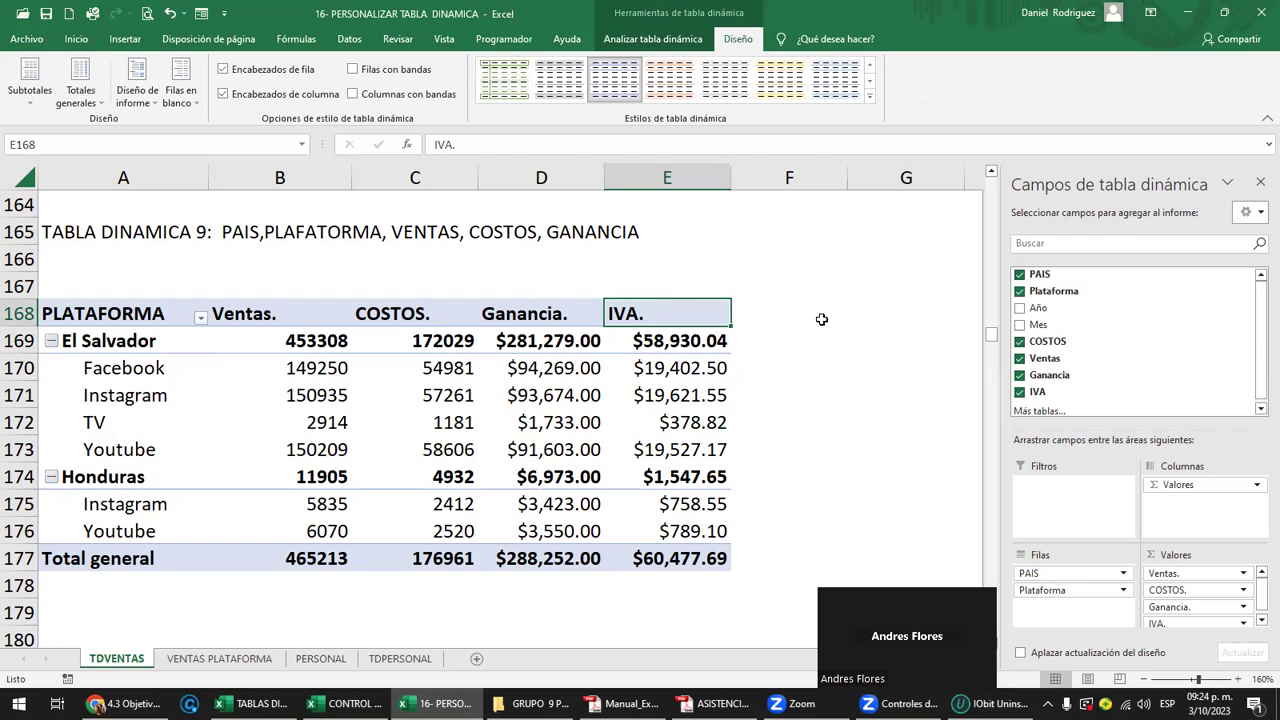
left_click(820, 317)
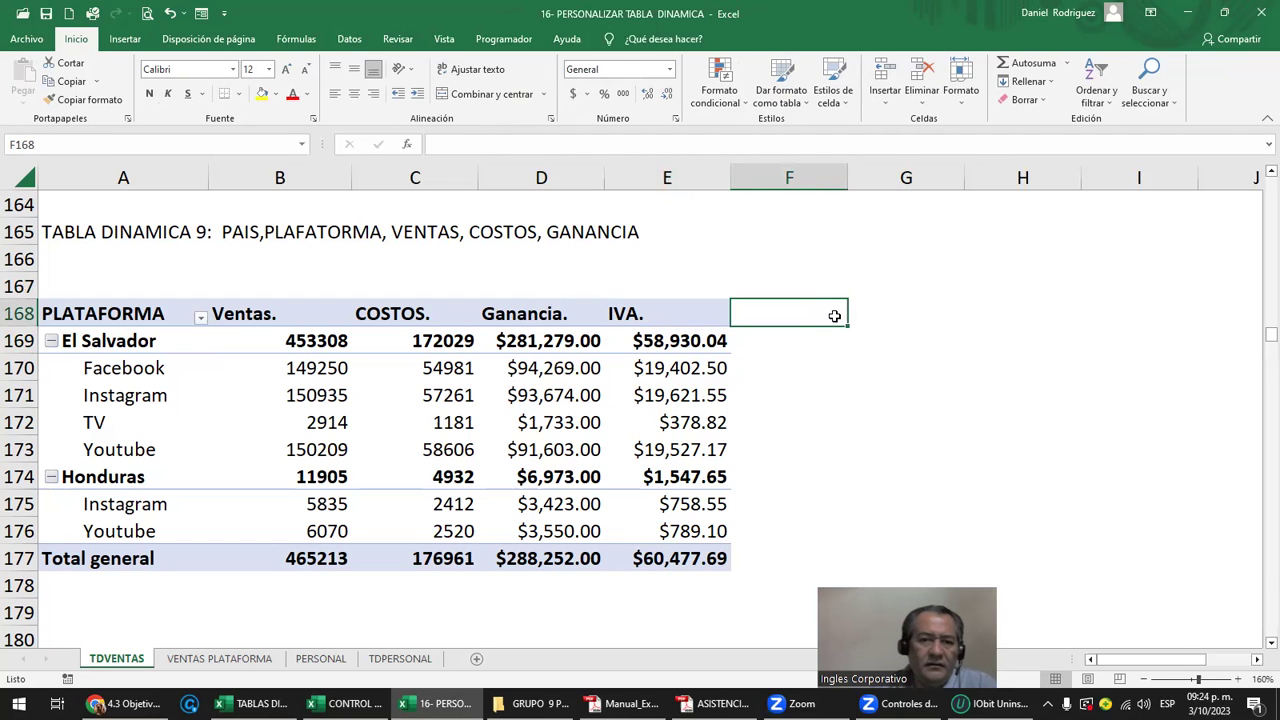
left_click(686, 313)
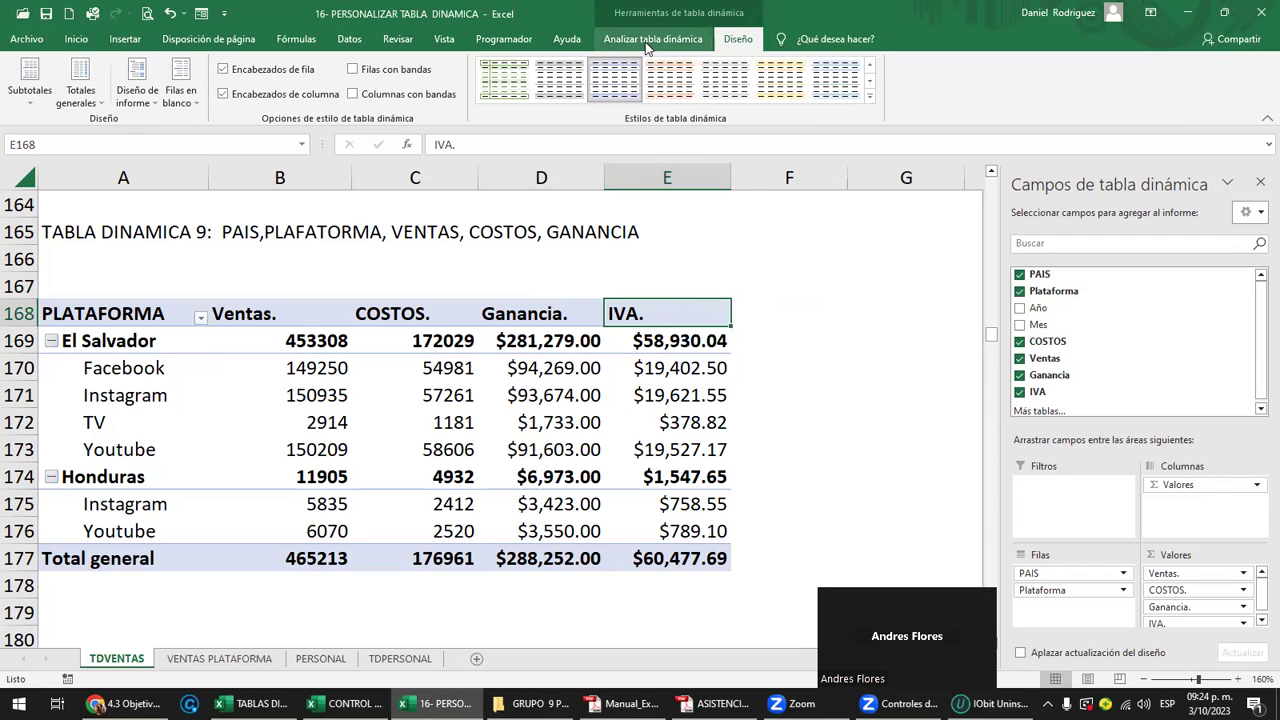
left_click(645, 42)
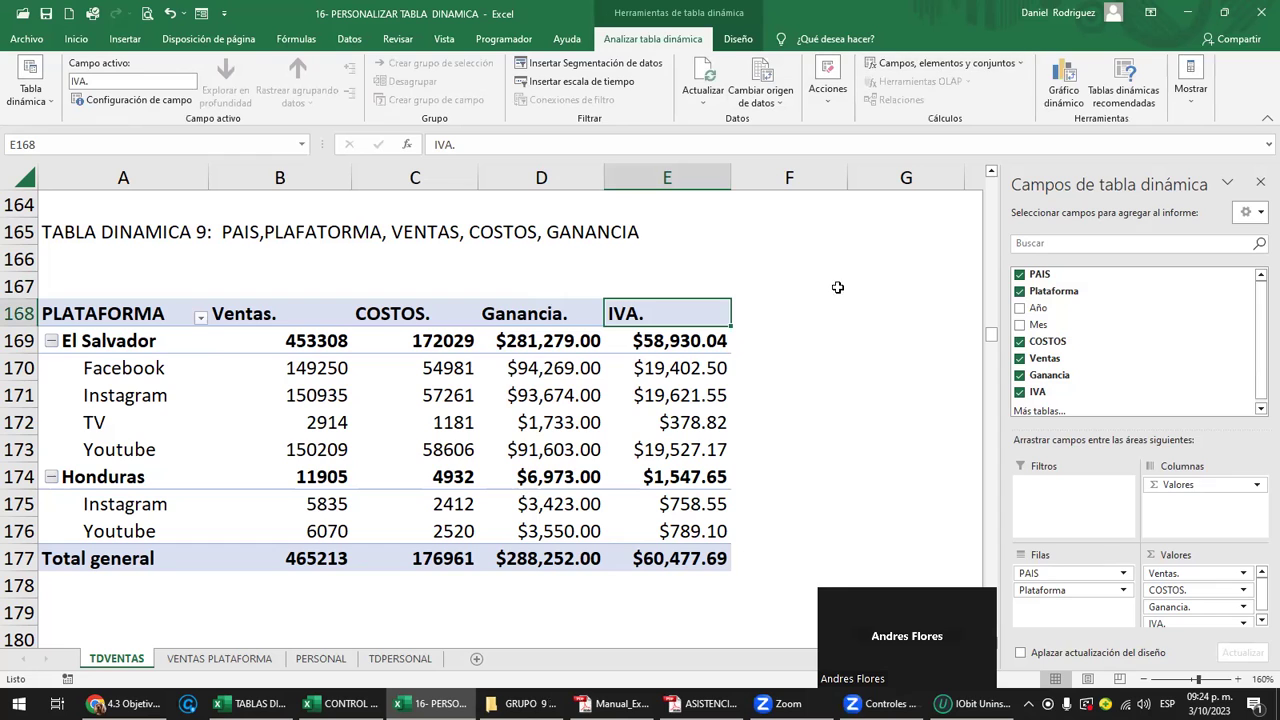
left_click(803, 320)
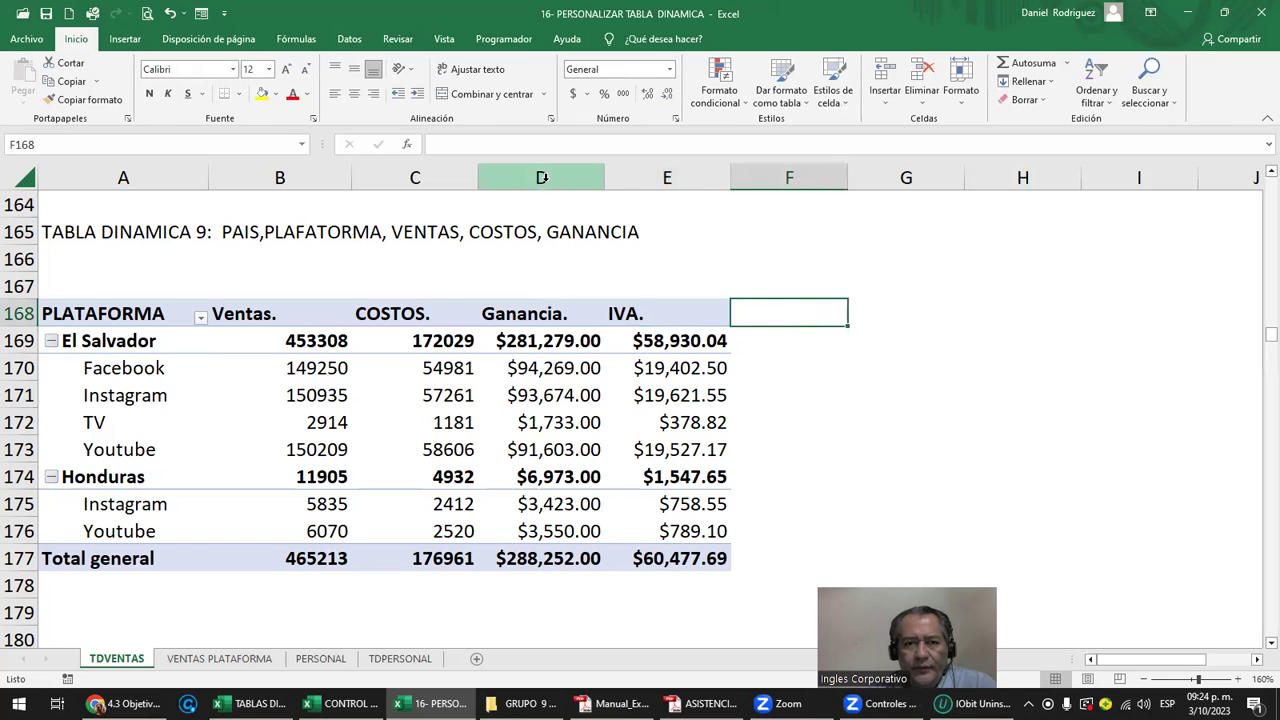
left_click_drag(548, 178, 660, 178)
left_click(530, 312)
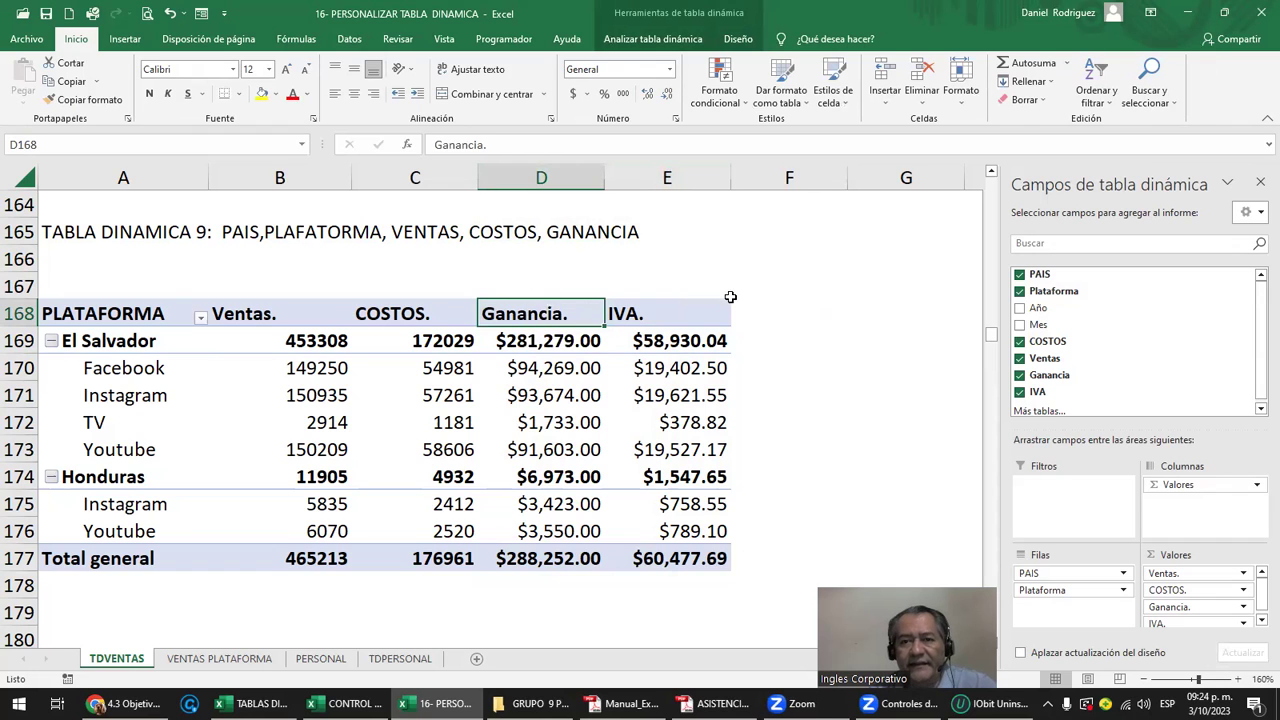
scroll(666, 367, "up", 3)
left_click(516, 212)
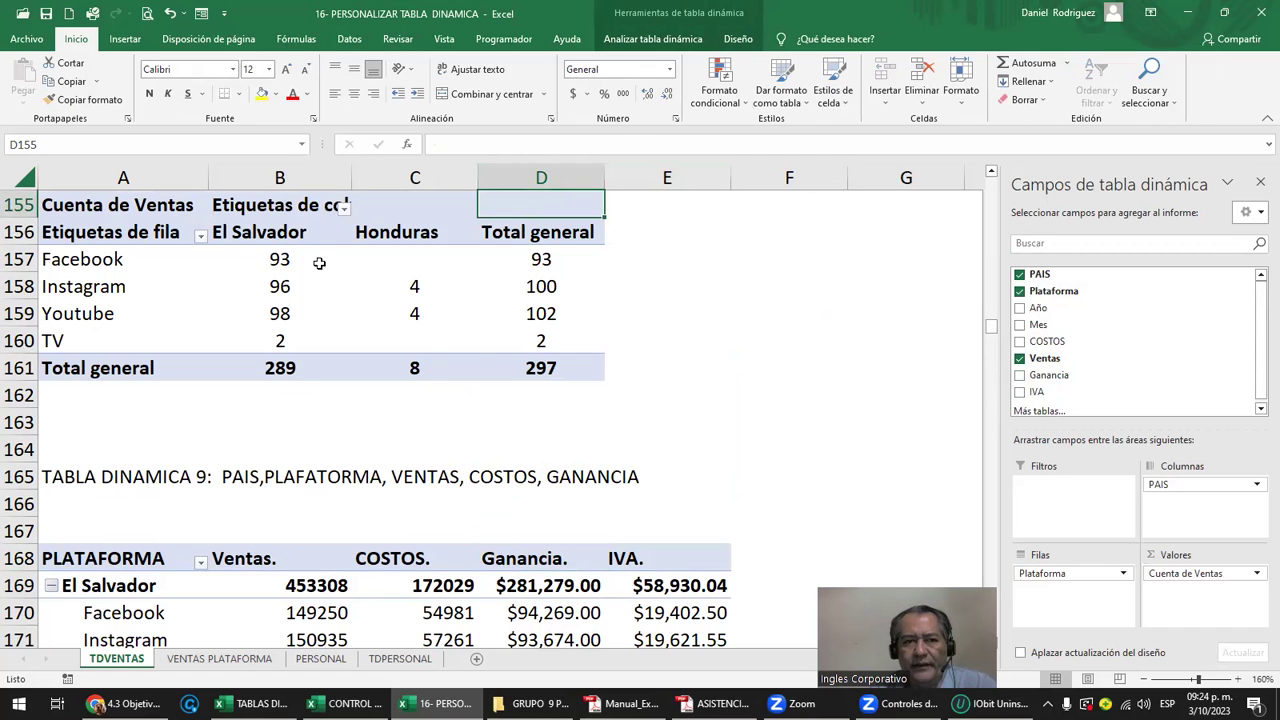
scroll(332, 281, "down", 1)
scroll(332, 281, "down", 2)
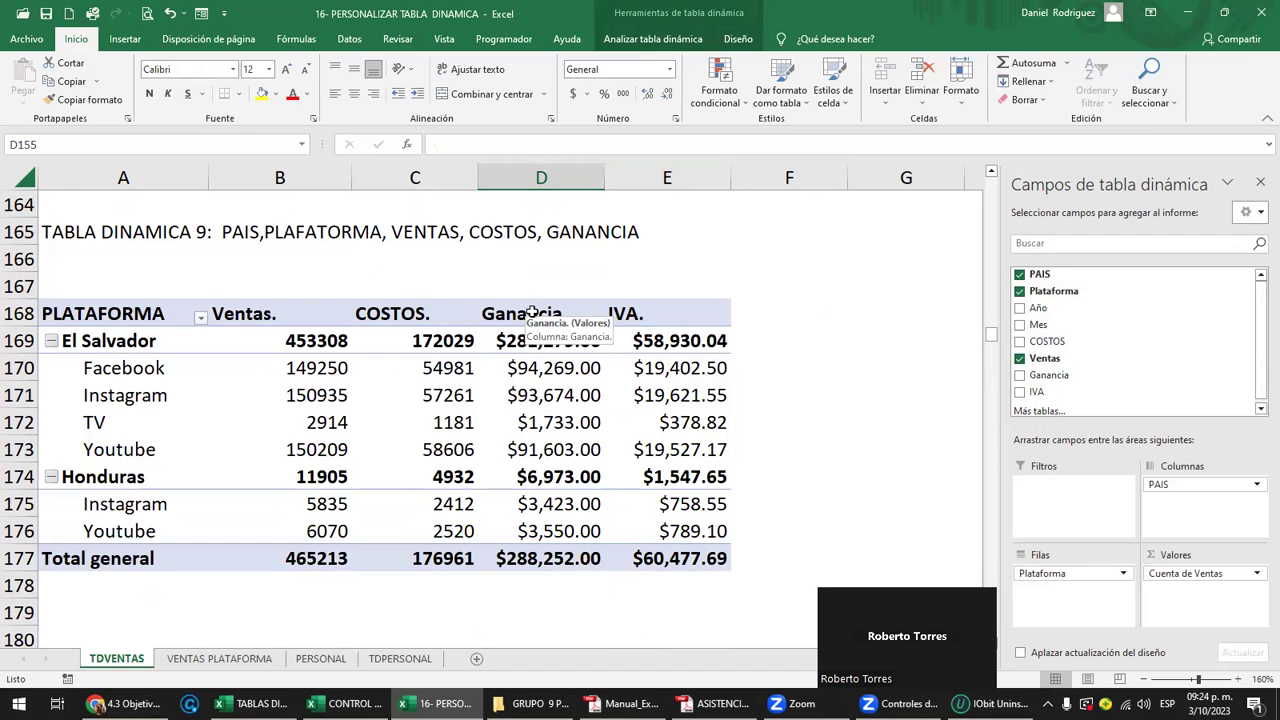
type(".")
left_click(775, 316)
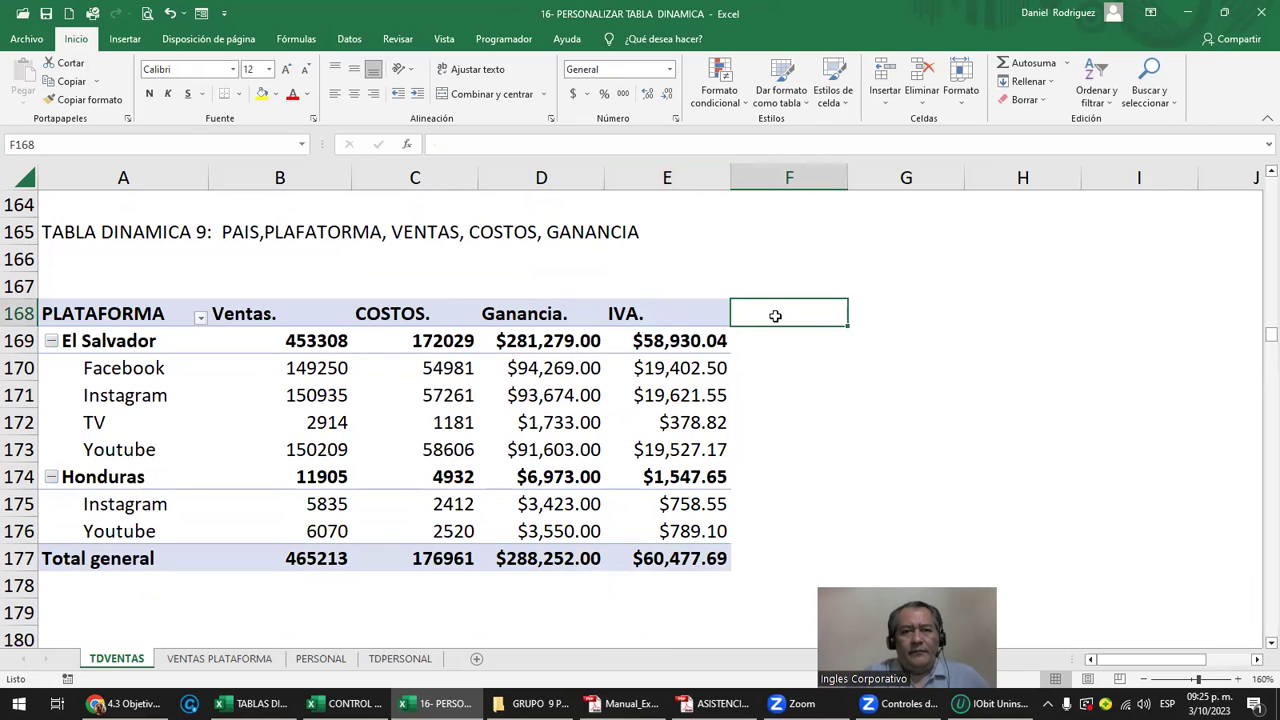
Check the VENTAS PLATAFORMA source sheet, then return to TDVENTAS and select the Ganancia. header.
left_click(548, 301)
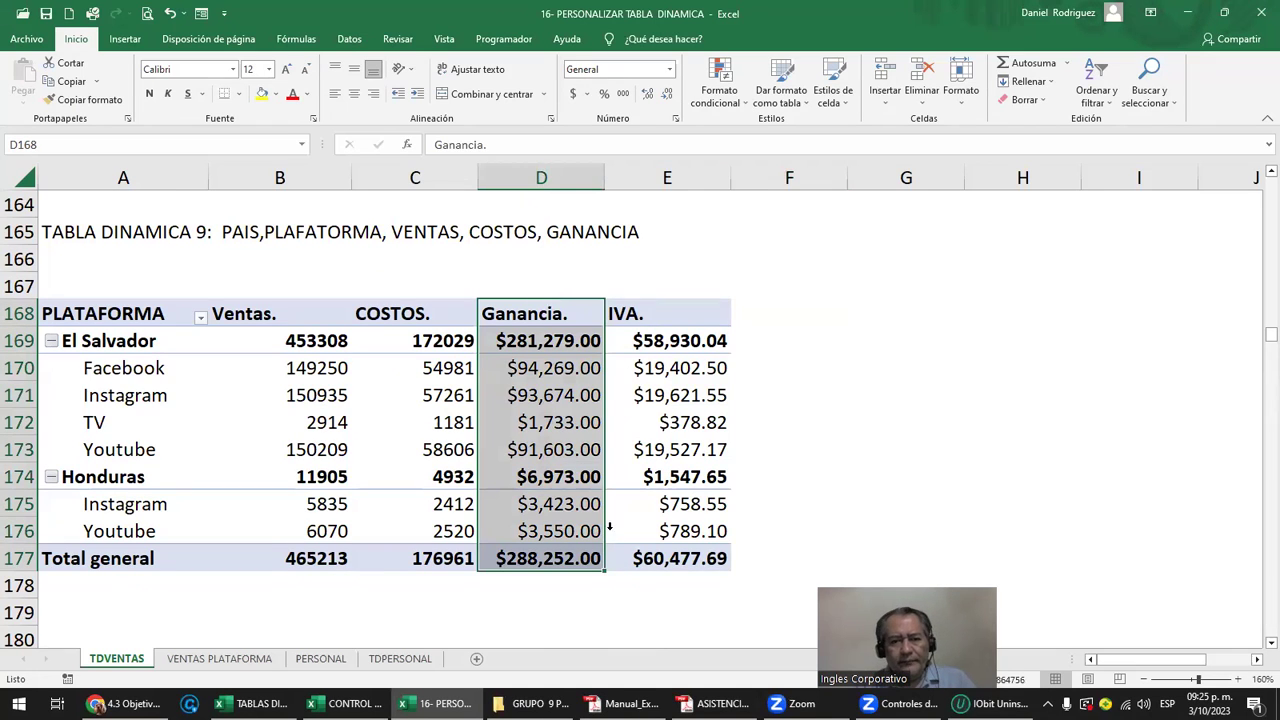
left_click_drag(609, 527, 697, 542)
left_click(770, 508)
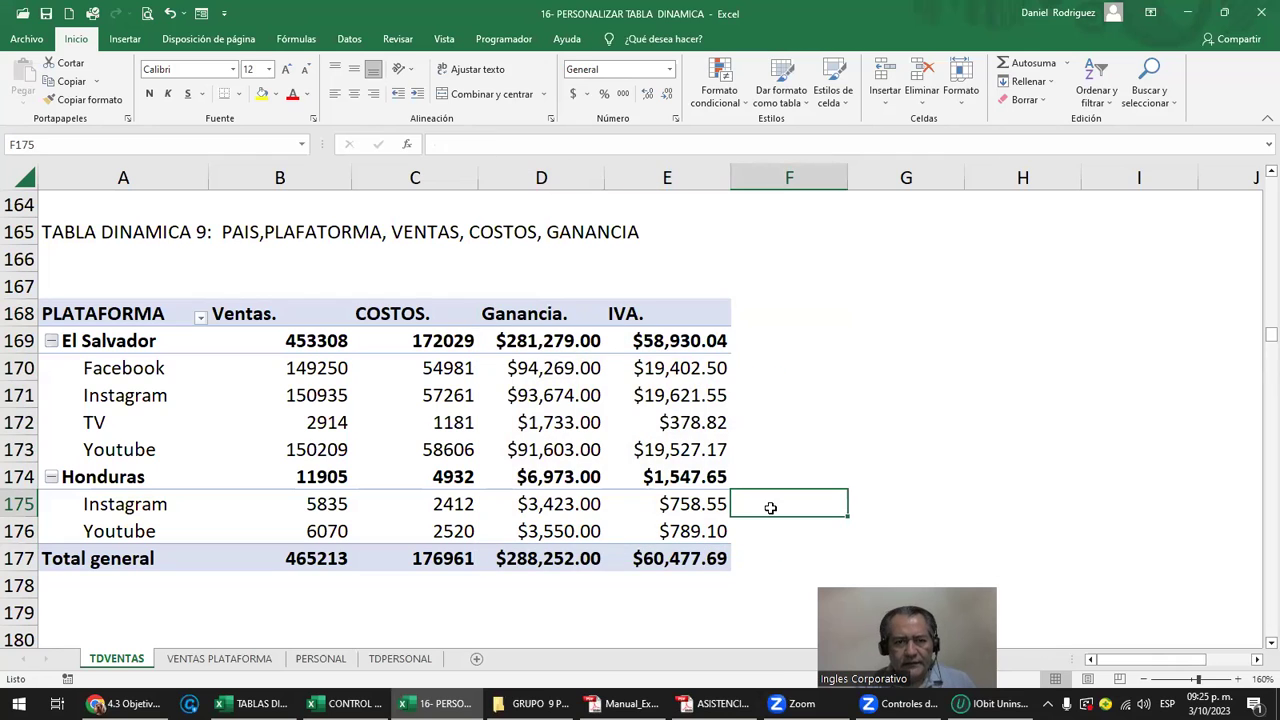
left_click(252, 664)
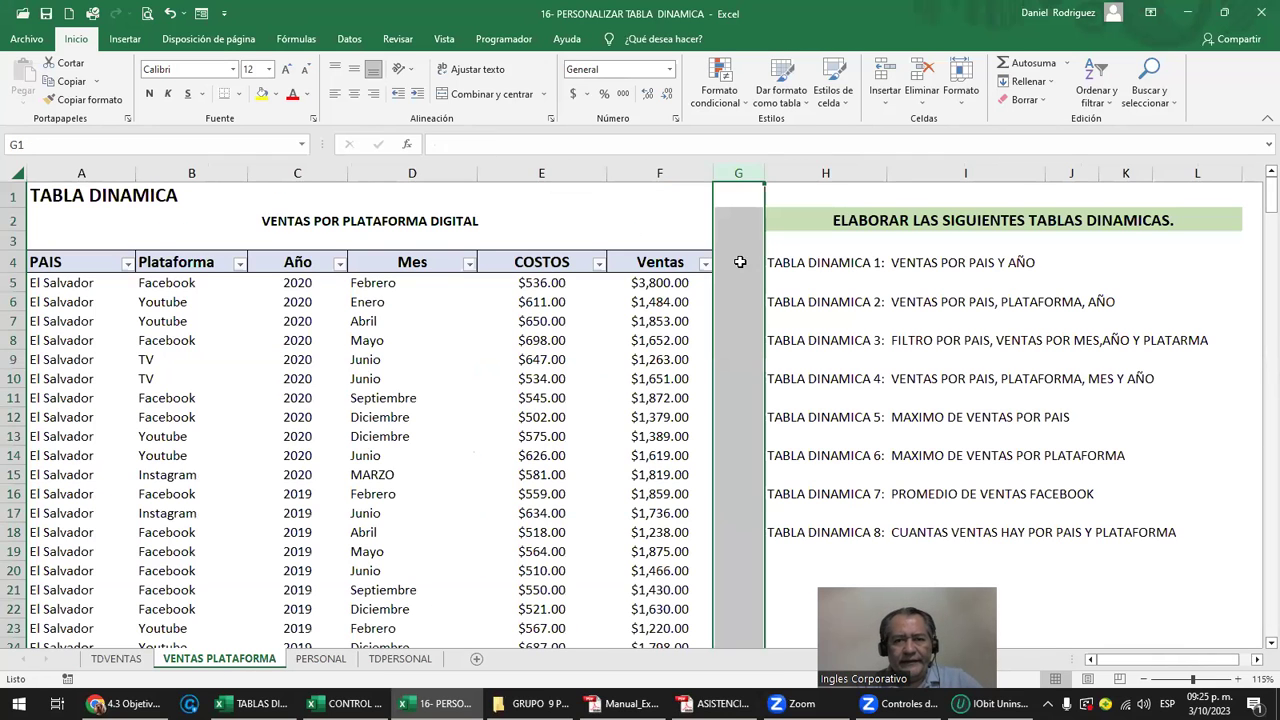
left_click(740, 262)
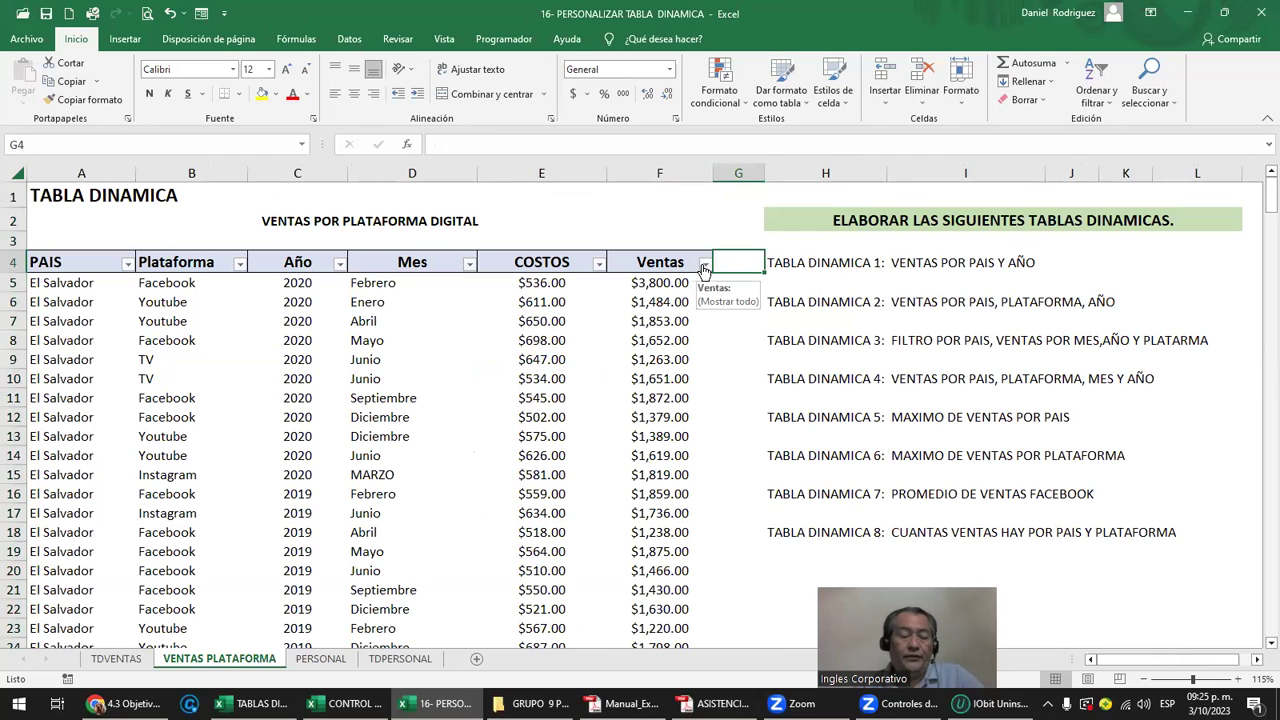
left_click(116, 658)
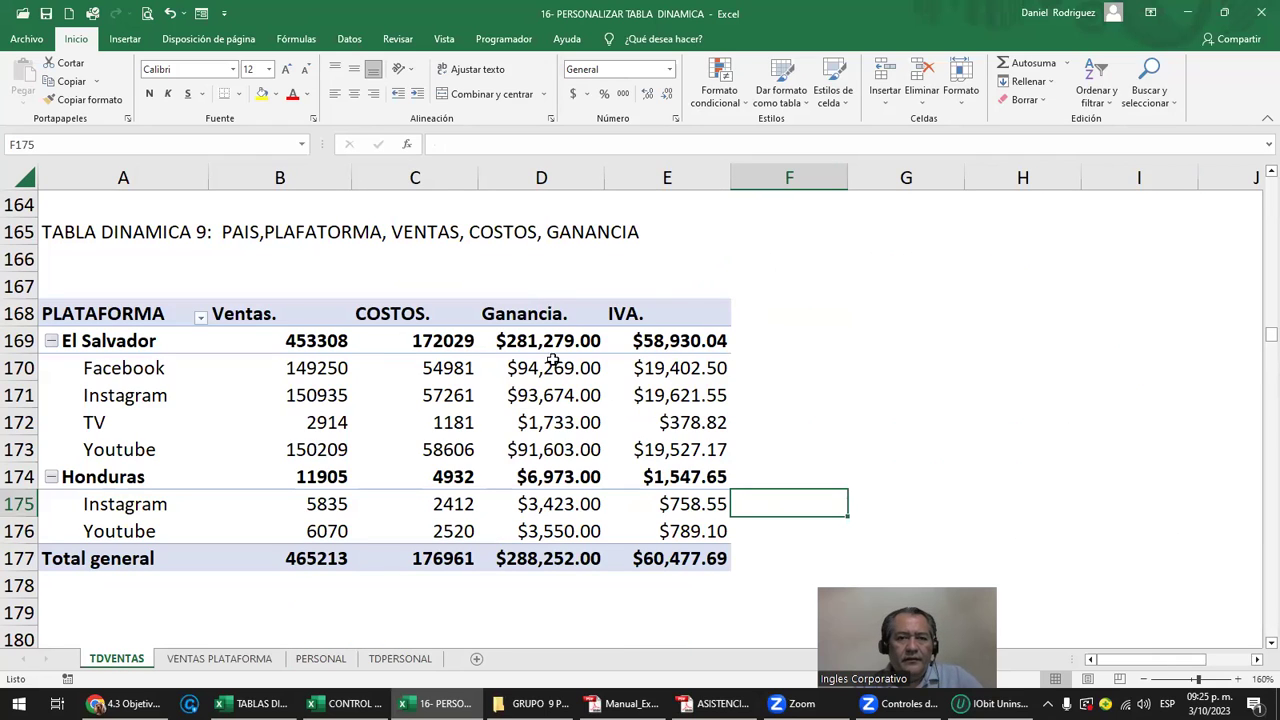
left_click(522, 314)
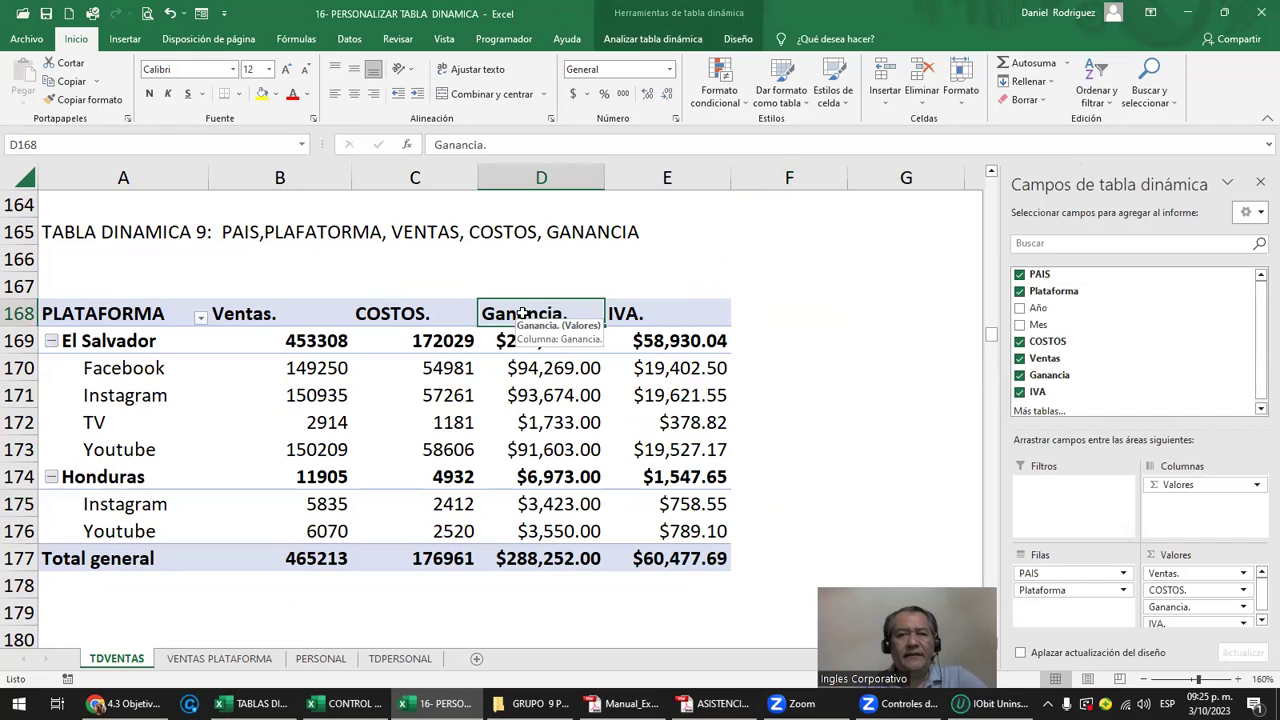
Select Ganancia in the Campo calculado dialog, delete it with Eliminar and confirm with Aceptar.
left_click(672, 46)
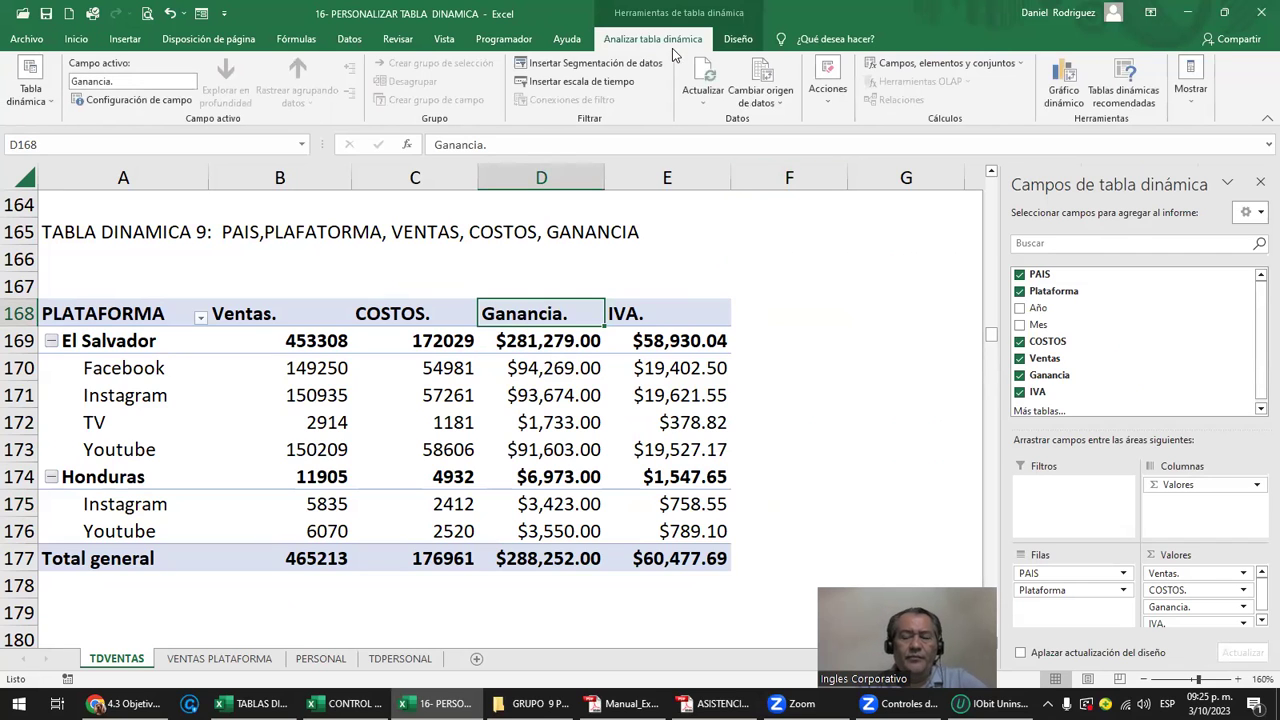
left_click(943, 63)
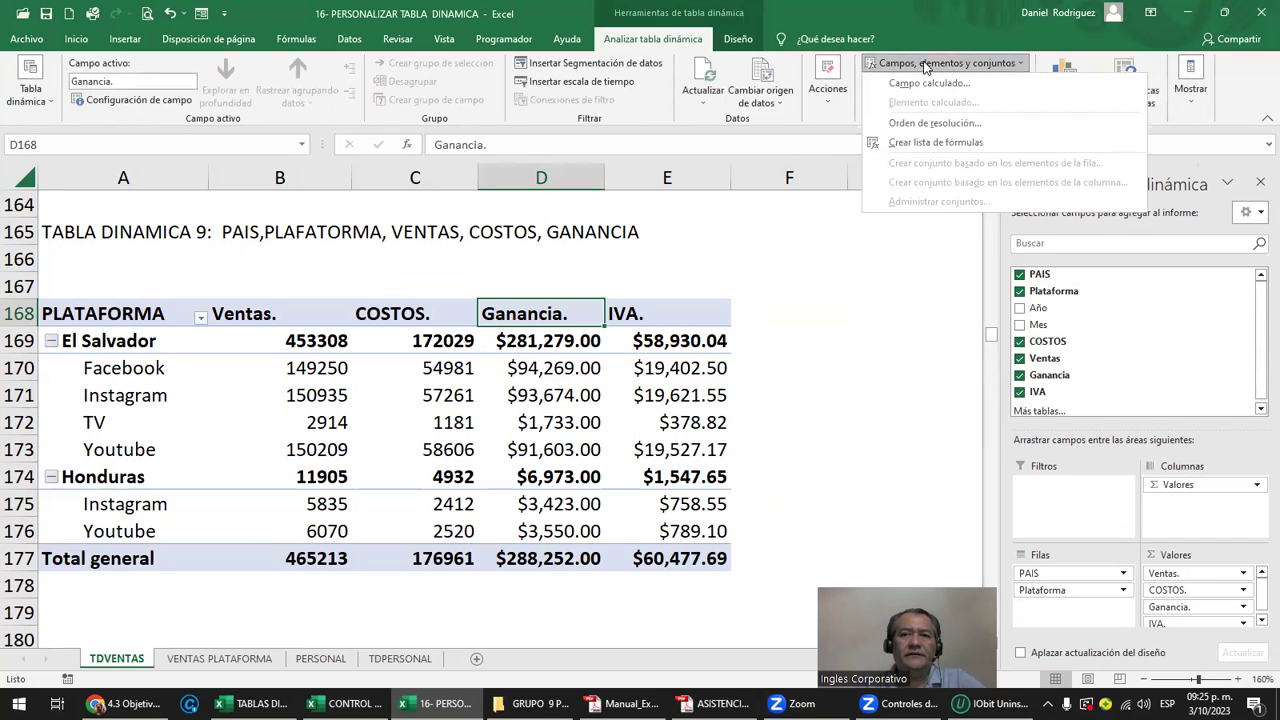
left_click(926, 86)
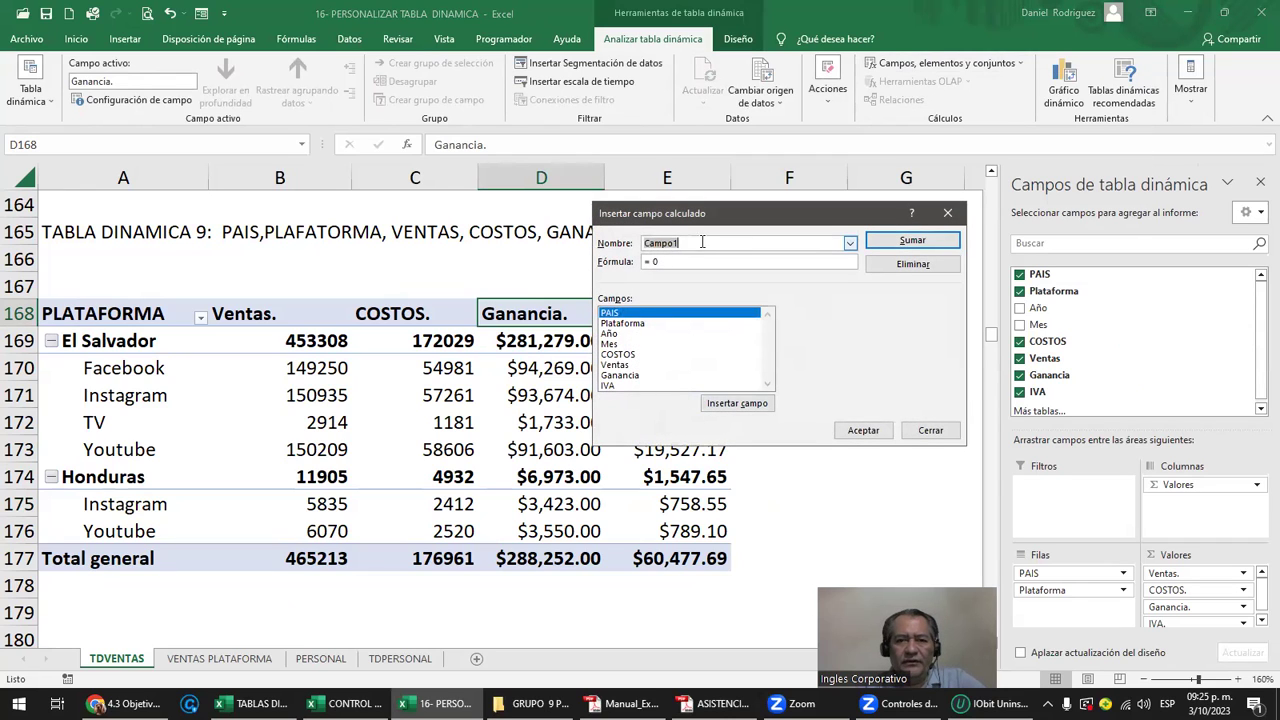
left_click(850, 243)
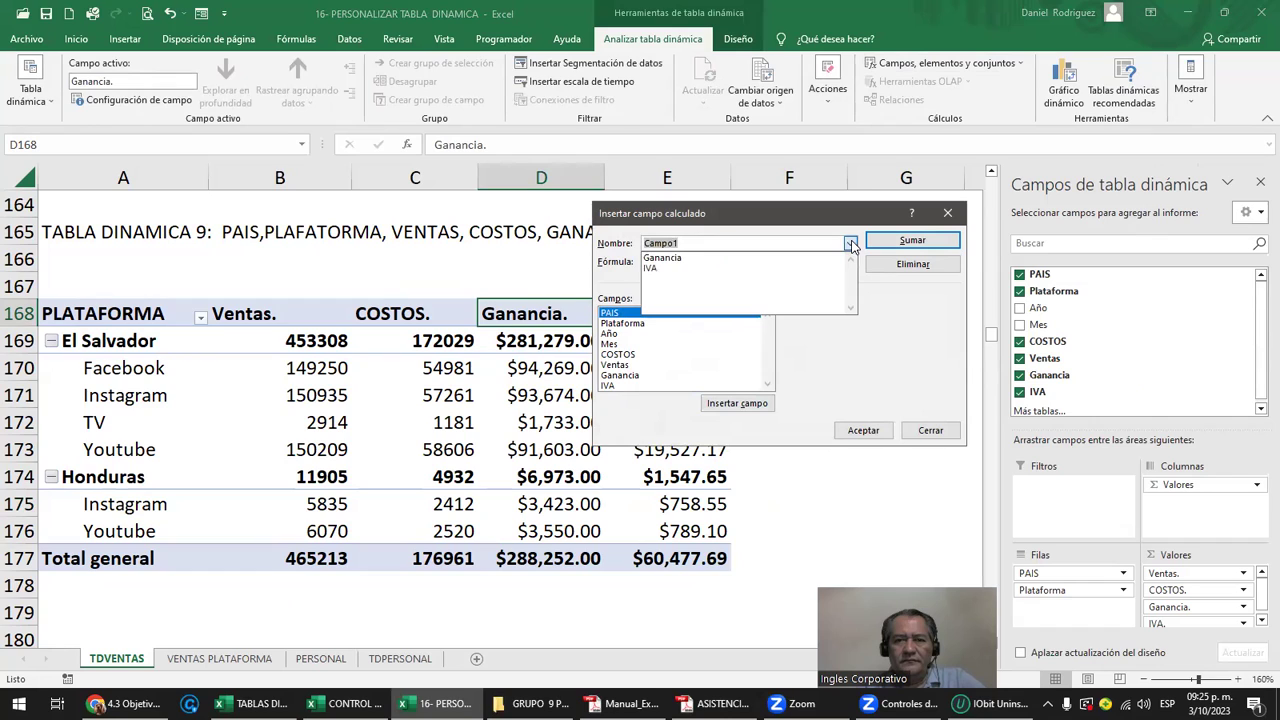
left_click(660, 259)
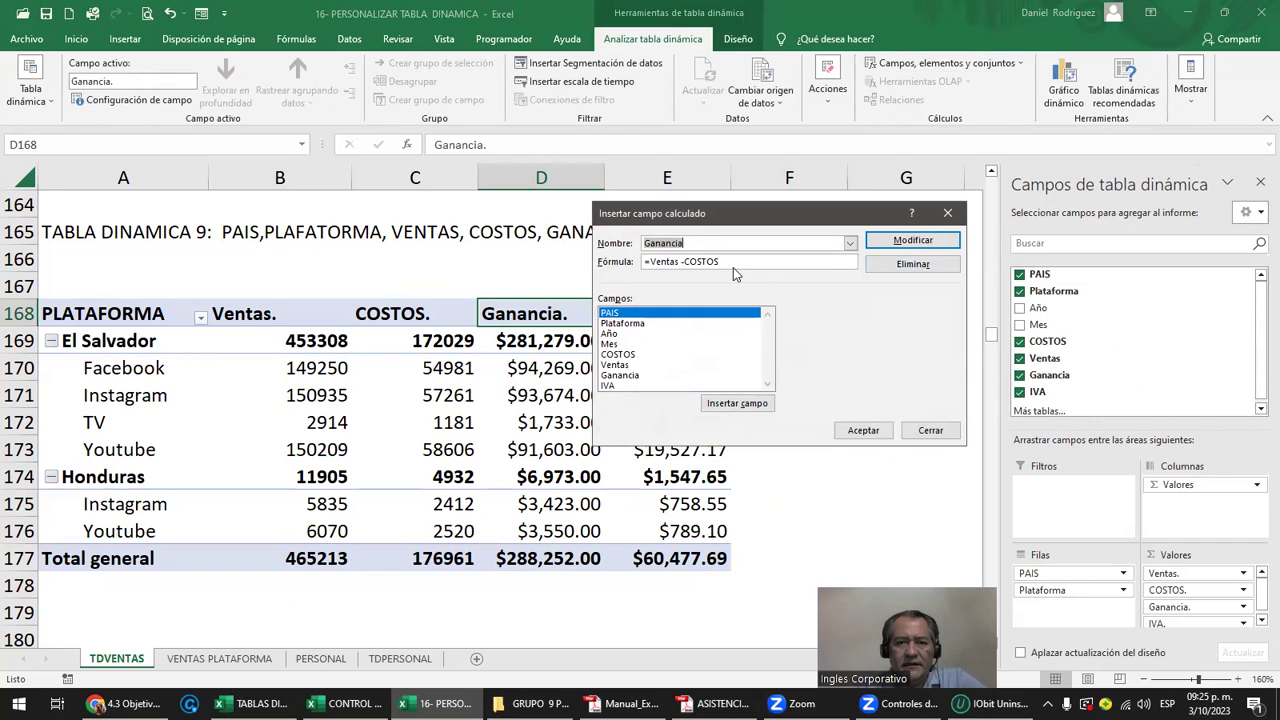
left_click_drag(718, 262, 626, 257)
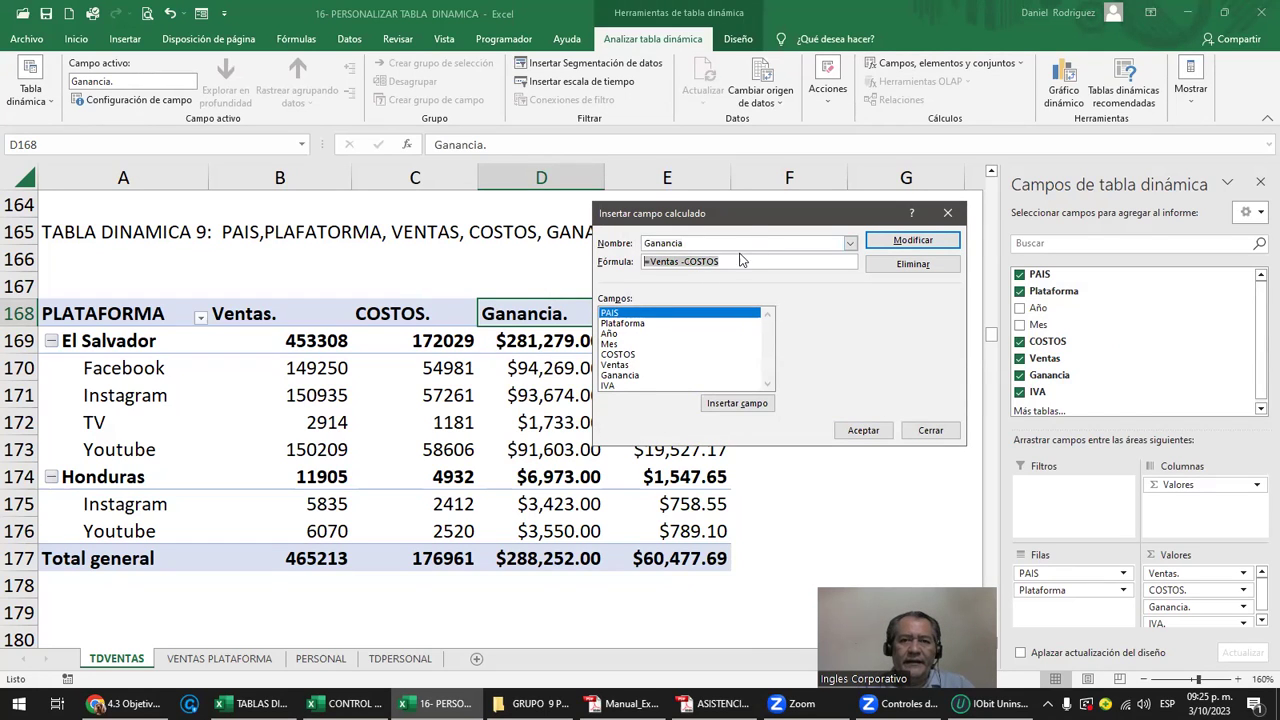
left_click_drag(737, 220, 206, 236)
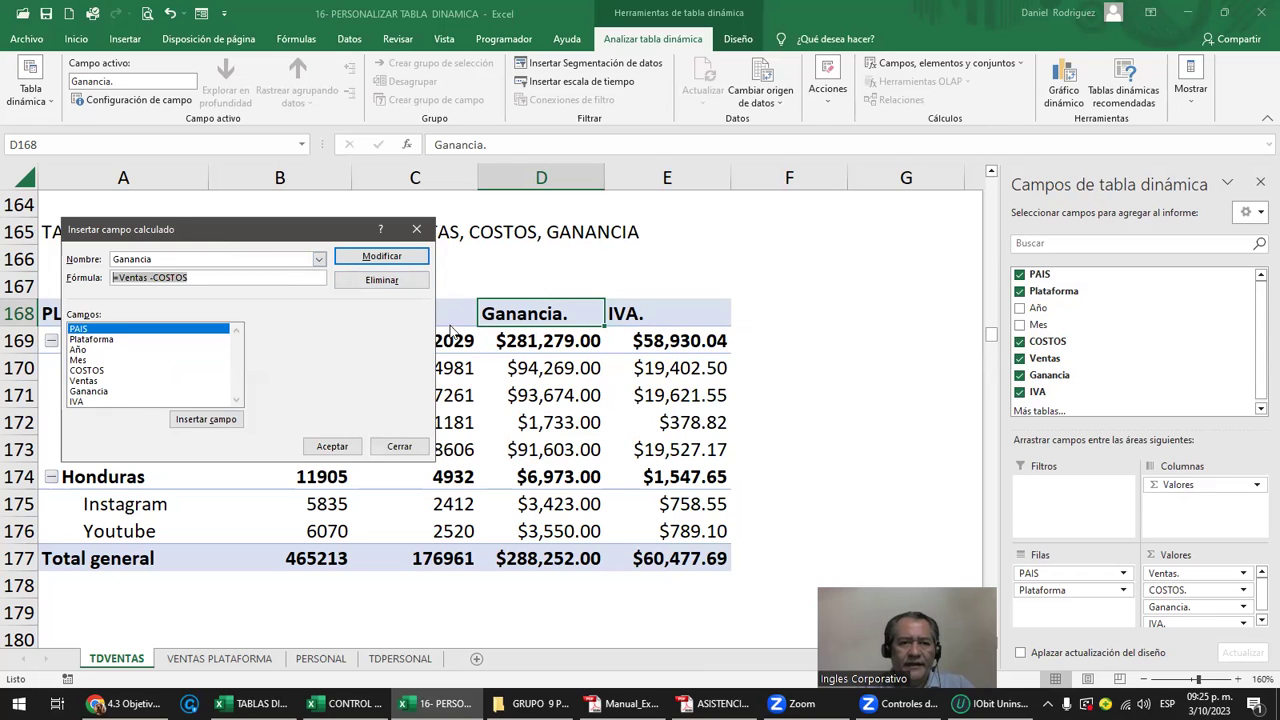
left_click(382, 282)
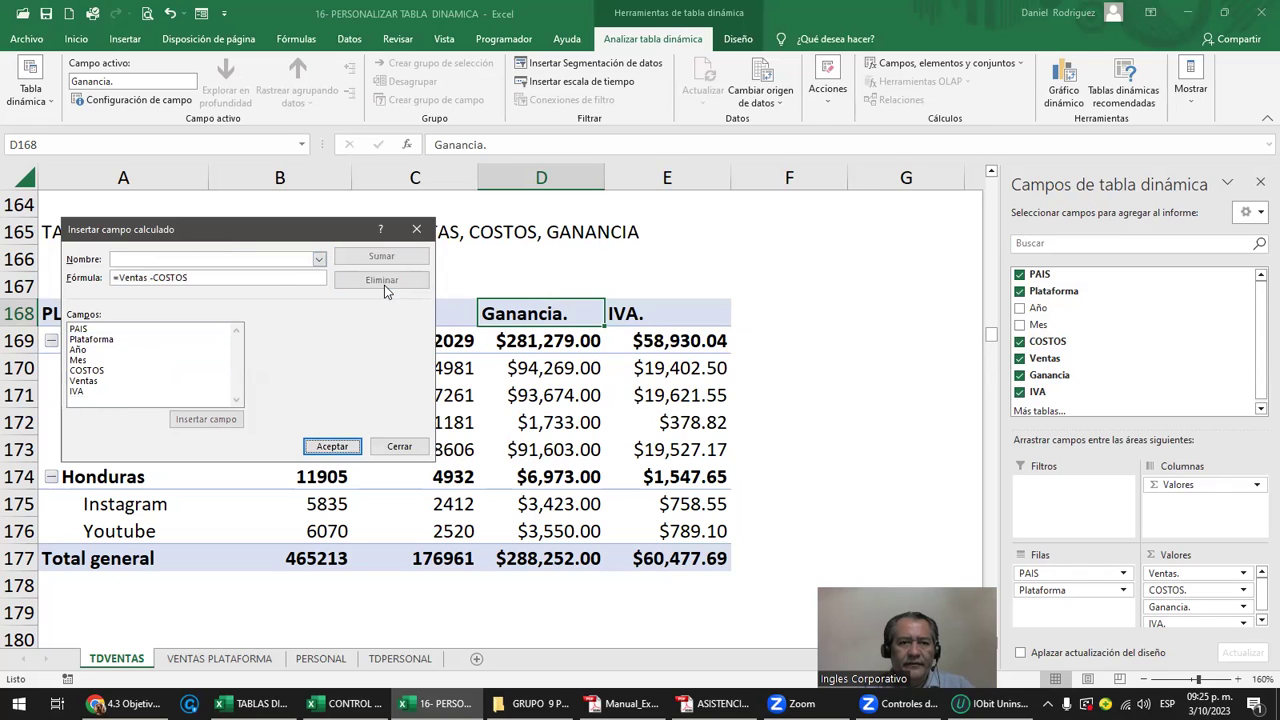
left_click(334, 448)
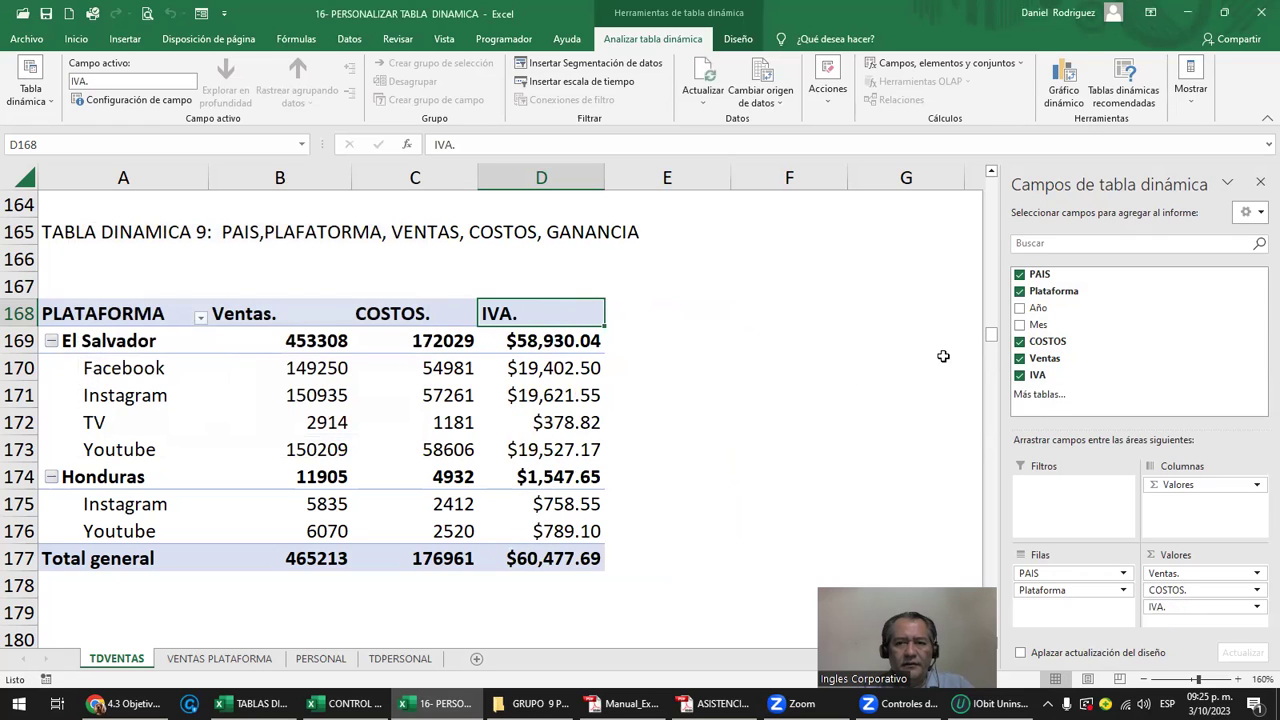
Reopen Campo calculado, choose IVA from the Nombre list, delete it and confirm.
left_click(411, 316)
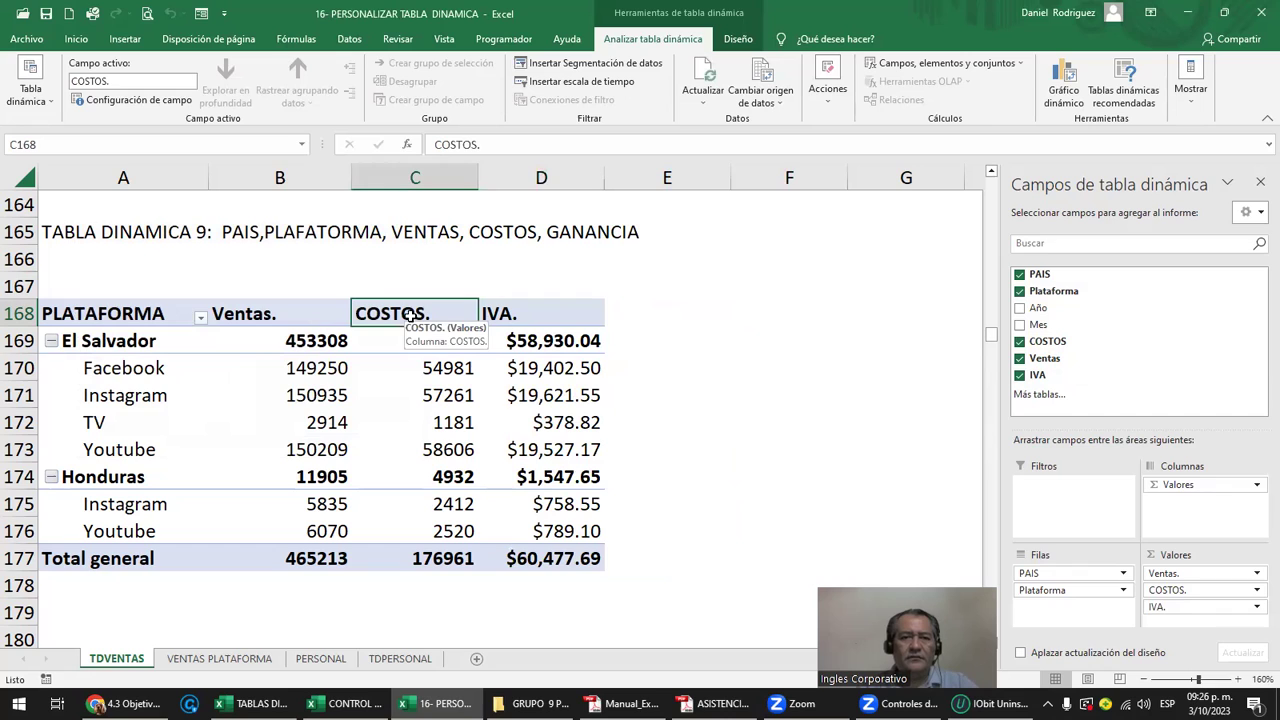
left_click(905, 64)
left_click(922, 90)
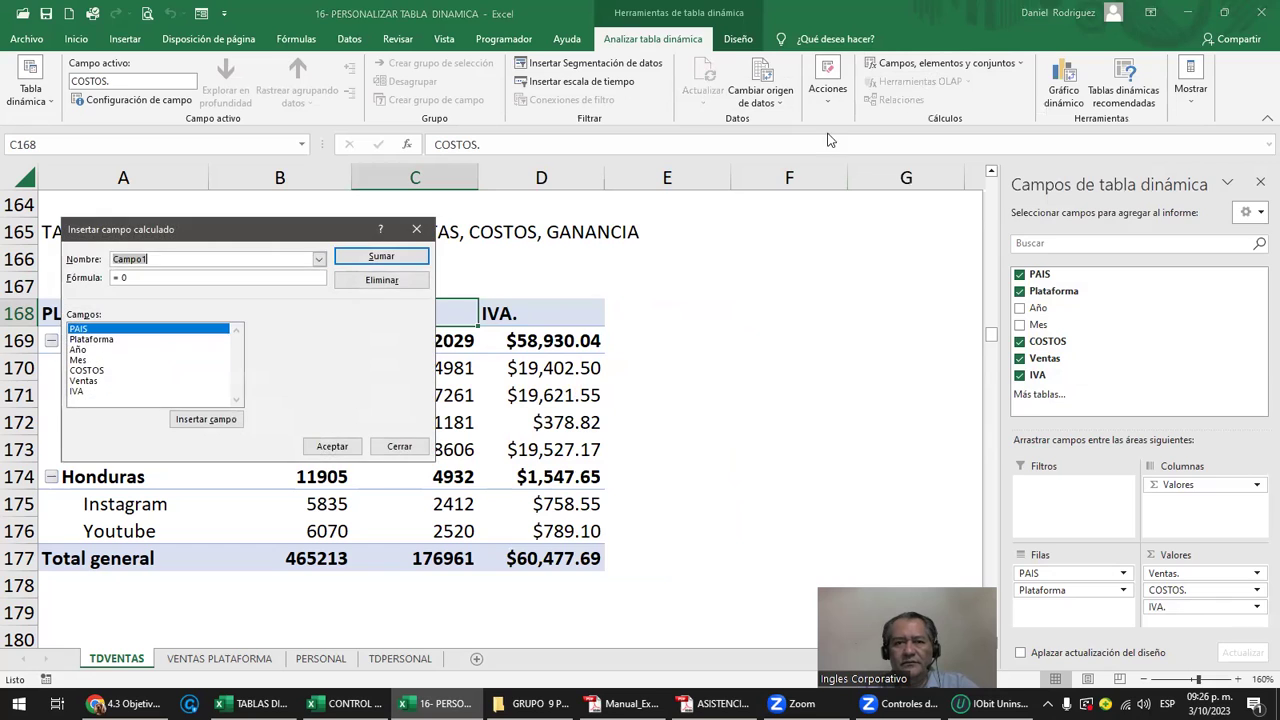
left_click(319, 260)
left_click(150, 273)
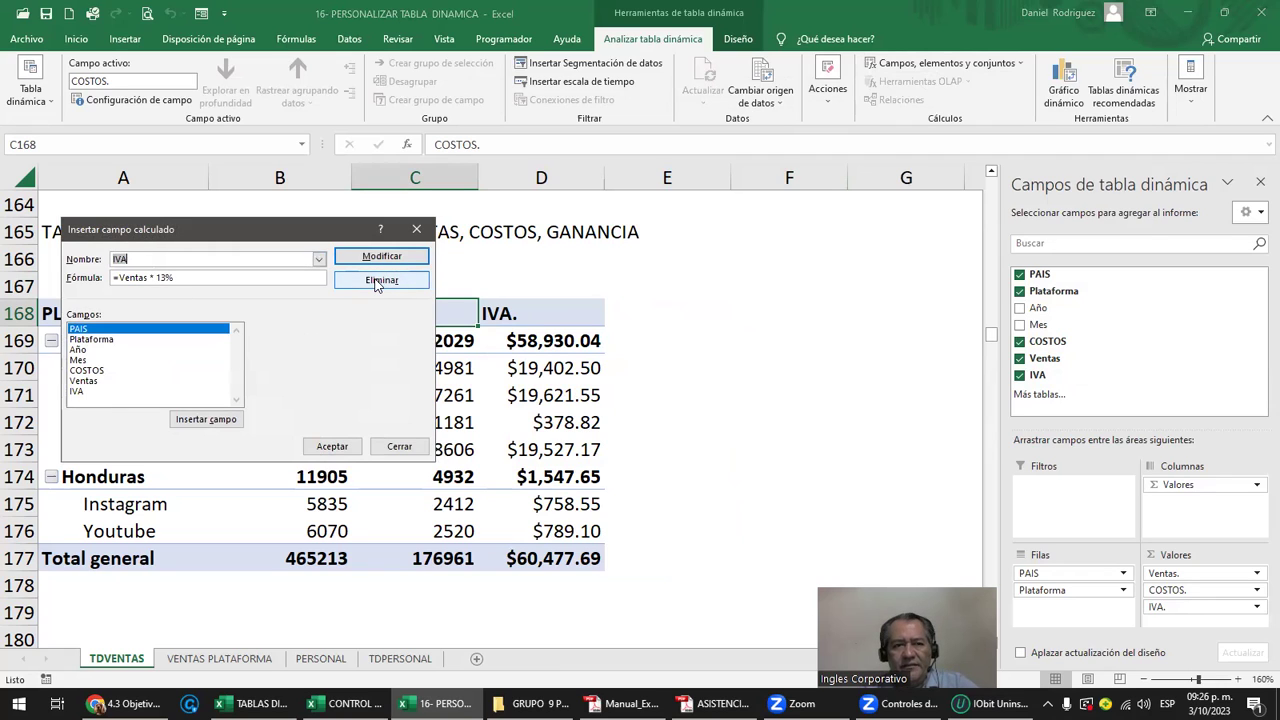
left_click(377, 282)
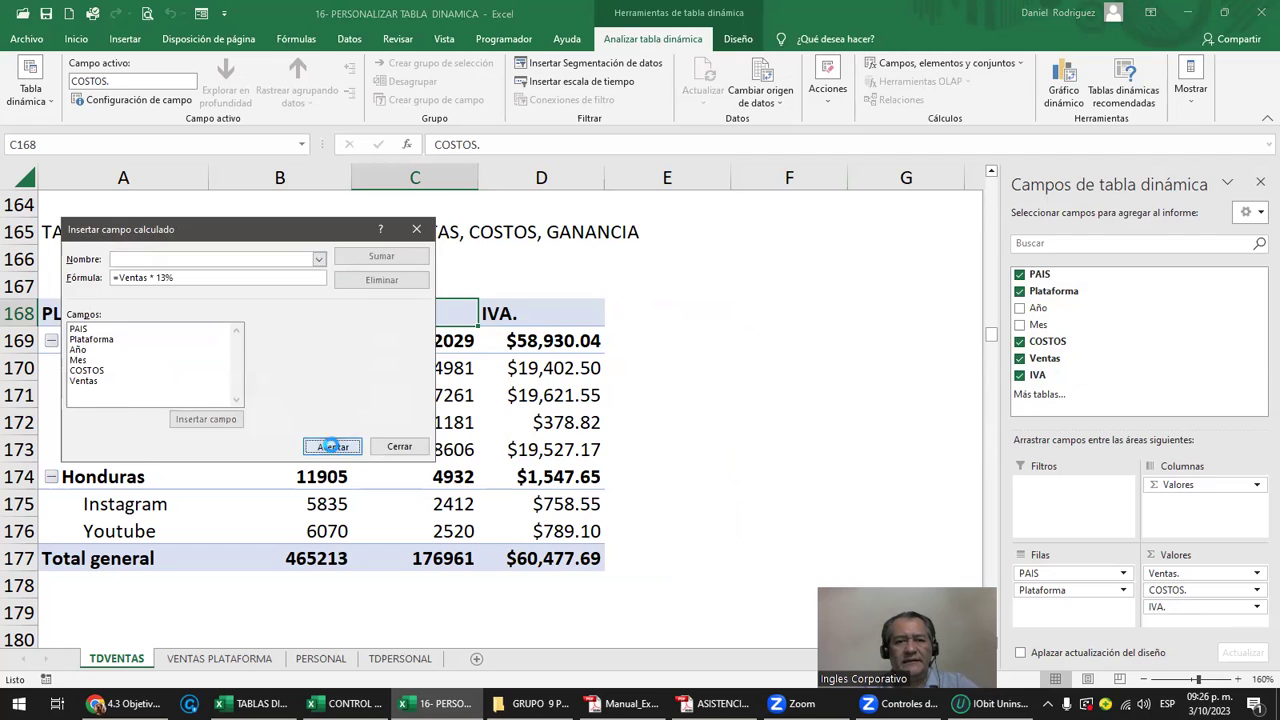
left_click(332, 446)
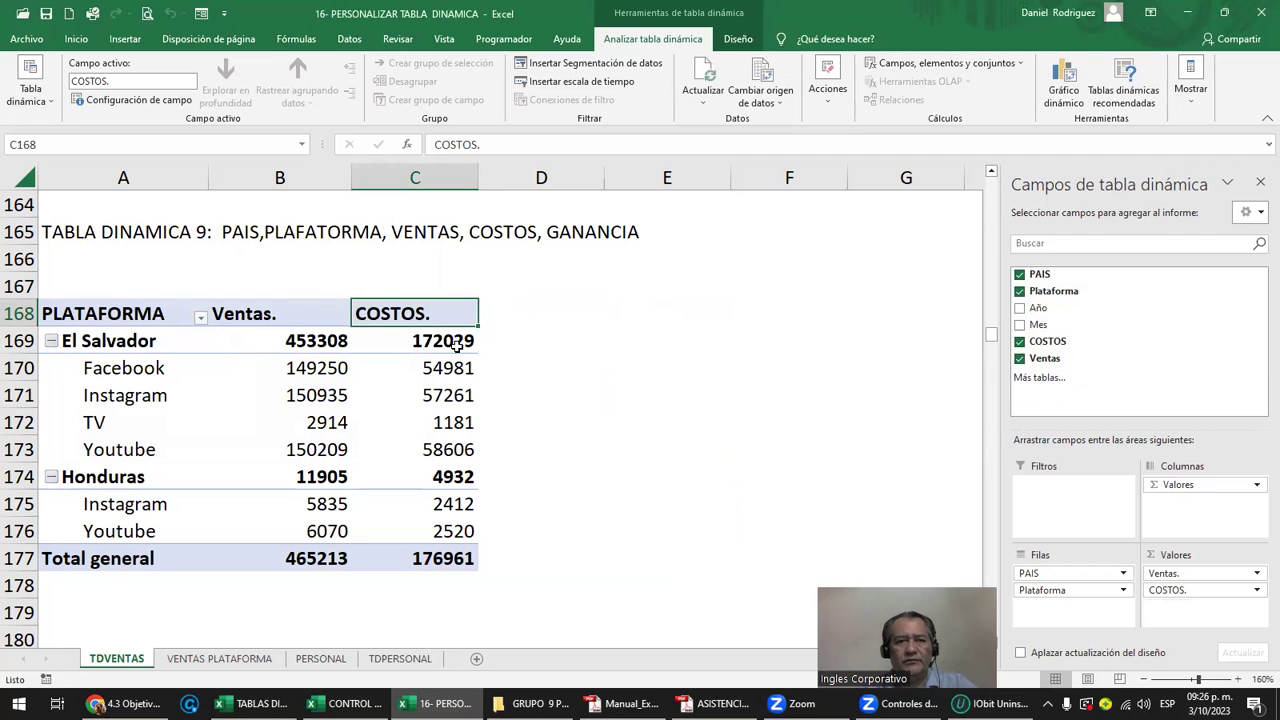
Select the Ventas. header and open the Campos, elementos y conjuntos menu.
mouse_move(437, 394)
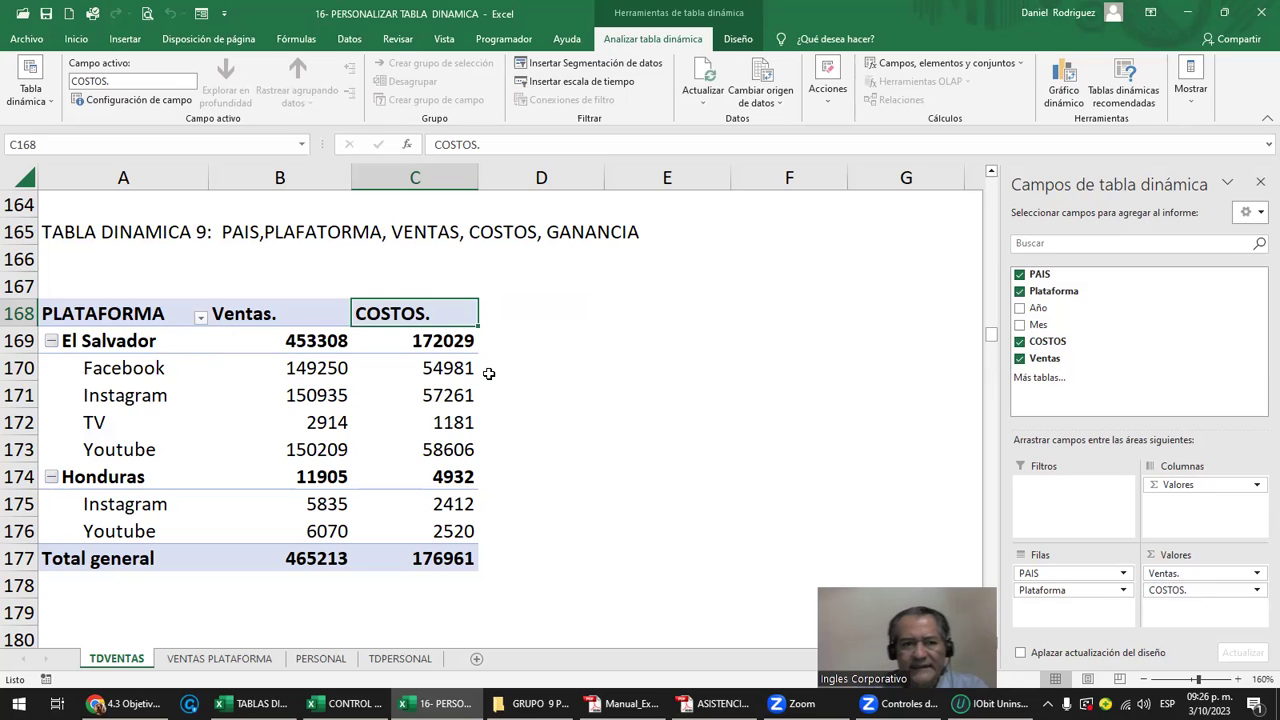
left_click(314, 369)
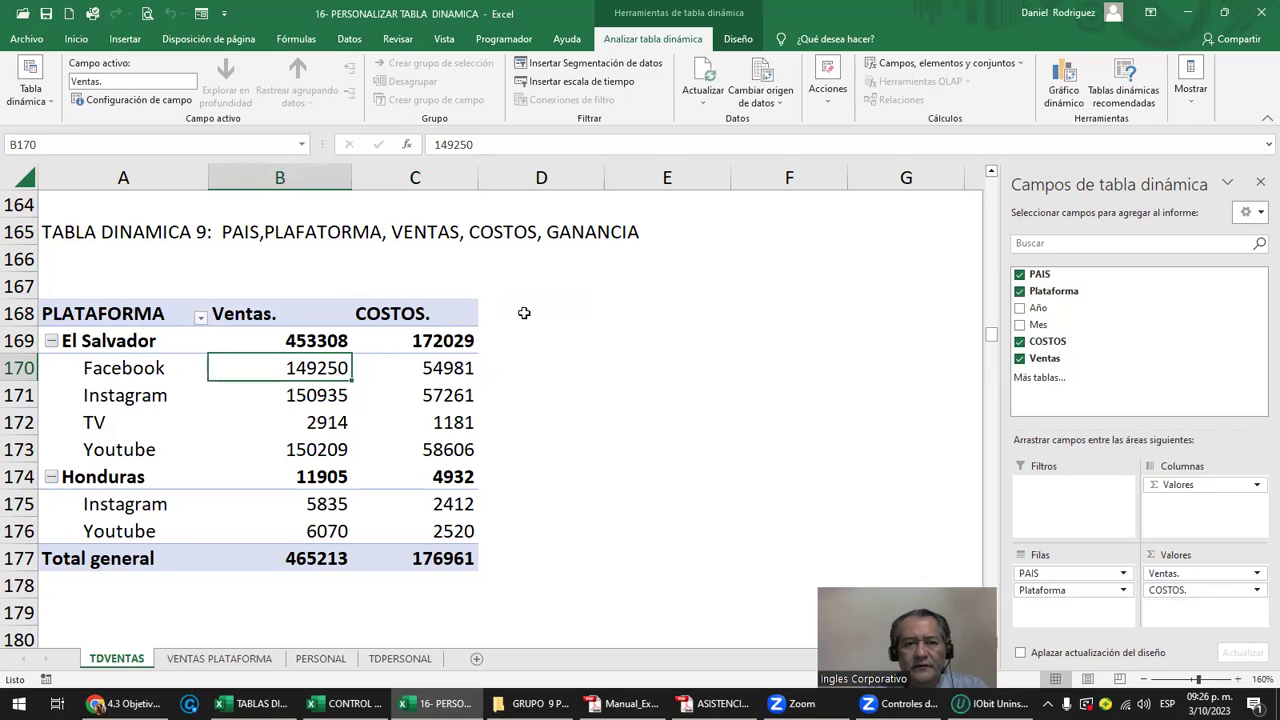
left_click(275, 320)
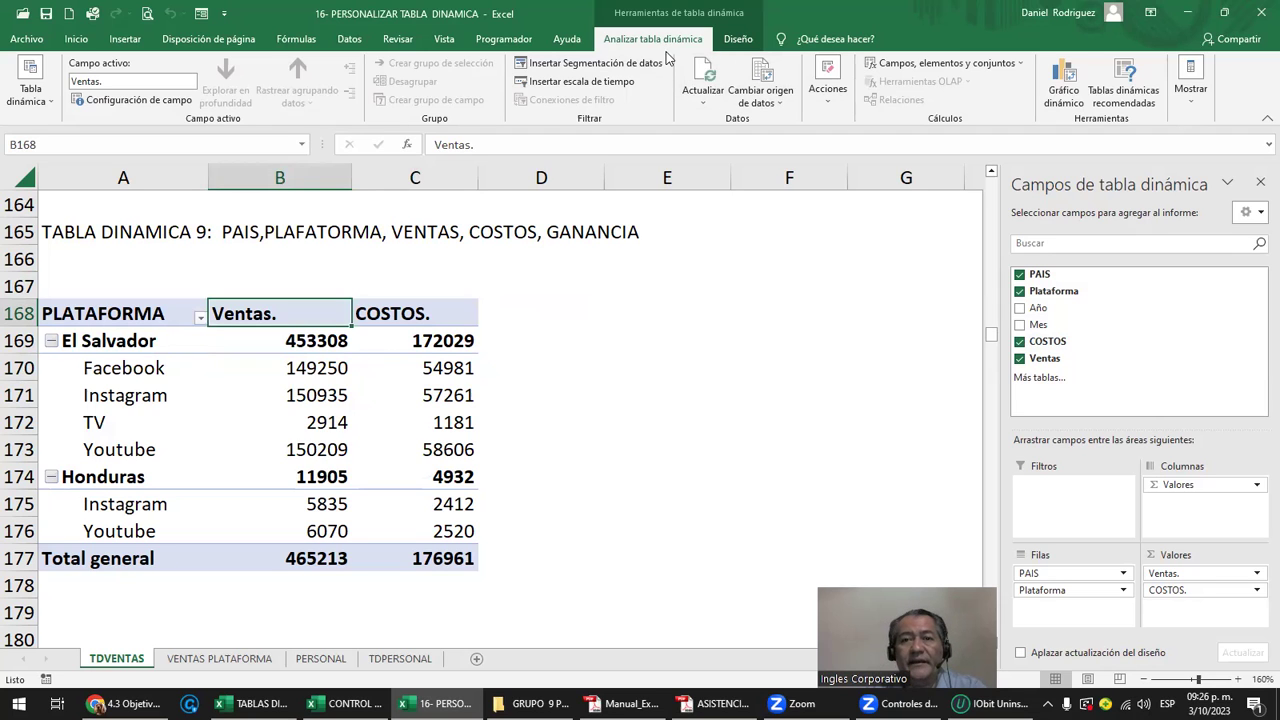
left_click(940, 63)
Open Campo calculado, name the field COMISION and start its formula with =SI(.
left_click(948, 84)
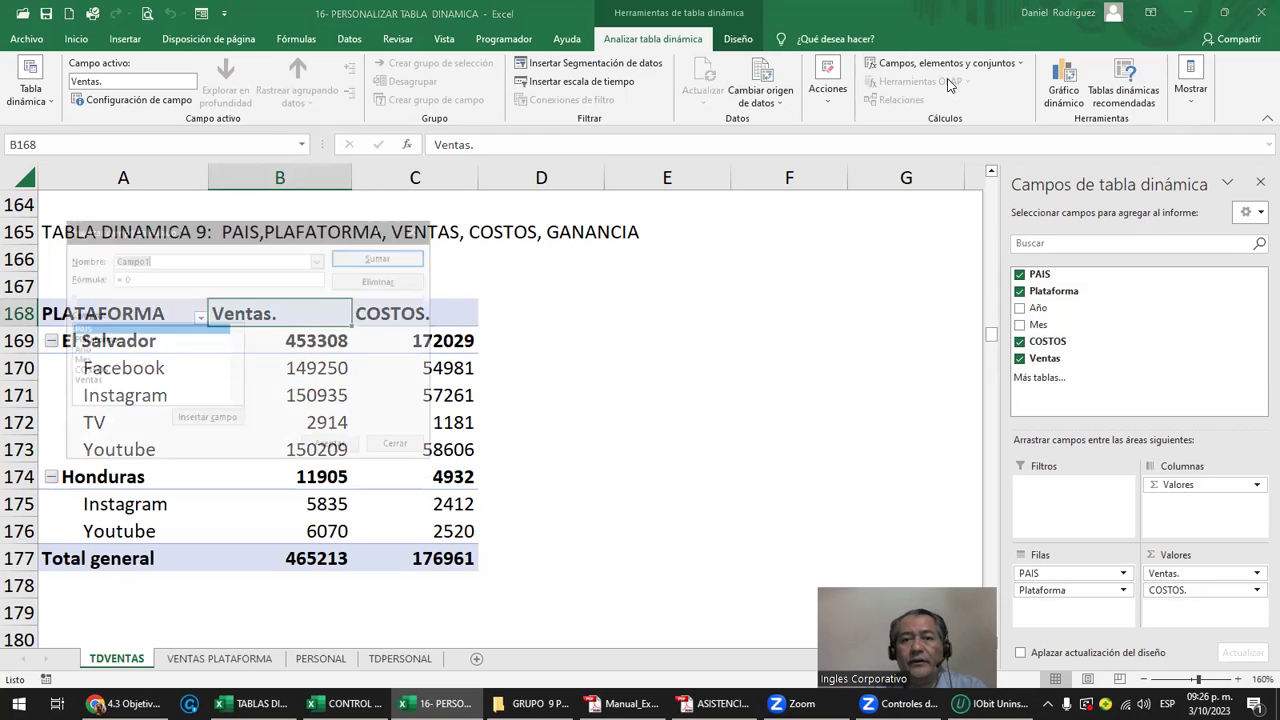
left_click_drag(258, 237, 706, 279)
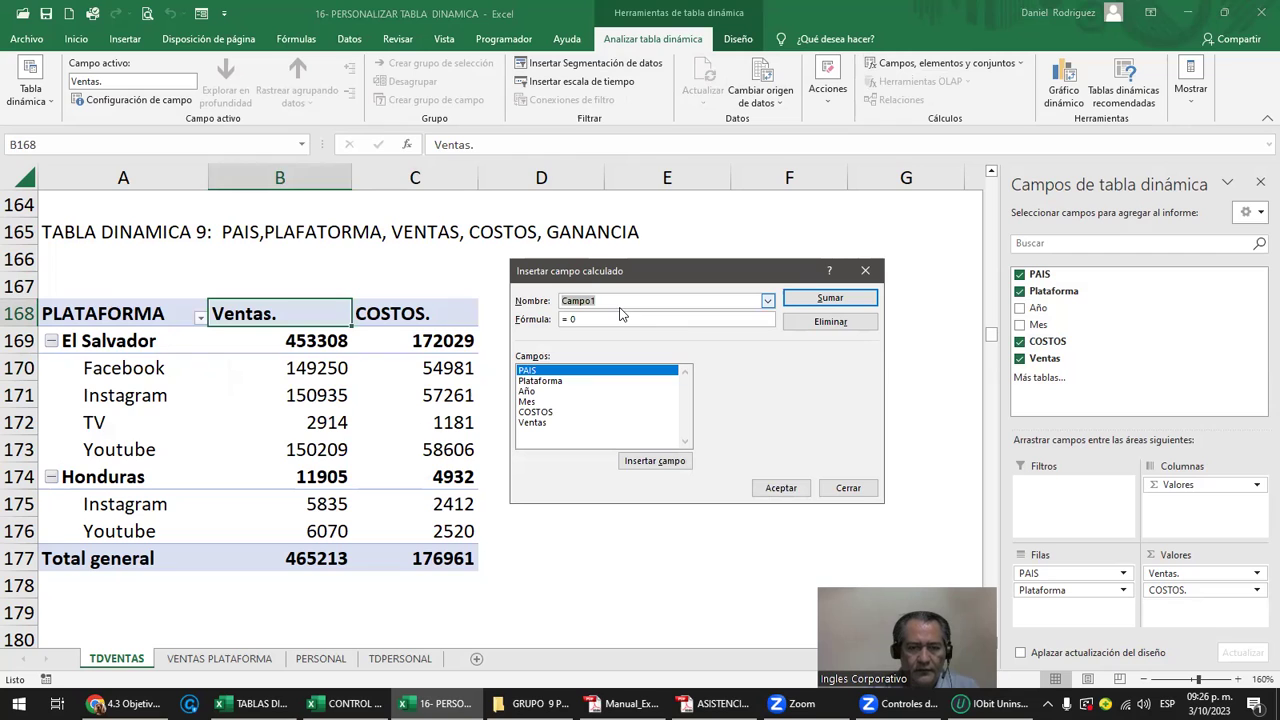
type("COMISION")
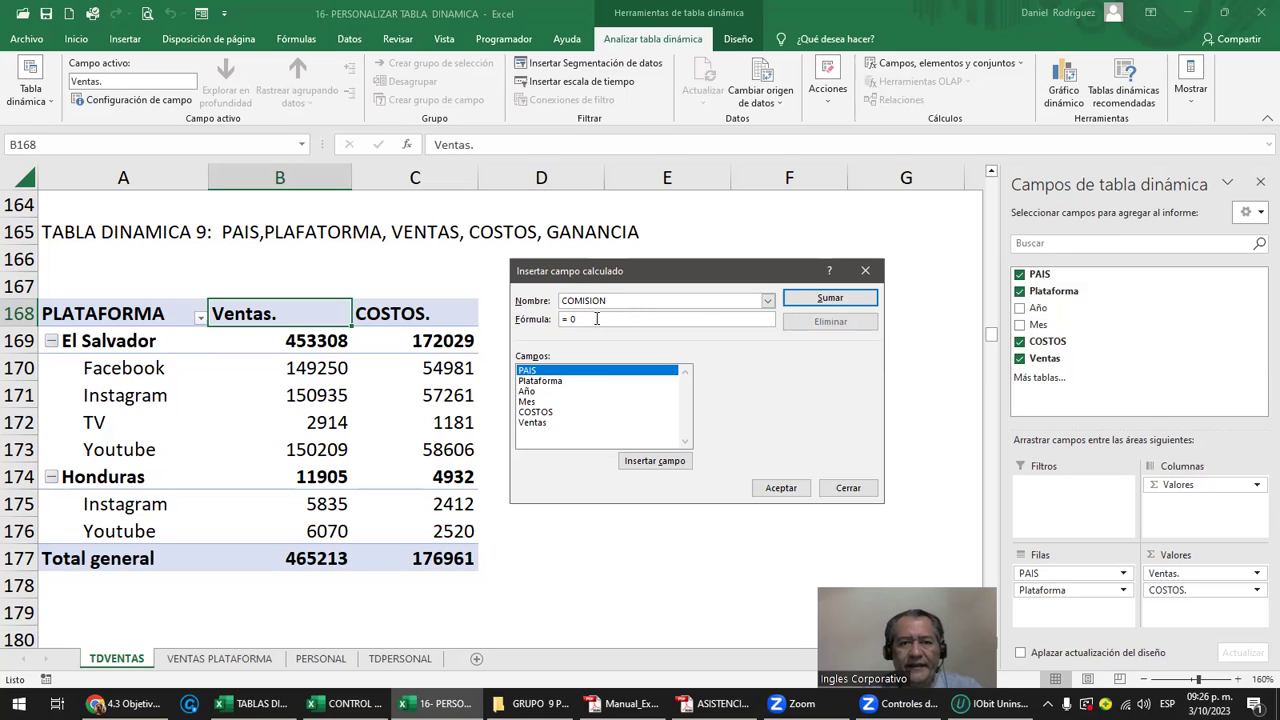
key("BackSpace")
key("BackSpace")
key("BackSpace")
type("= SI(")
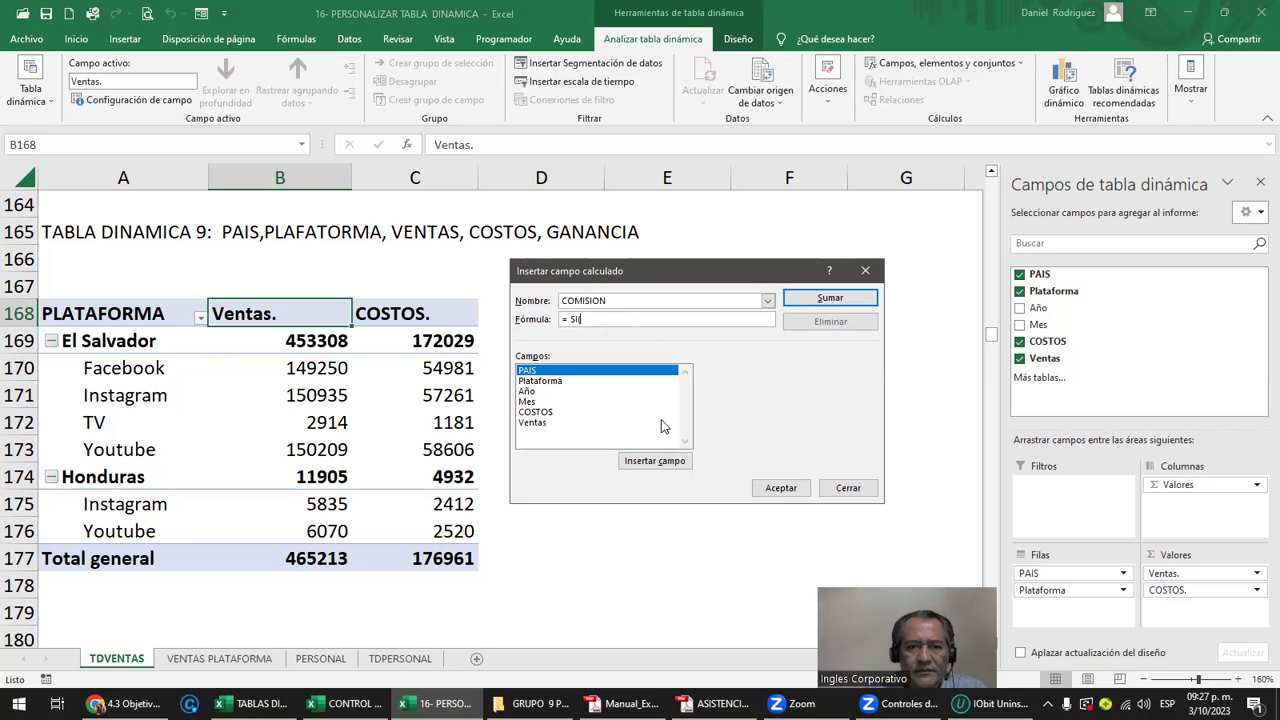
key("BackSpace")
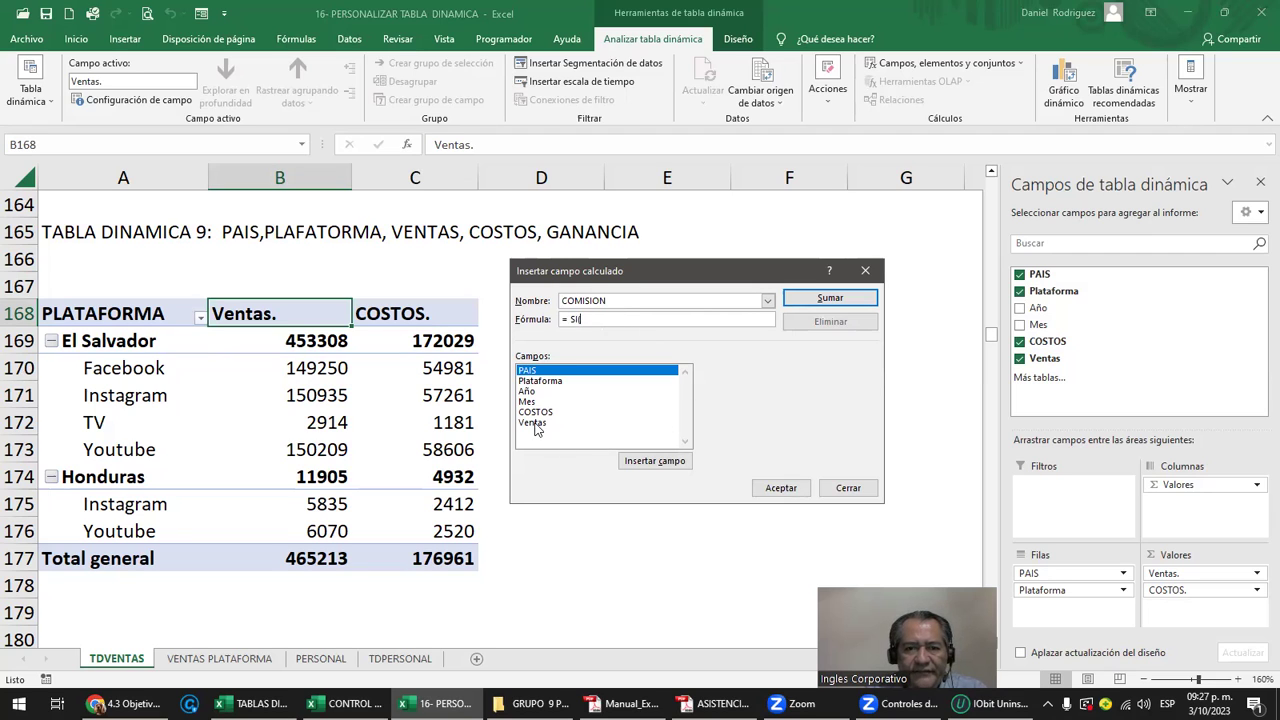
type("(")
Complete =SI(Ventas>150000; Ventas*10%; Ventas*5%) and add COMISION to the pivot table.
double_click(537, 424)
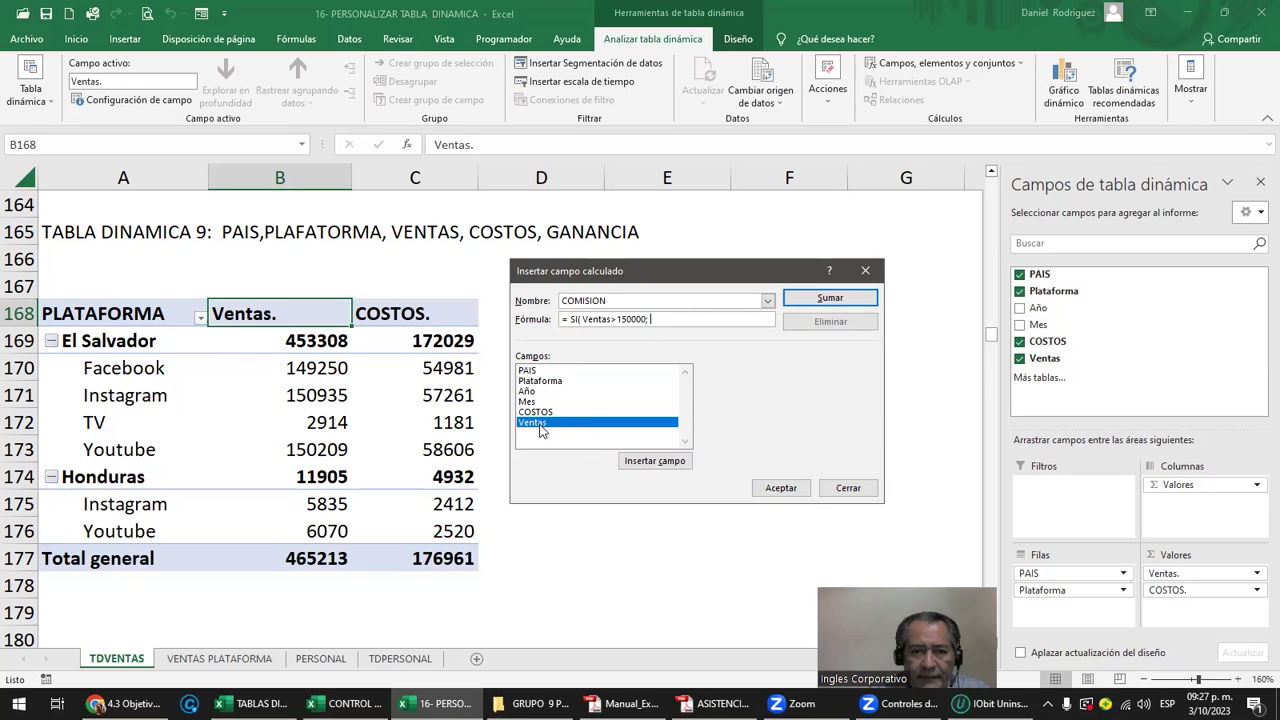
left_click(538, 425)
double_click(538, 424)
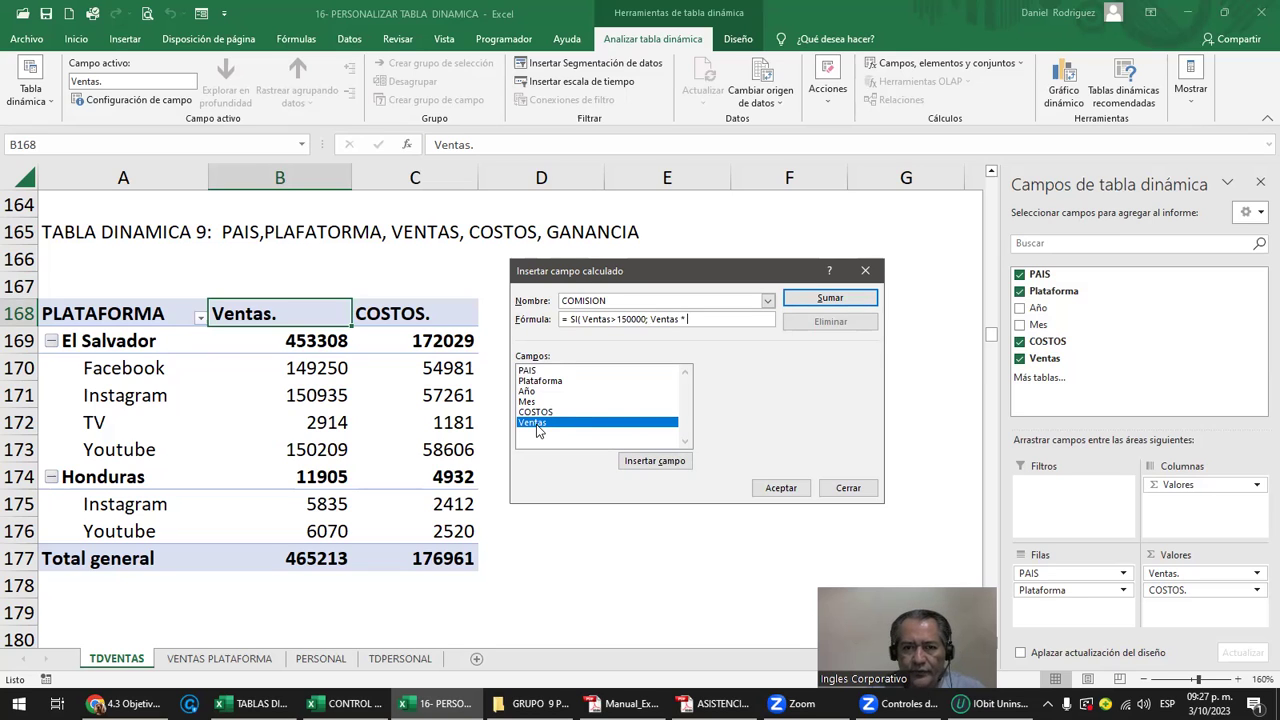
type("0")
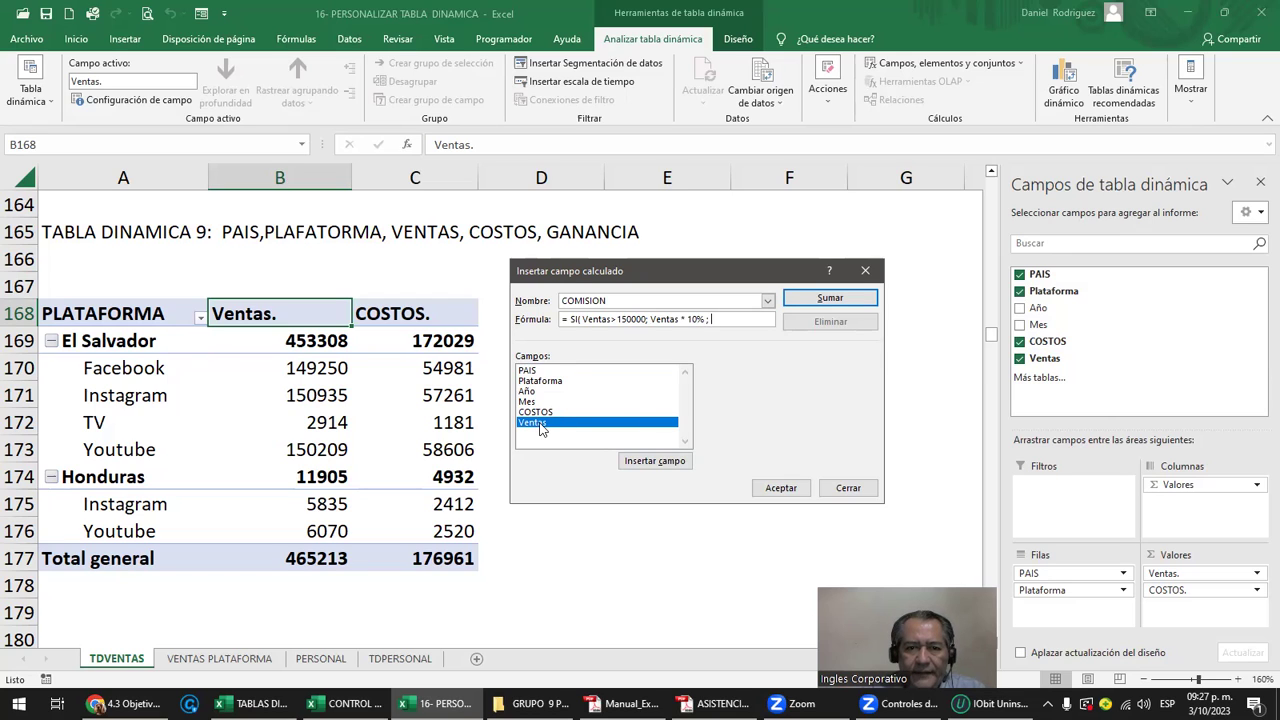
double_click(538, 424)
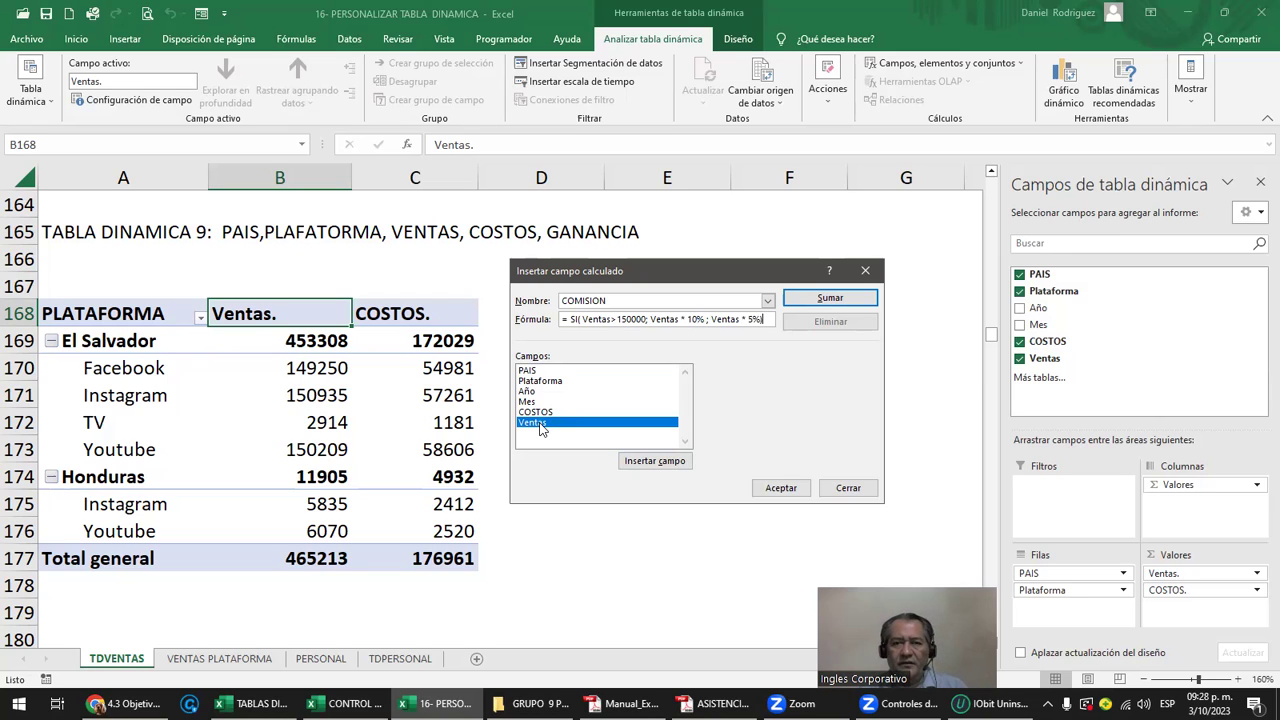
left_click(806, 300)
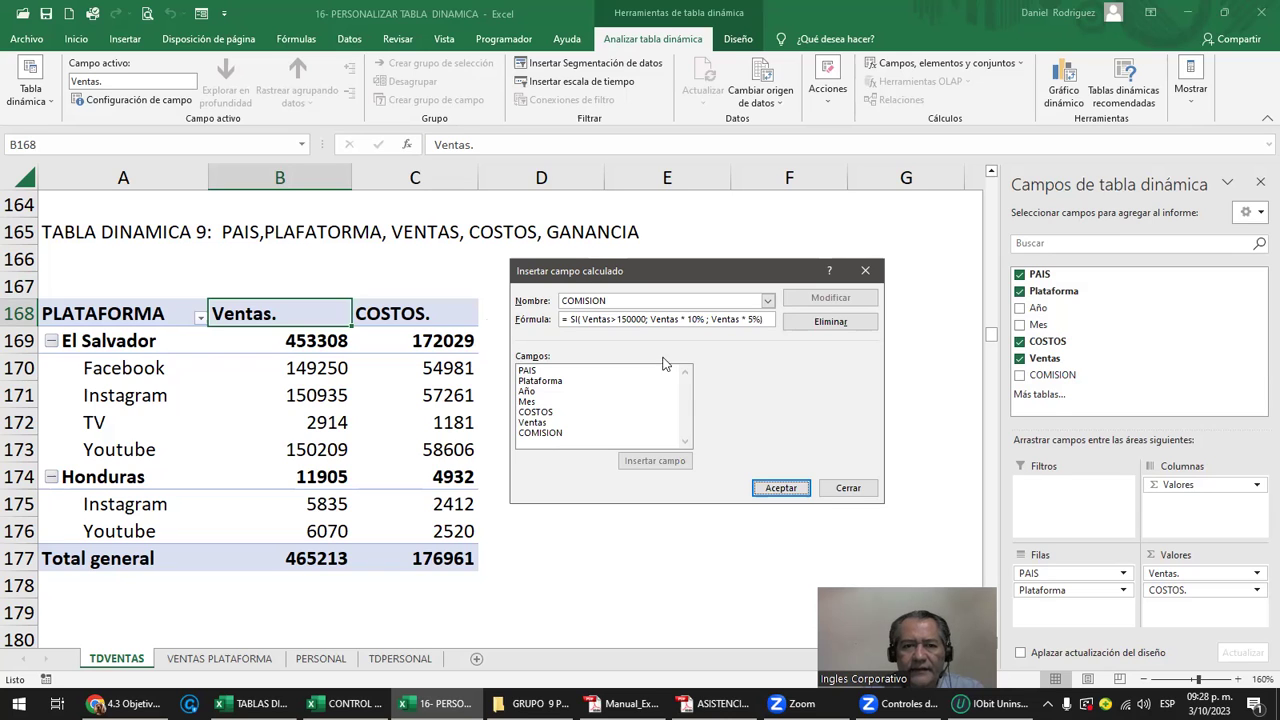
left_click(782, 489)
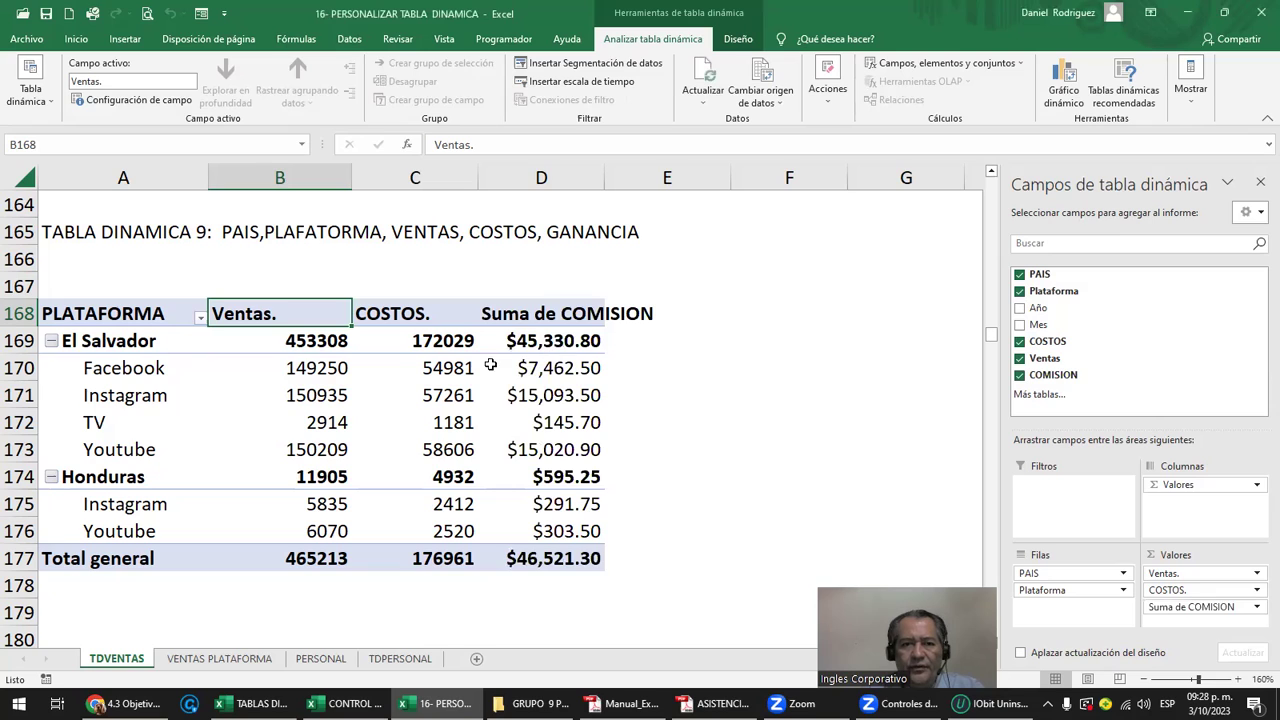
Autofit column D, re-expand El Salvador's platform rows, then click empty cell E170 outside the pivot.
double_click(604, 177)
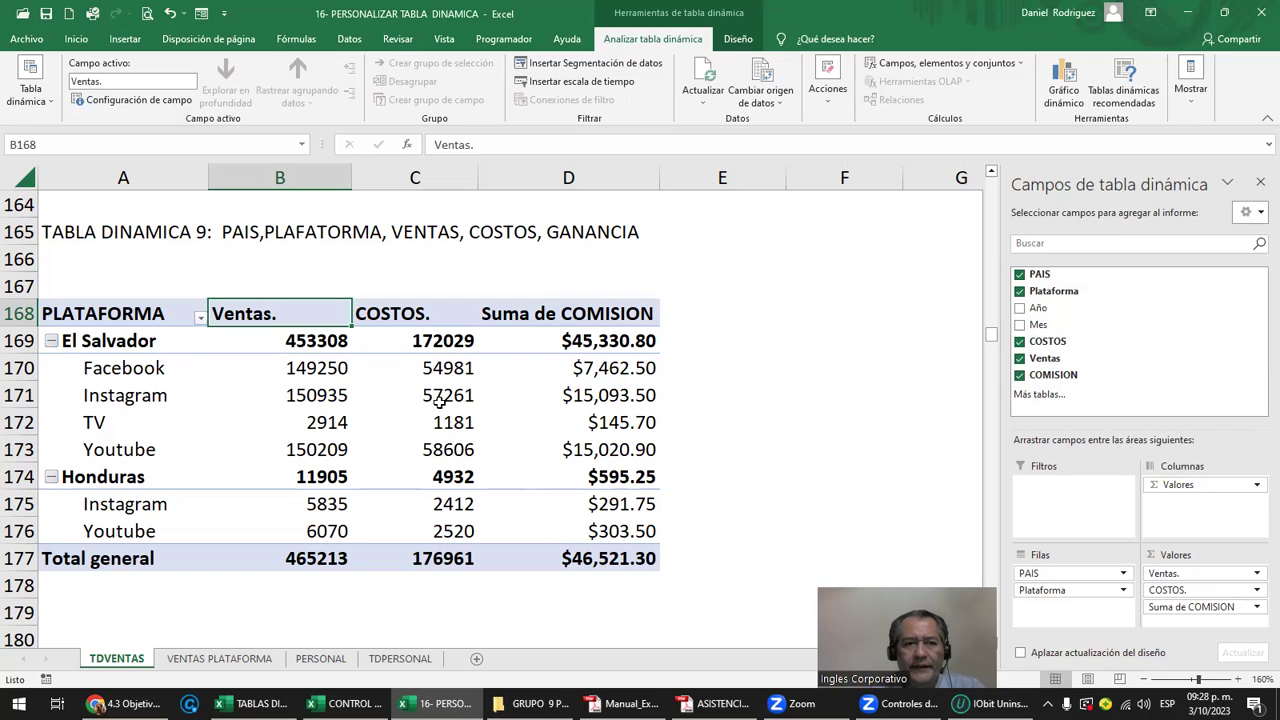
left_click(51, 342)
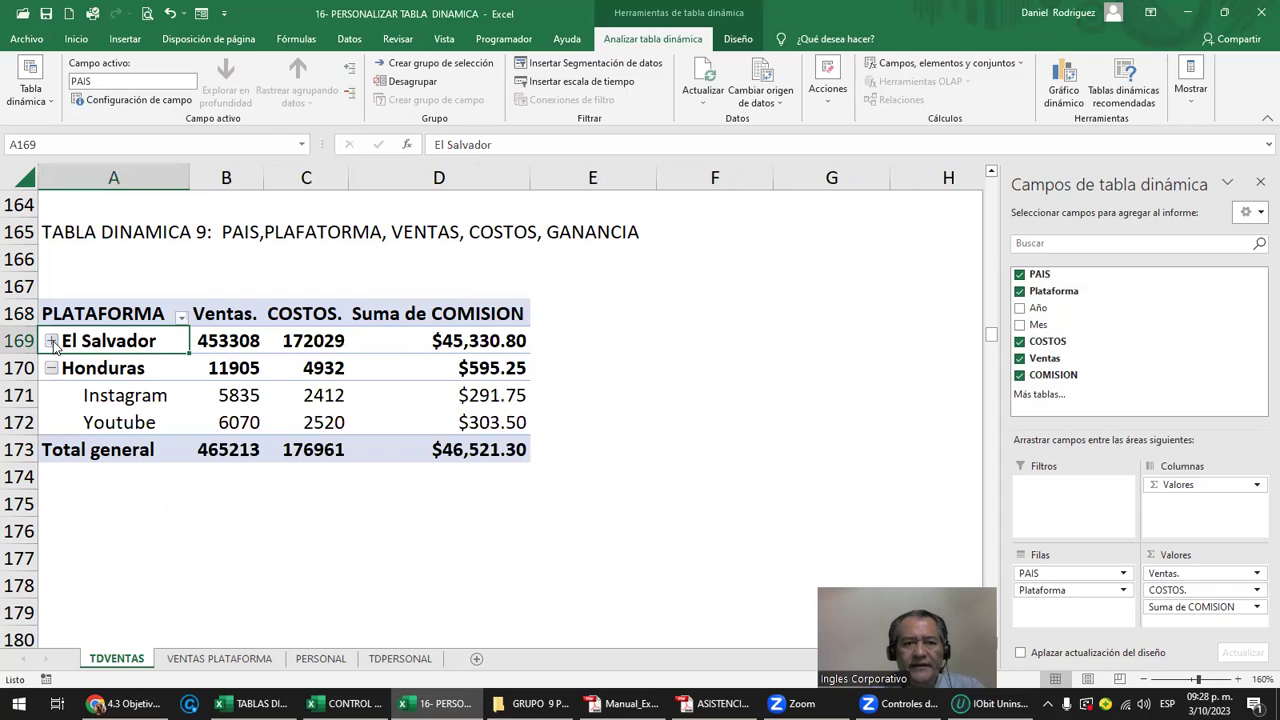
left_click(51, 341)
left_click(51, 341)
left_click(51, 341)
left_click(51, 341)
left_click(51, 341)
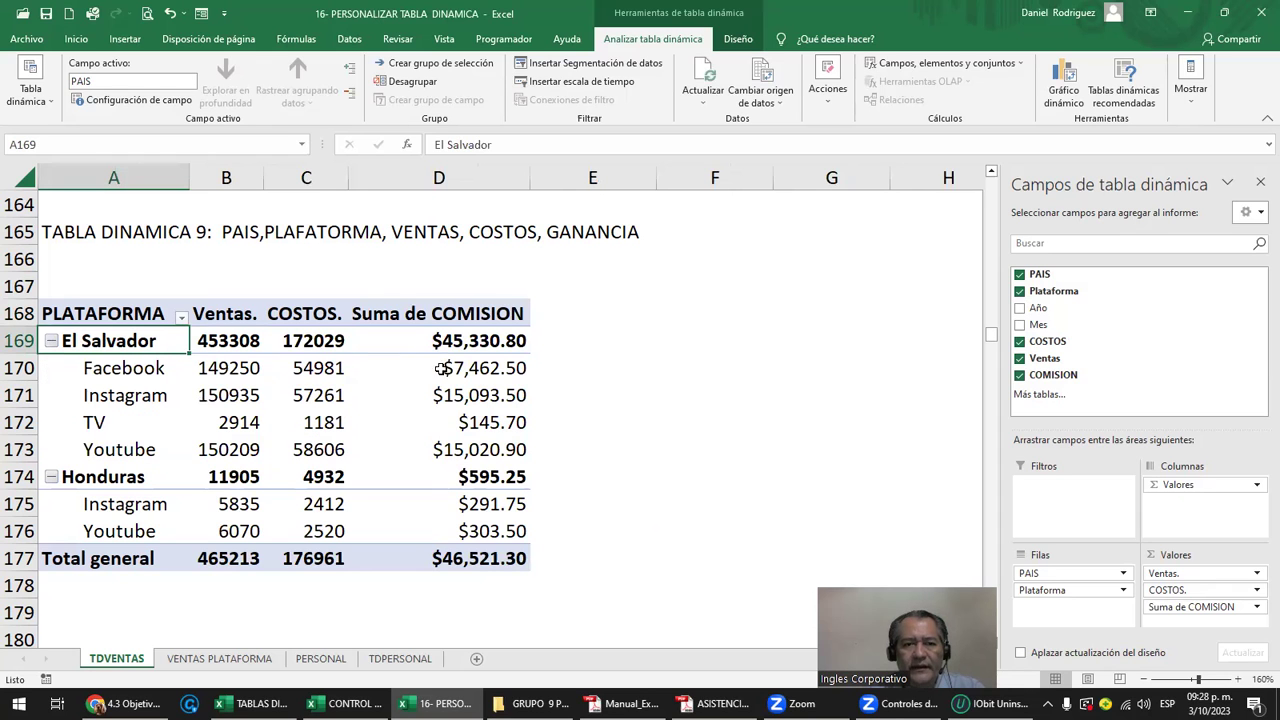
left_click_drag(318, 368, 246, 451)
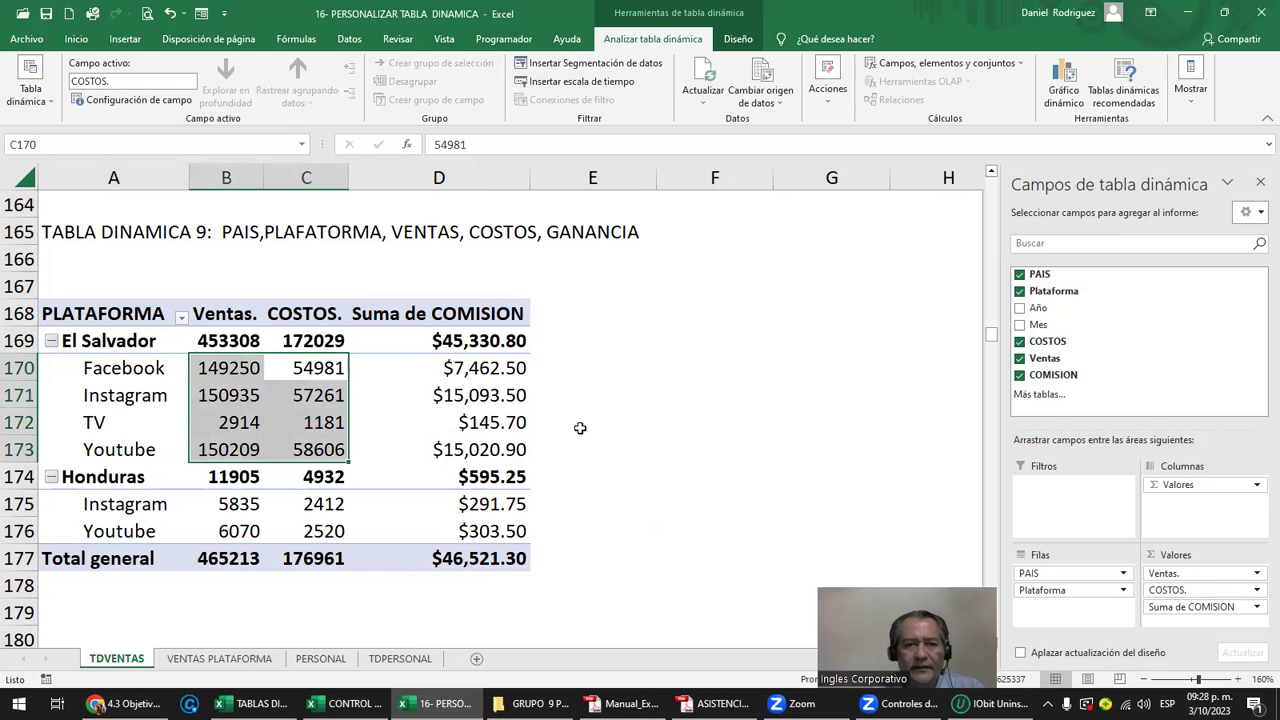
left_click(609, 370)
Enter rate labels 10% in E168 and 5% in G168 beside the pivot table.
key("Up")
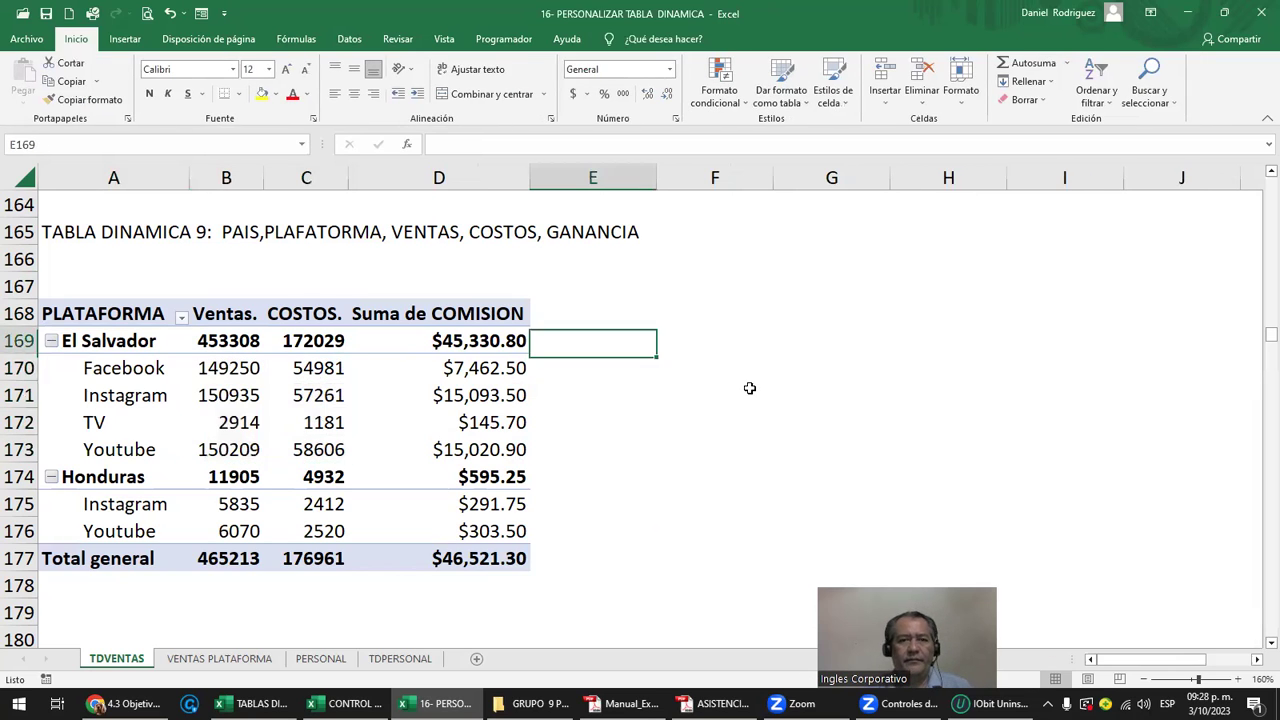
key("Up")
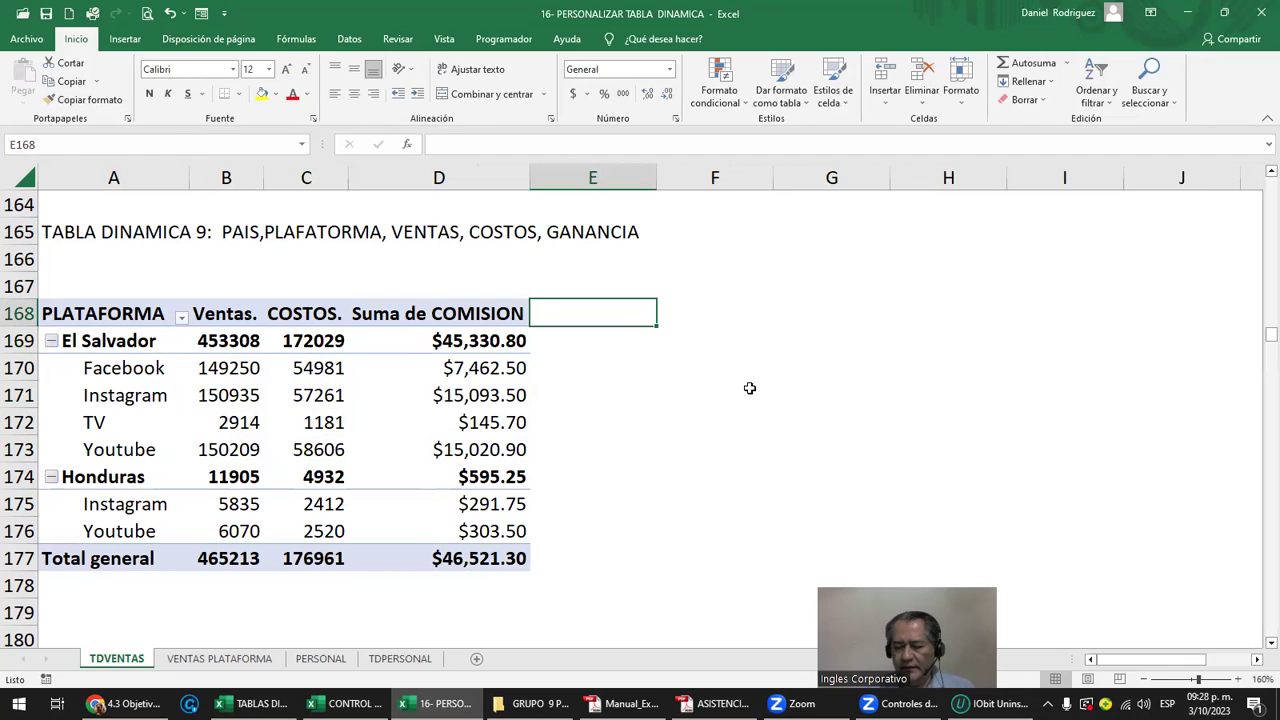
type("10%")
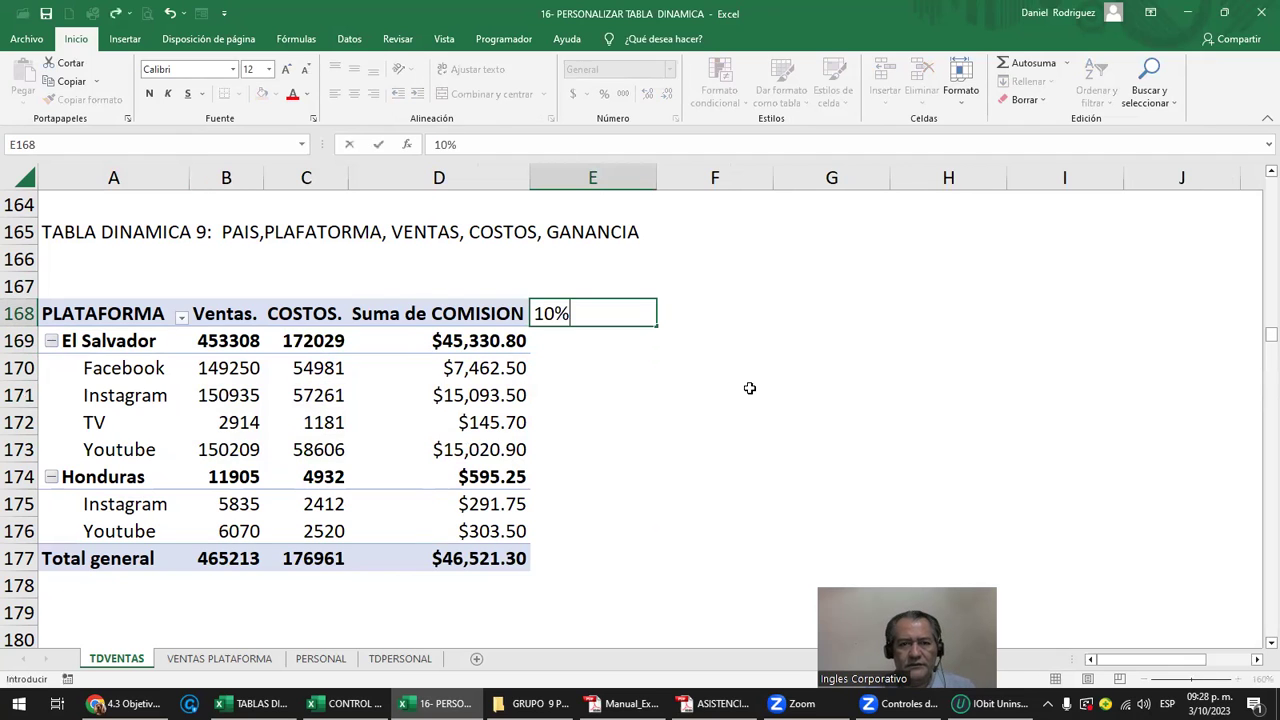
key("Right")
key("Right")
type("5%")
key("Return")
In E170, enter a formula taking Facebook's pivot Ventas times 10%, giving 14925.
key("Left")
key("Left")
key("Down")
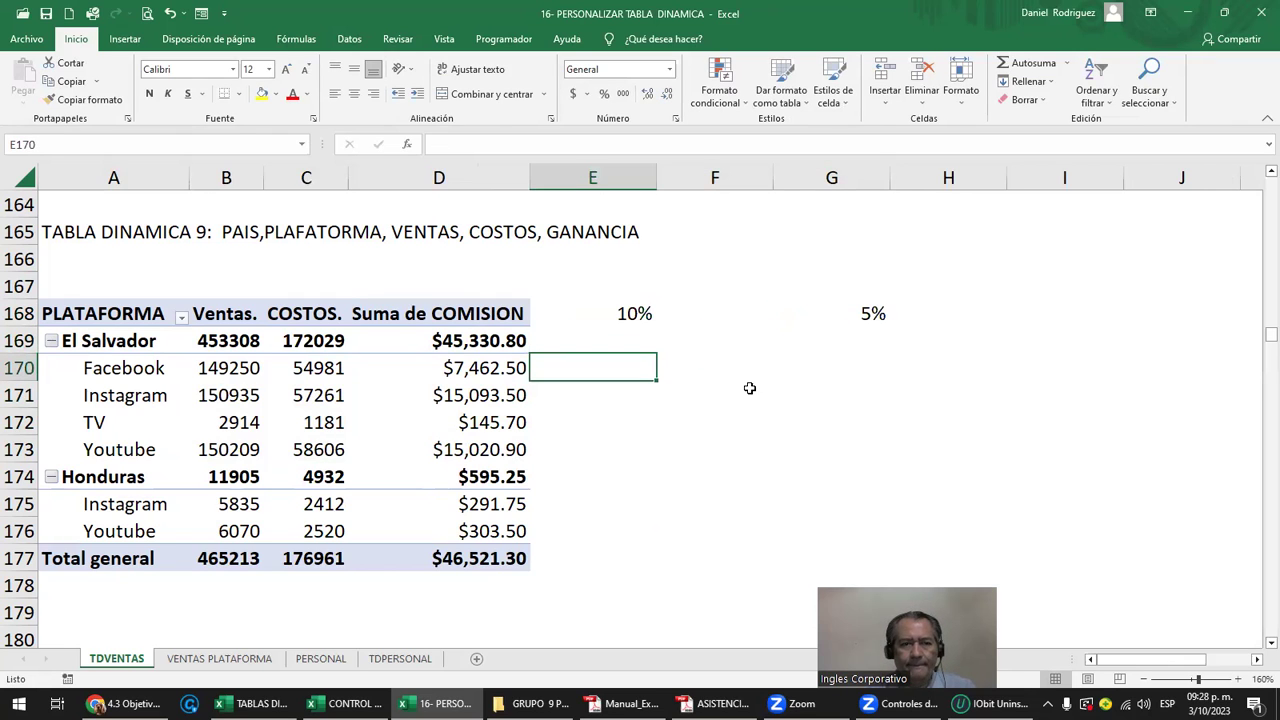
type("=")
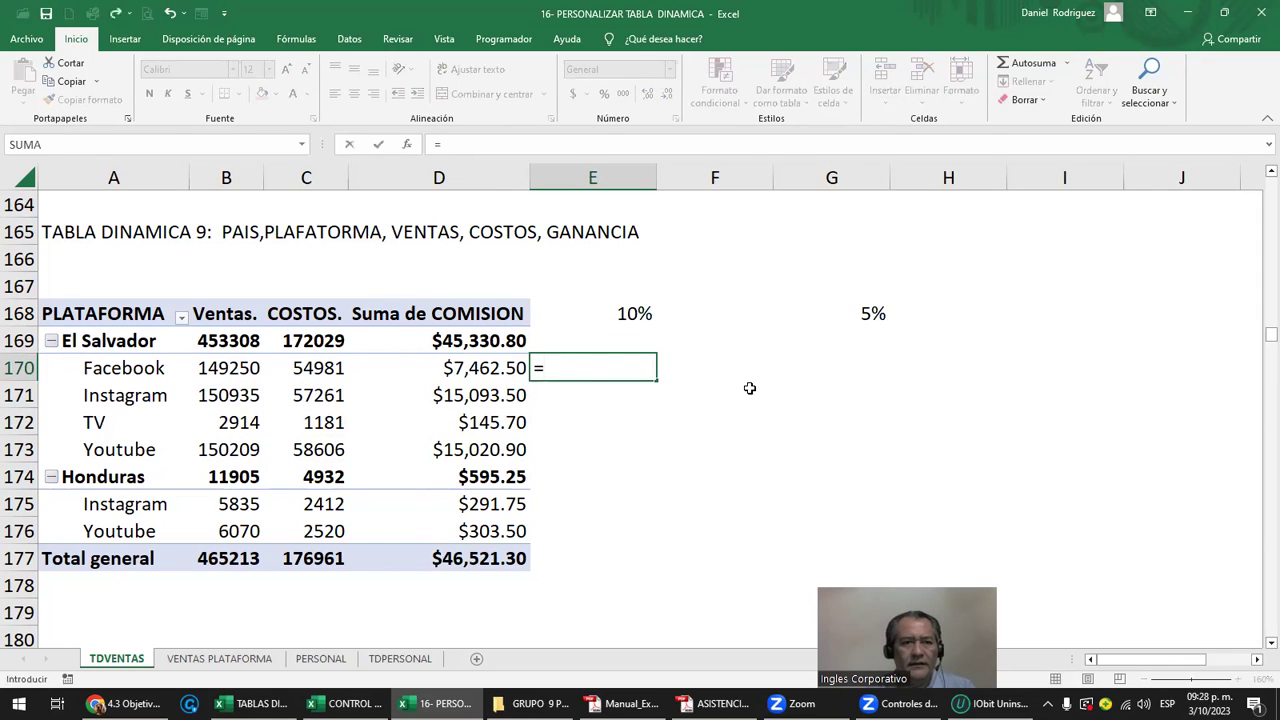
key("Left")
key("Left")
key("Left")
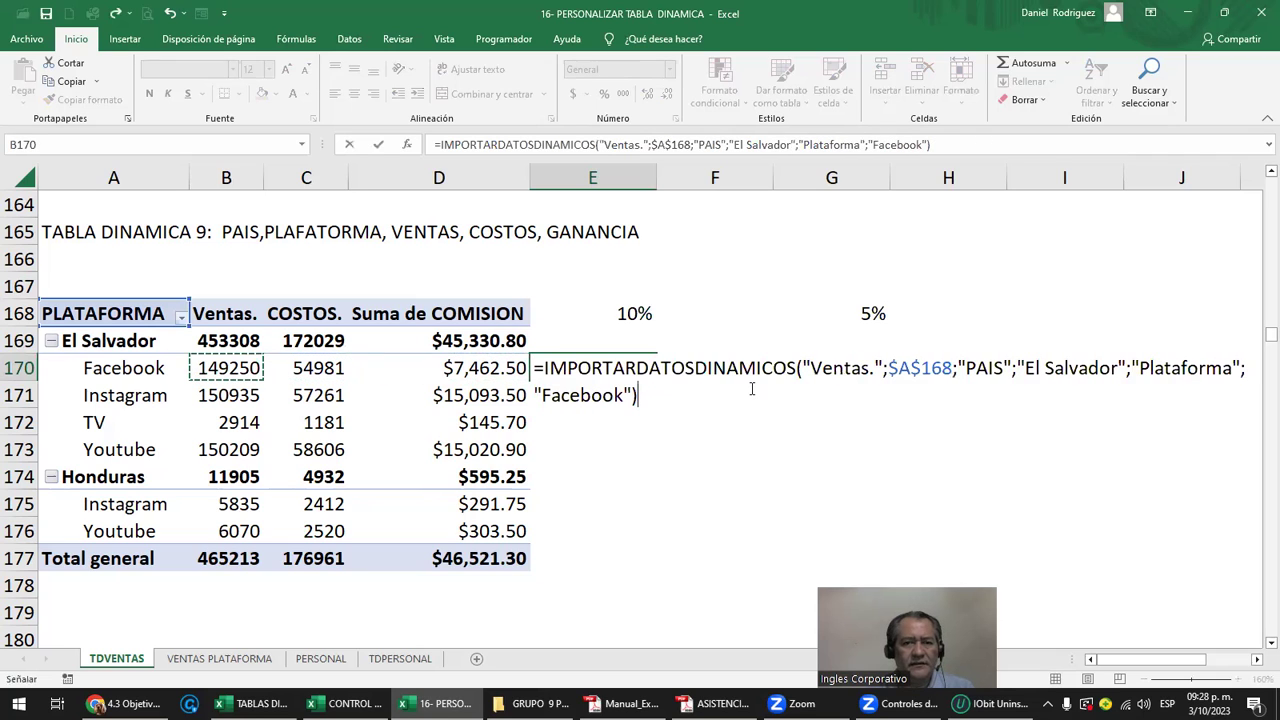
type("*10")
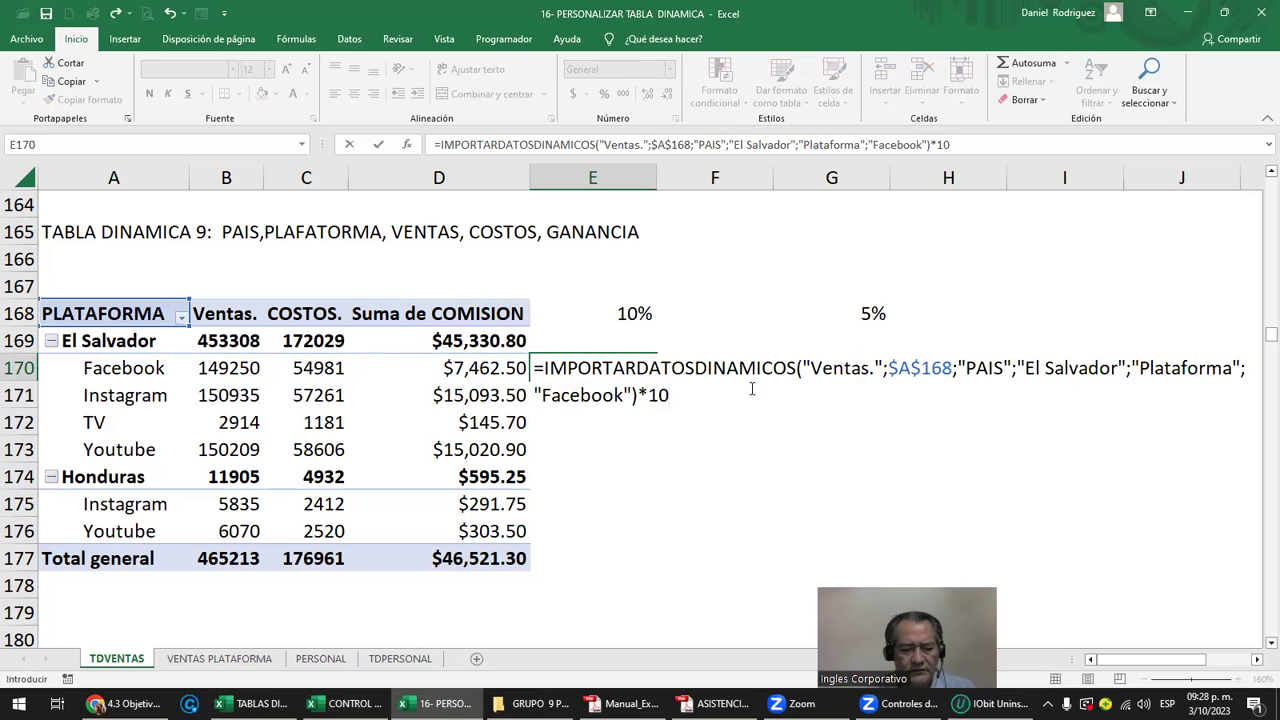
type("%")
key("Return")
key("Up")
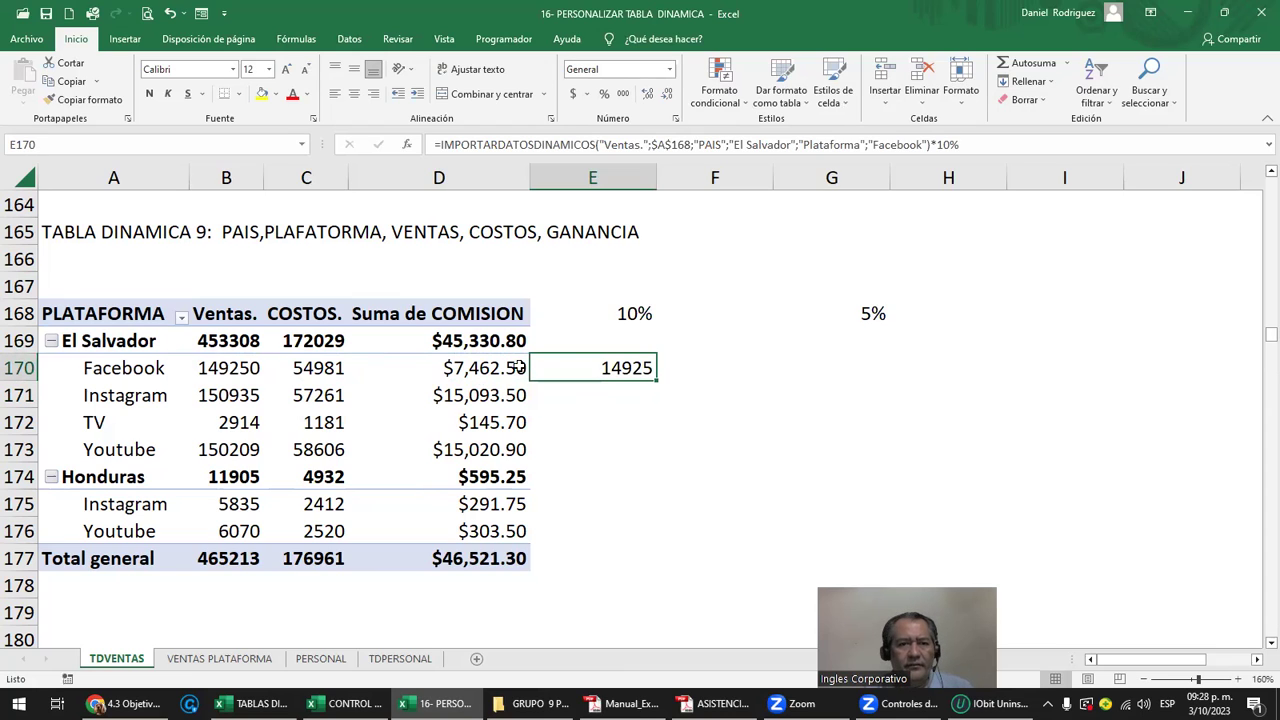
mouse_move(220, 367)
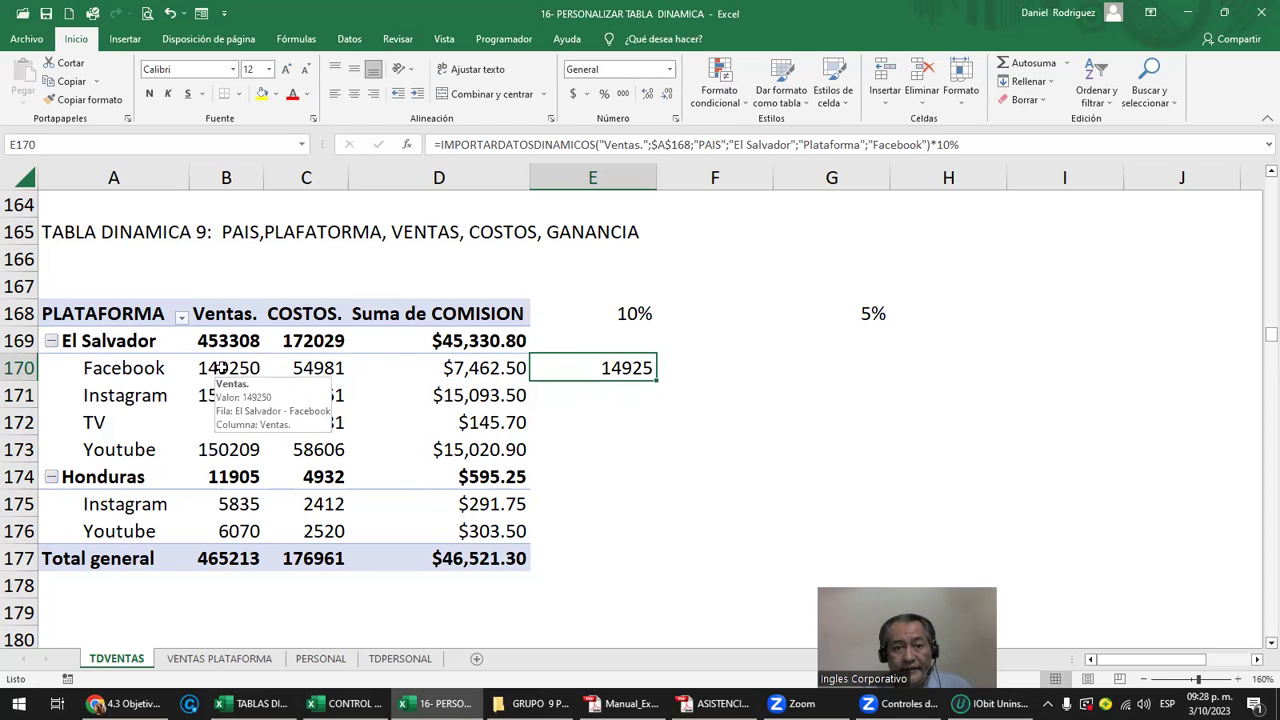
In G170, enter a formula taking Facebook's pivot Ventas times 5%, giving 7462.5.
left_click(871, 362)
type("==")
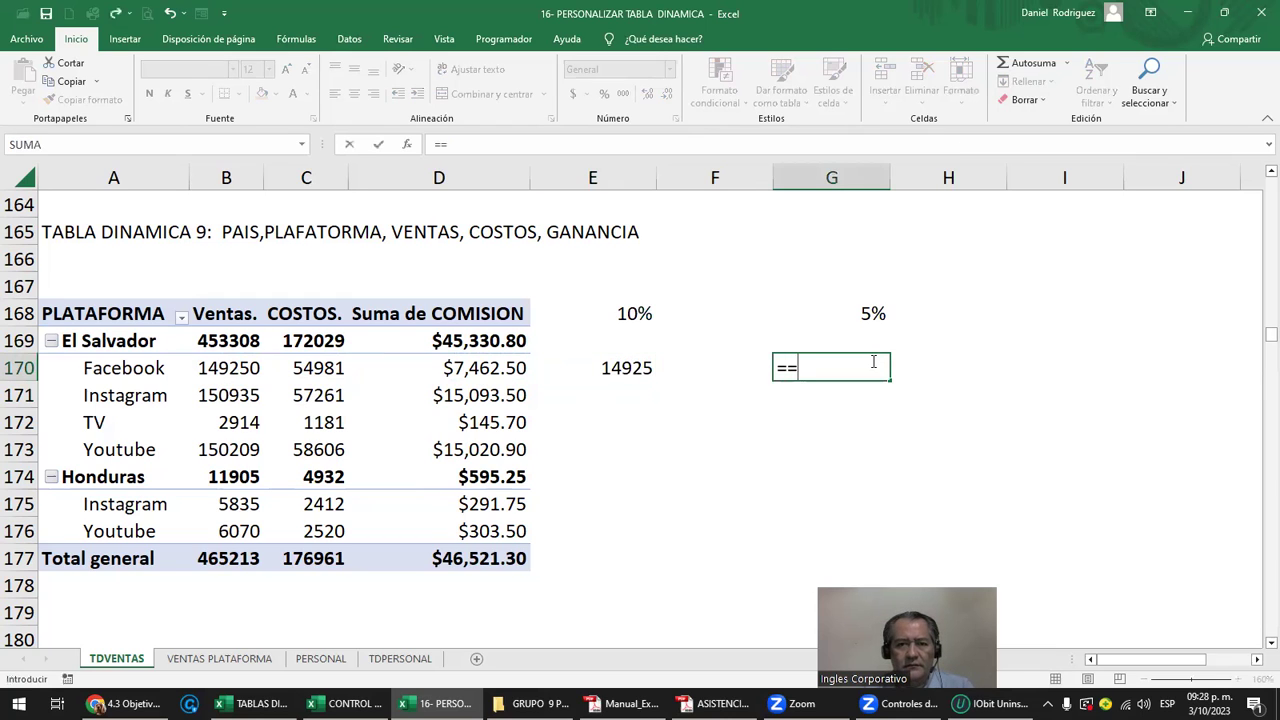
key("Left")
key("Left")
key("Left")
key("Left")
key("Left")
type("*")
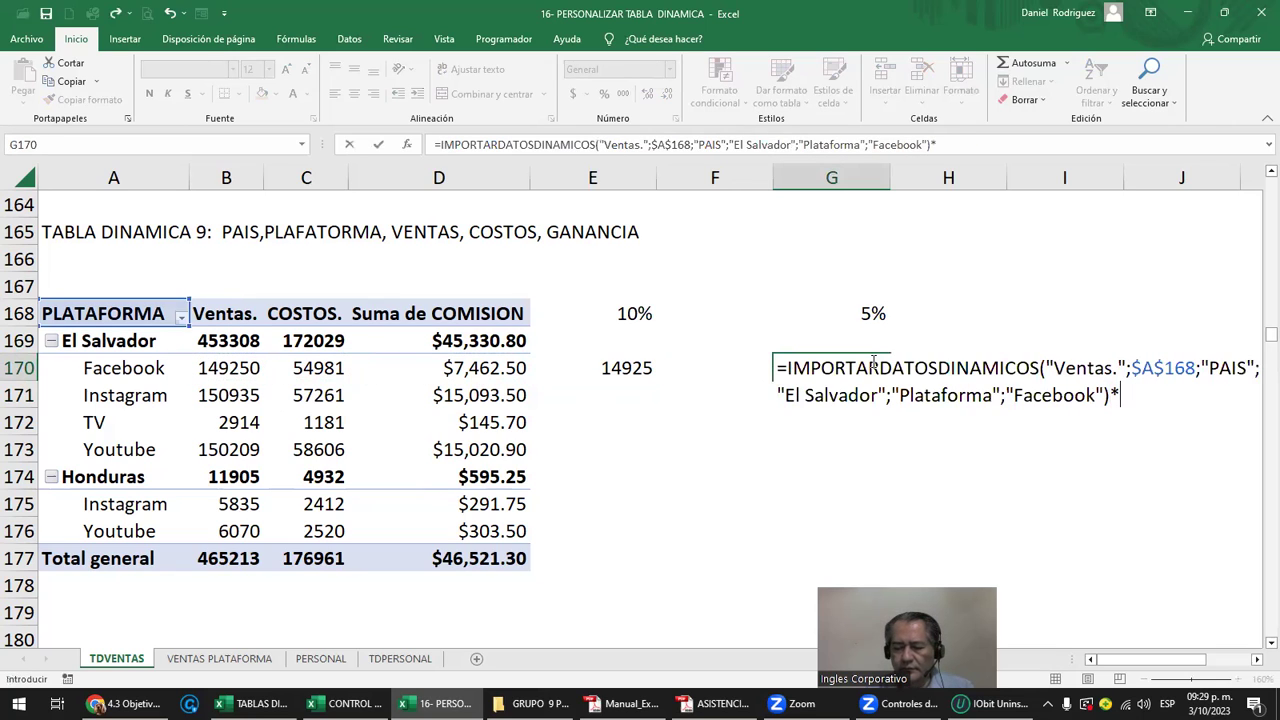
type("5%)")
key("BackSpace")
key("Return")
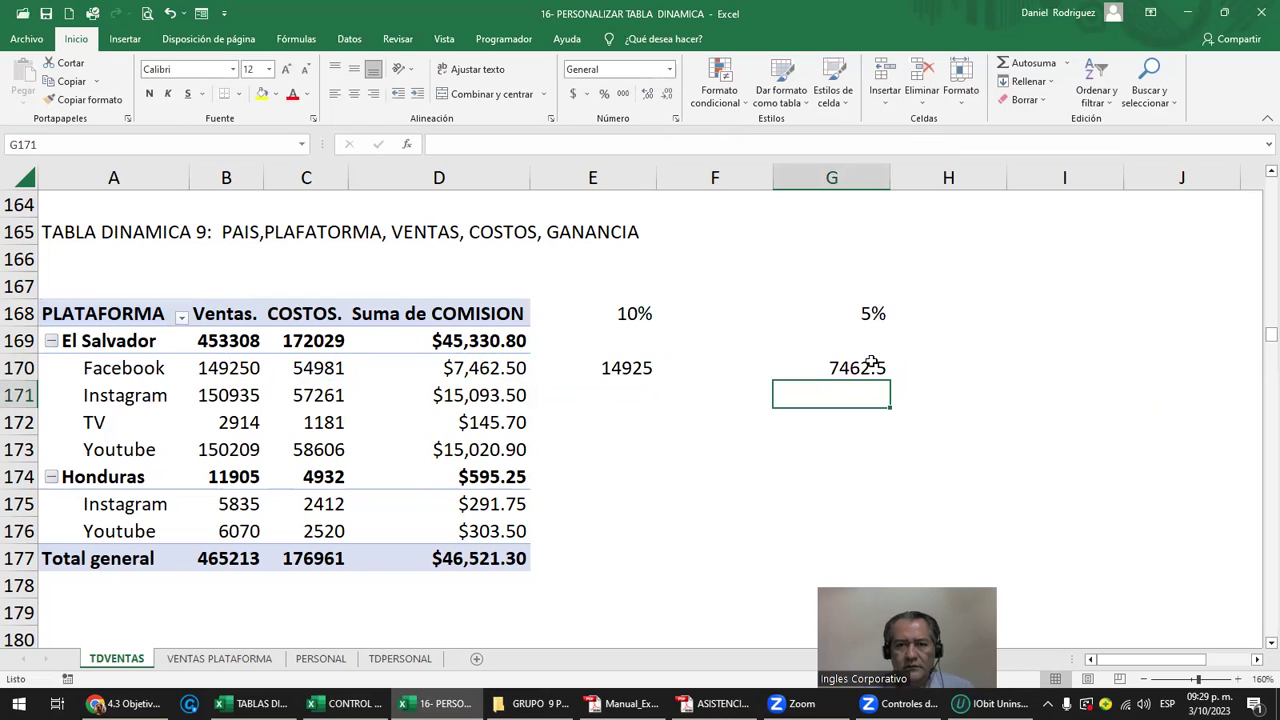
Make G168:G170 and Facebook's commission in D170 red.
left_click(853, 369)
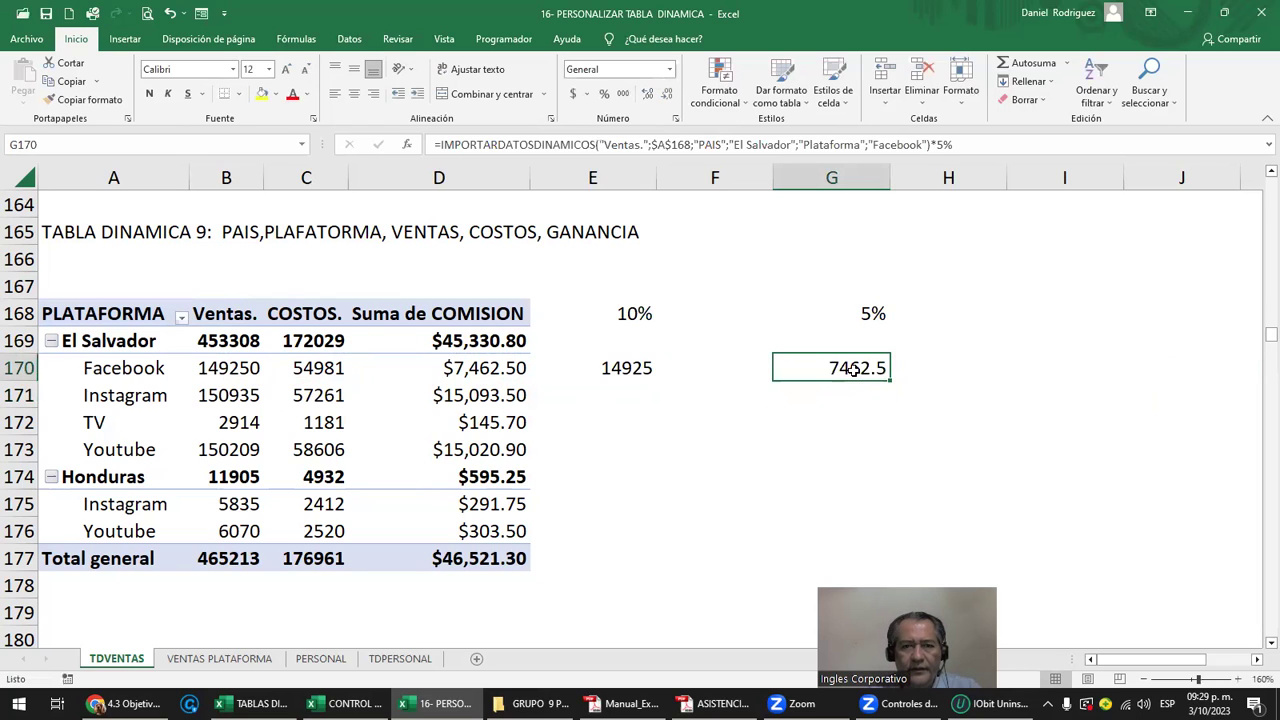
left_click_drag(869, 312, 848, 367)
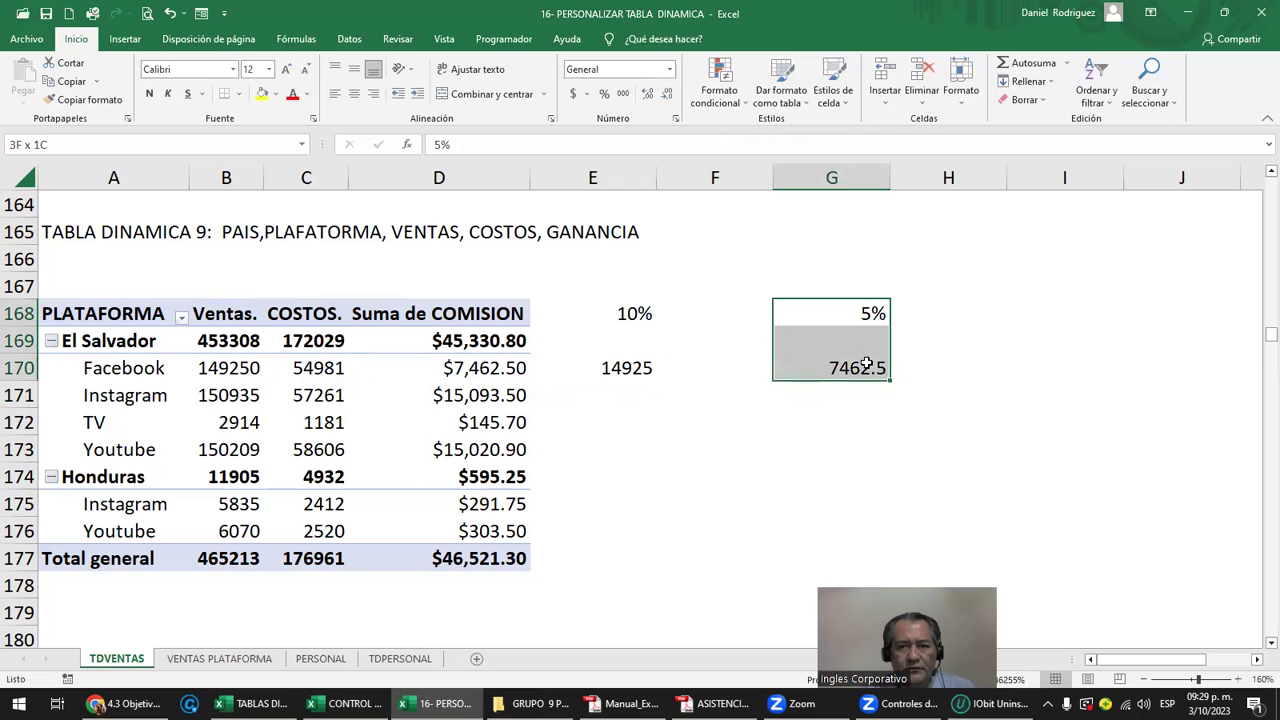
left_click(292, 94)
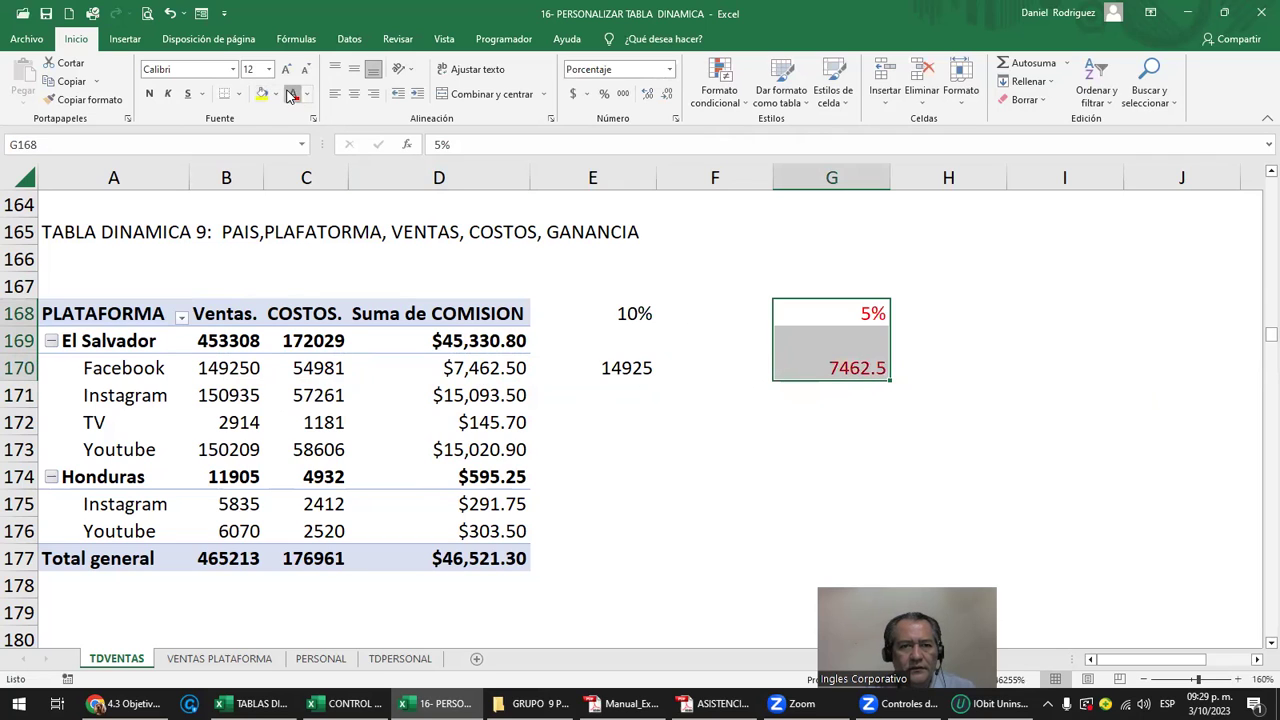
left_click(478, 372)
left_click(292, 94)
left_click(219, 368)
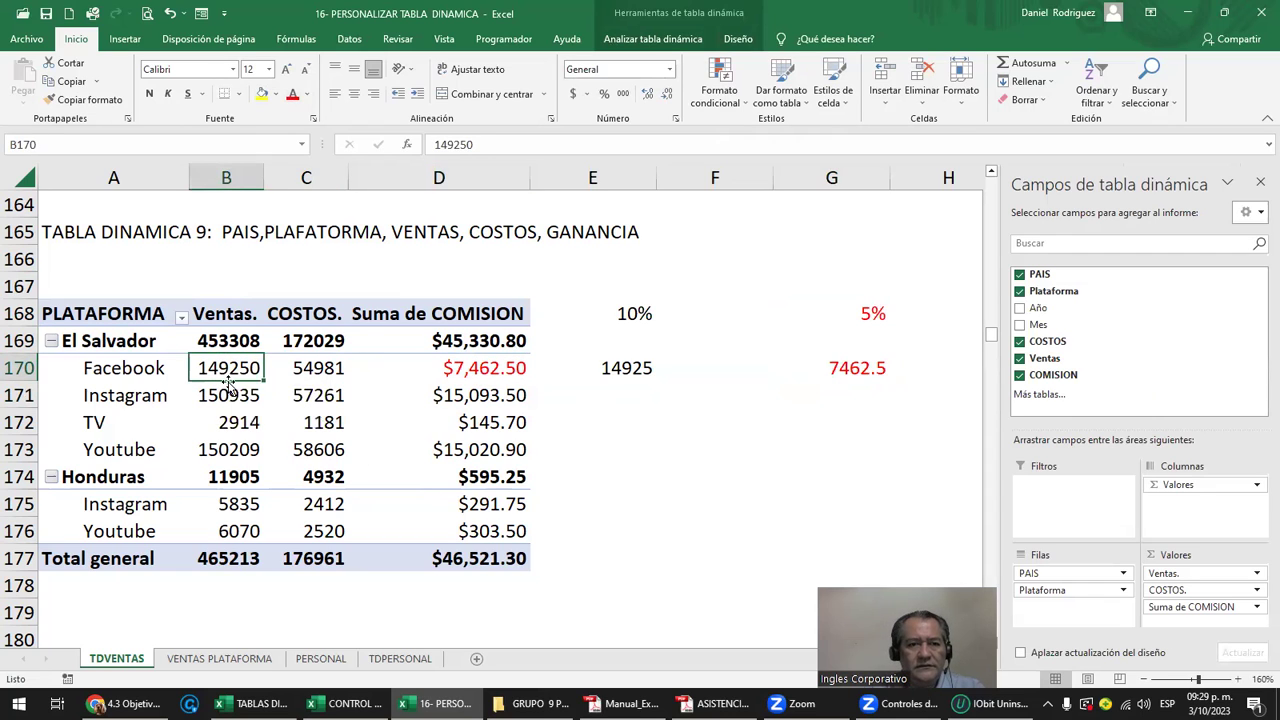
Replace the wrongly copied formula in E171 with Instagram's pivot Ventas times 10%.
mouse_move(227, 370)
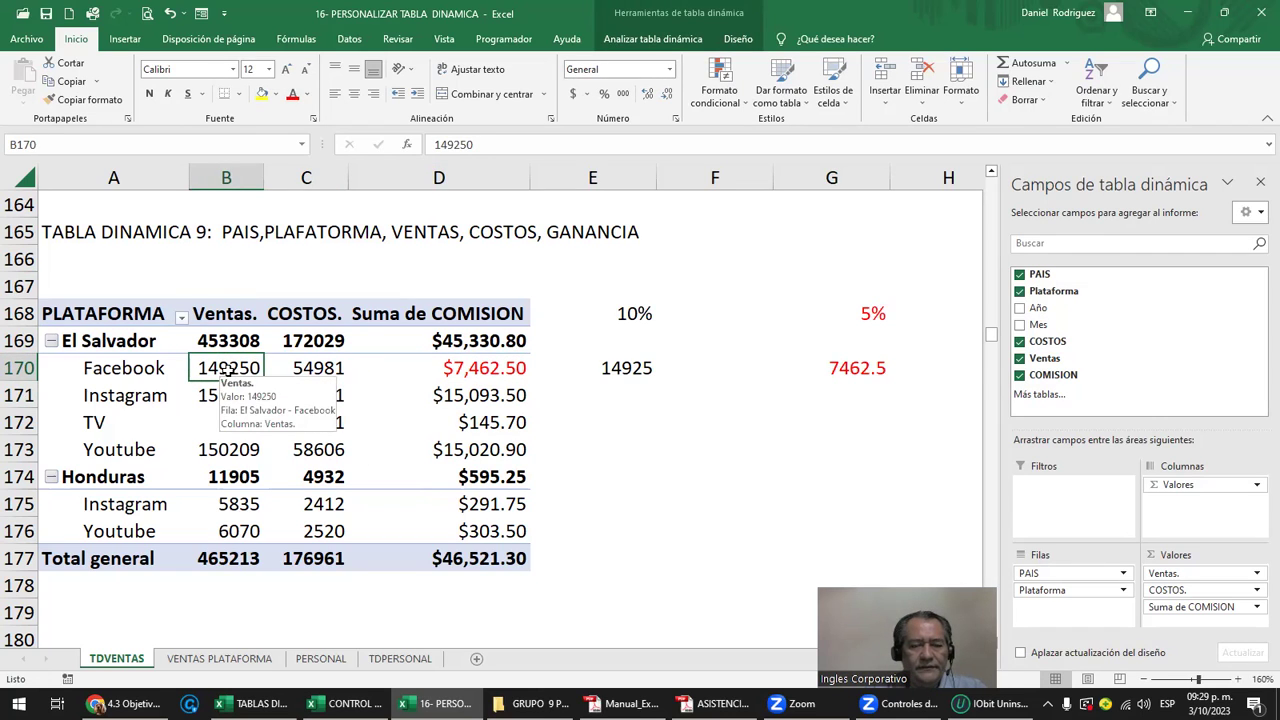
left_click(620, 364)
left_click_drag(657, 381, 657, 405)
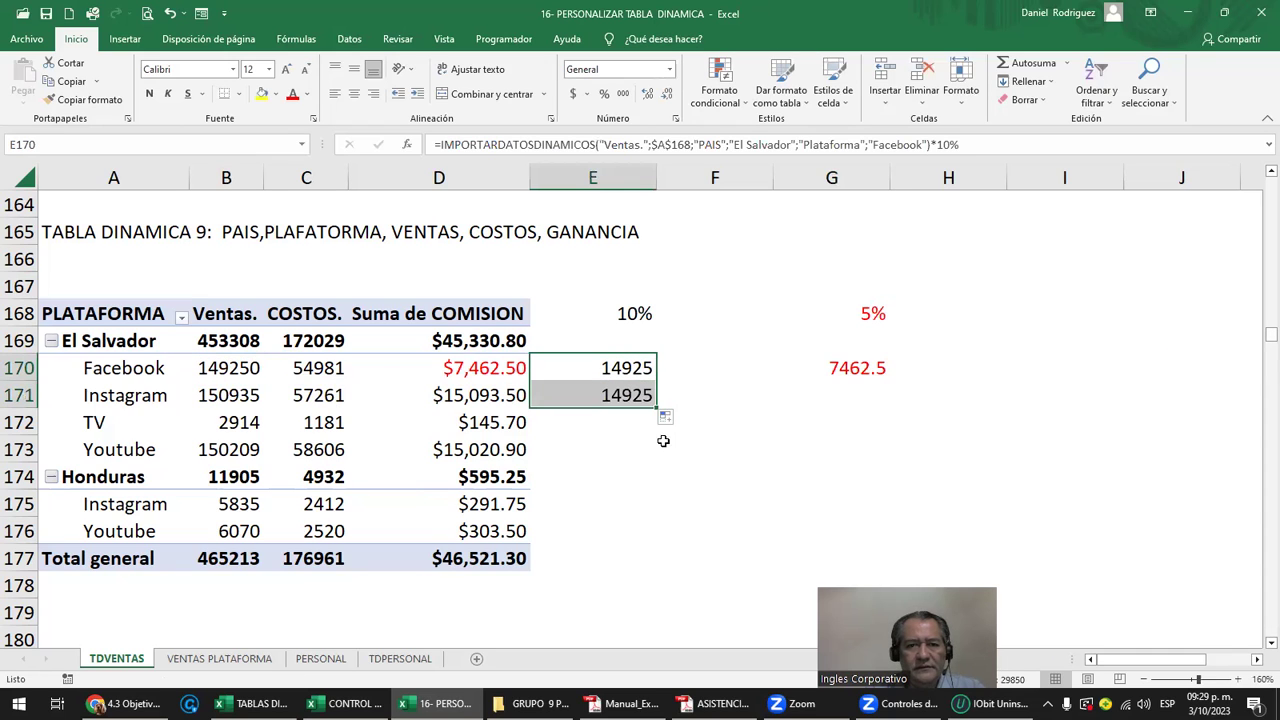
double_click(624, 394)
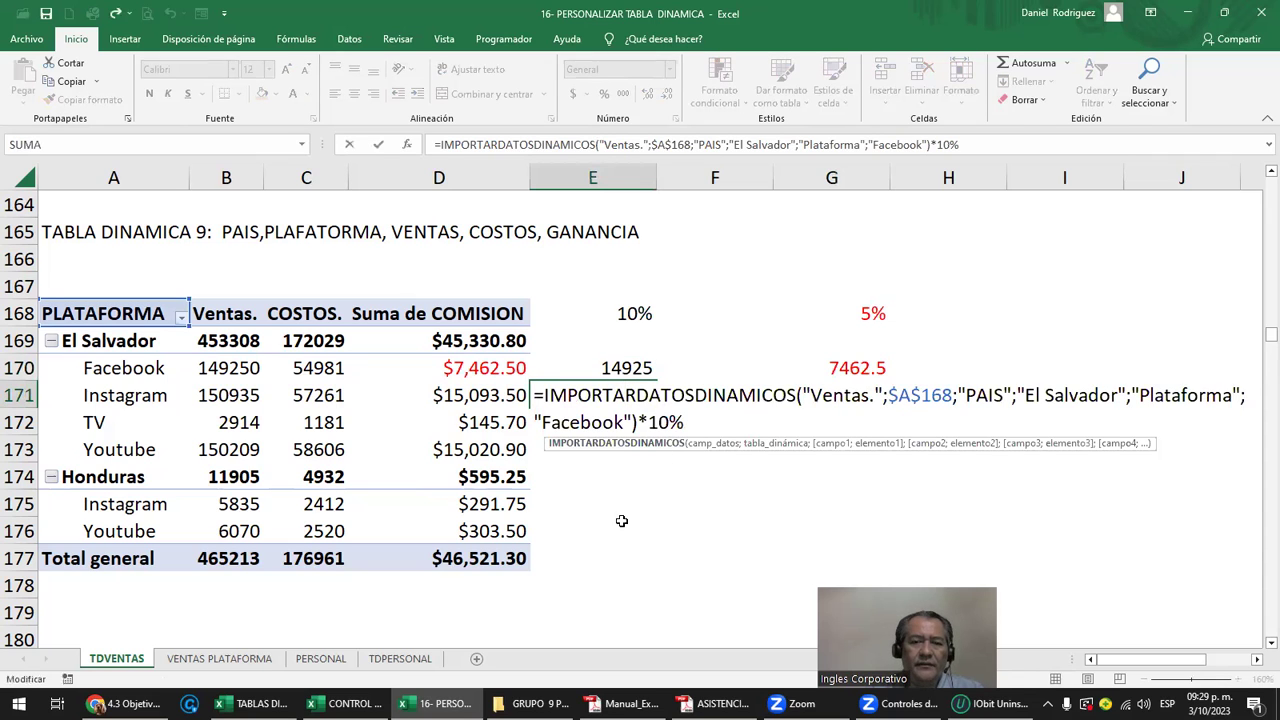
key("Escape")
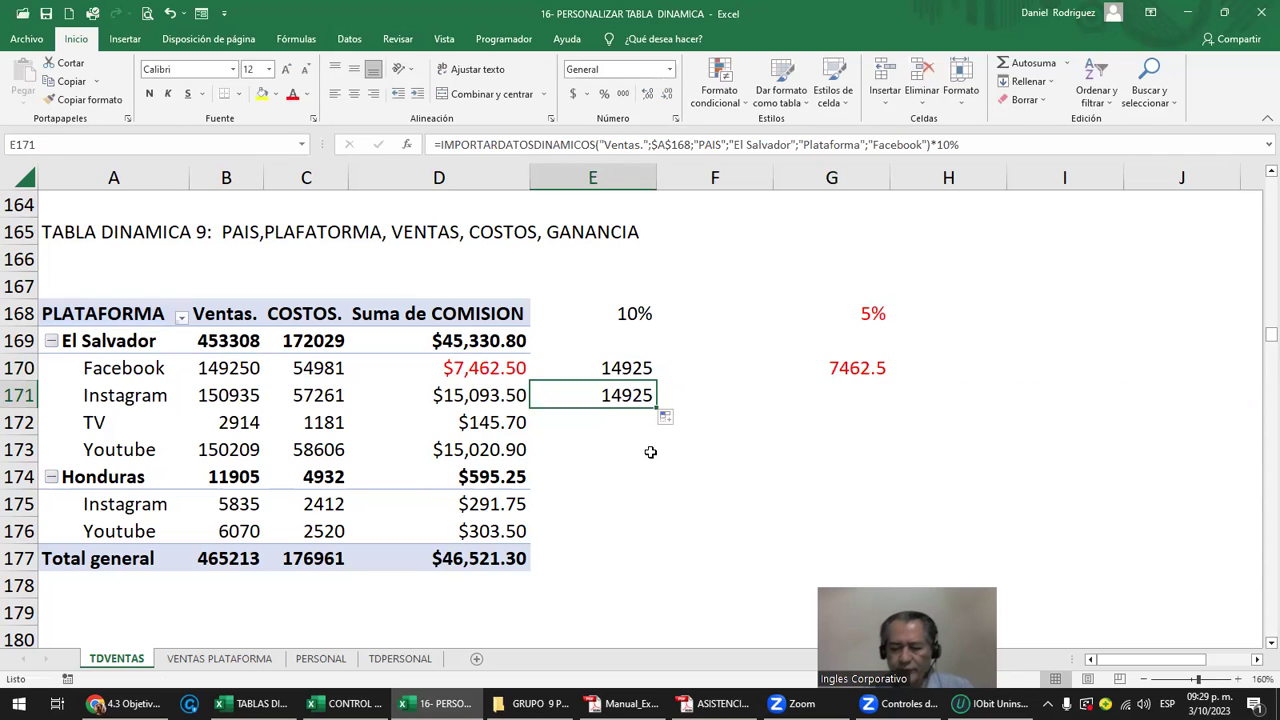
key("Delete")
key("Down")
key("Up")
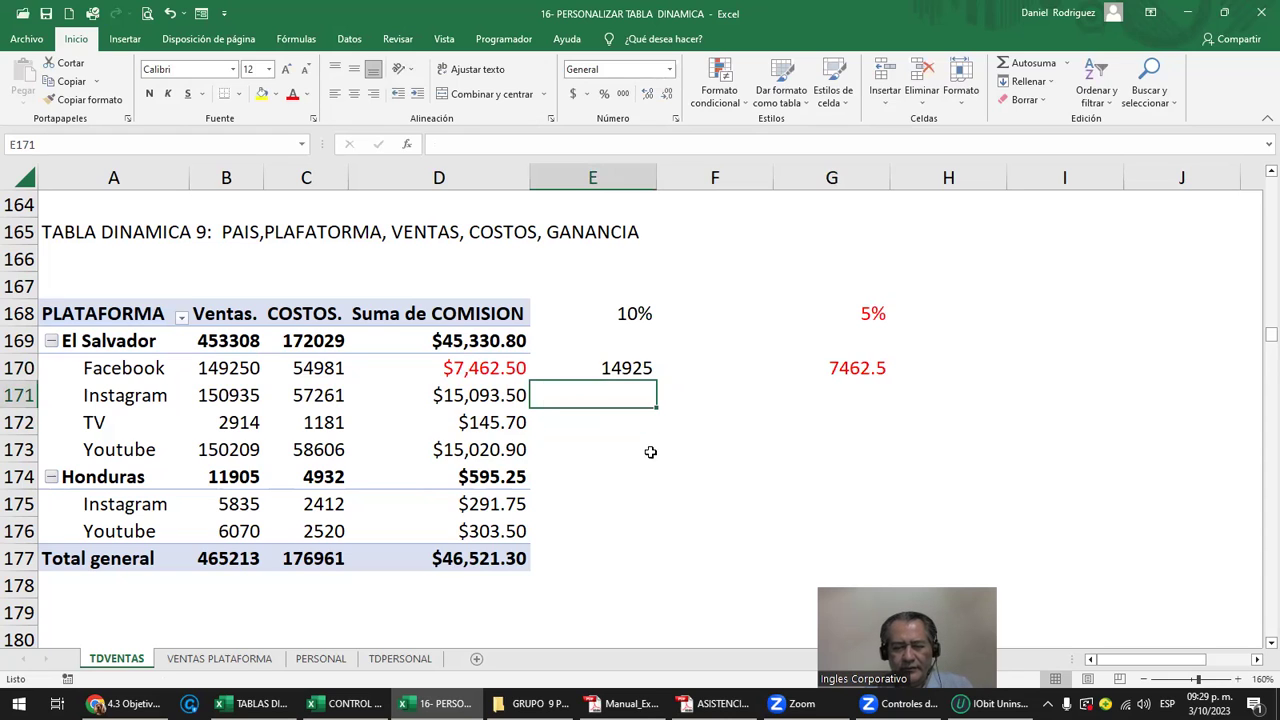
type("=")
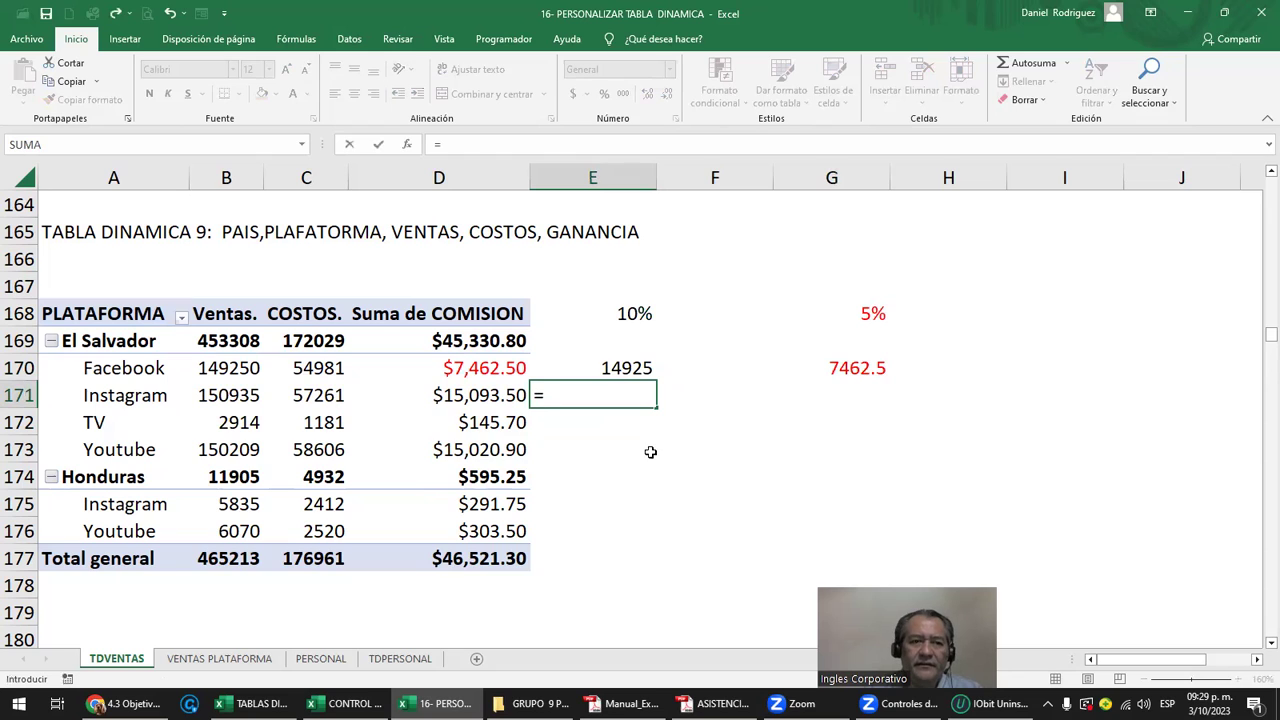
left_click(226, 396)
type("*10%")
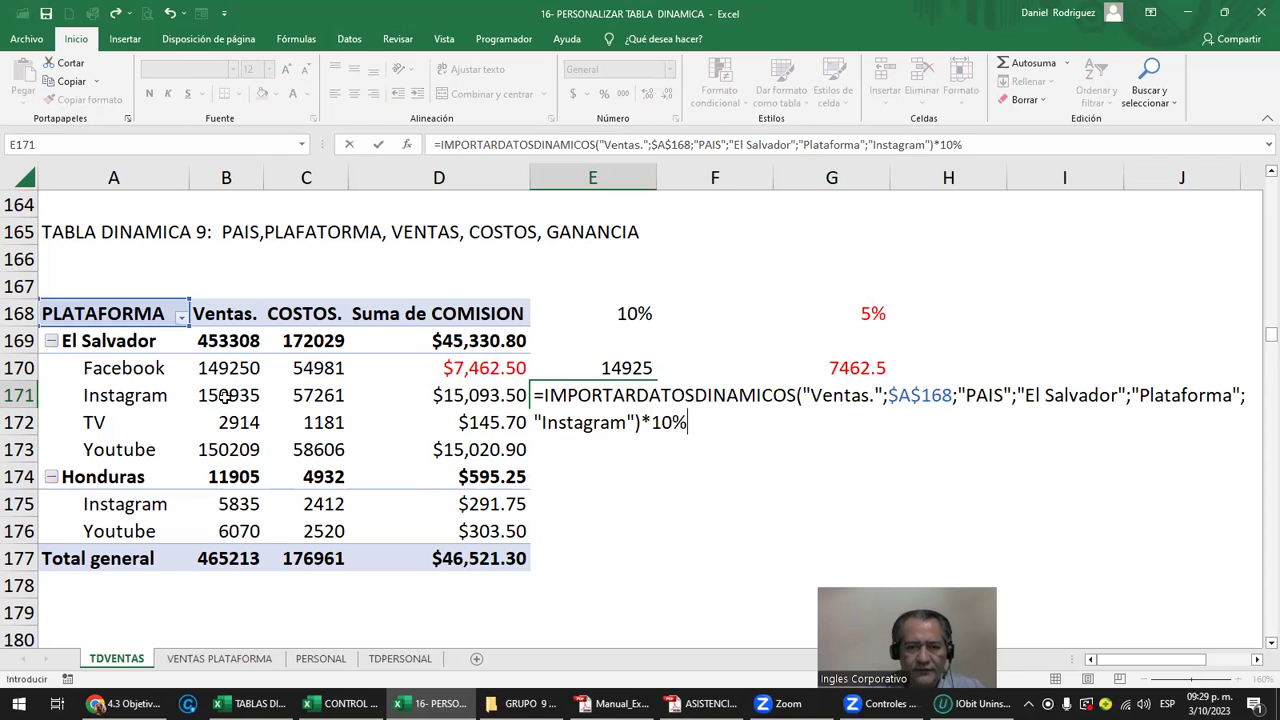
key("Return")
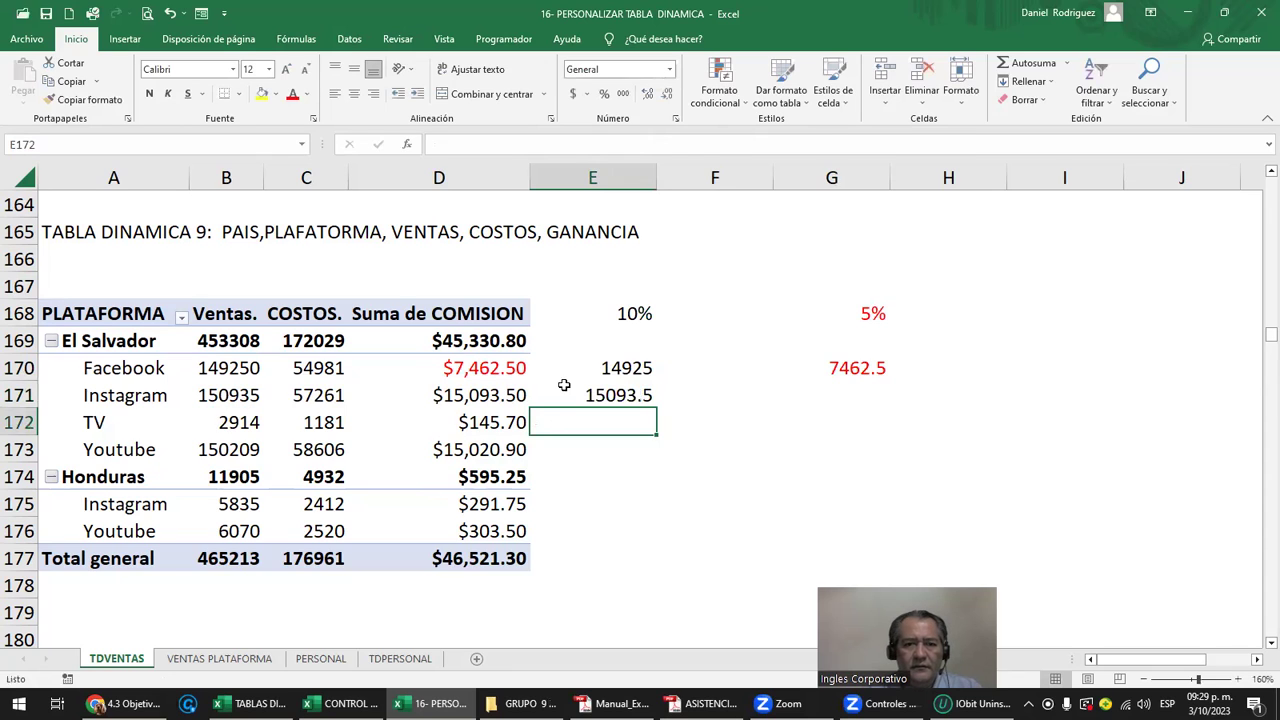
Compare Facebook's and Instagram's pivot commissions against their 10% and 5% check results.
left_click(585, 390)
left_click(853, 392)
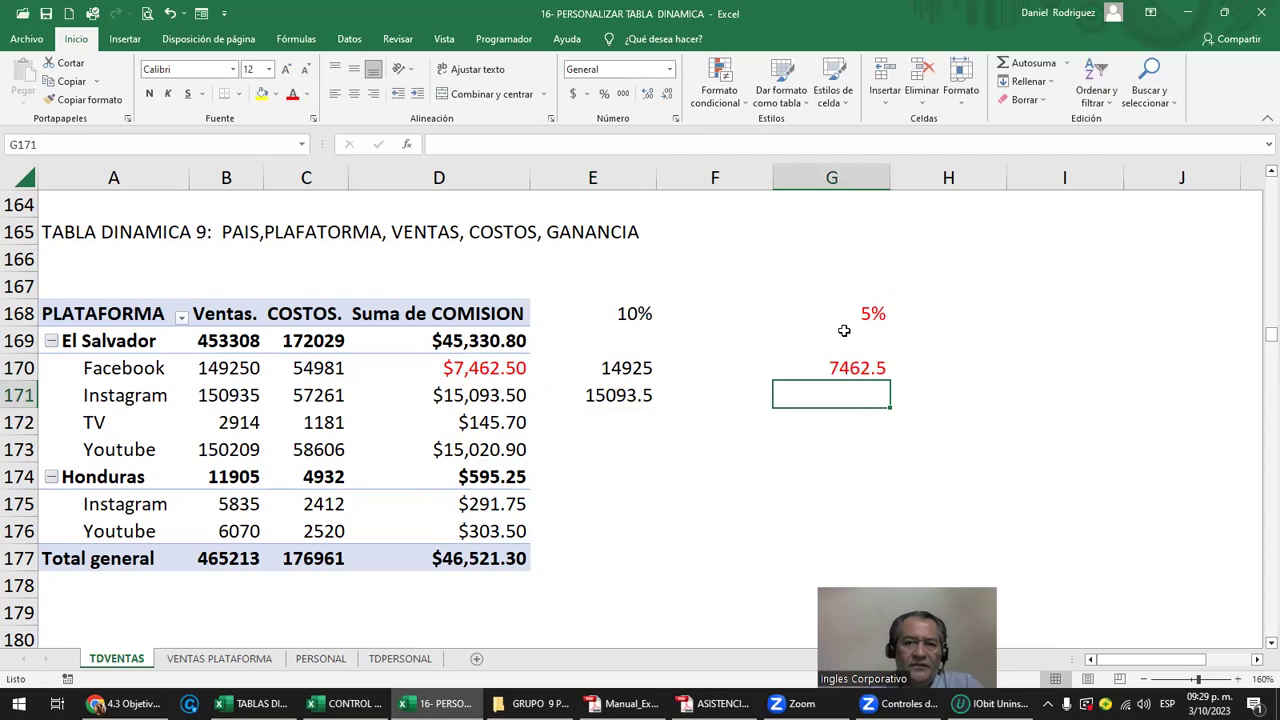
left_click(626, 394)
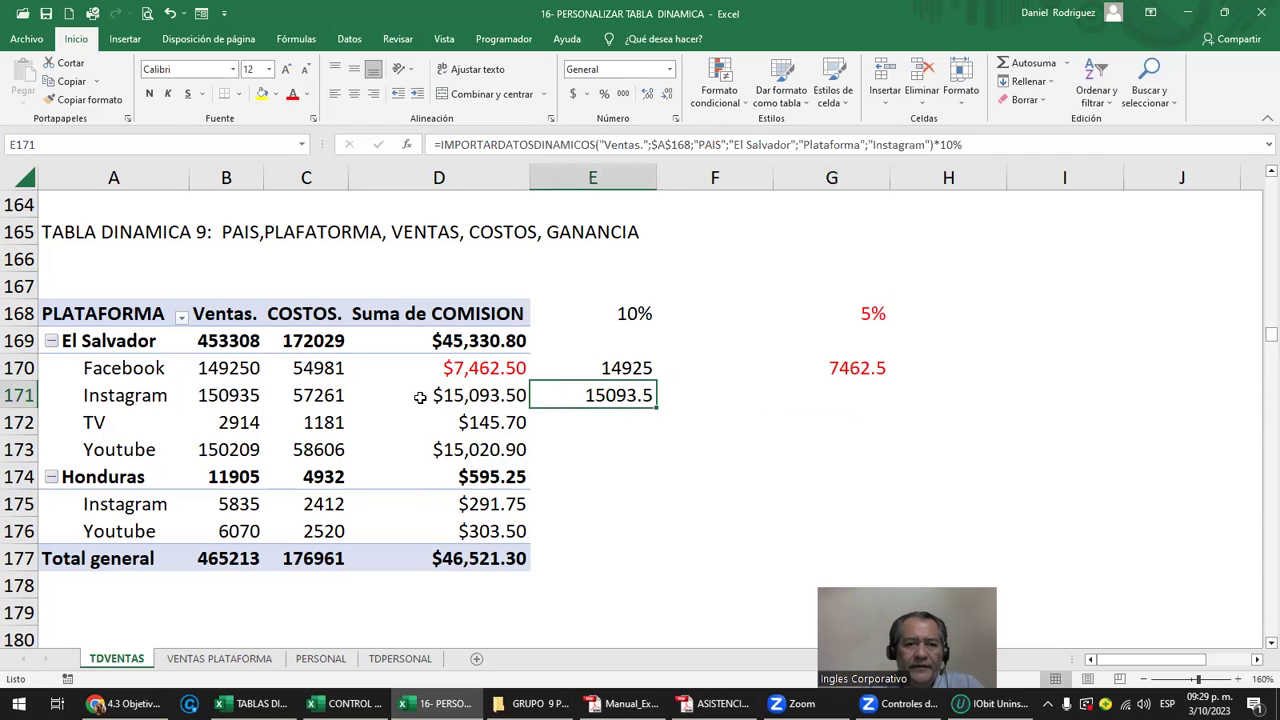
left_click(500, 392)
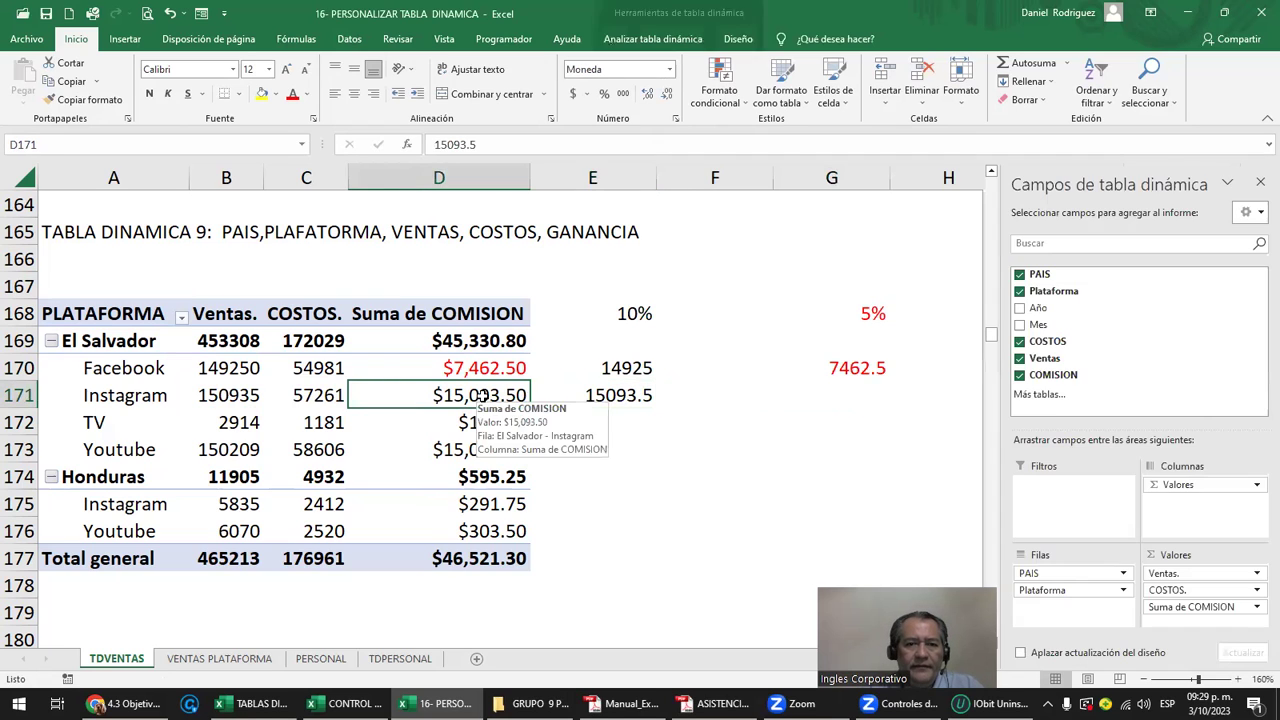
key("Right")
left_click(502, 388)
key("Right")
left_click_drag(500, 380, 574, 371)
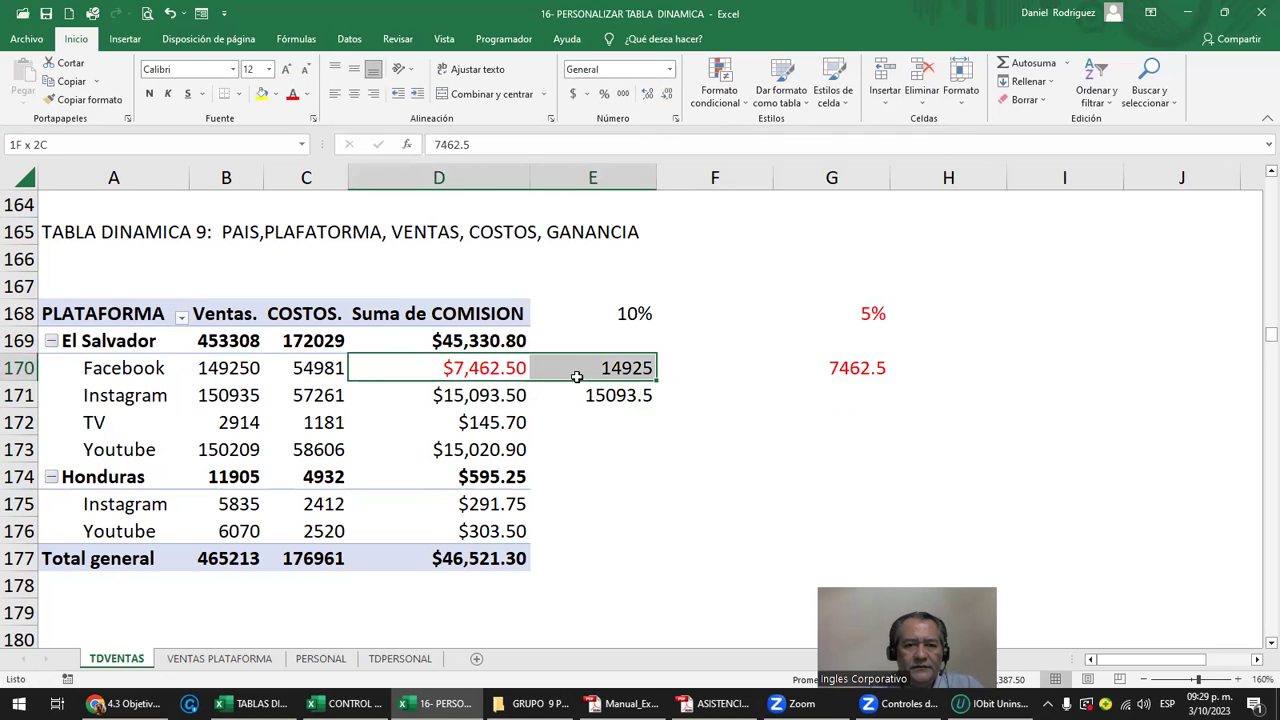
left_click(492, 367)
left_click(815, 365)
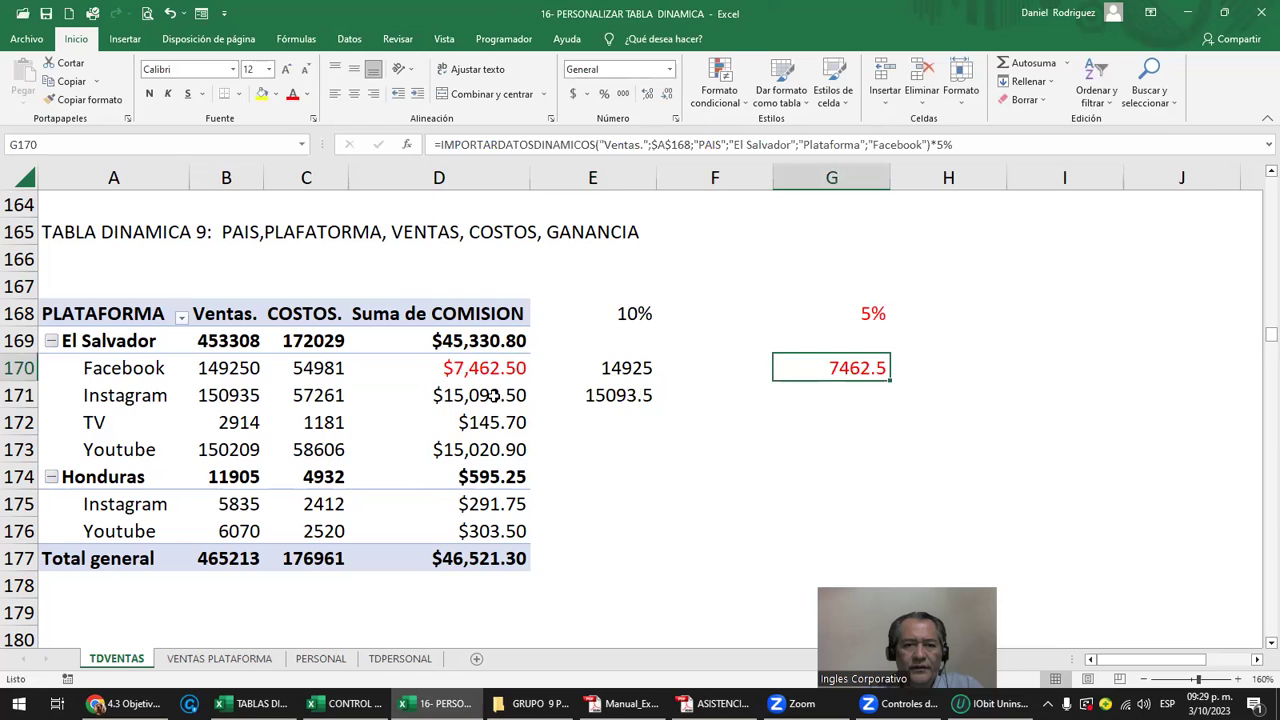
Colour Instagram's commission in D171 and its 10% result 15093.5 in E171 red.
left_click(494, 395)
left_click(293, 93)
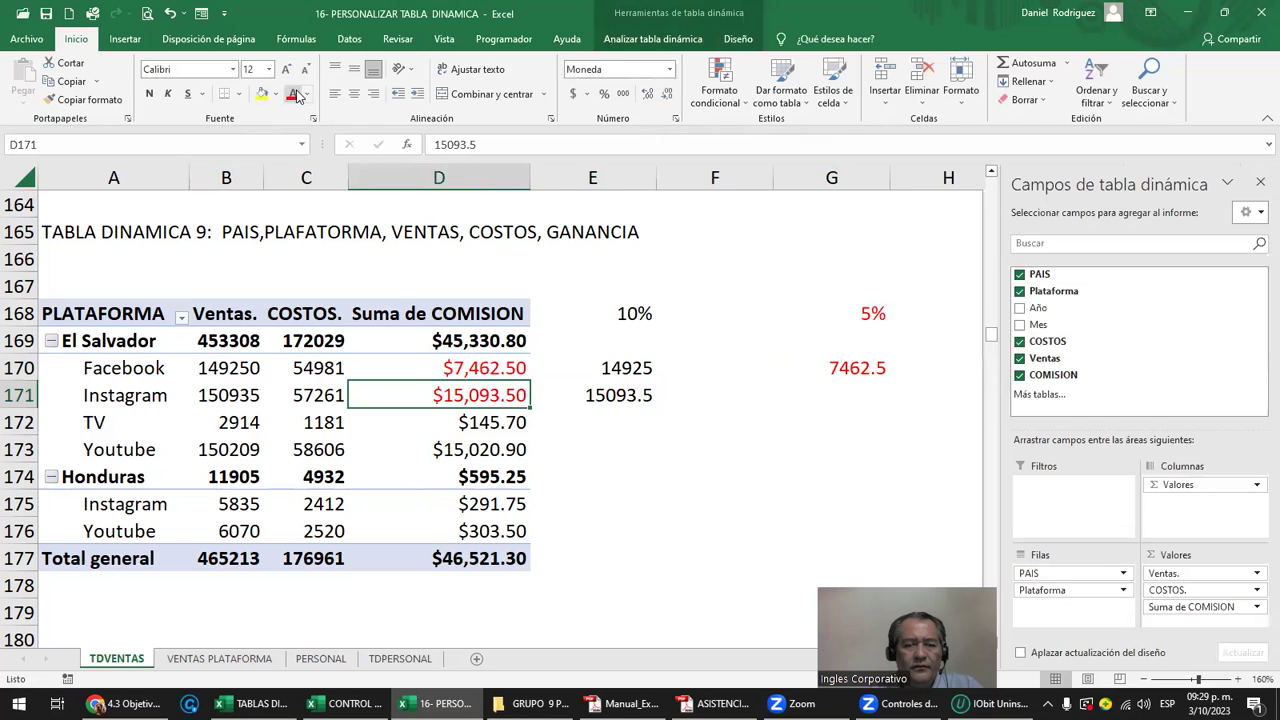
key("Right")
left_click(293, 93)
left_click(663, 482)
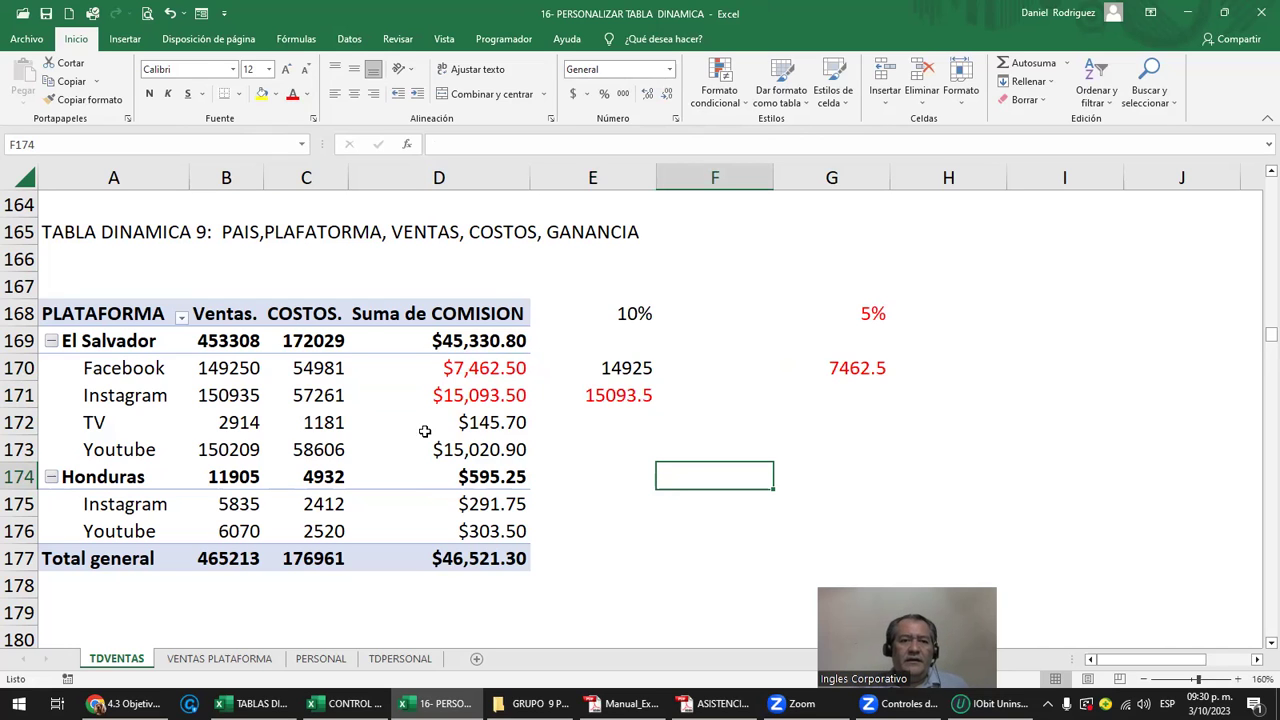
left_click(359, 321)
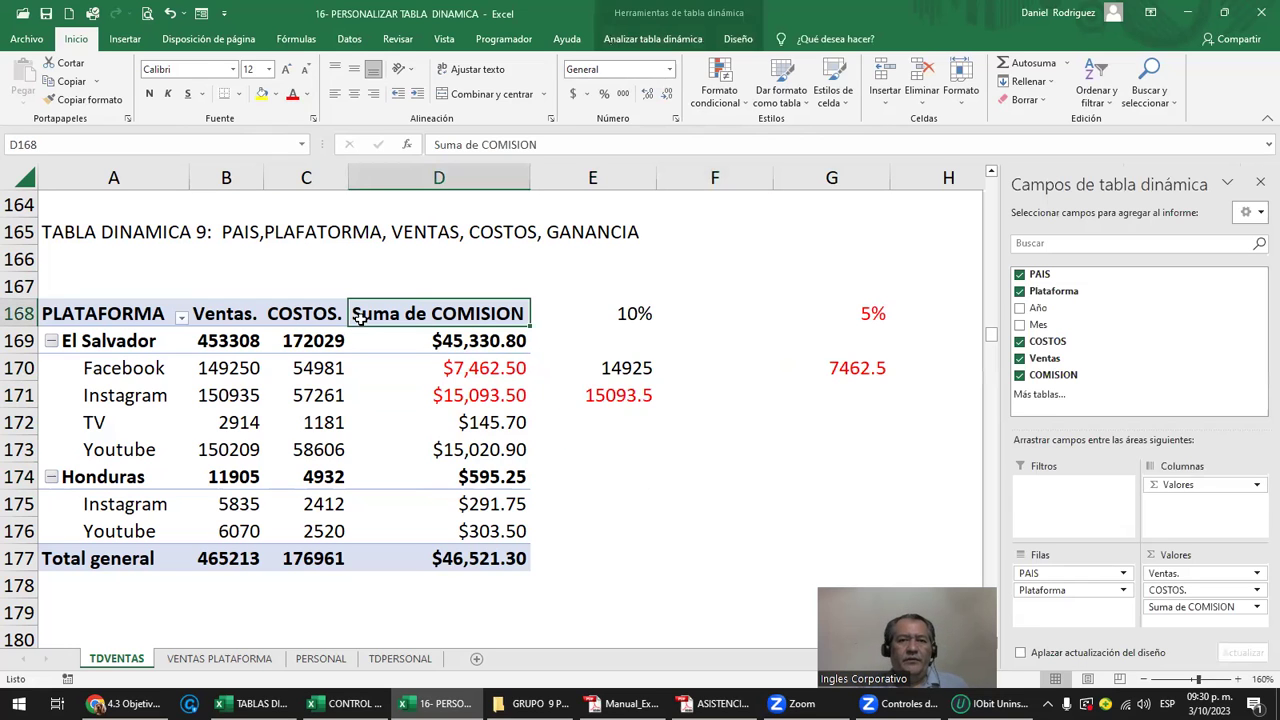
left_click(652, 38)
left_click(989, 67)
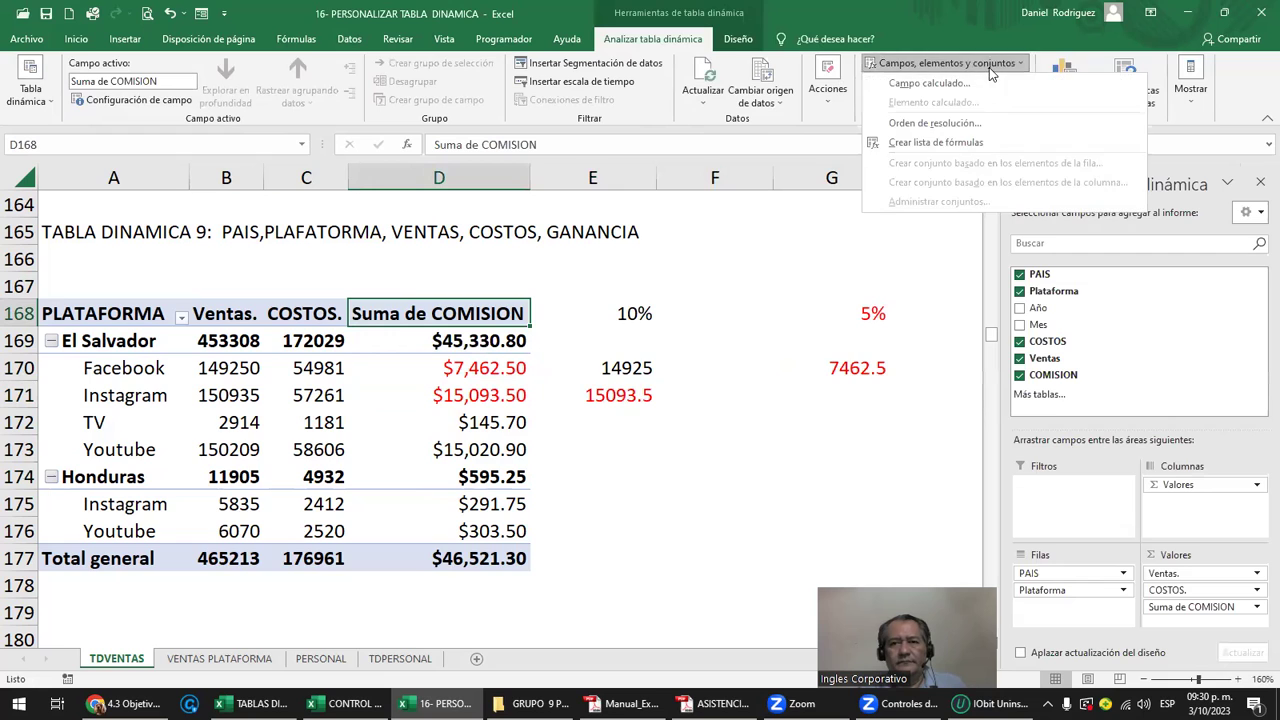
left_click(960, 83)
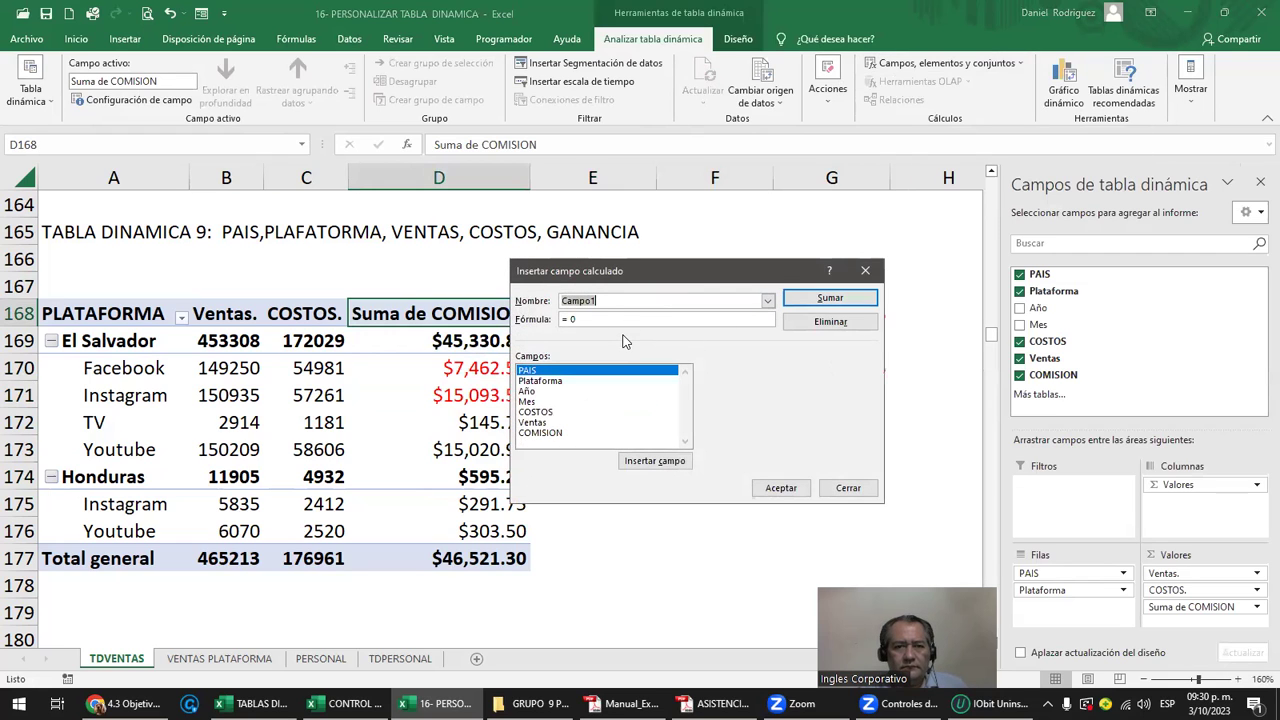
left_click(768, 301)
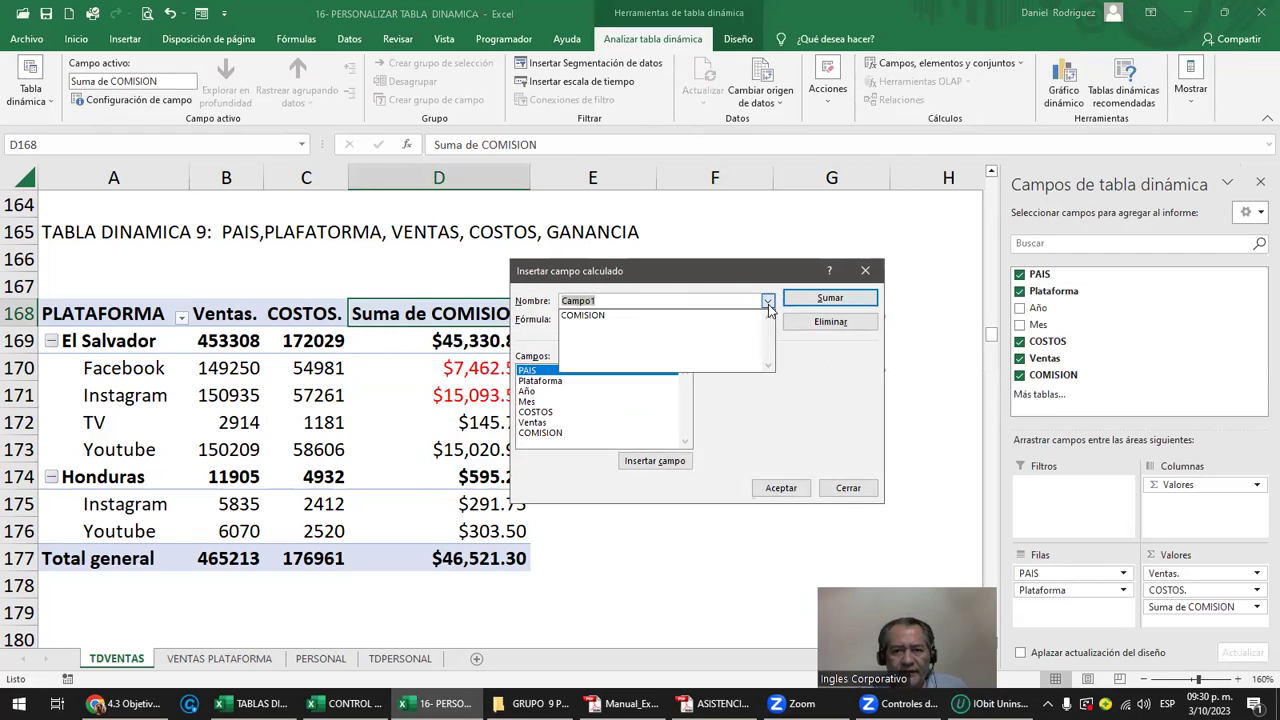
left_click(620, 316)
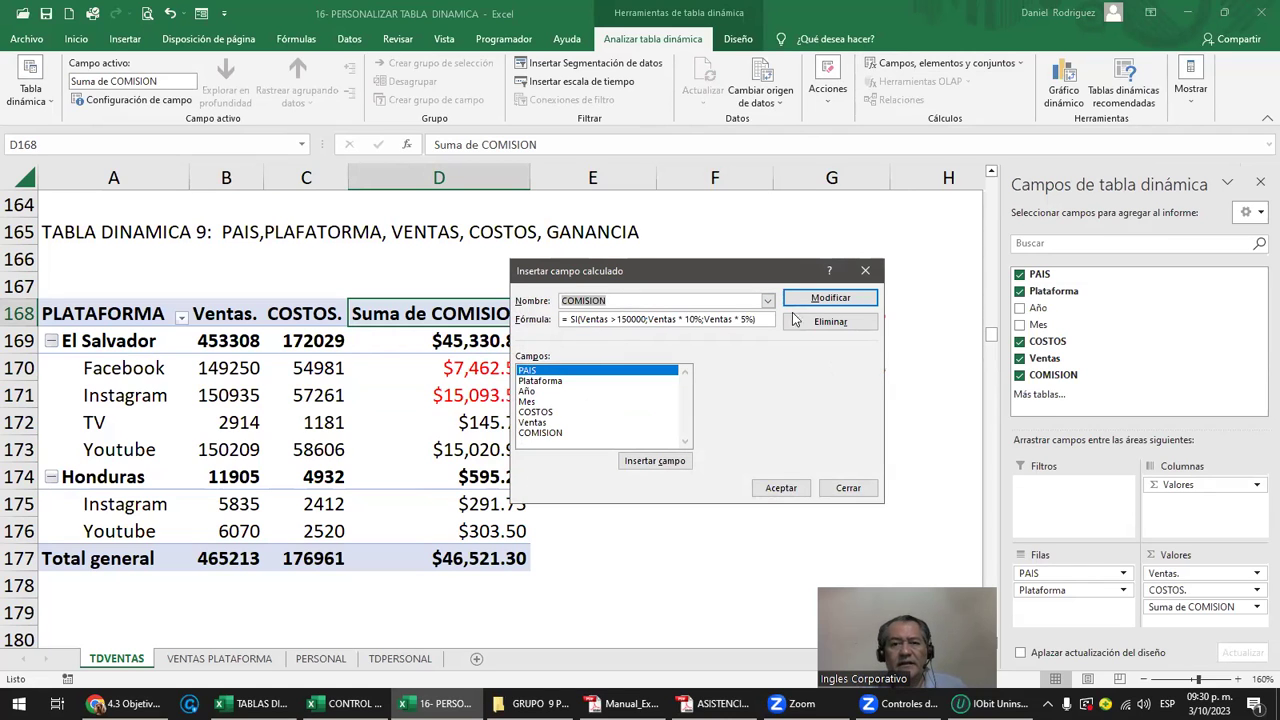
left_click_drag(781, 271, 855, 197)
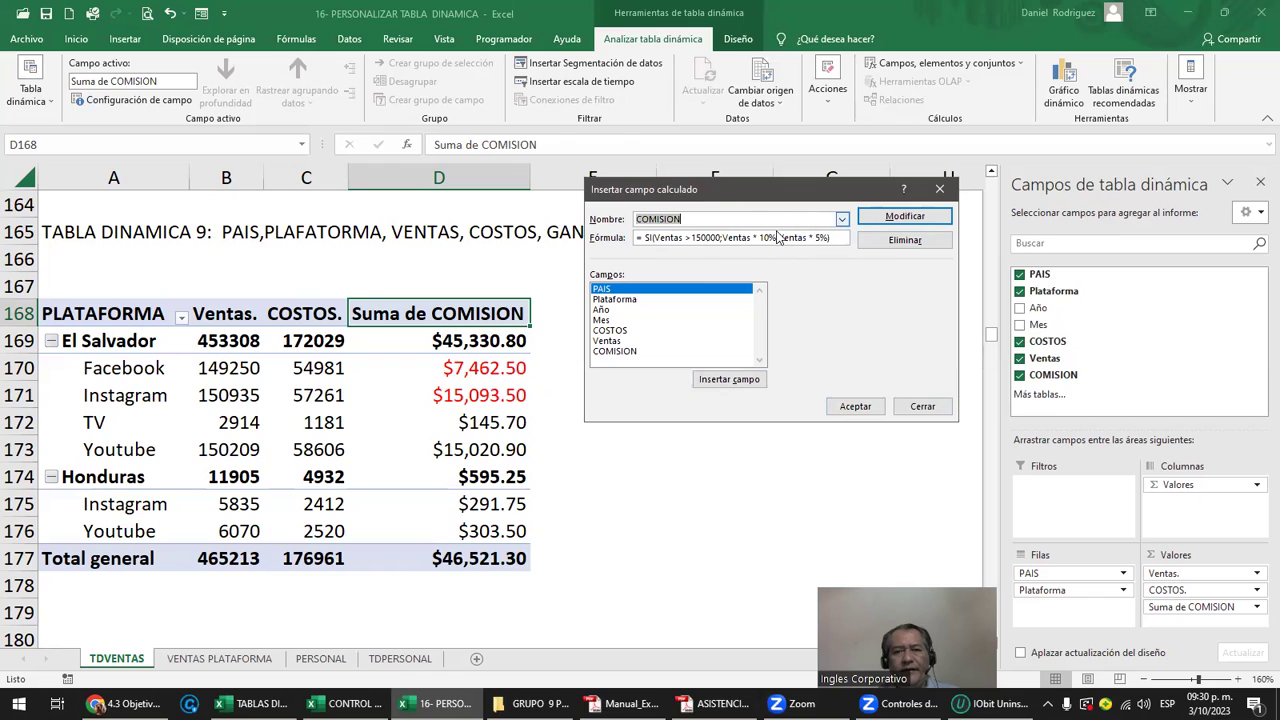
left_click_drag(645, 238, 832, 238)
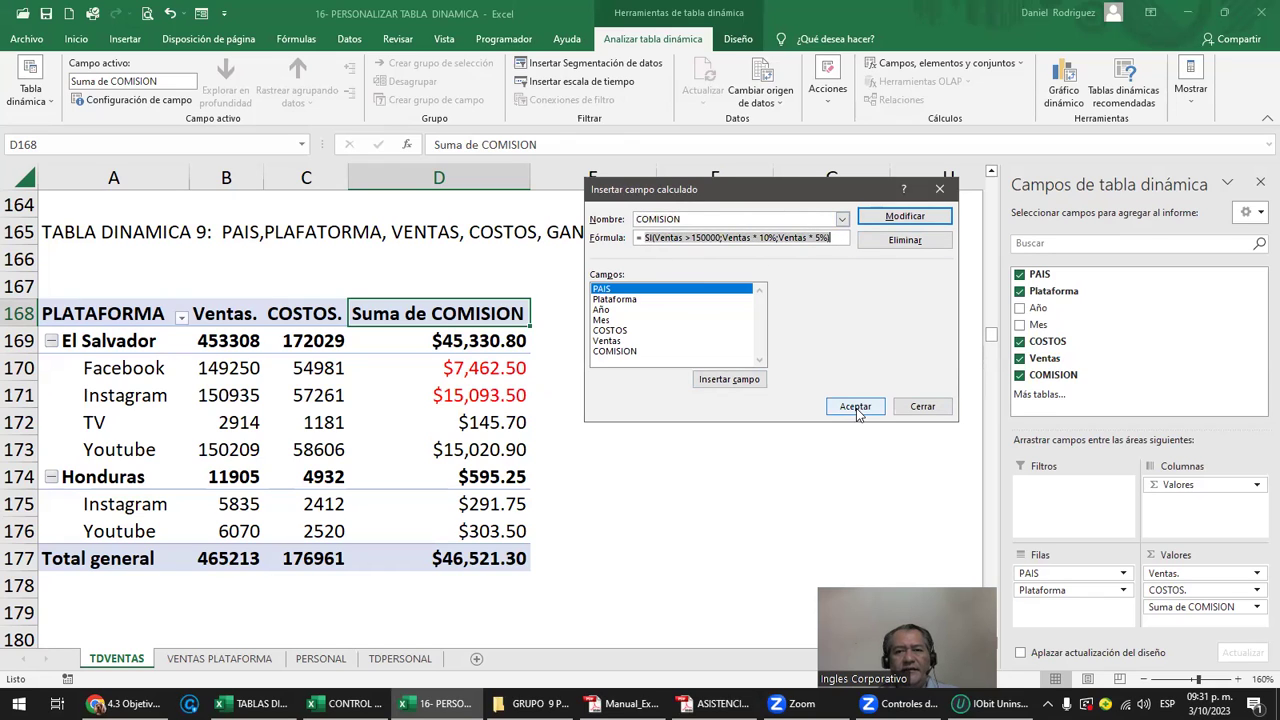
left_click(905, 218)
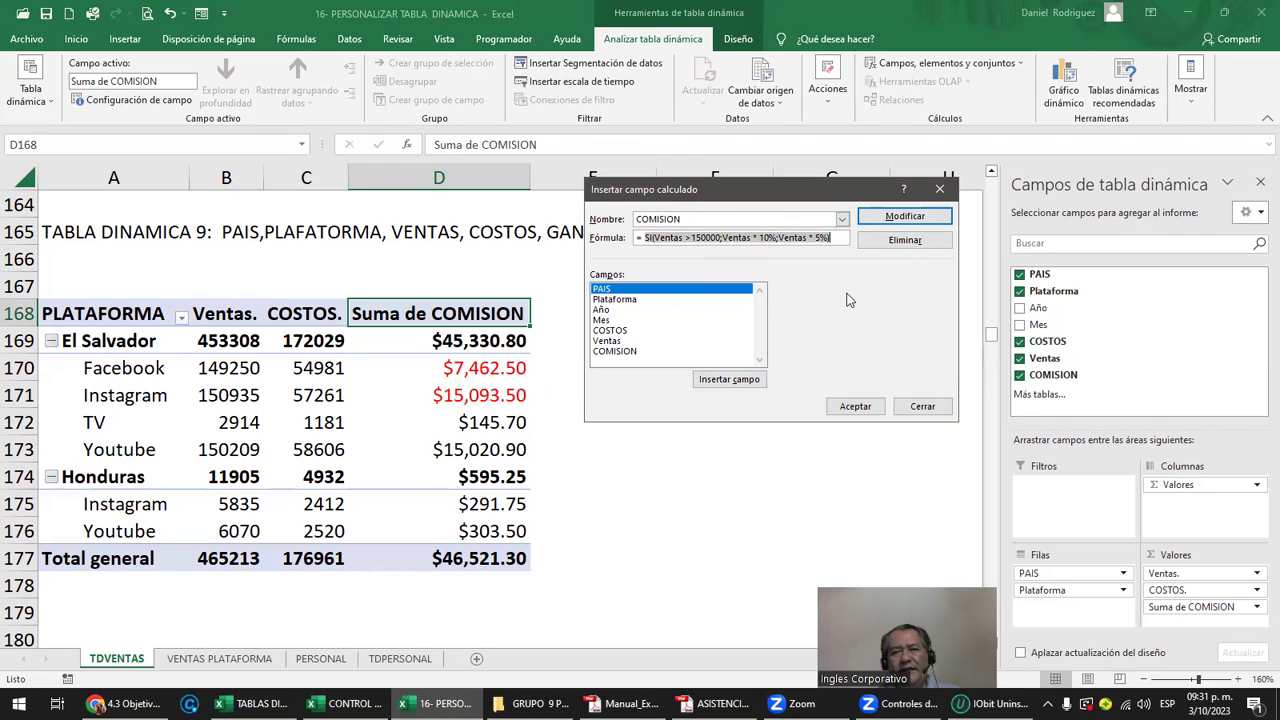
left_click(841, 220)
left_click(670, 245)
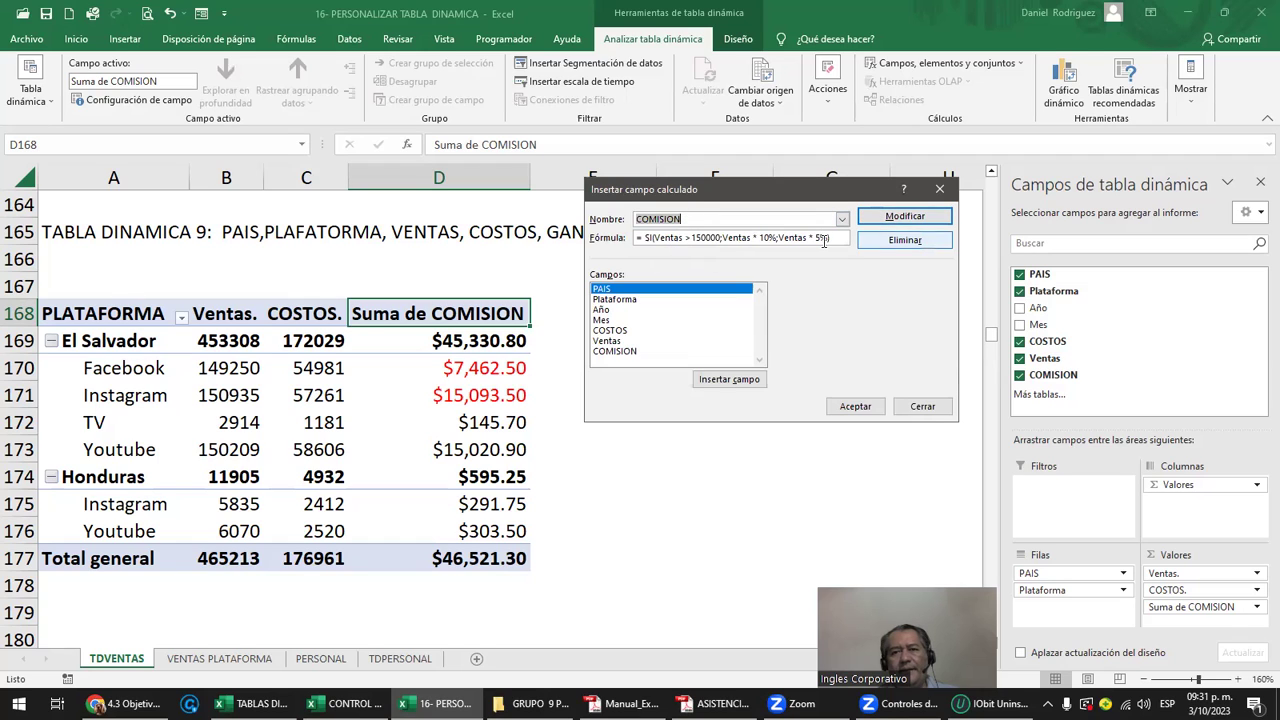
left_click_drag(830, 238, 635, 243)
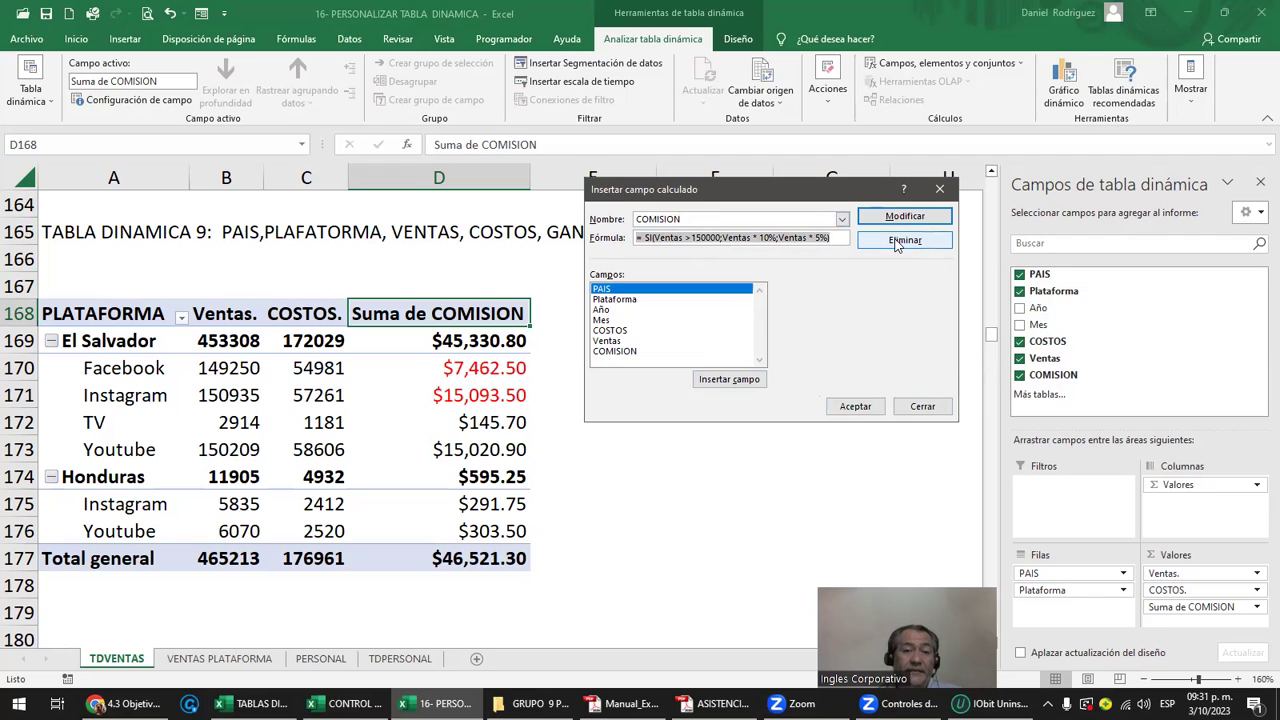
left_click(922, 407)
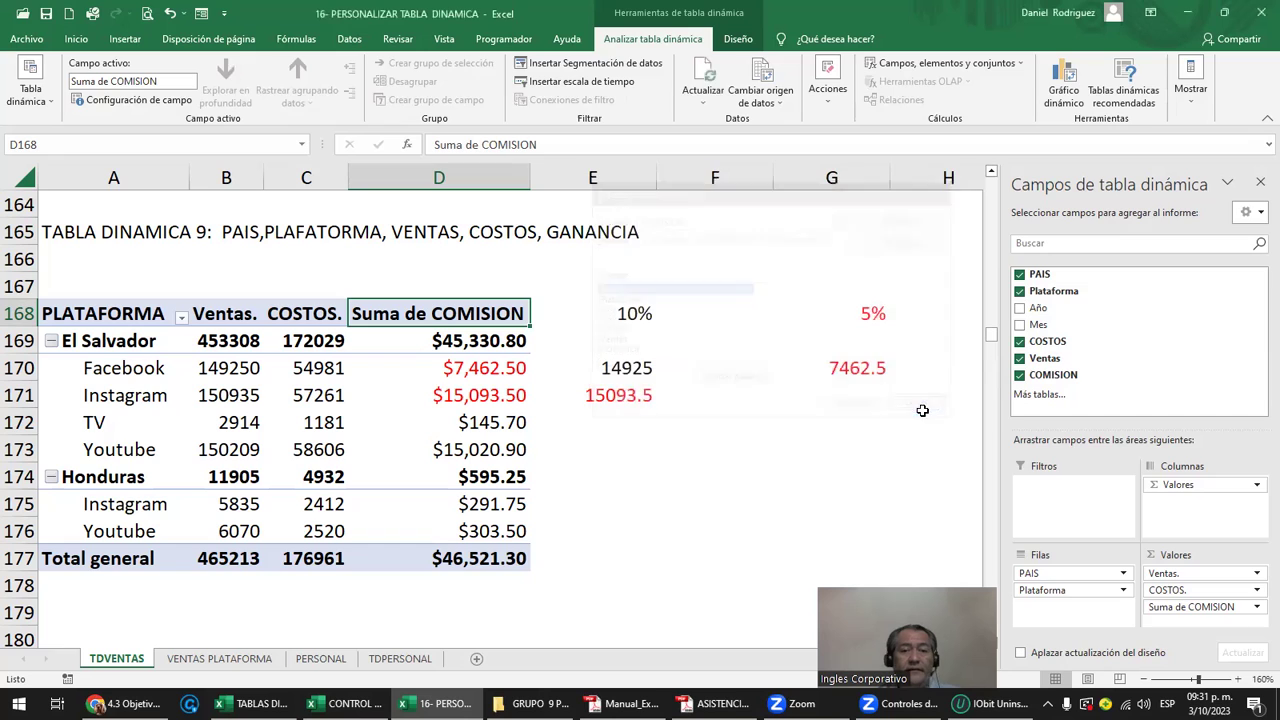
left_click(714, 476)
left_click(265, 657)
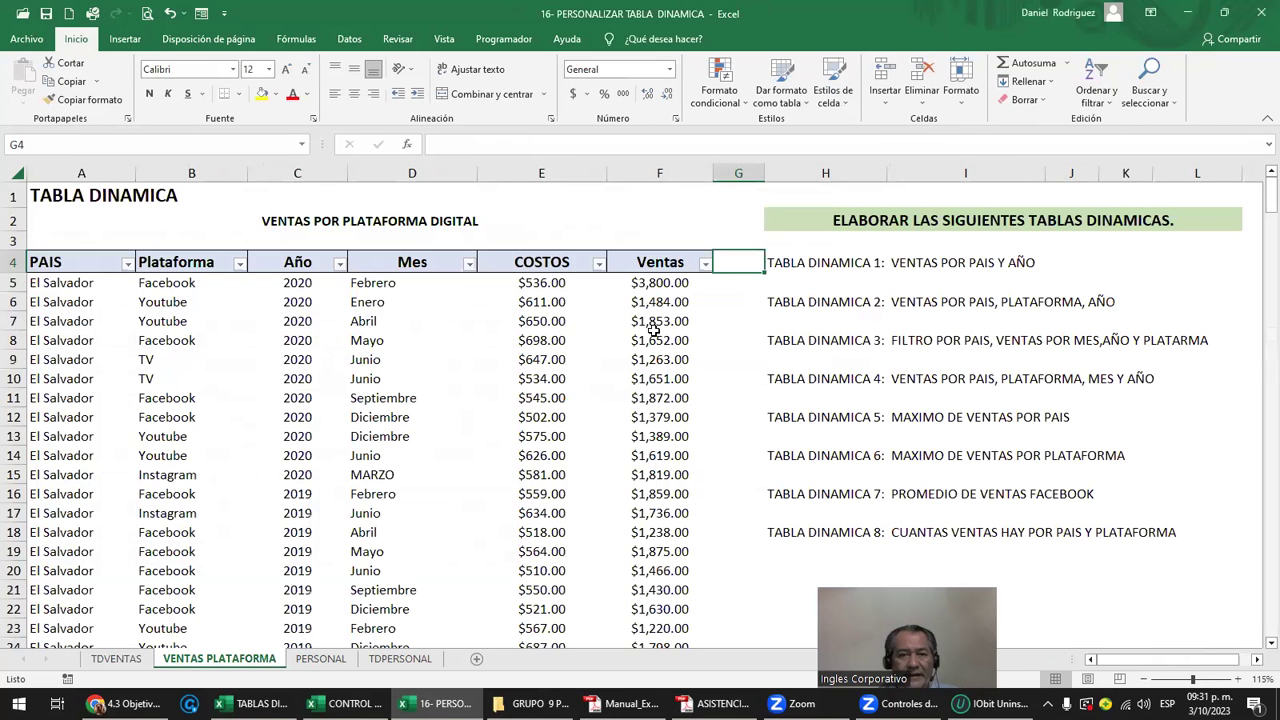
left_click(733, 172)
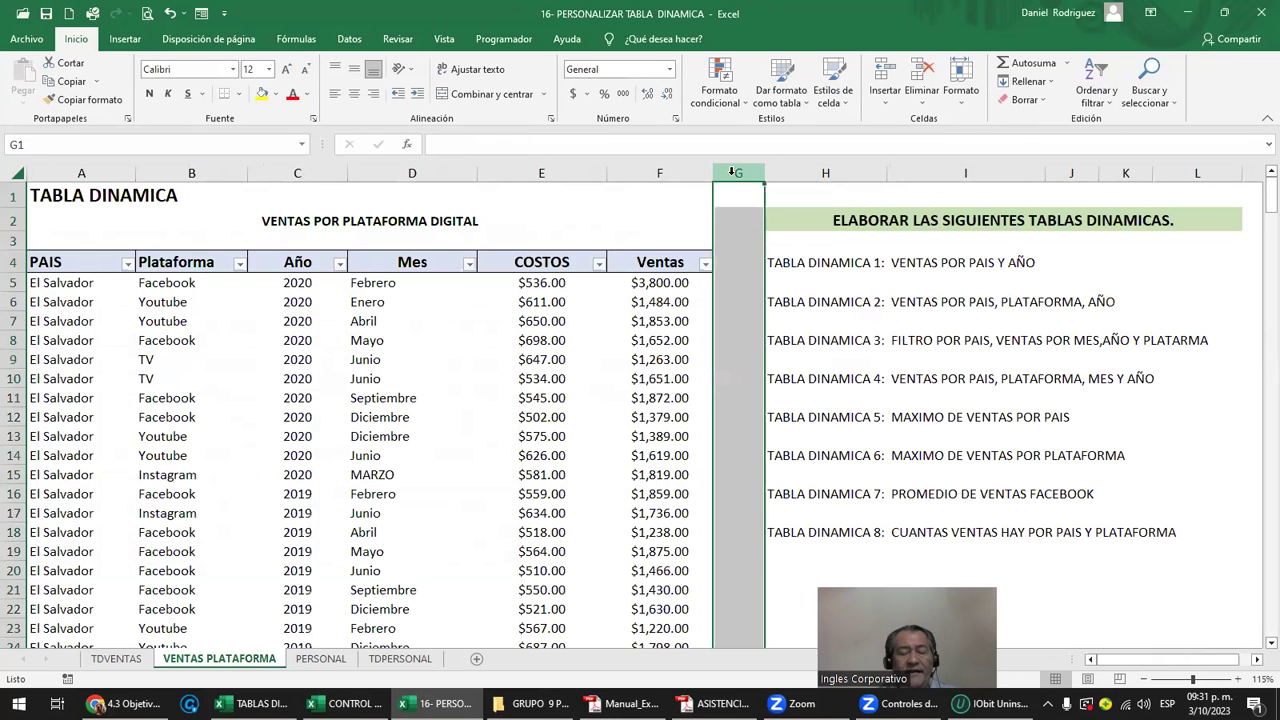
left_click(741, 262)
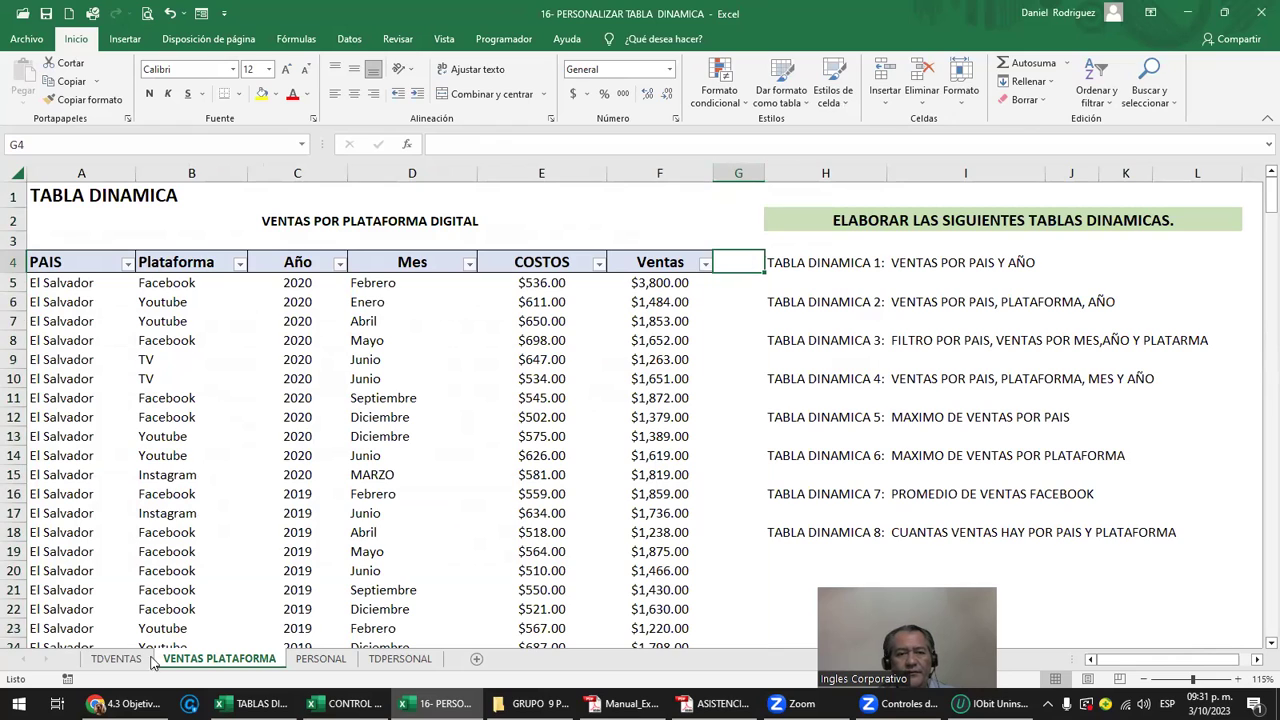
left_click(543, 287)
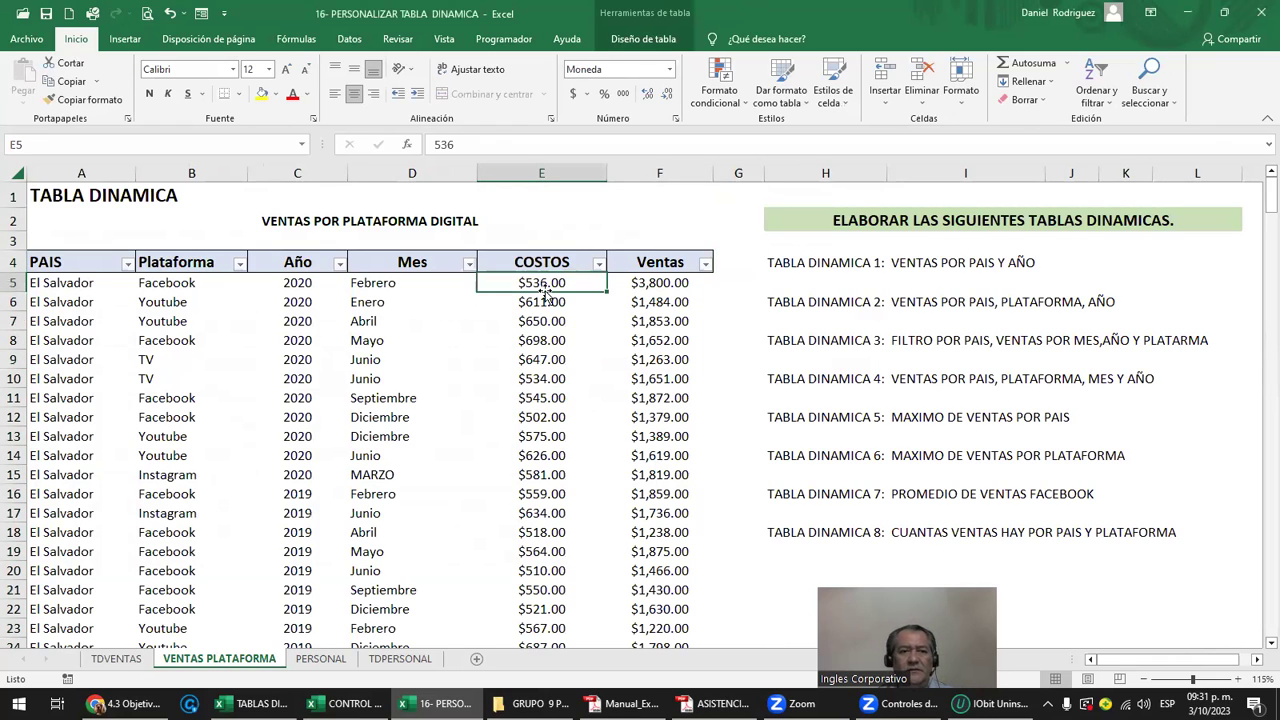
scroll(372, 455, "down", 7)
scroll(372, 455, "down", 5)
scroll(372, 455, "down", 5)
scroll(372, 455, "up", 7)
scroll(372, 455, "up", 3)
scroll(117, 249, "up", 7)
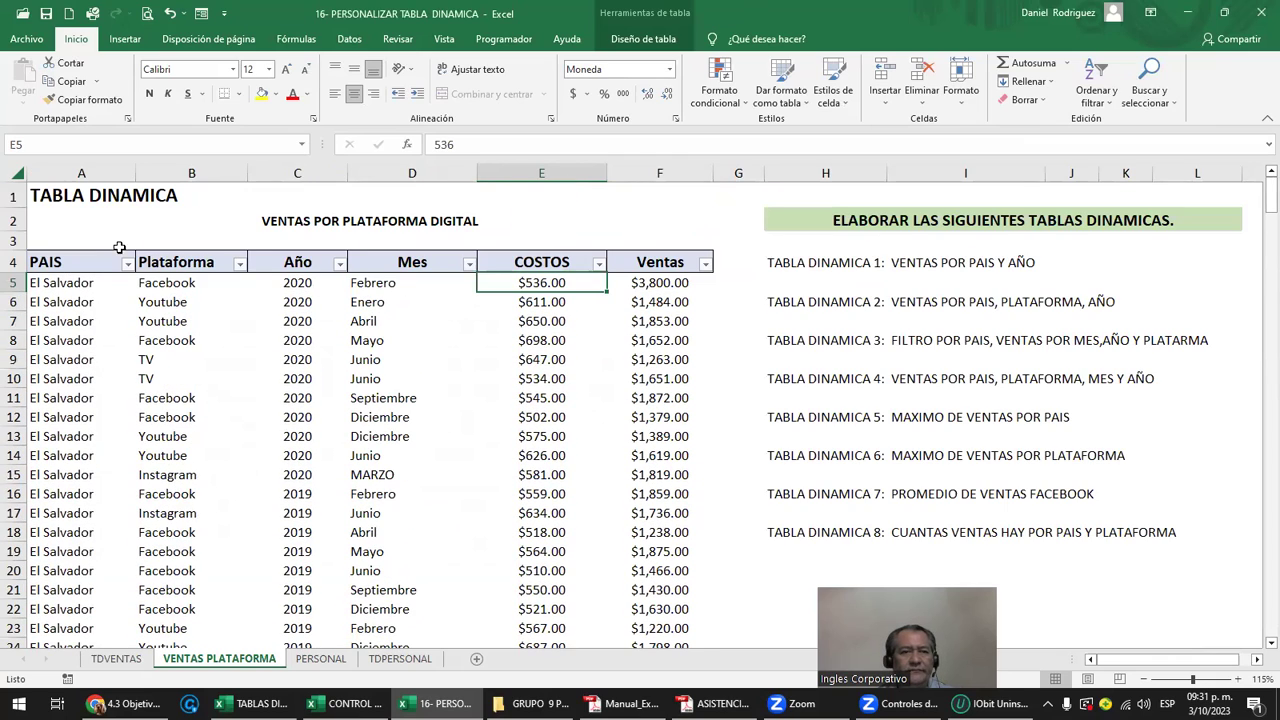
left_click(128, 264)
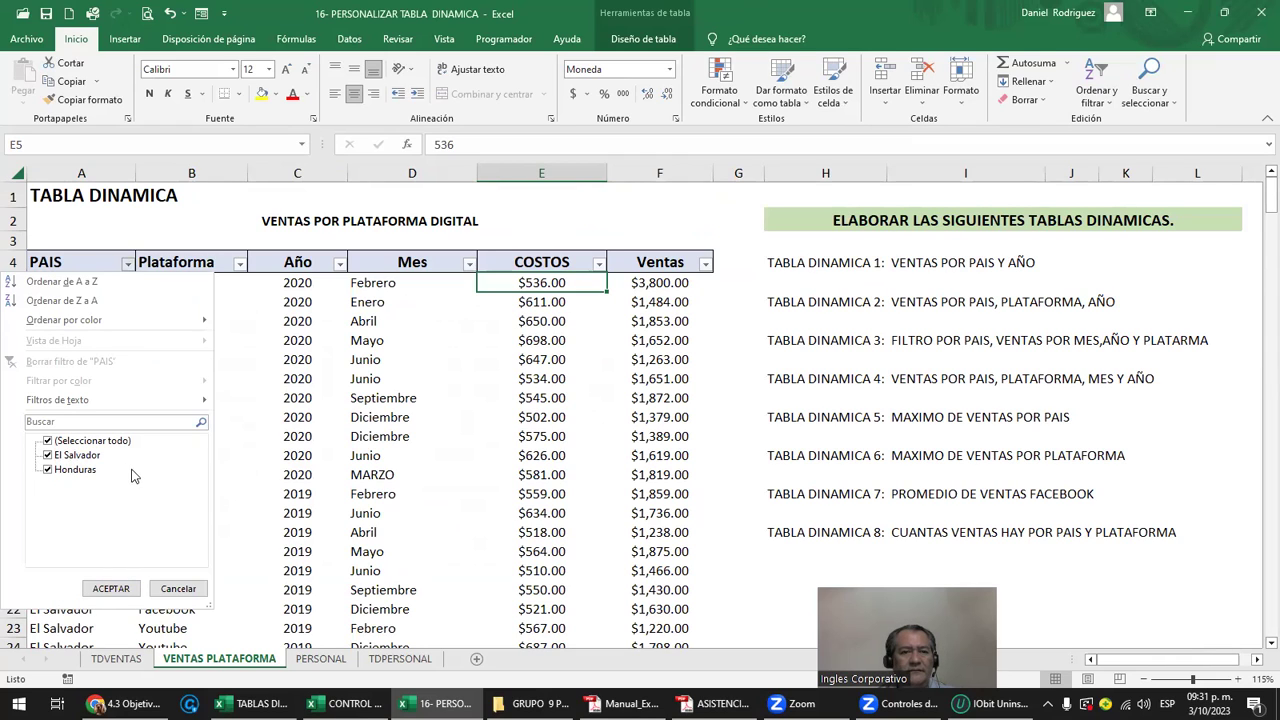
left_click(295, 449)
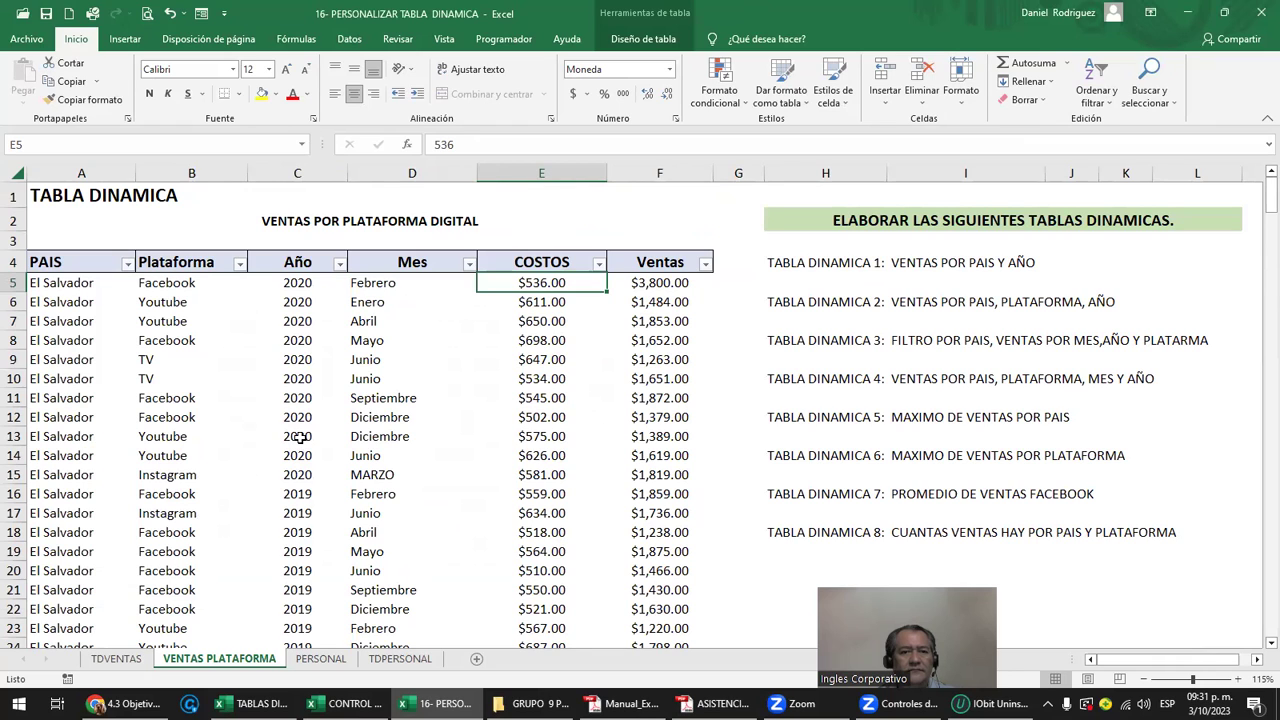
left_click(200, 378)
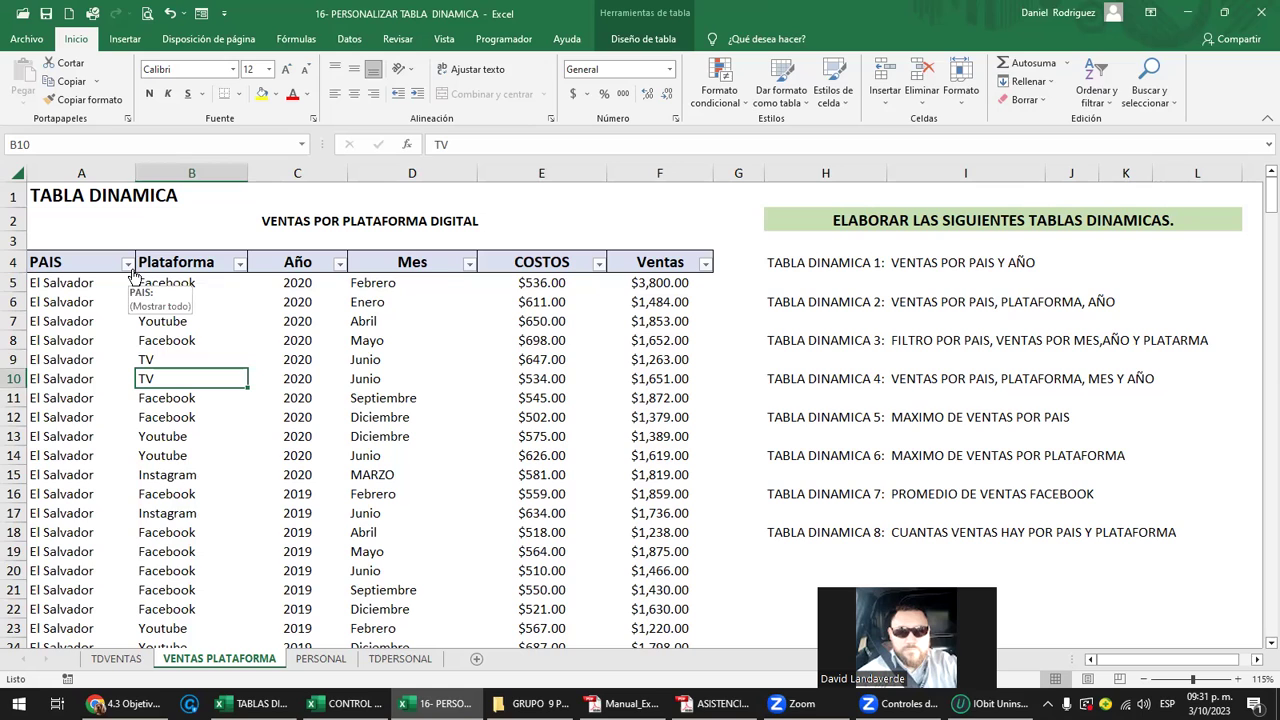
left_click(455, 530)
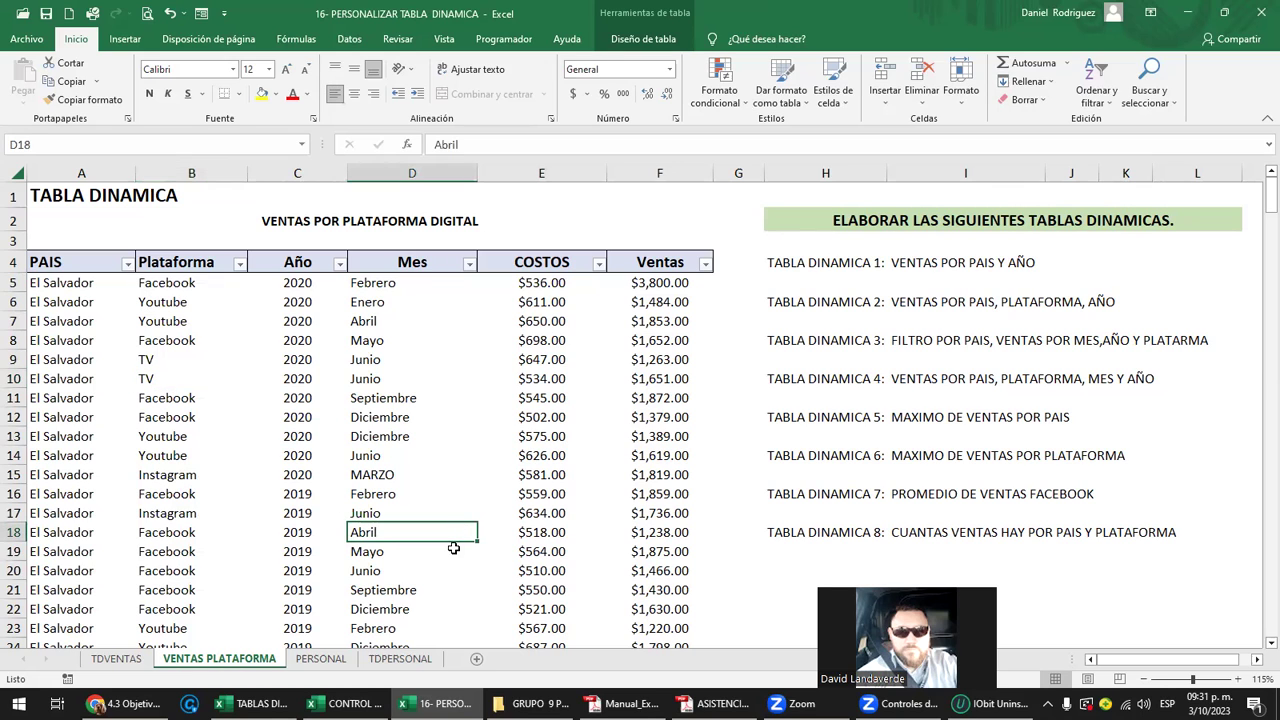
left_click(128, 662)
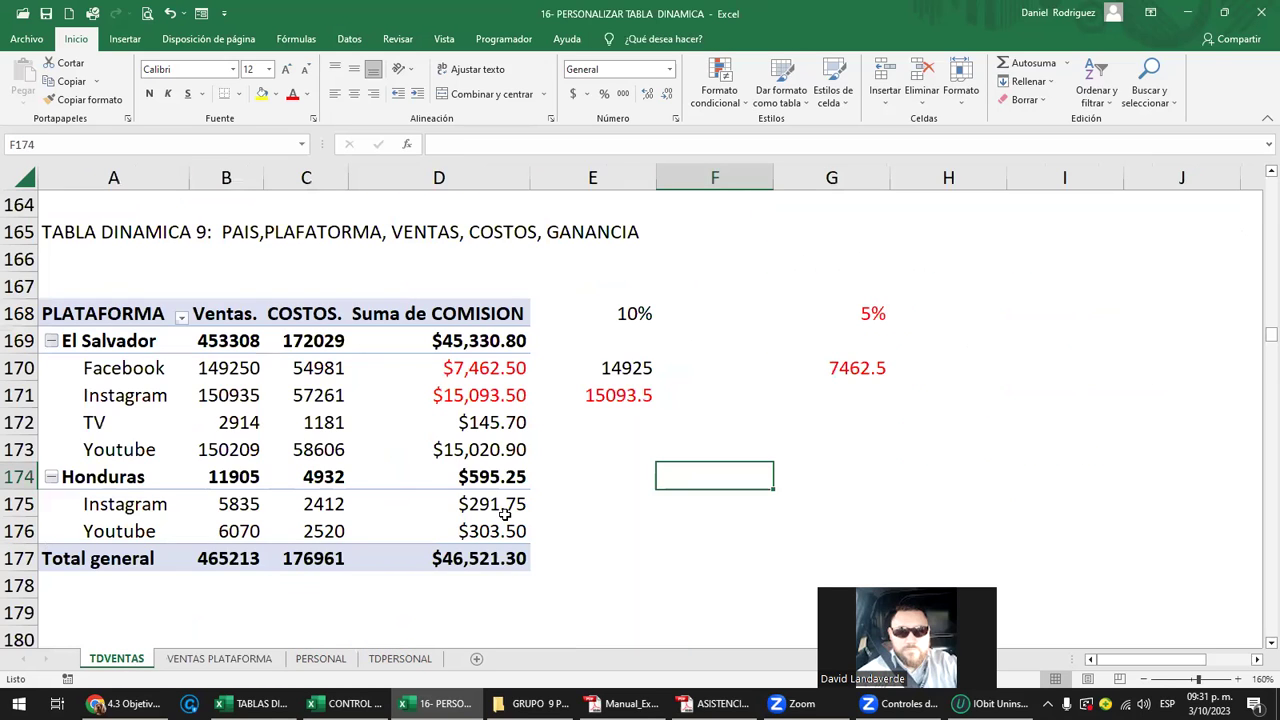
Refresh pivot table 9 with Actualizar from its right-click menu.
left_click(474, 313)
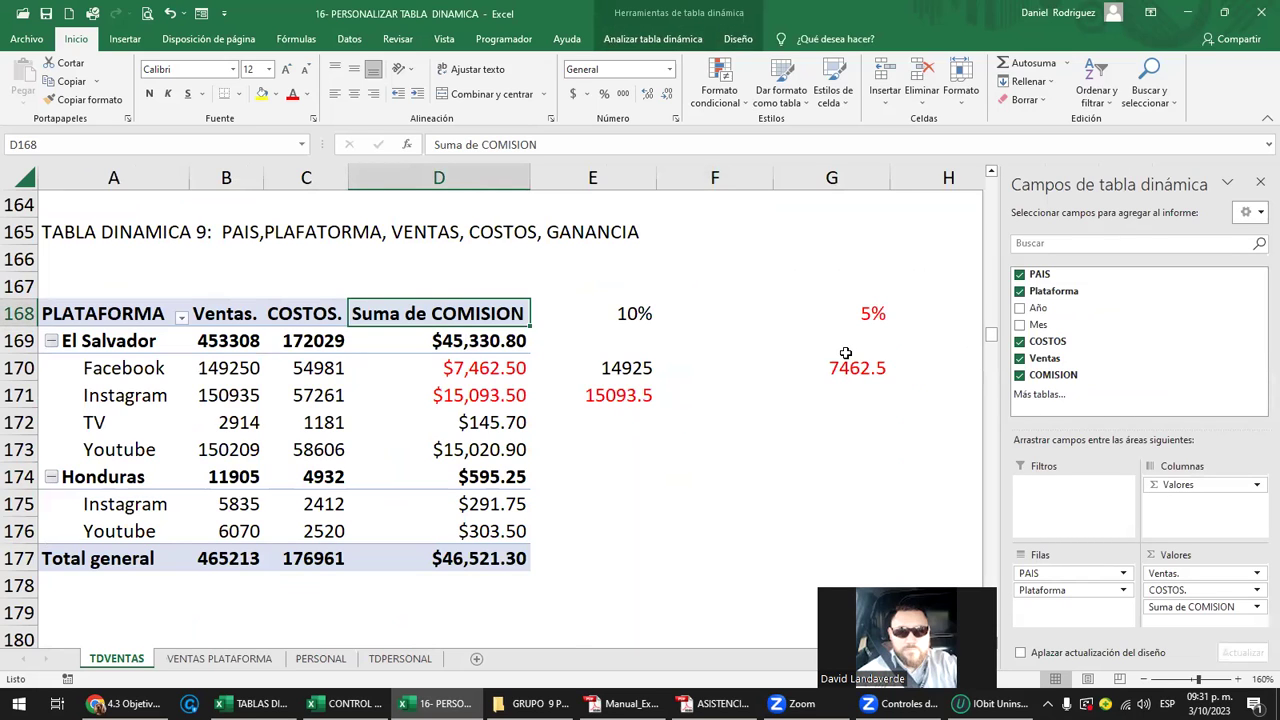
right_click(258, 316)
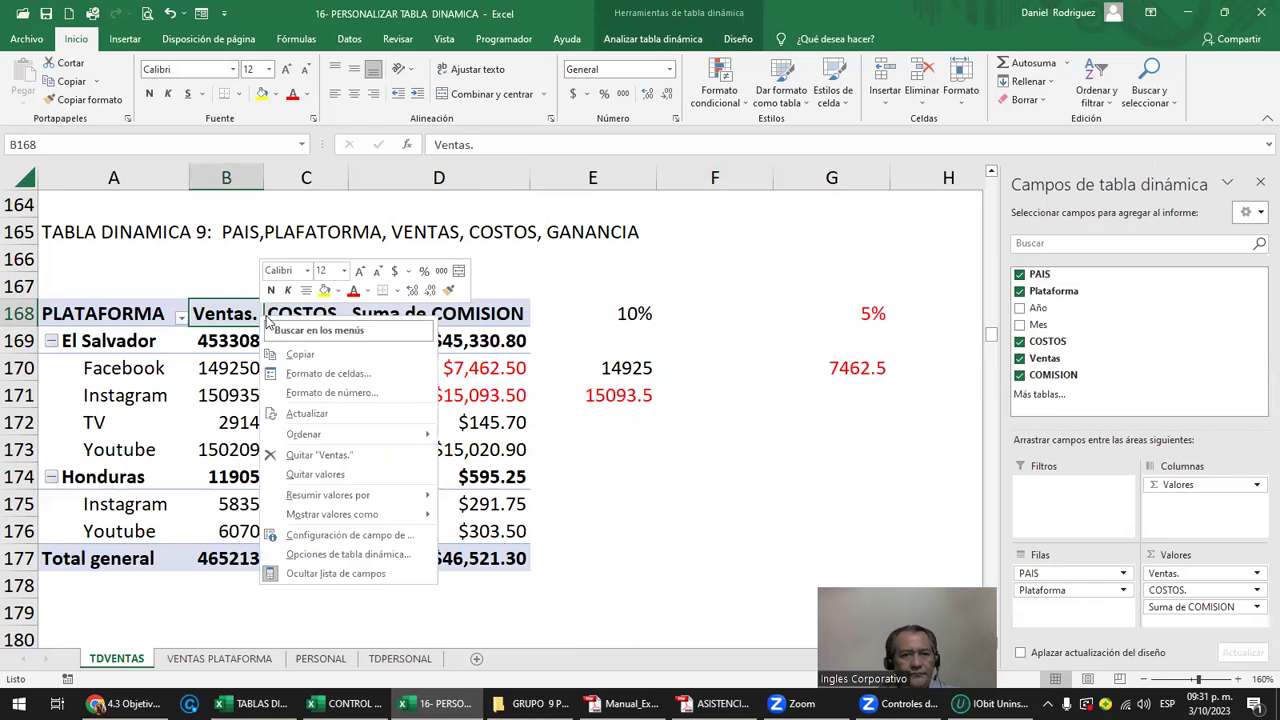
left_click(340, 413)
mouse_move(340, 413)
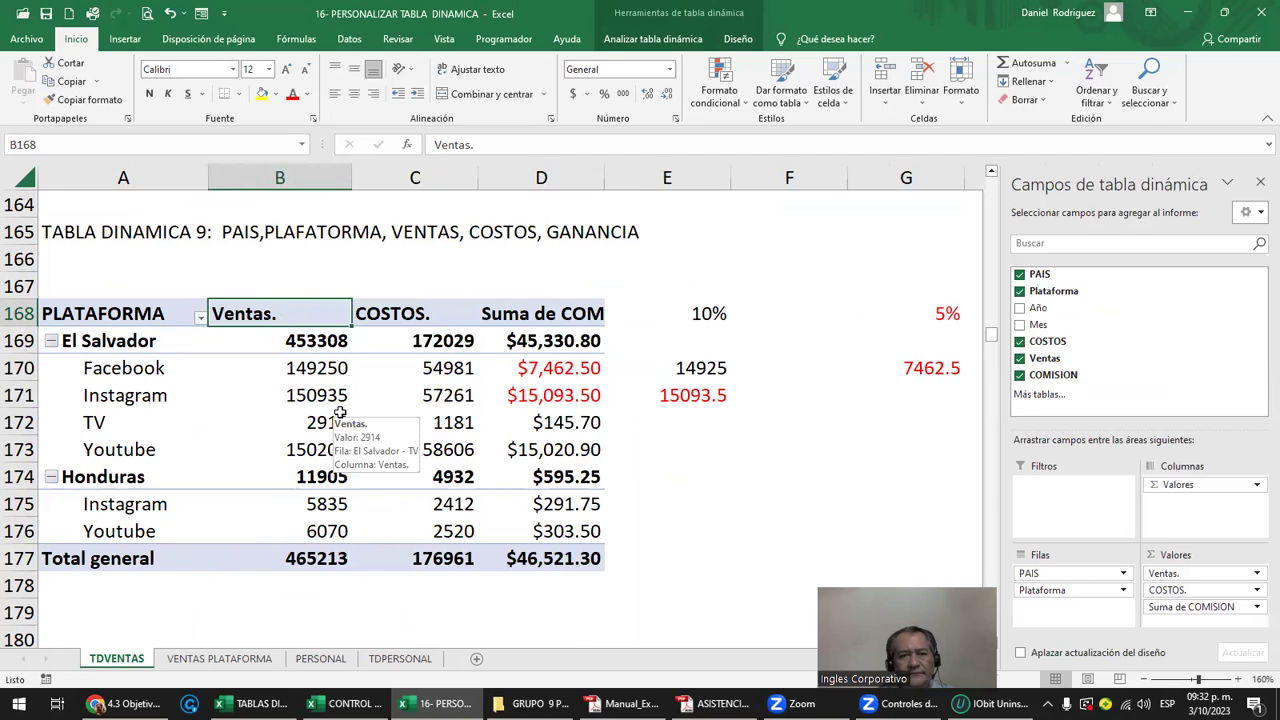
mouse_move(522, 393)
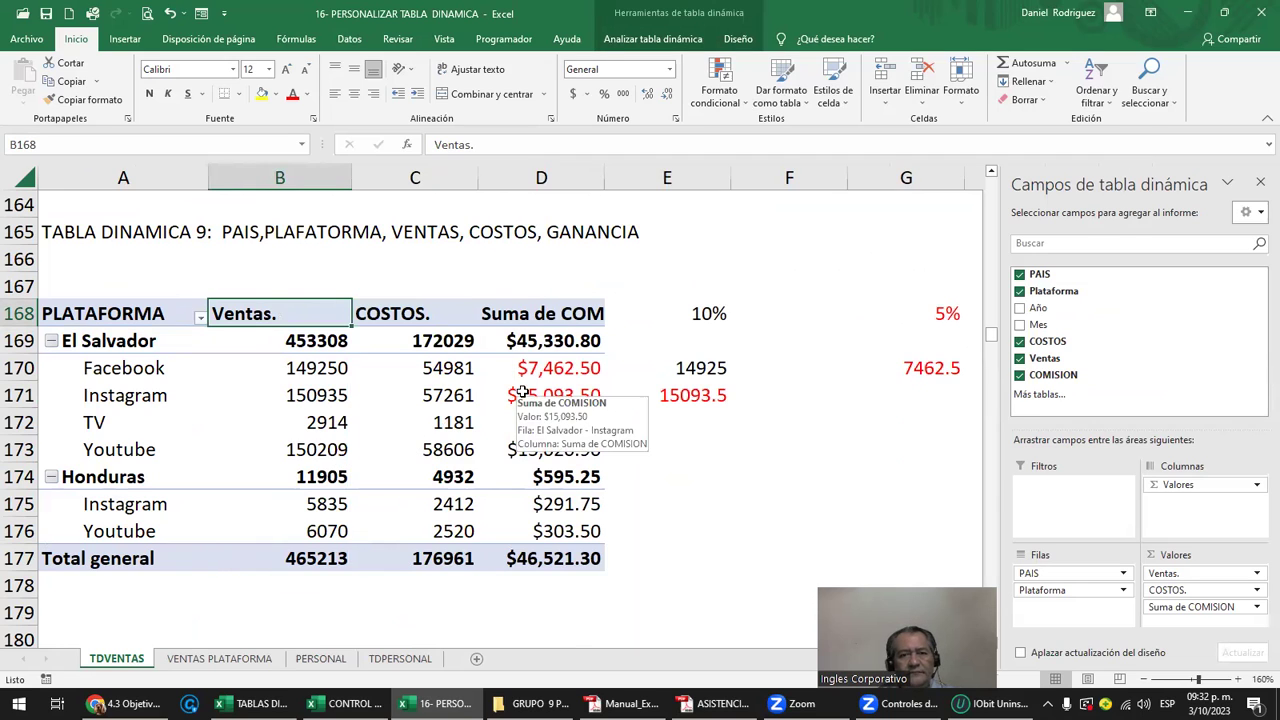
Widen column D so the commission header and $46,521.30 total show fully.
left_click(560, 316)
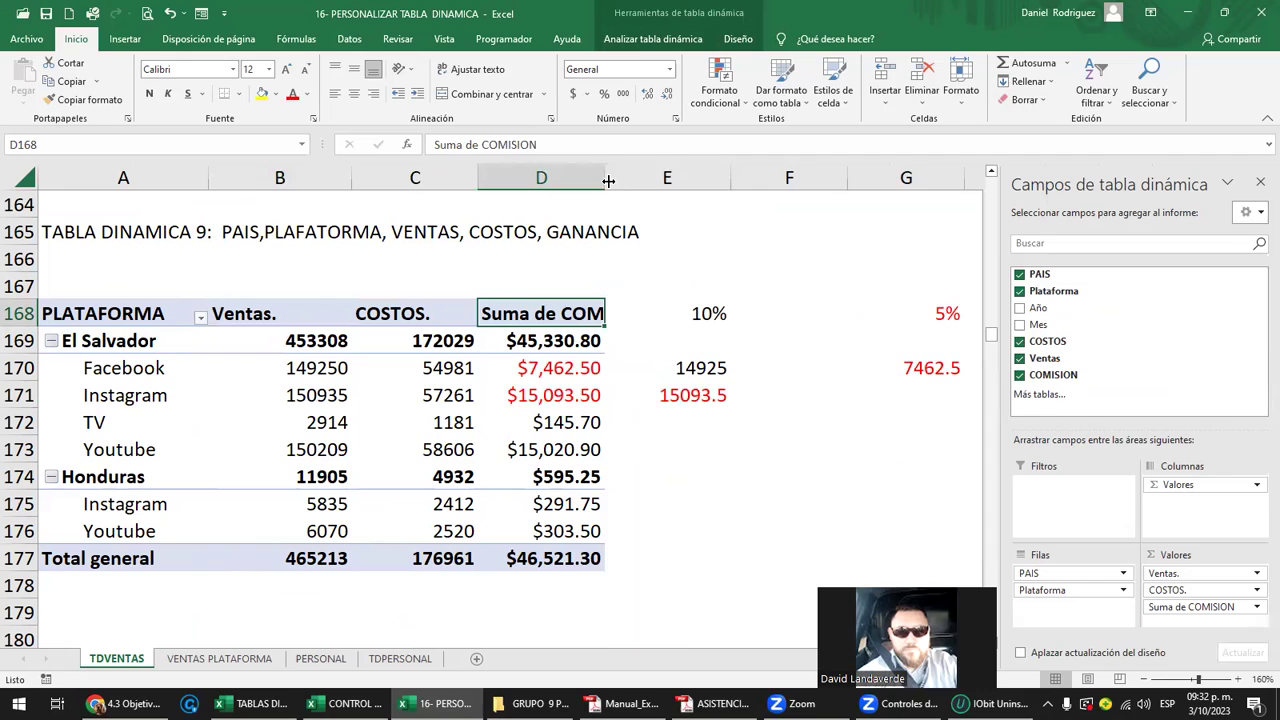
left_click_drag(604, 177, 622, 177)
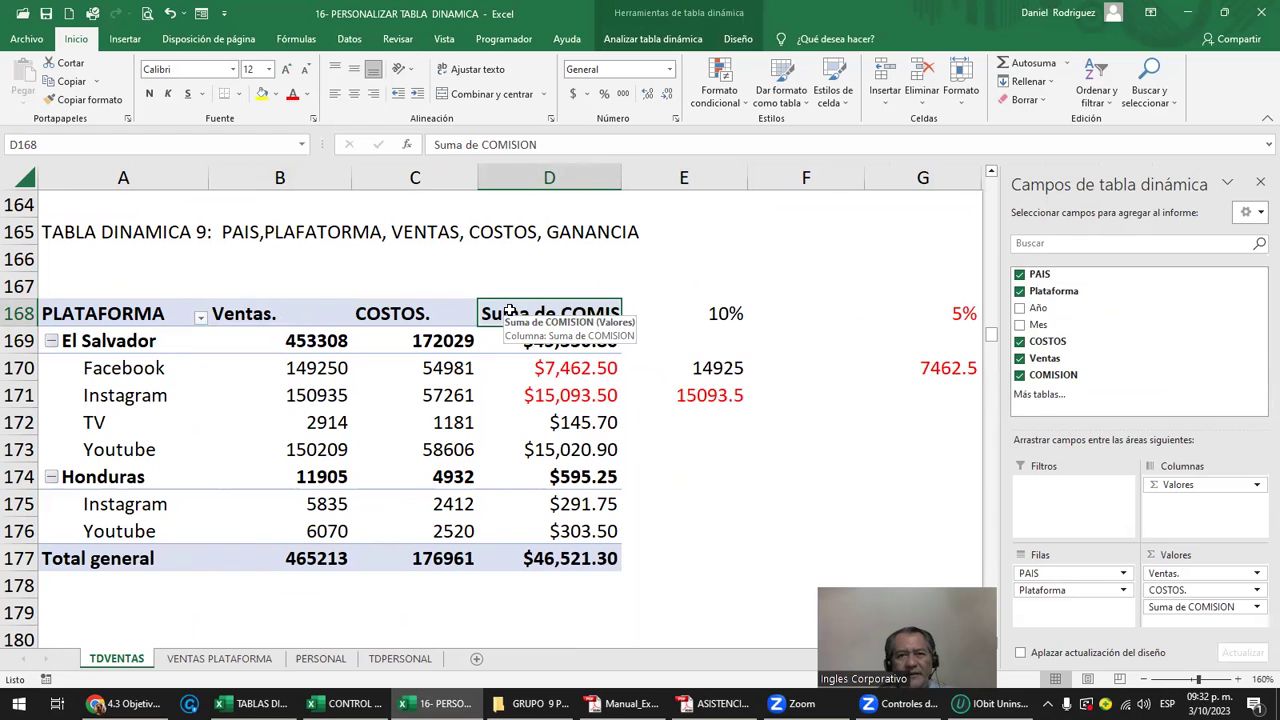
left_click(668, 42)
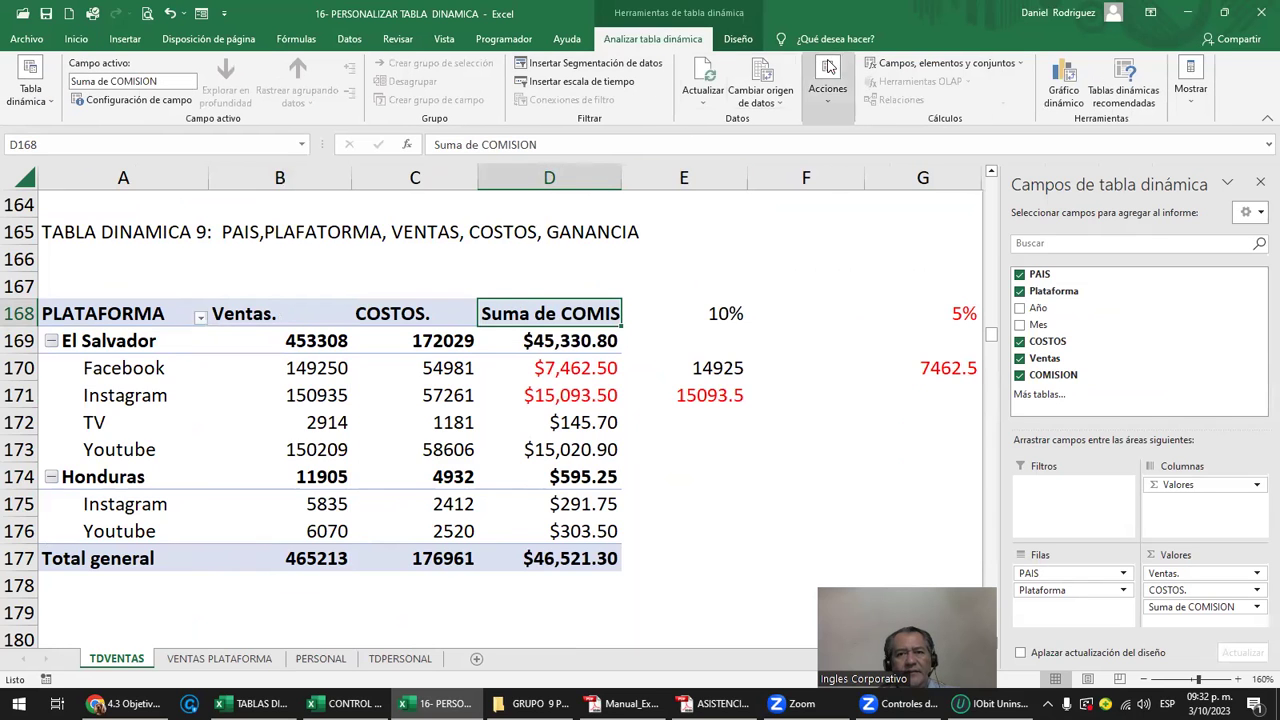
Insert a calculated field IVA with formula =Ventas*13%, confirming replacement of existing cells.
left_click(940, 63)
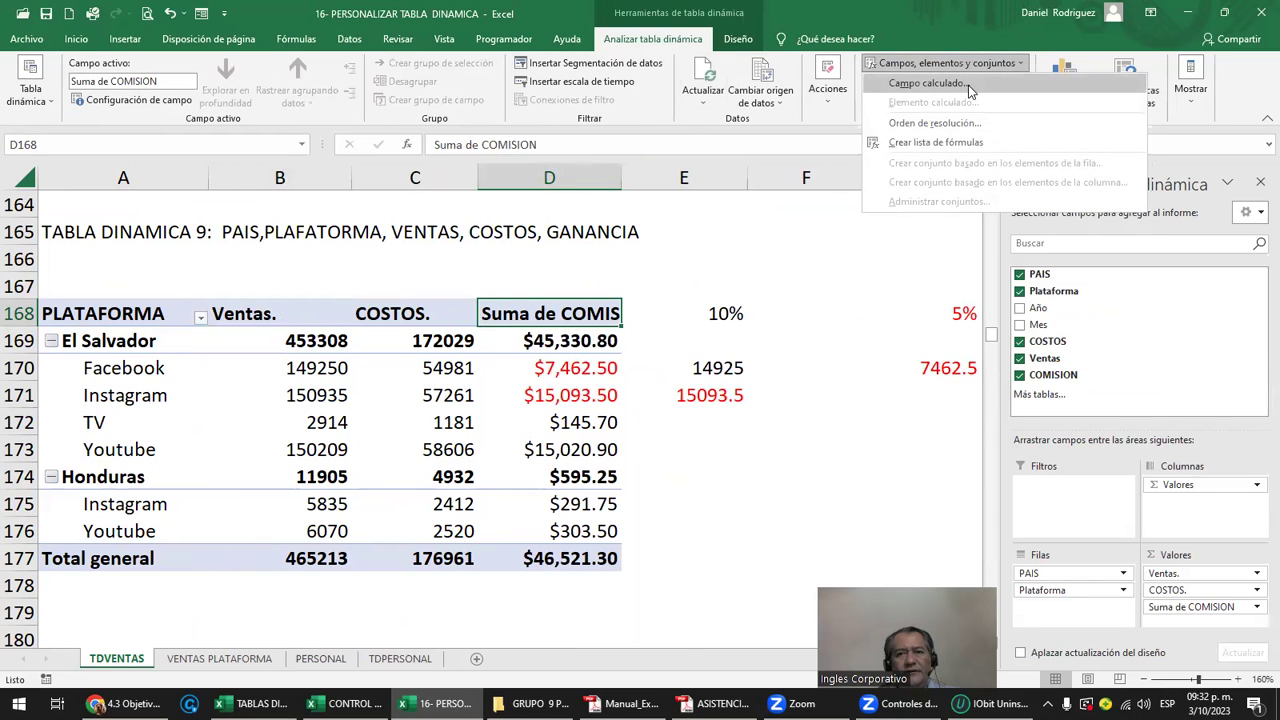
left_click(928, 83)
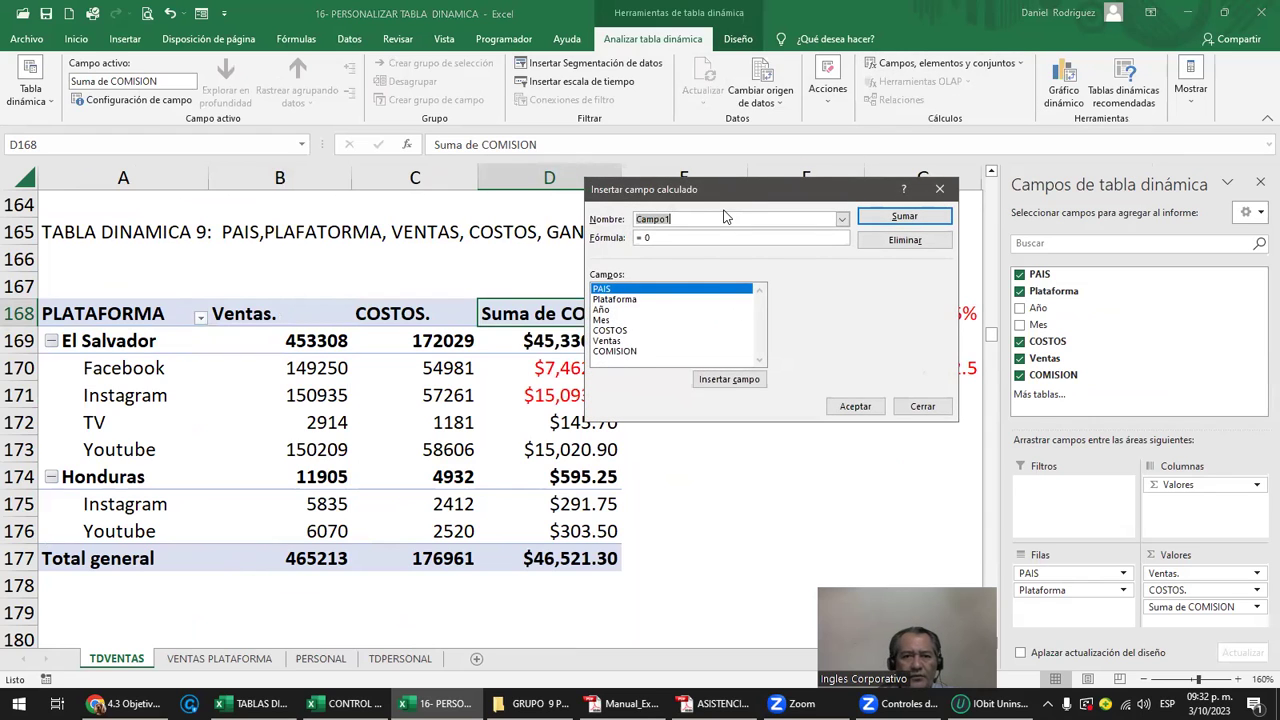
key("BackSpace")
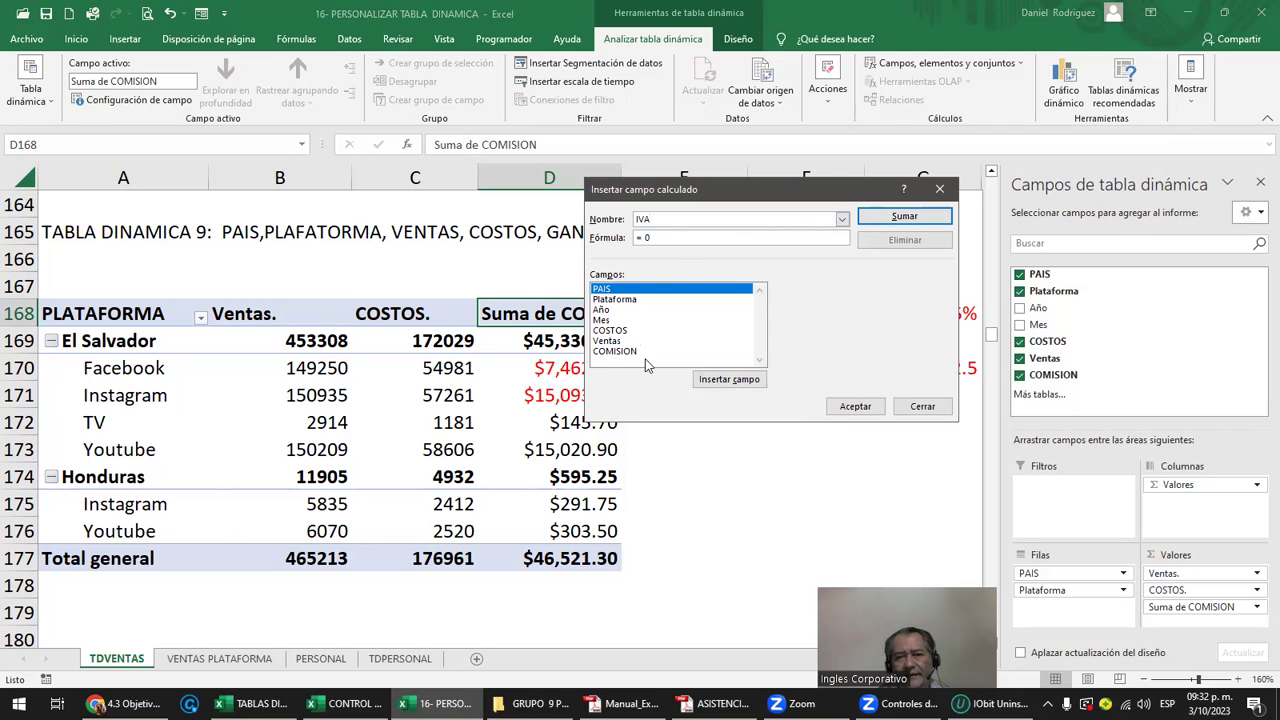
key("BackSpace")
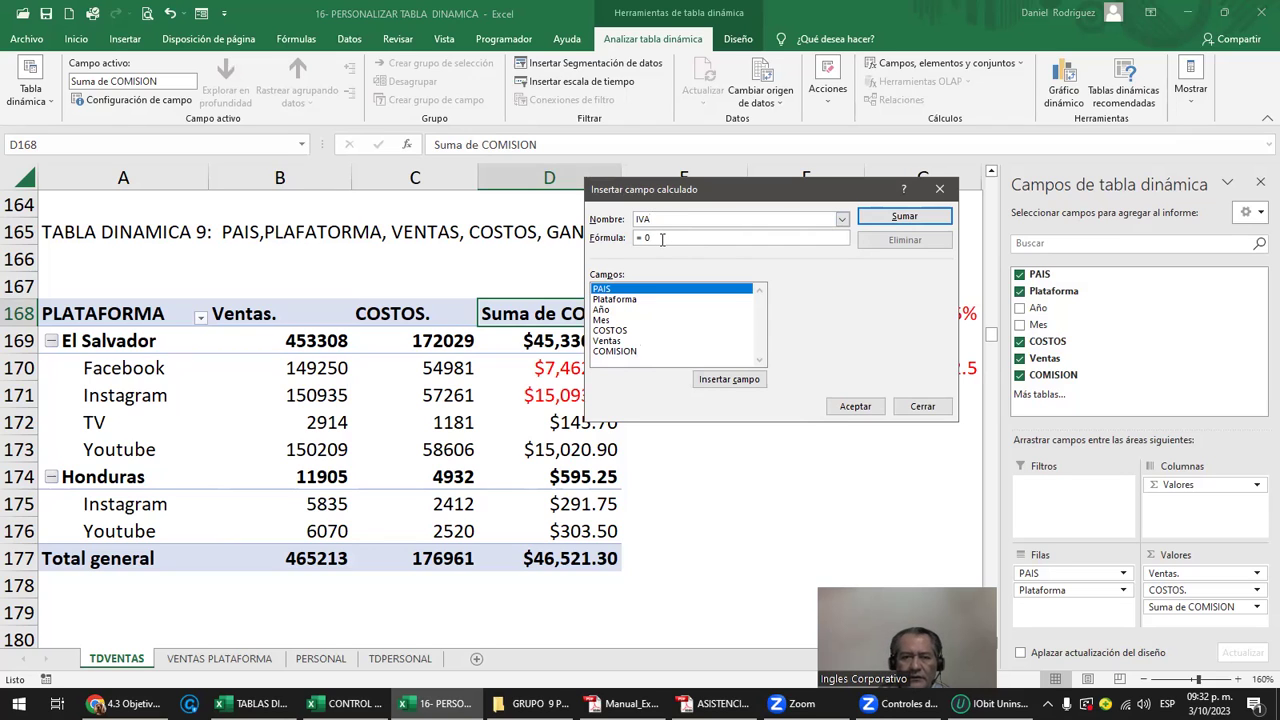
double_click(609, 341)
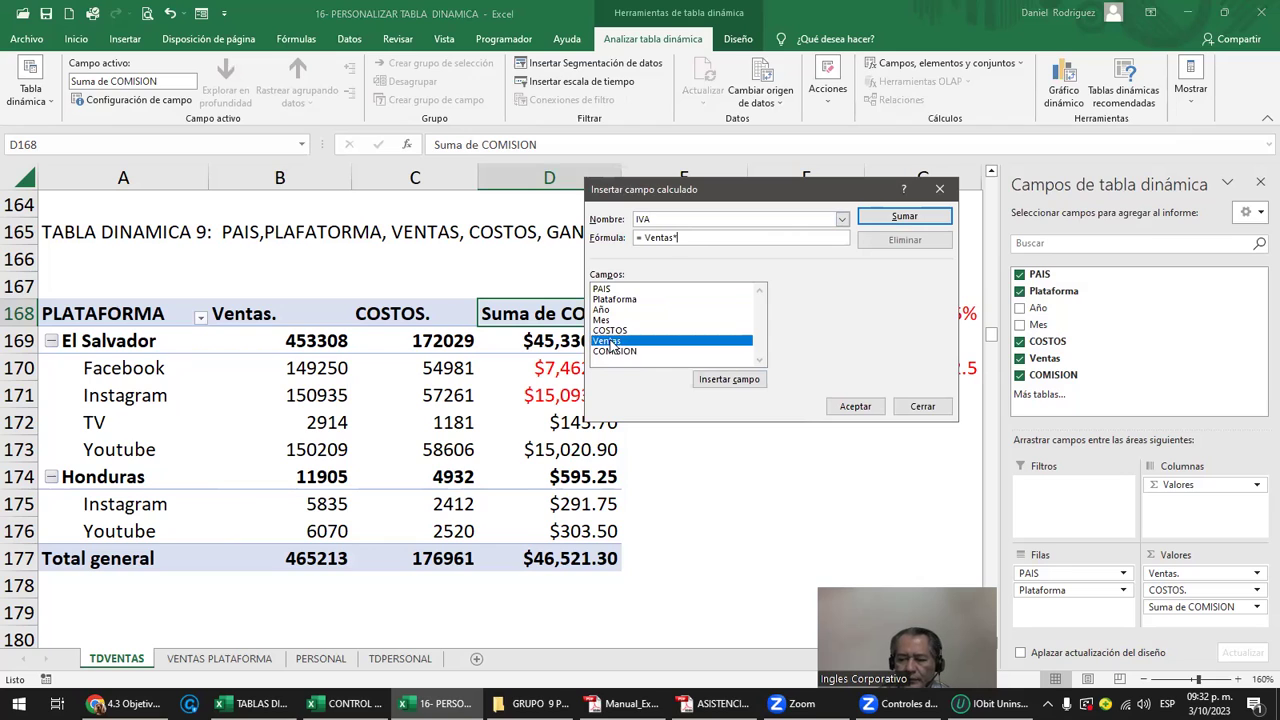
type("%")
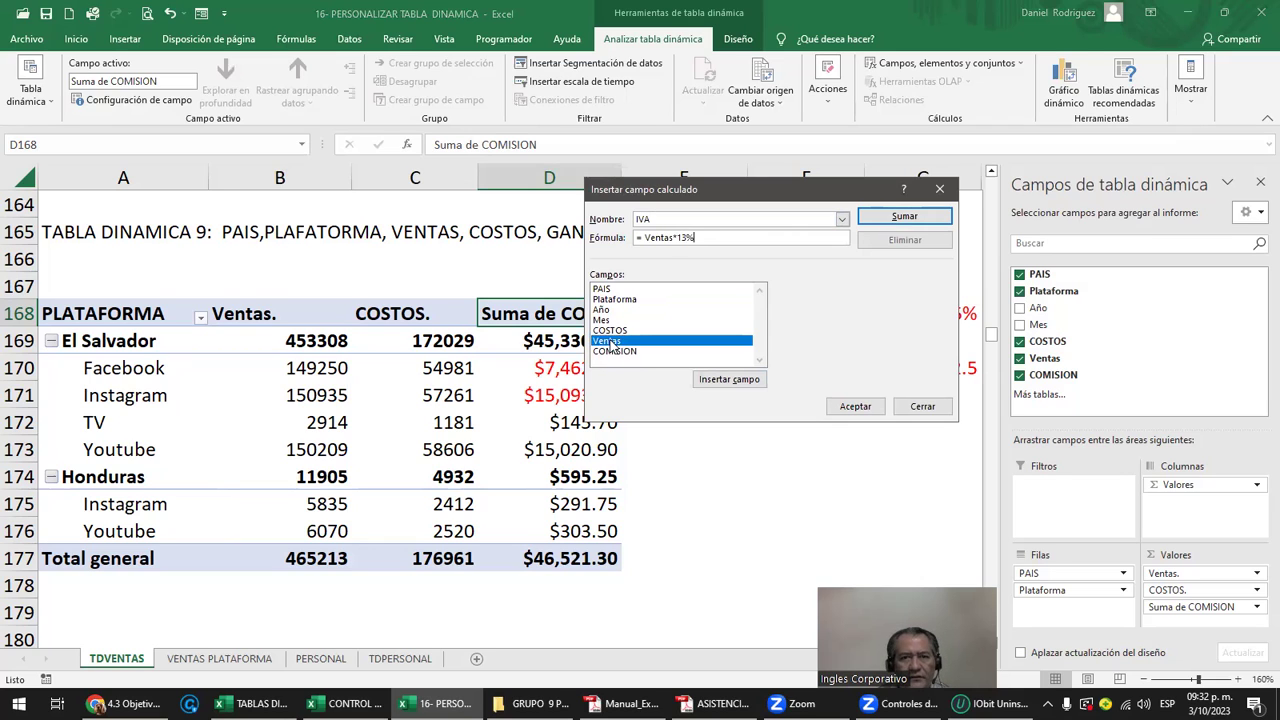
left_click(904, 218)
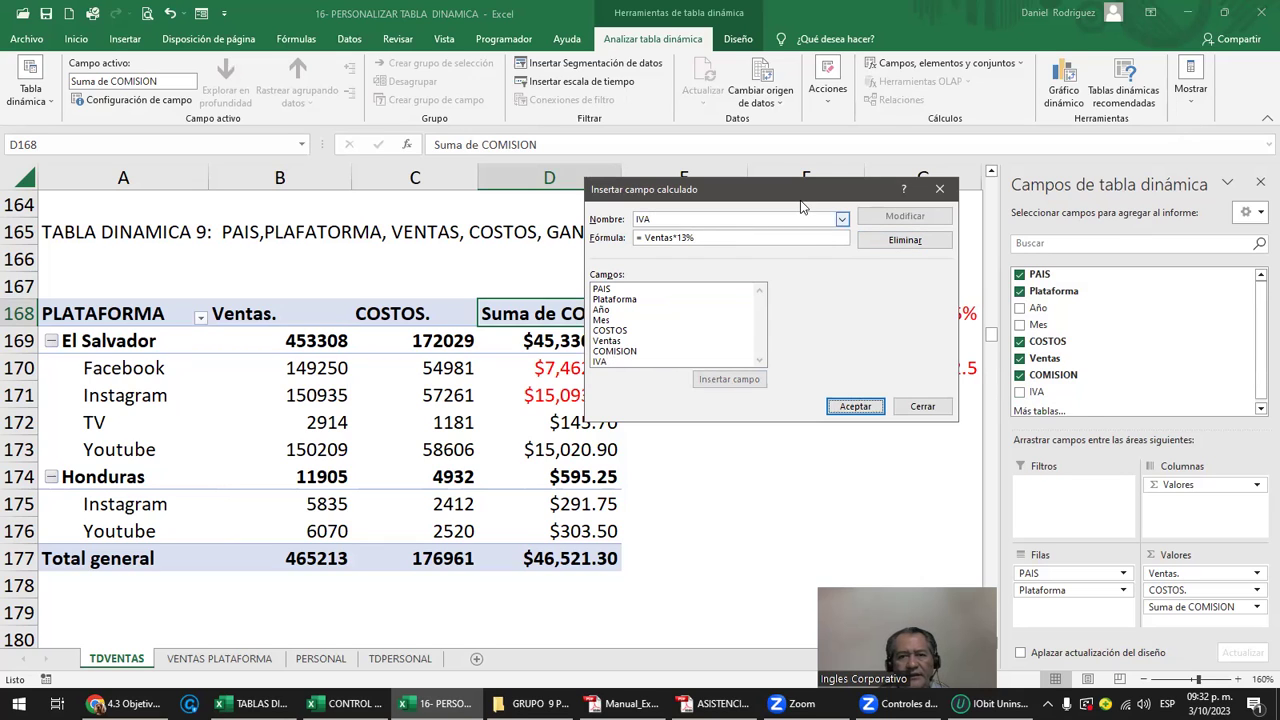
left_click_drag(800, 203, 932, 261)
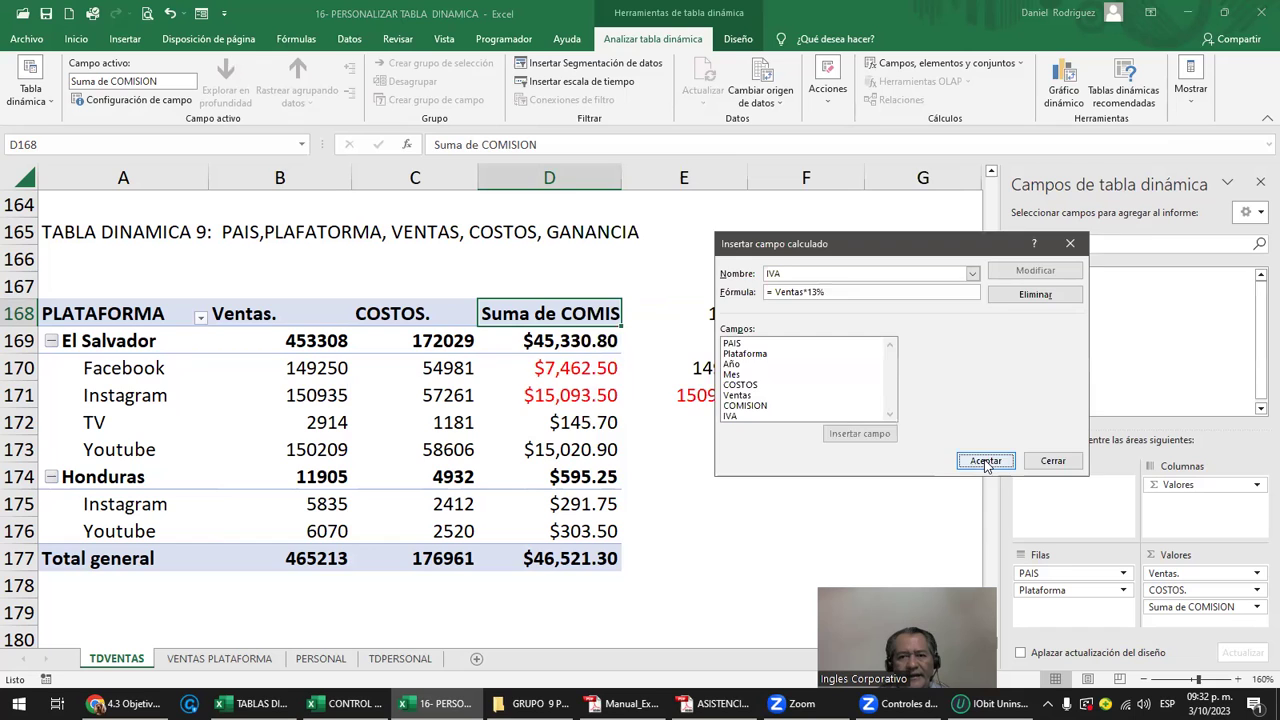
left_click(987, 464)
left_click(610, 397)
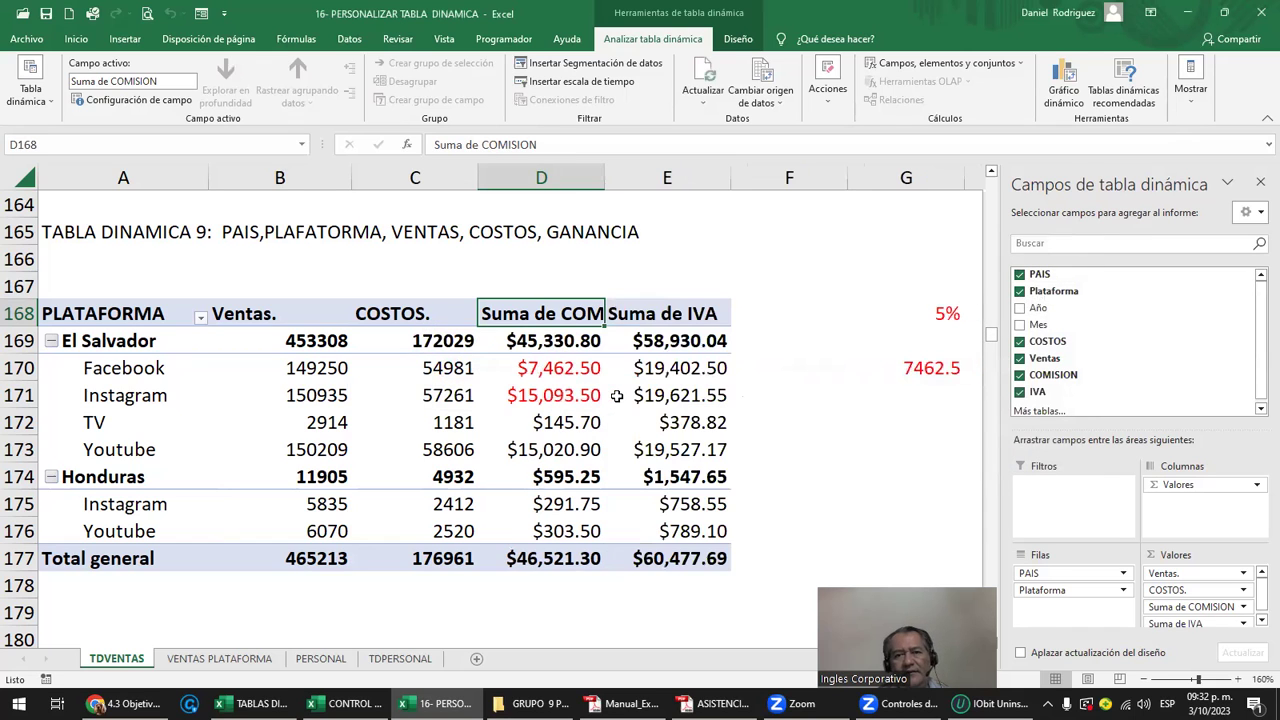
left_click(763, 379)
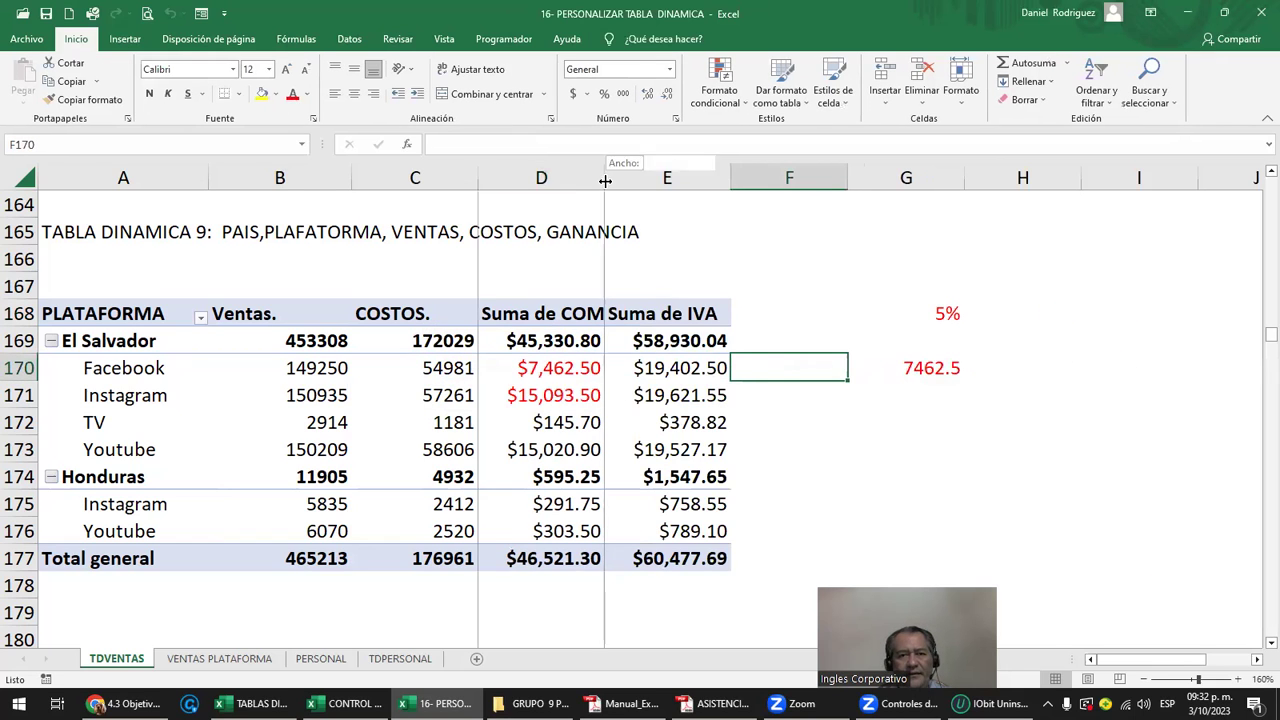
Autofit column D so the full Suma de COMISION heading shows beside Suma de IVA.
double_click(604, 177)
left_click(733, 317)
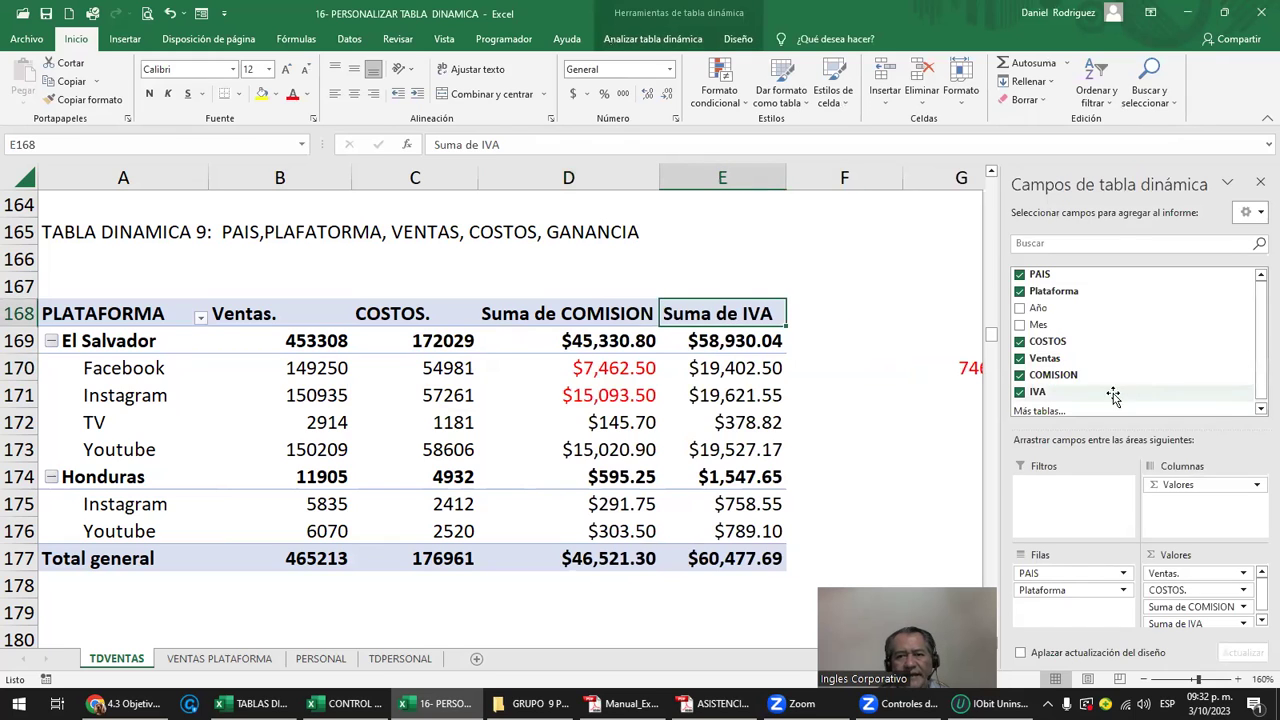
left_click(820, 287)
left_click(724, 313)
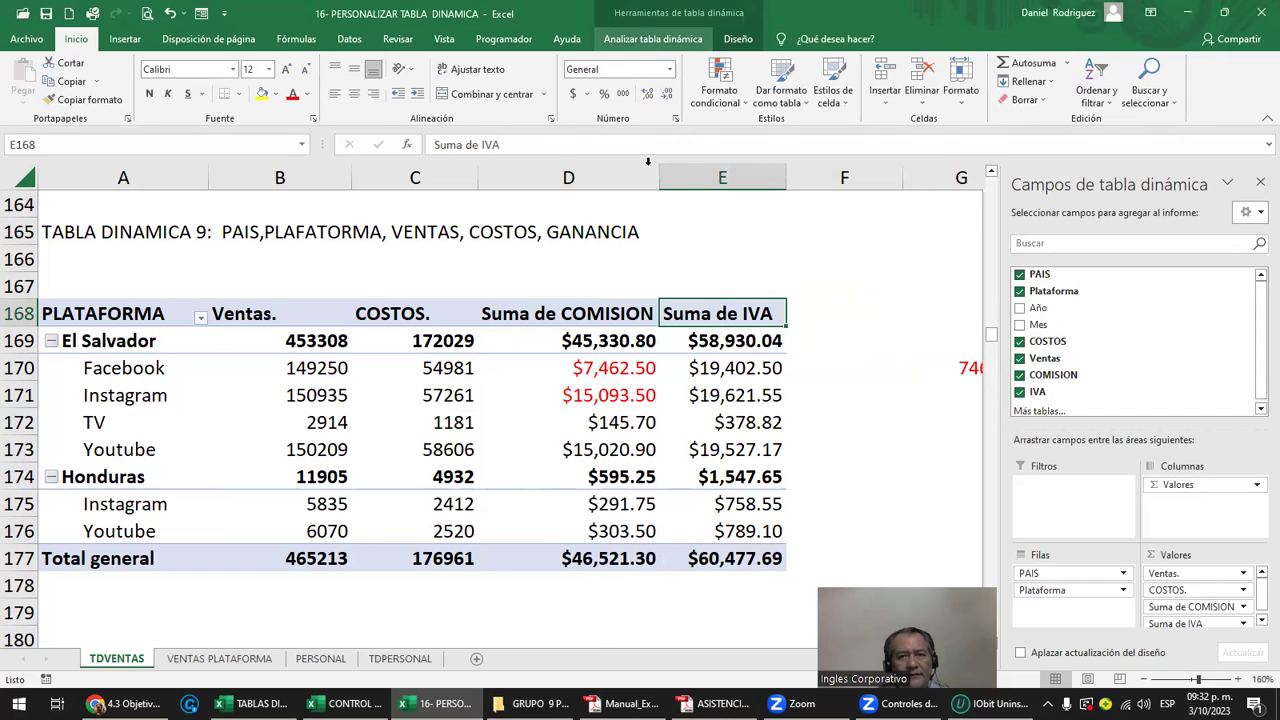
left_click(655, 39)
left_click(924, 64)
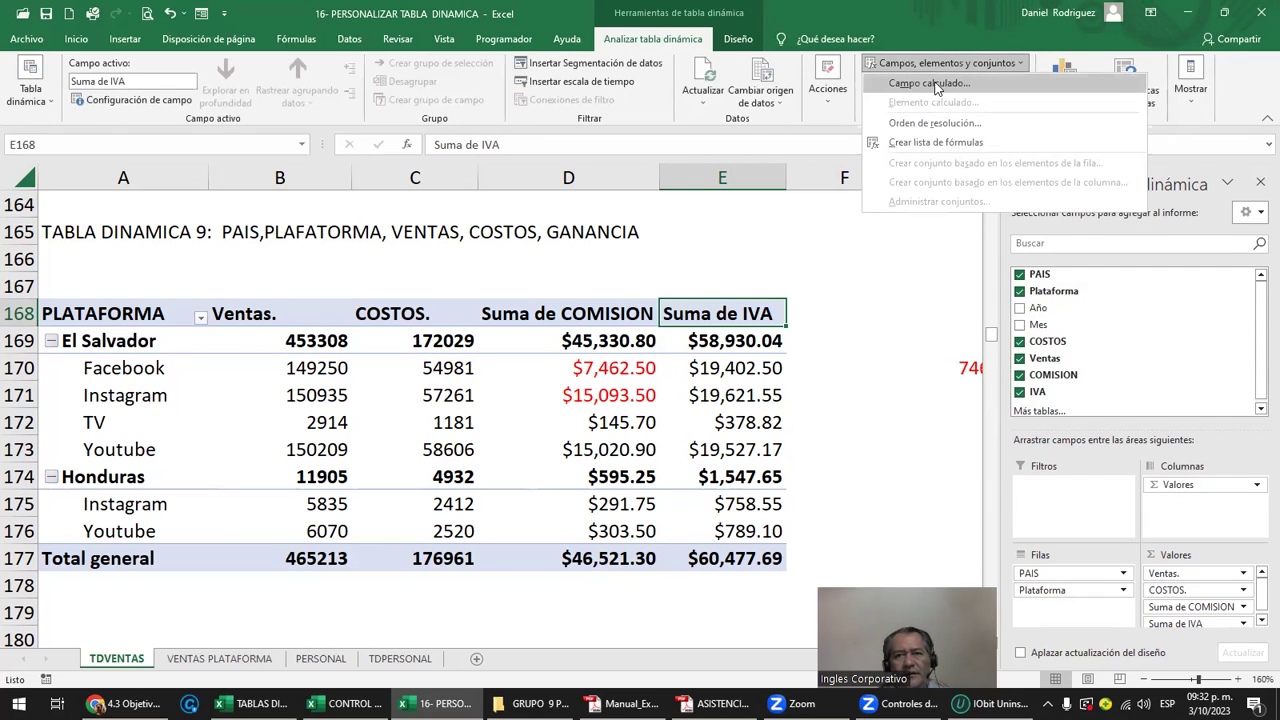
Pick IVA in the calculated field's Nombre list, choose Eliminar, and confirm with Aceptar.
left_click(910, 83)
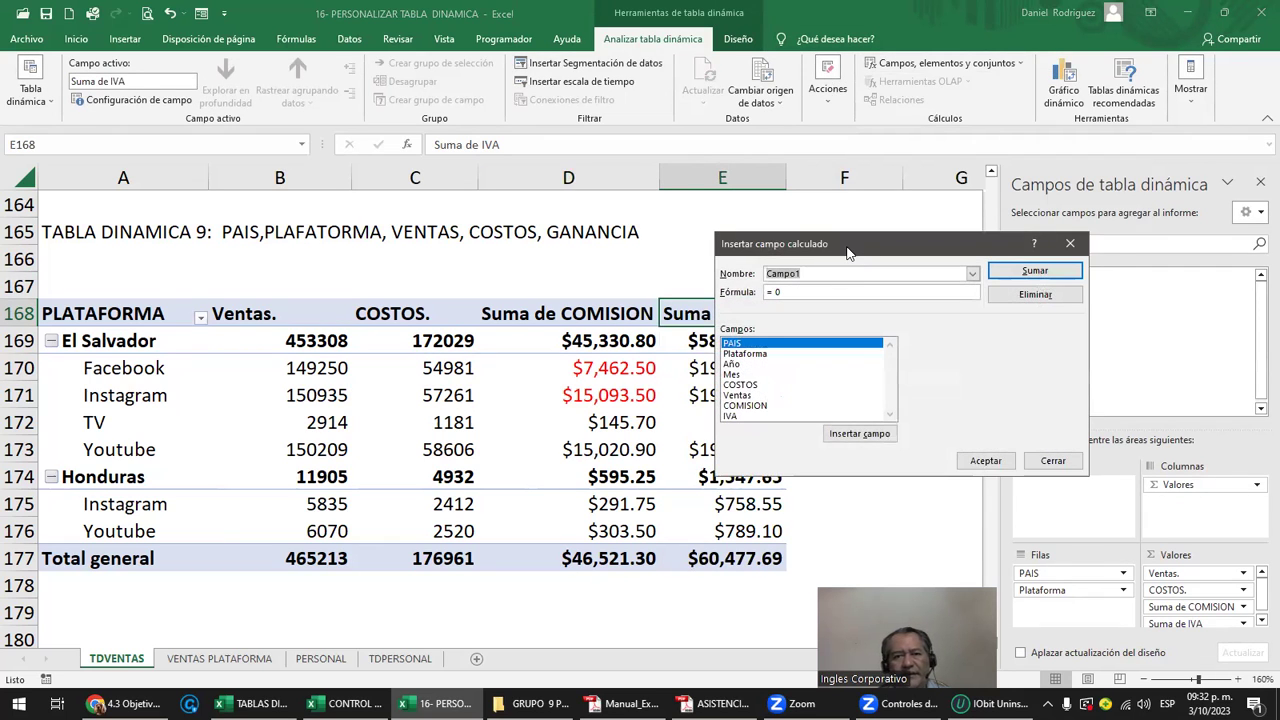
left_click_drag(846, 252, 336, 229)
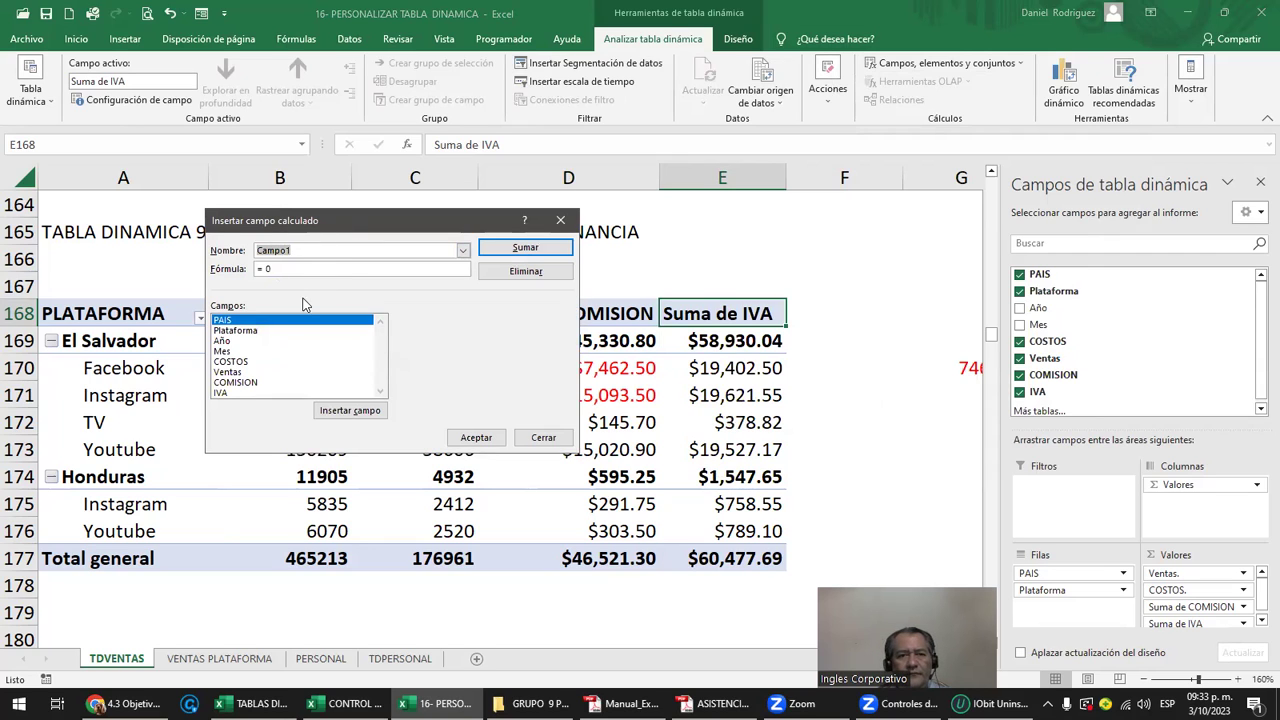
left_click(224, 393)
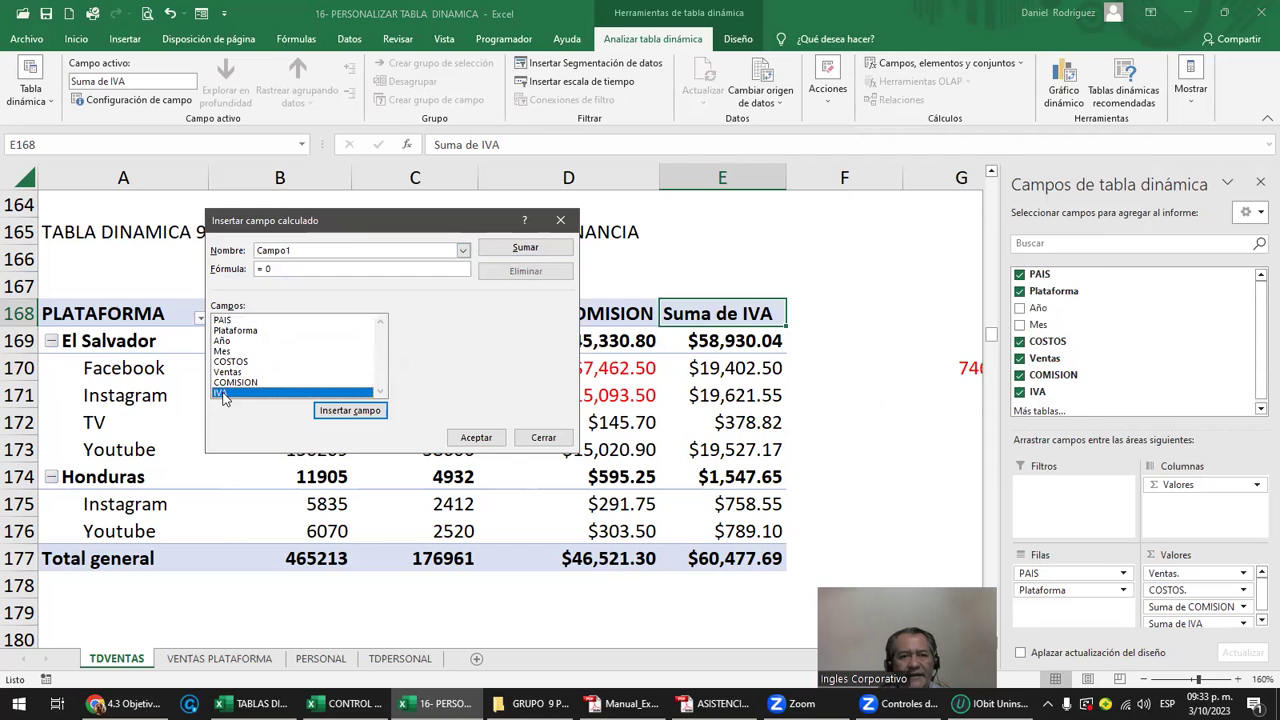
left_click(226, 364)
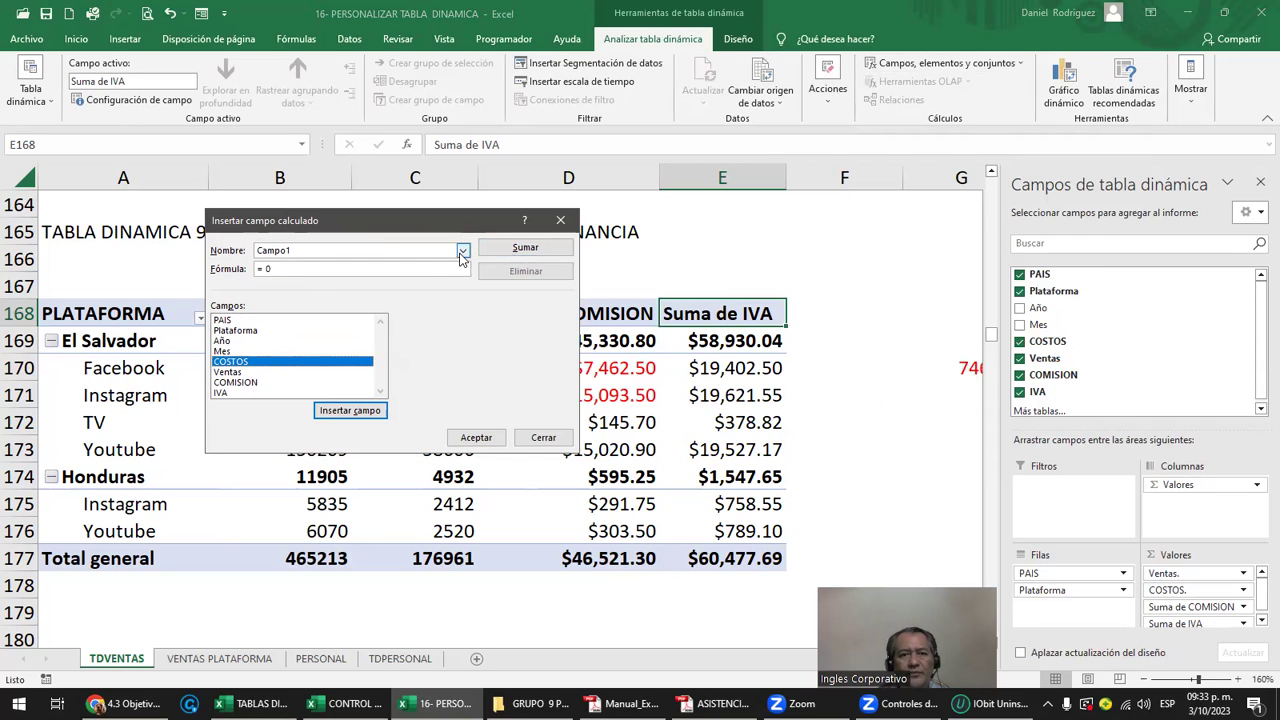
left_click(463, 253)
left_click(463, 253)
left_click(463, 253)
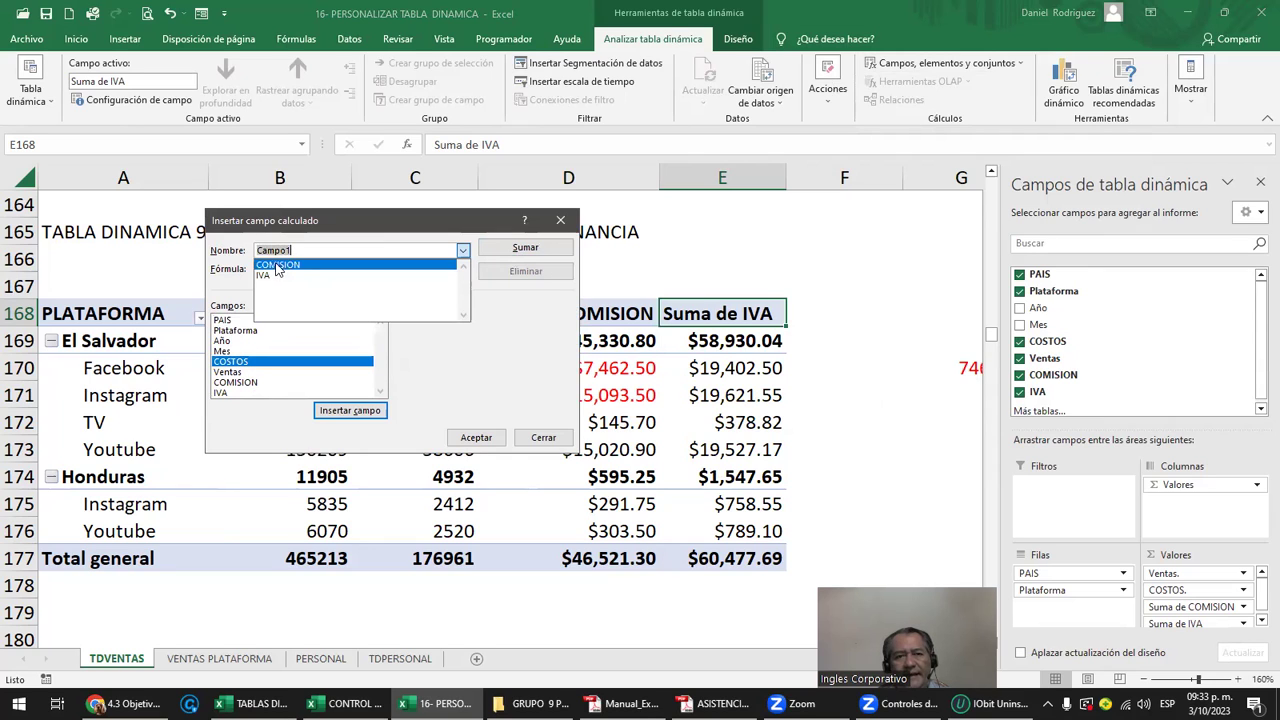
left_click(270, 276)
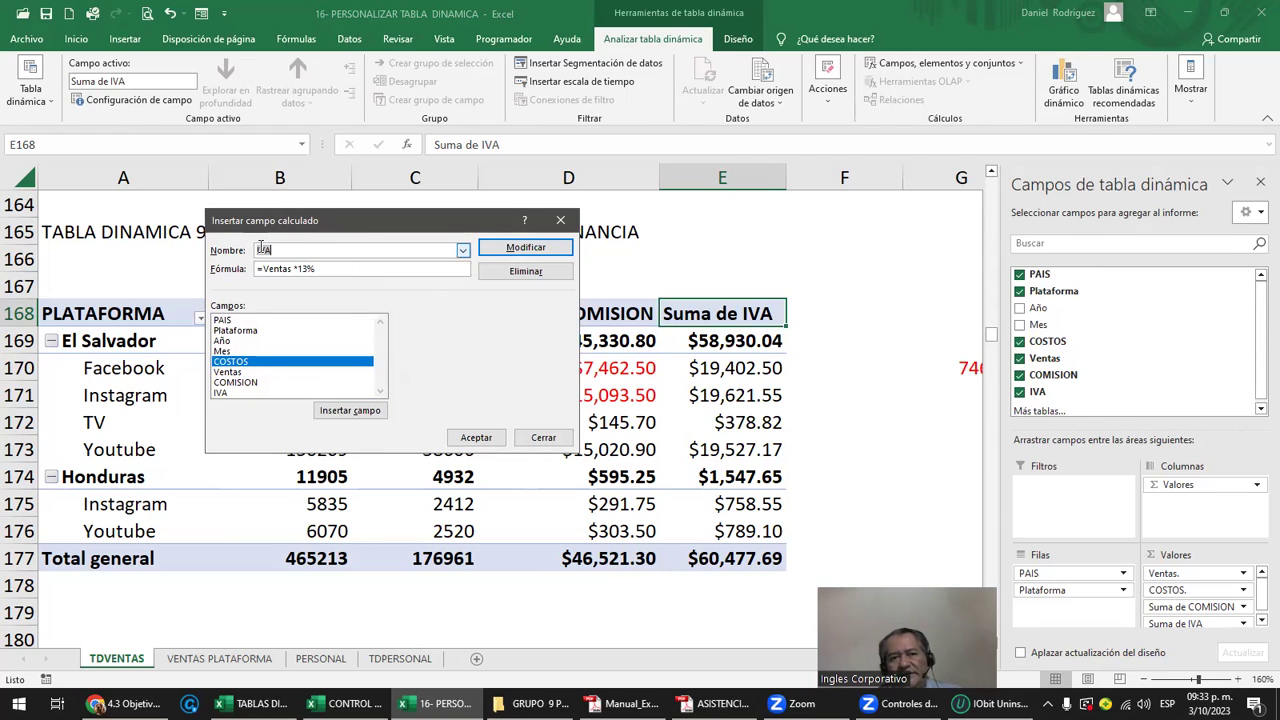
left_click(512, 272)
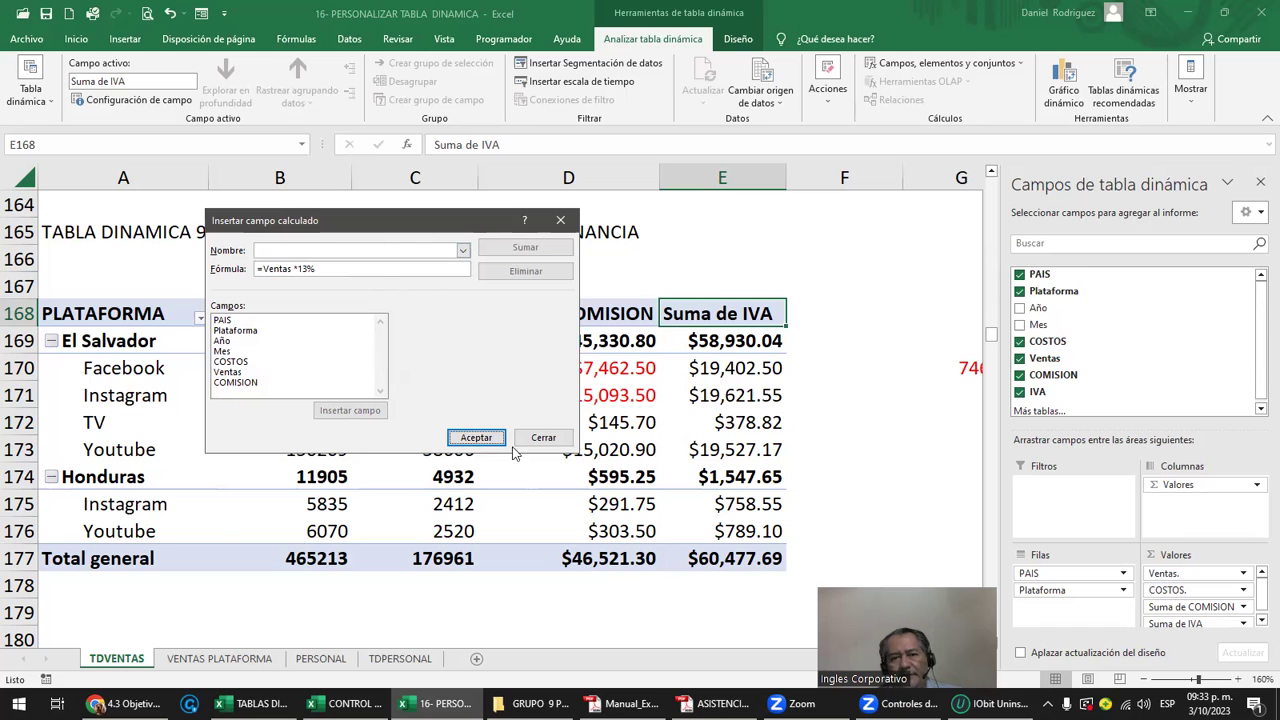
left_click(476, 438)
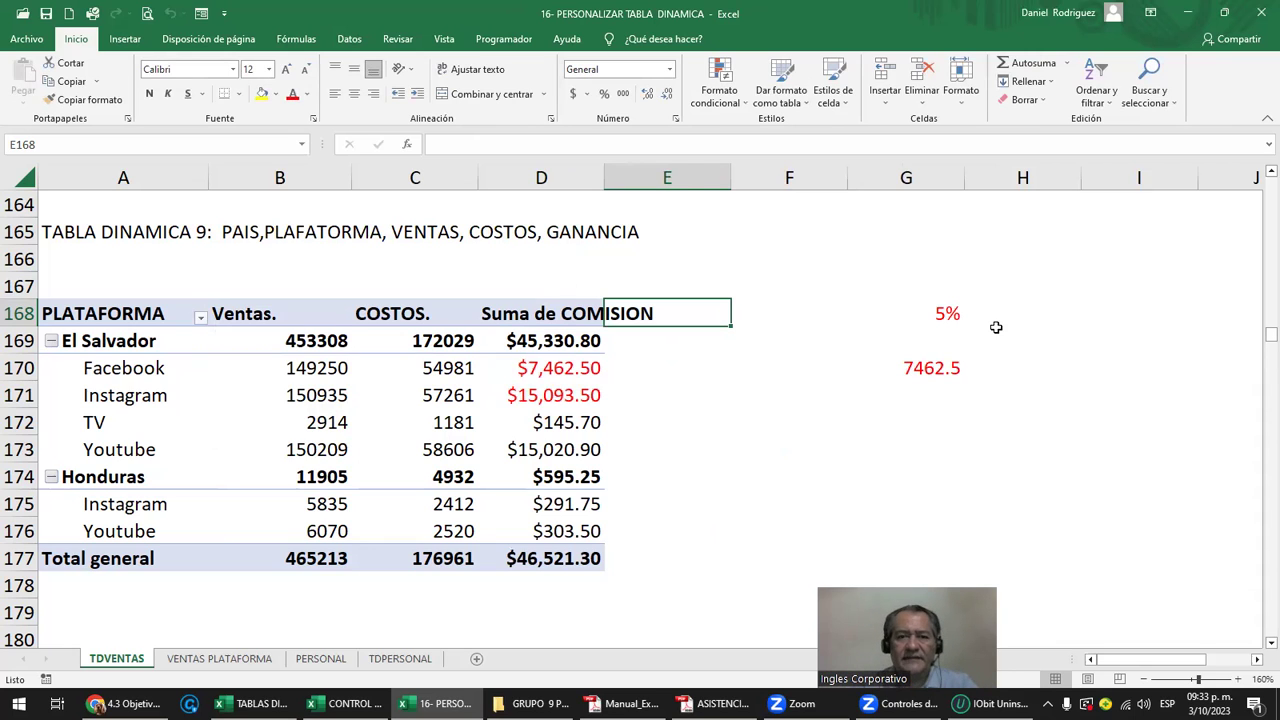
left_click(366, 314)
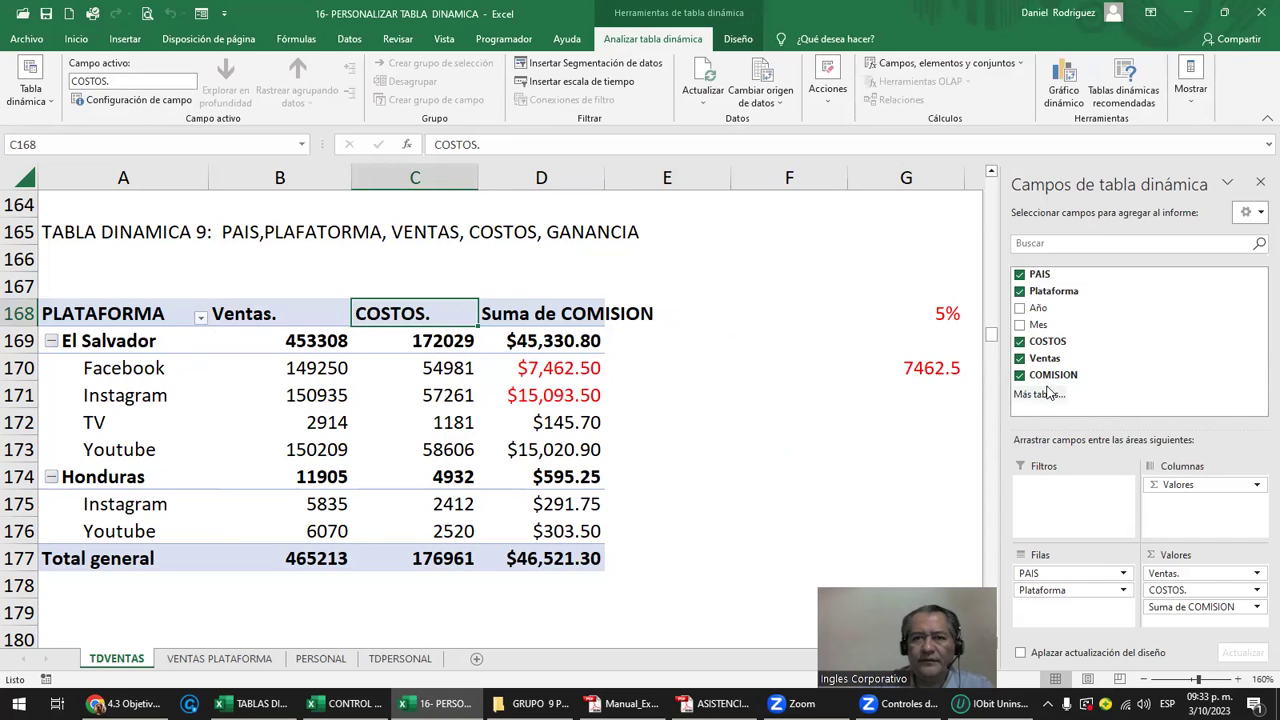
left_click(960, 64)
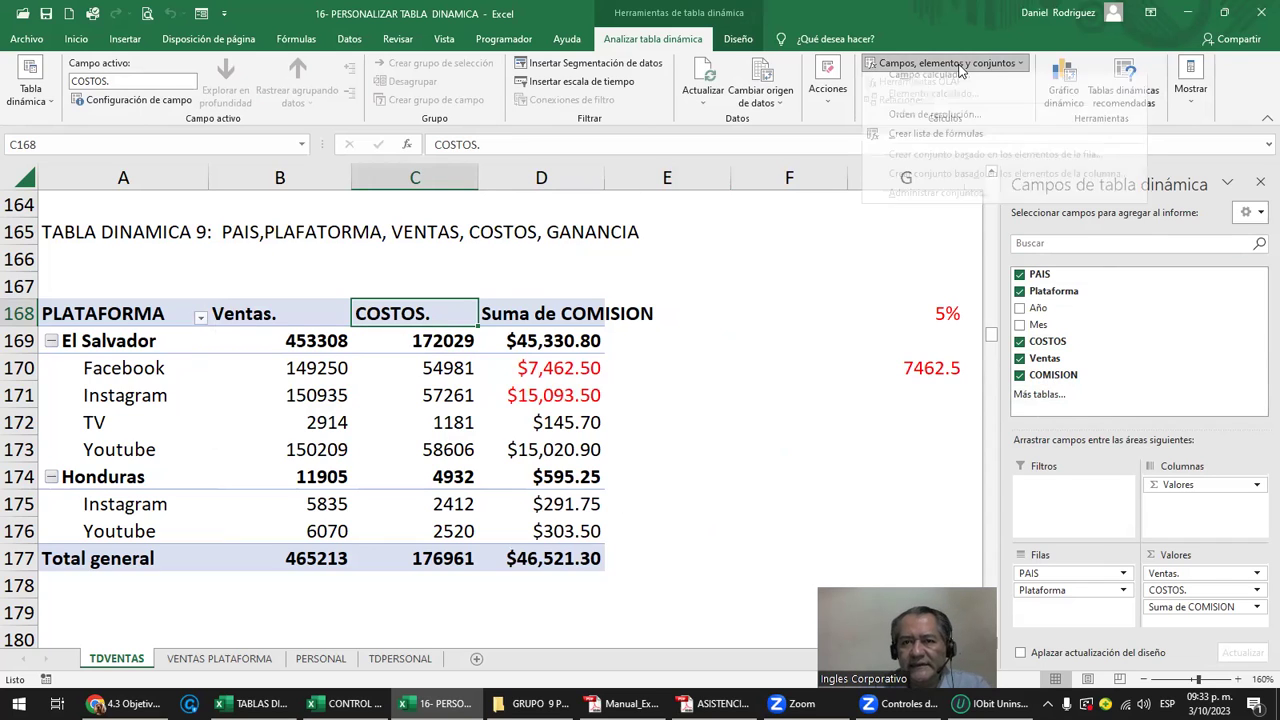
left_click(940, 85)
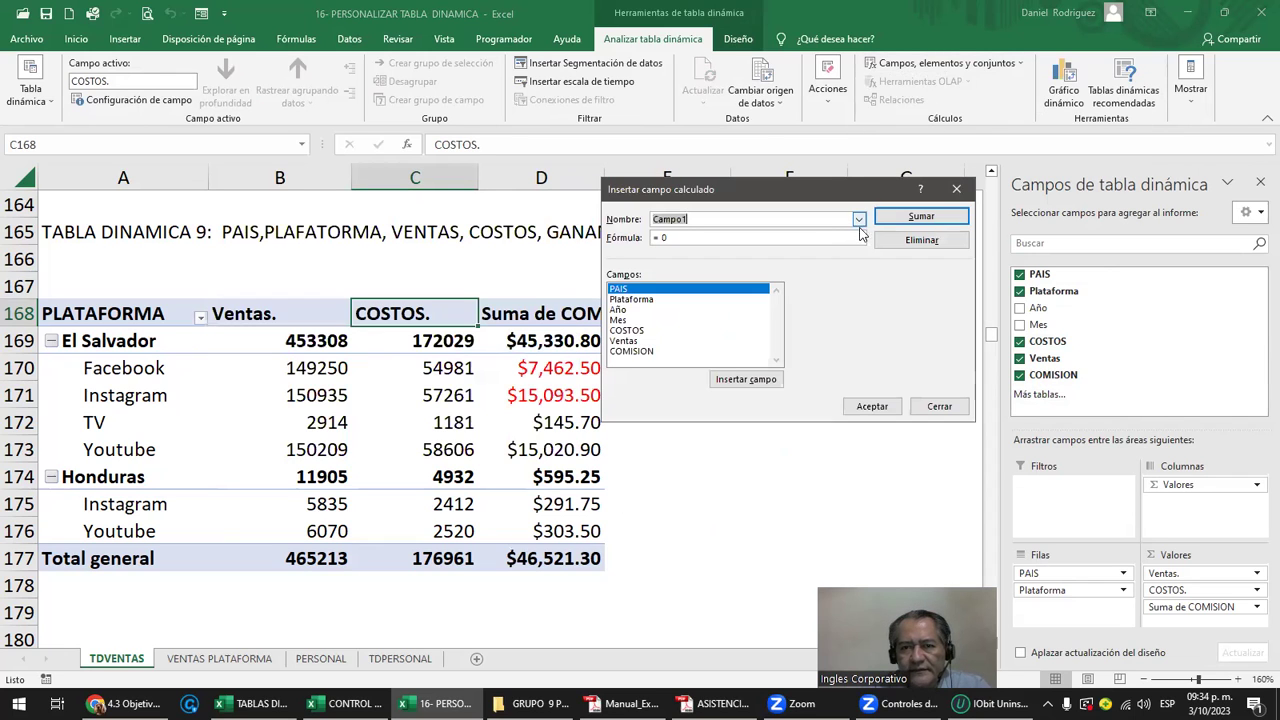
left_click(859, 221)
left_click(859, 222)
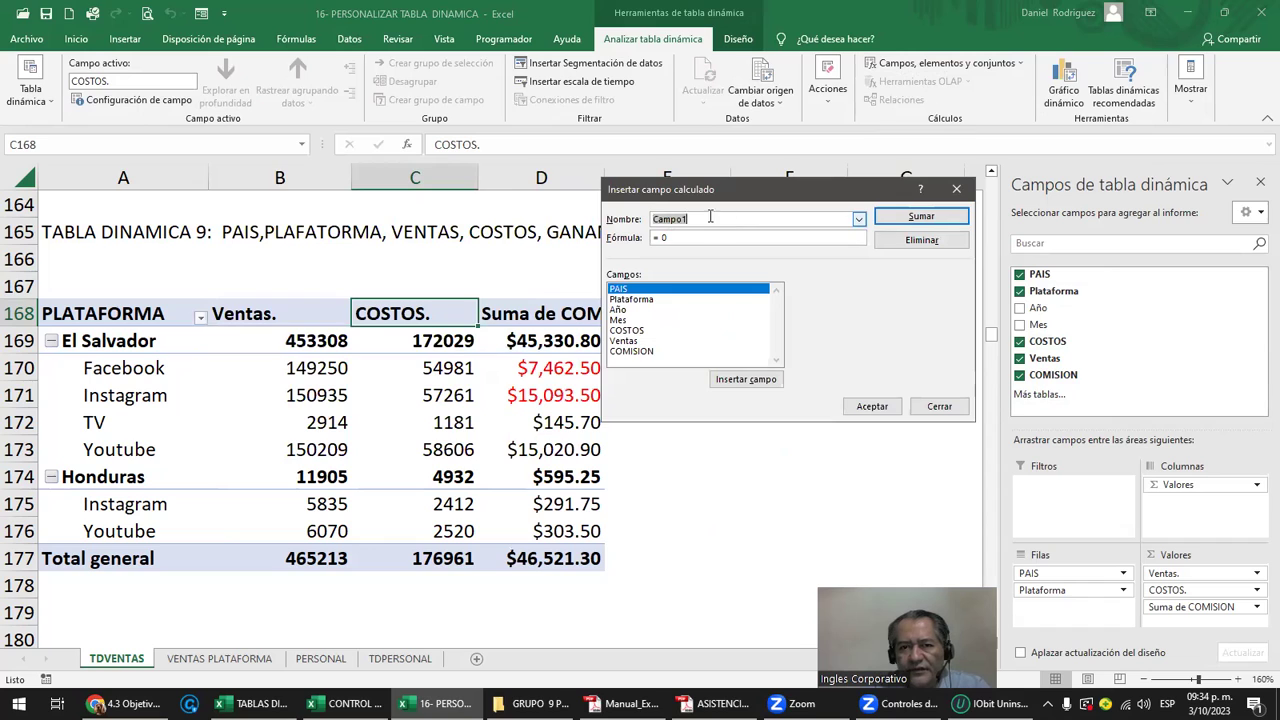
left_click(859, 222)
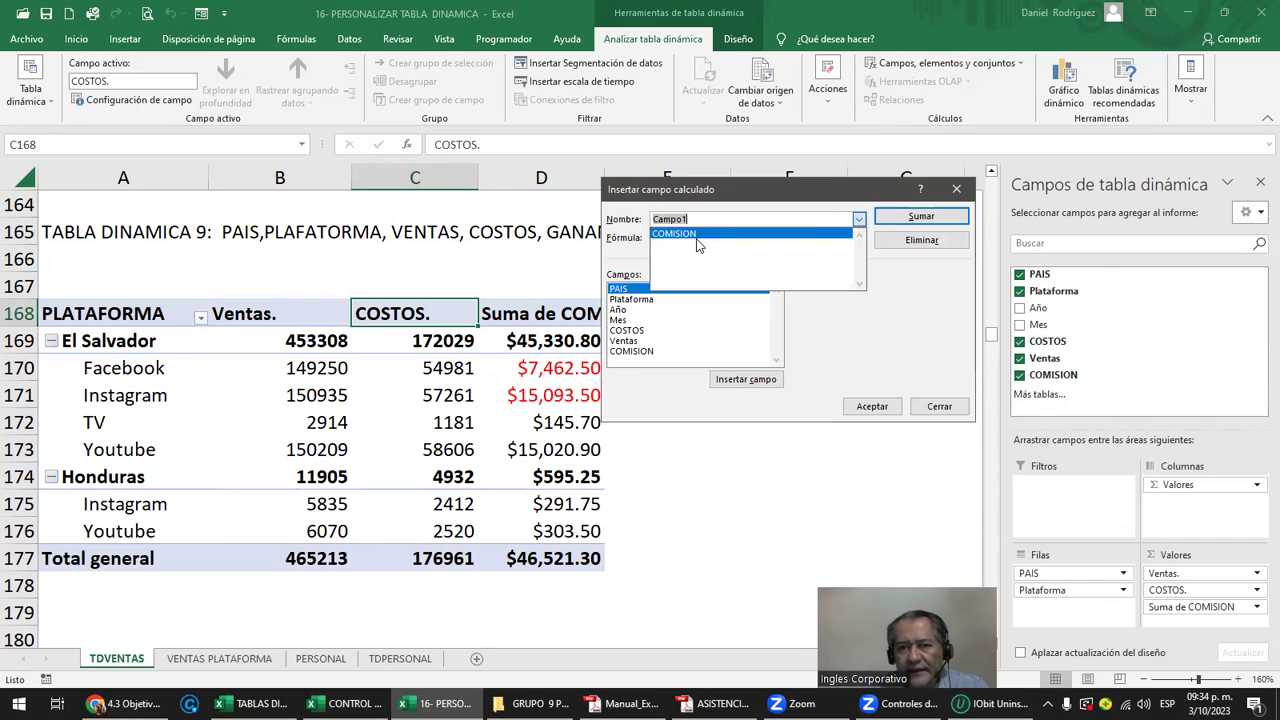
left_click(826, 327)
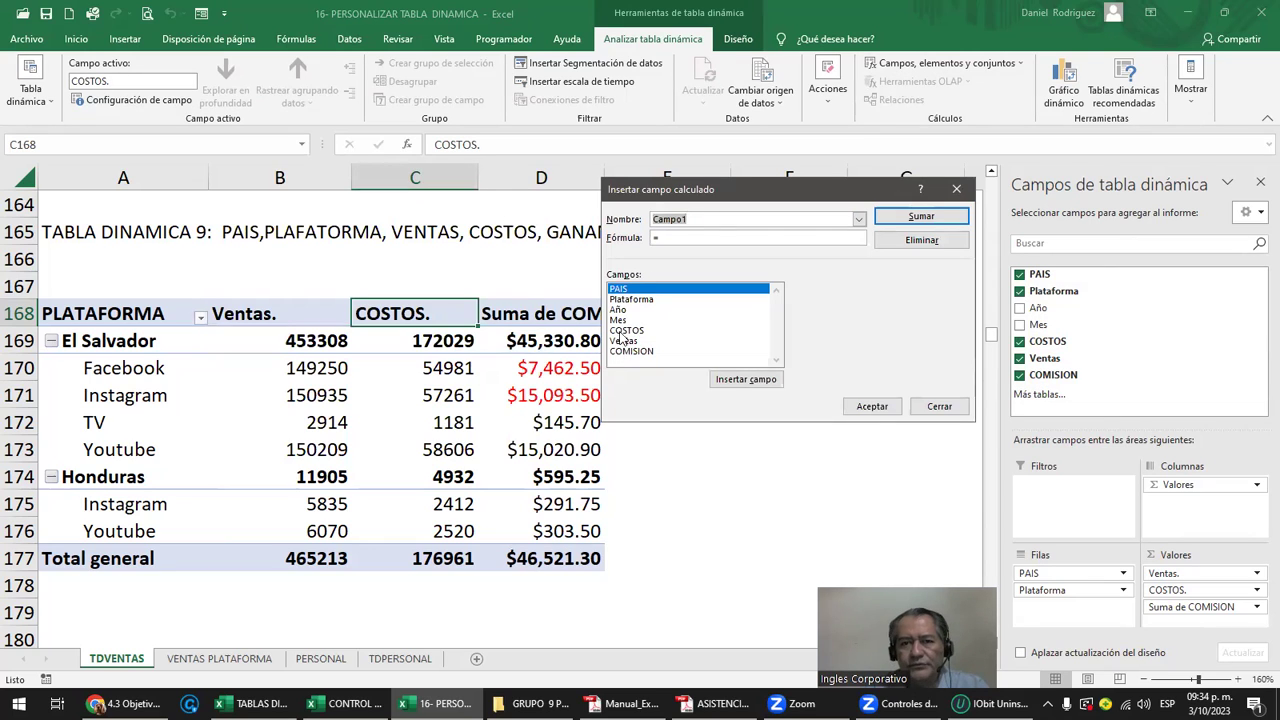
left_click(858, 219)
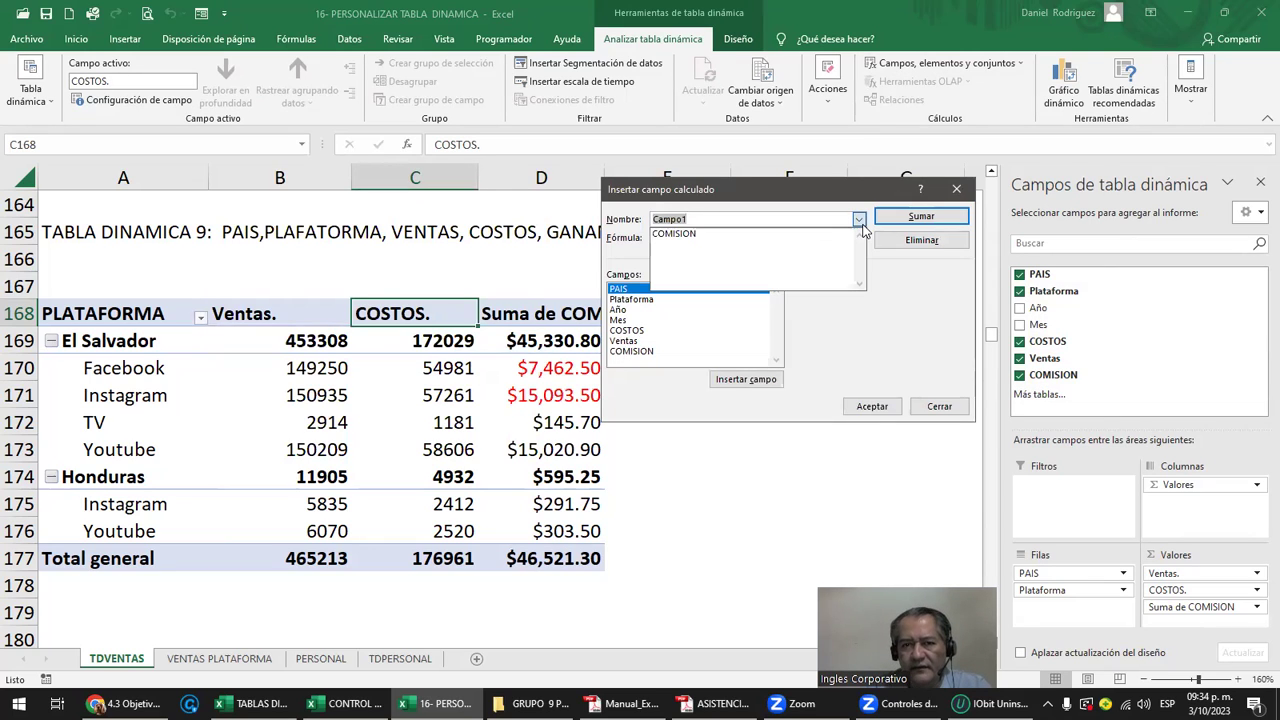
left_click(715, 234)
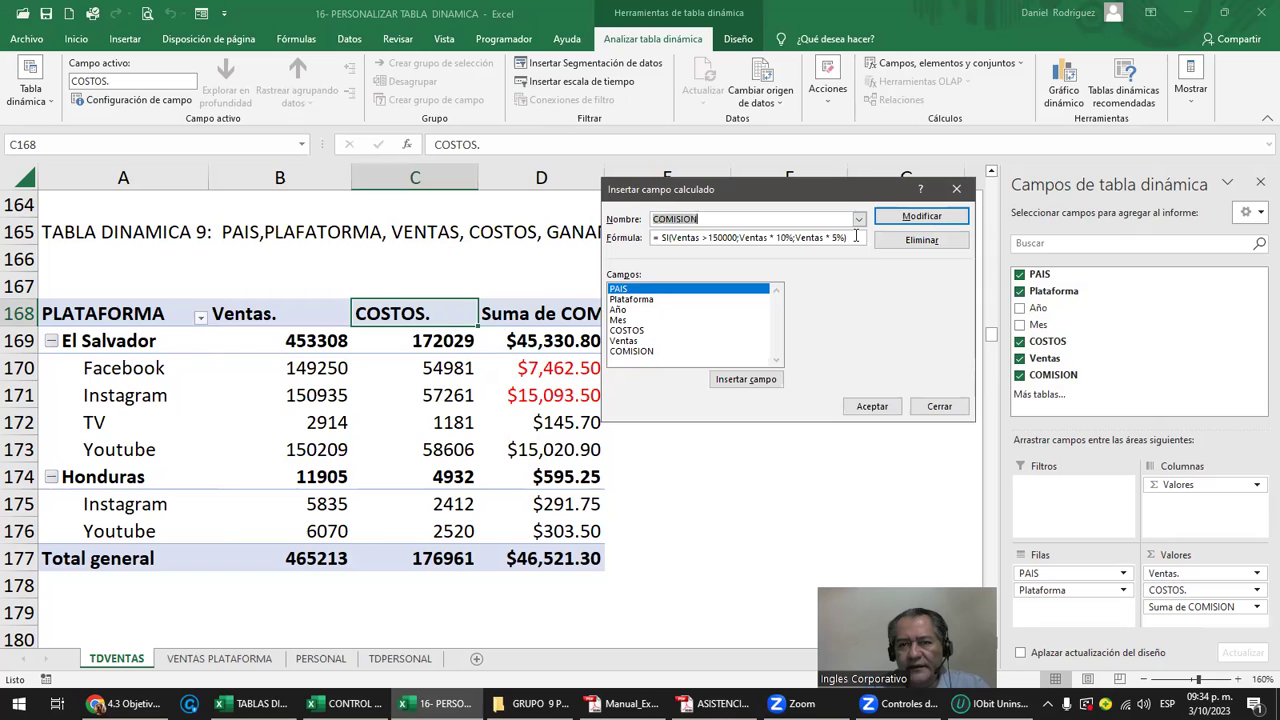
left_click(950, 405)
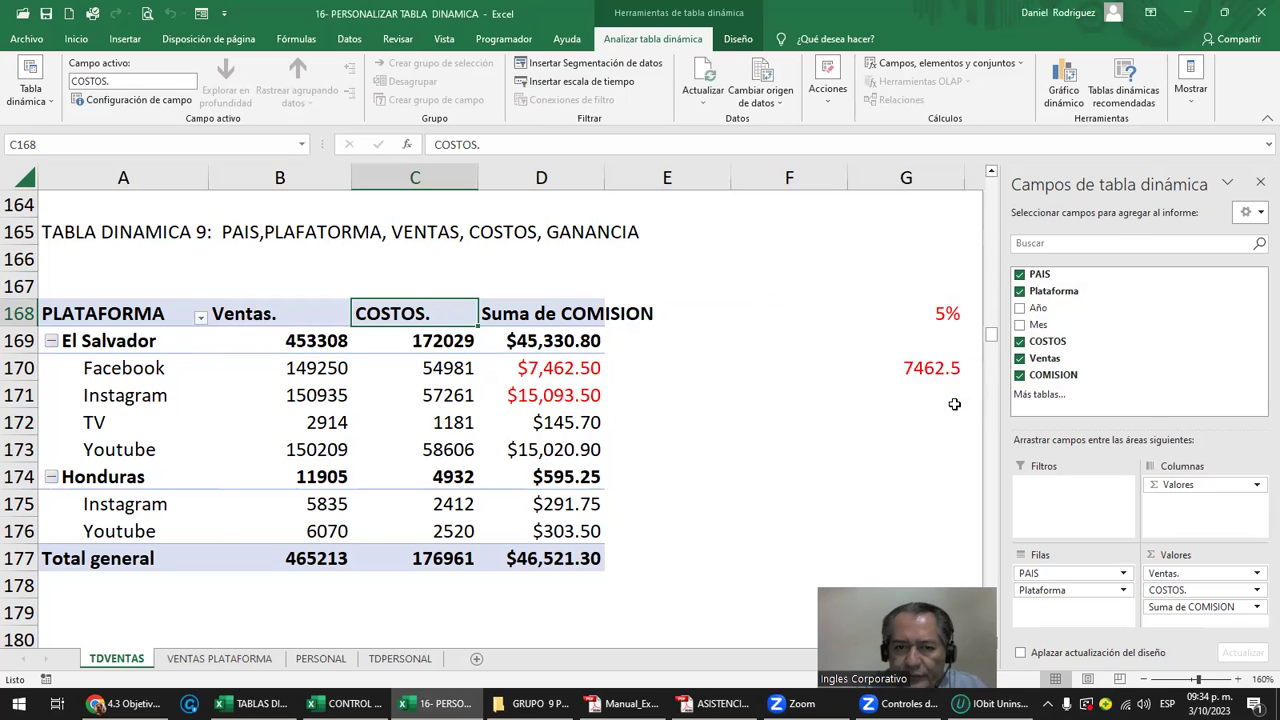
left_click(580, 305)
Autofit column D, check the upper pivot's Total general, then scroll back to TABLA DINAMICA 9.
double_click(604, 178)
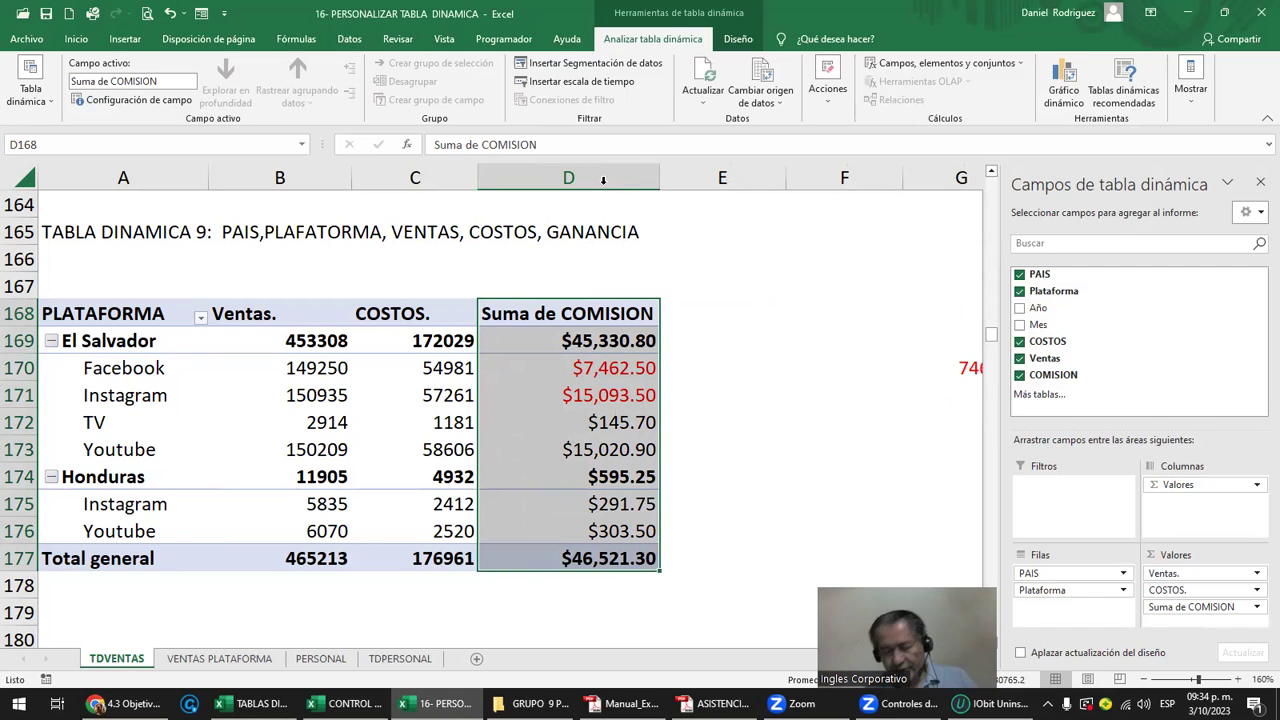
left_click(735, 340)
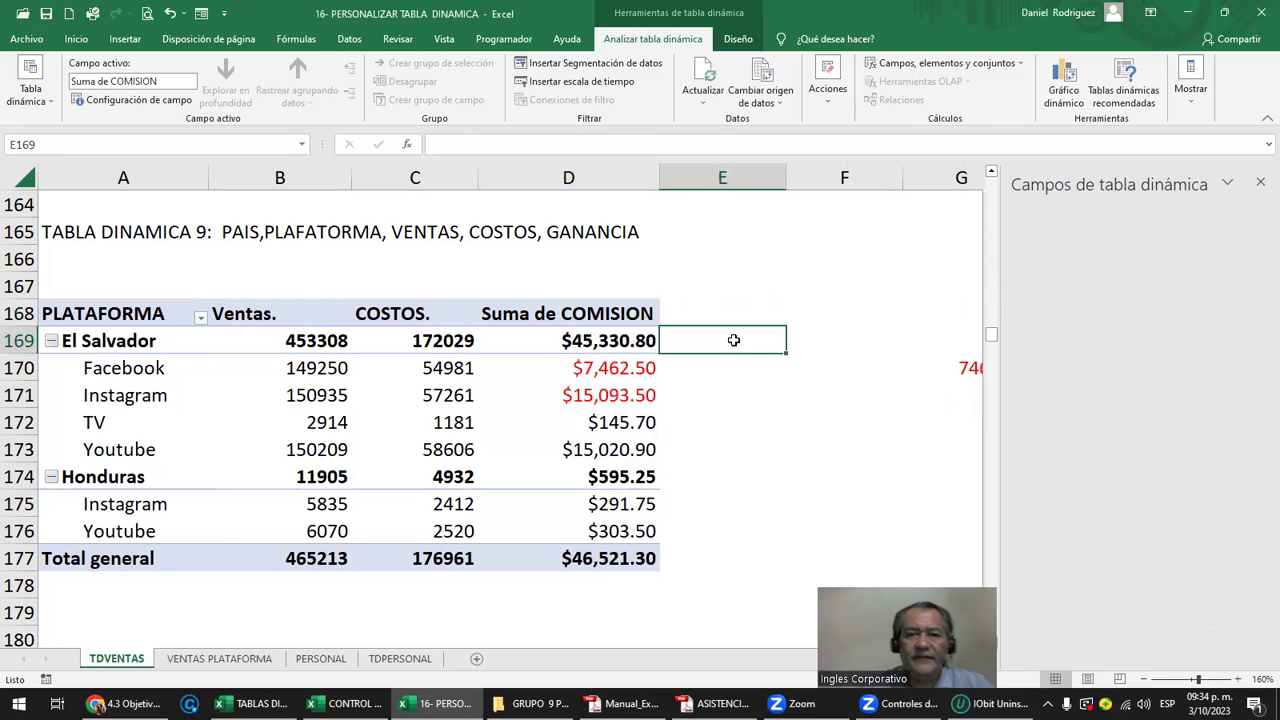
left_click(703, 312)
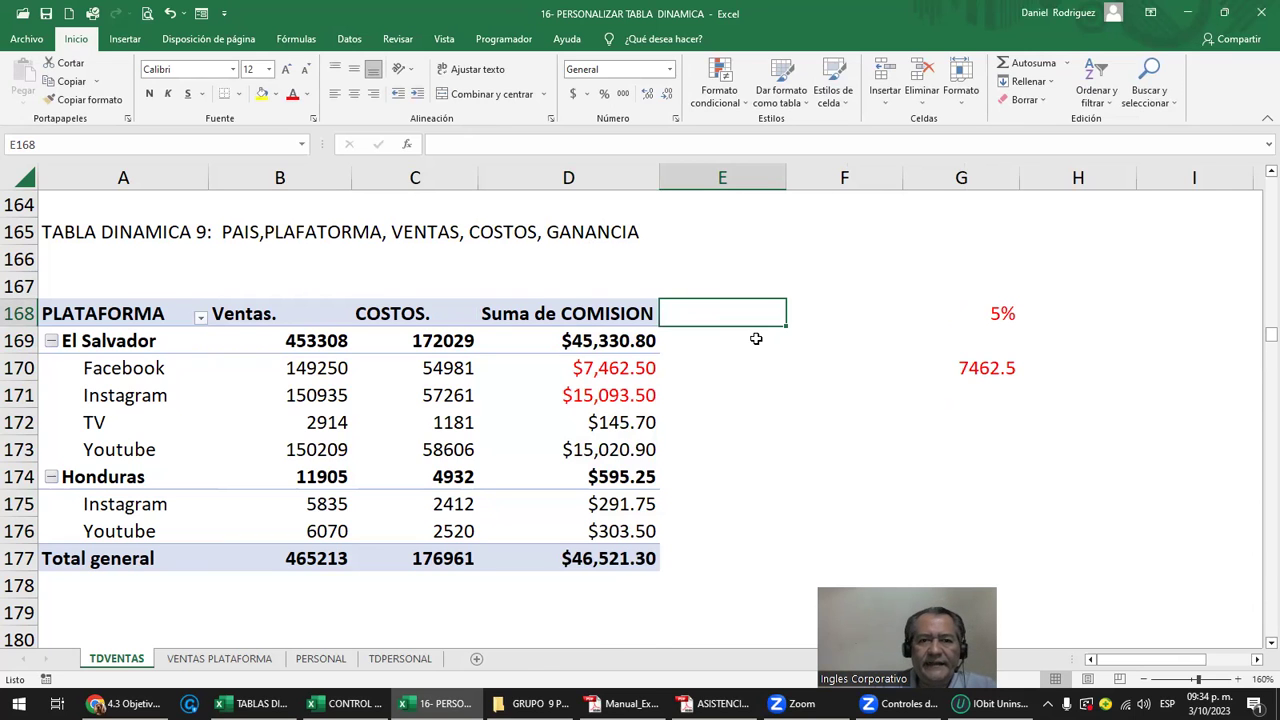
scroll(756, 339, "up", 3)
scroll(753, 340, "up", 1)
left_click(526, 304)
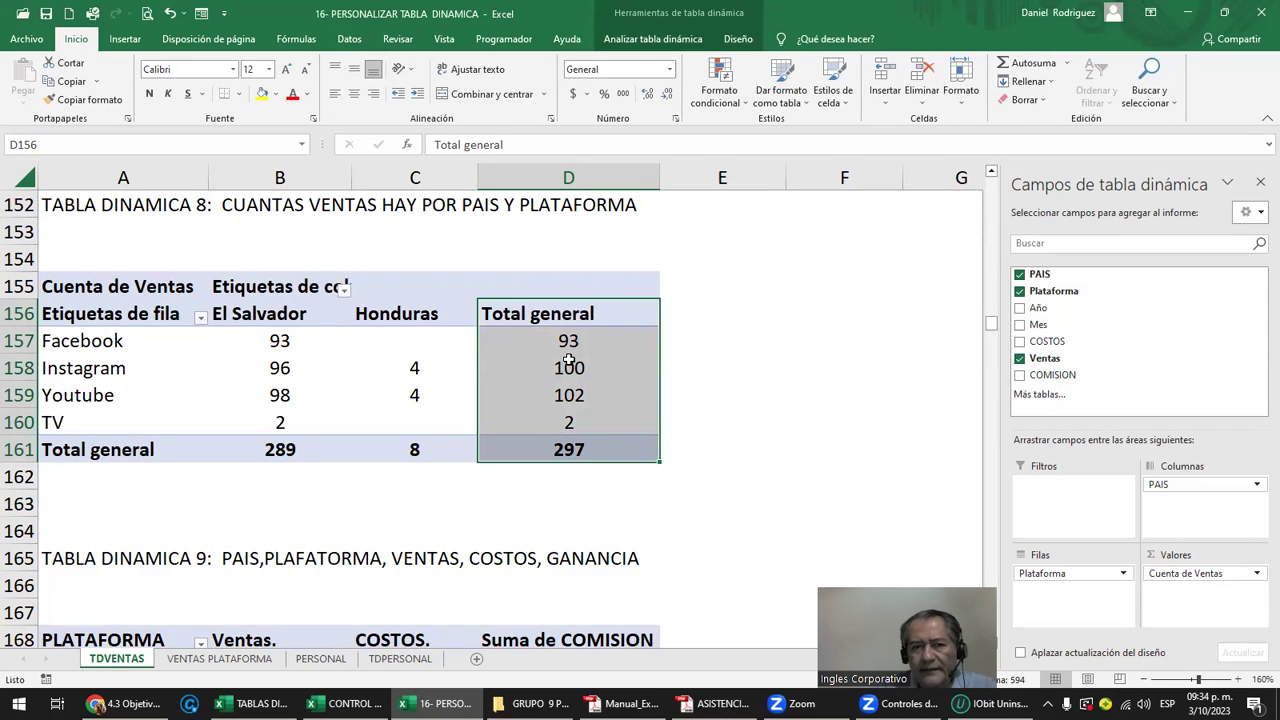
mouse_move(568, 358)
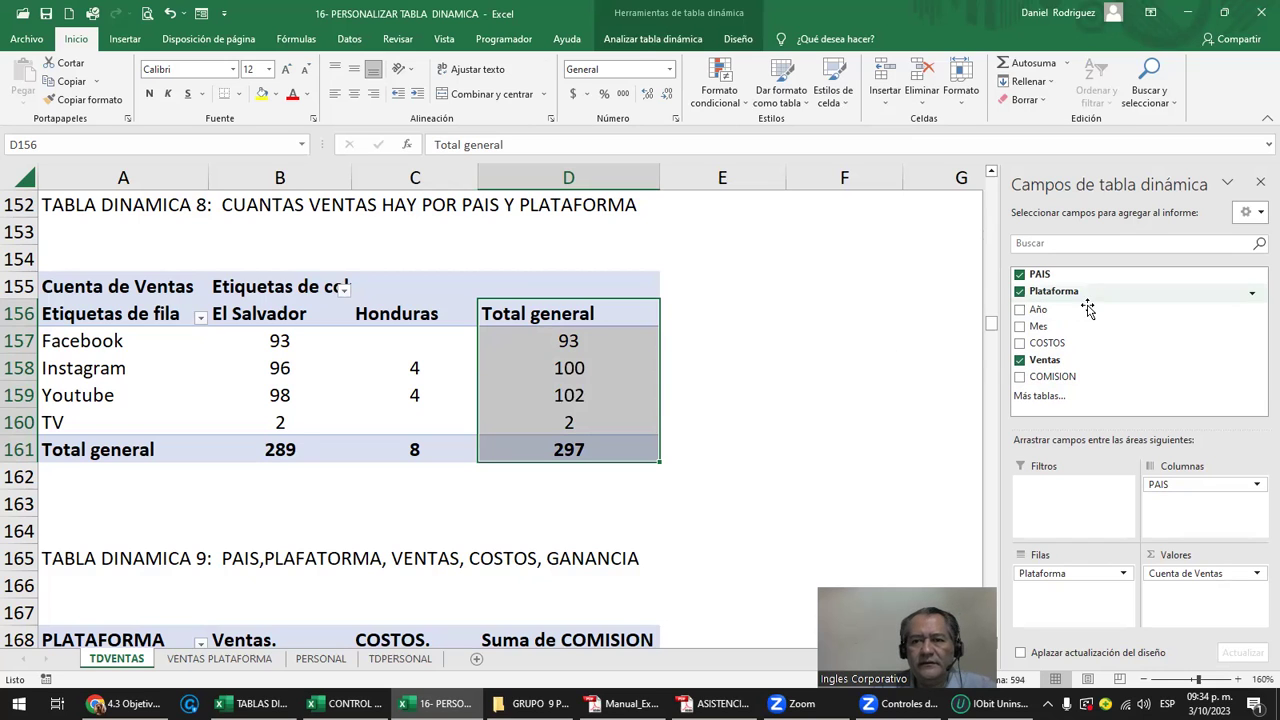
scroll(846, 426, "down", 2)
scroll(836, 430, "down", 2)
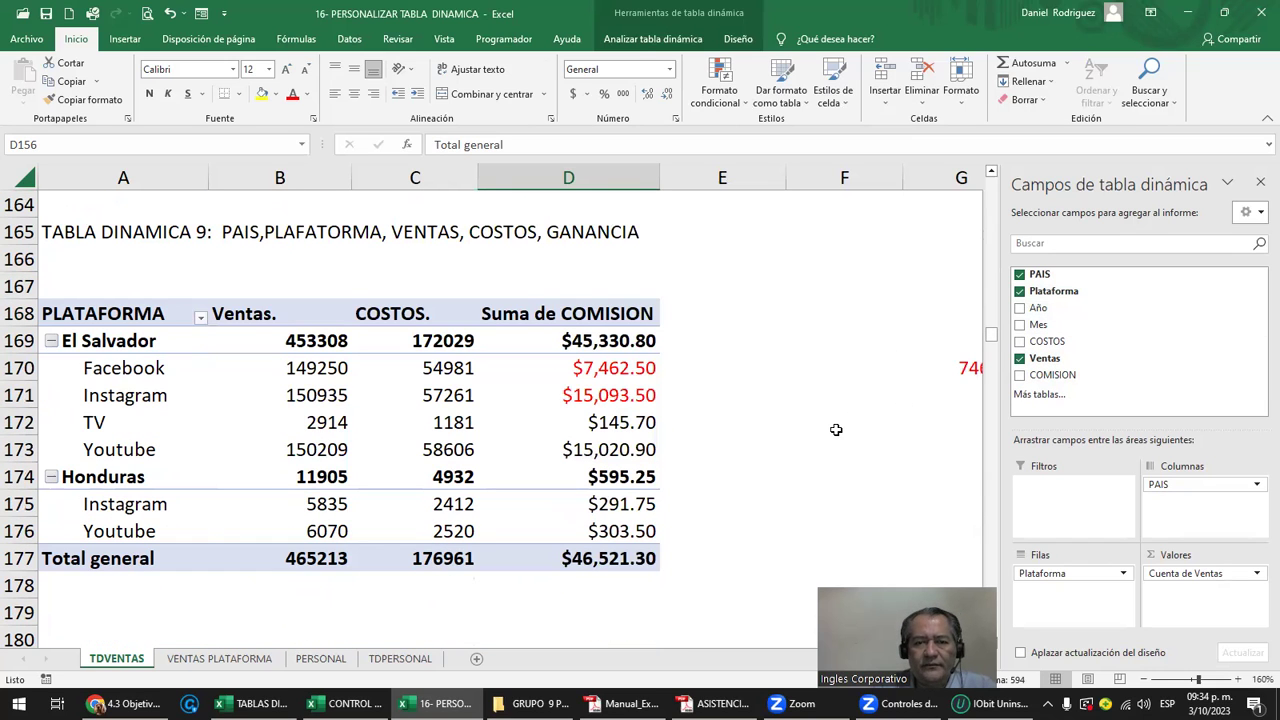
Select pivot table 9's Suma de COMISION header in D168 after reviewing the Facebook row.
left_click(789, 423)
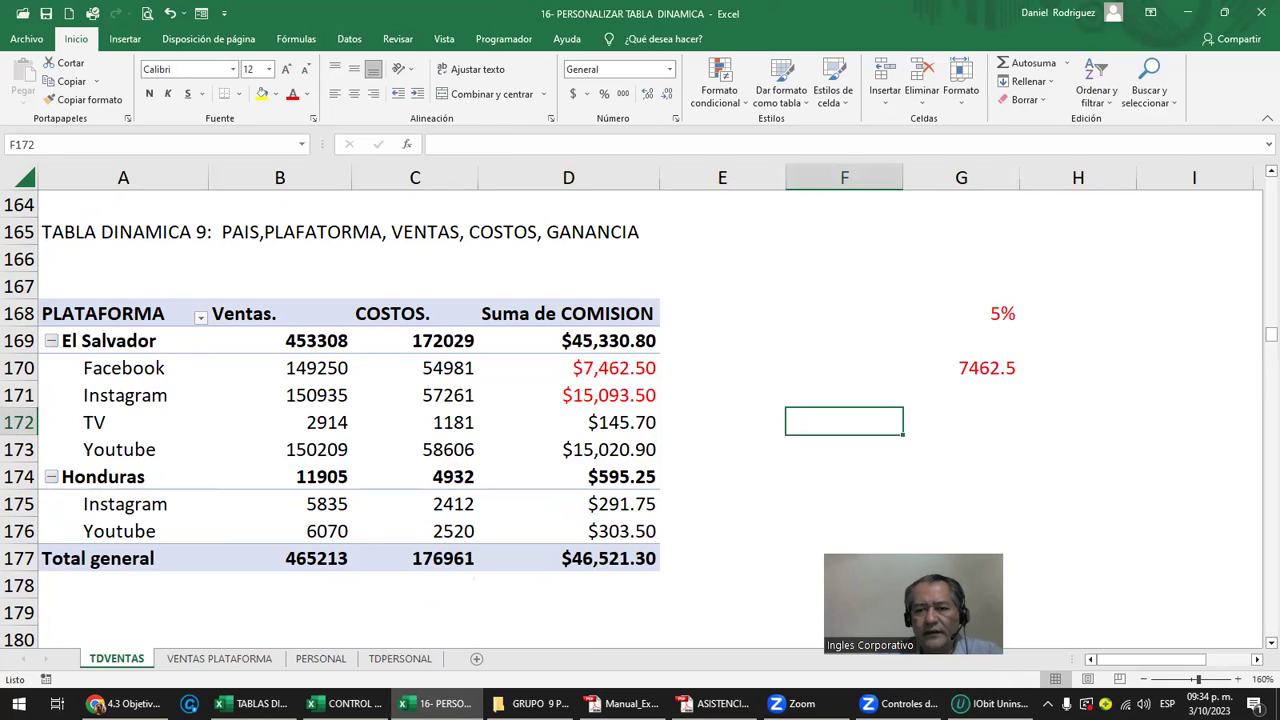
left_click(505, 316)
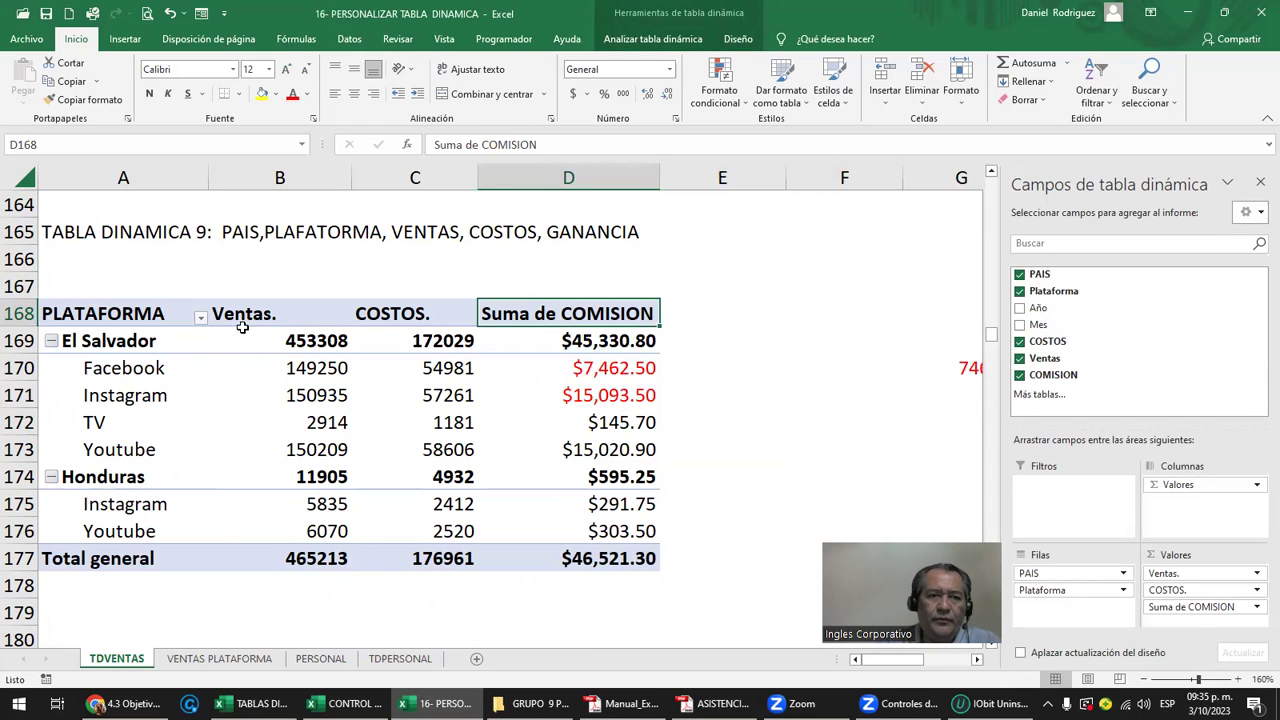
mouse_move(487, 441)
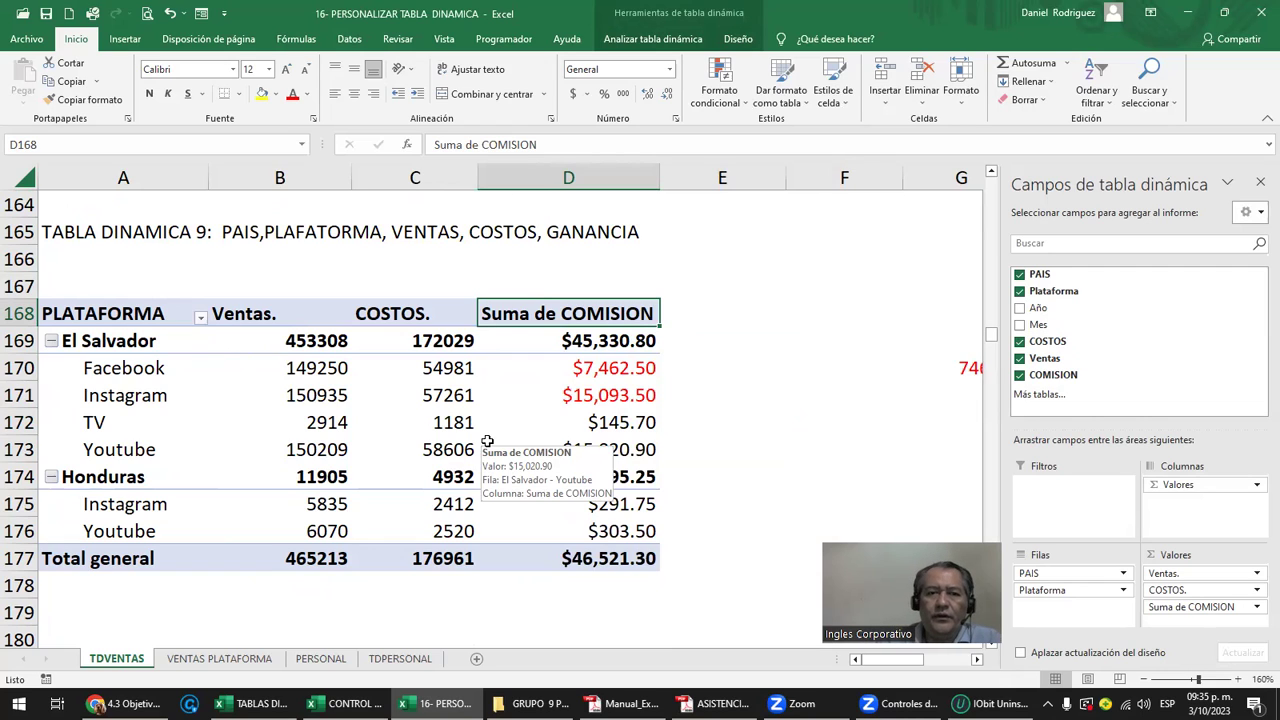
mouse_move(418, 421)
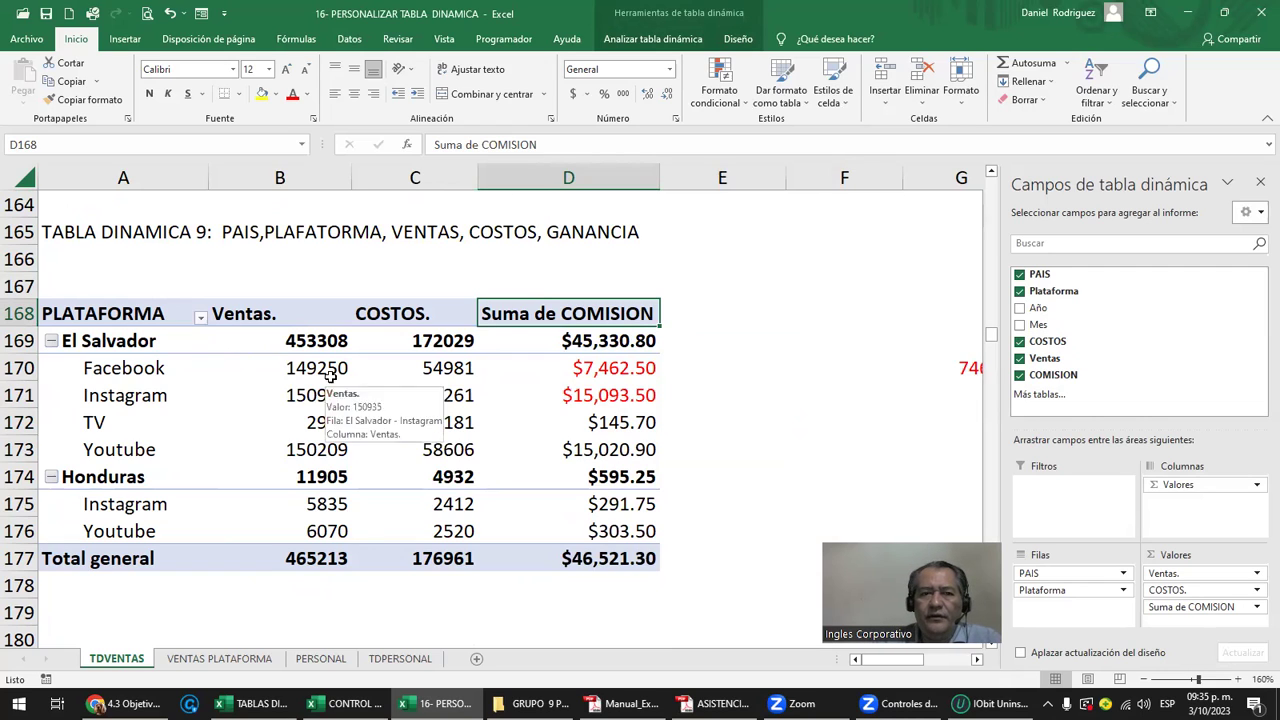
left_click(109, 371)
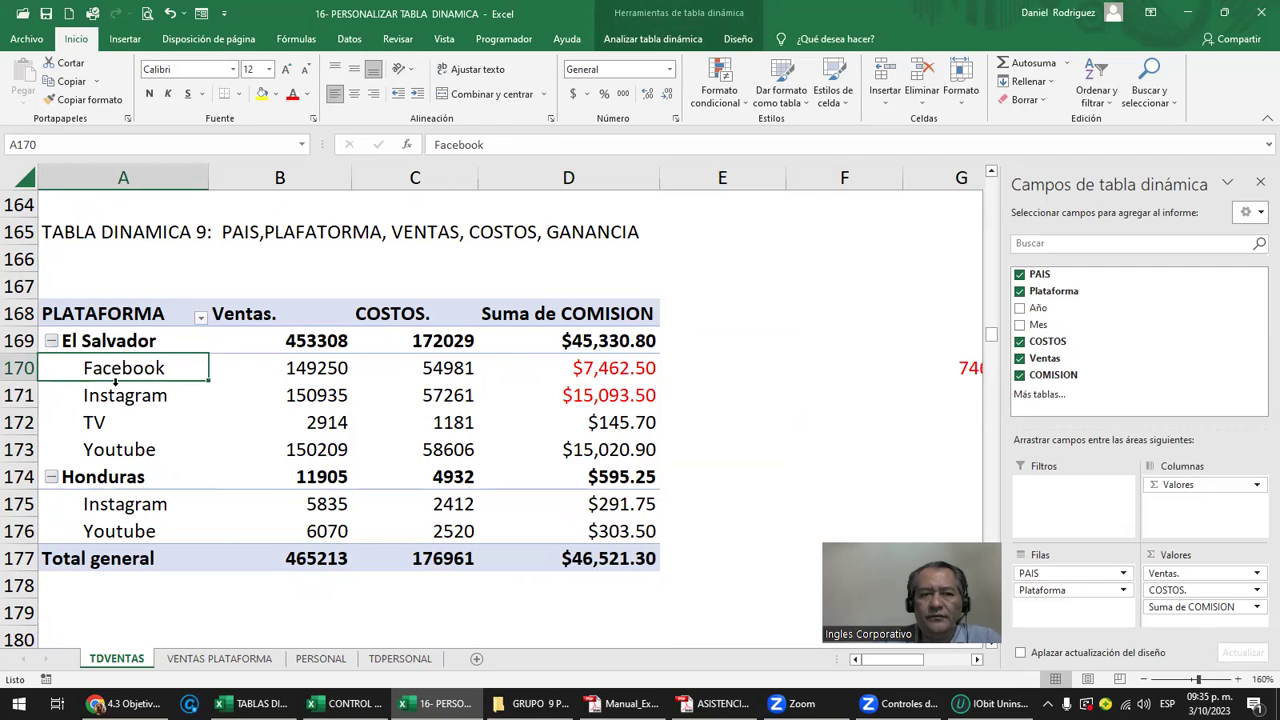
left_click(495, 316)
left_click(652, 38)
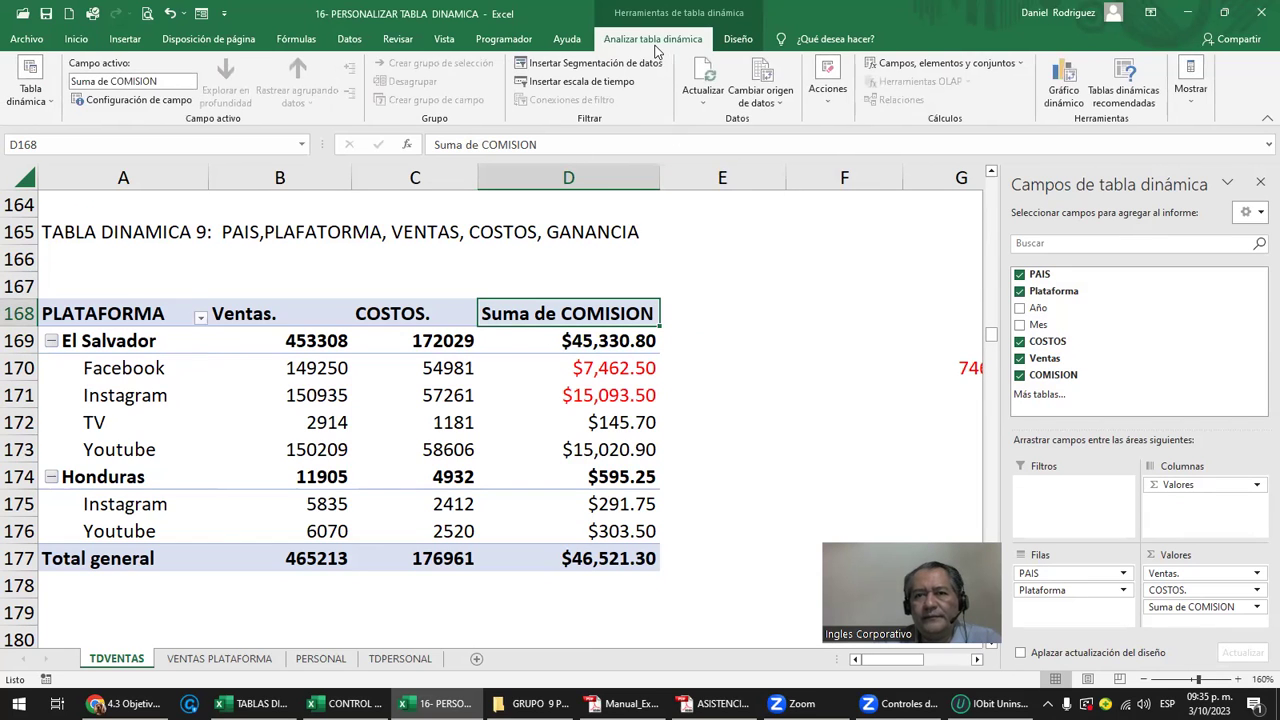
left_click(1008, 66)
left_click(929, 78)
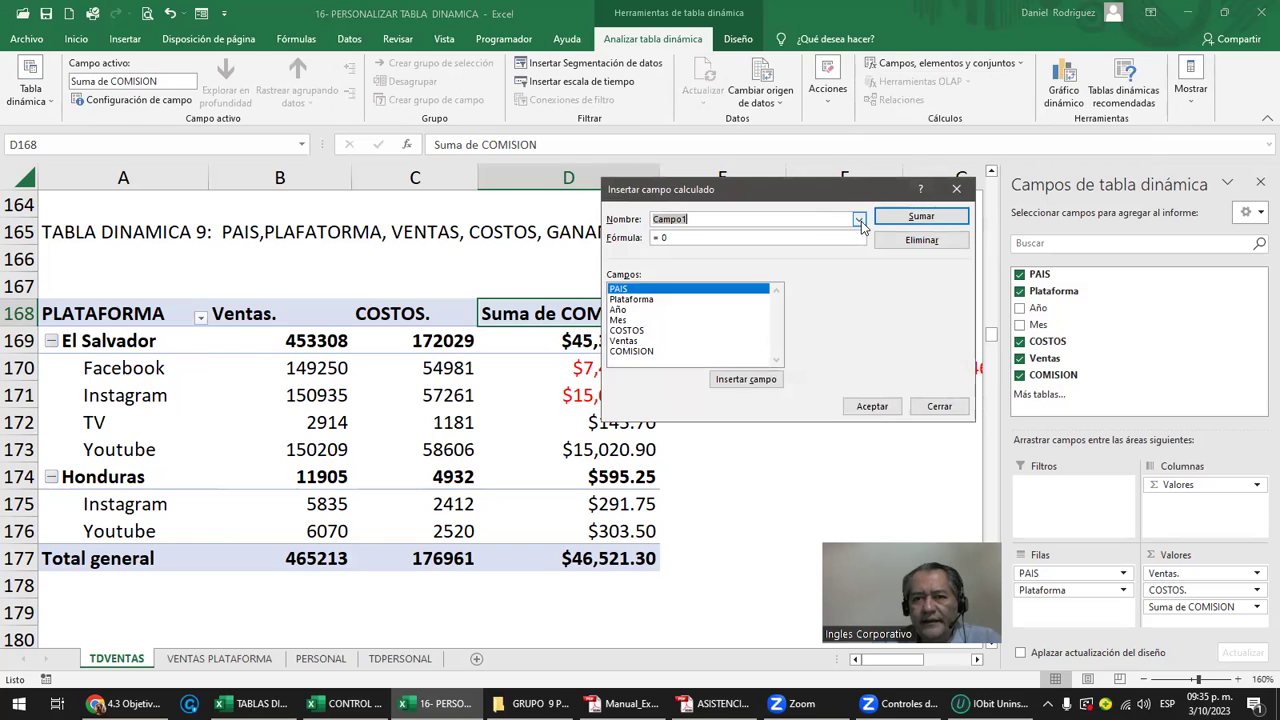
left_click(858, 220)
left_click(697, 234)
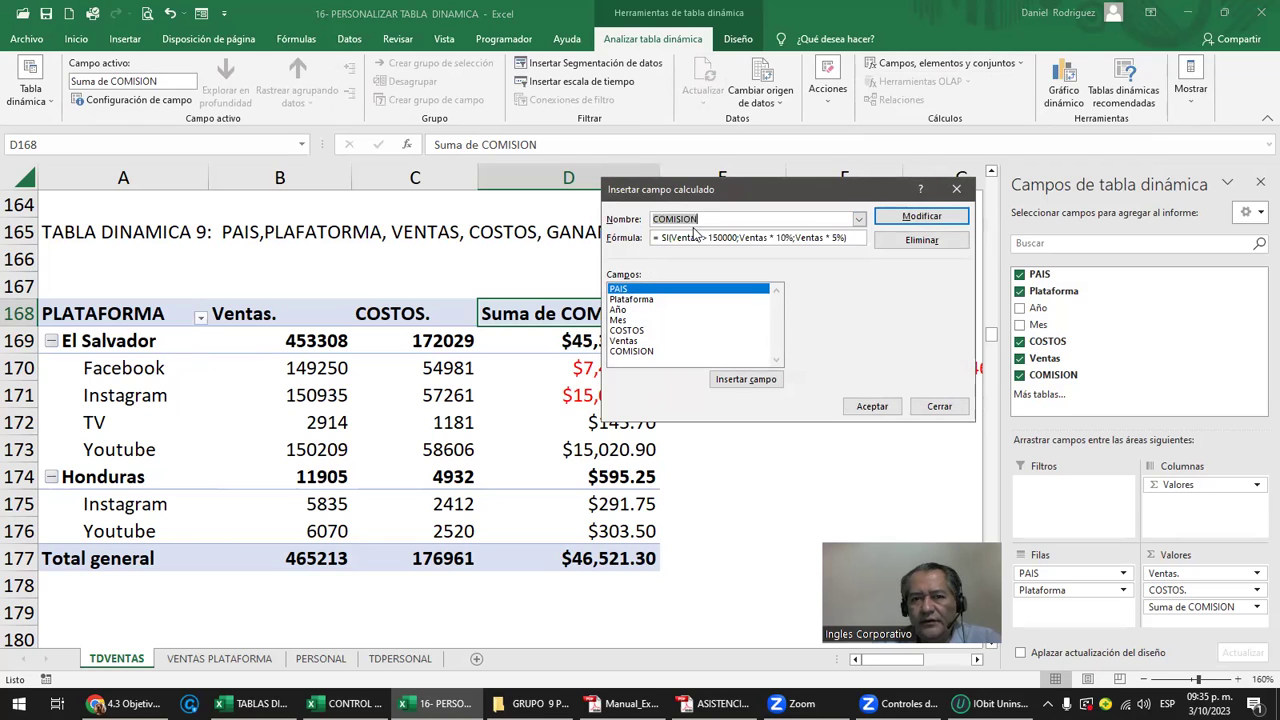
left_click(683, 239)
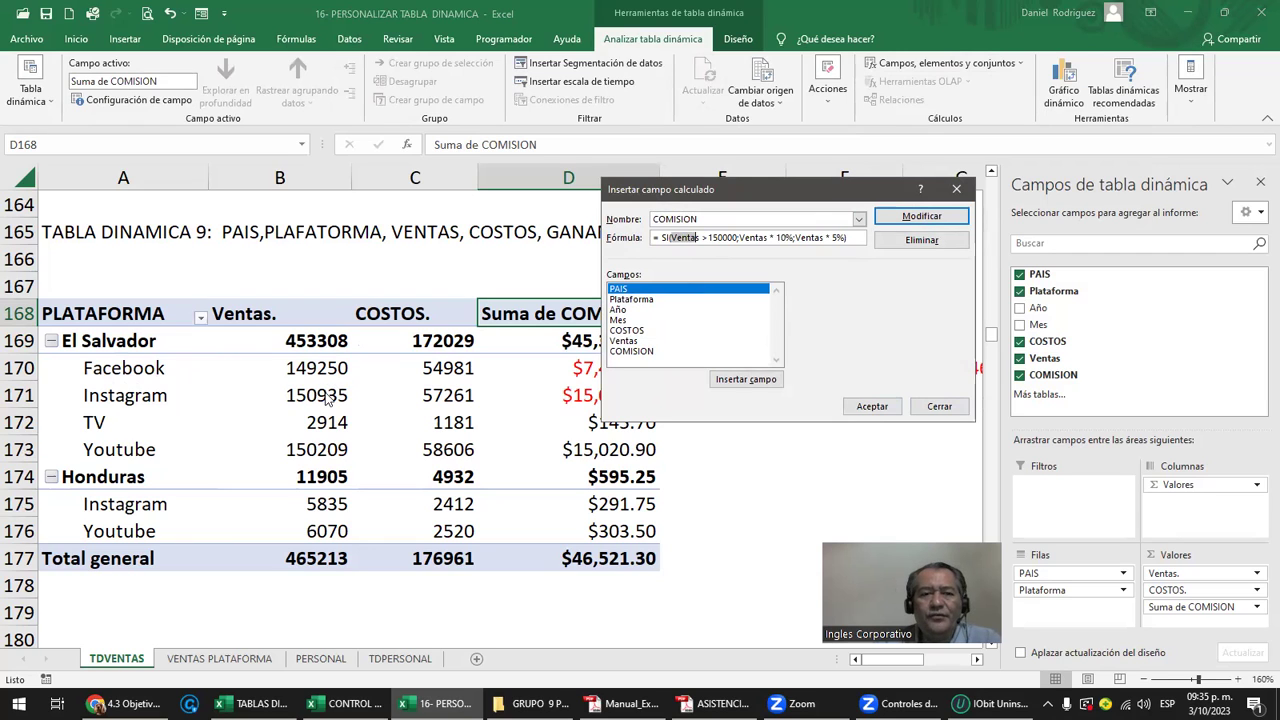
left_click(945, 408)
left_click(770, 393)
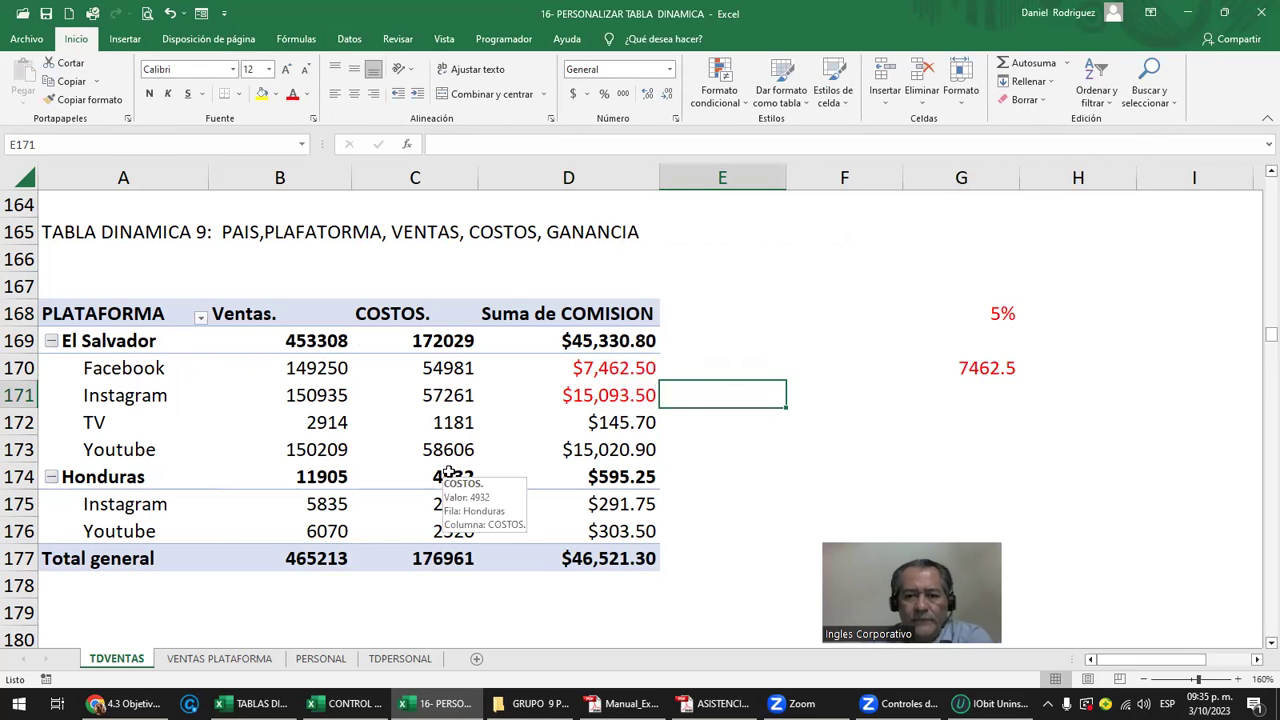
mouse_move(250, 703)
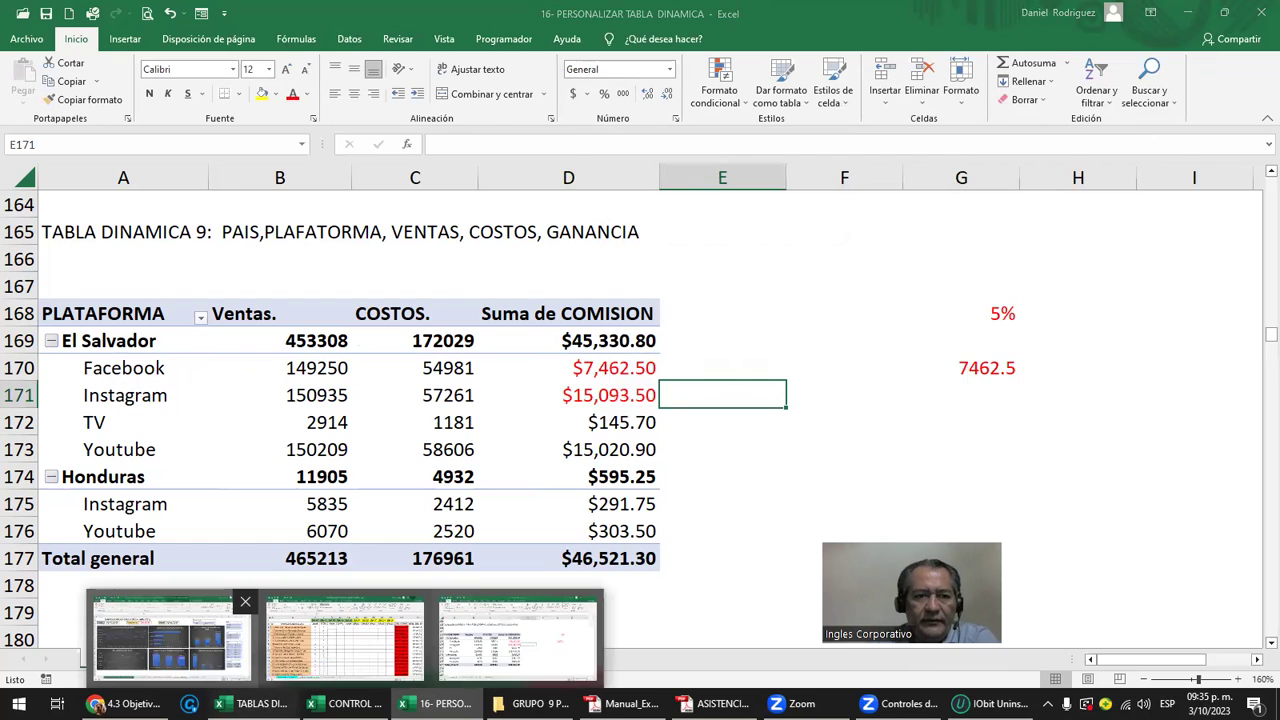
left_click(150, 632)
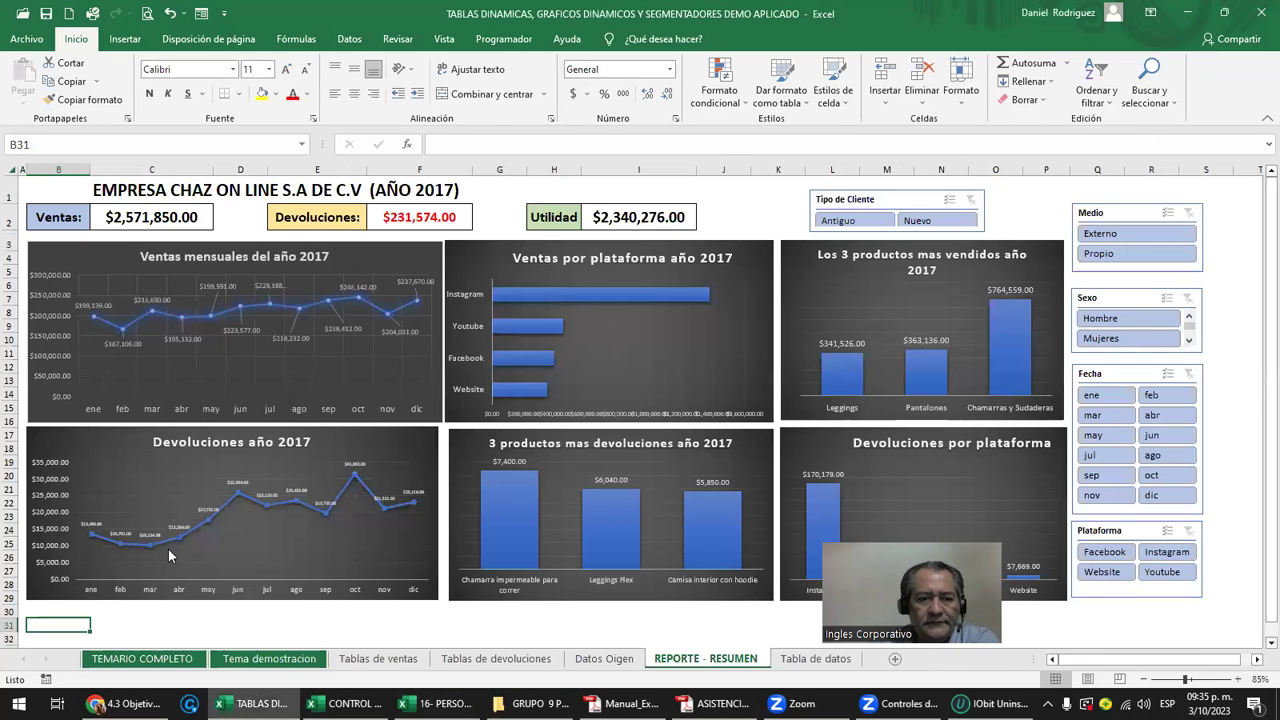
left_click(178, 659)
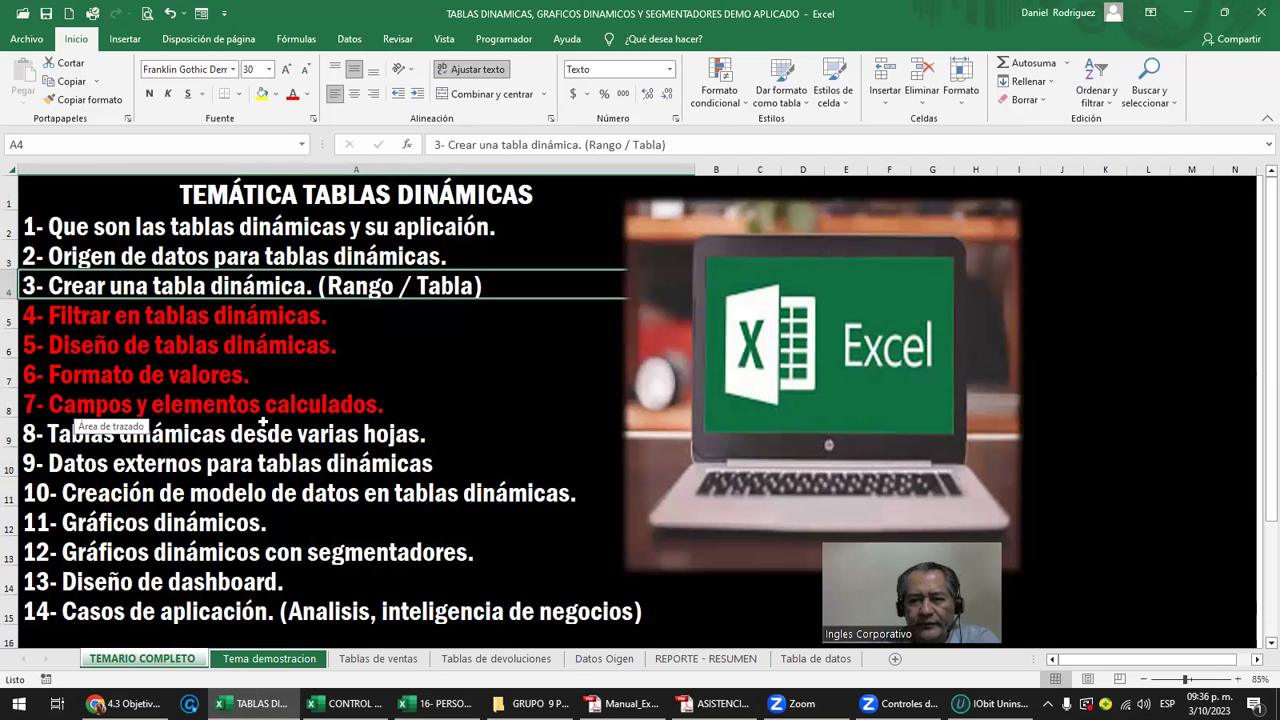
left_click(1171, 20)
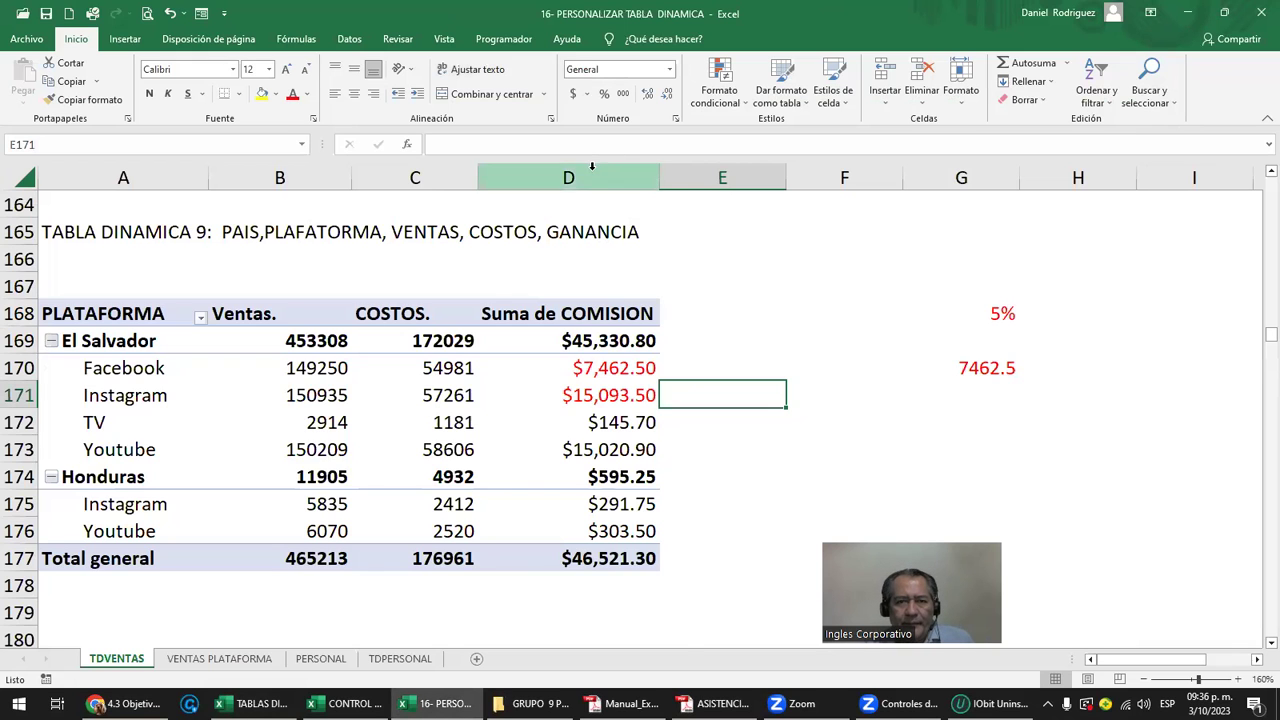
Start a ledger at I169 with a RUBRO heading and CAJA and INVENTAR labels below it.
left_click(592, 166)
left_click(998, 411)
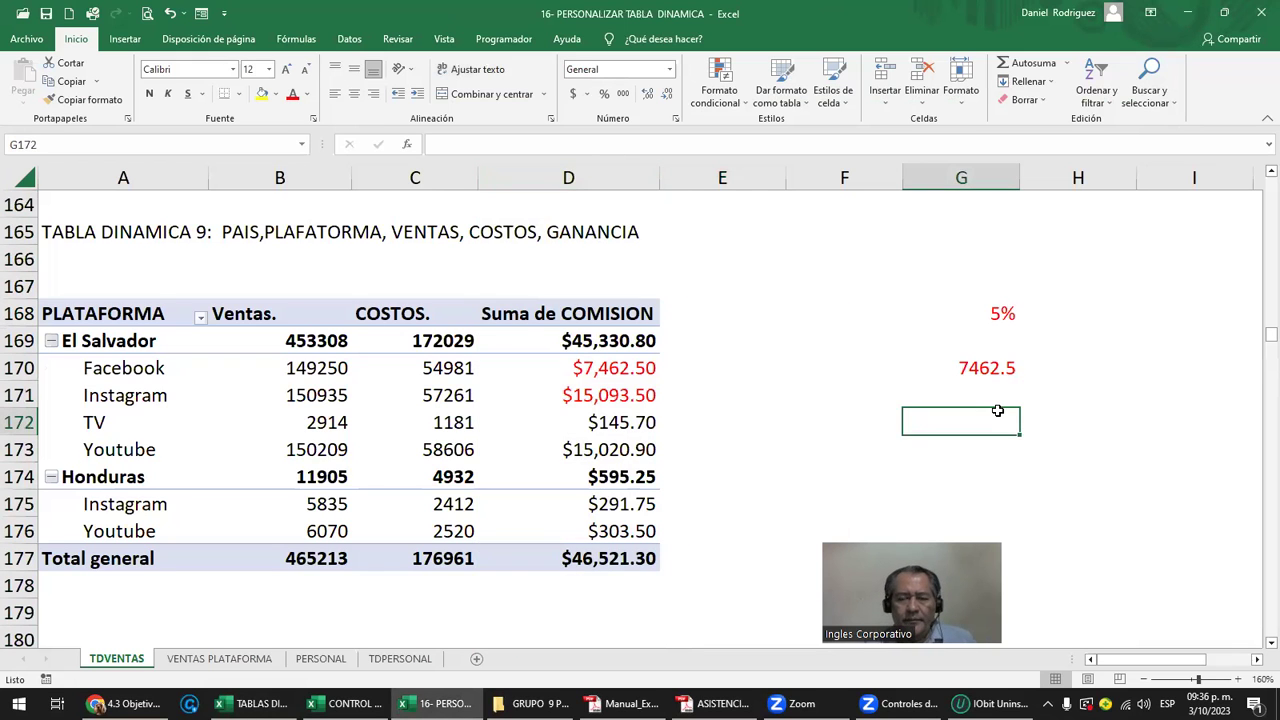
key("Right")
key("Right")
key("Right")
key("Right")
key("Right")
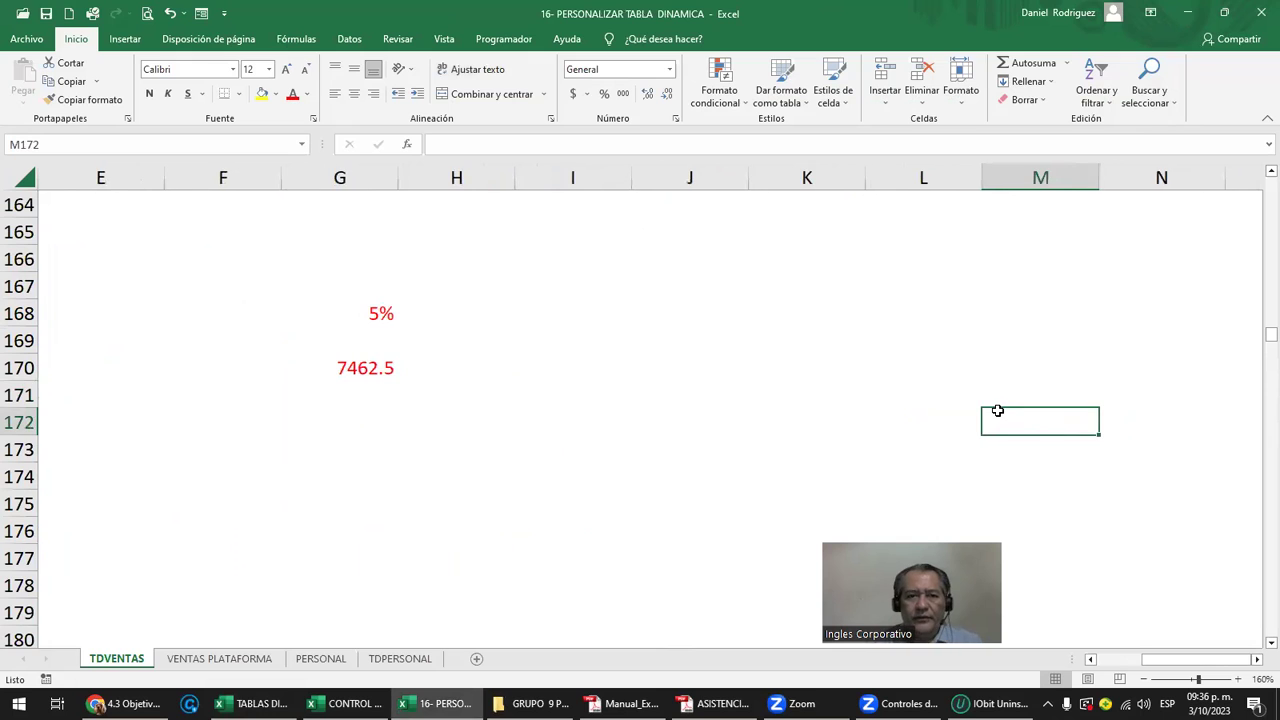
left_click(622, 334)
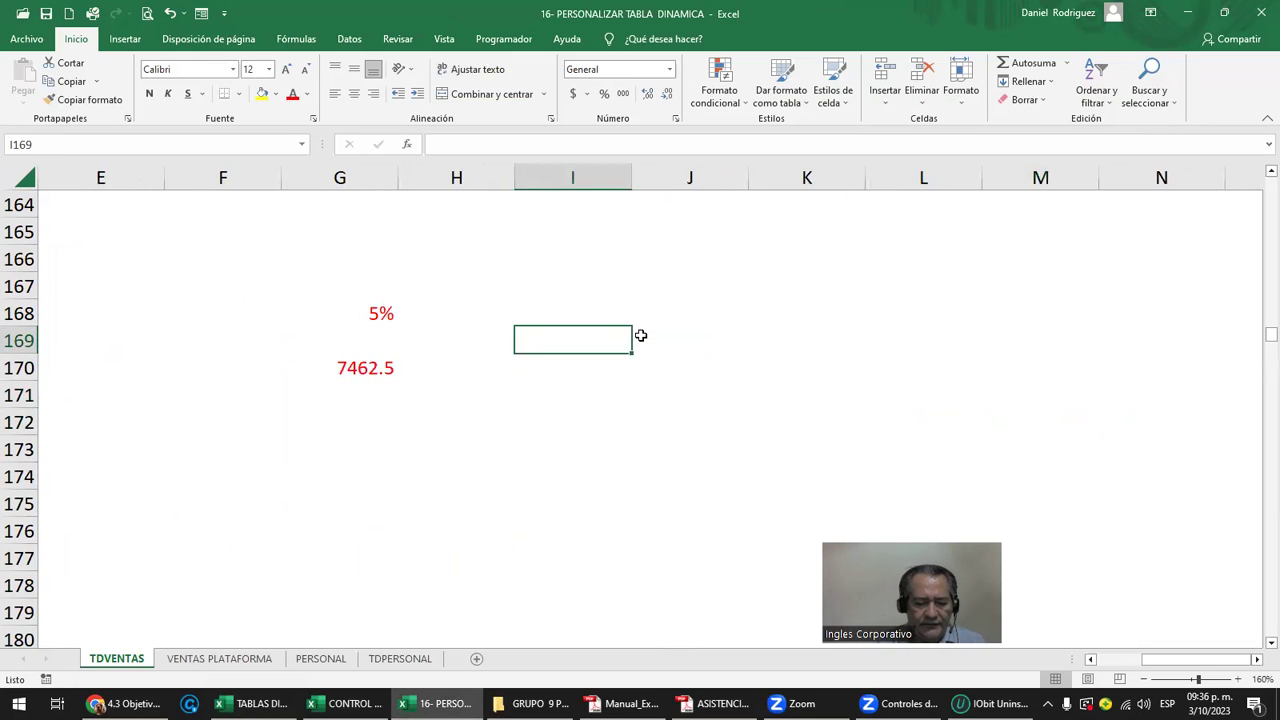
type("RUBRO")
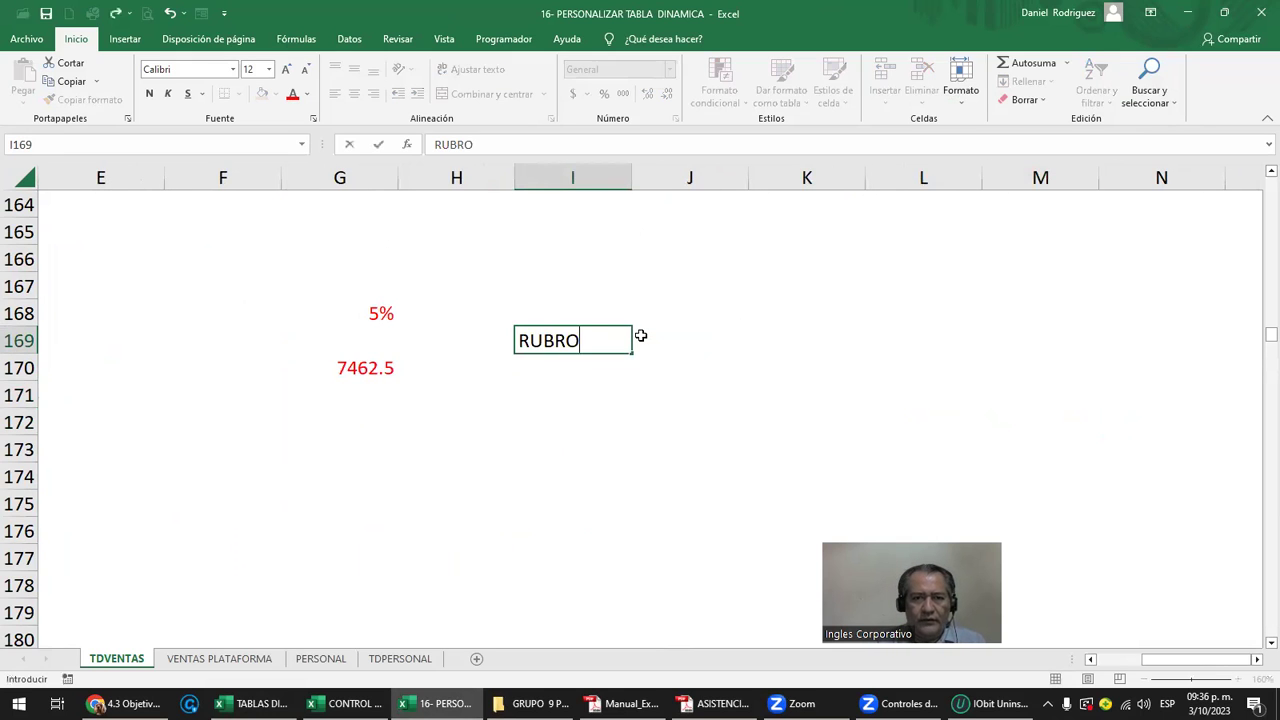
key("Return")
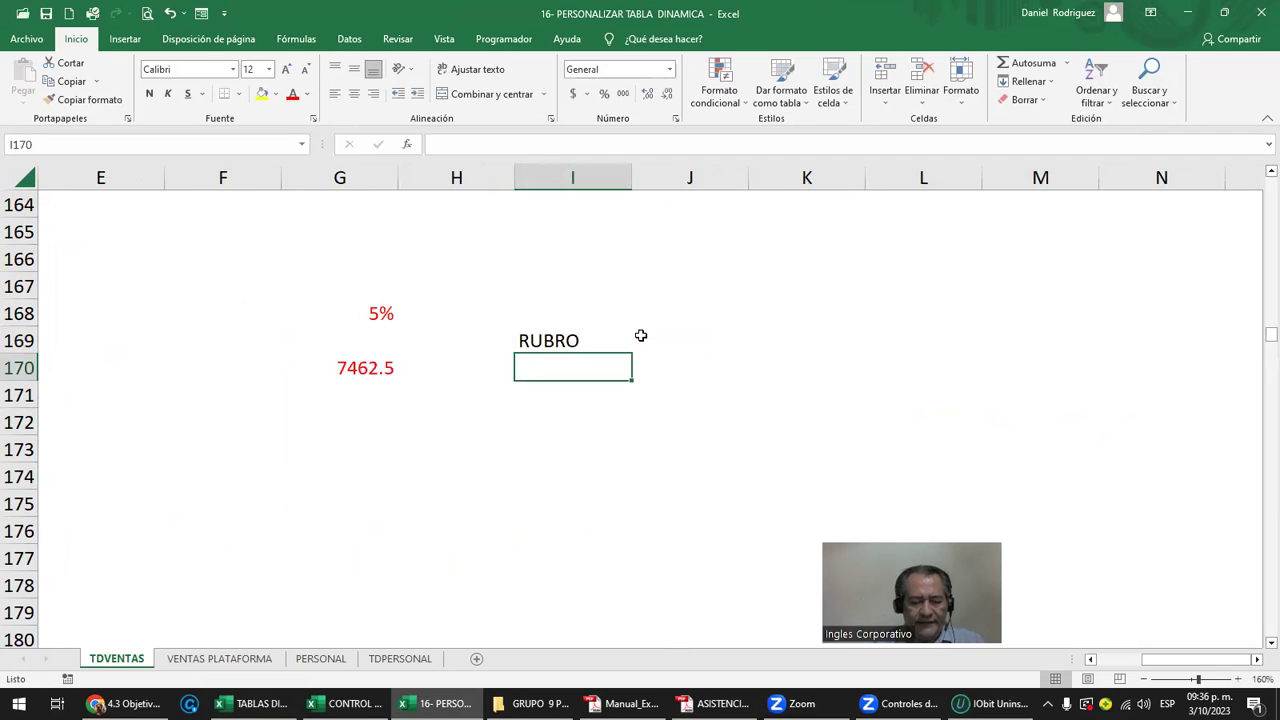
type("CAJA")
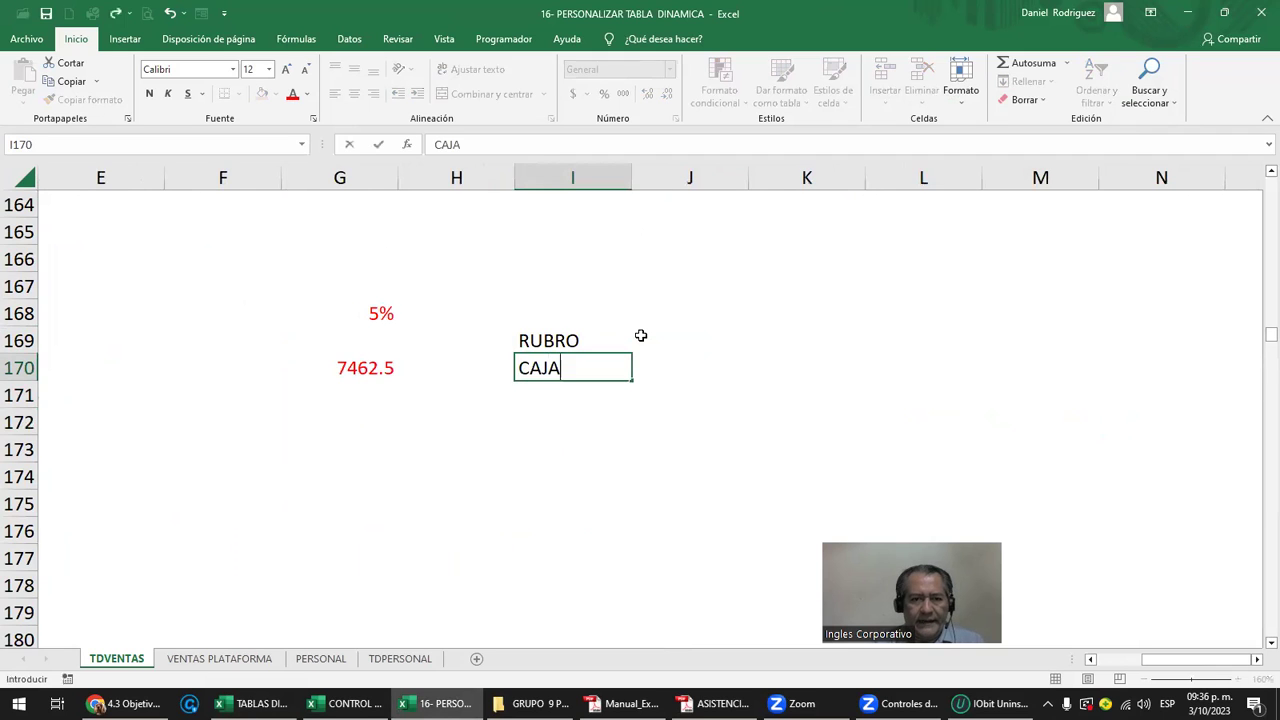
key("Return")
key("Return")
key("Return")
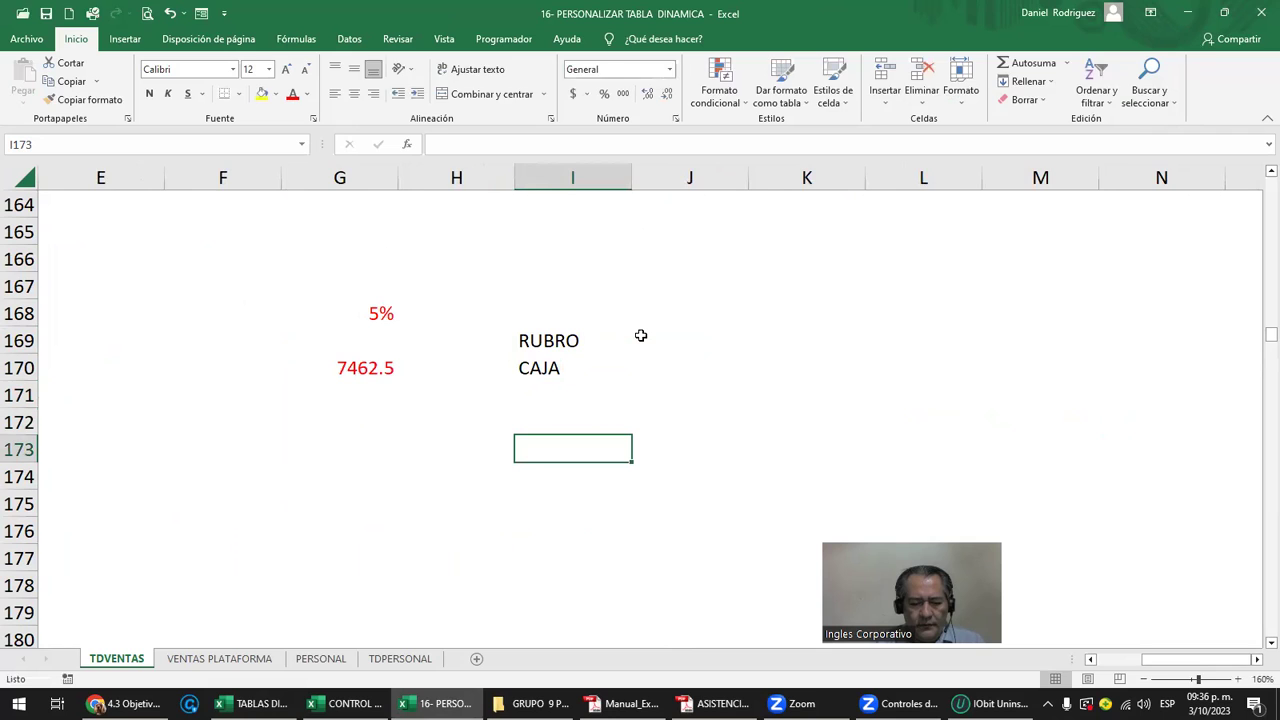
type("INVENTARI")
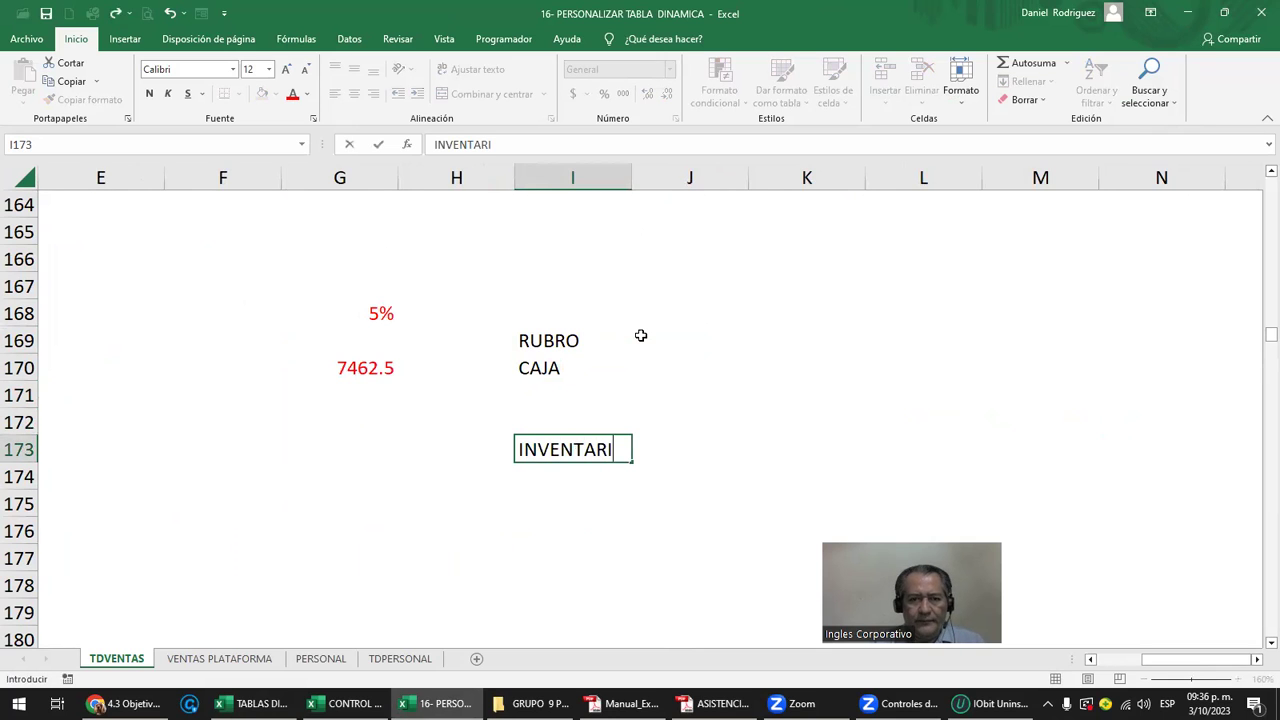
key("Return")
Add DEBE and HABER headings beside the CAJA label.
key("Up")
key("Up")
key("Up")
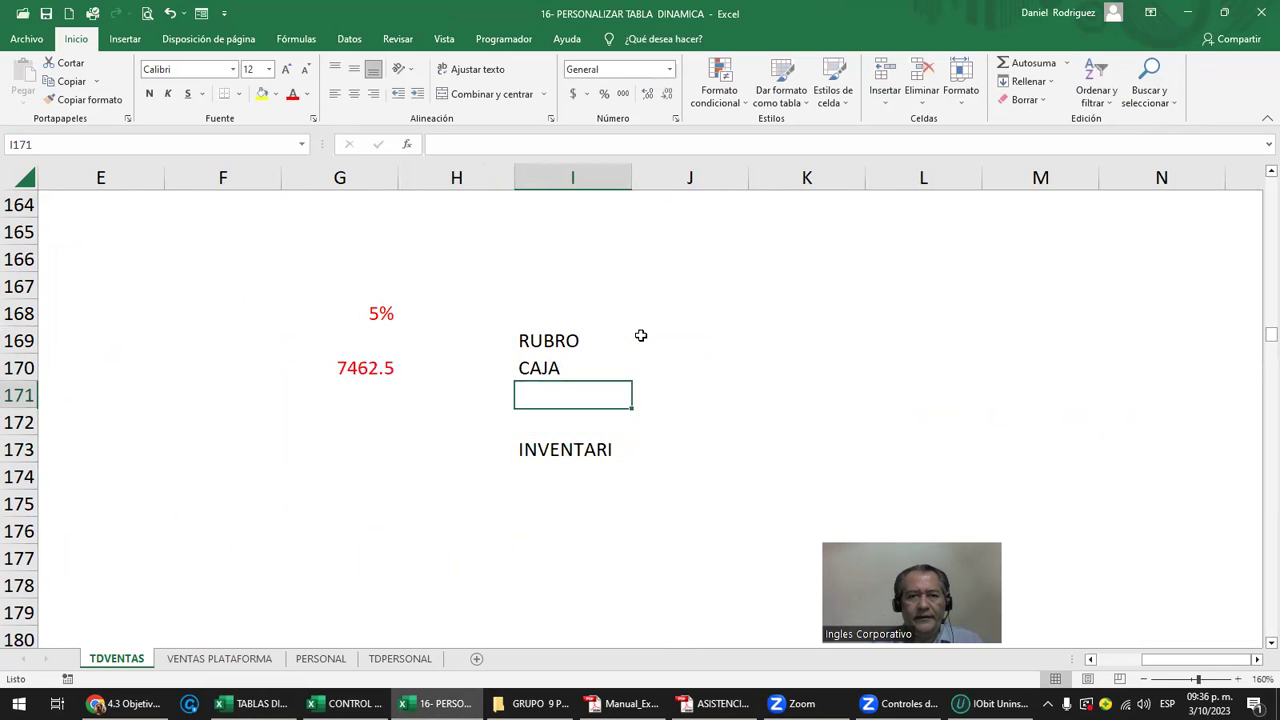
key("Up")
key("Right")
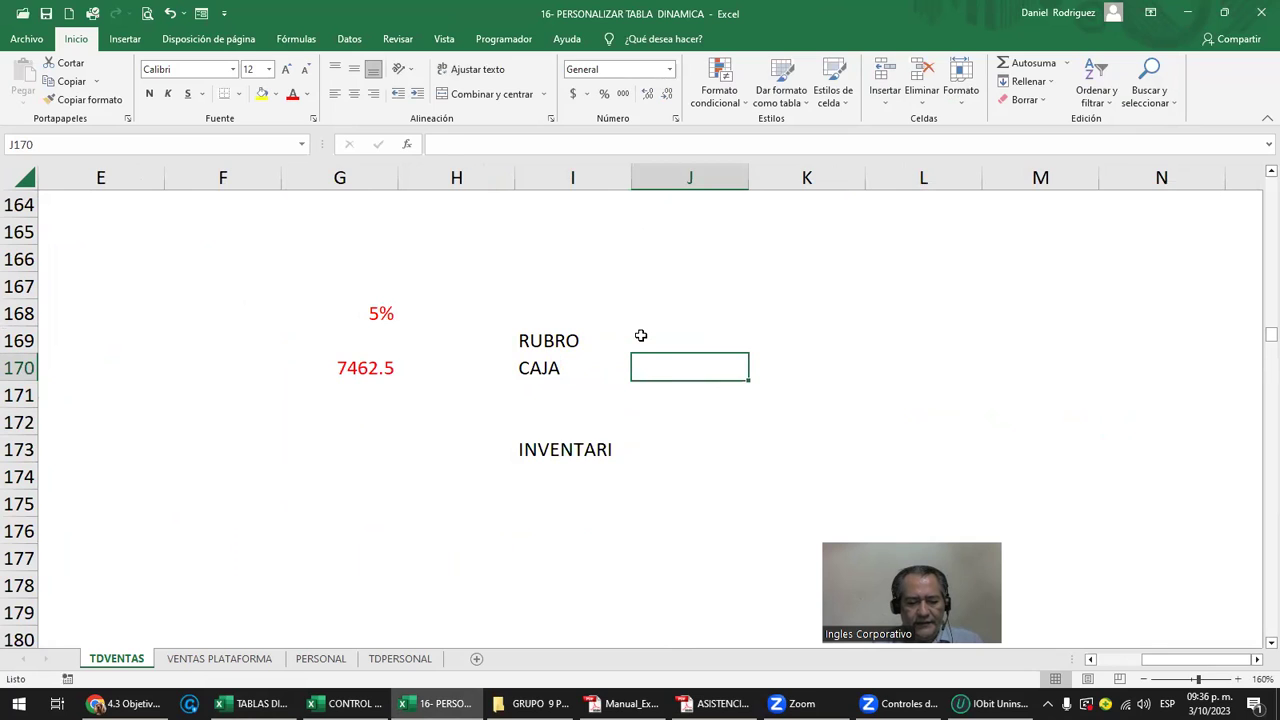
type("DEBE")
key("Tab")
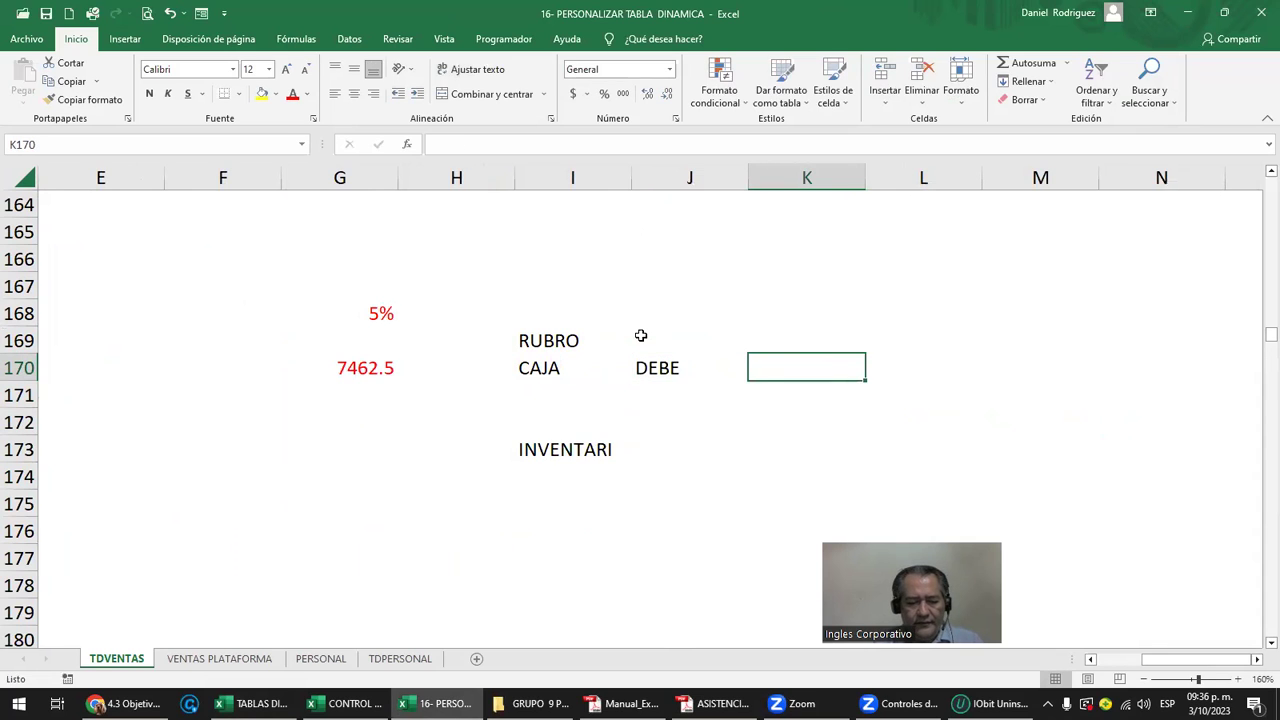
type("HABER")
key("Return")
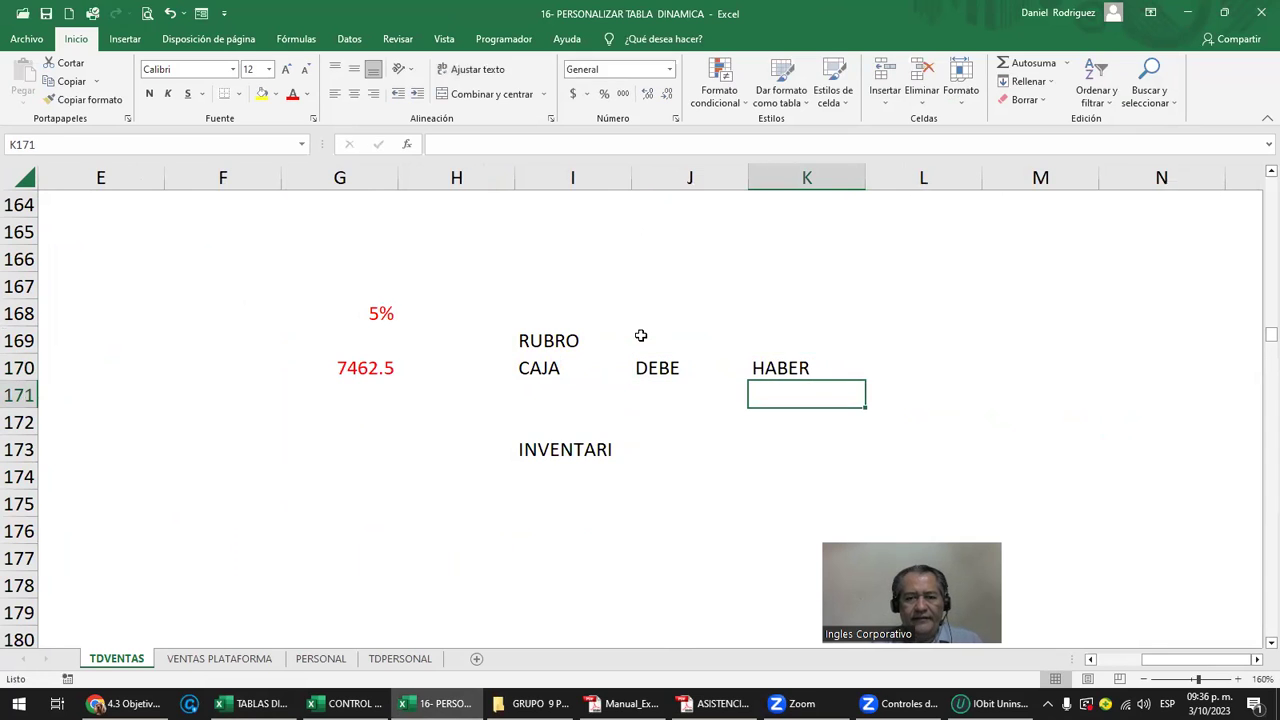
Correct the label to INVENTARIO and widen column I so it fits.
key("Down")
key("Down")
key("Left")
key("Left")
key("F2")
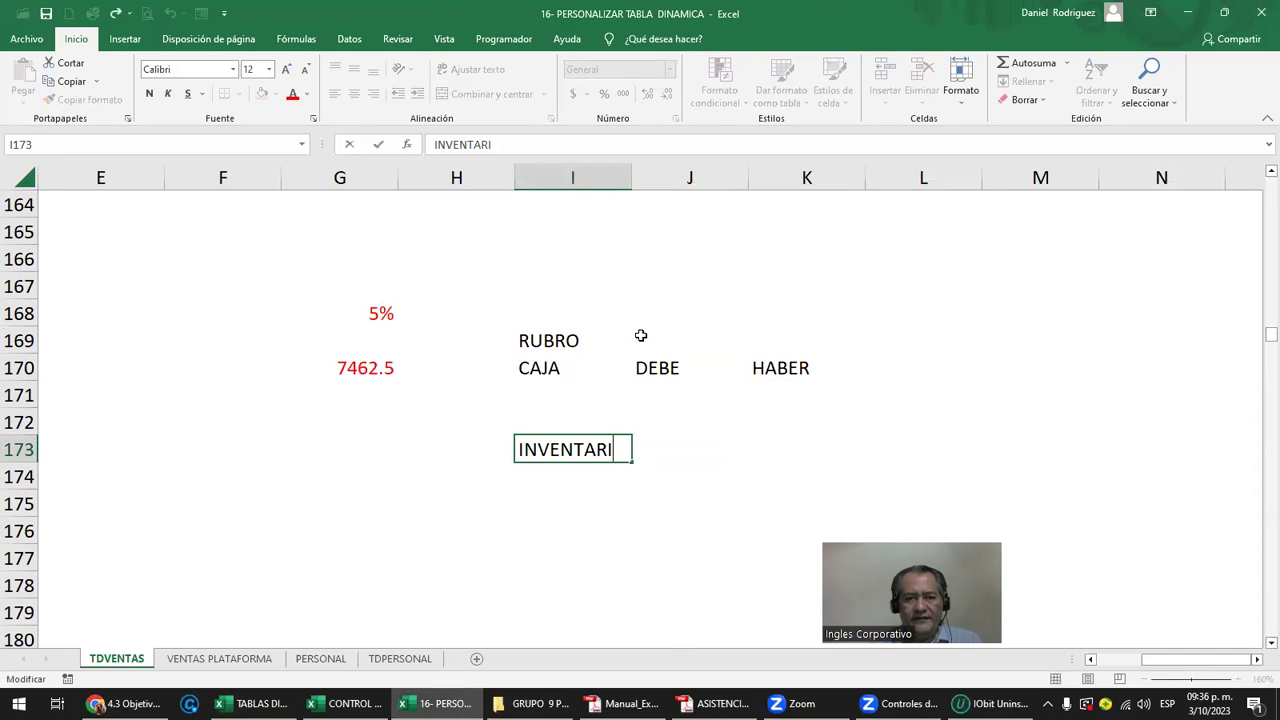
type("O")
key("Return")
key("Up")
key("Right")
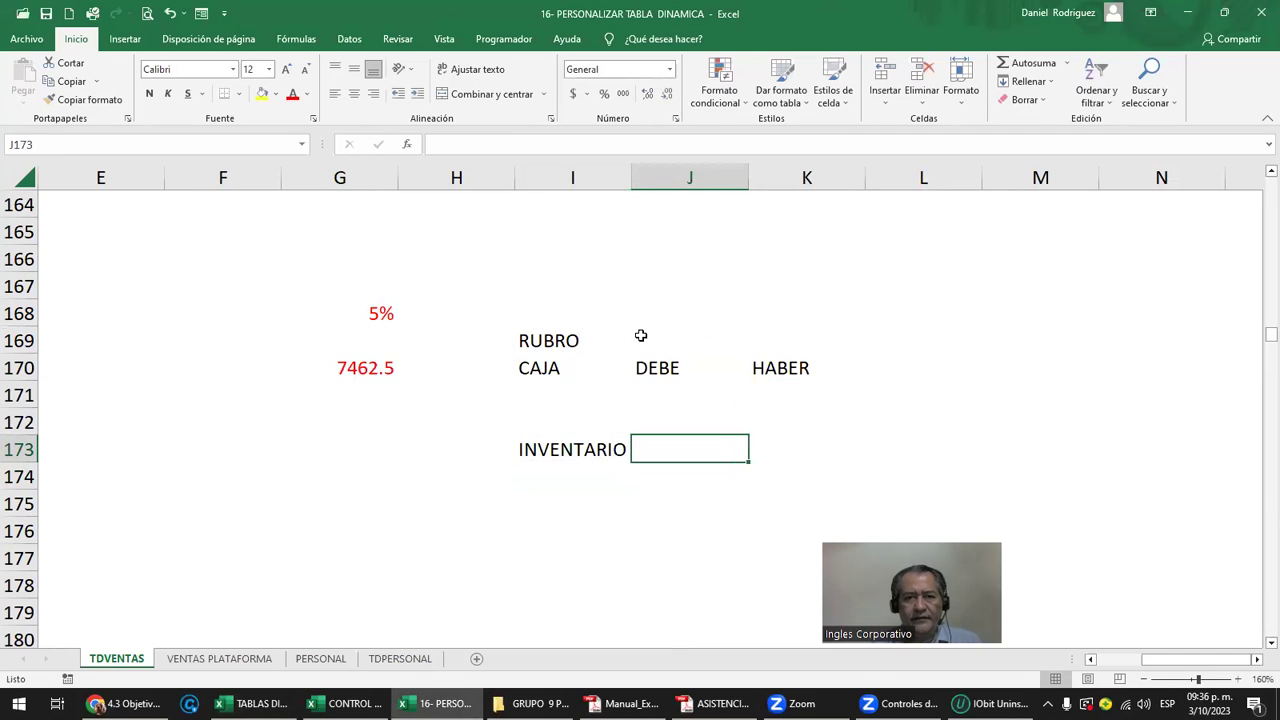
left_click_drag(631, 177, 659, 177)
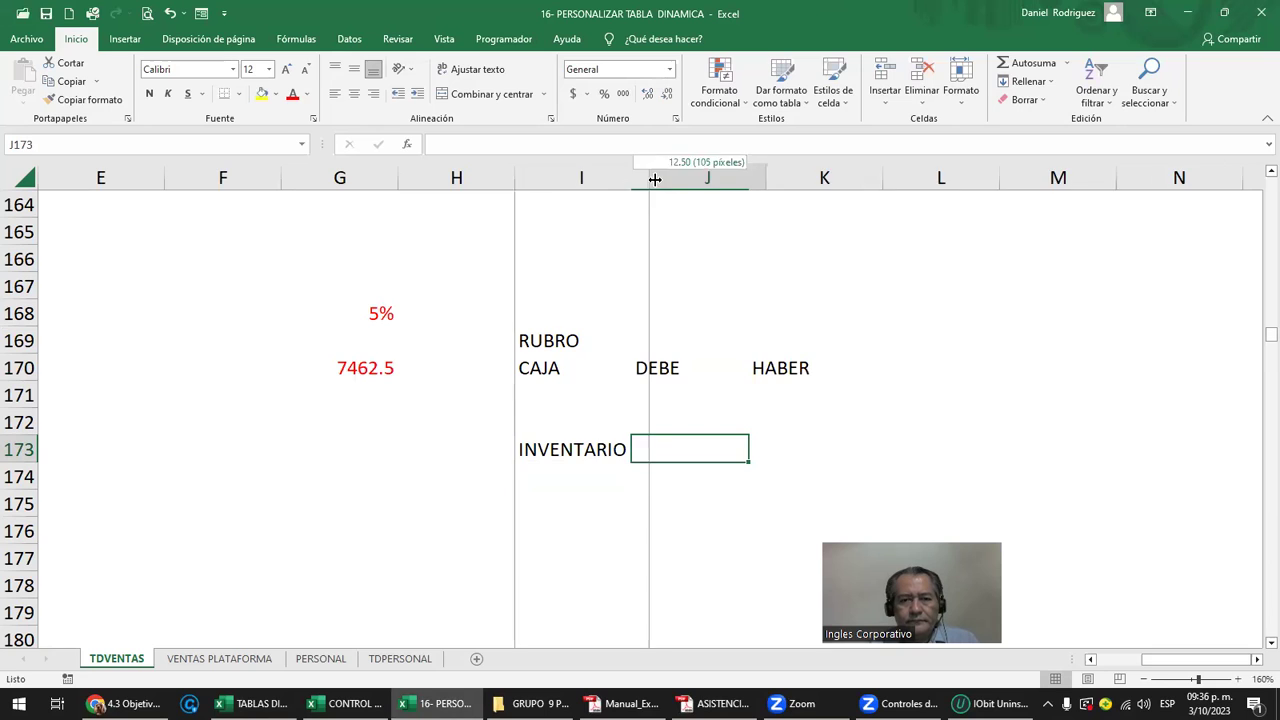
Add DEBE and HABER headings in J173 and K173 for INVENTARIO.
type("DEBE")
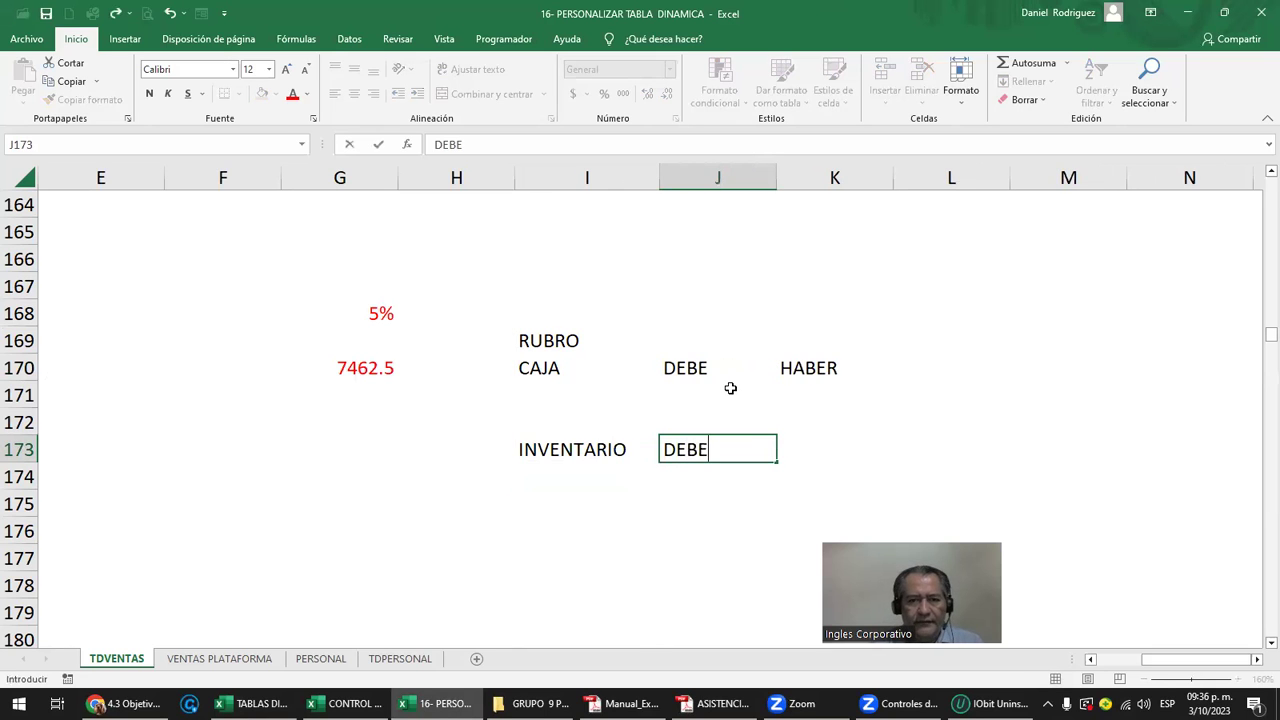
key("Tab")
type("HABER")
key("Return")
Enter the CAJA amounts: 10 in J171 and 5 in K171.
key("Up")
key("Up")
key("Up")
key("Left")
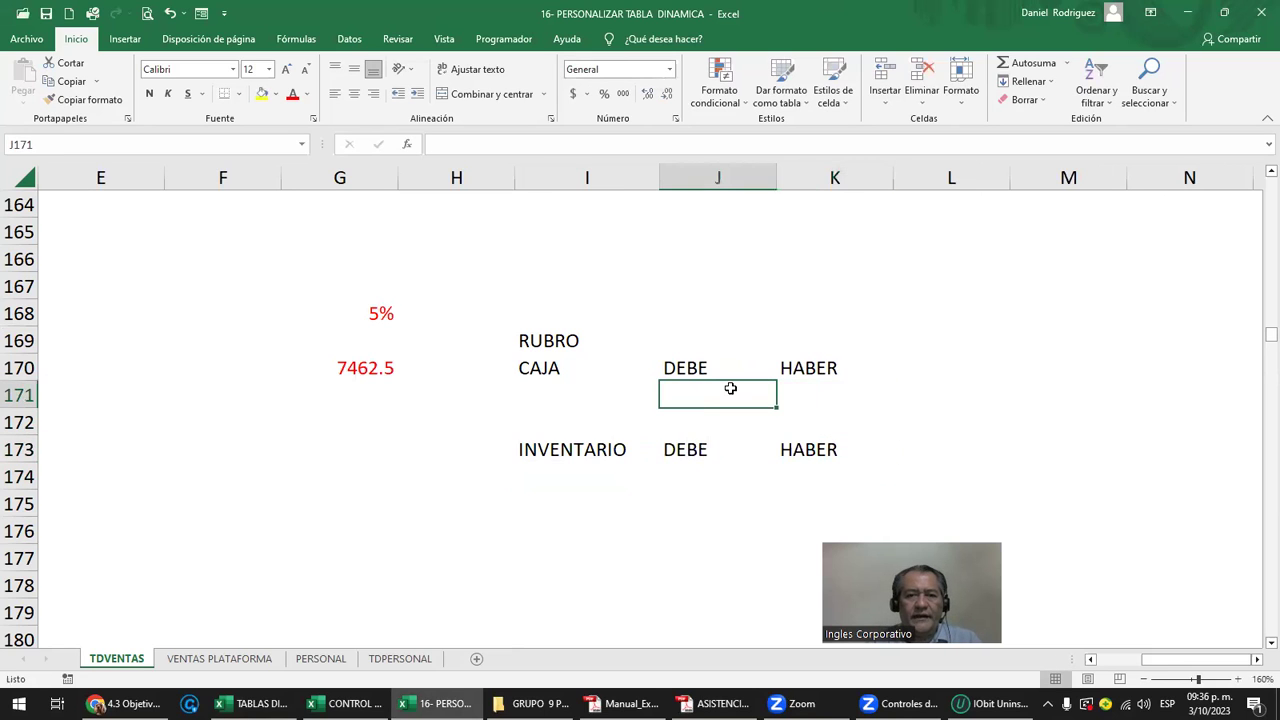
type("10")
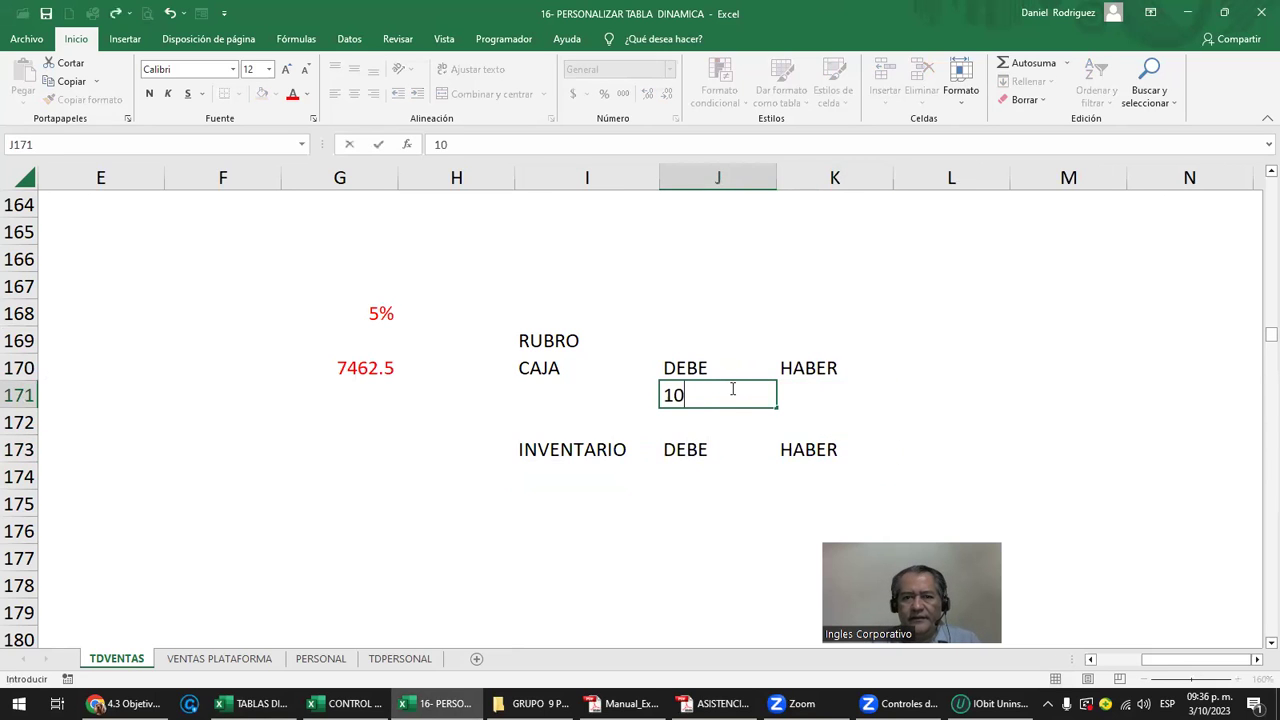
key("Tab")
type("5")
key("Tab")
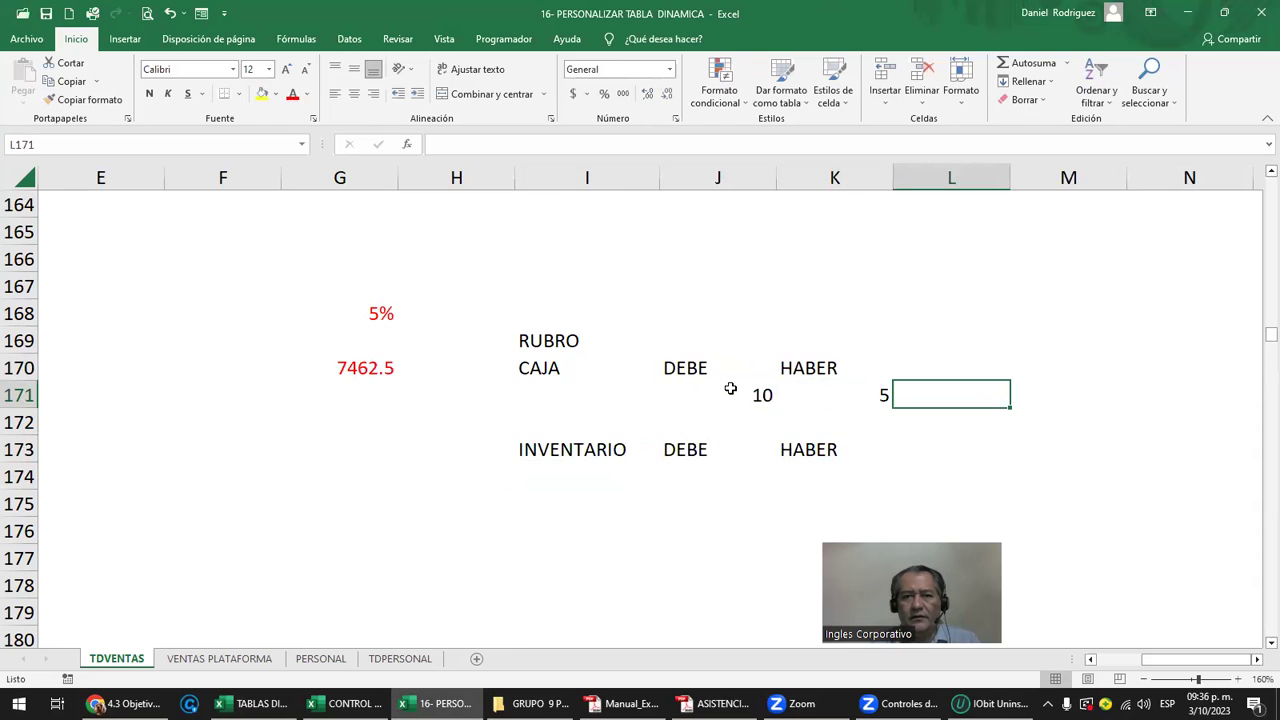
Centre the ledger cells and enter INVENTARIO amounts 25 and 10 in J174:K174.
left_click_drag(670, 364, 903, 489)
left_click(354, 93)
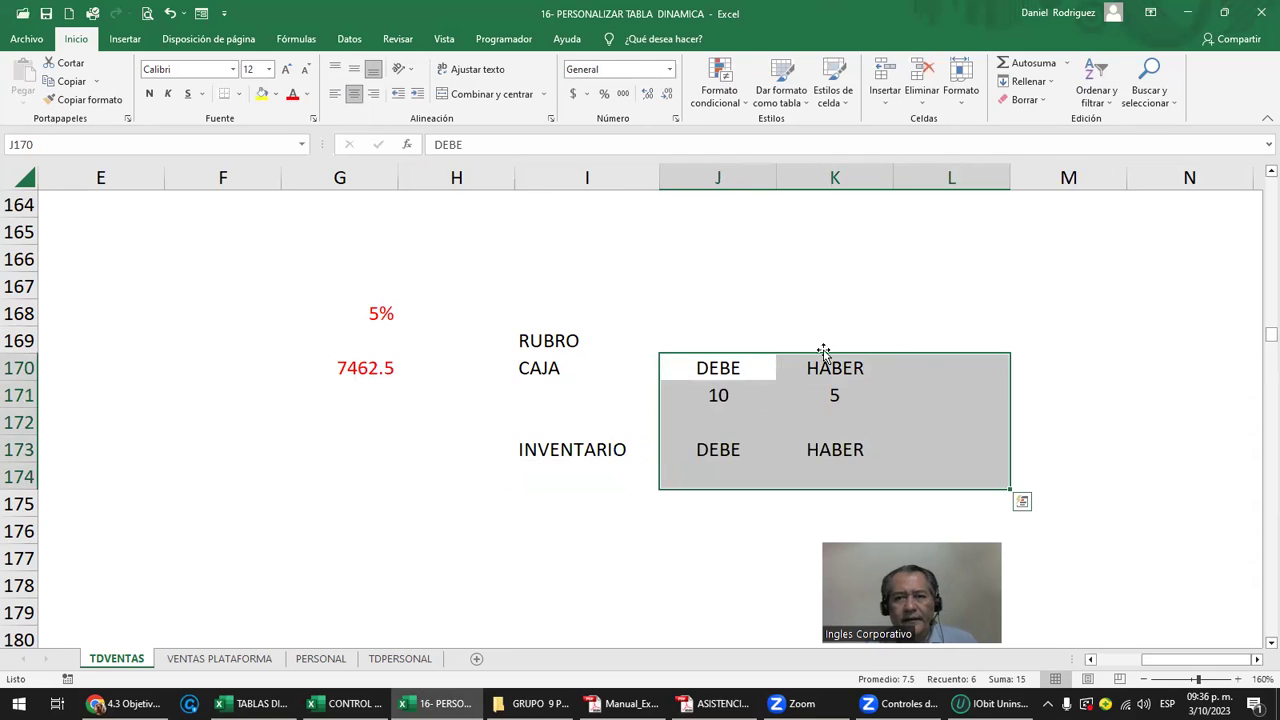
left_click(923, 372)
left_click(719, 478)
type("25")
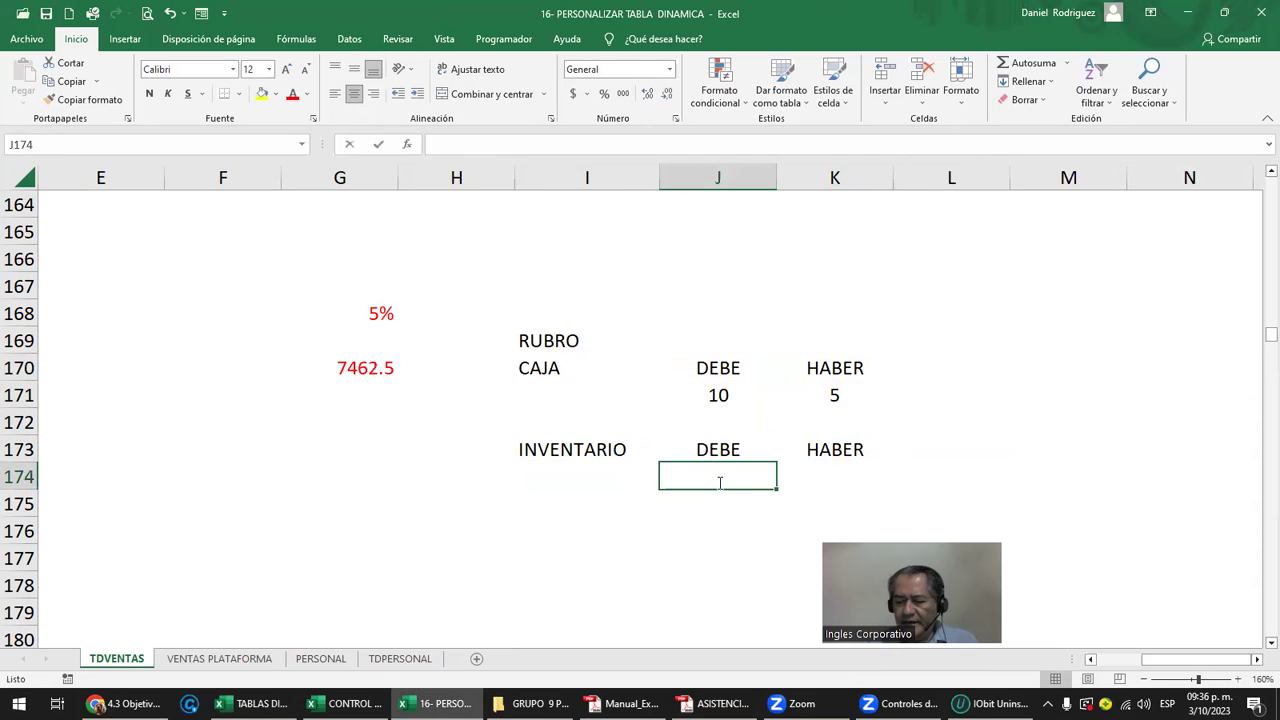
key("Tab")
type("10")
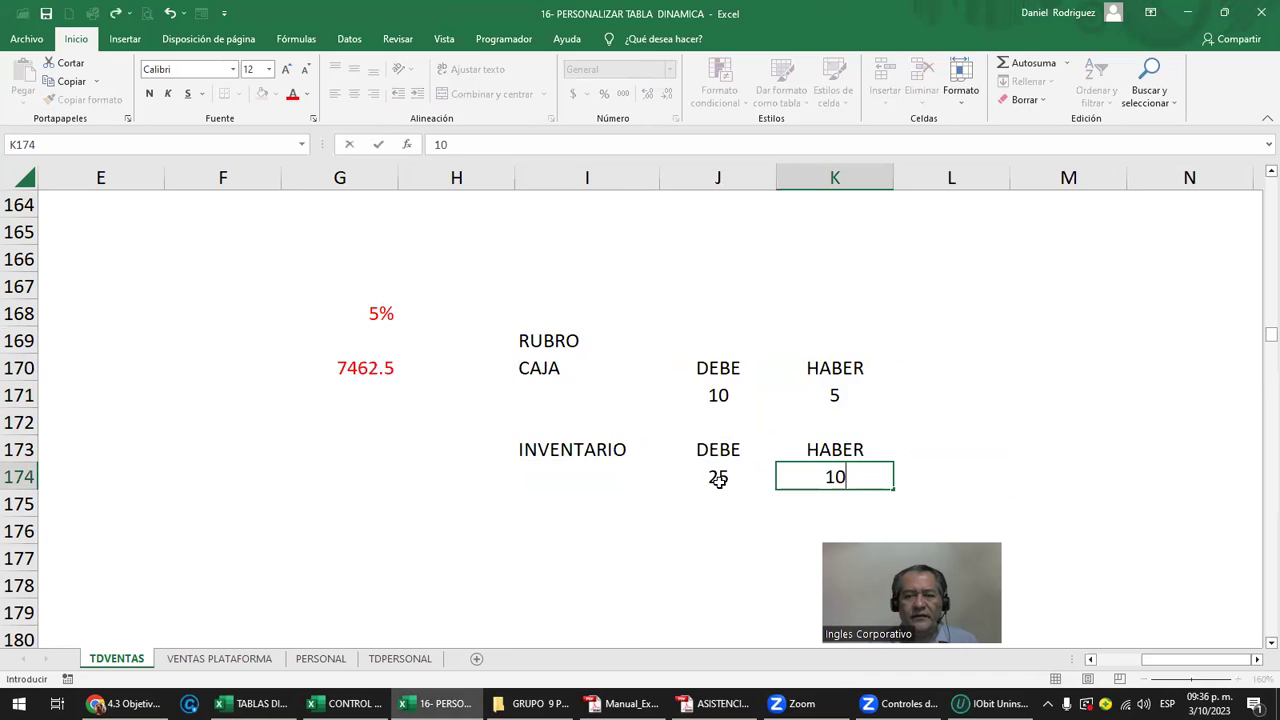
key("Return")
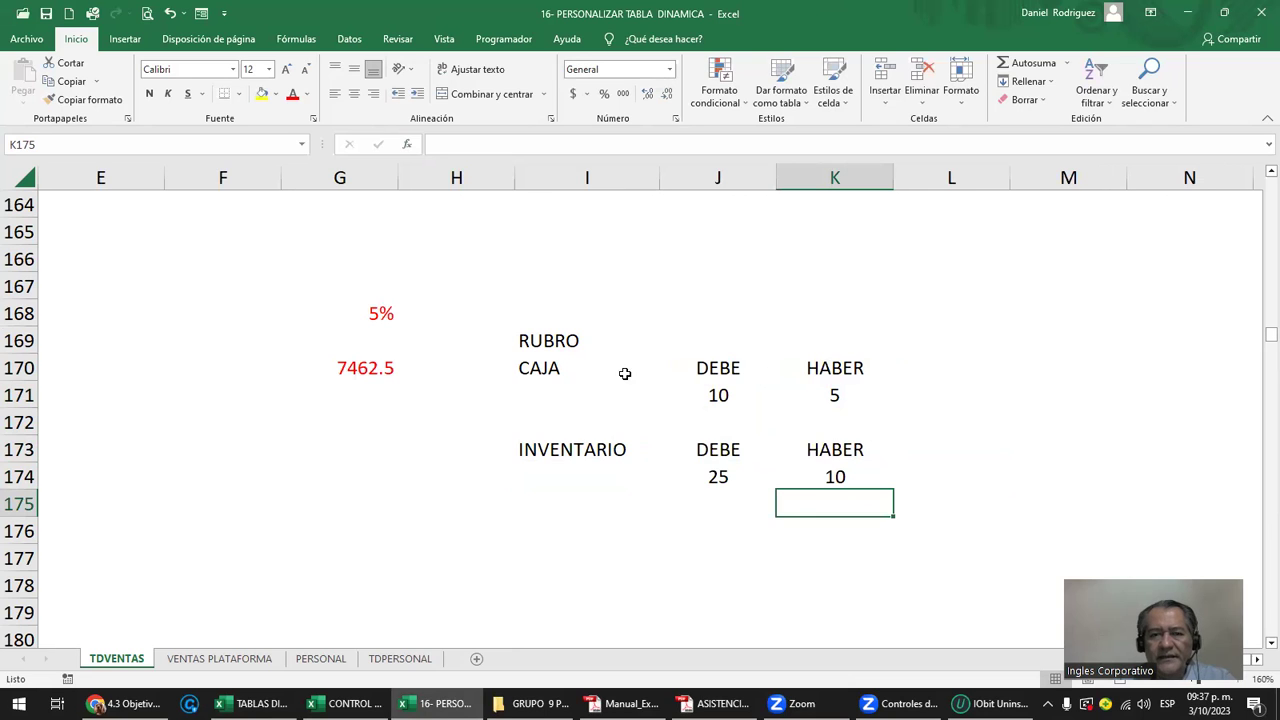
Add a SALDO heading in L170 next to the CAJA HABER heading.
left_click(545, 177)
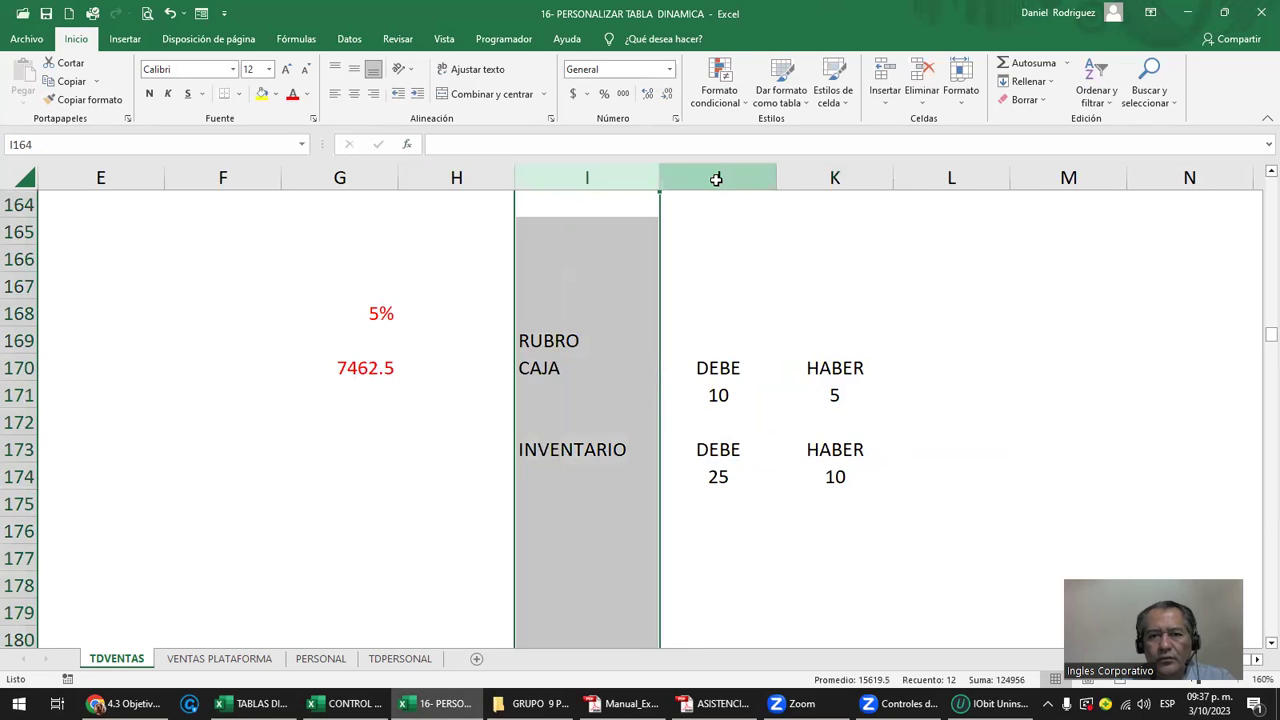
left_click(718, 178)
left_click(835, 178)
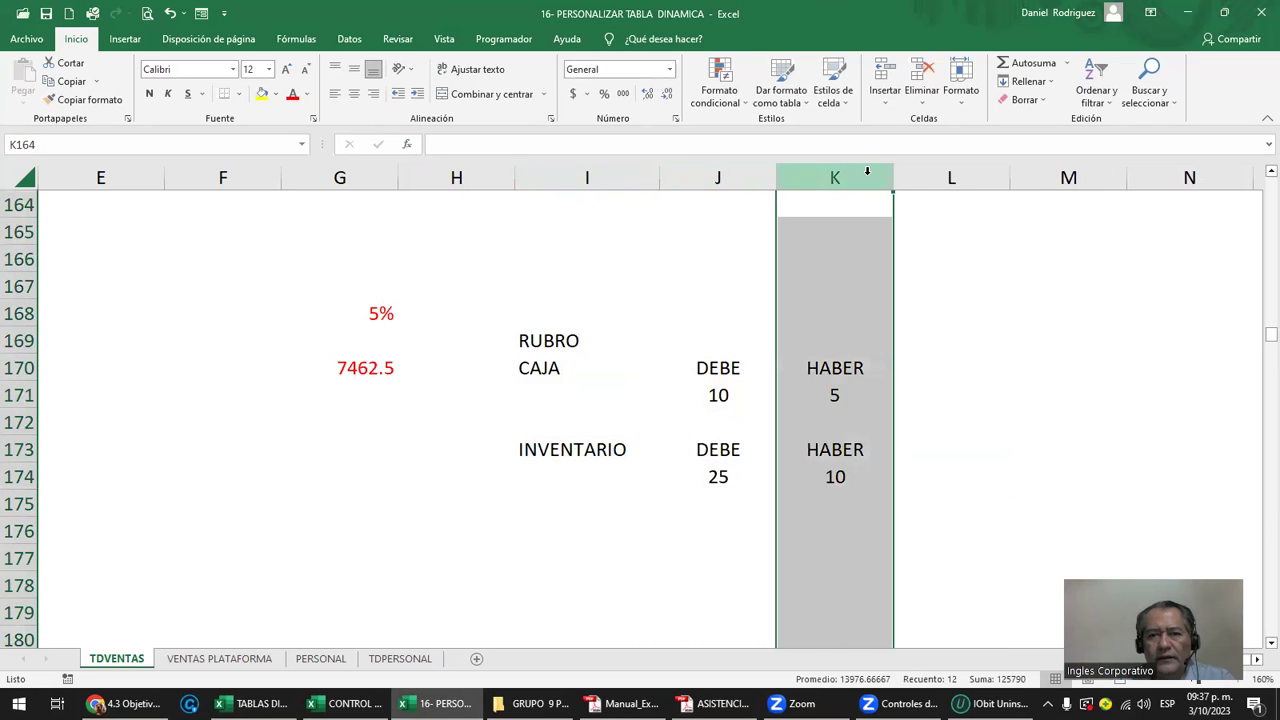
left_click(917, 369)
key("Left")
key("Right")
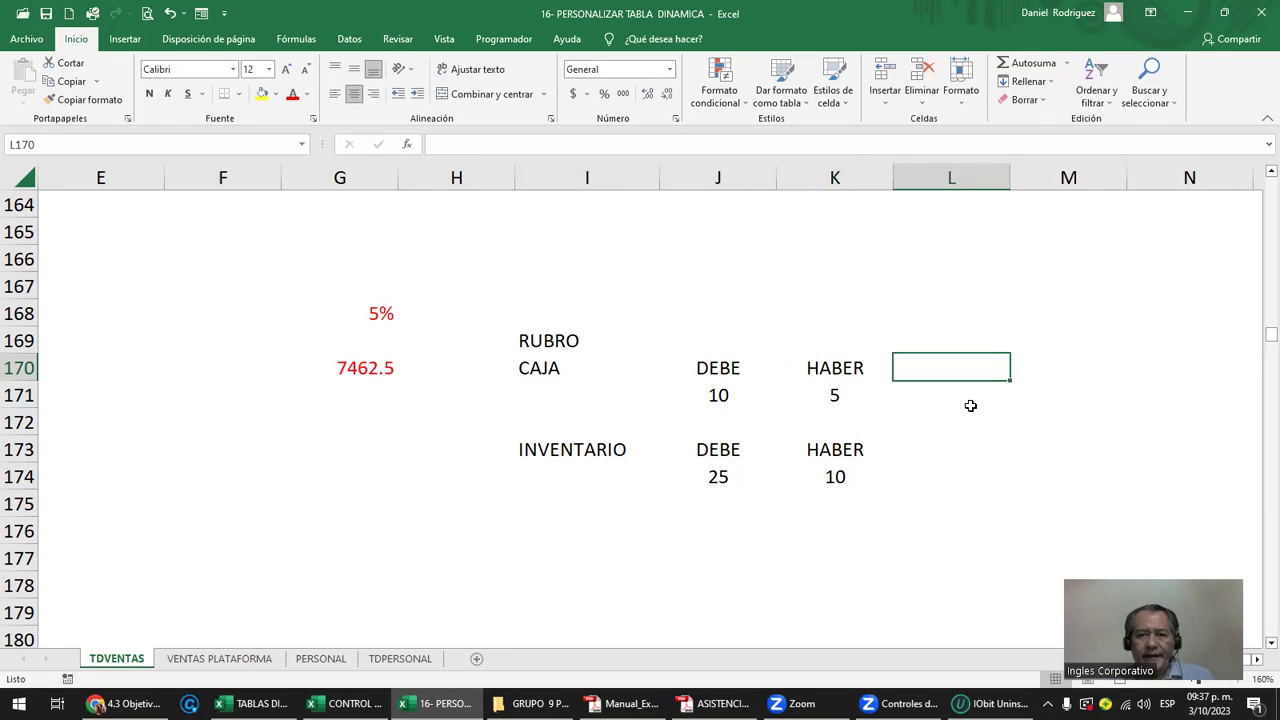
type("SALDO")
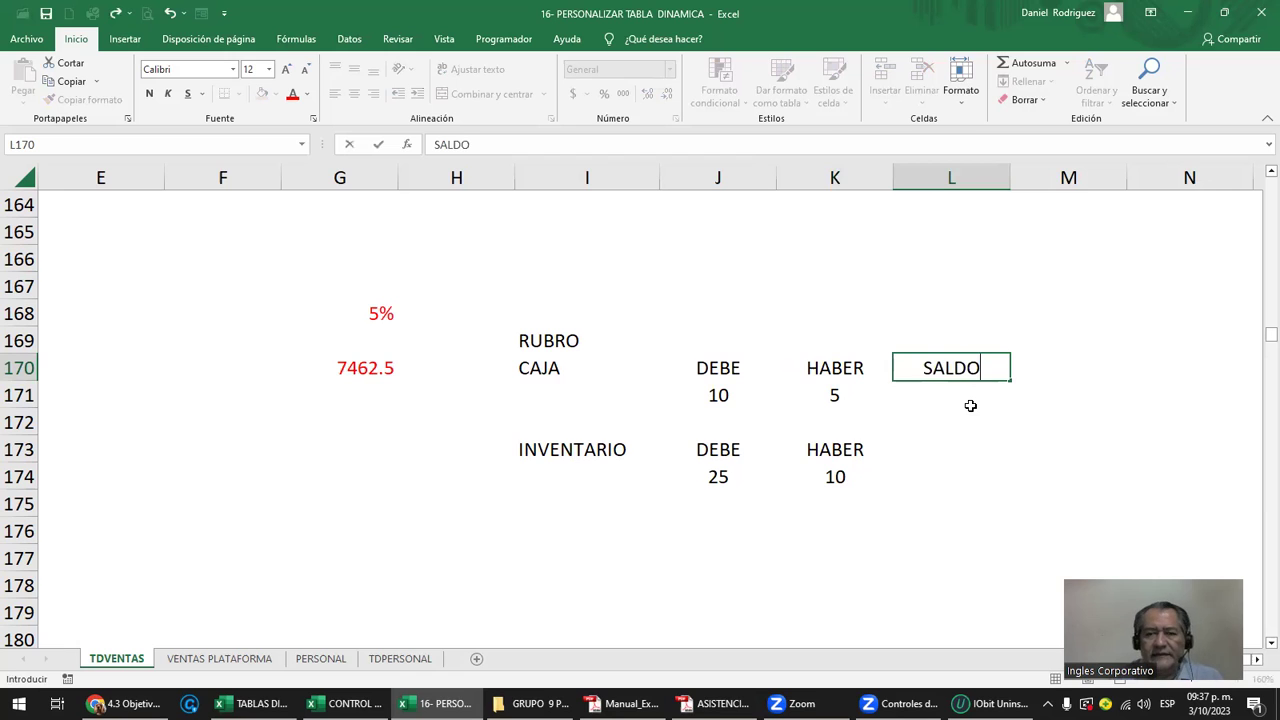
key("Return")
Enter the CAJA balance formula =J171-K171 in L171, giving 5.
type("=")
key("Left")
key("Left")
type("-")
key("Left")
key("Return")
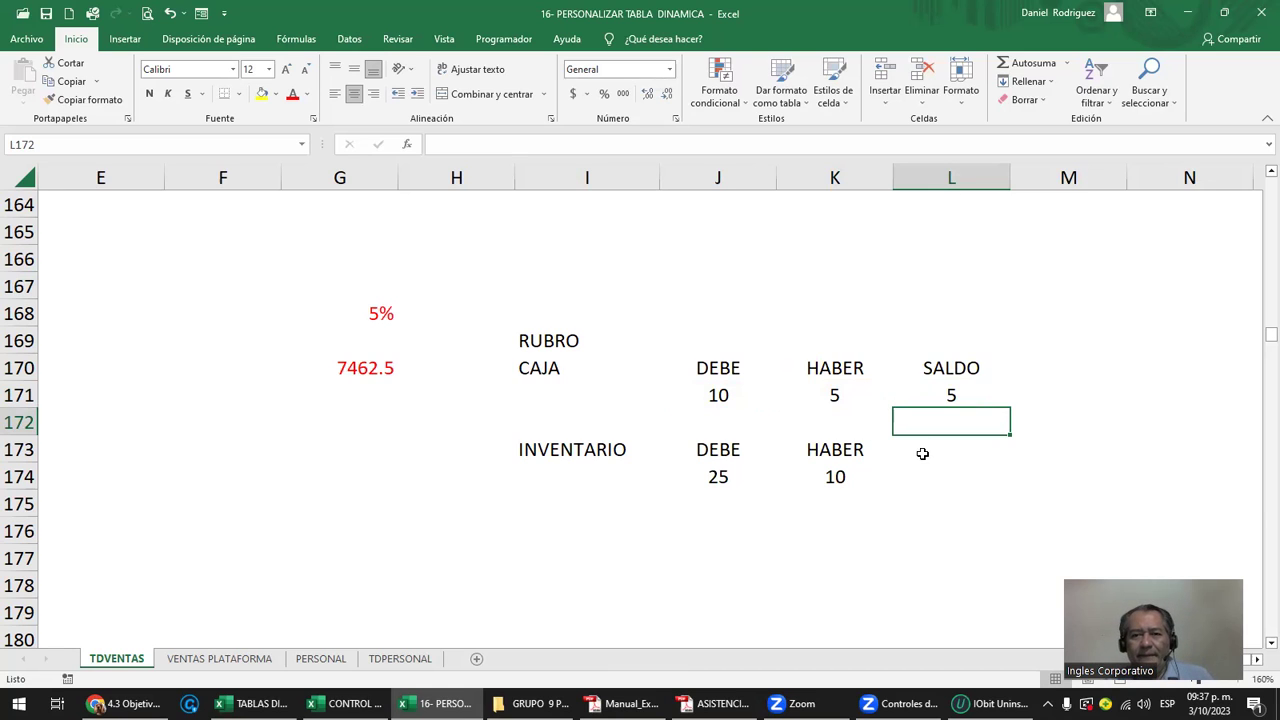
Add a SALDO heading in L173 and the formula =J174-K174 below it, giving 15.
left_click(950, 444)
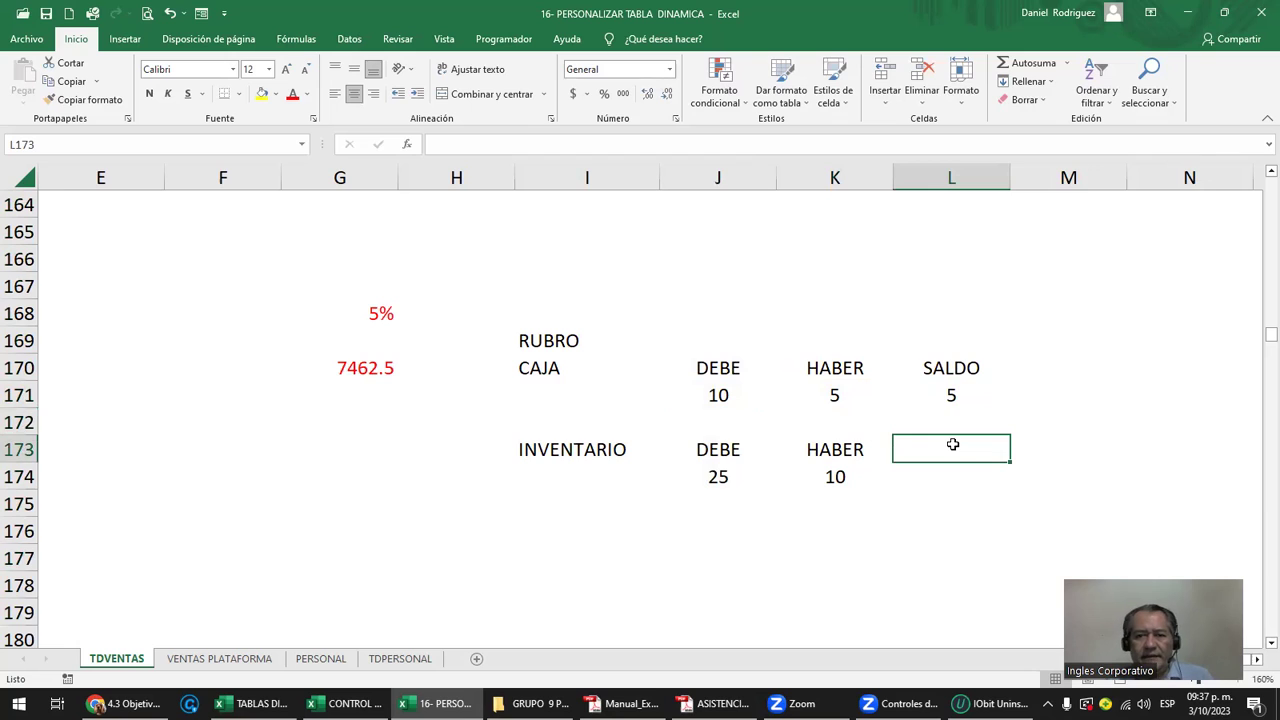
type("SALDO")
key("Return")
type("=")
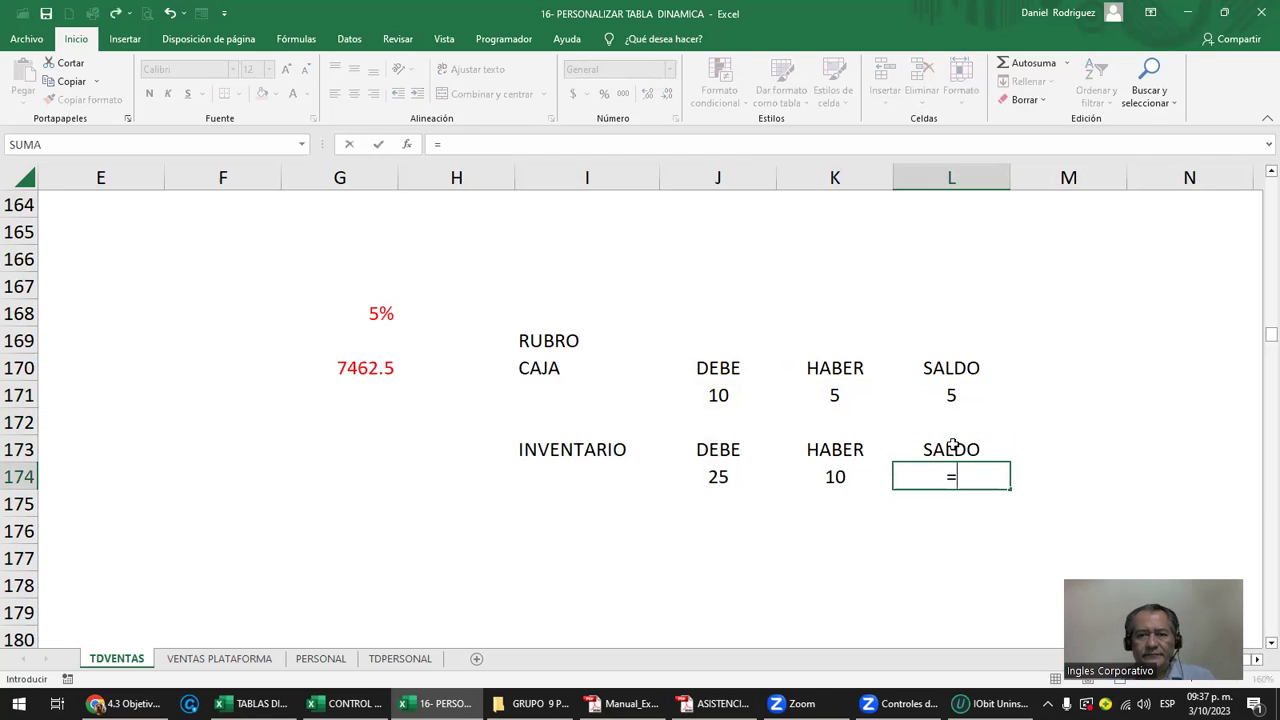
key("Left")
key("Left")
type("-")
key("Left")
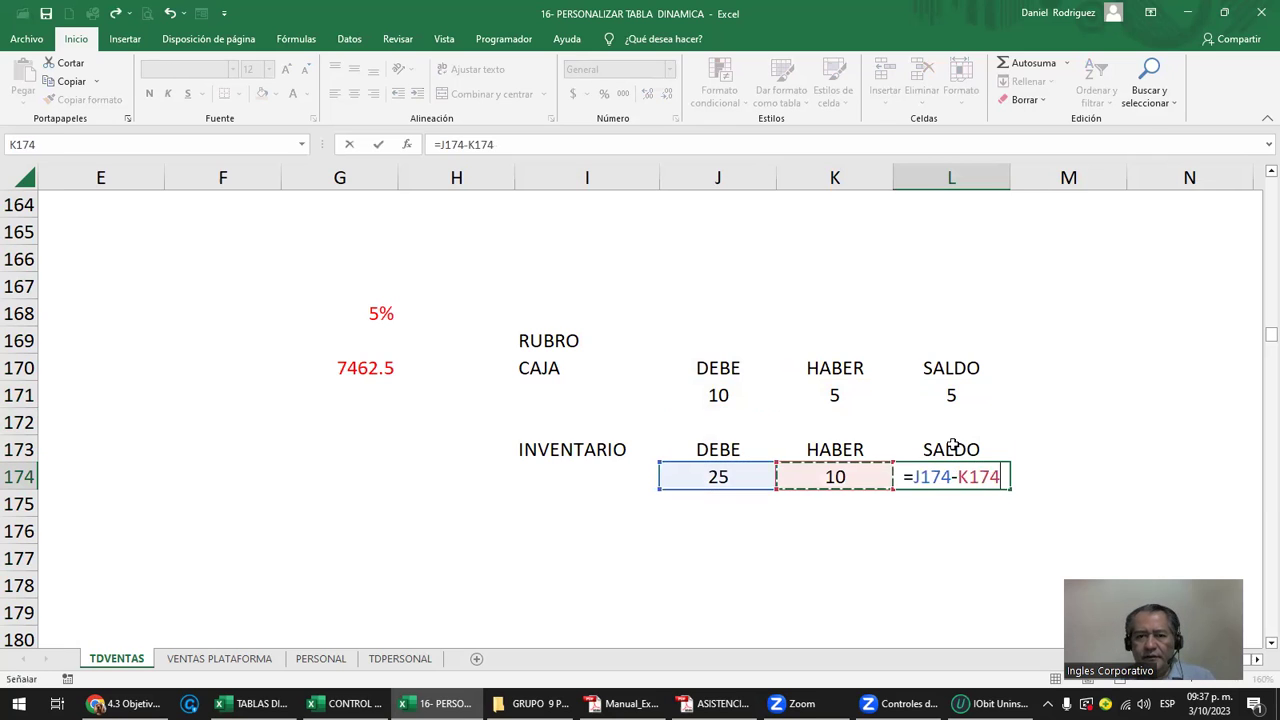
key("Return")
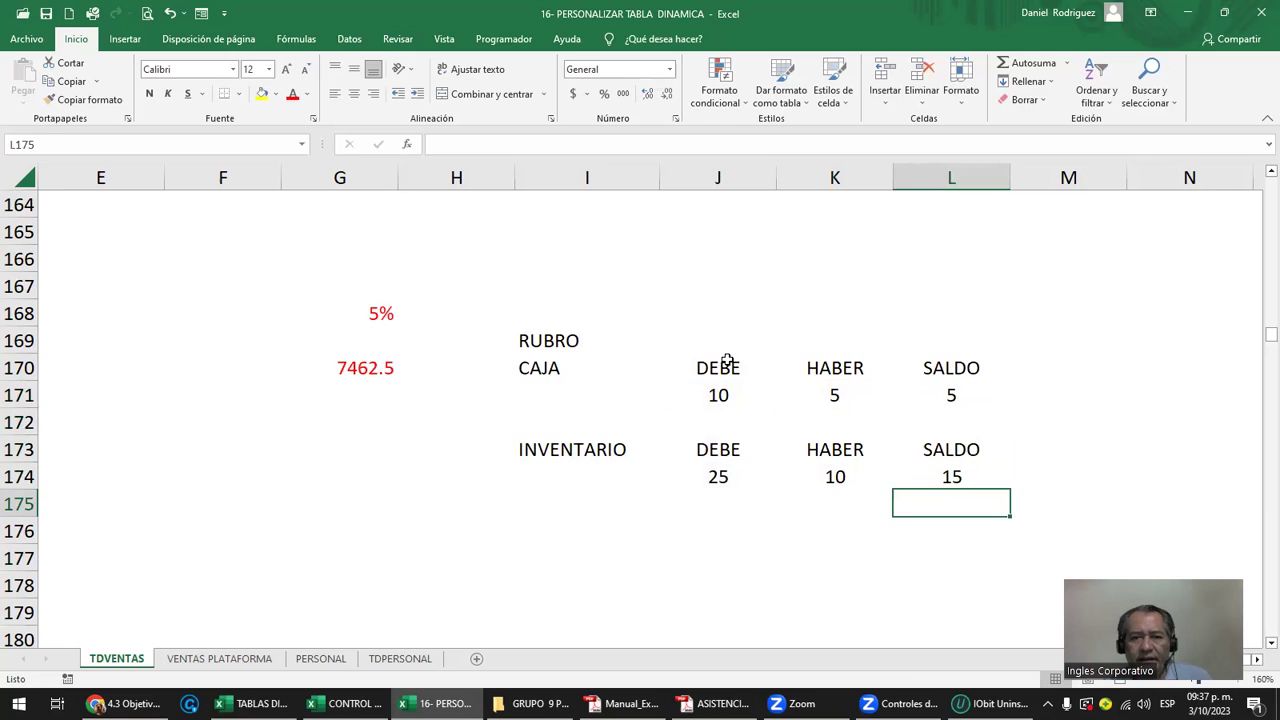
left_click_drag(720, 366, 836, 477)
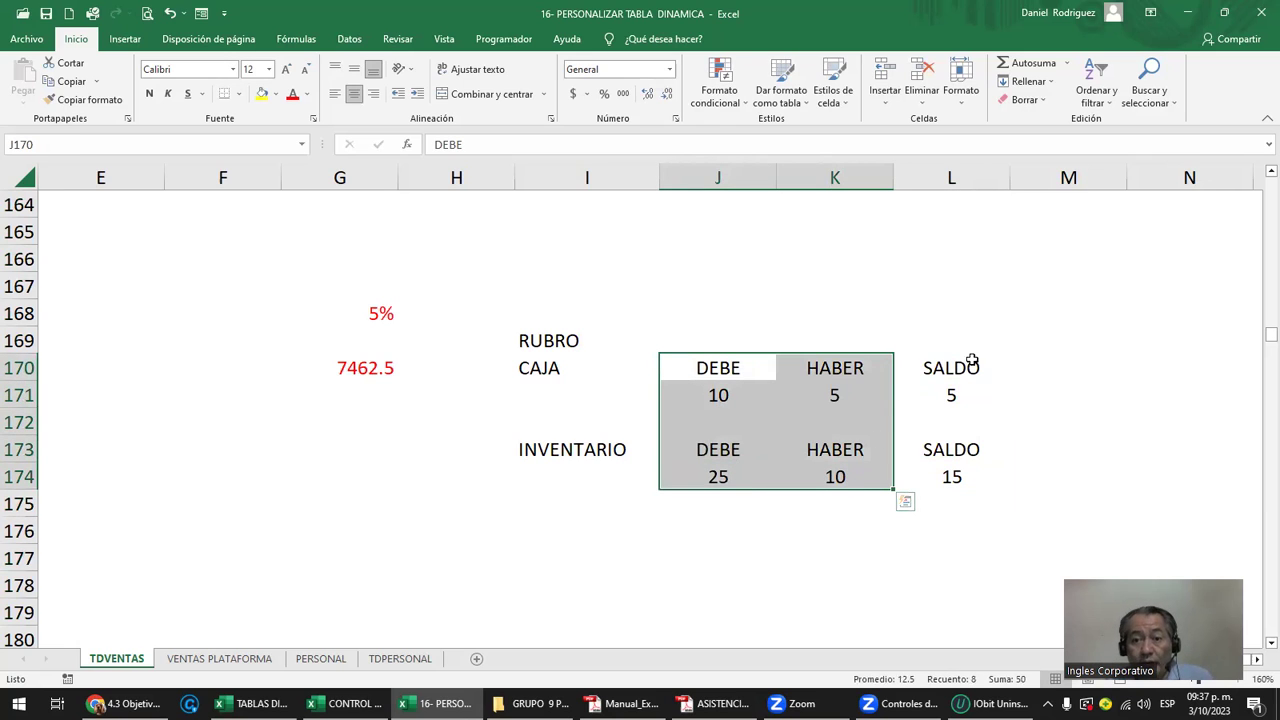
Copy the labels in I170:I173 and paste them starting at N170.
left_click_drag(970, 362, 967, 476)
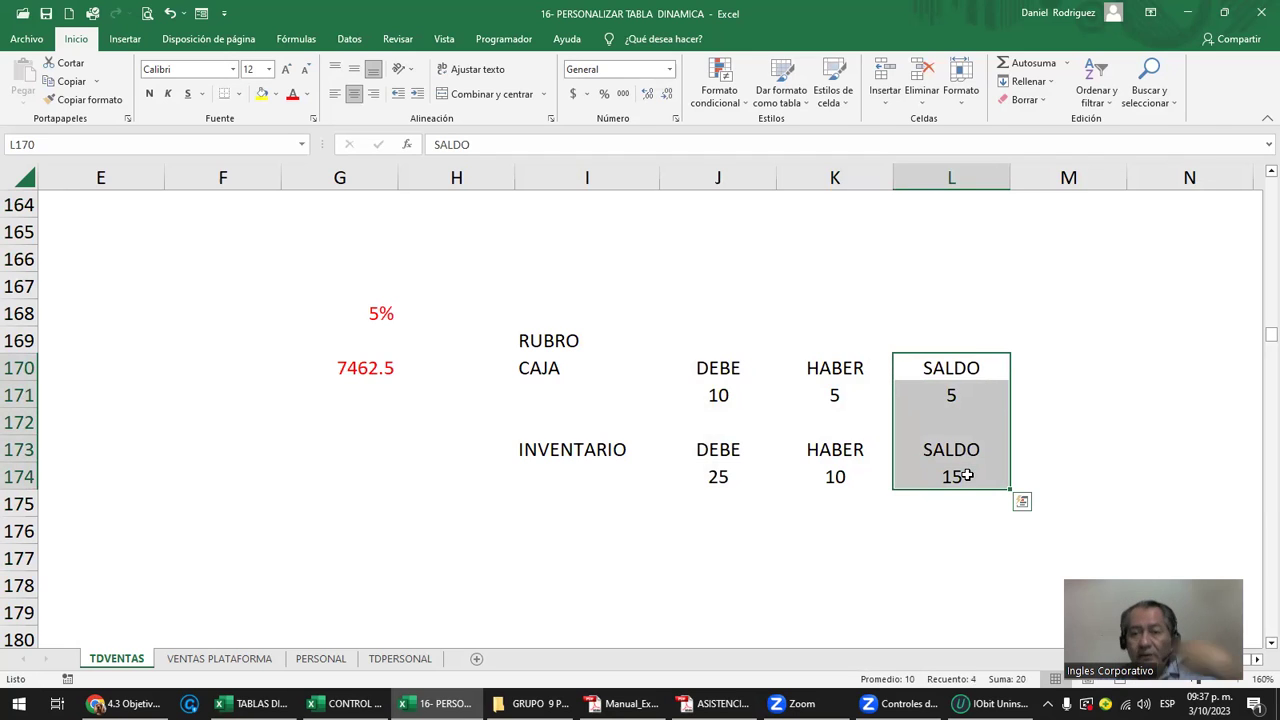
left_click(546, 373)
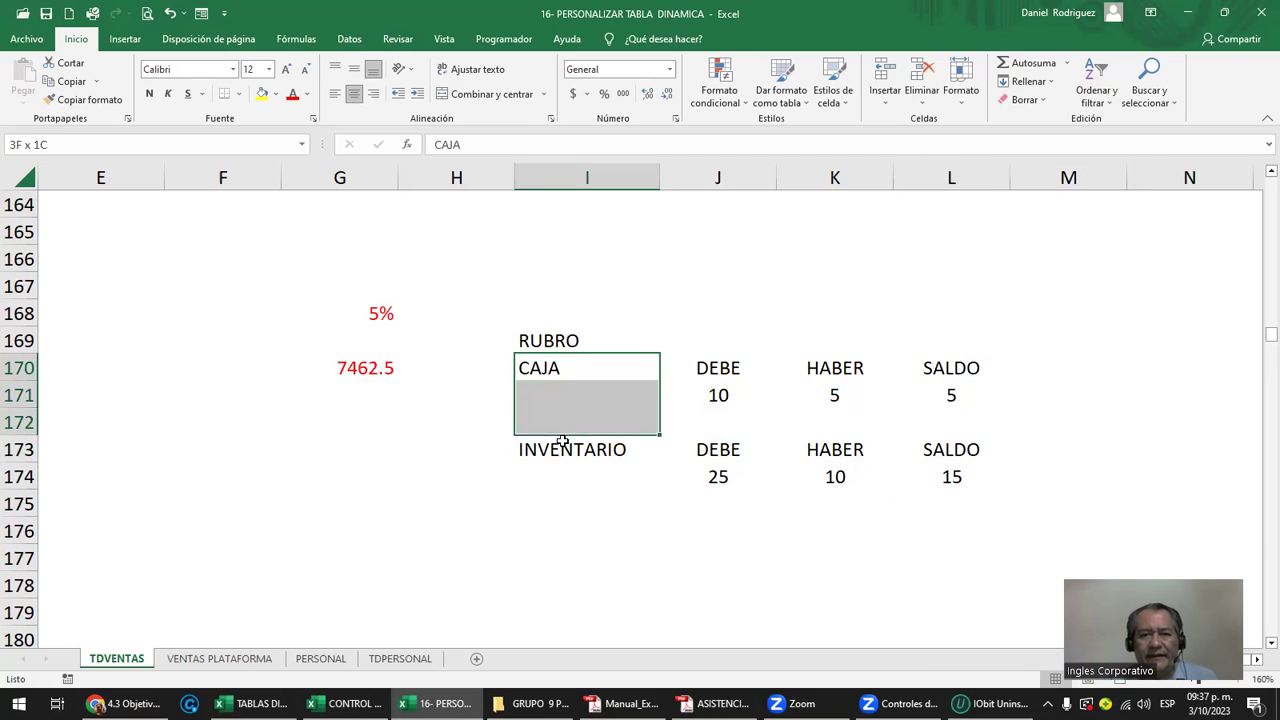
left_click_drag(548, 374, 563, 449)
key("ctrl+c")
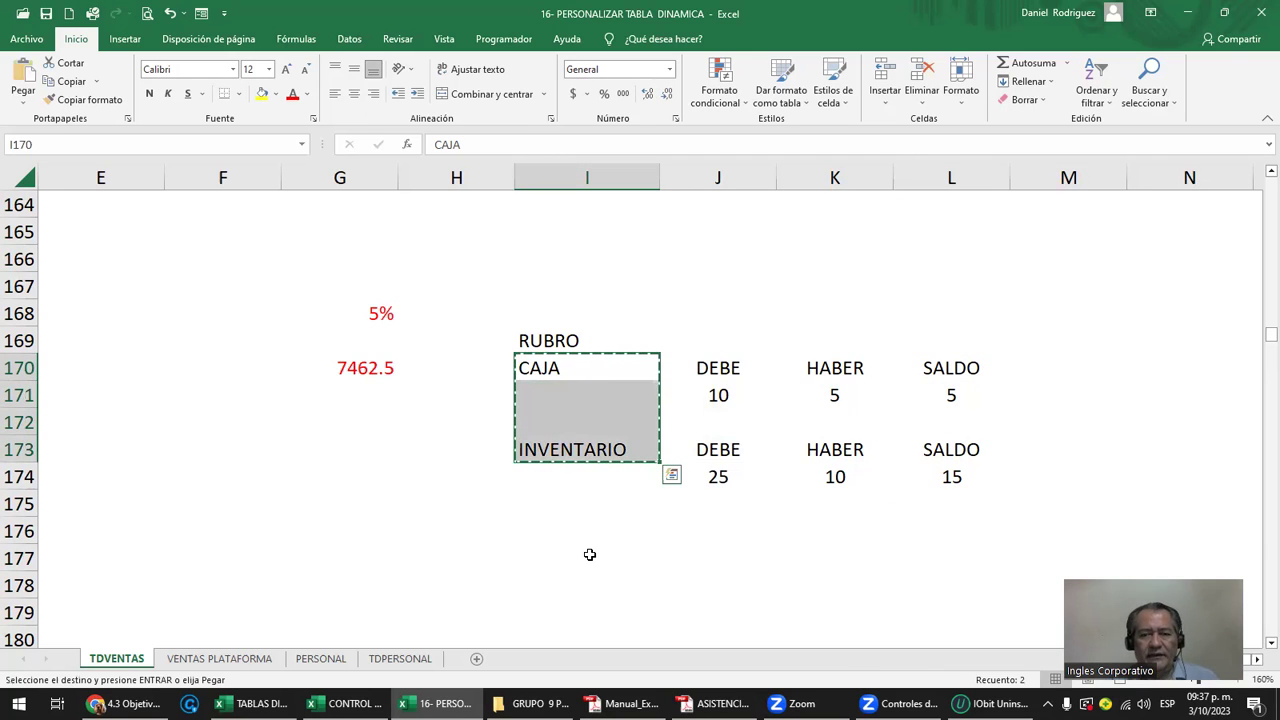
left_click(1103, 367)
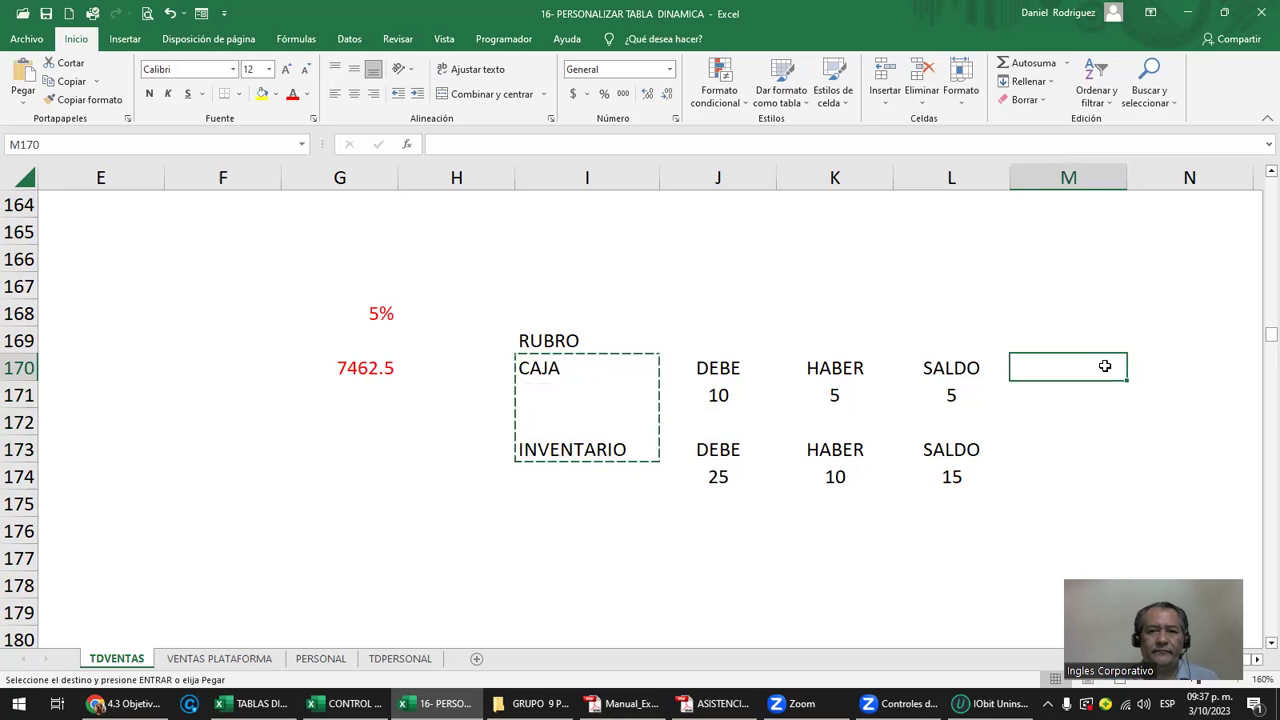
key("Right")
key("Right")
key("Right")
key("Left")
key("Left")
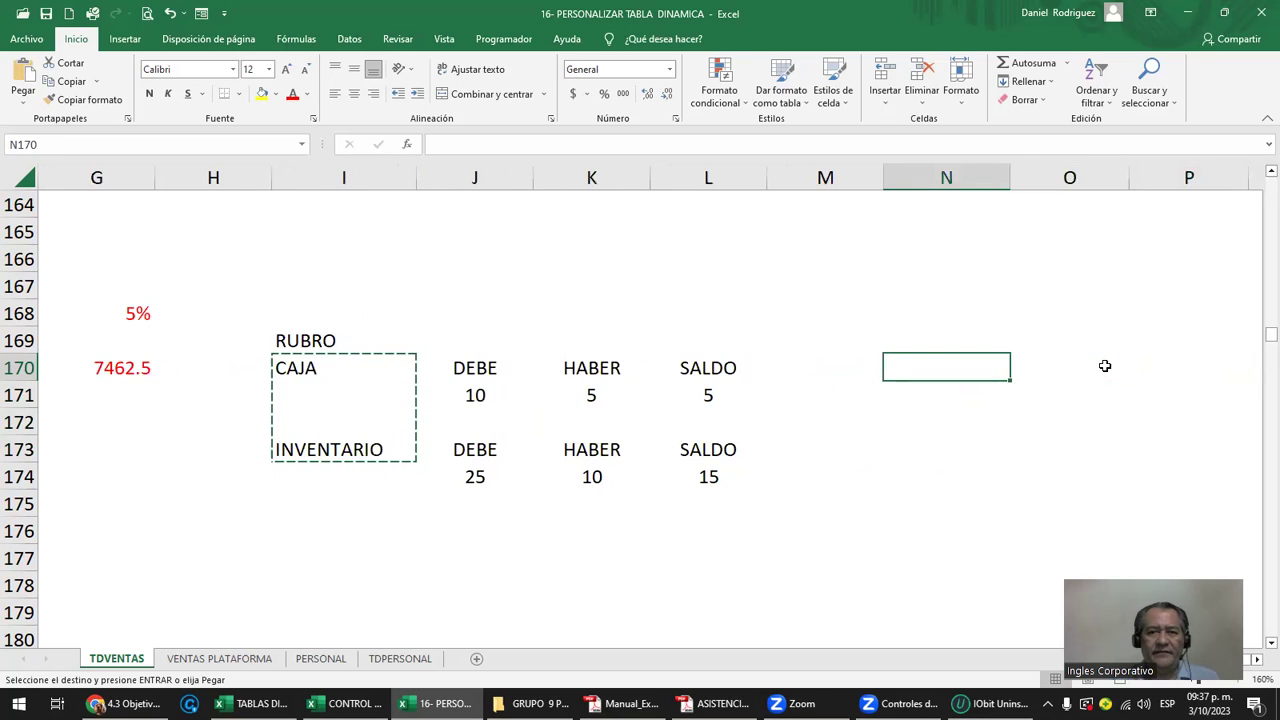
key("Return")
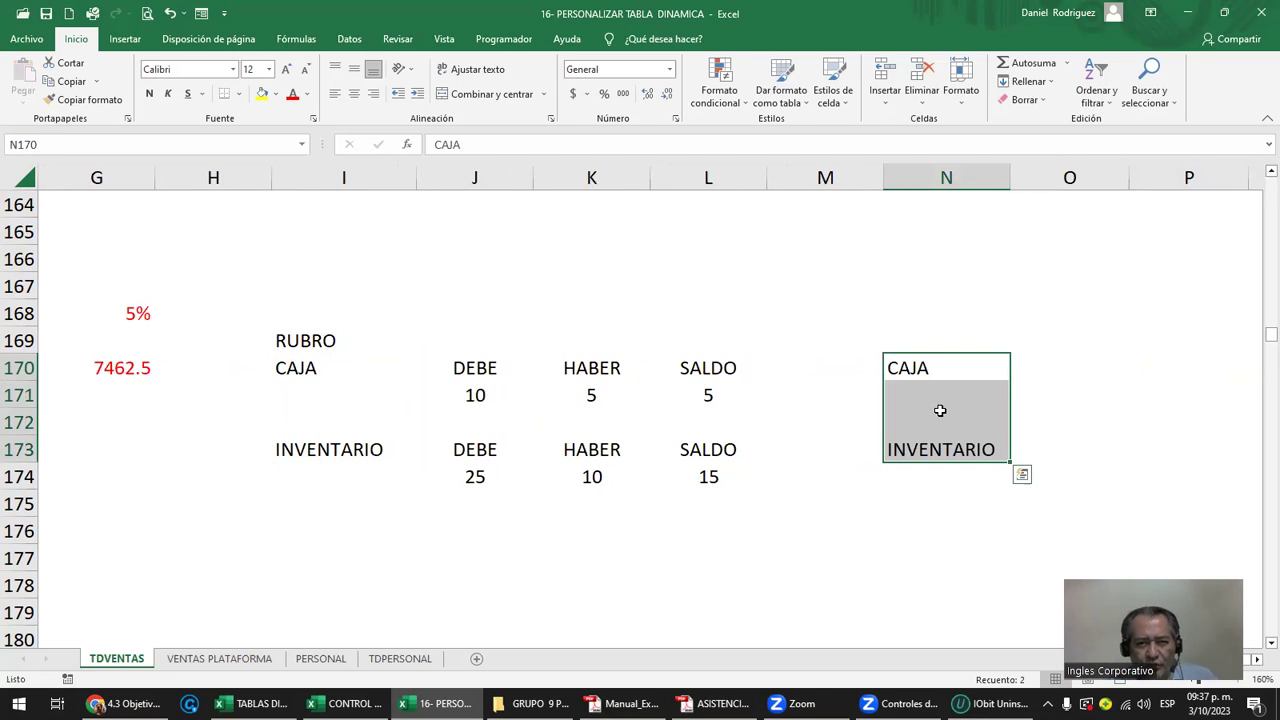
key("Escape")
Copy DEBE into N171 under CAJA and move INVENTARIO down to N175.
left_click(498, 368)
key("ctrl+c")
left_click(965, 392)
key("ctrl+v")
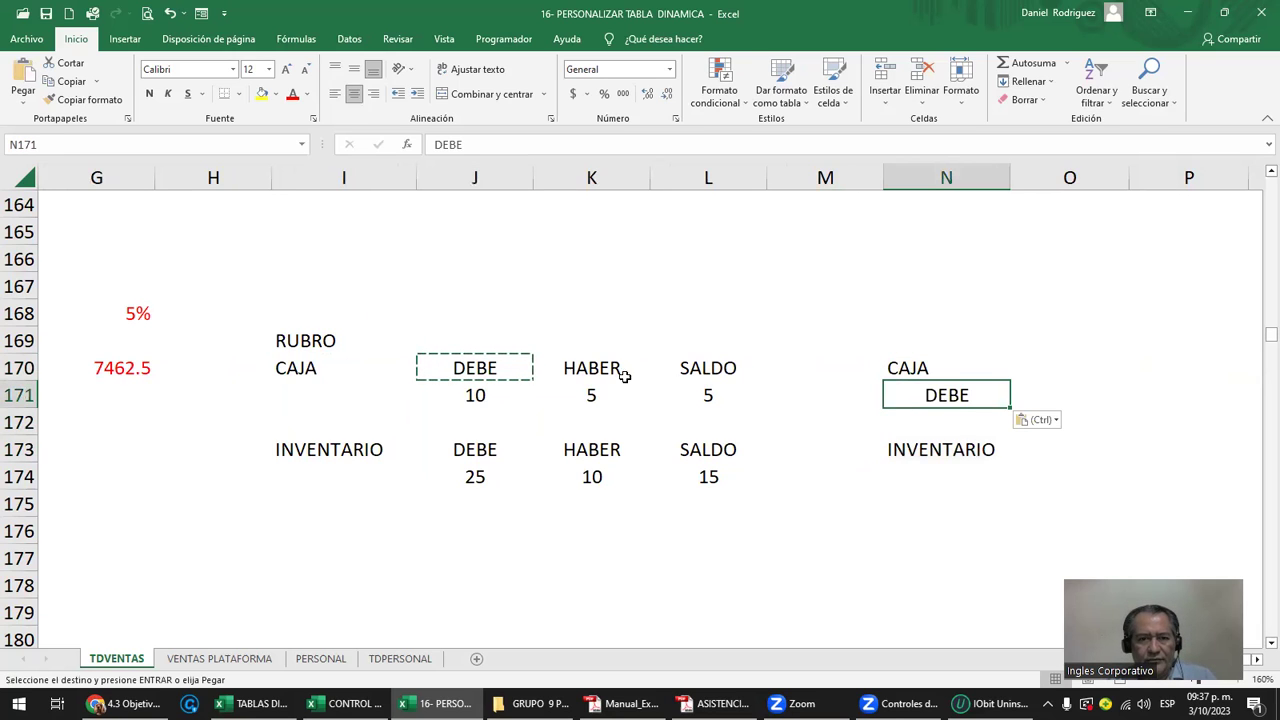
left_click(958, 452)
left_click_drag(957, 464, 852, 478)
Place HABER in N172 under DEBE and restore the HABER heading in K170.
left_click(586, 368)
key("ctrl+c")
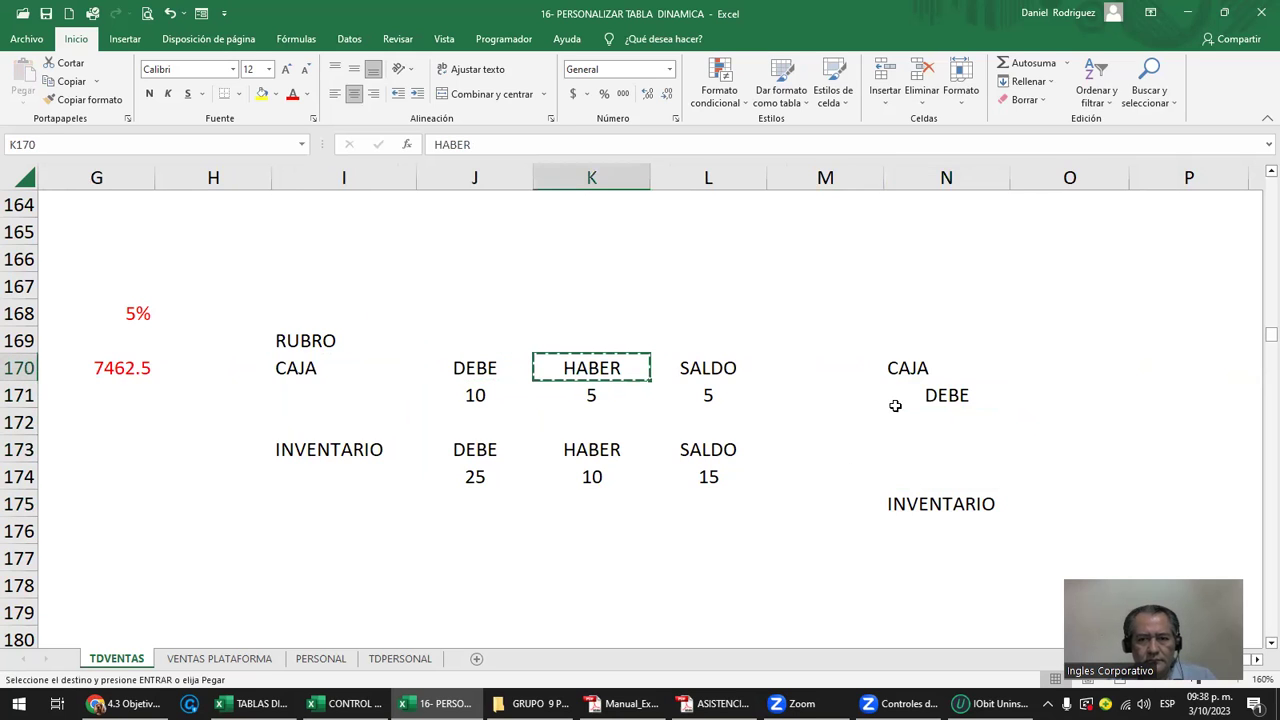
left_click(952, 415)
key("ctrl+v")
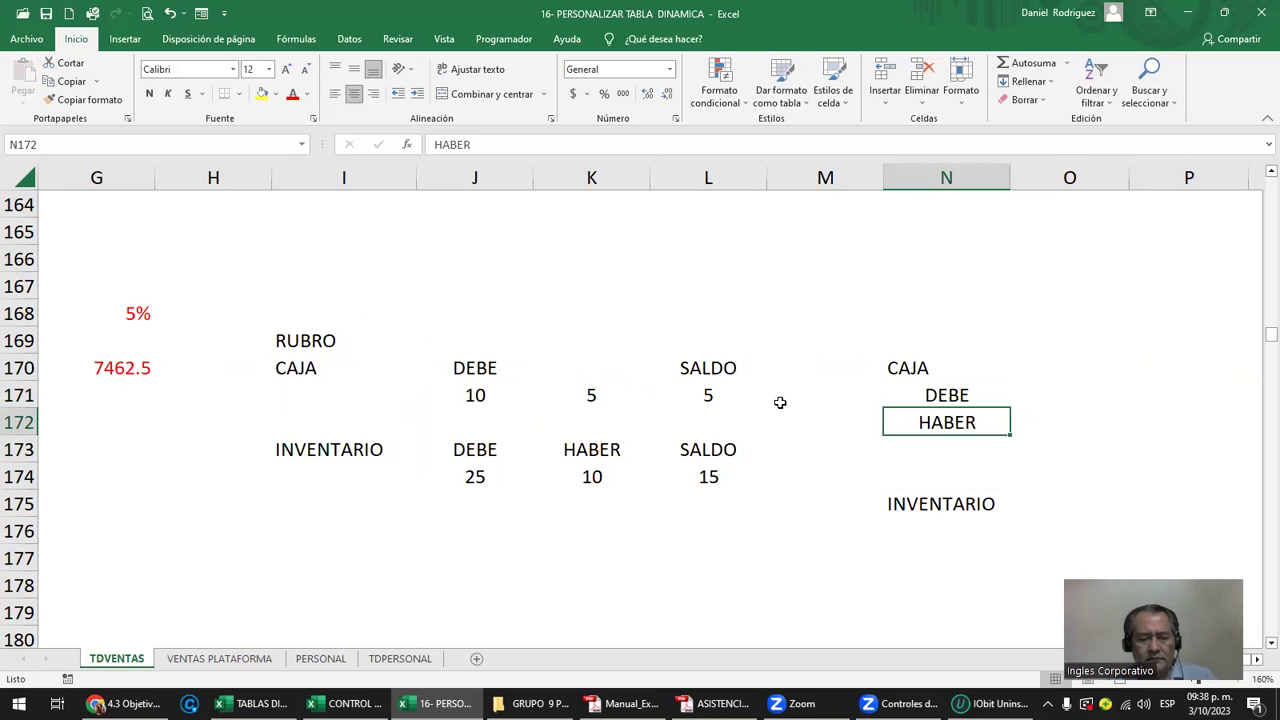
key("ctrl+c")
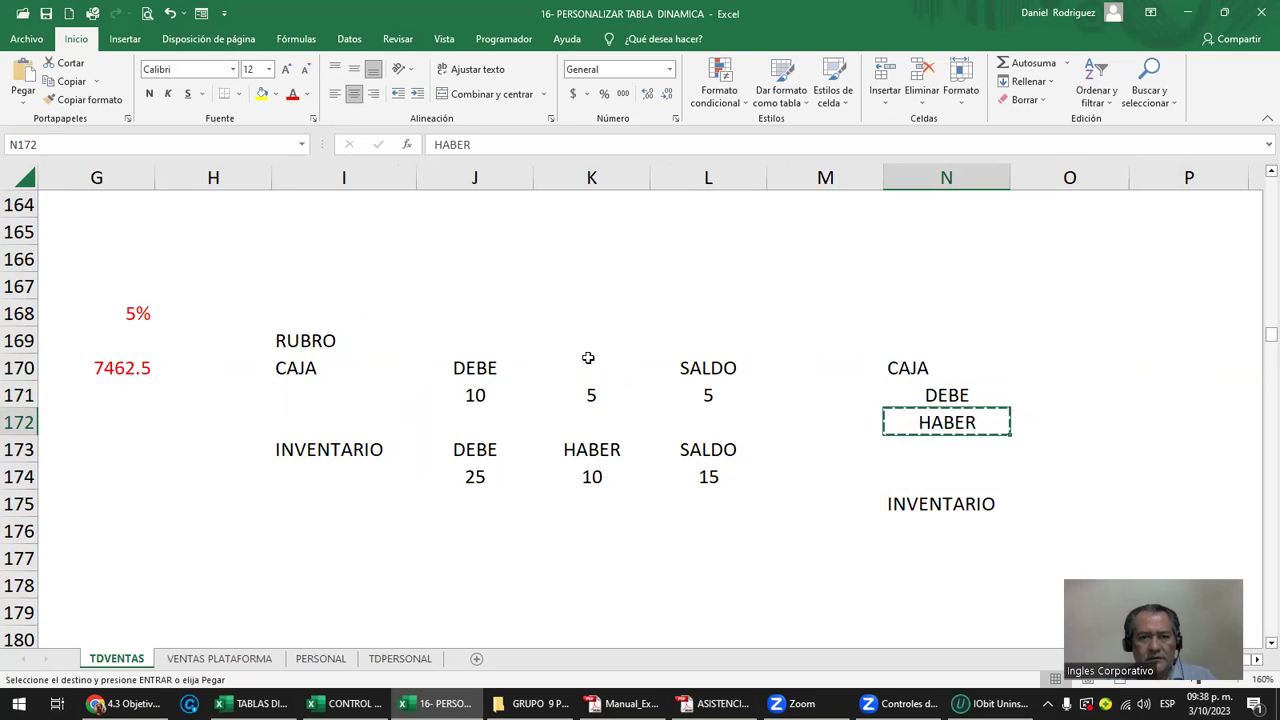
left_click(589, 360)
key("Return")
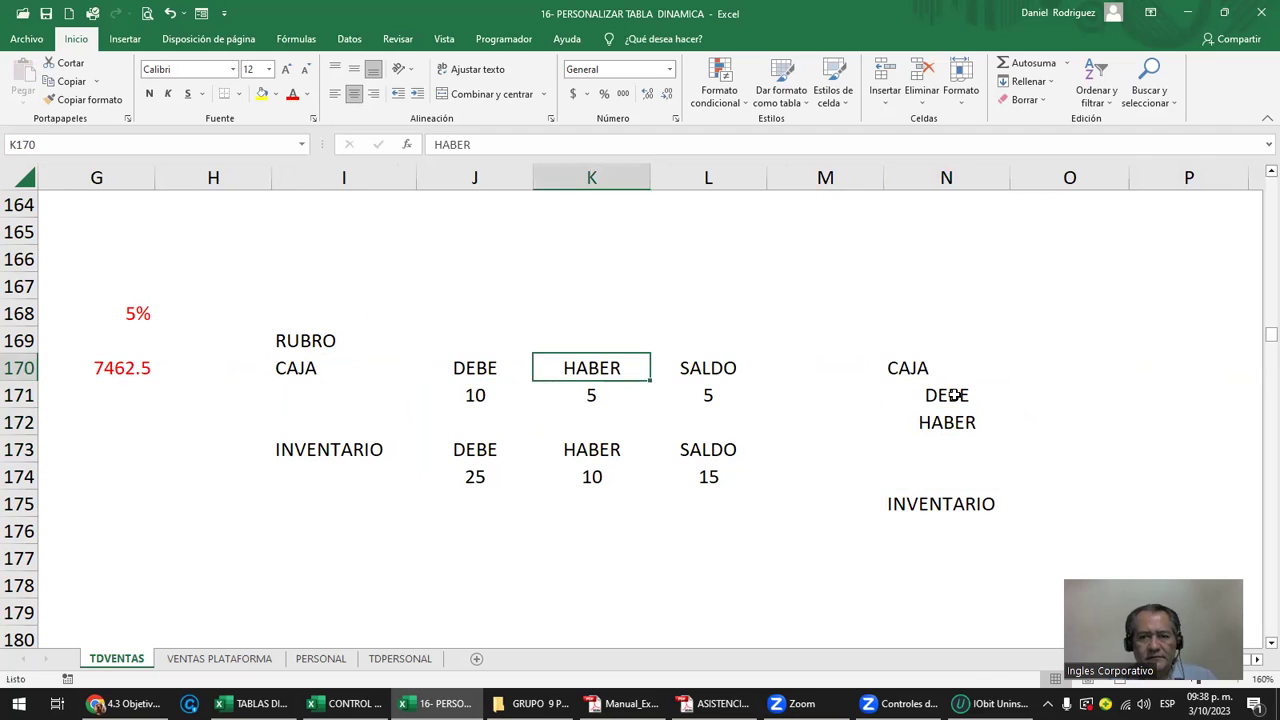
Copy the DEBE and HABER labels into N176:N177 under INVENTARIO.
left_click_drag(955, 395, 957, 420)
key("ctrl+c")
left_click(980, 535)
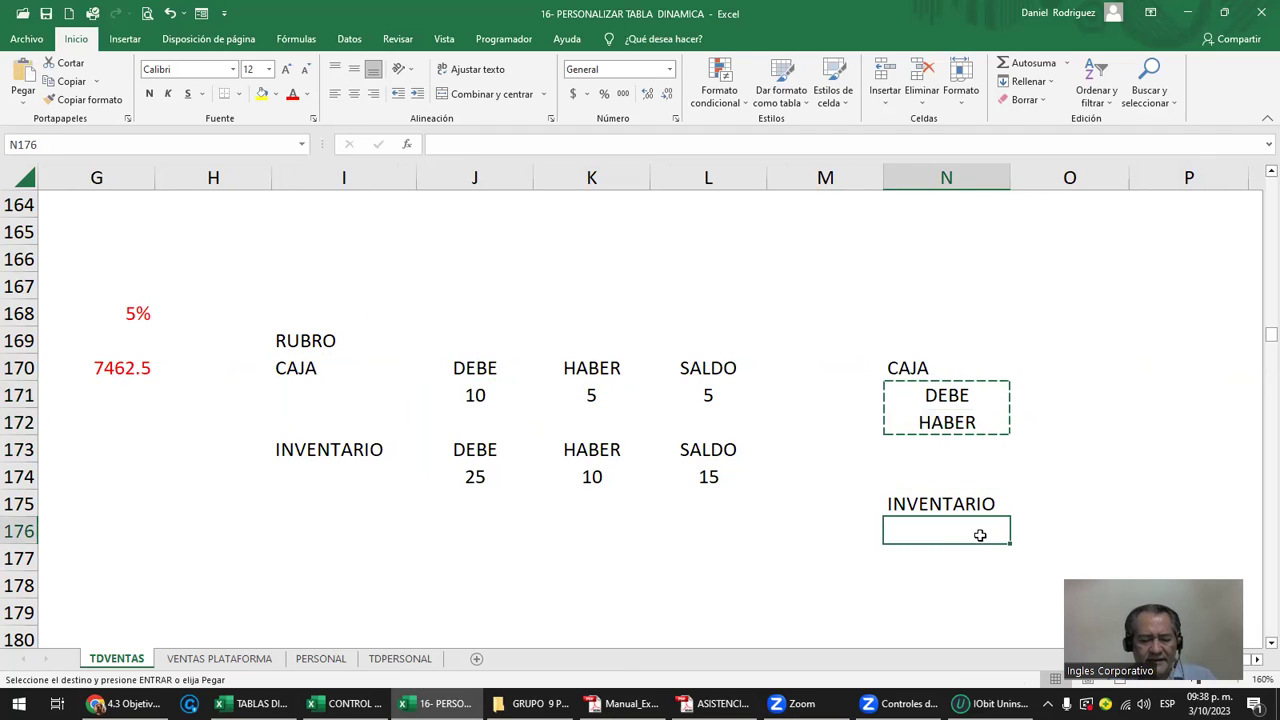
key("ctrl+v")
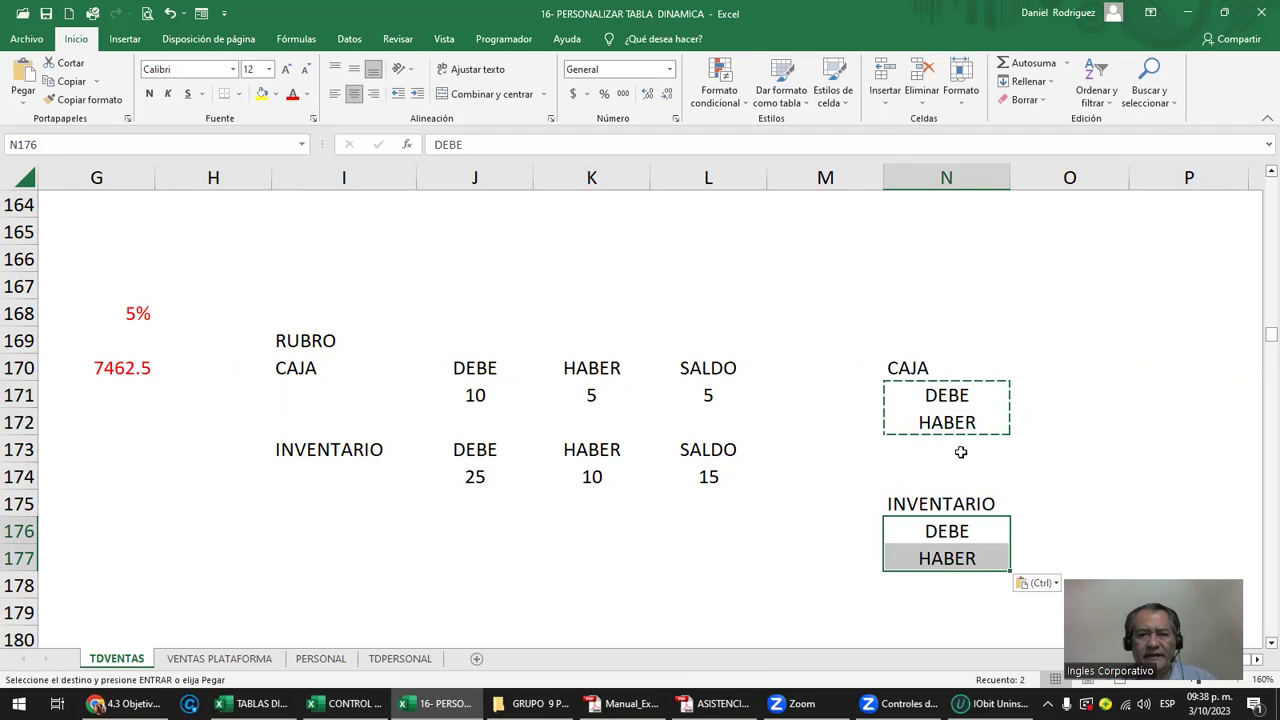
left_click(960, 452)
left_click(990, 392)
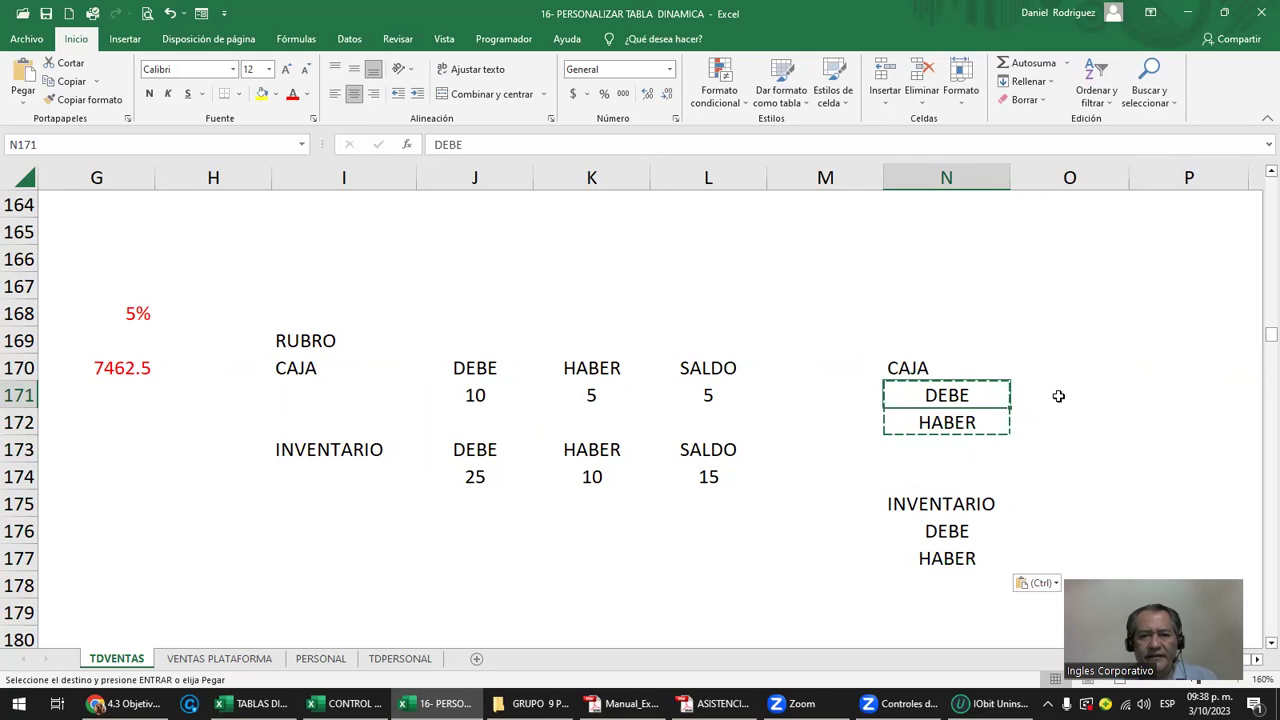
left_click(1058, 396)
Enter 10 and 5 for CAJA and 25 and 10 for INVENTARIO in column O.
type("10")
key("Return")
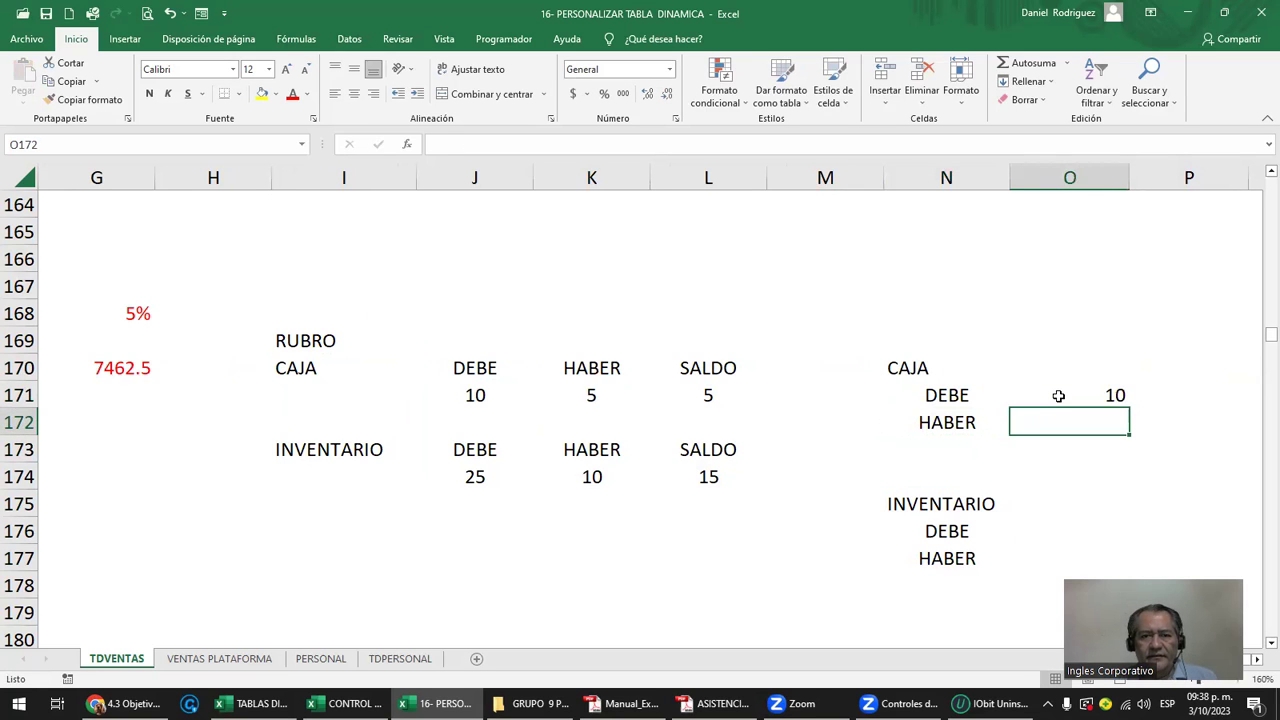
type("5")
key("Return")
key("Return")
key("Return")
key("Return")
type("25")
key("Return")
type("10")
key("Return")
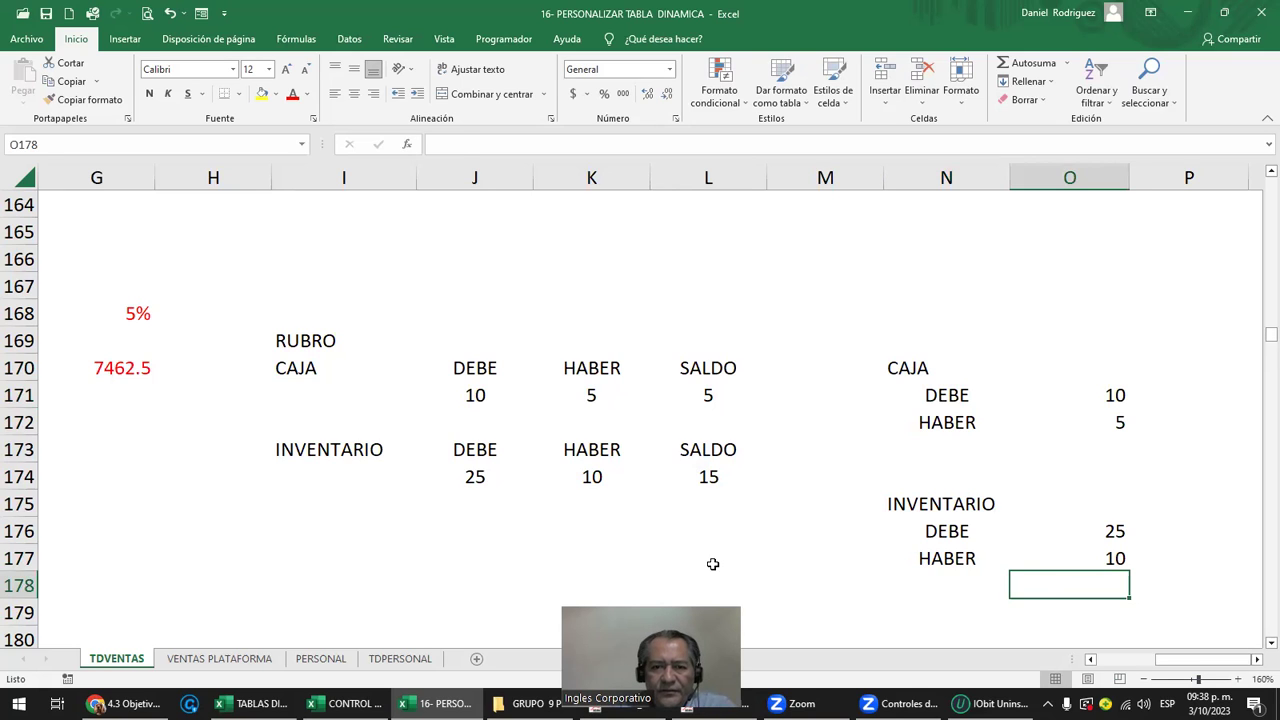
Inspect the CAJA SALDO formula in L171 without changing it.
left_click_drag(709, 366, 700, 455)
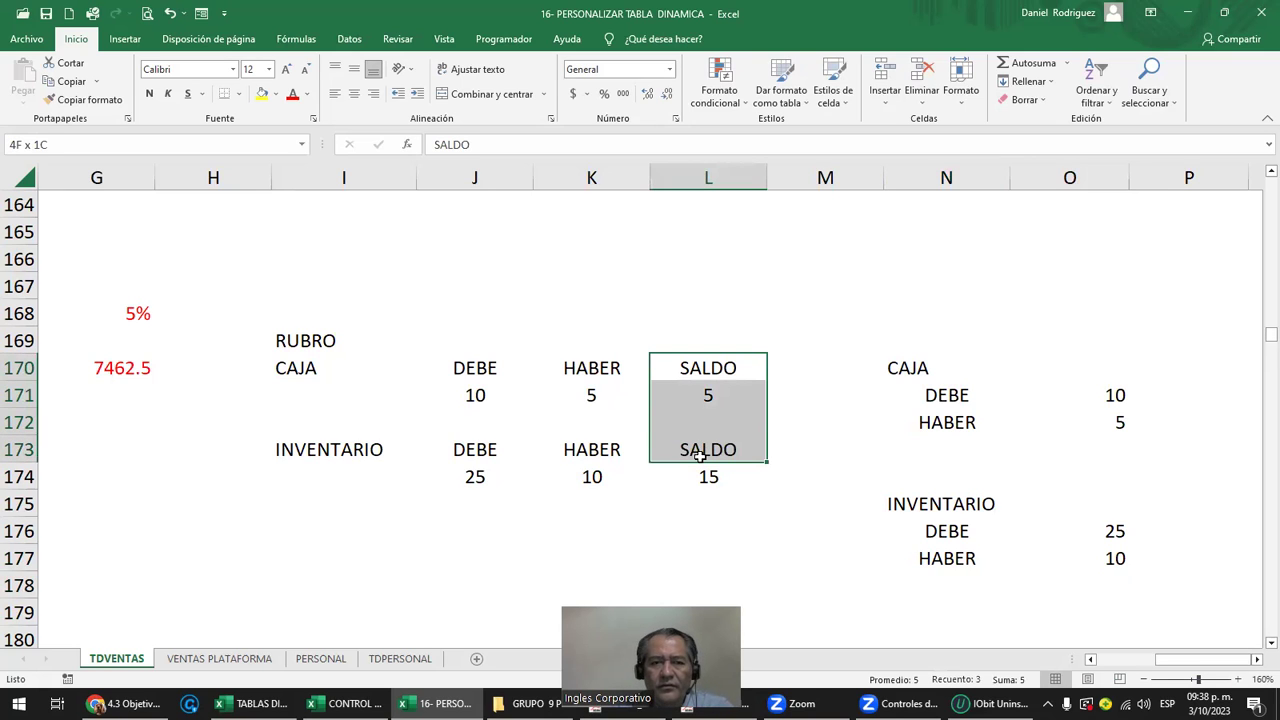
left_click(473, 332)
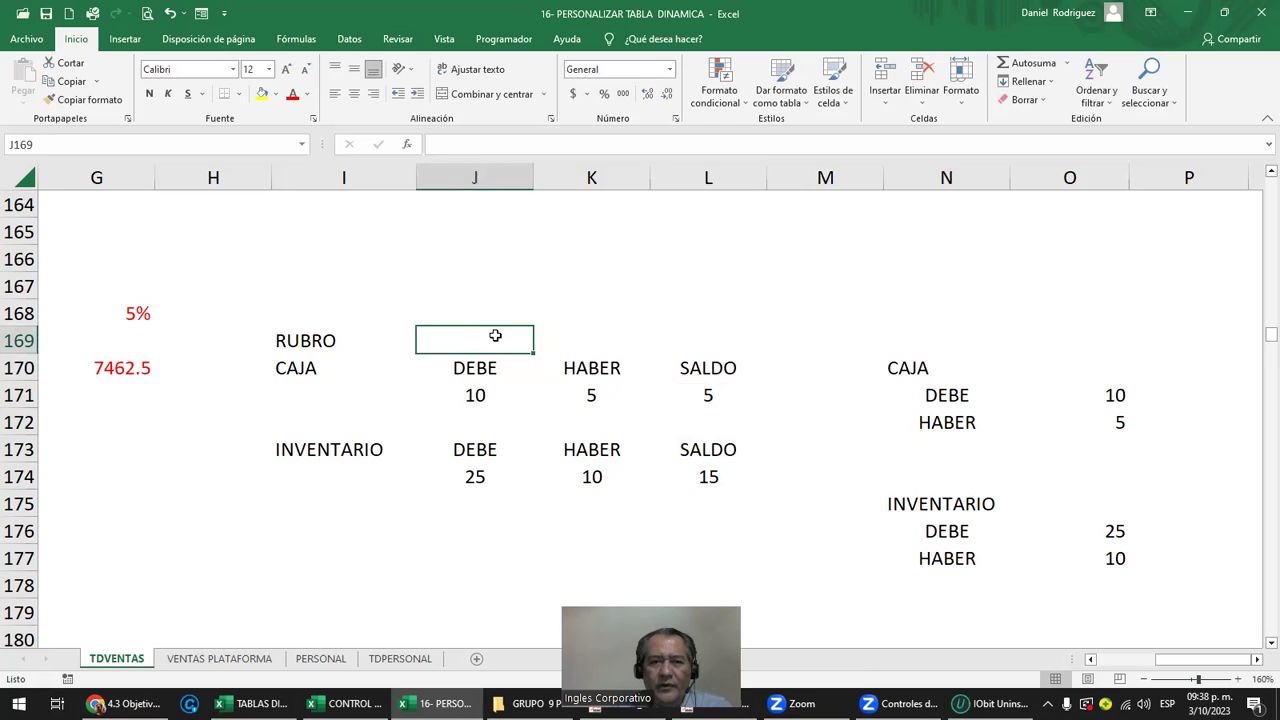
left_click_drag(503, 335, 698, 335)
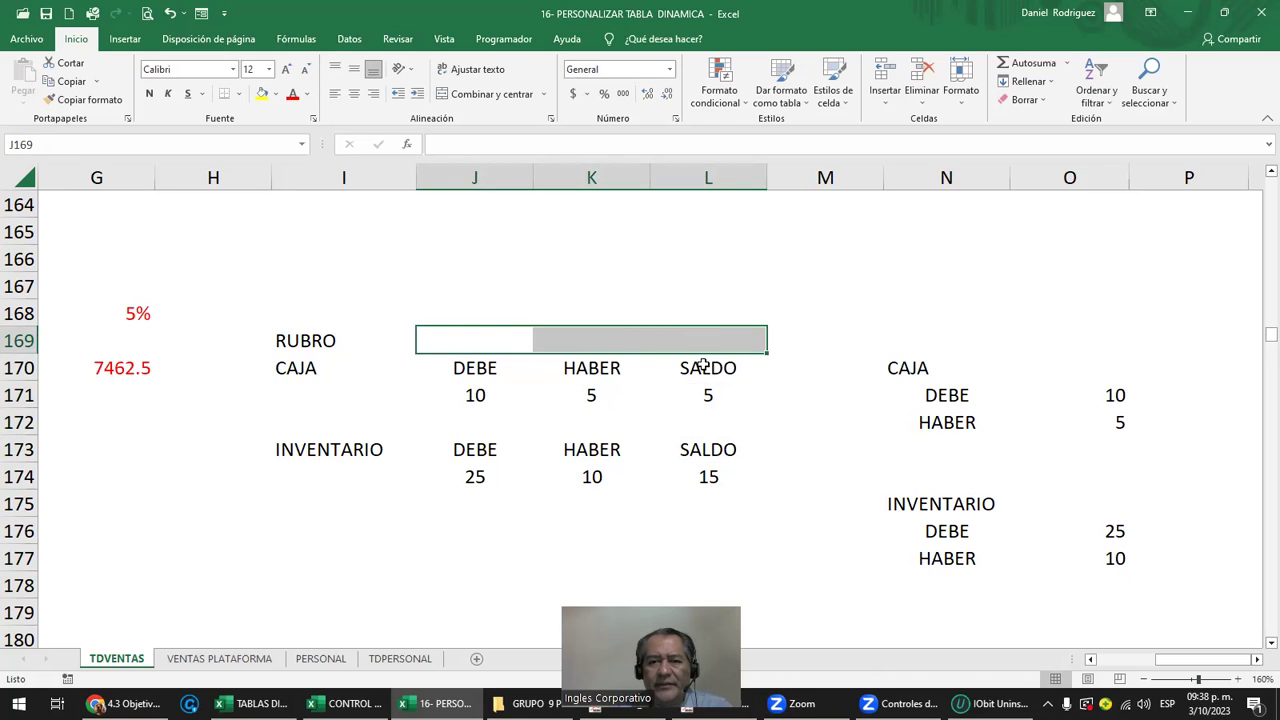
left_click_drag(700, 363, 700, 474)
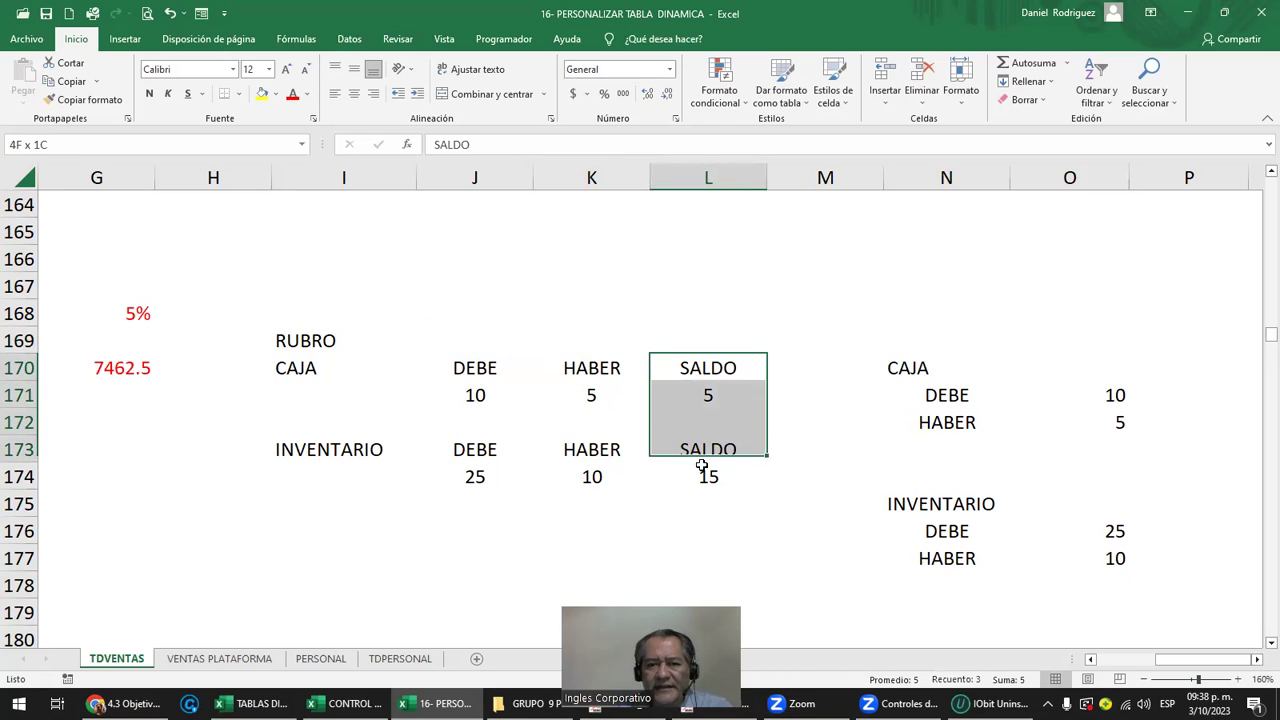
left_click(708, 397)
double_click(708, 397)
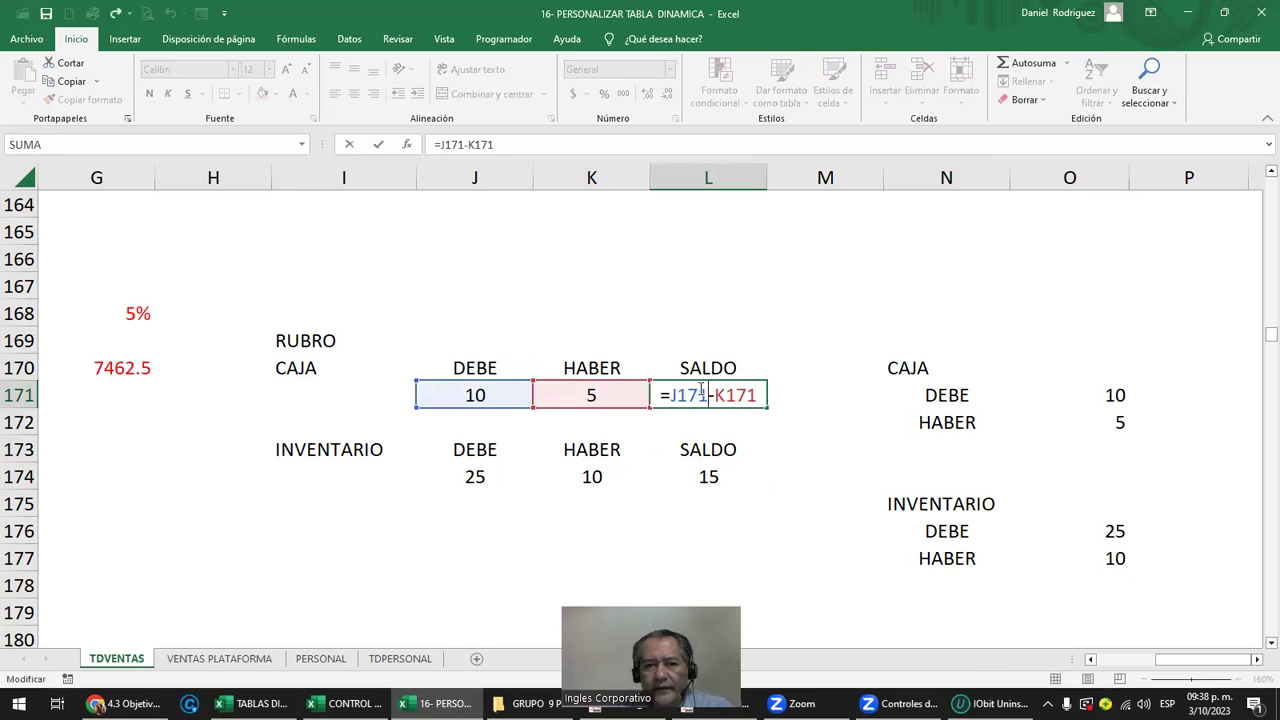
key("Escape")
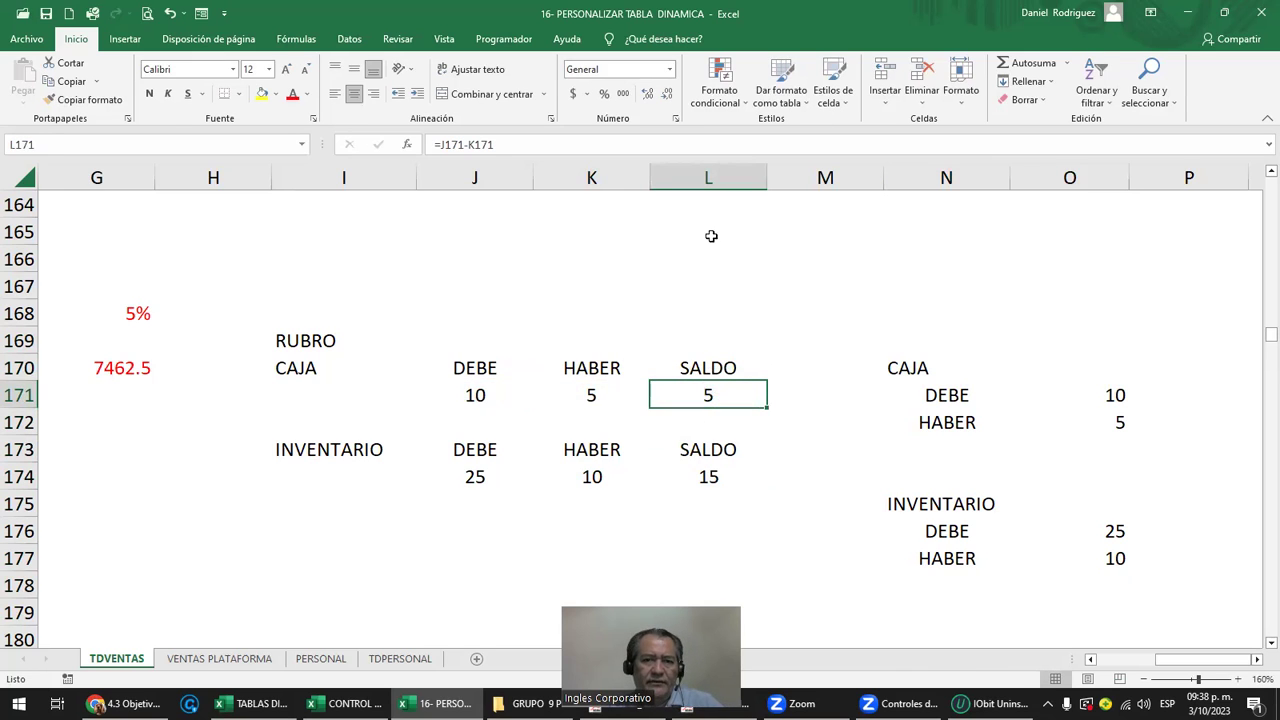
Review the ledger's RUBRO, DEBE, HABER and SALDO columns I through L.
left_click(709, 176)
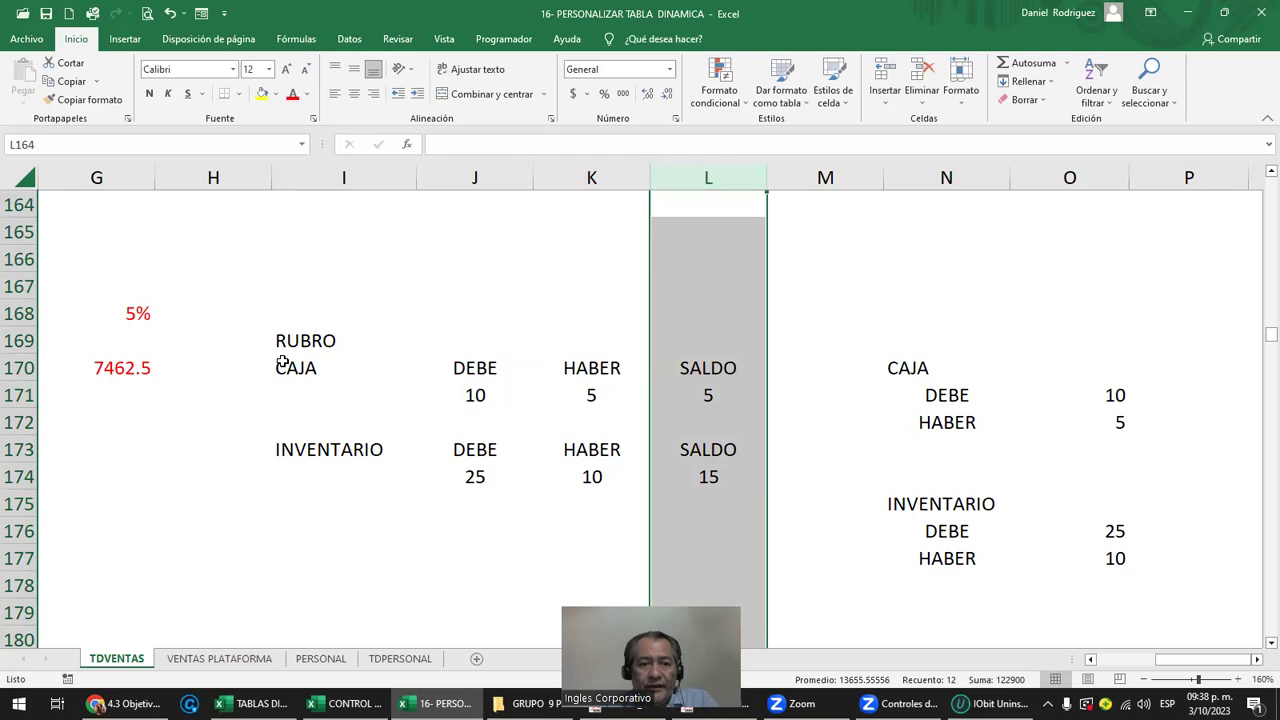
left_click(316, 181)
left_click(470, 177)
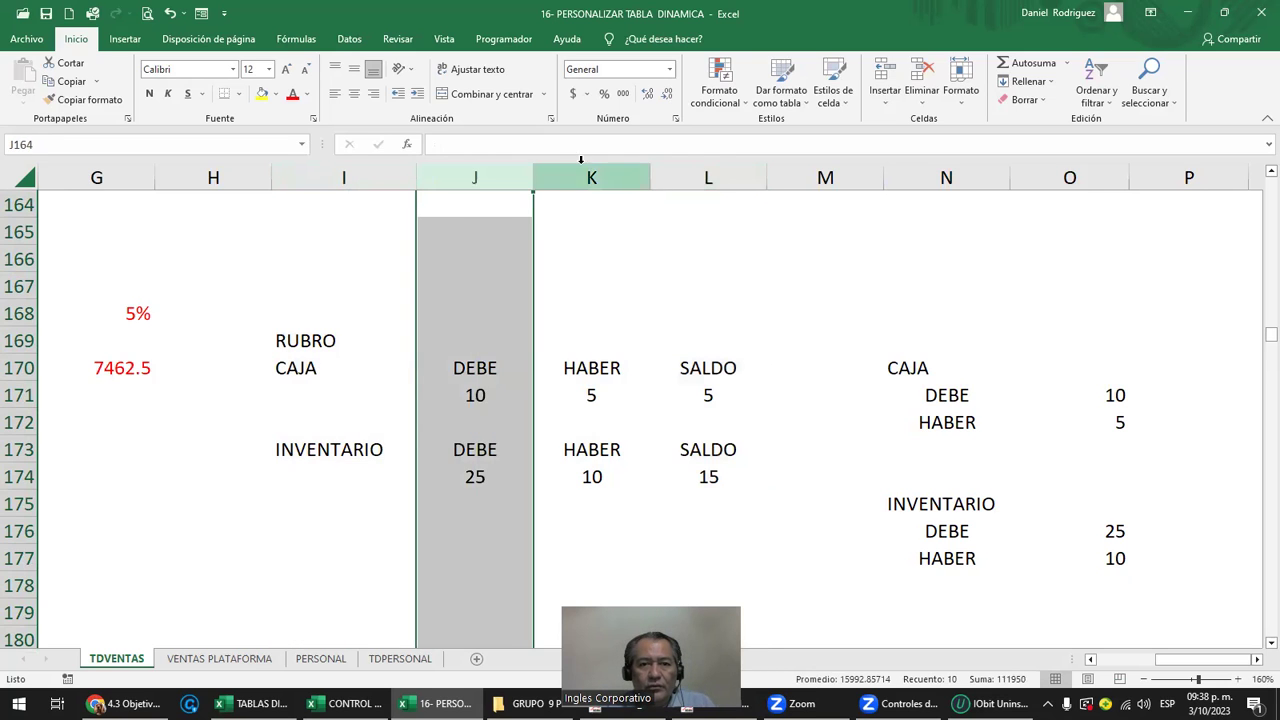
left_click(584, 177)
left_click(697, 178)
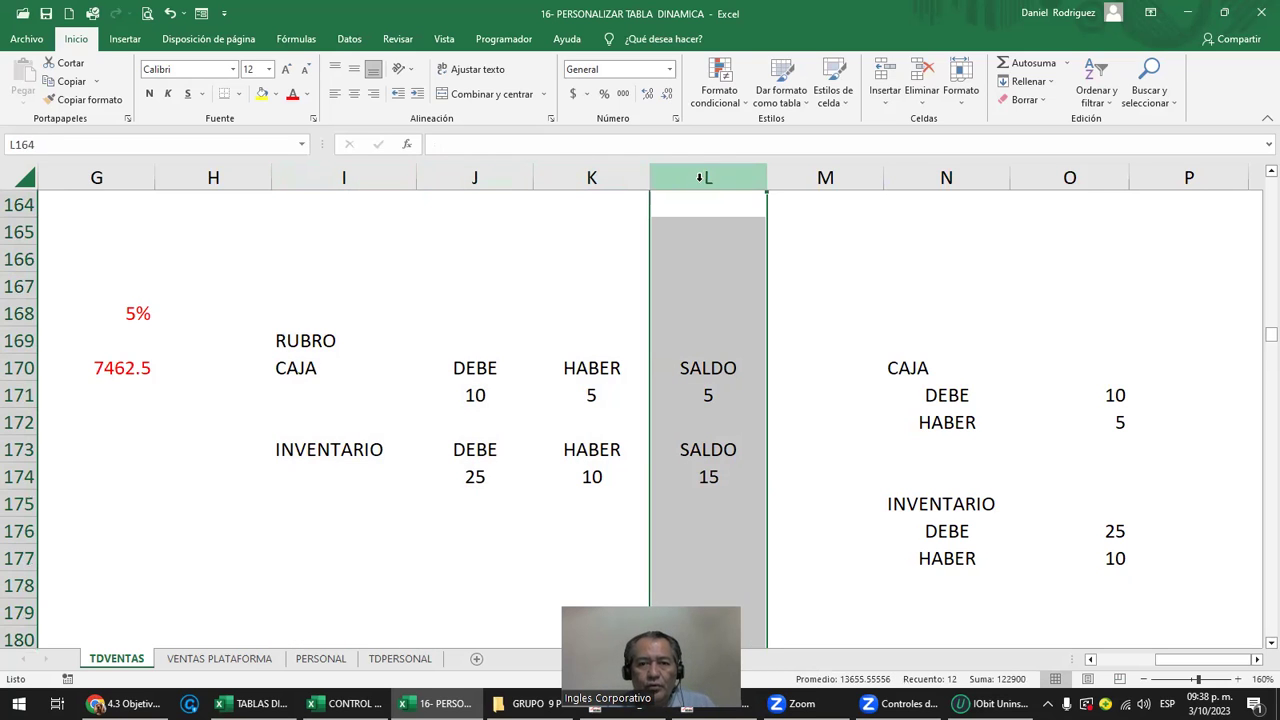
left_click(958, 398)
Add a SALDO label in N173 with the formula =O171-O172, giving 5.
left_click(940, 445)
type("SALDO")
key("Tab")
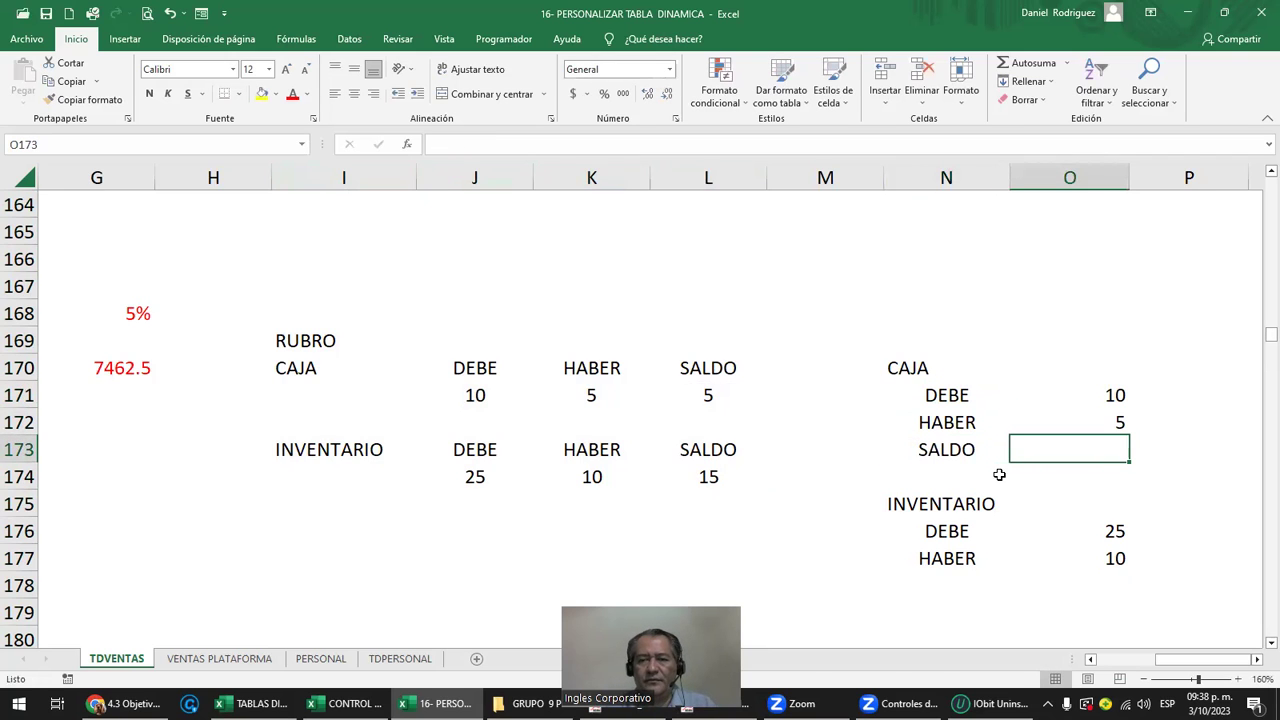
type("=")
key("Up")
key("Up")
type("-")
key("Up")
key("Return")
Copy SALDO to N178 and enter =O176-O177 in O178, giving 15.
key("Left")
key("Up")
key("ctrl+c")
key("Down")
key("Down")
key("Down")
key("Down")
key("Down")
key("Return")
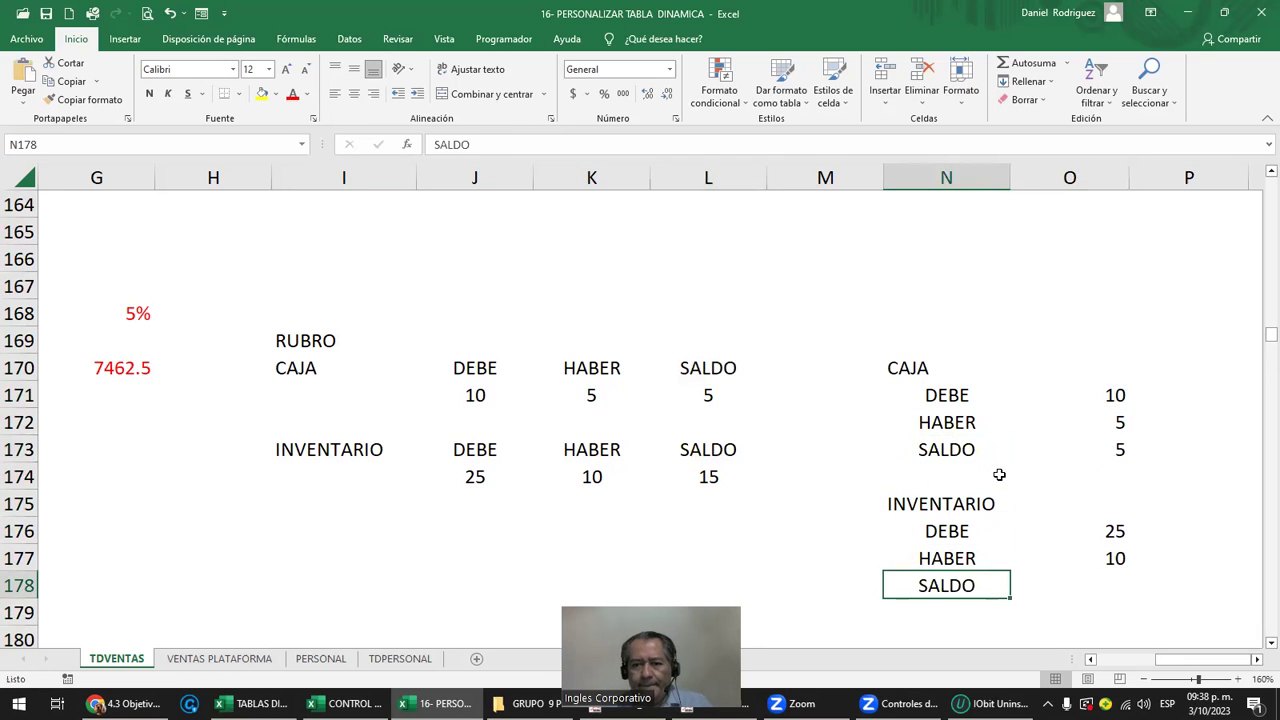
key("Right")
type("=")
key("Up")
key("Up")
type("-")
key("Up")
key("Return")
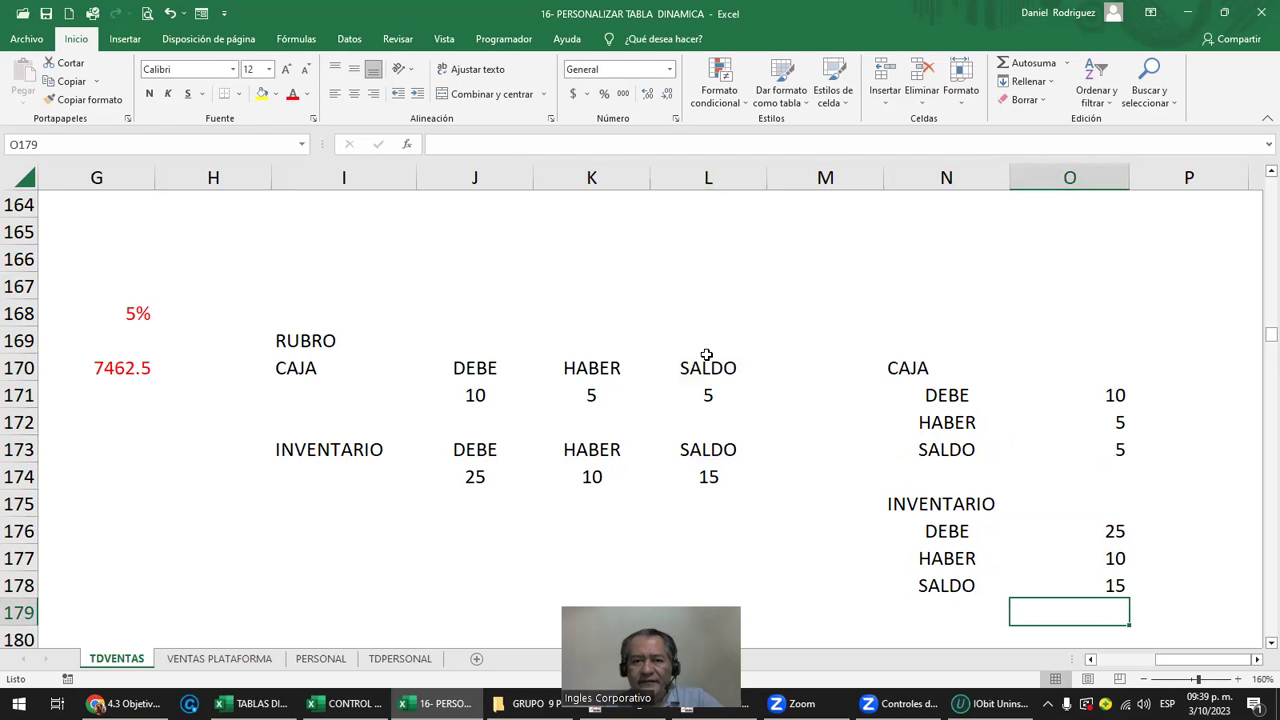
left_click_drag(904, 385, 1107, 402)
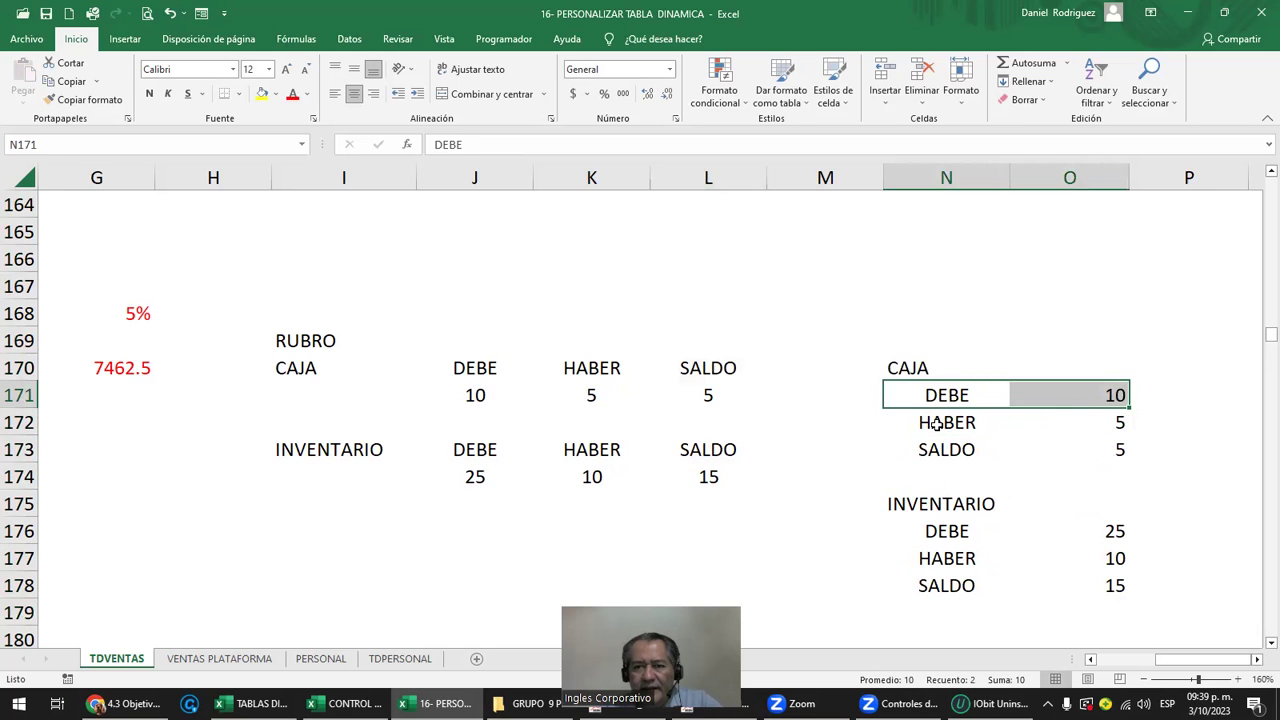
left_click_drag(946, 425, 1143, 440)
left_click(928, 452)
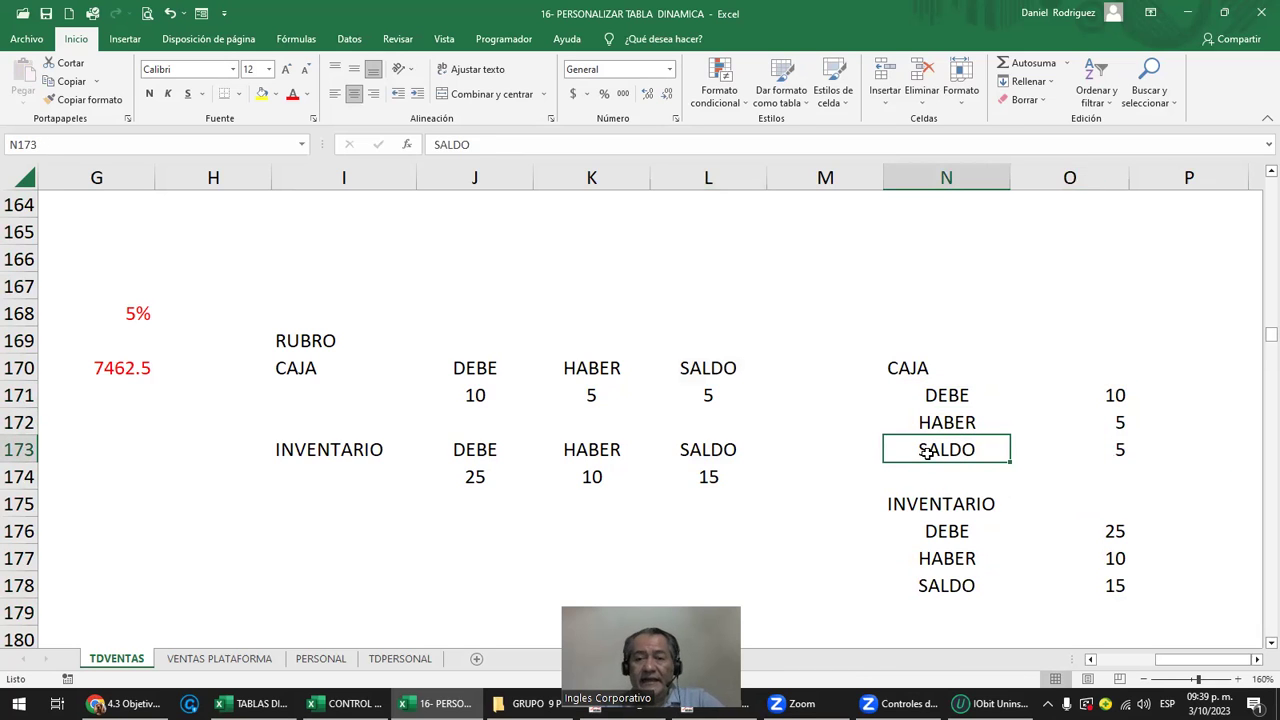
left_click(306, 176)
left_click(440, 177)
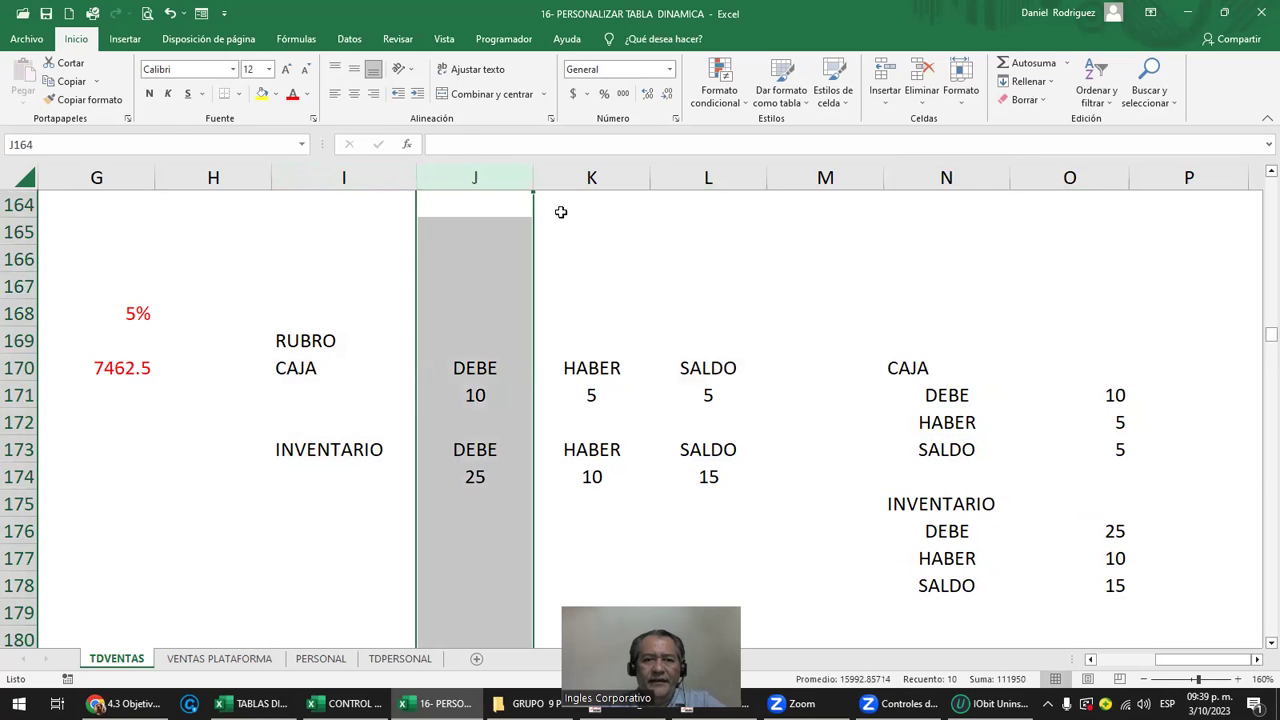
left_click(638, 185)
left_click(728, 180)
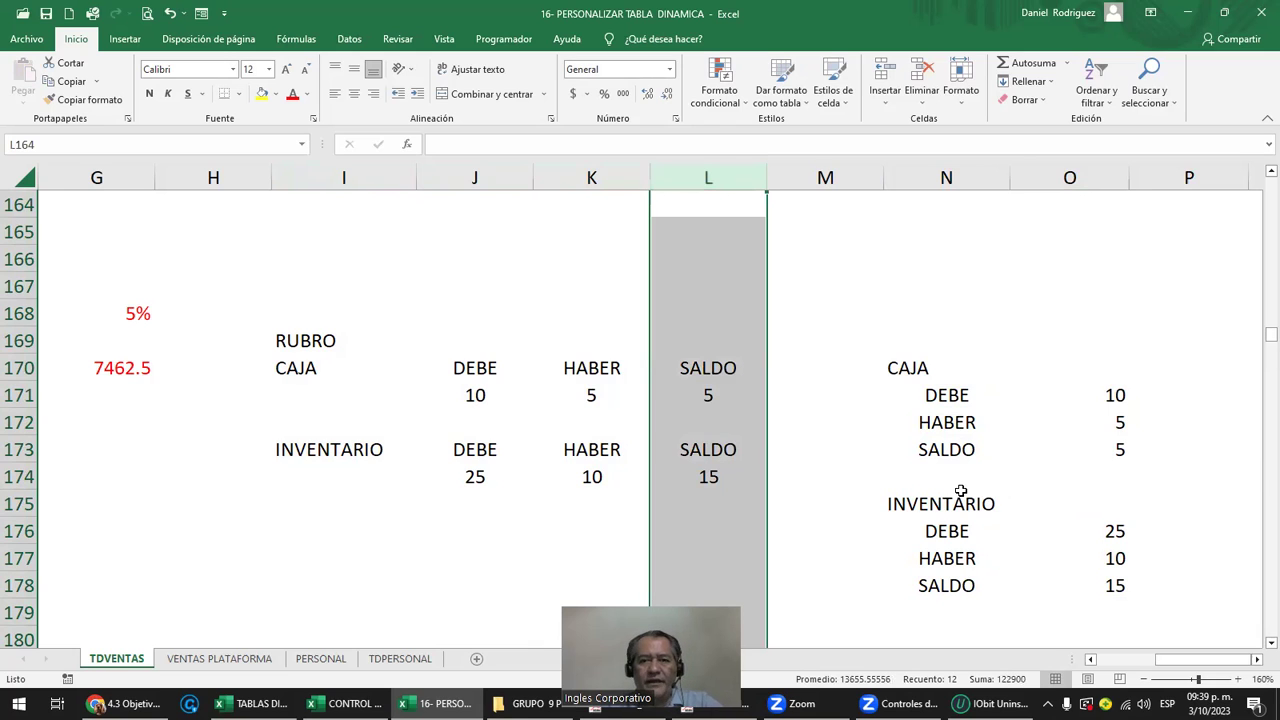
left_click_drag(904, 368, 1090, 363)
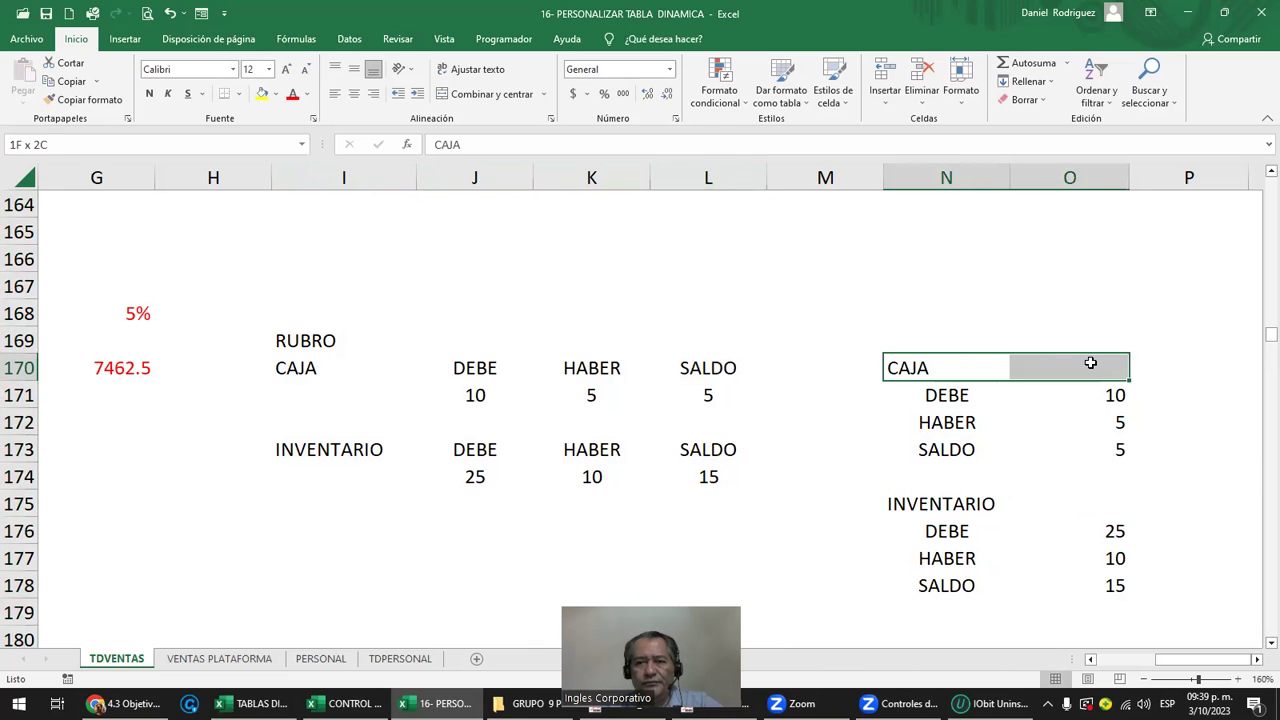
left_click_drag(933, 362, 918, 363)
left_click(946, 449)
left_click(997, 501)
left_click_drag(926, 394, 930, 442)
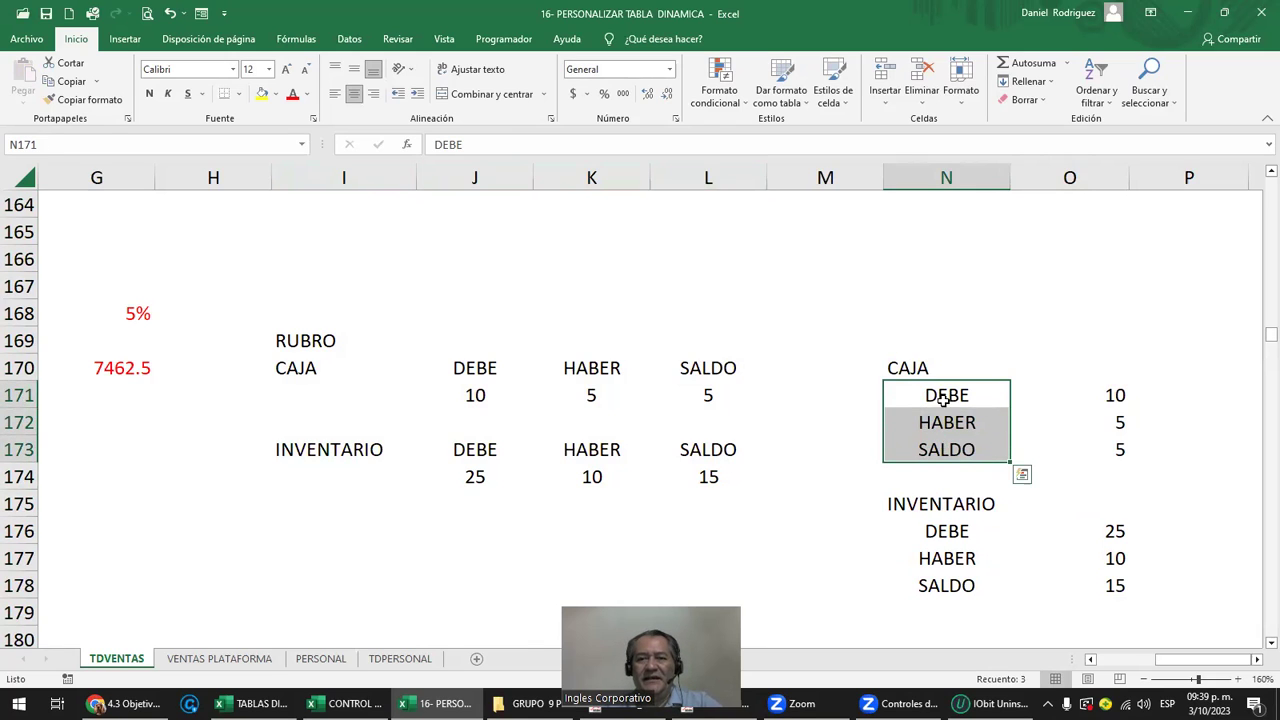
left_click_drag(943, 399, 1085, 401)
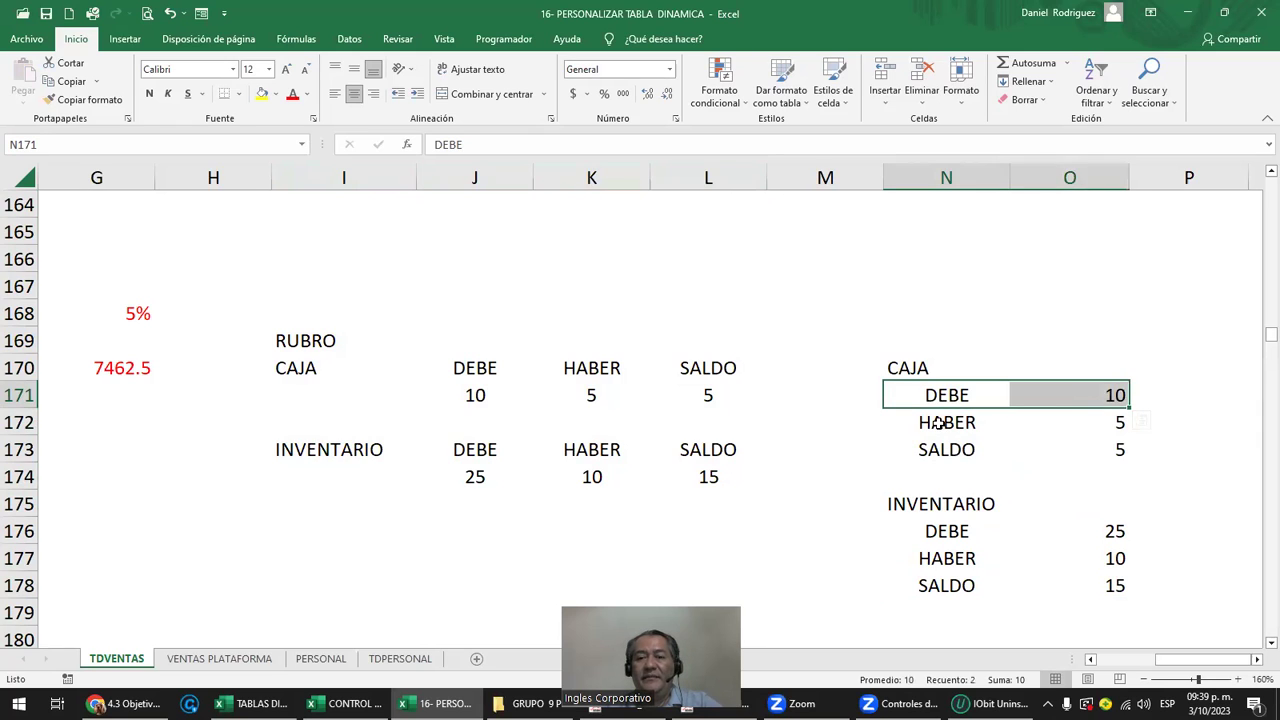
left_click_drag(940, 424, 1077, 420)
left_click_drag(950, 449, 1092, 448)
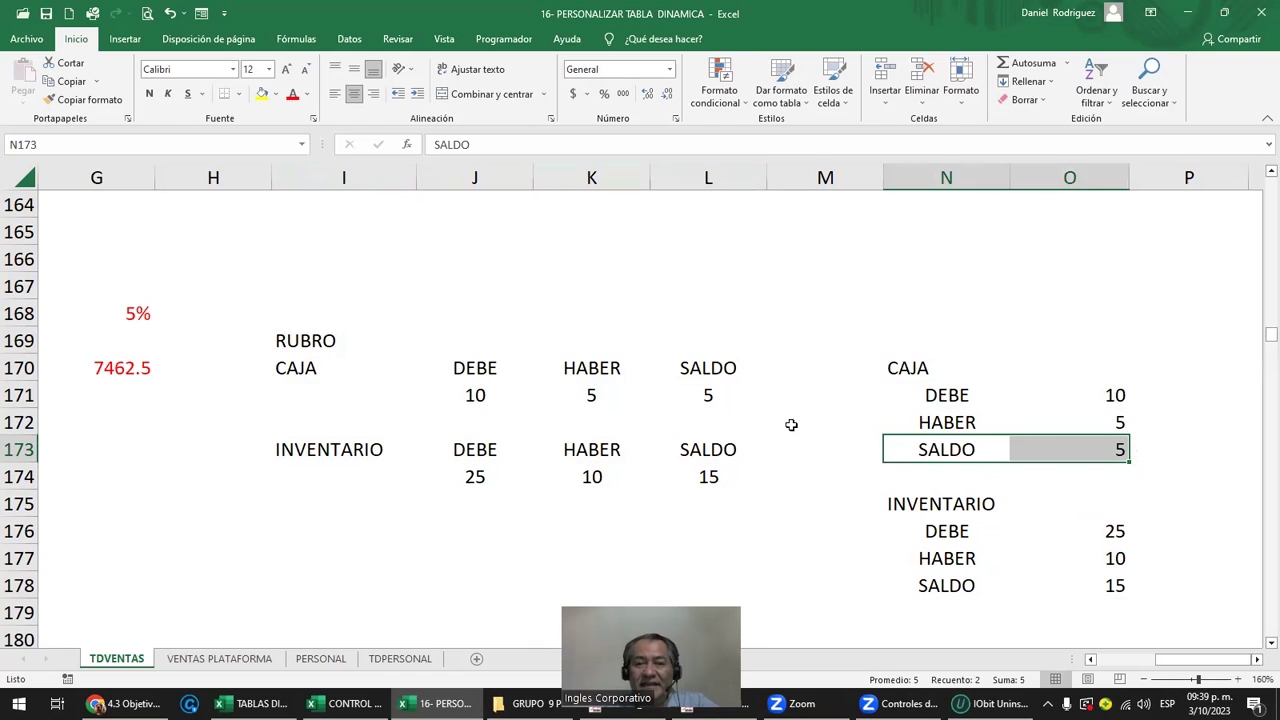
left_click(940, 451)
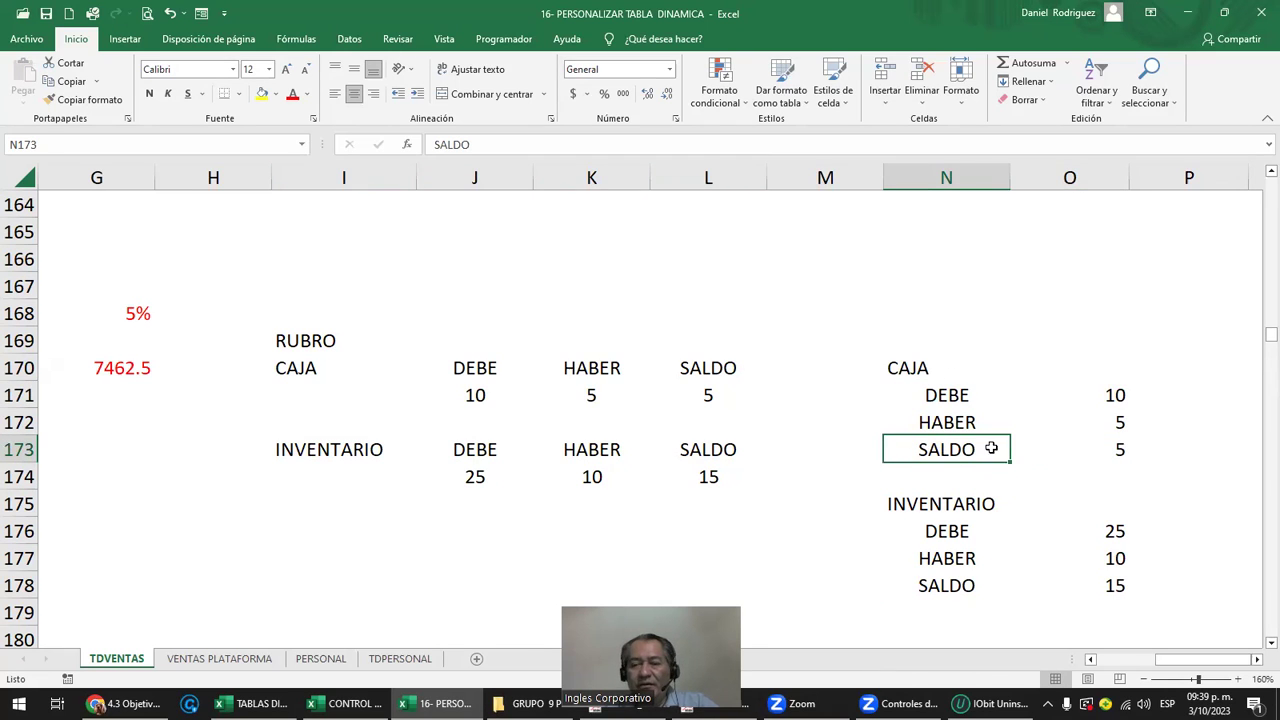
left_click_drag(991, 449, 1084, 446)
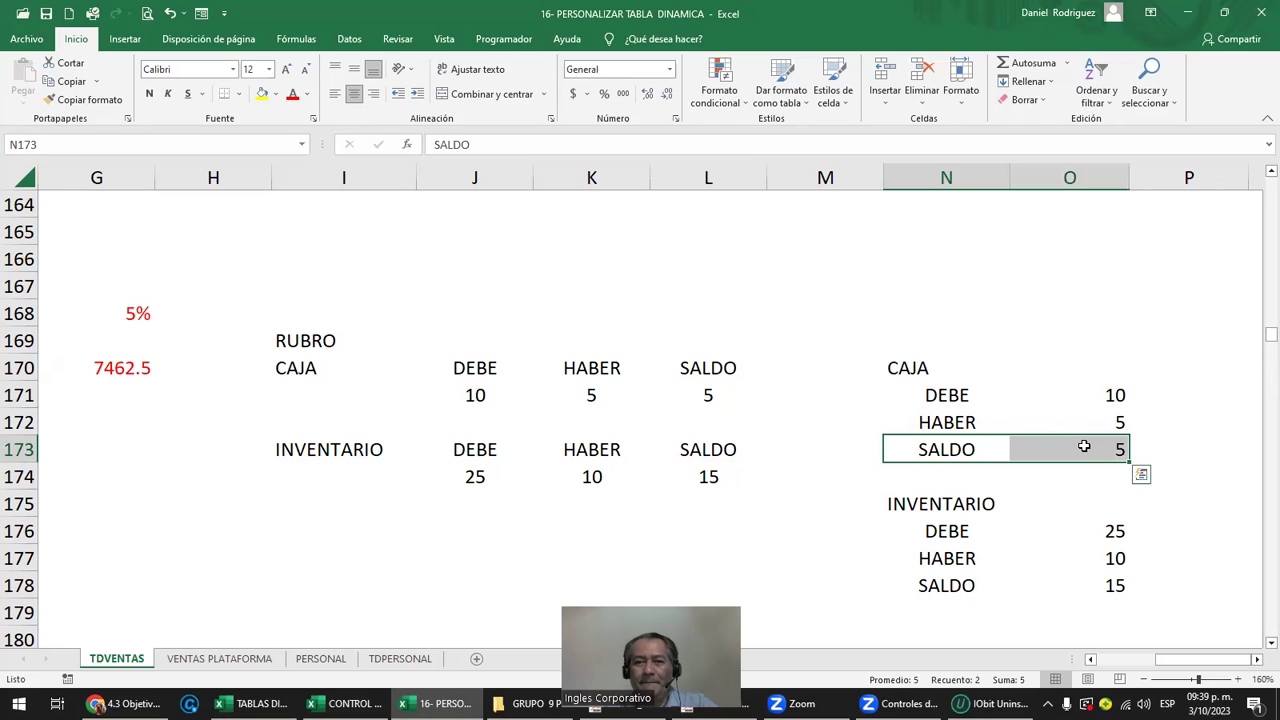
left_click(705, 178)
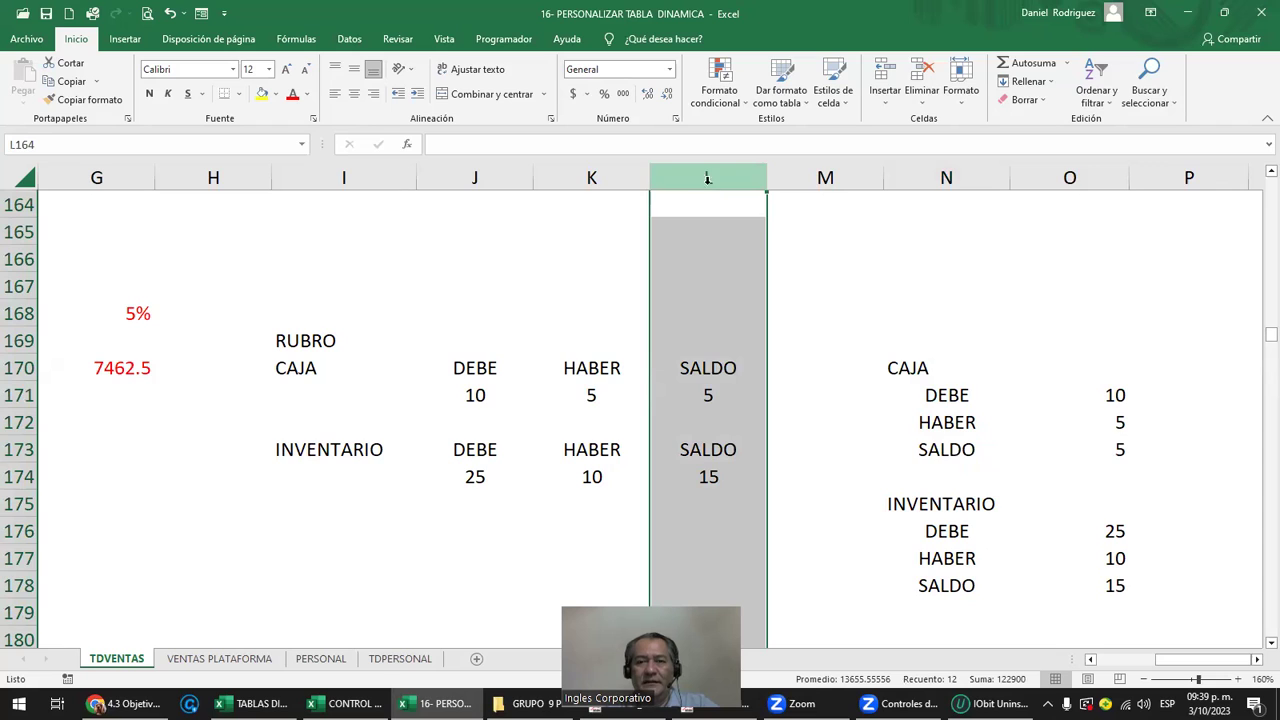
left_click(940, 449)
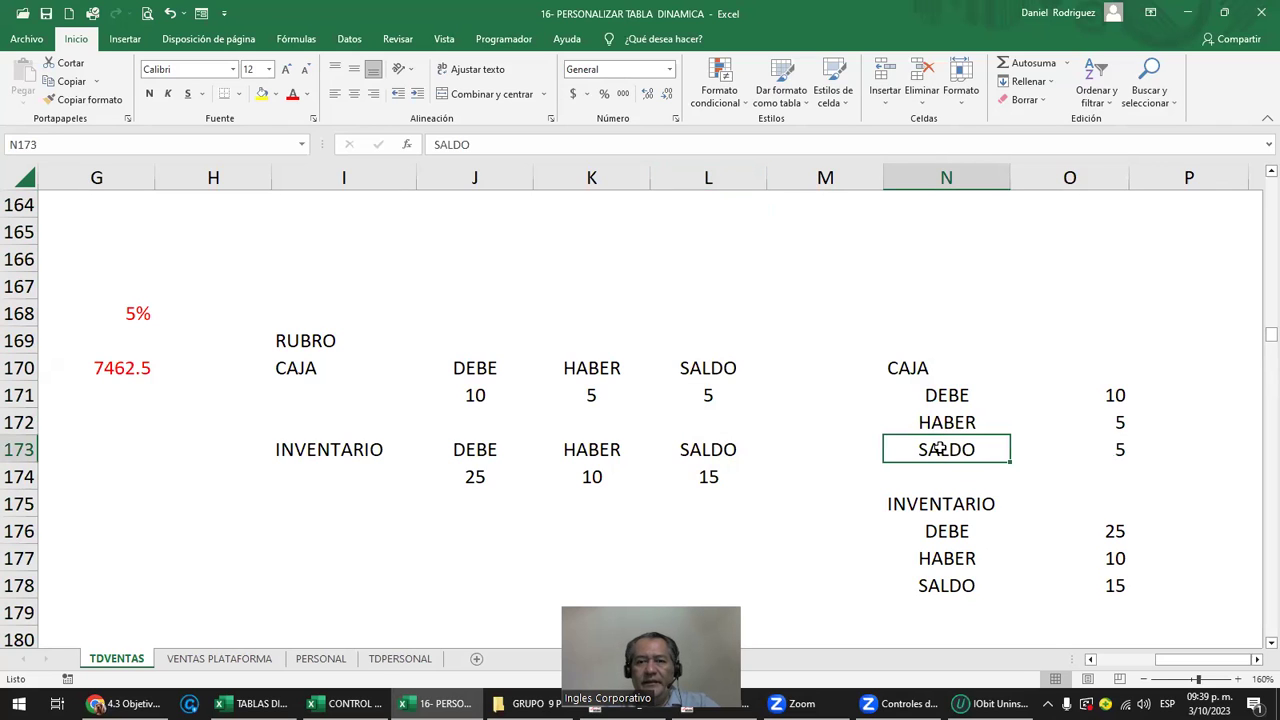
left_click_drag(989, 447, 1082, 444)
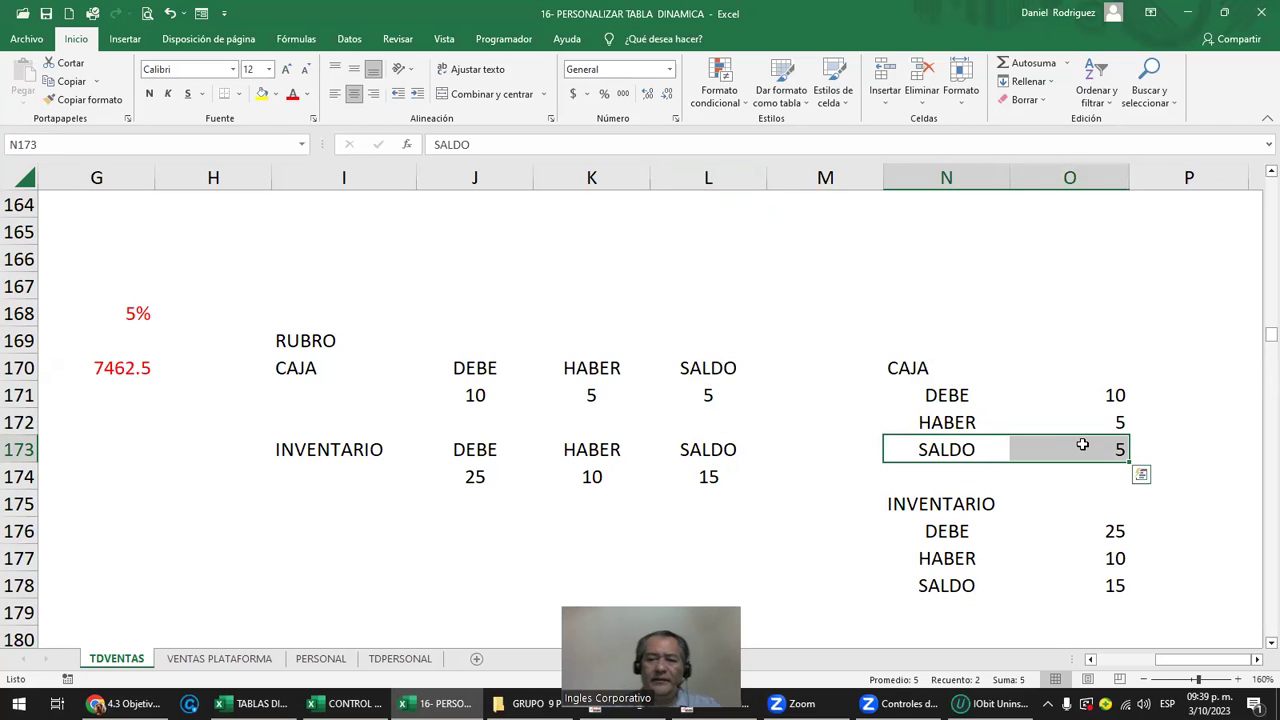
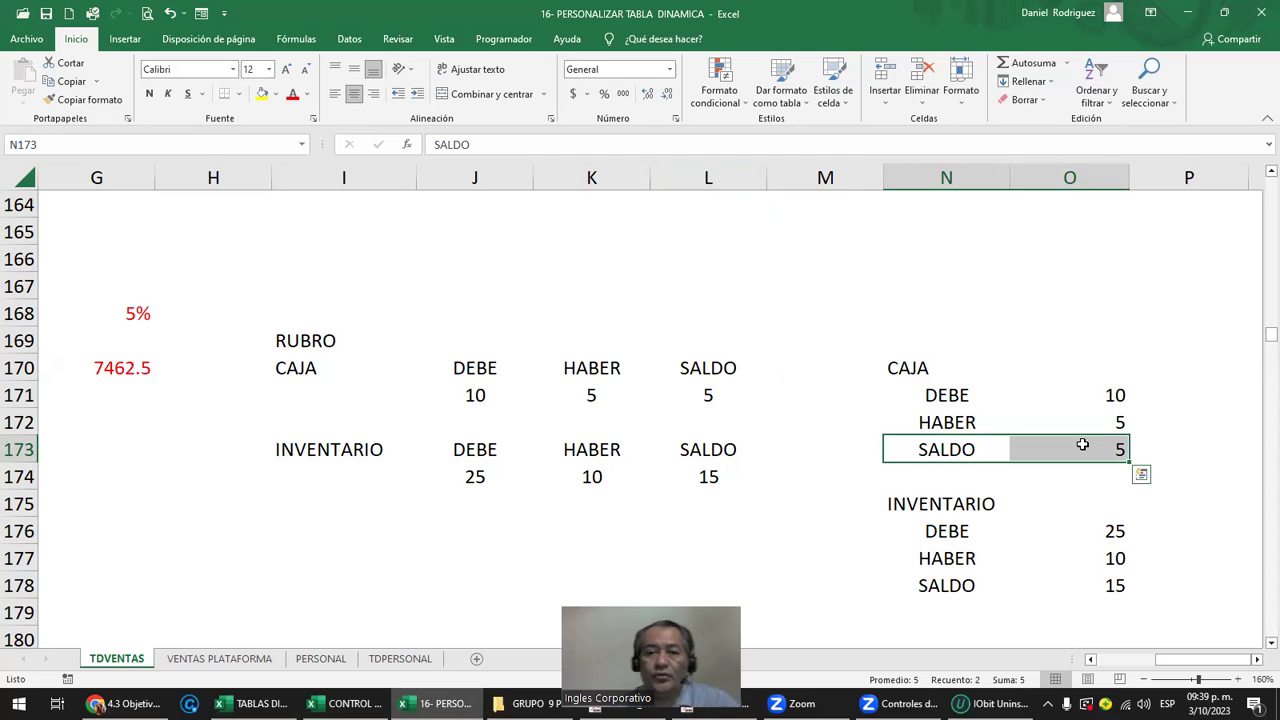
Select the CAJA SALDO entries in N170:O173, then move back to the PLATAFORMA header in A168.
mouse_move(900, 366)
left_mouse_down()
mouse_move(1081, 512)
mouse_move(1098, 585)
left_mouse_up()
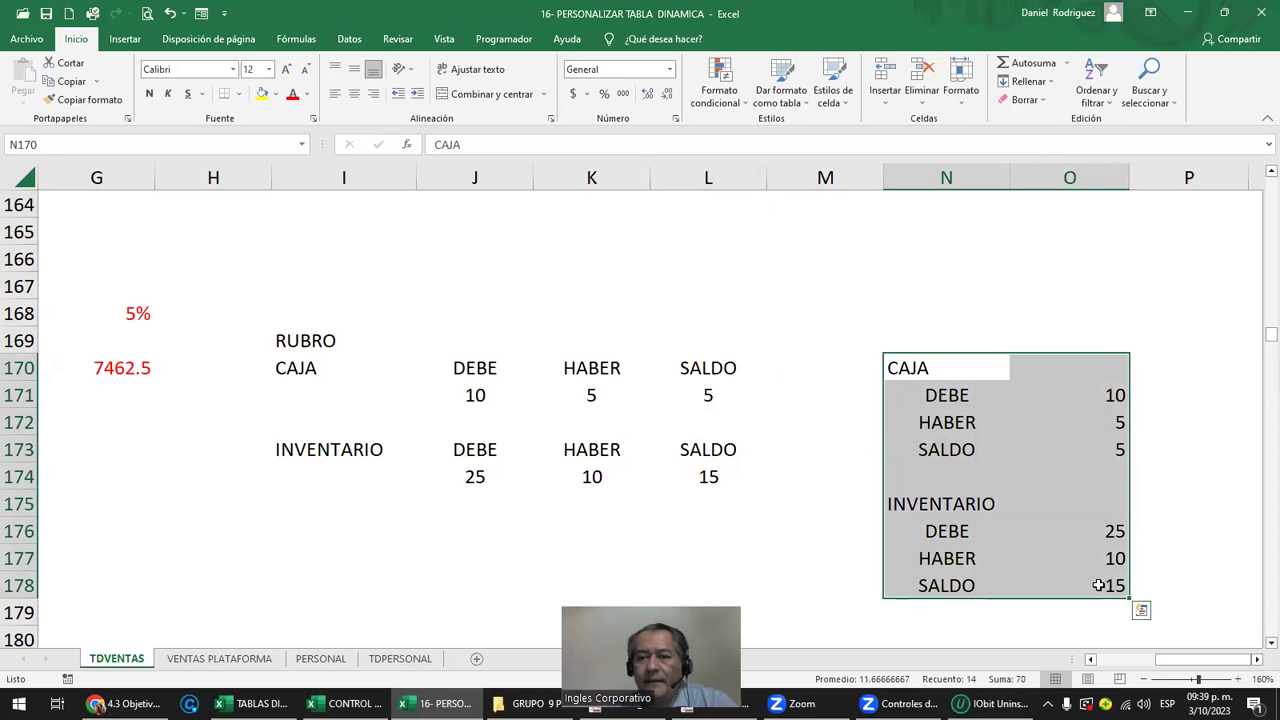
left_click(952, 446)
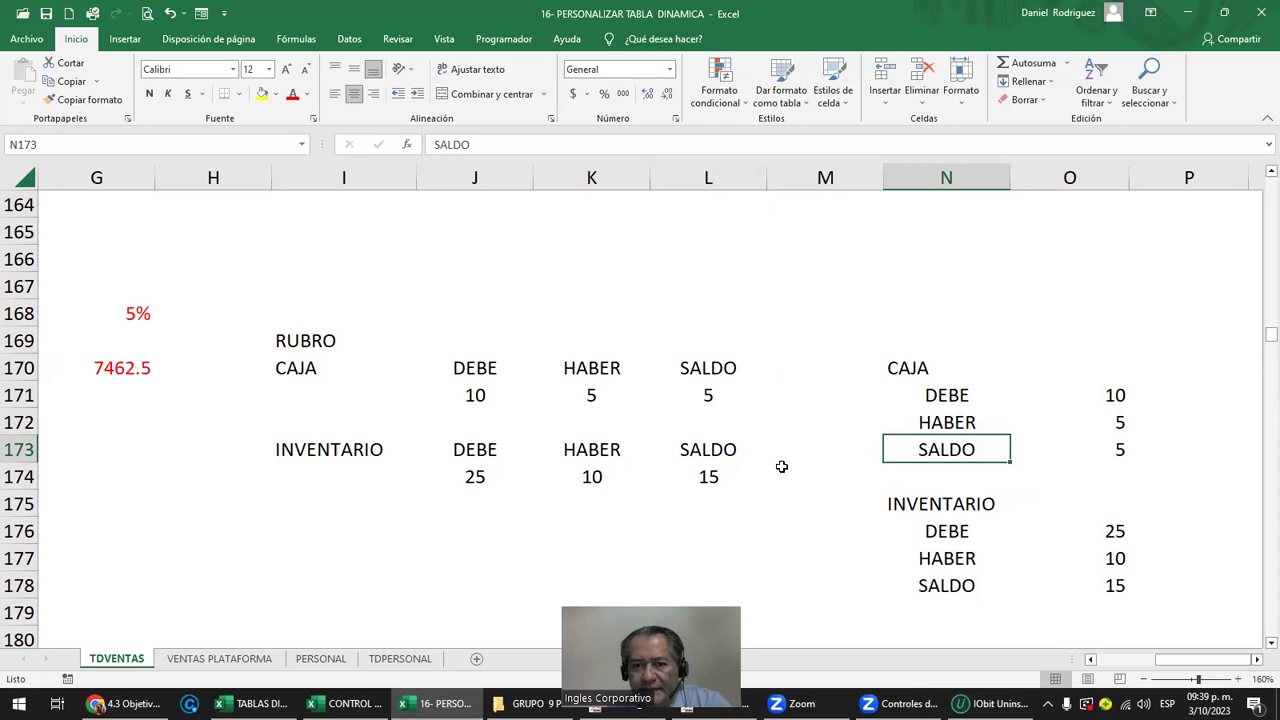
left_click_drag(970, 449, 1088, 441)
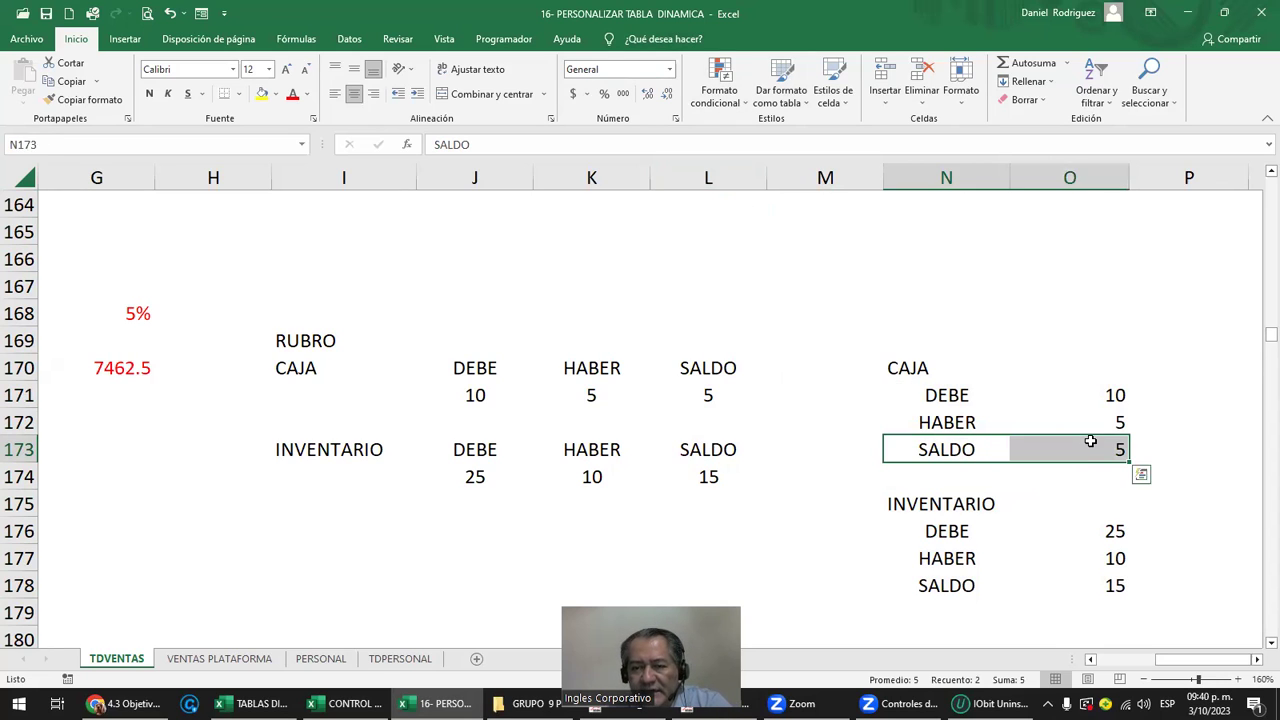
key("Left")
key("Left")
key("Left")
key("Left")
key("Home")
left_click(117, 316)
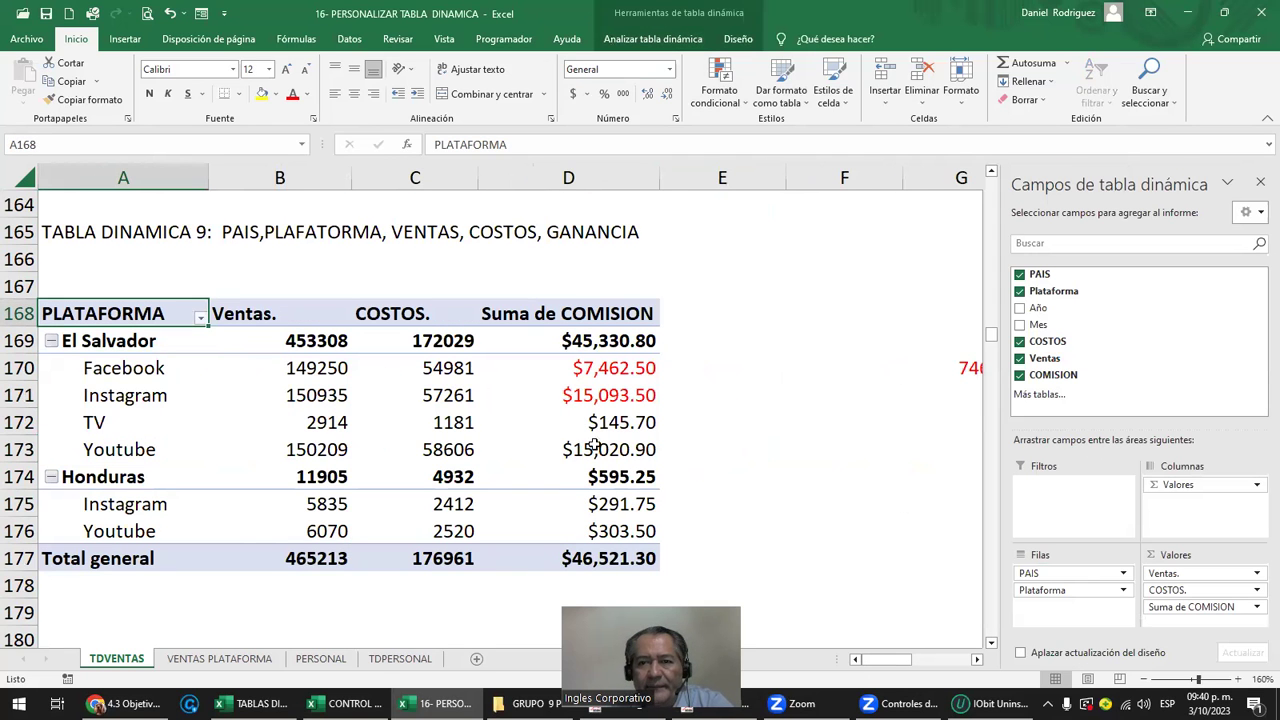
Try adding an Elemento calculado to the pivot table, dismiss the error, and select a cell outside it.
left_click(680, 42)
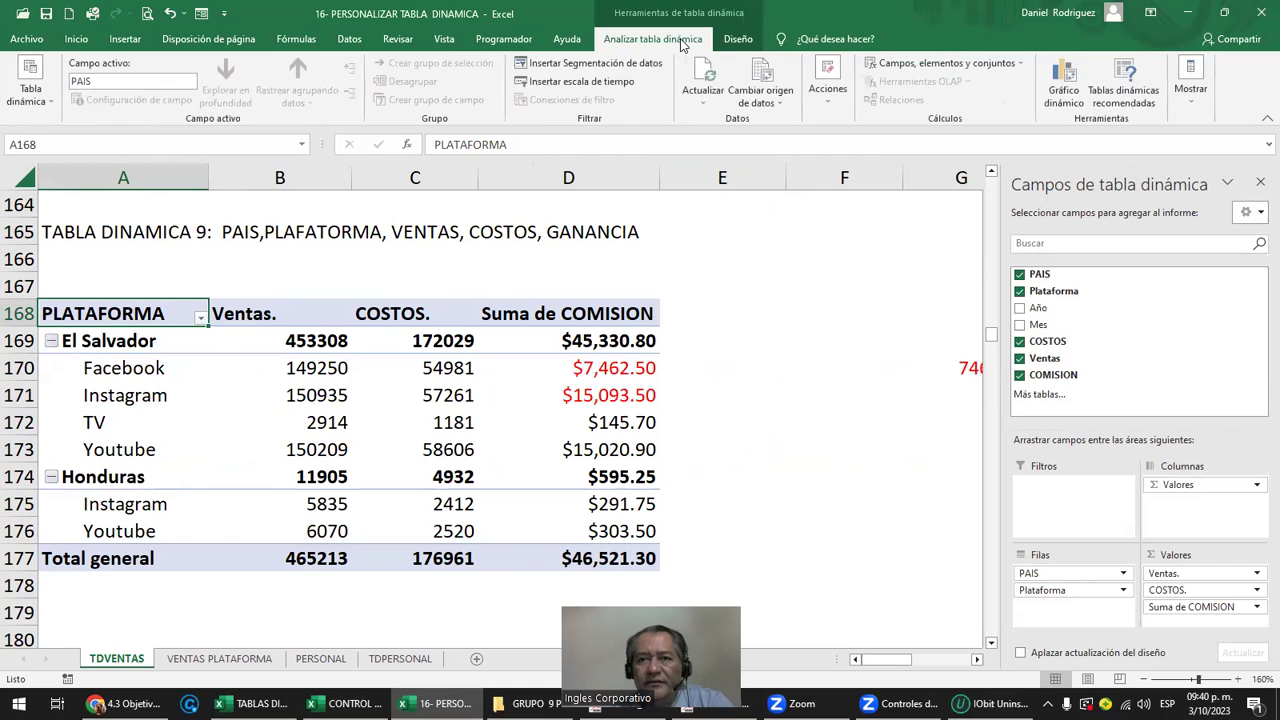
left_click(966, 63)
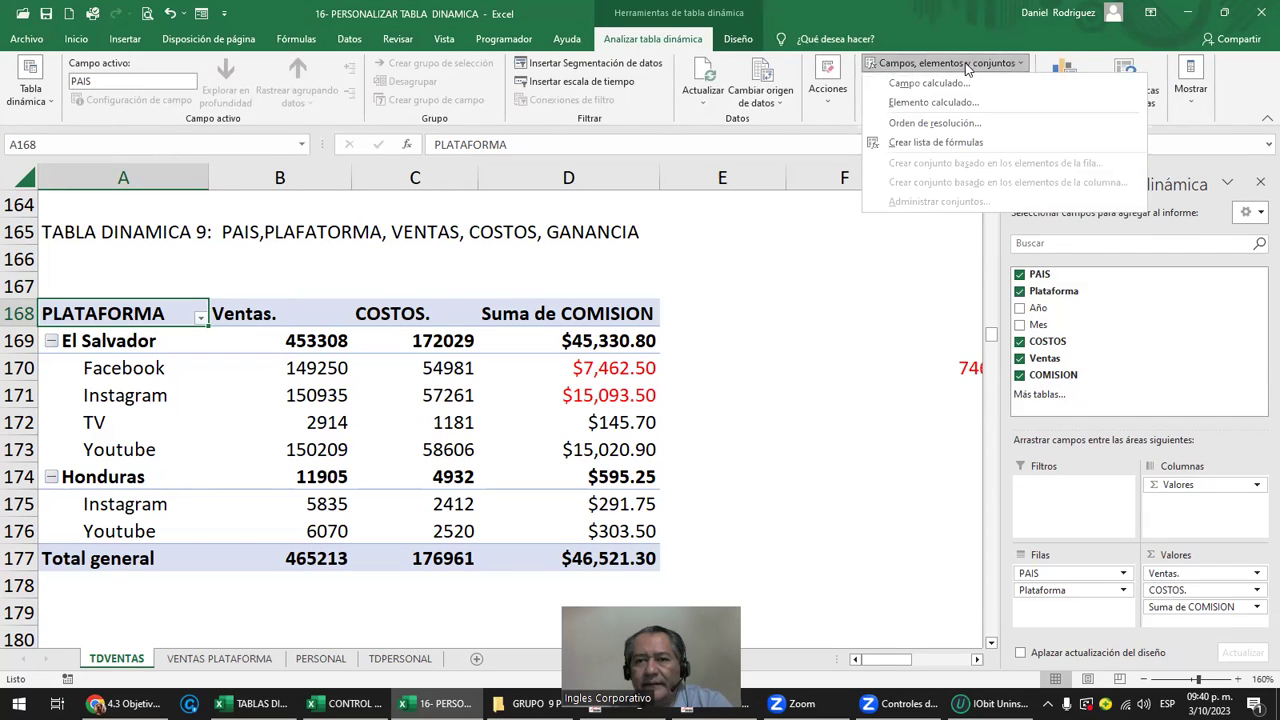
left_click(931, 104)
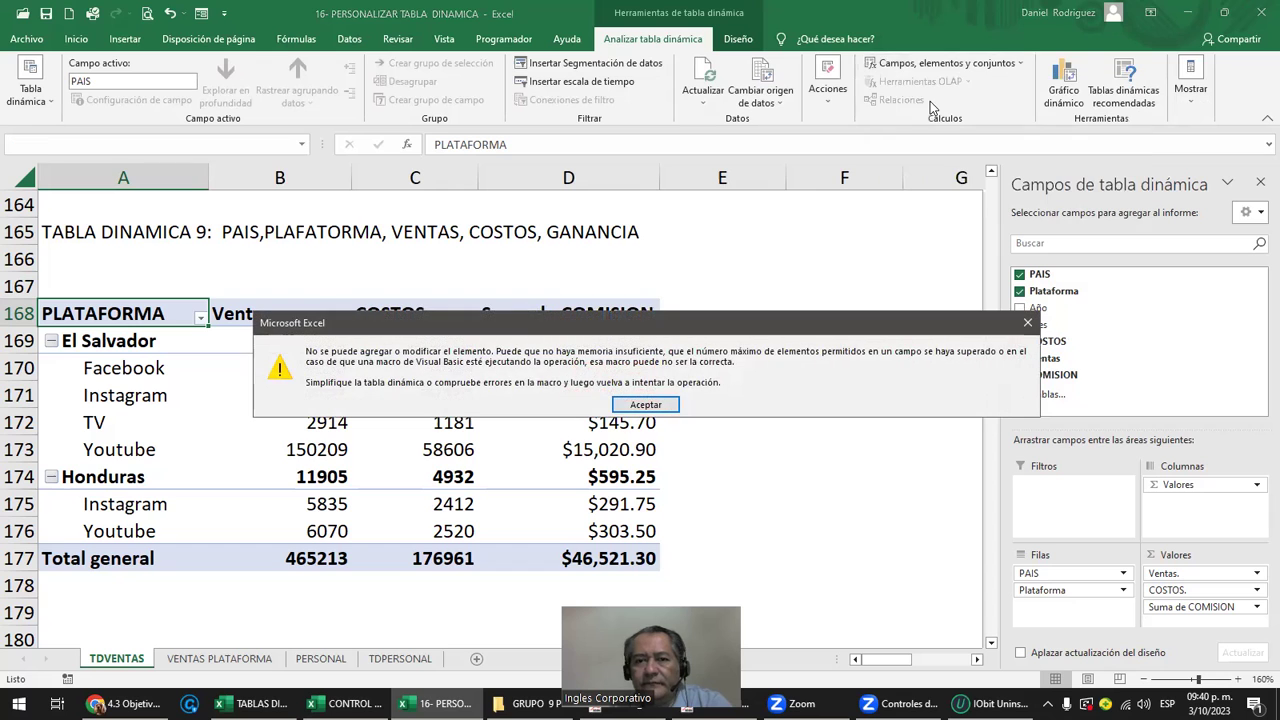
left_click(645, 404)
left_click(784, 365)
Cut the INVENTARIO block from N175:O178 and paste it one row higher at N174.
key("Right")
key("Right")
key("Right")
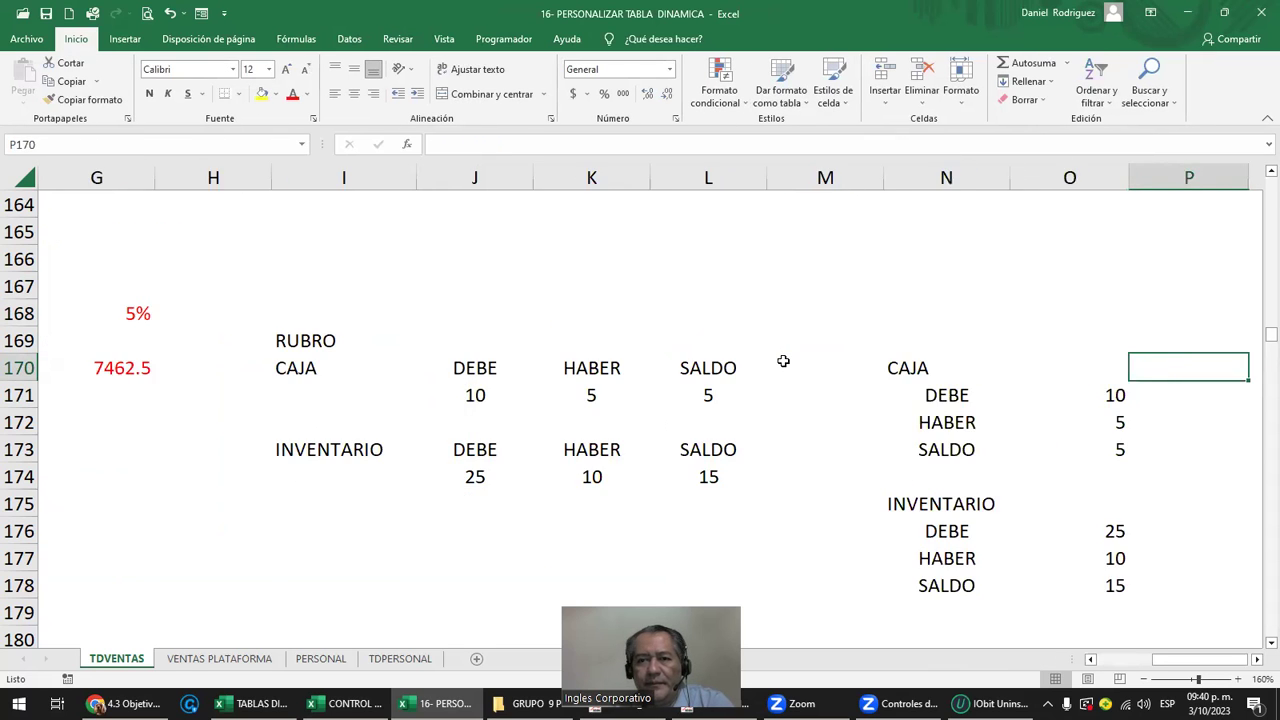
key("Right")
left_click(838, 371)
left_click_drag(817, 503, 976, 585)
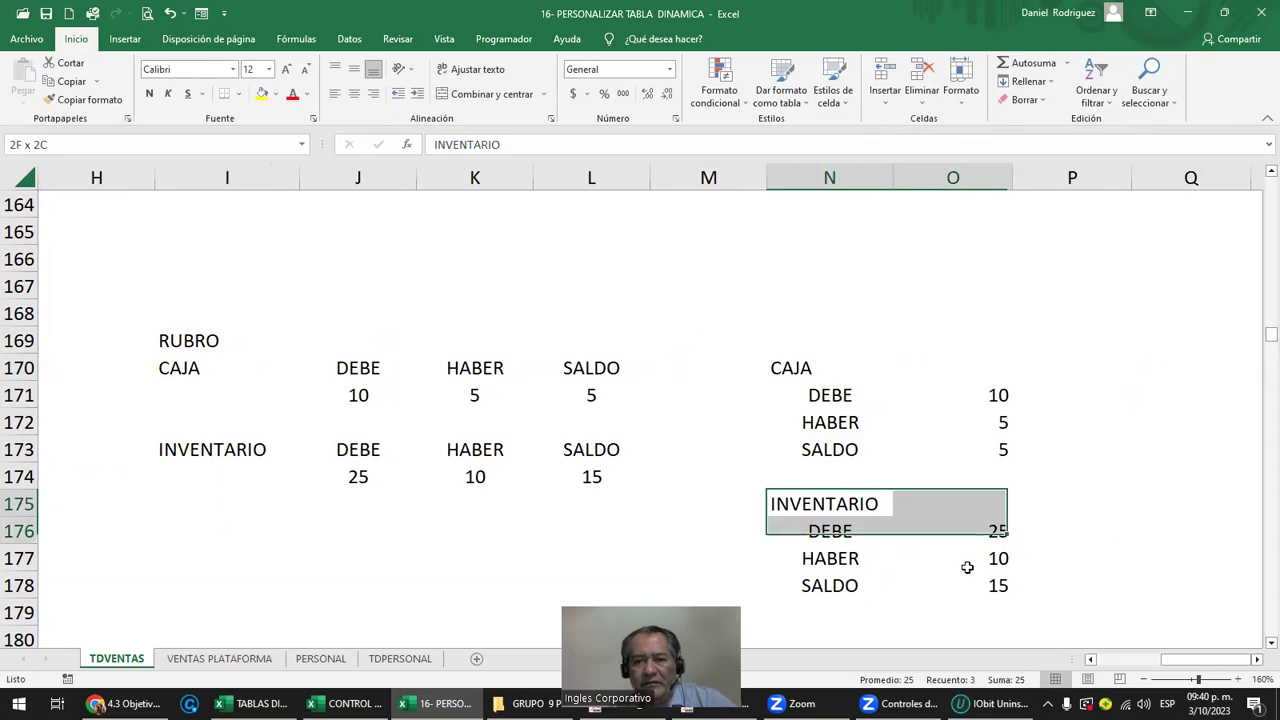
key("ctrl+x")
key("Up")
key("ctrl+v")
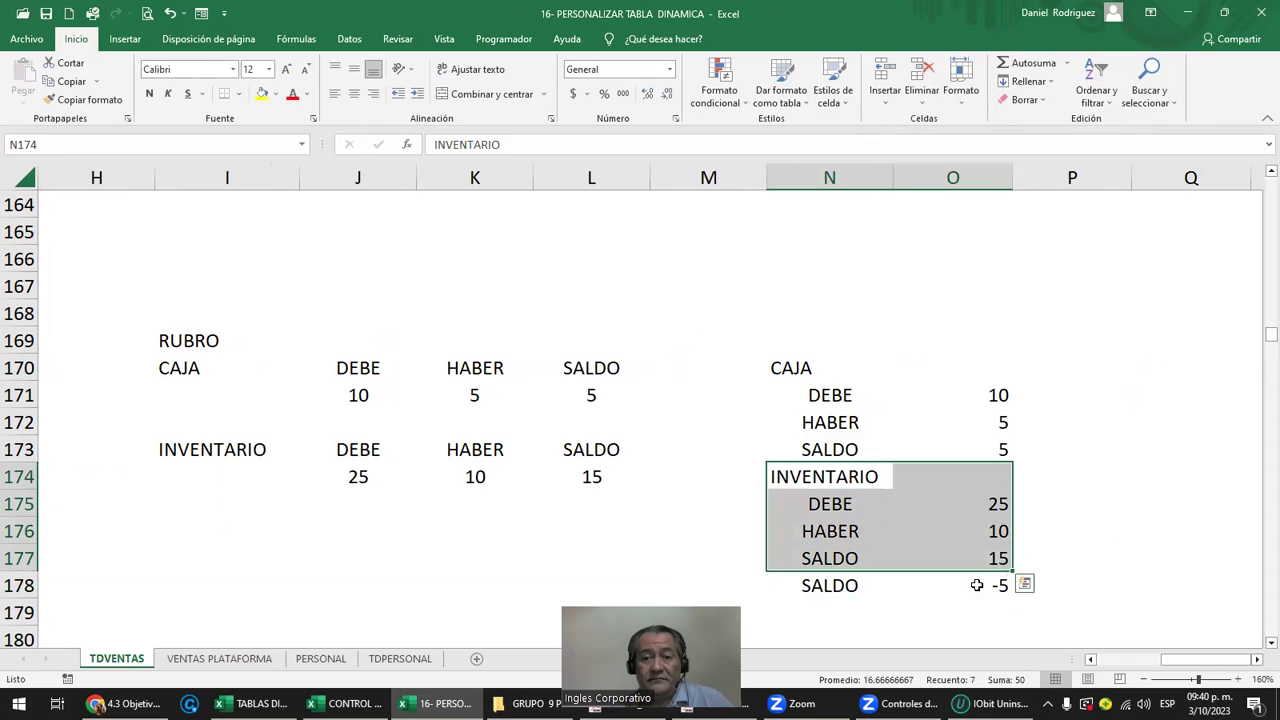
key("Down")
key("Down")
key("Down")
key("Down")
Clear the leftover SALDO and -5 in row 178 and select the full list N170:O177.
key("Delete")
key("Right")
key("Delete")
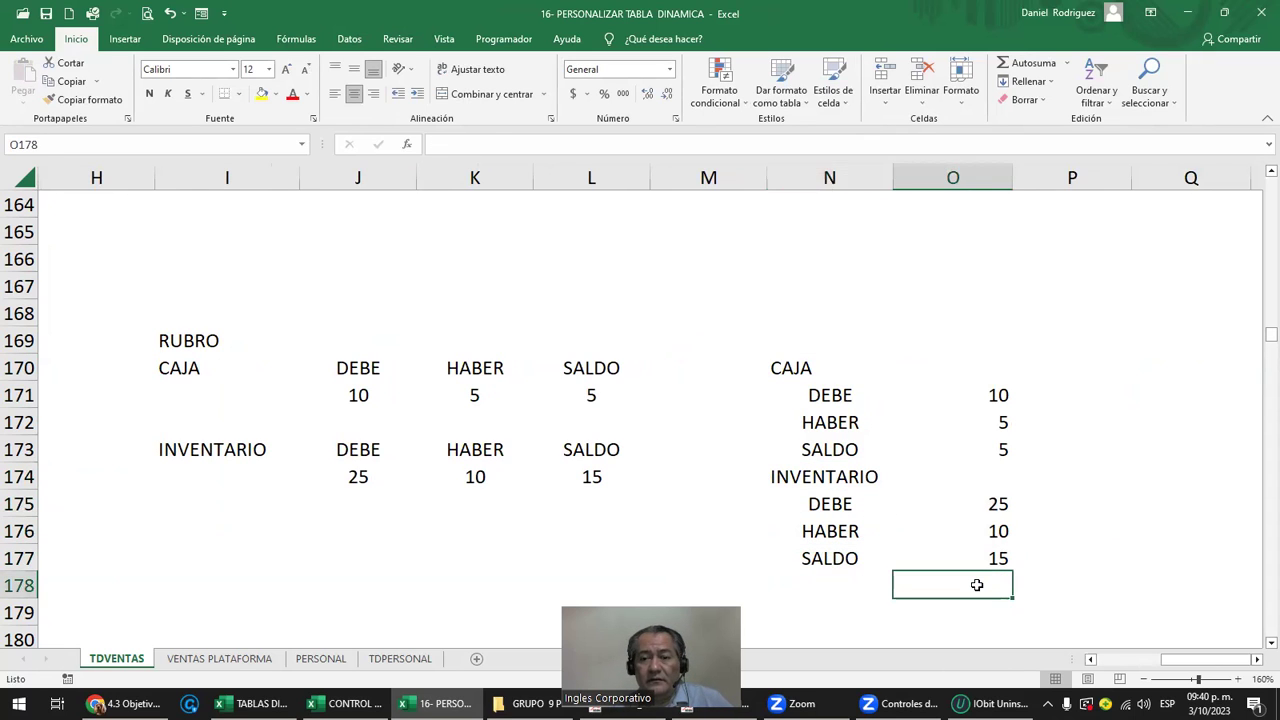
key("Up")
left_click_drag(815, 377, 941, 553)
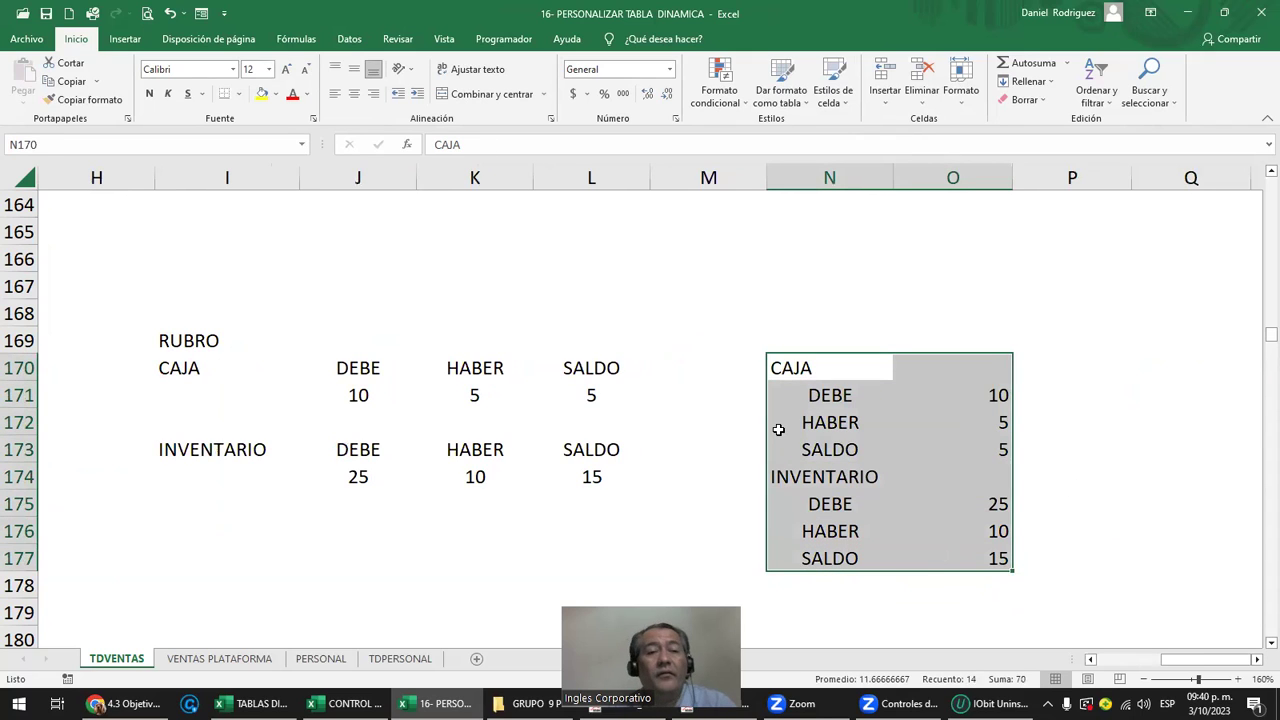
left_click(27, 39)
key("Escape")
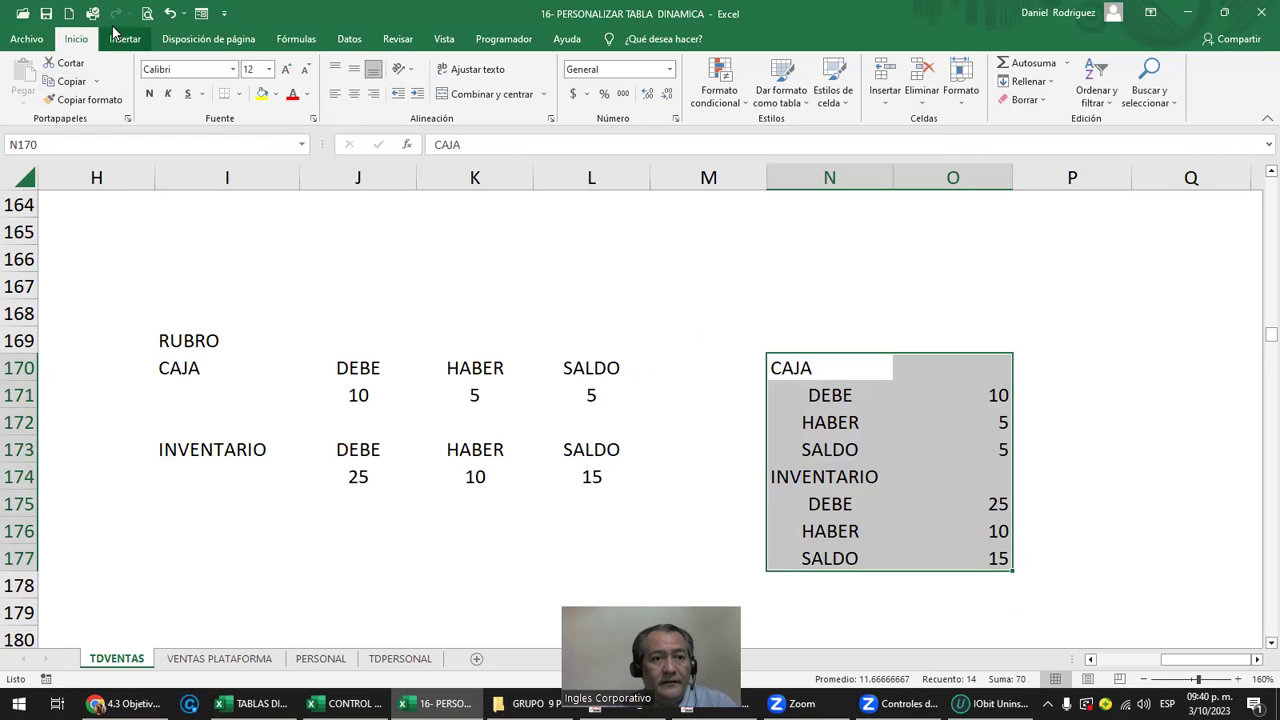
Create a pivot table from the list on the existing sheet at location P170.
left_click(124, 39)
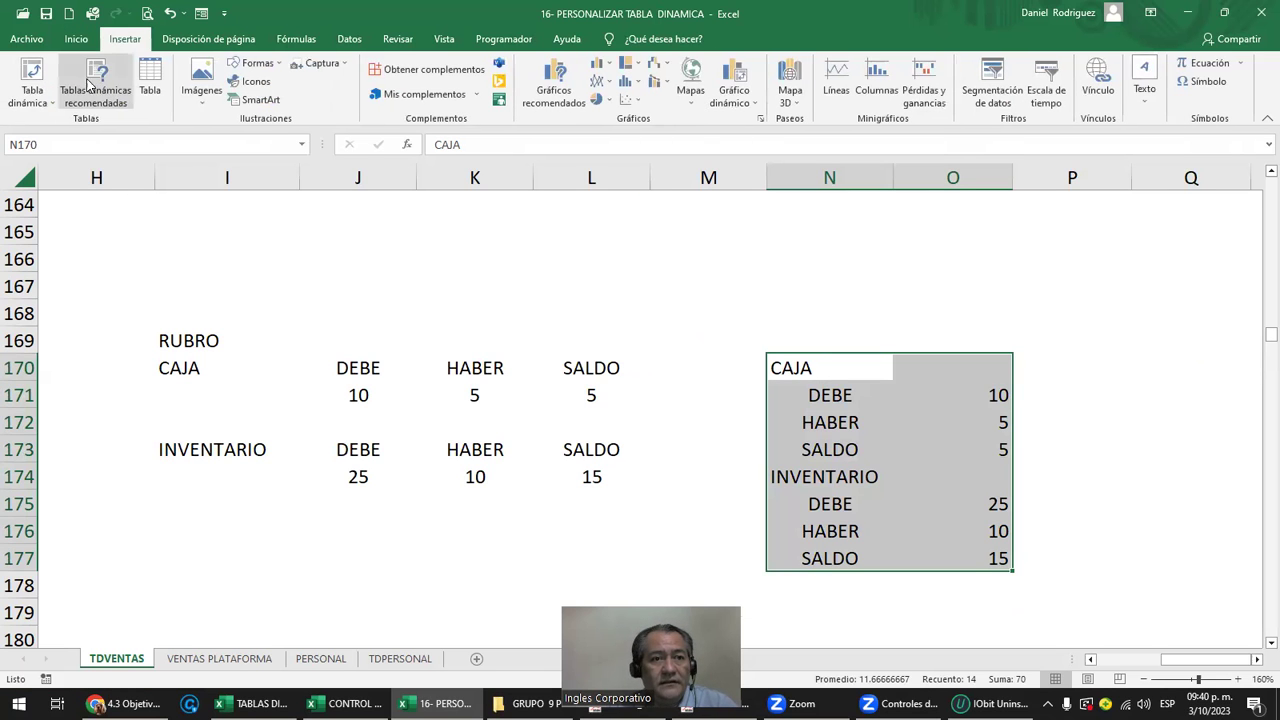
left_click(32, 82)
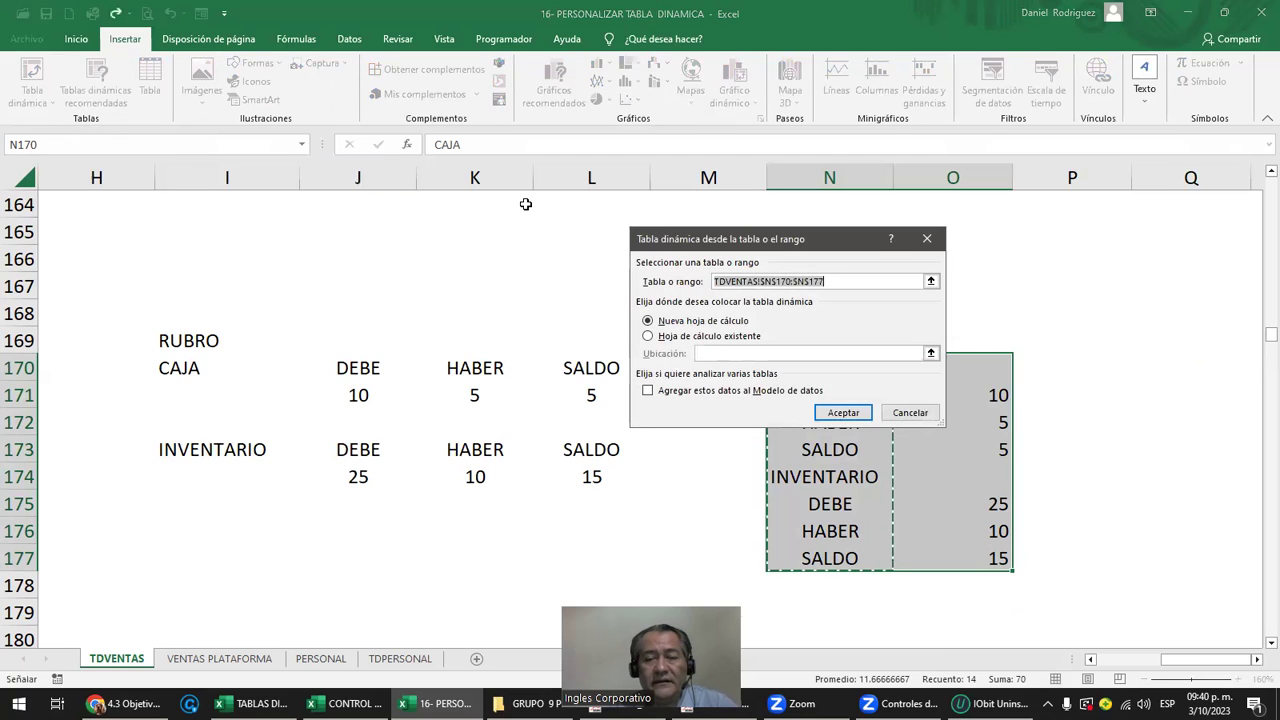
left_click(722, 336)
left_click(1092, 364)
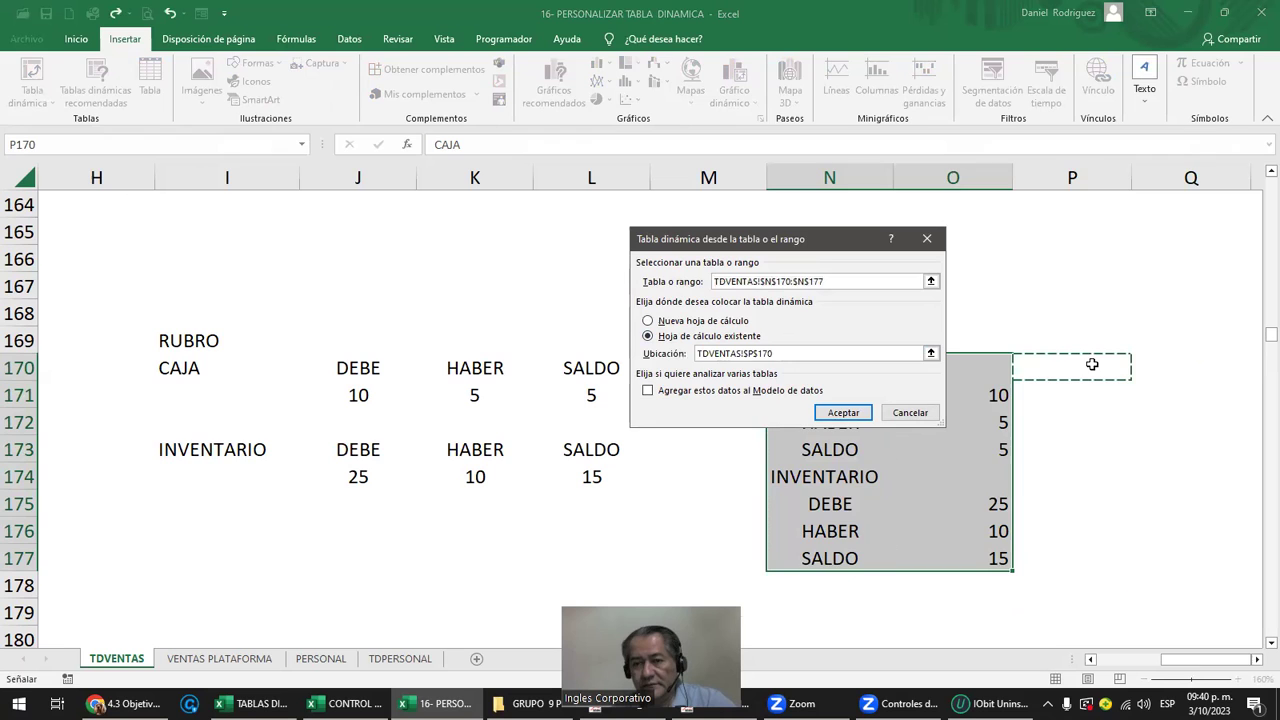
key("Return")
Add the CAJA field to the pivot's Filas to list DEBE, HABER, INVENTARIO and SALDO.
left_click(946, 329)
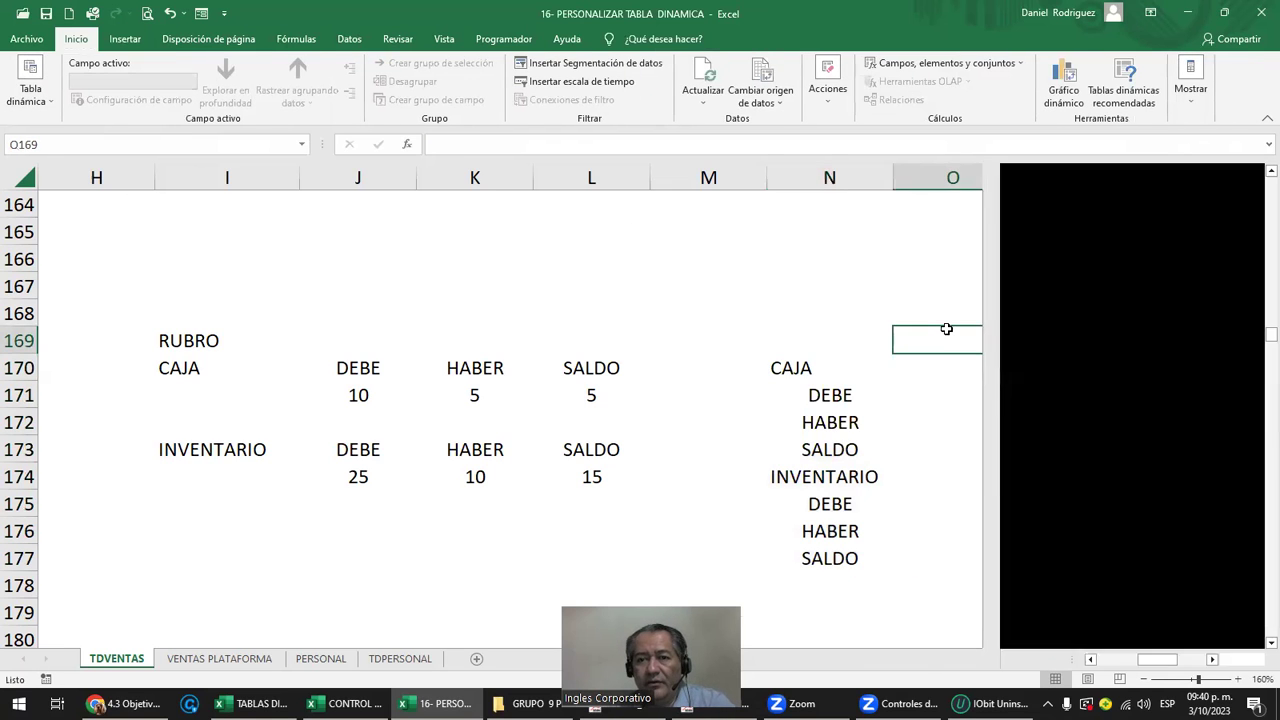
key("Right")
key("Right")
key("Right")
key("Right")
left_click(907, 368)
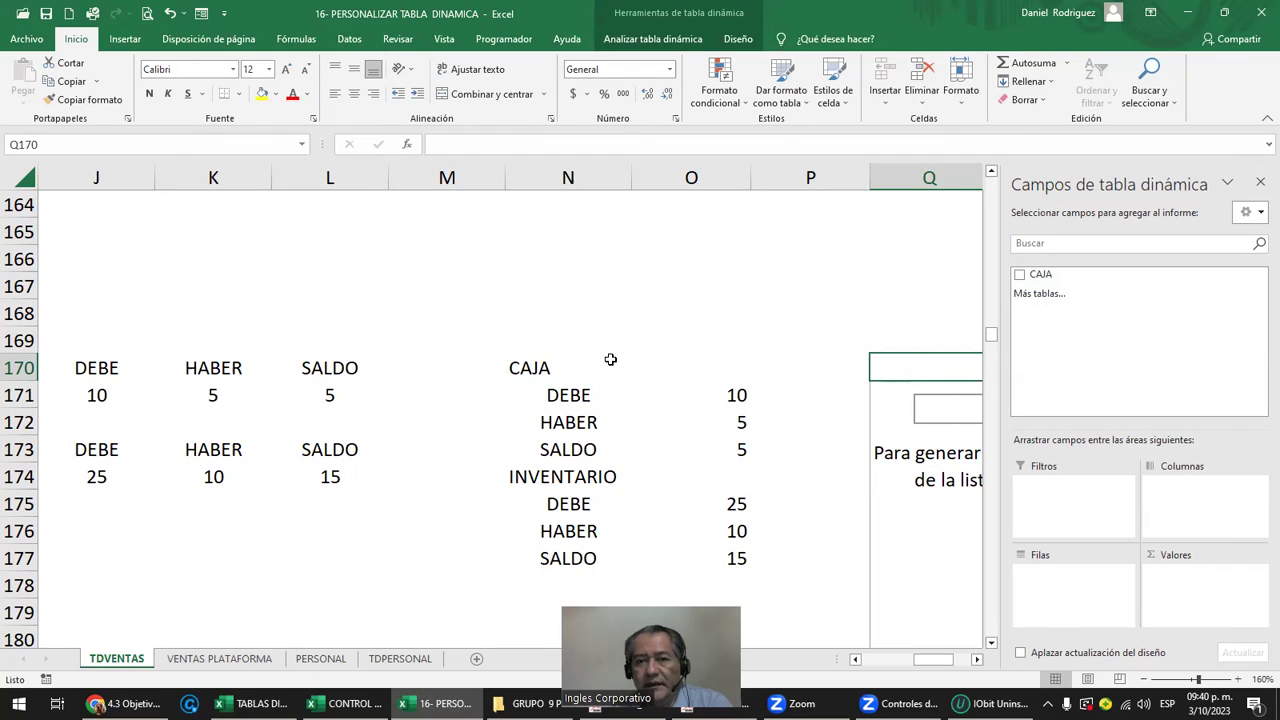
left_click_drag(1045, 274, 1097, 578)
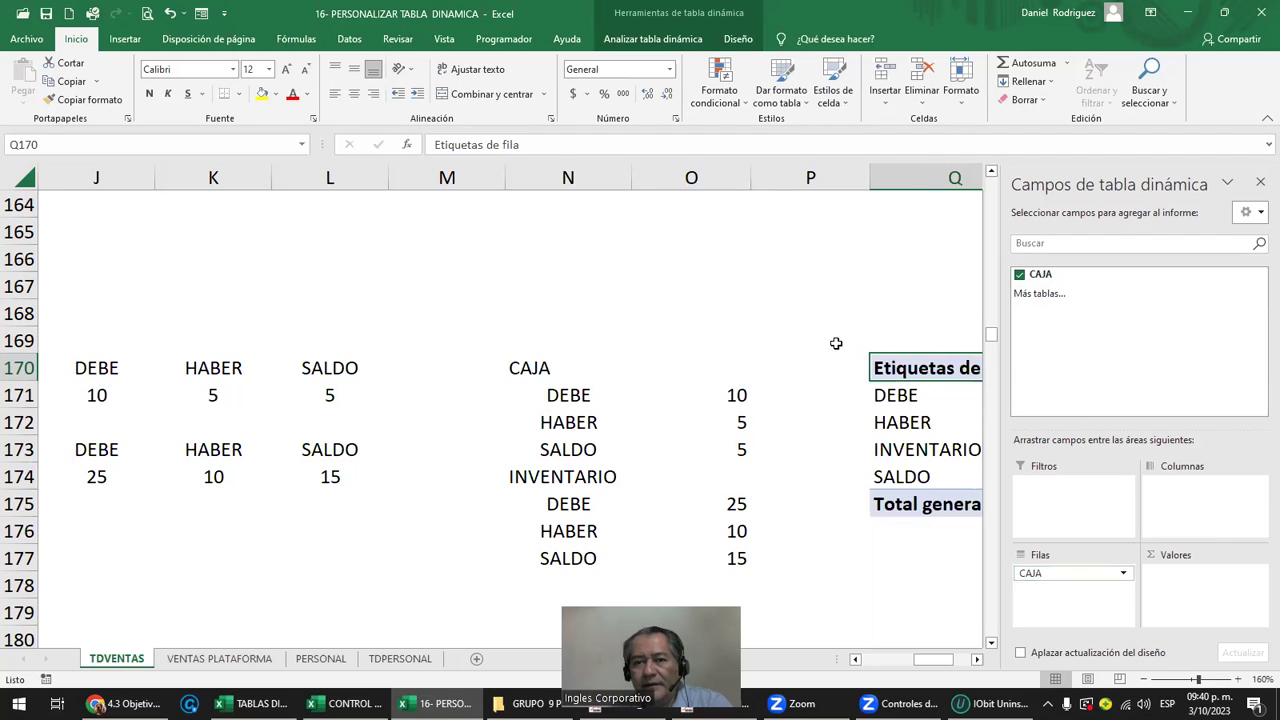
left_click(823, 326)
scroll(820, 391, "right", 1)
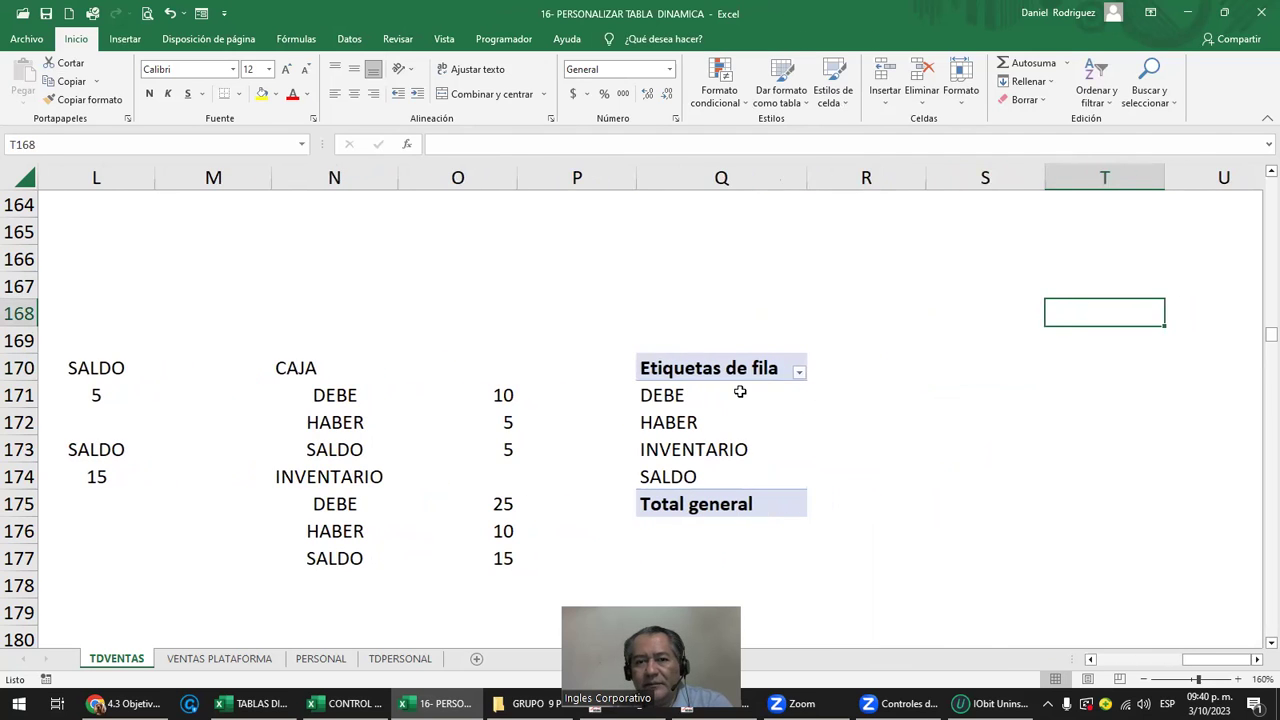
Check the CAJA list and pivot, then open and close Campo calculado without changes.
left_click(737, 391)
left_click_drag(300, 368, 458, 546)
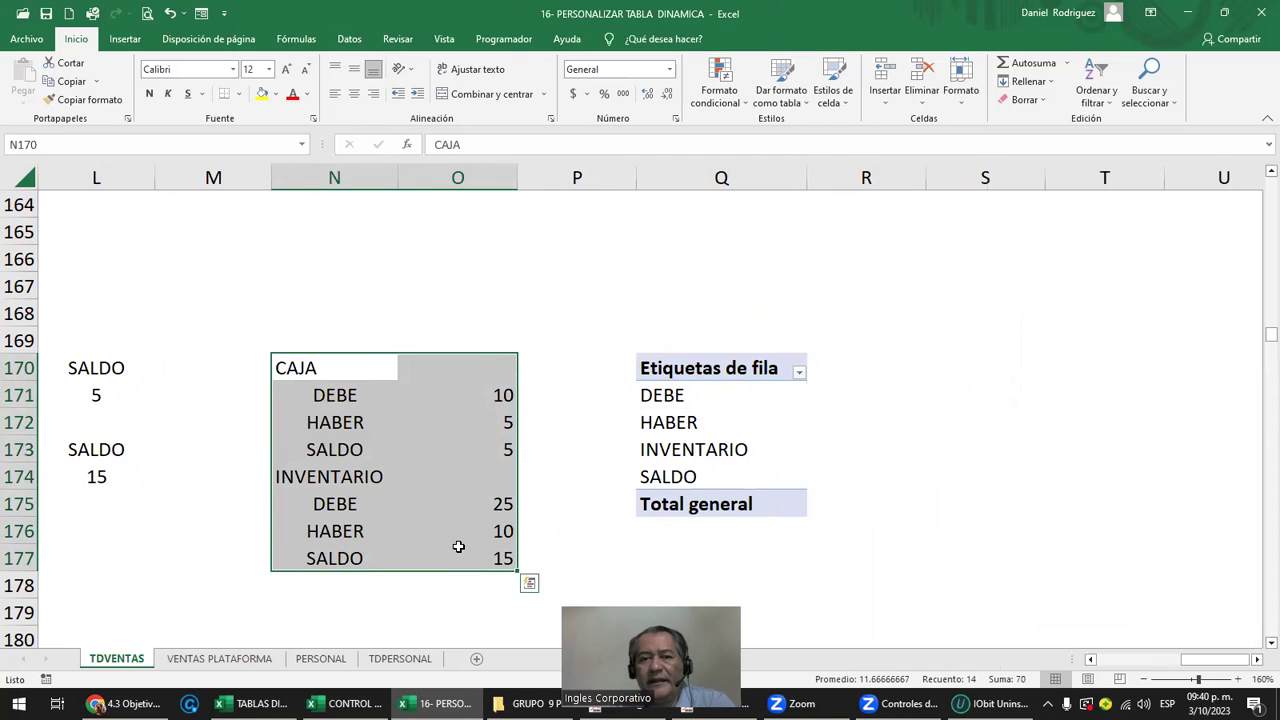
left_click(334, 488)
left_click(318, 368)
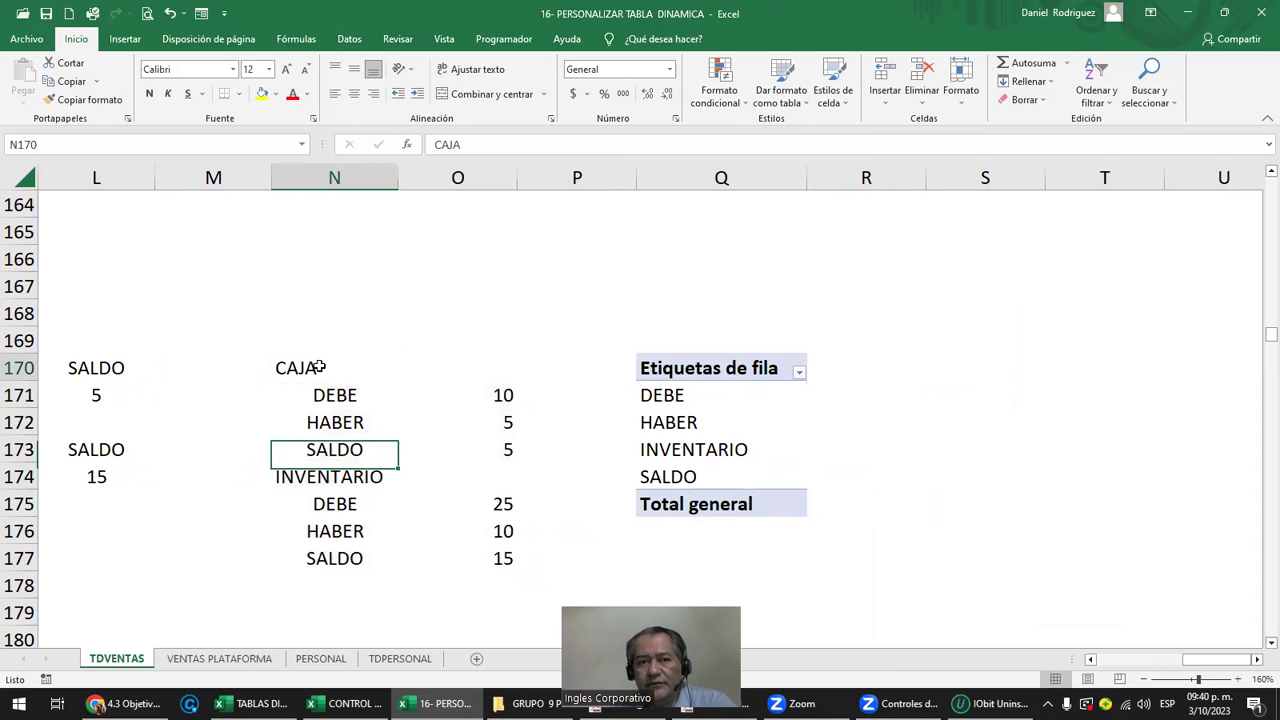
left_click(702, 362)
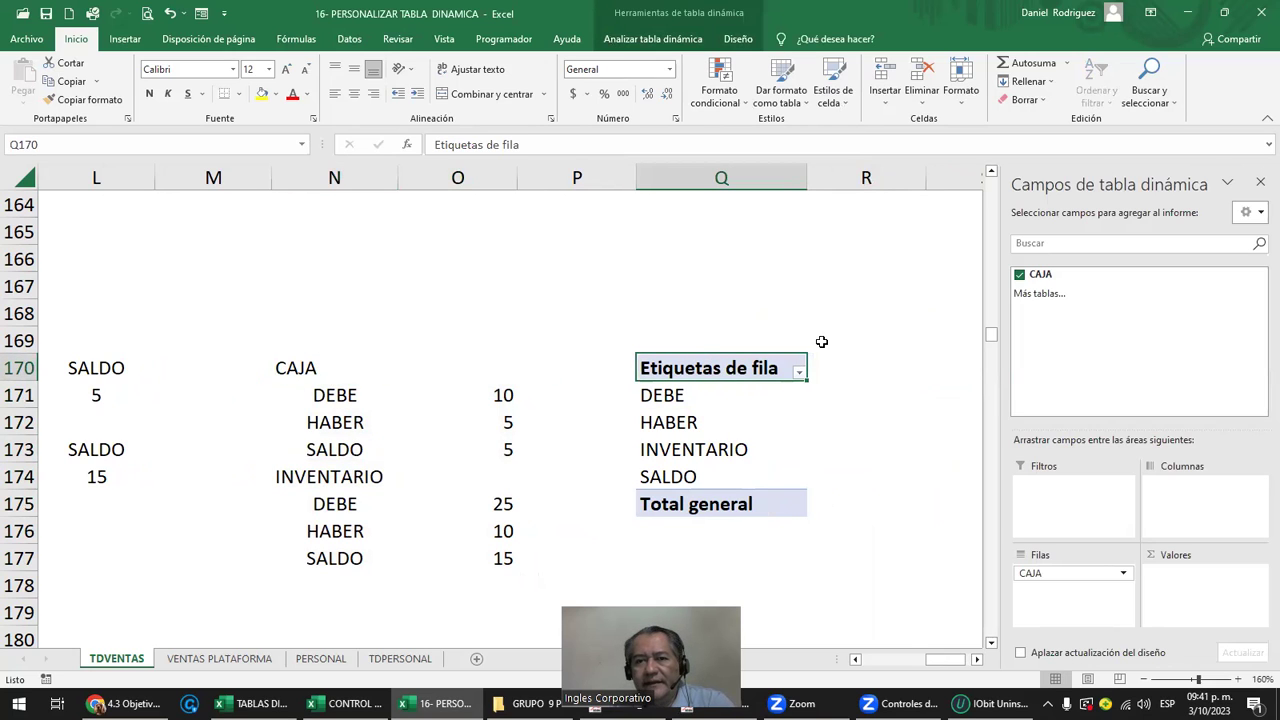
left_click(652, 38)
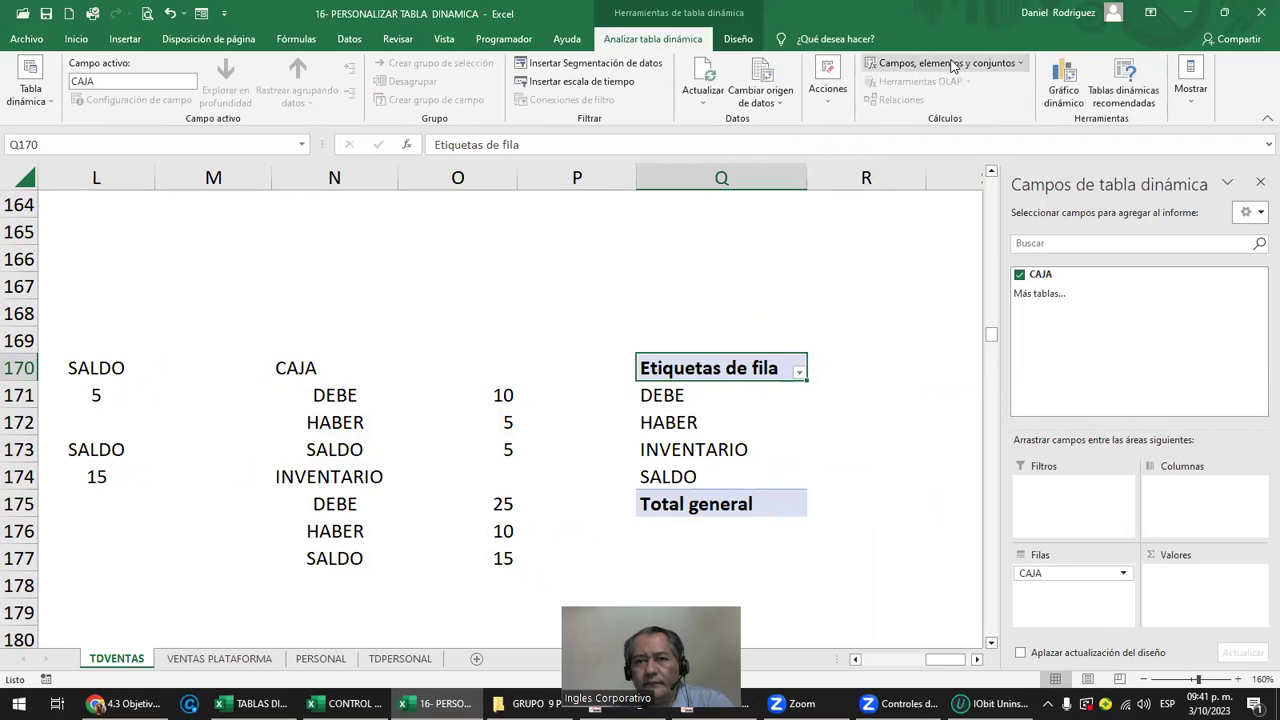
left_click(953, 66)
left_click(950, 84)
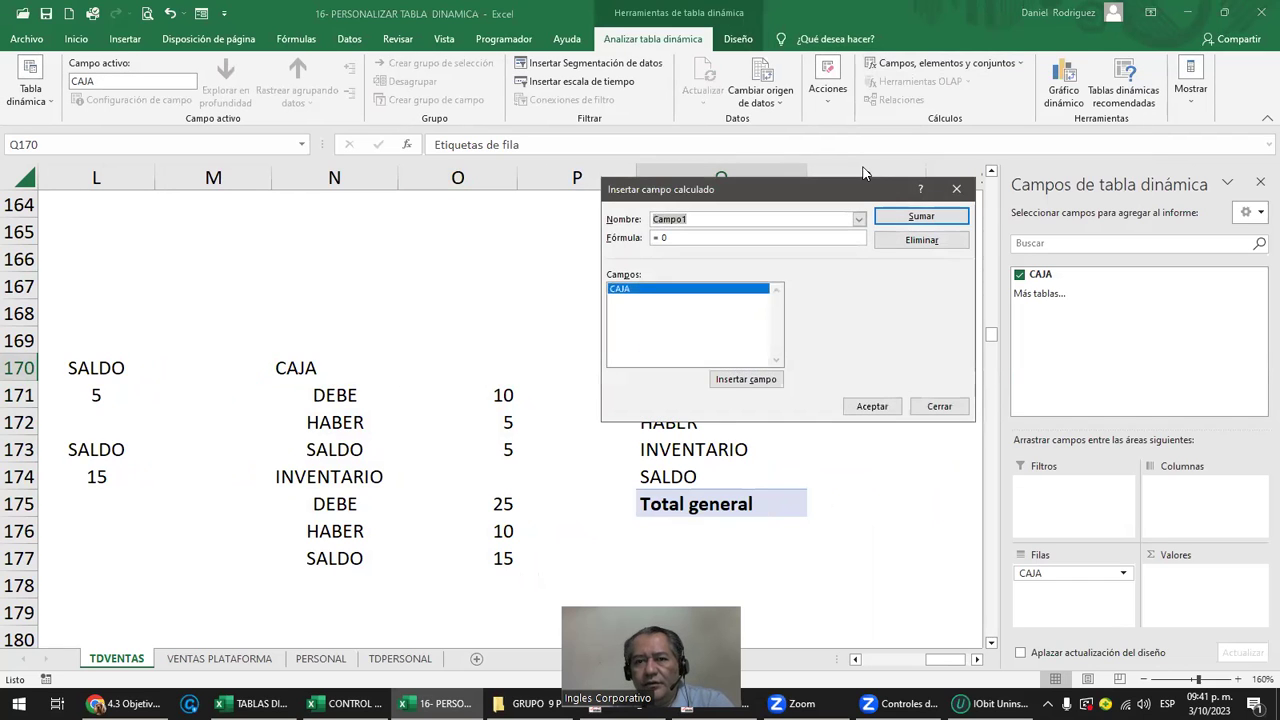
left_click_drag(742, 194, 412, 155)
left_click(626, 150)
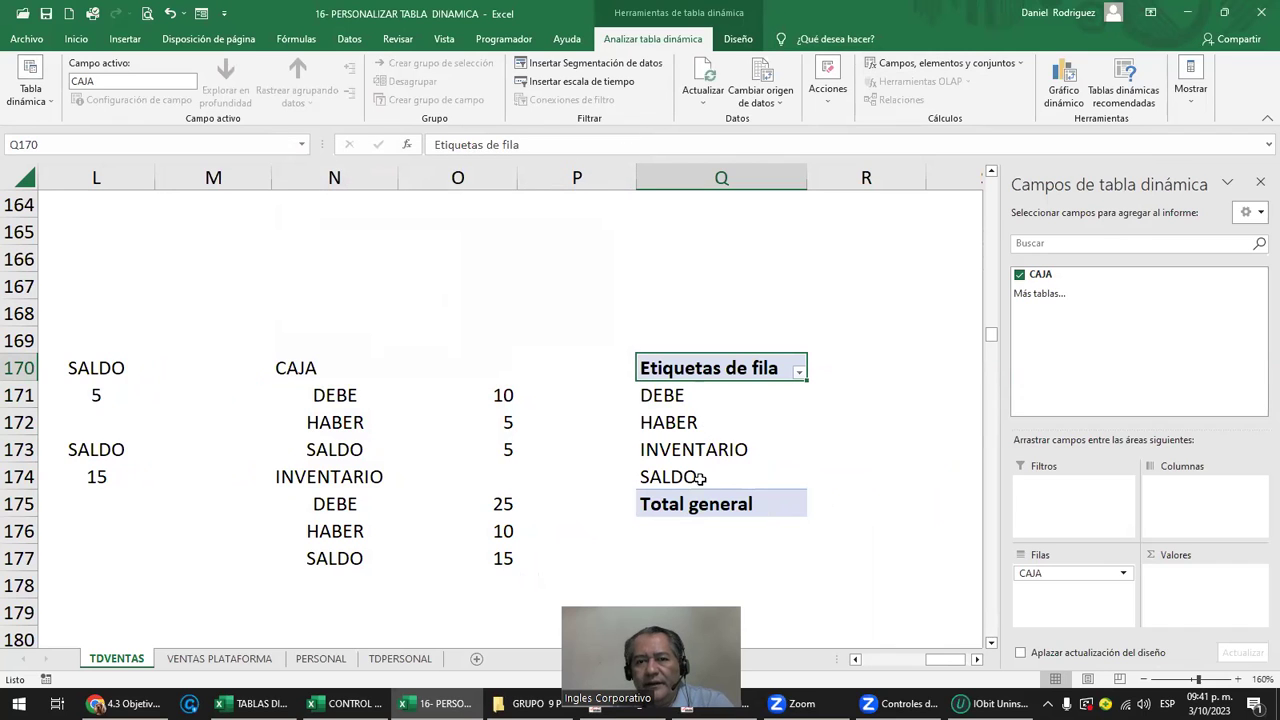
Delete the INVENTARIO block in N174:O177 and refresh the pivot to show (en blanco).
left_click_drag(335, 477, 476, 554)
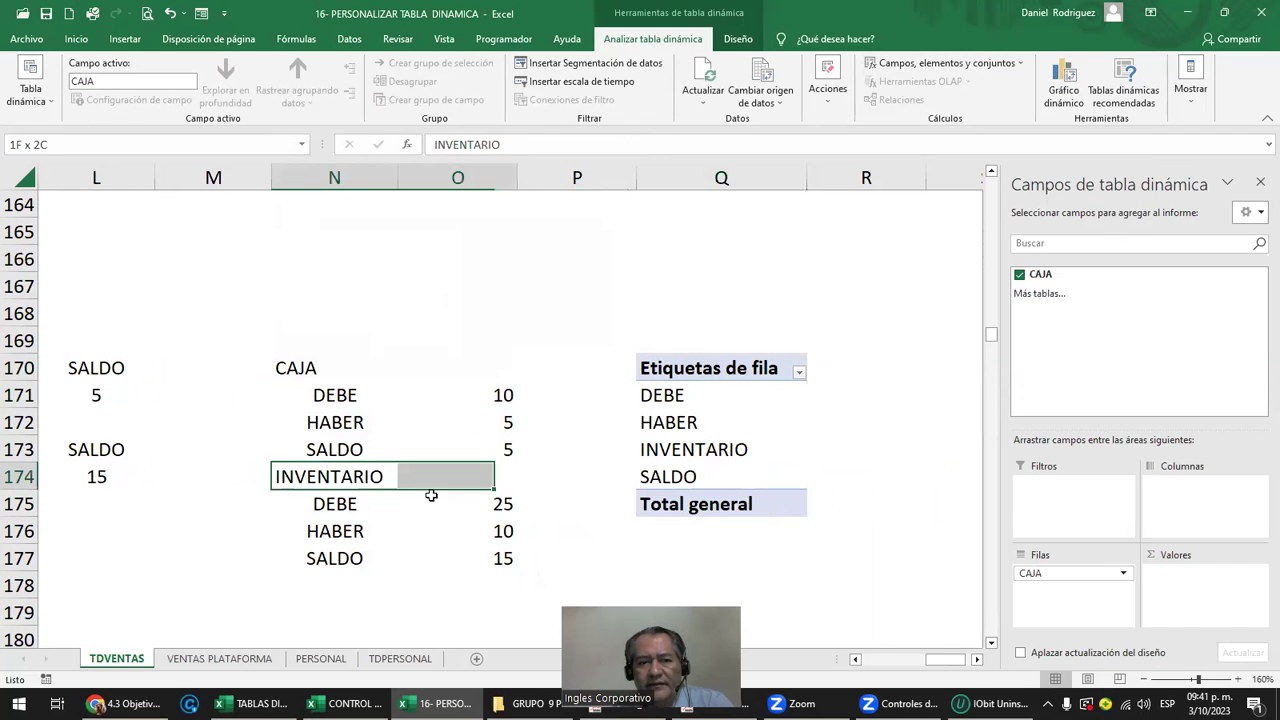
key("Delete")
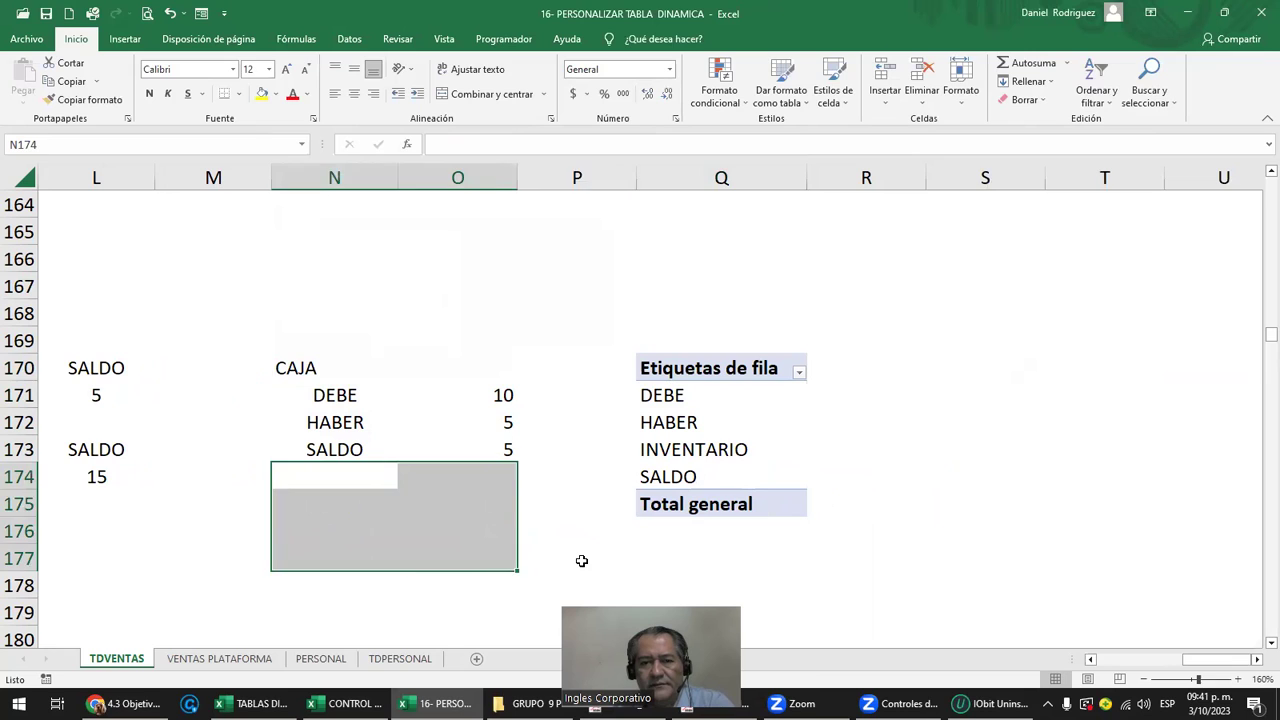
left_click(580, 560)
right_click(697, 369)
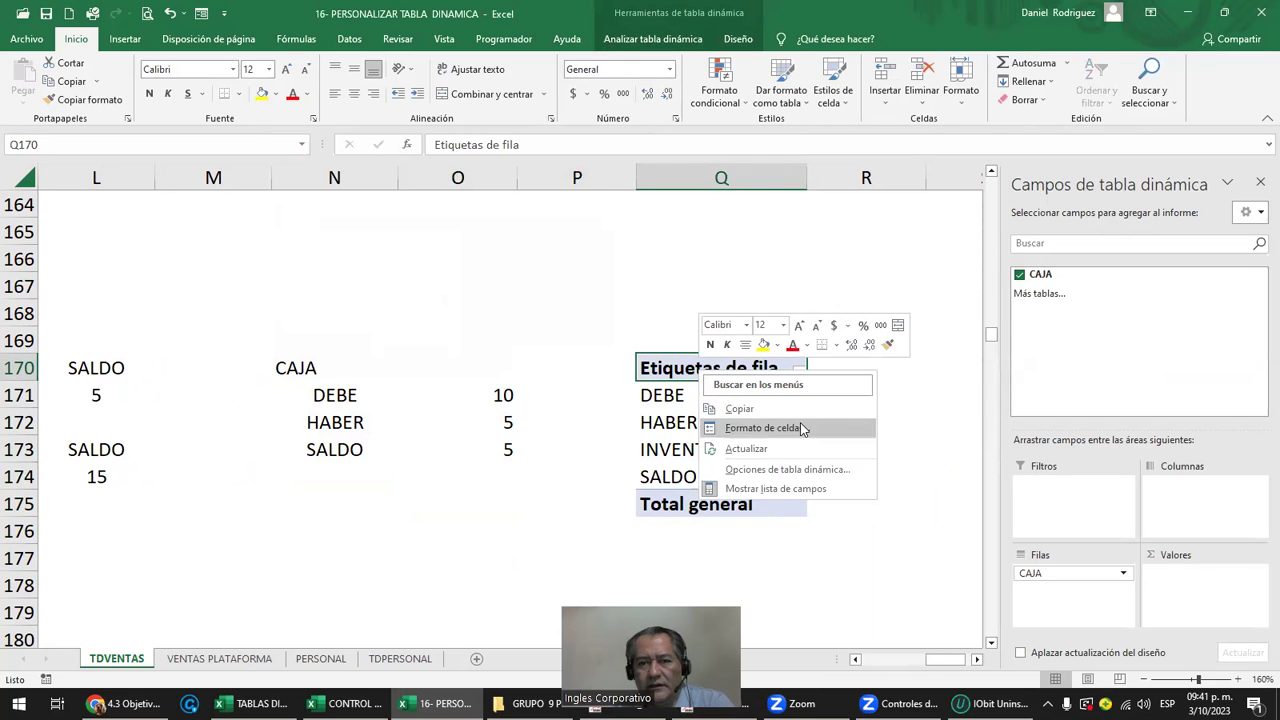
left_click(790, 449)
left_click(691, 478)
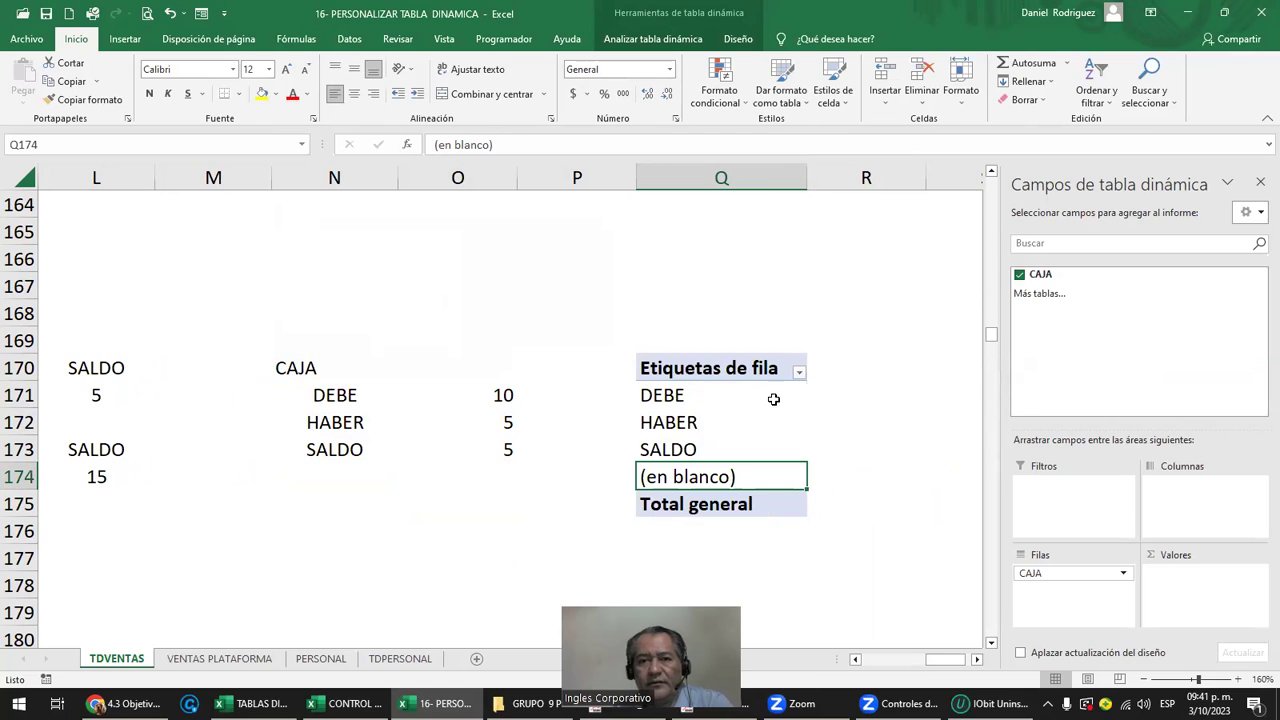
left_click(670, 390)
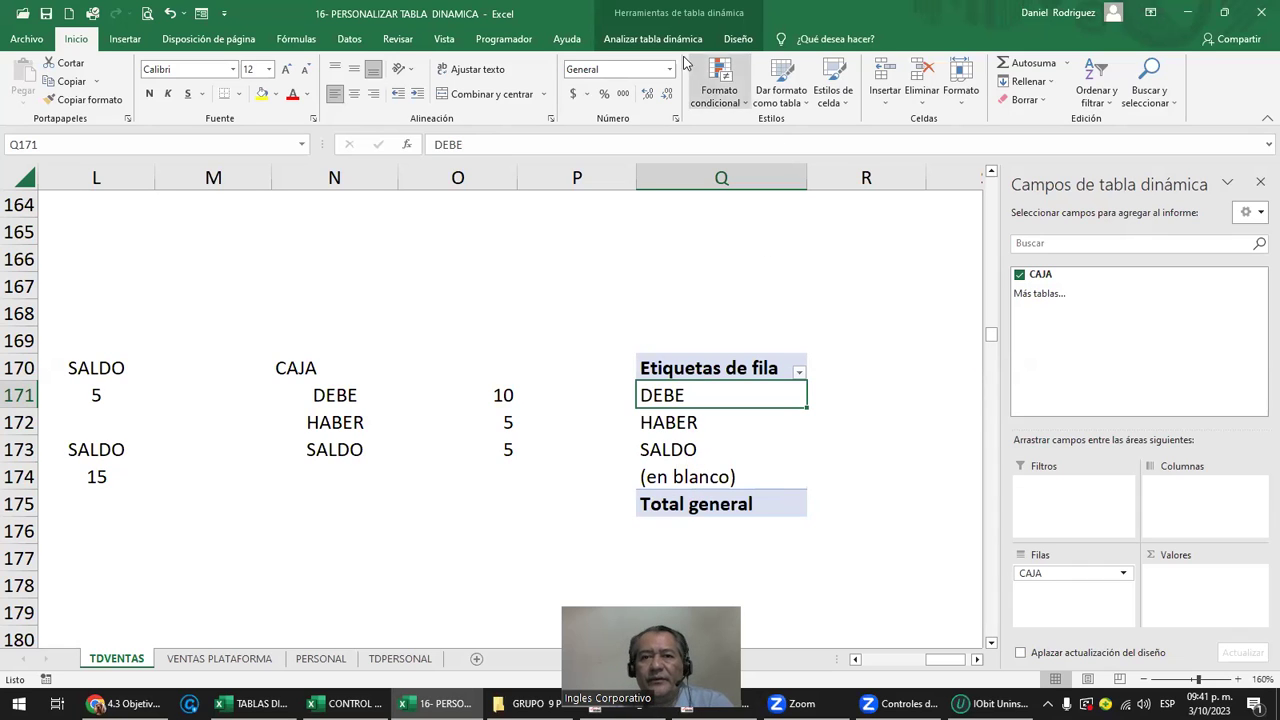
left_click(655, 39)
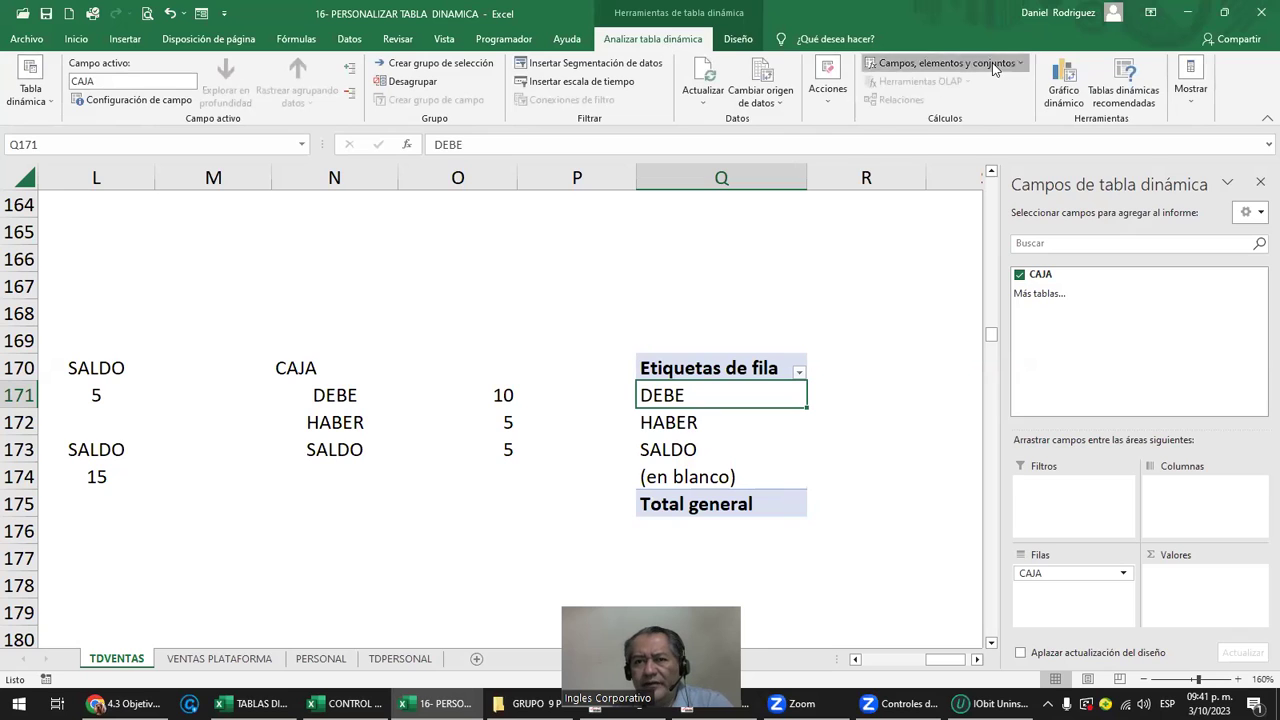
left_click(945, 63)
left_click(950, 104)
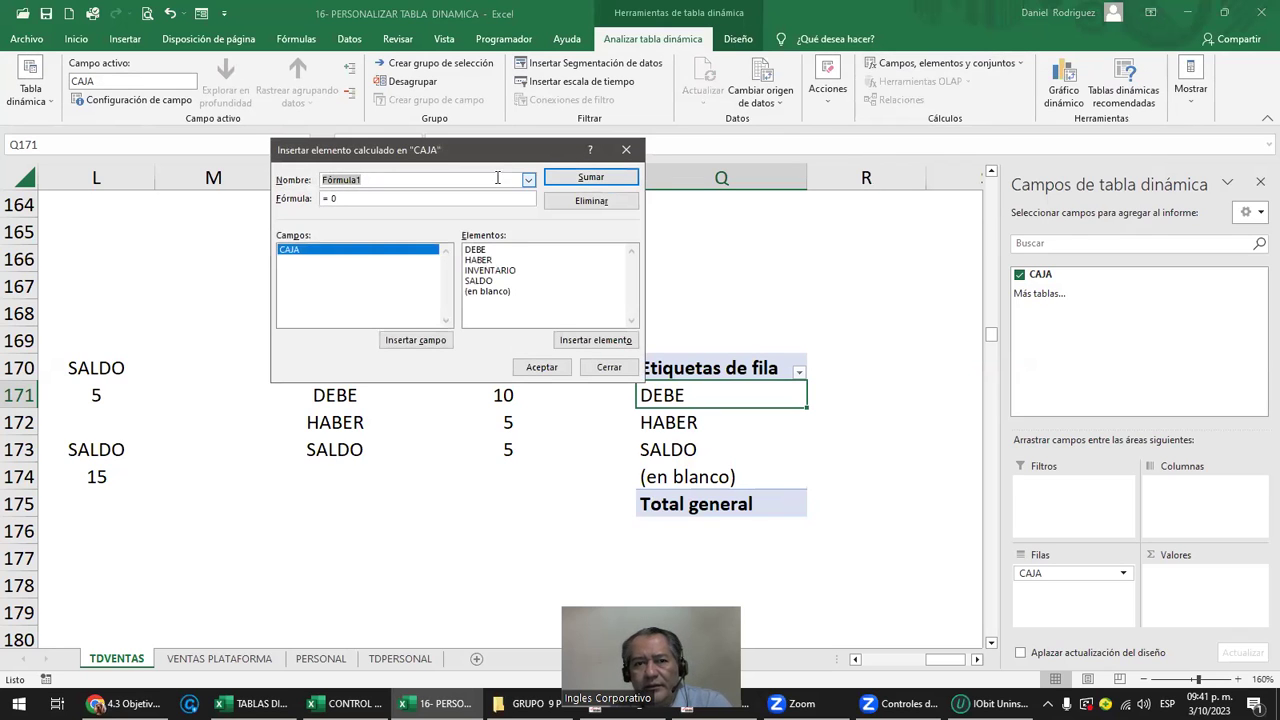
left_click_drag(490, 160, 921, 157)
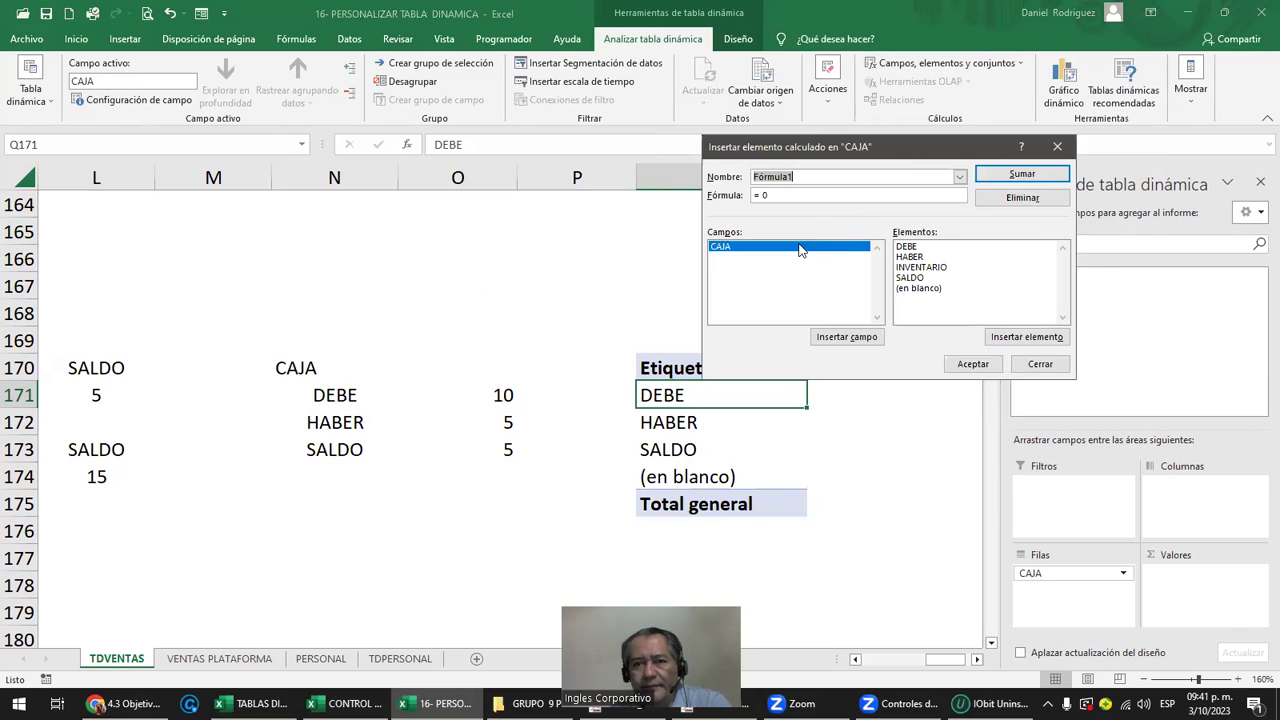
left_click(729, 249)
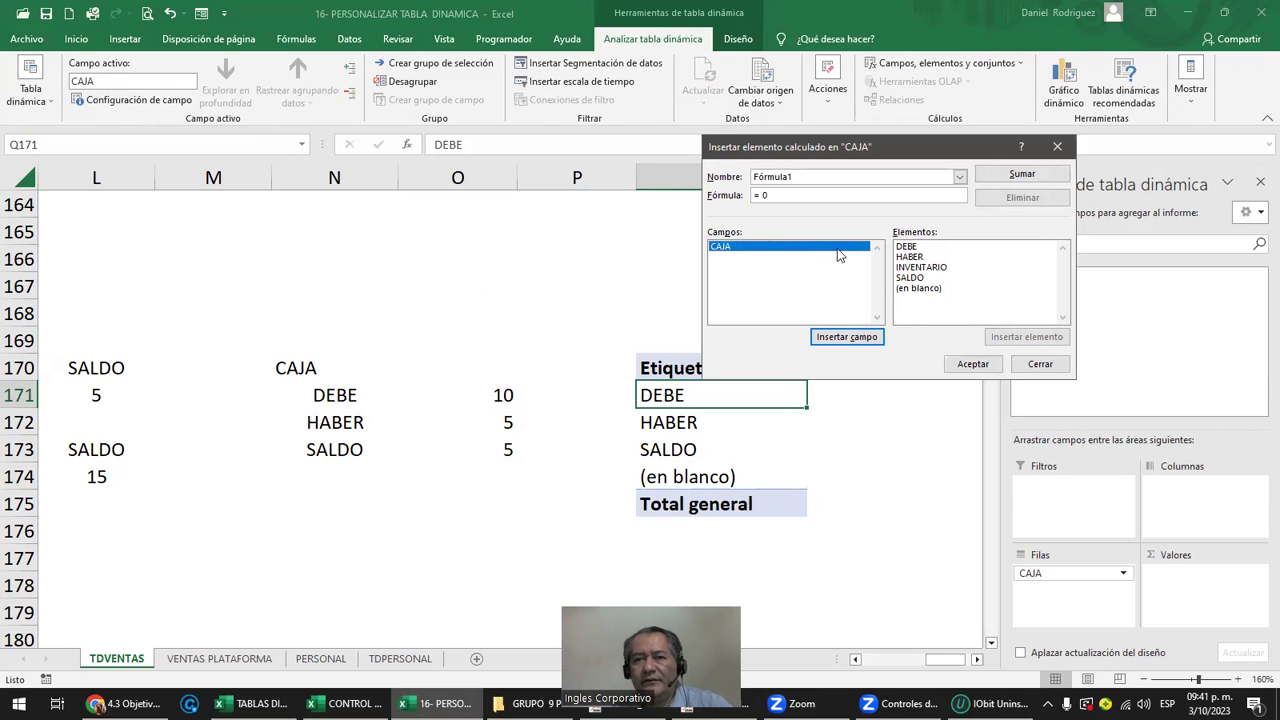
left_click(776, 196)
left_click(810, 199)
key("BackSpace")
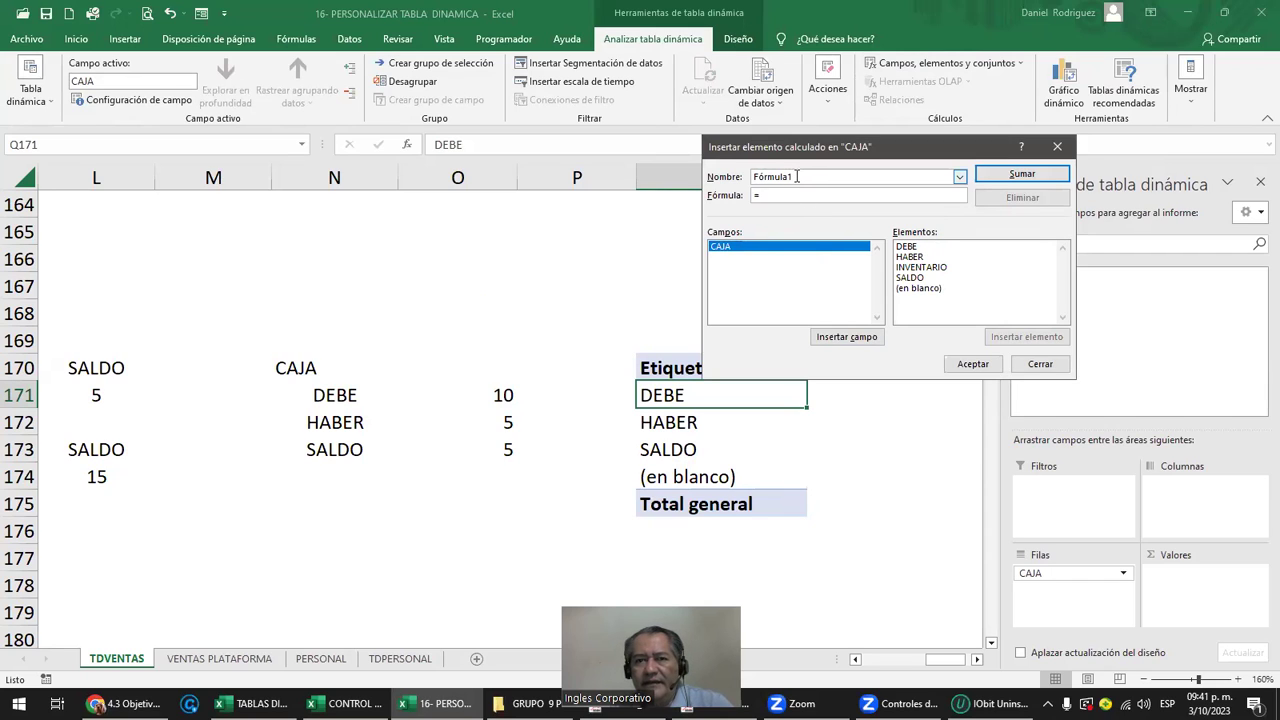
double_click(749, 177)
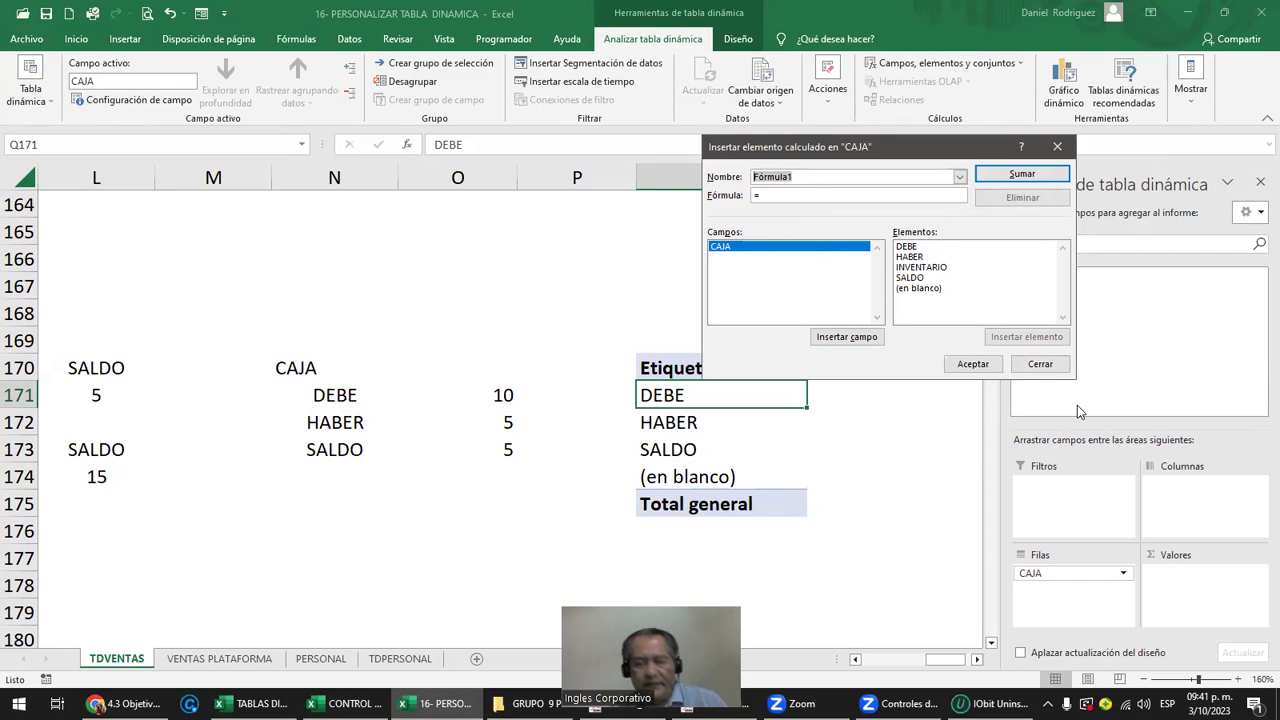
type("SALDO")
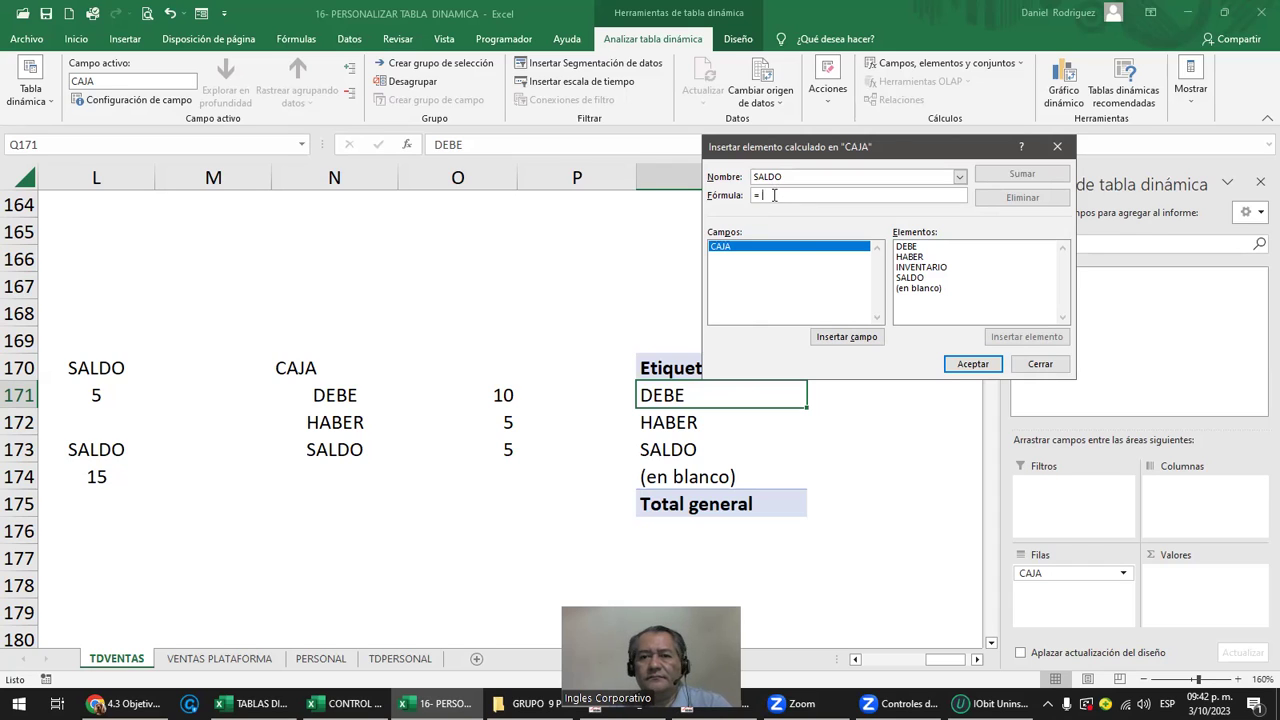
double_click(912, 258)
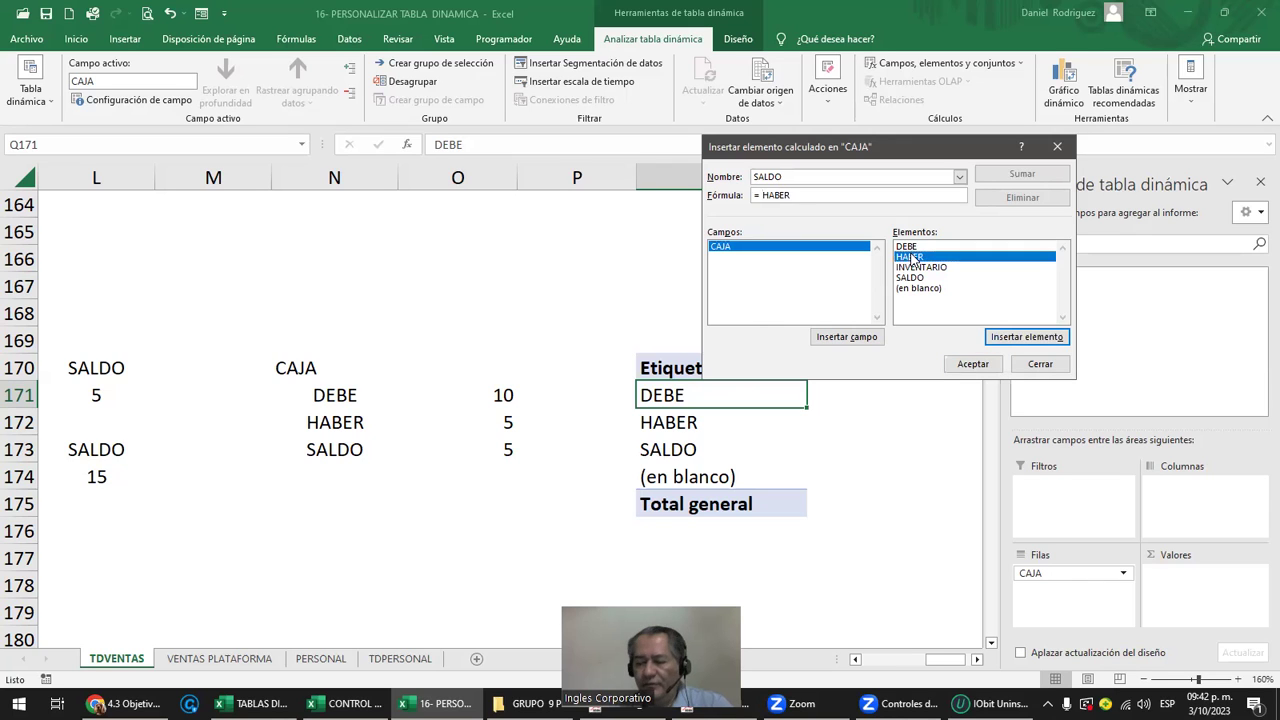
type("-")
double_click(905, 247)
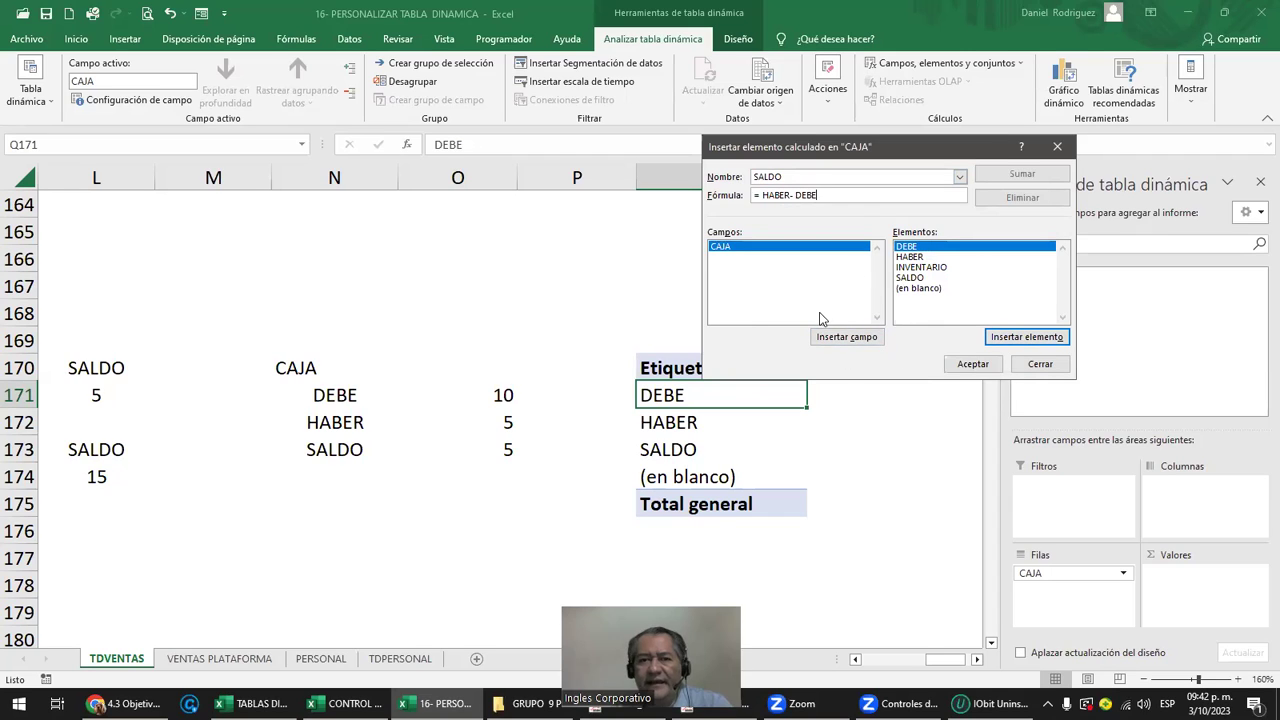
left_click_drag(856, 160, 981, 158)
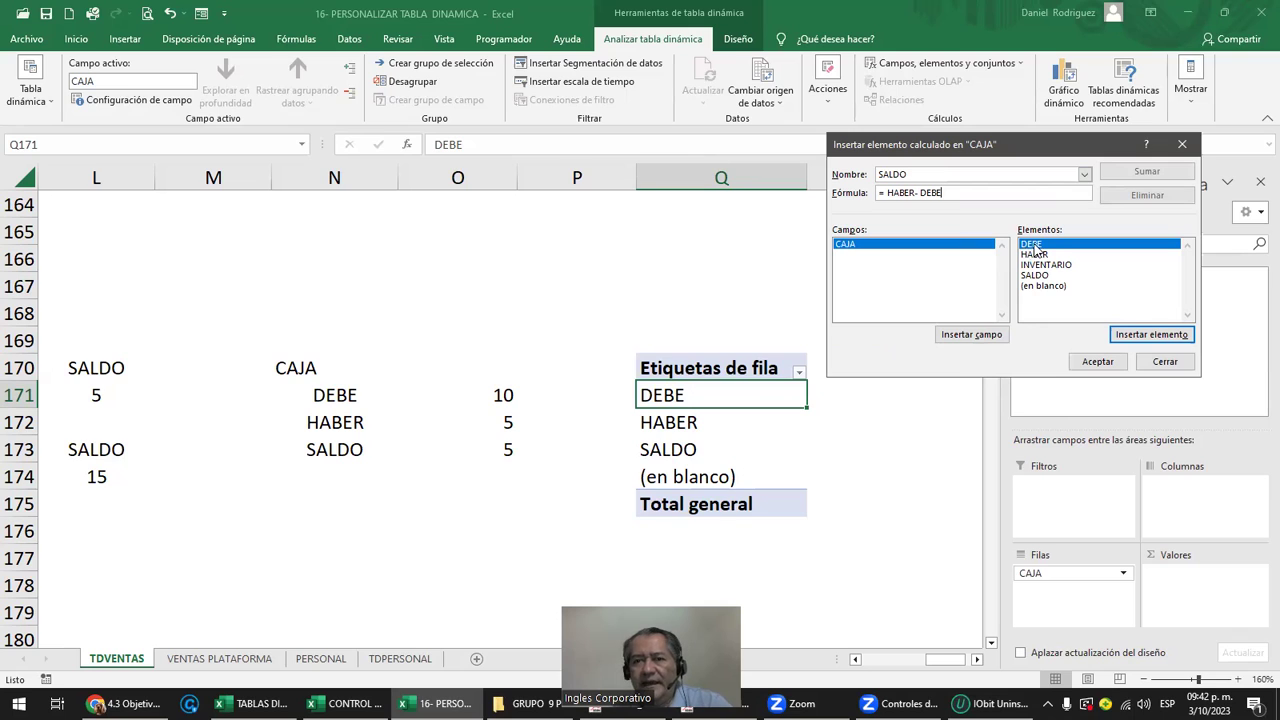
left_click(1104, 364)
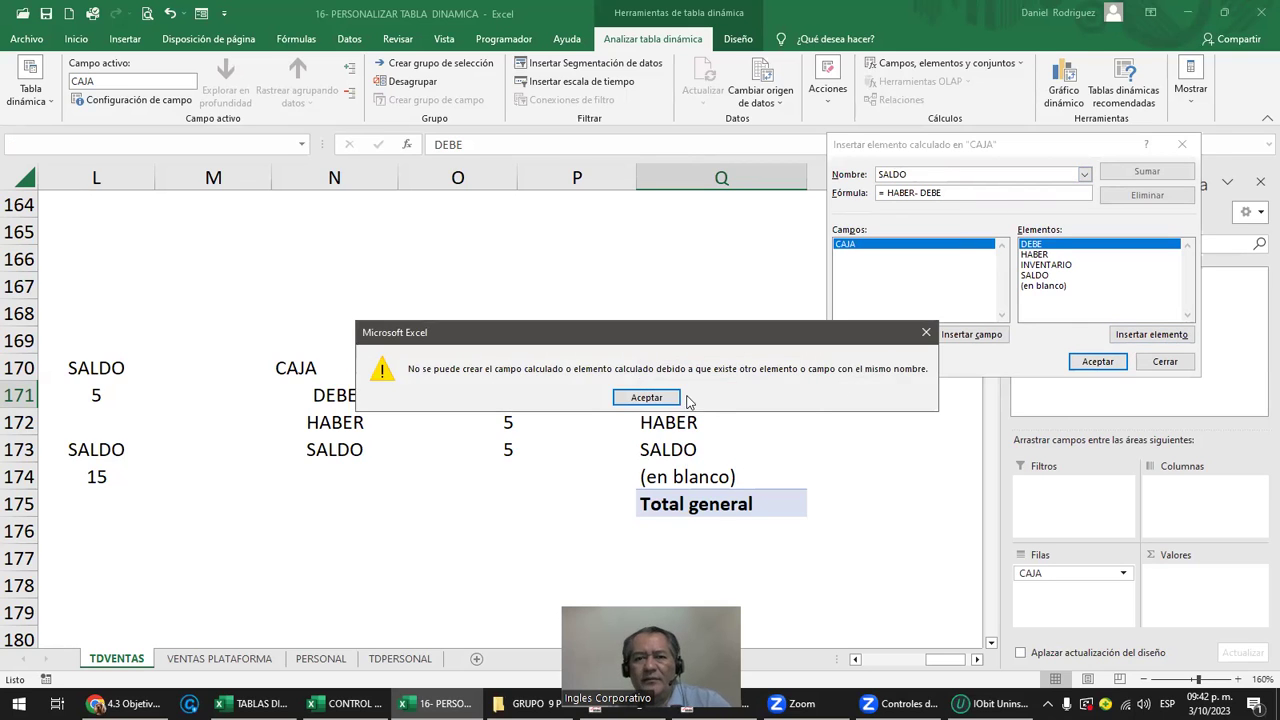
left_click(676, 398)
Close the calculated item window and clear the SALDO entry and value in row 173.
left_click(1180, 146)
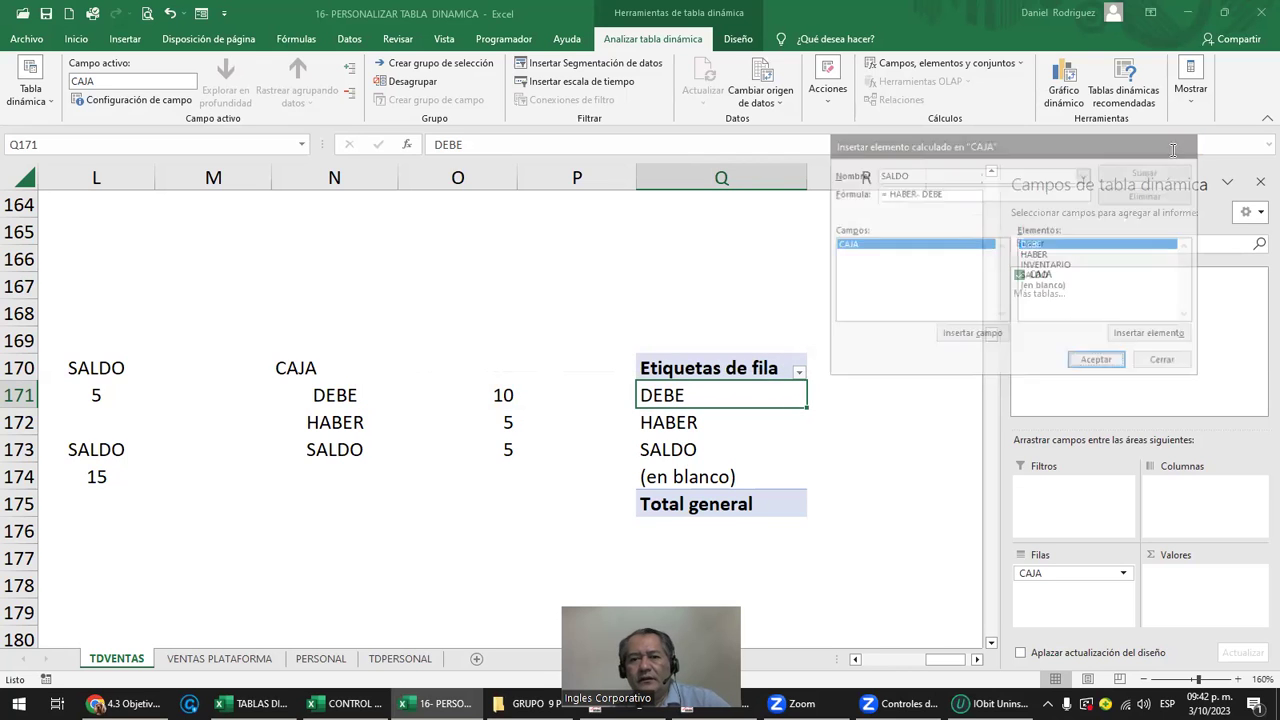
left_click_drag(700, 452, 754, 477)
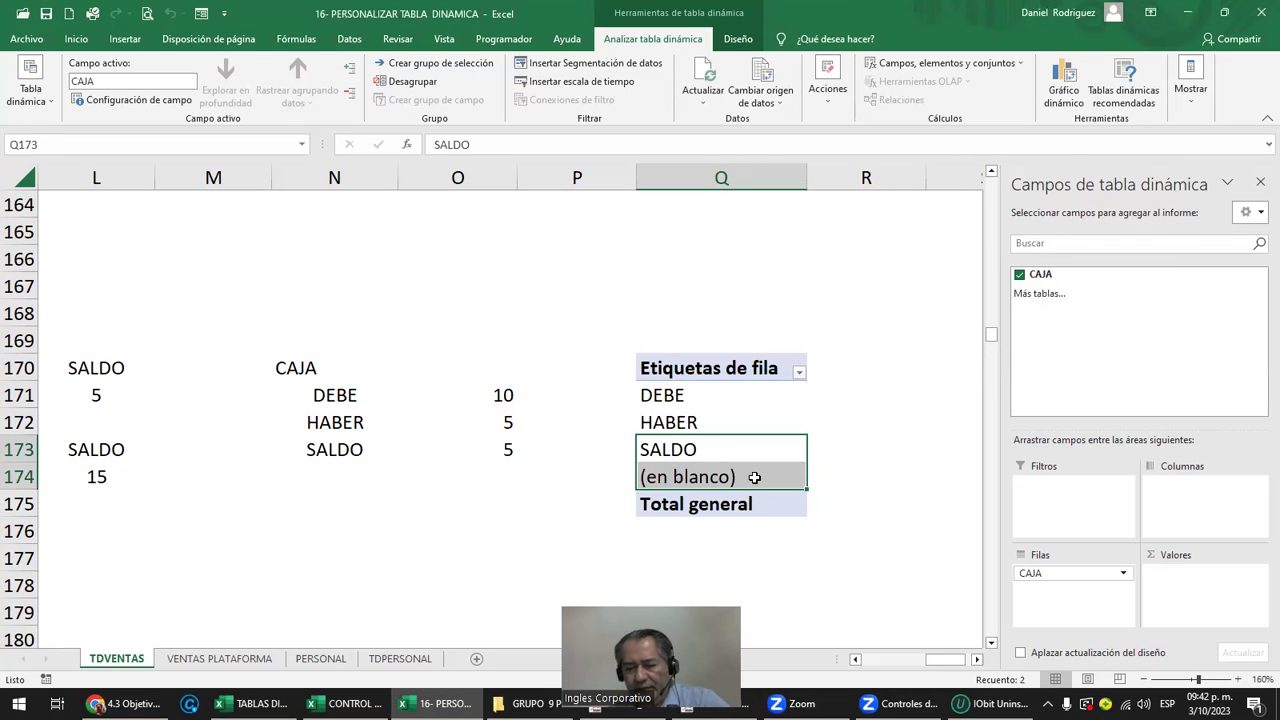
key("Delete")
key("Return")
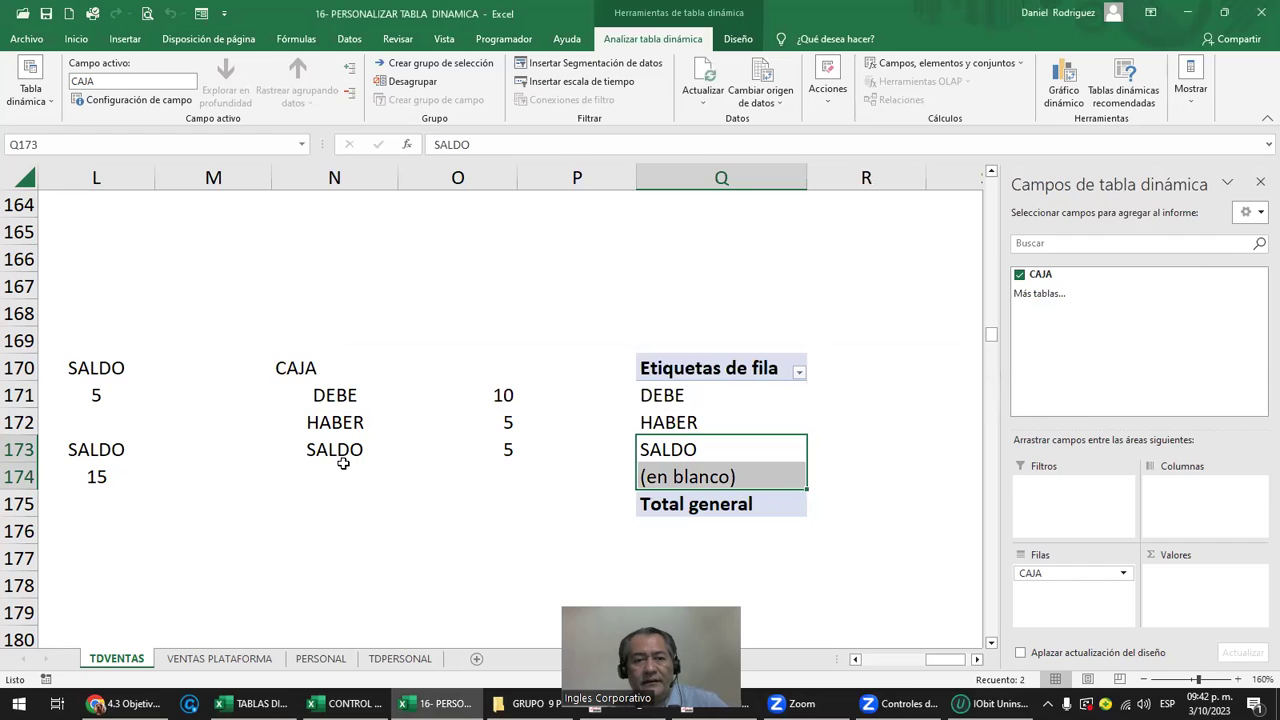
left_click_drag(343, 463, 520, 453)
key("Delete")
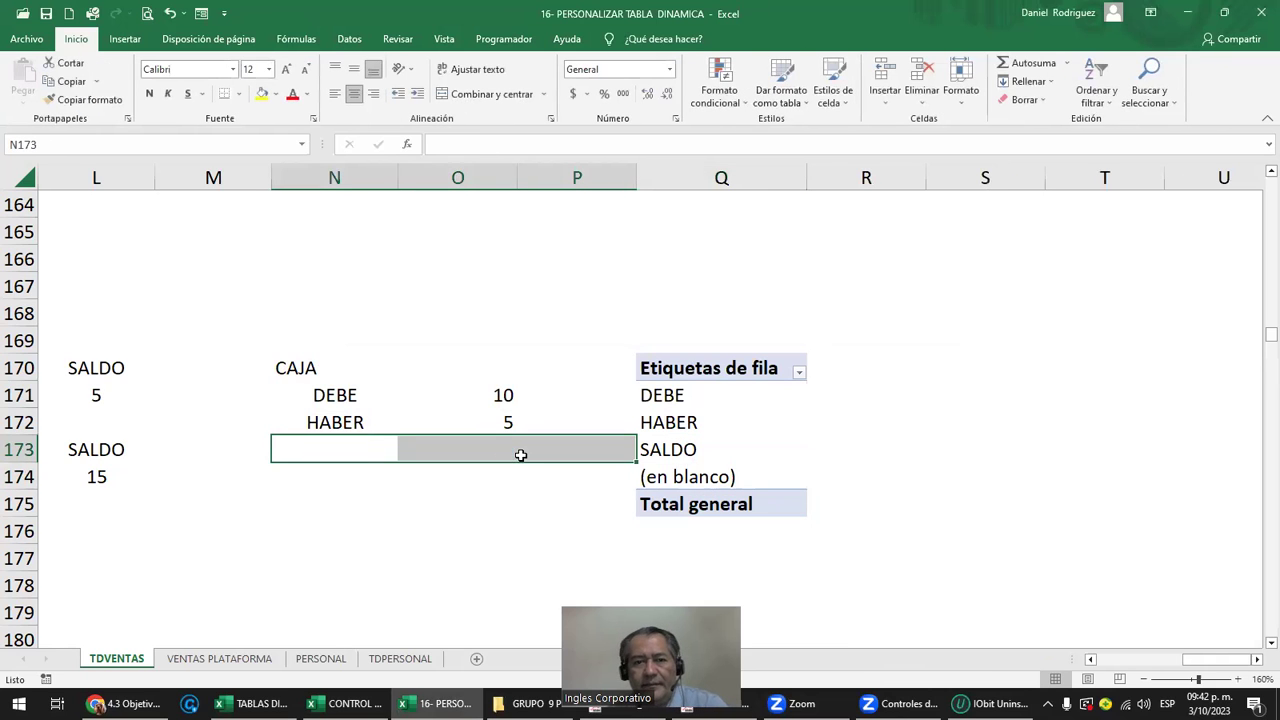
left_click(500, 500)
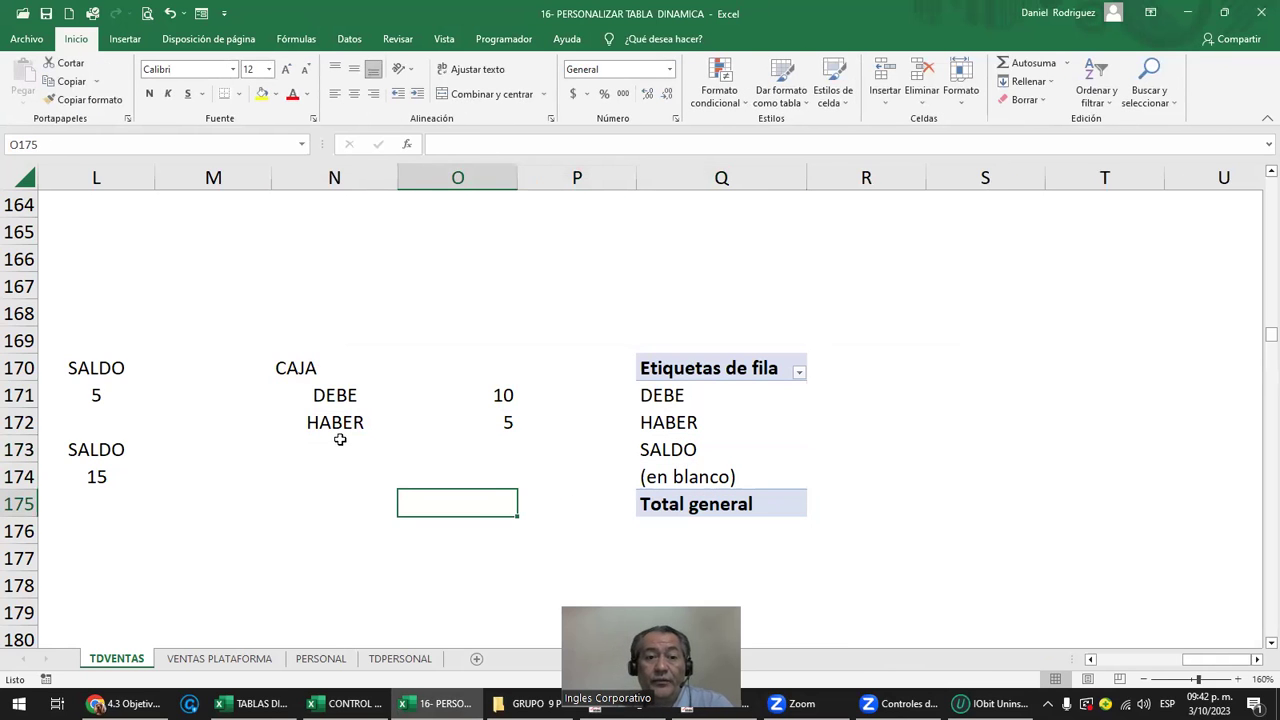
Refresh the pivot table so SALDO drops out of the CAJA rows.
left_click_drag(272, 368, 514, 422)
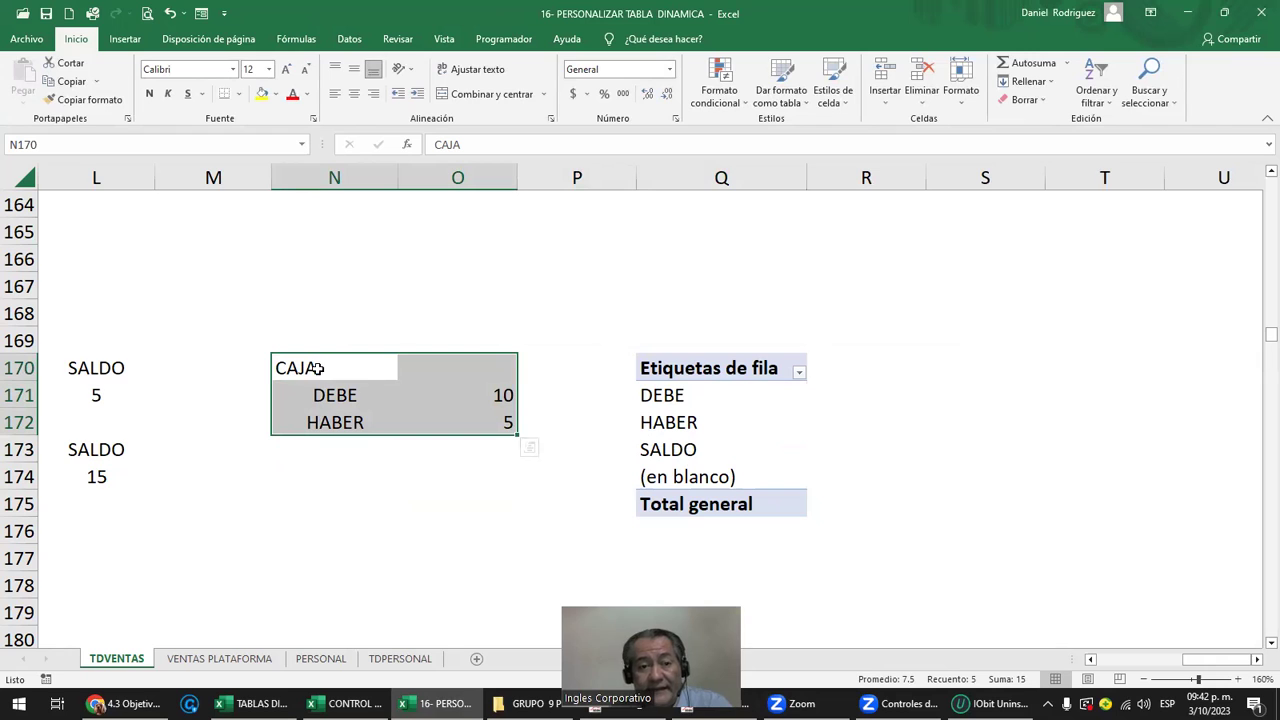
right_click(667, 373)
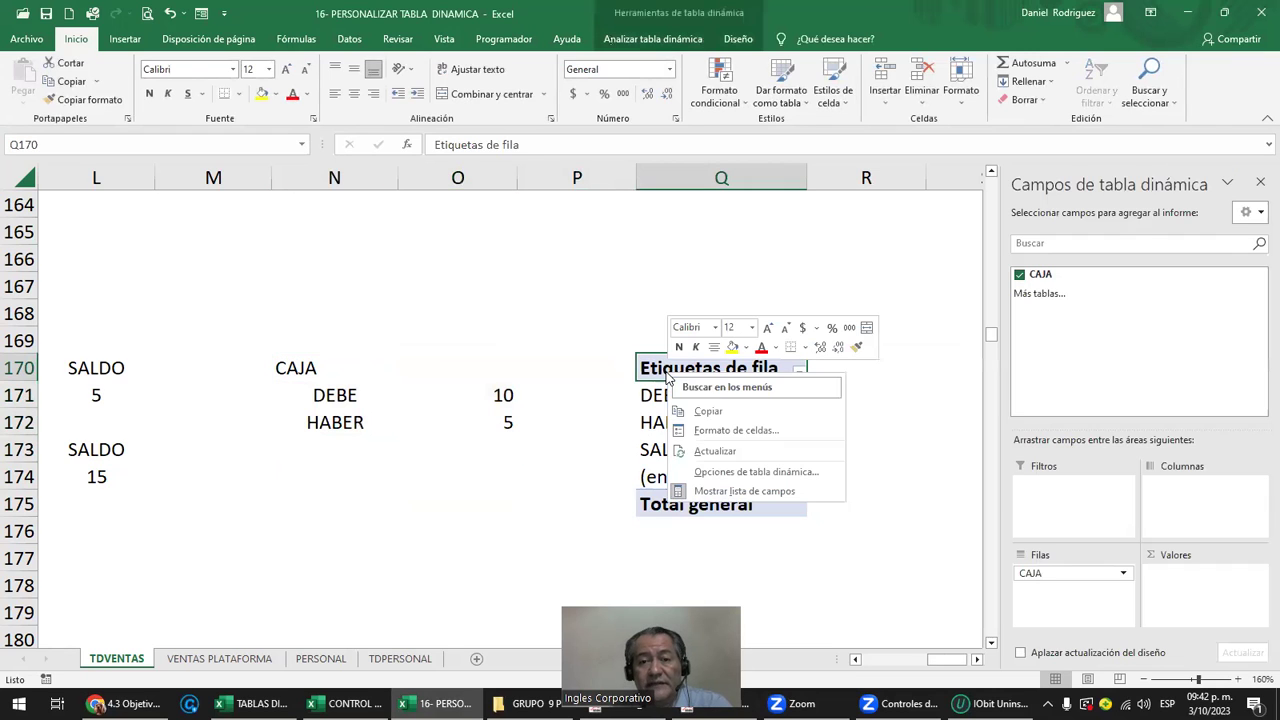
left_click(720, 451)
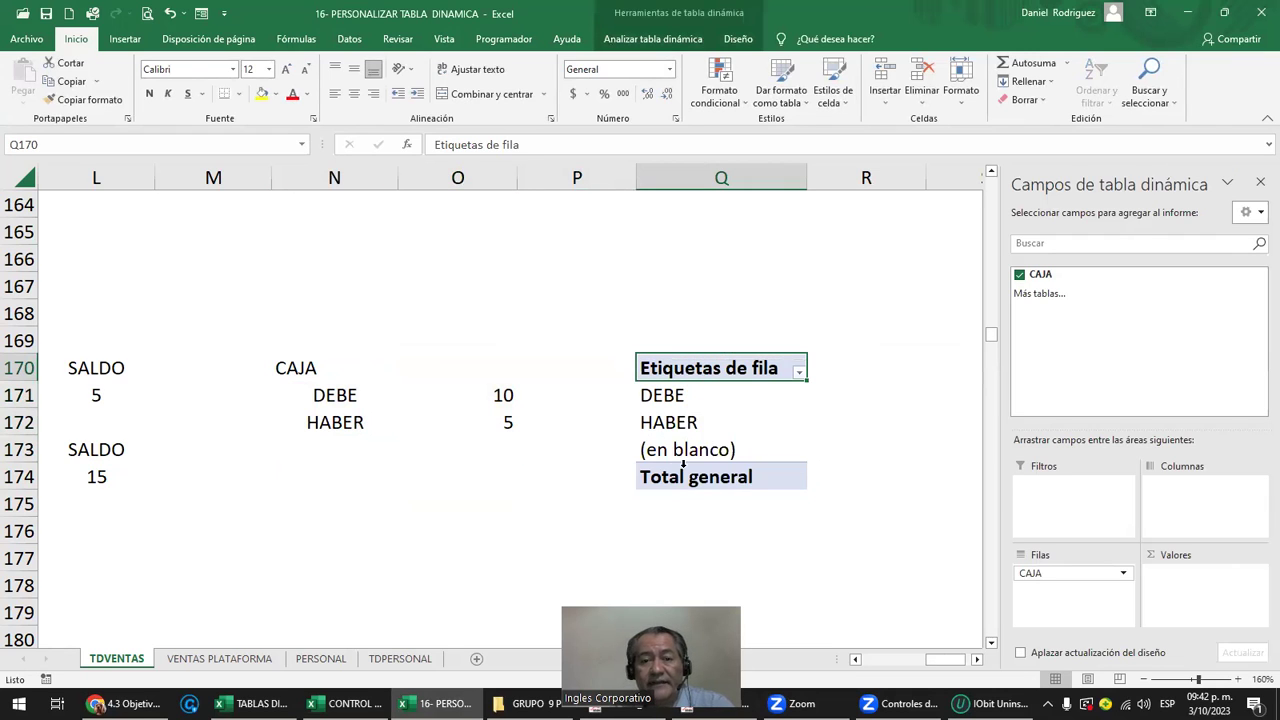
left_click(316, 371)
left_click(700, 449)
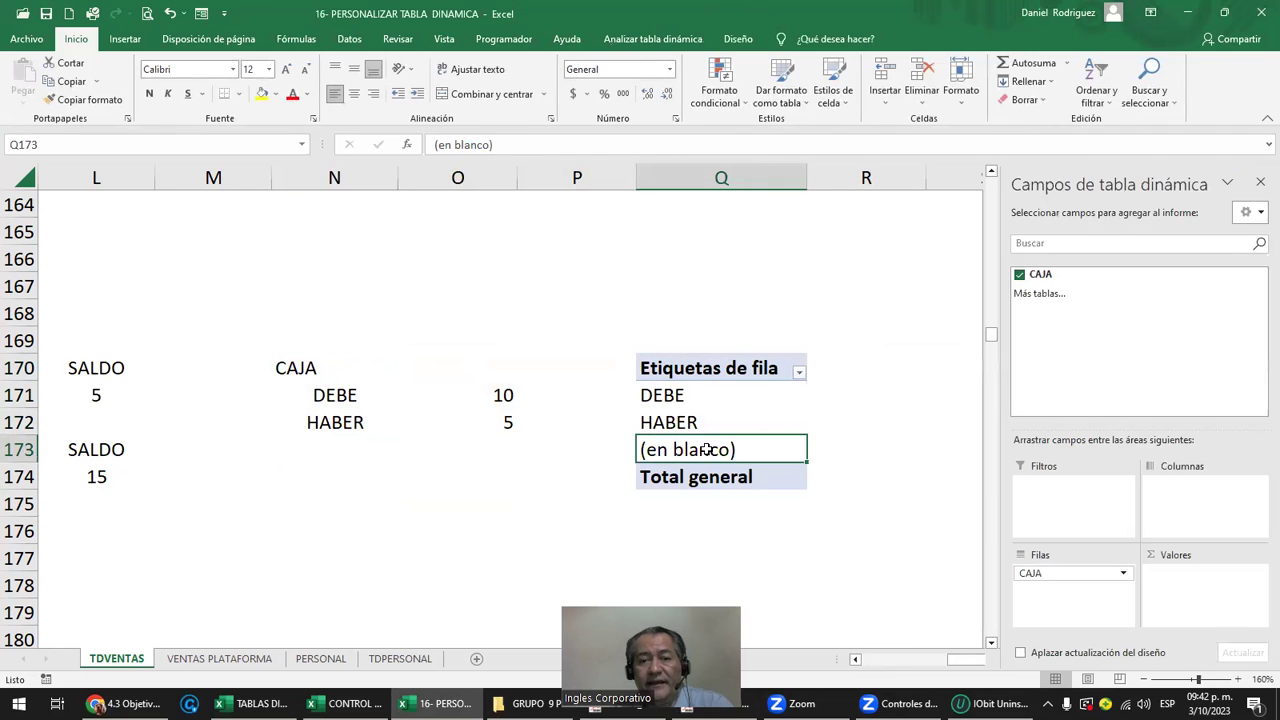
Enter the header MONTO in O170 above the amounts.
left_click(315, 358)
left_click(498, 363)
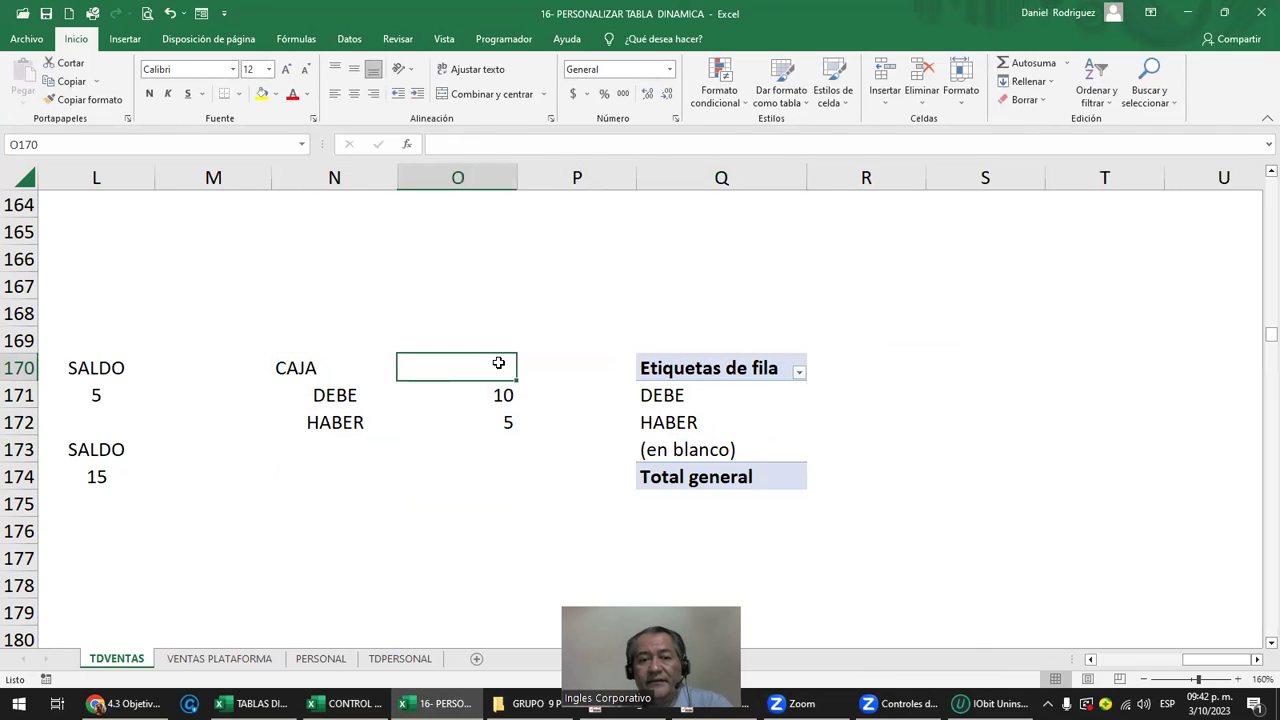
type("MONTO")
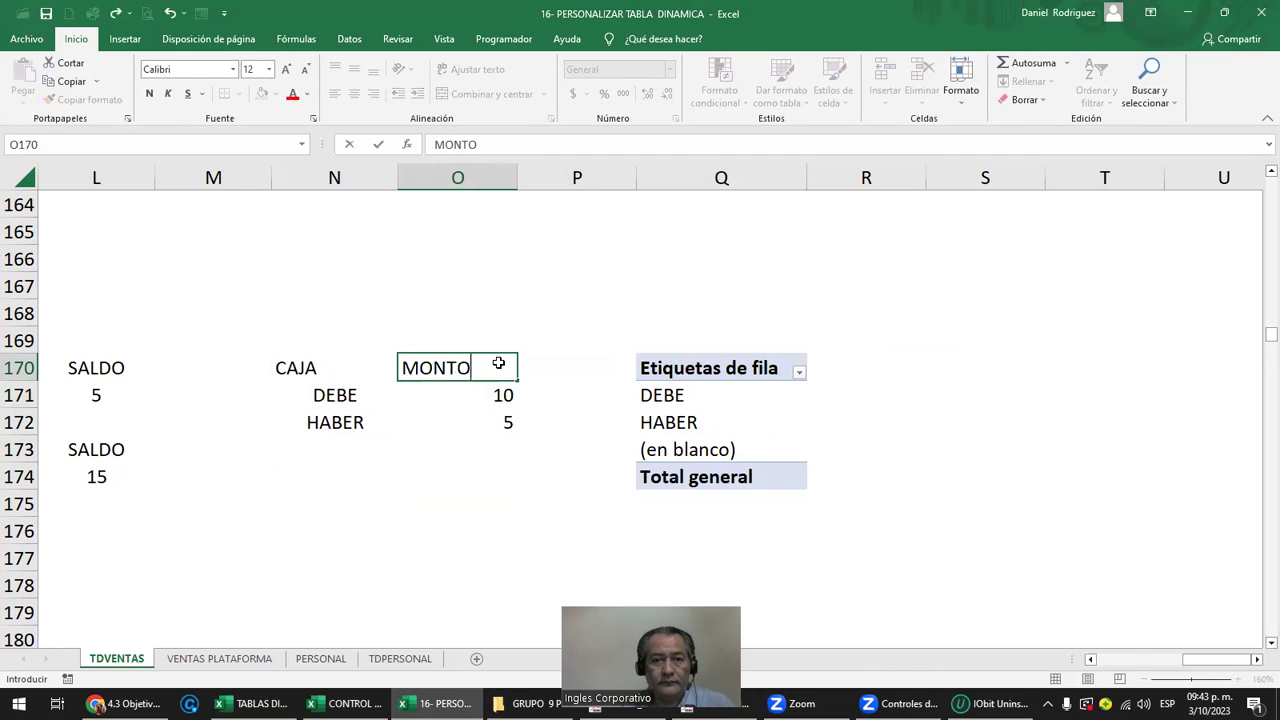
key("Return")
Refresh the pivot table again to pick up the MONTO header change.
left_click(706, 368)
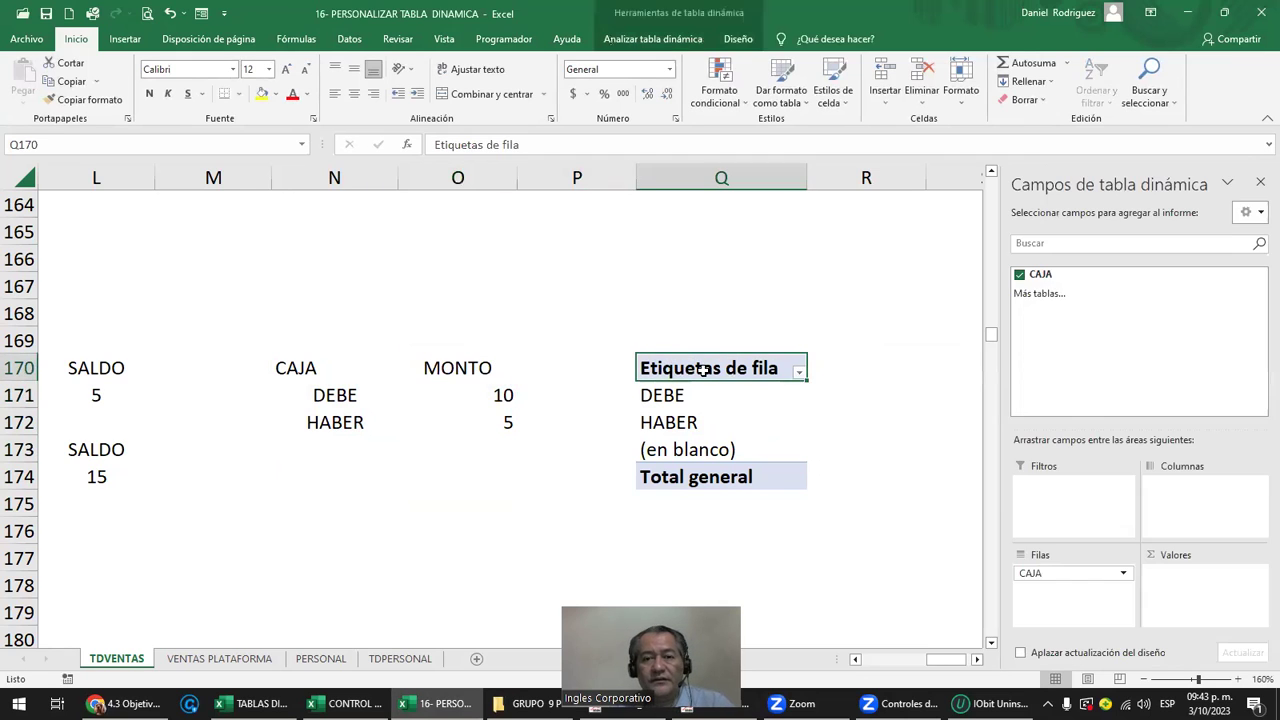
right_click(706, 370)
left_click(794, 452)
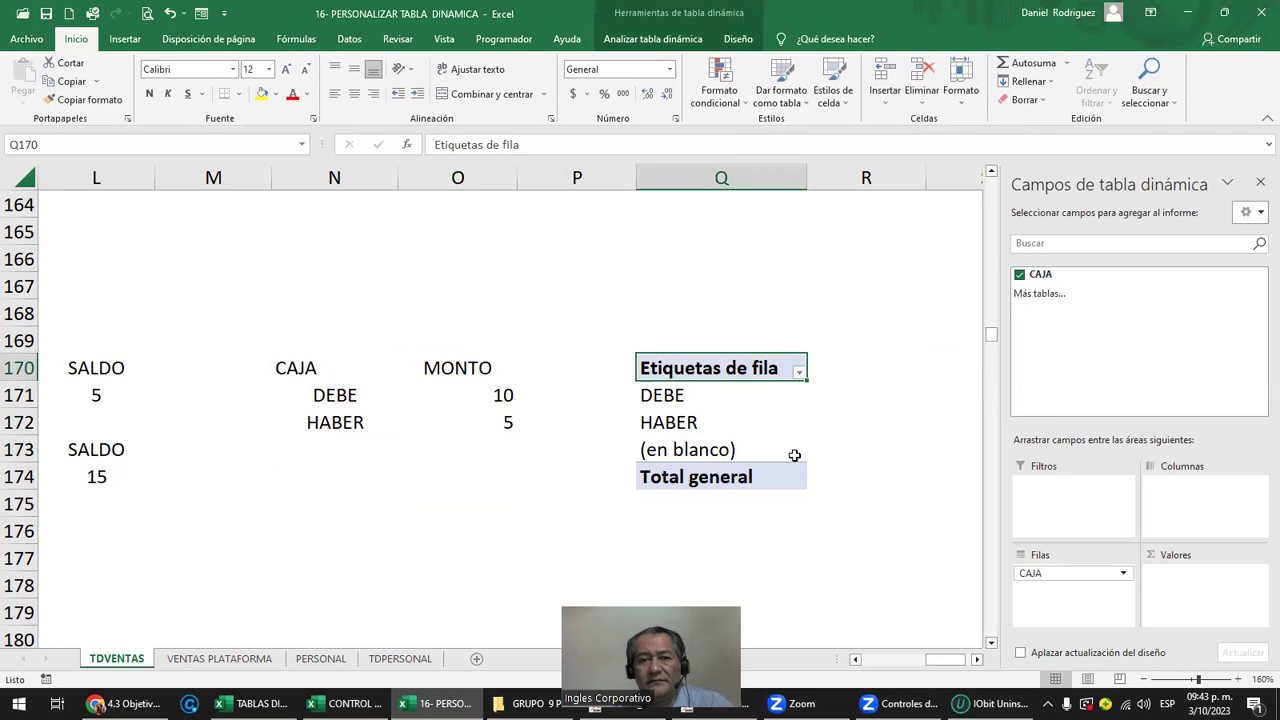
left_click(362, 444)
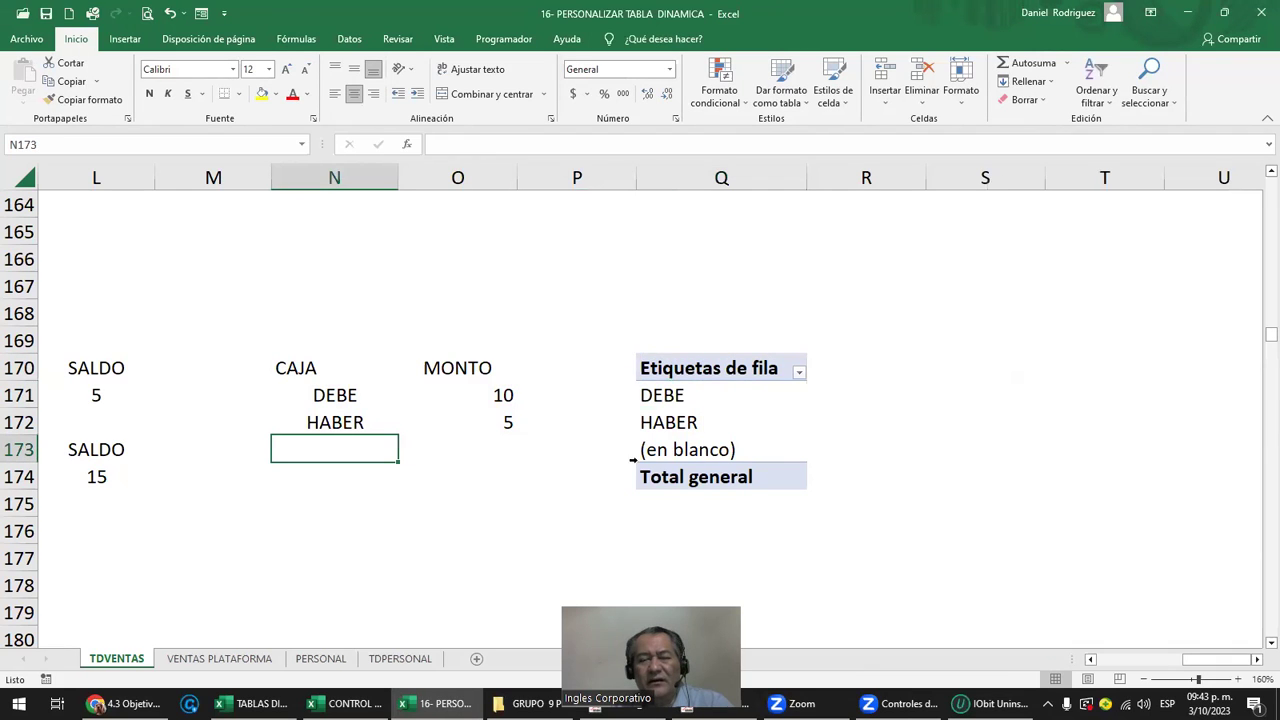
left_click(516, 463)
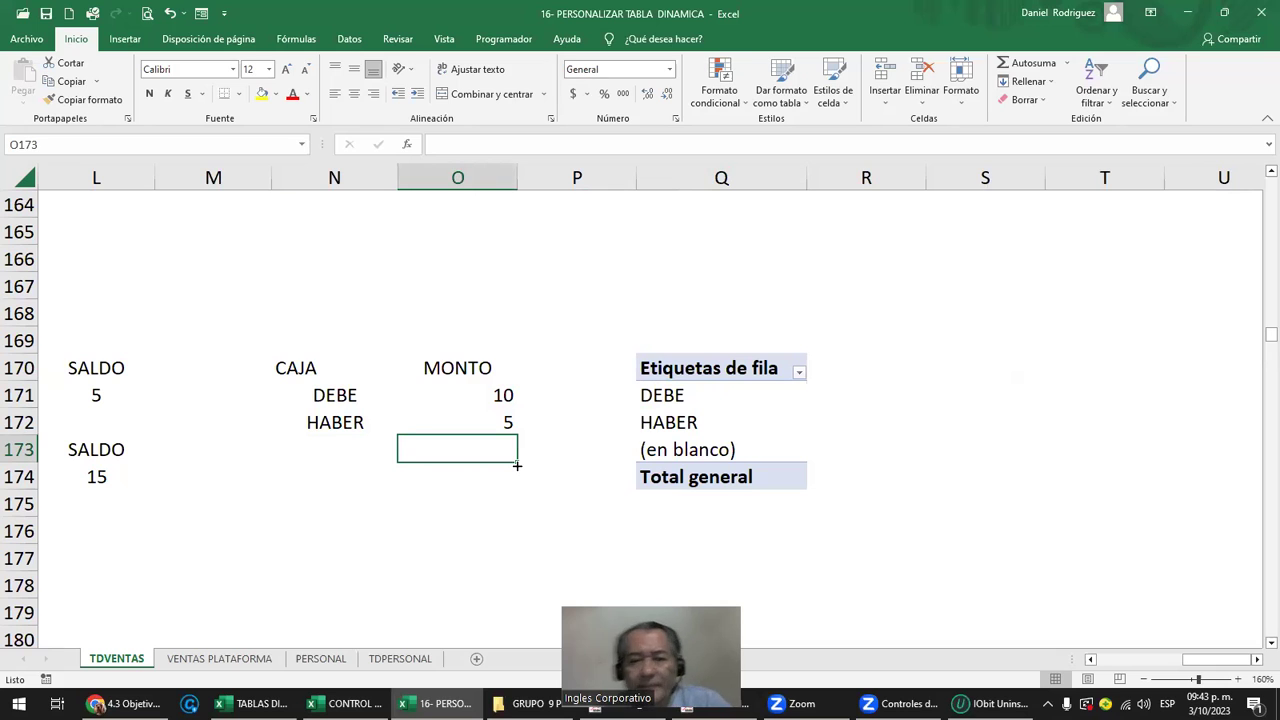
left_click(356, 334)
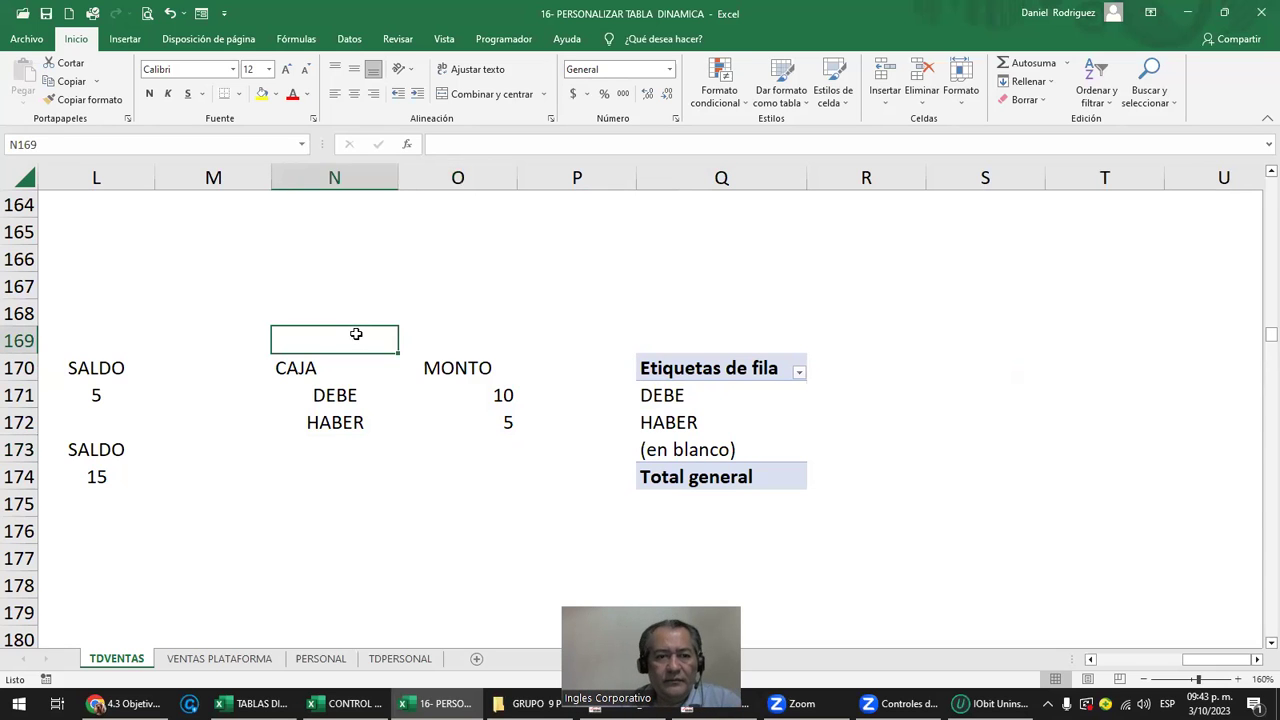
key("Left")
key("Left")
key("Left")
key("Left")
key("Left")
key("Left")
key("Left")
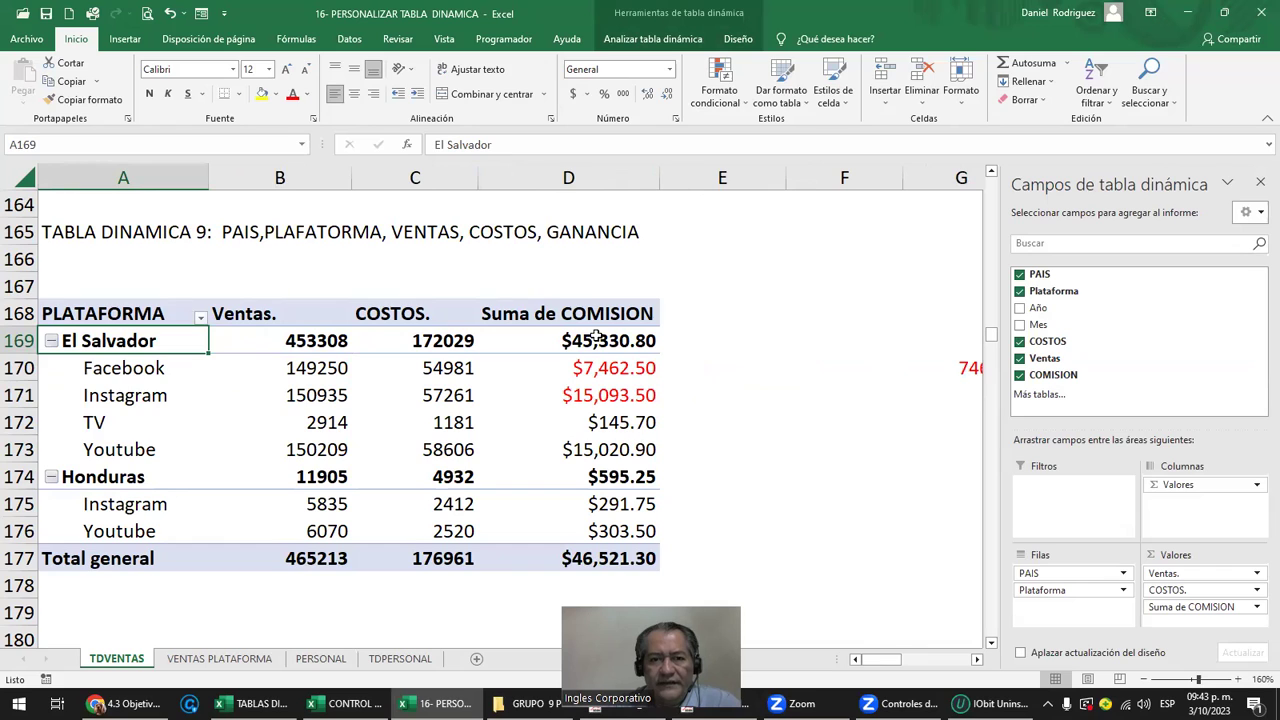
left_click(582, 177)
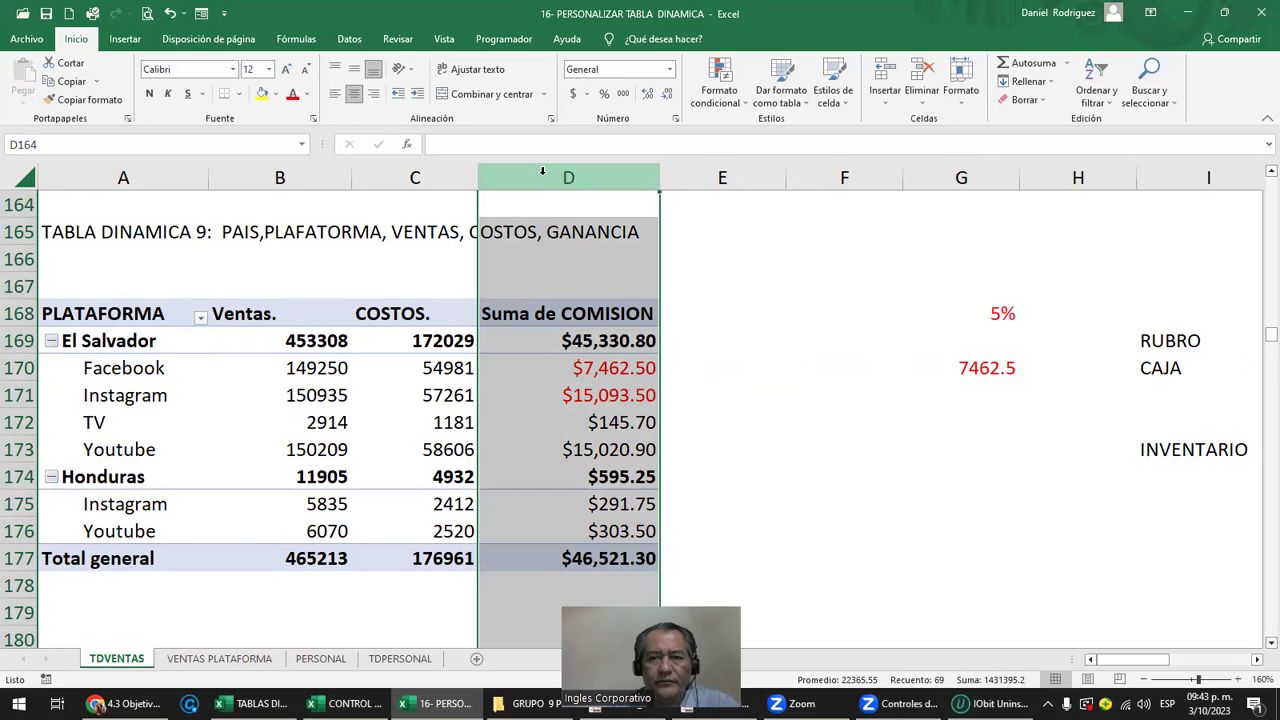
left_click(938, 412)
key("Right")
key("Right")
key("Right")
key("Right")
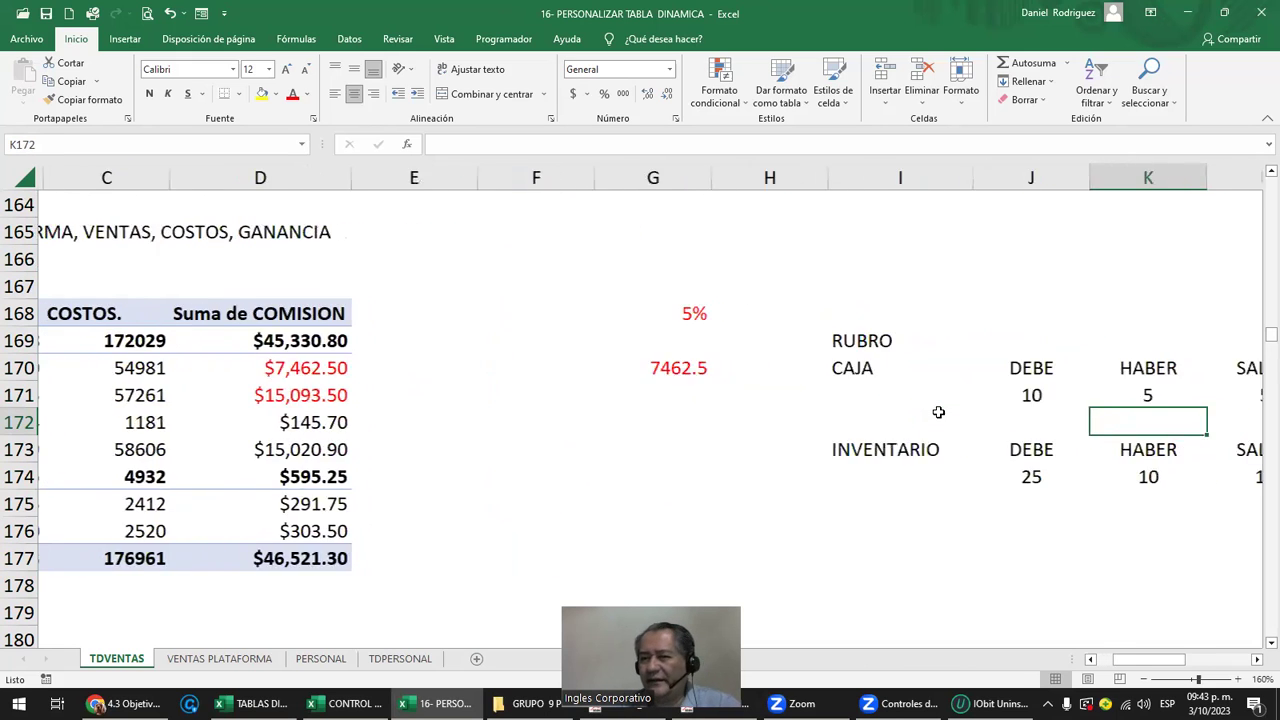
key("Right")
key("Right")
key("Right")
key("Right")
key("Right")
key("Right")
key("Left")
key("Left")
key("Left")
key("Left")
key("Left")
key("Left")
key("Left")
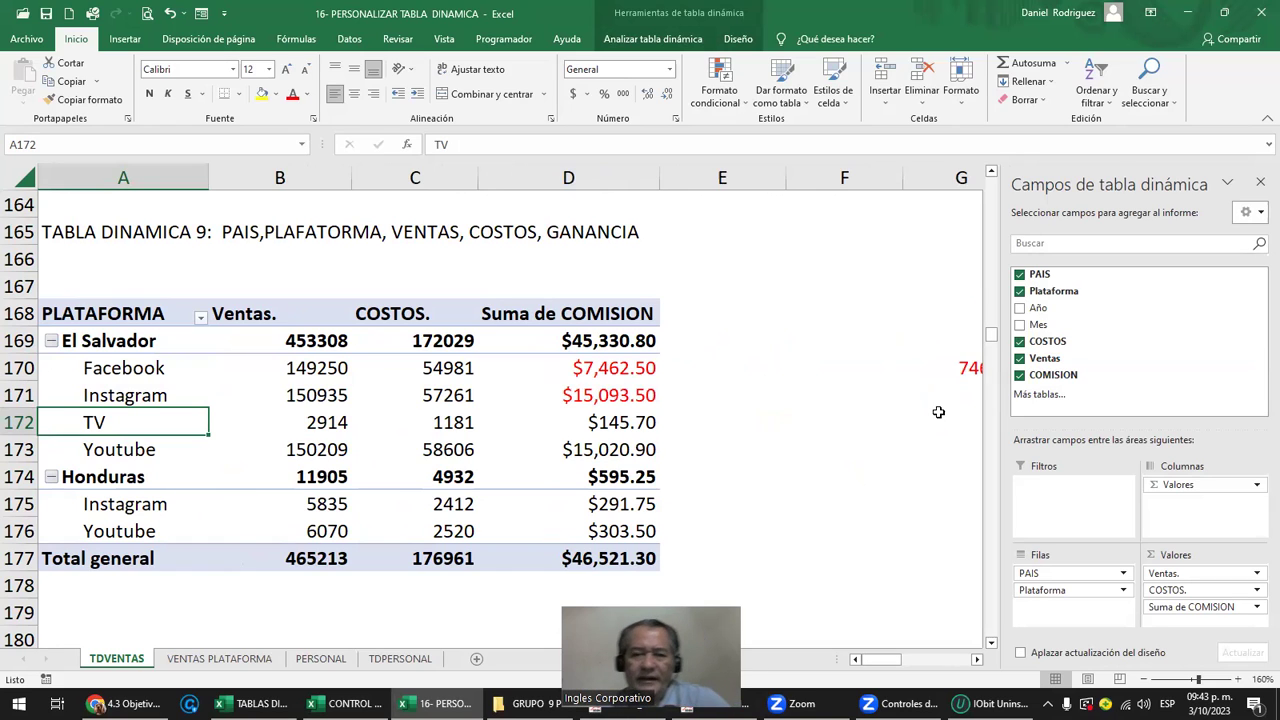
left_click(840, 364)
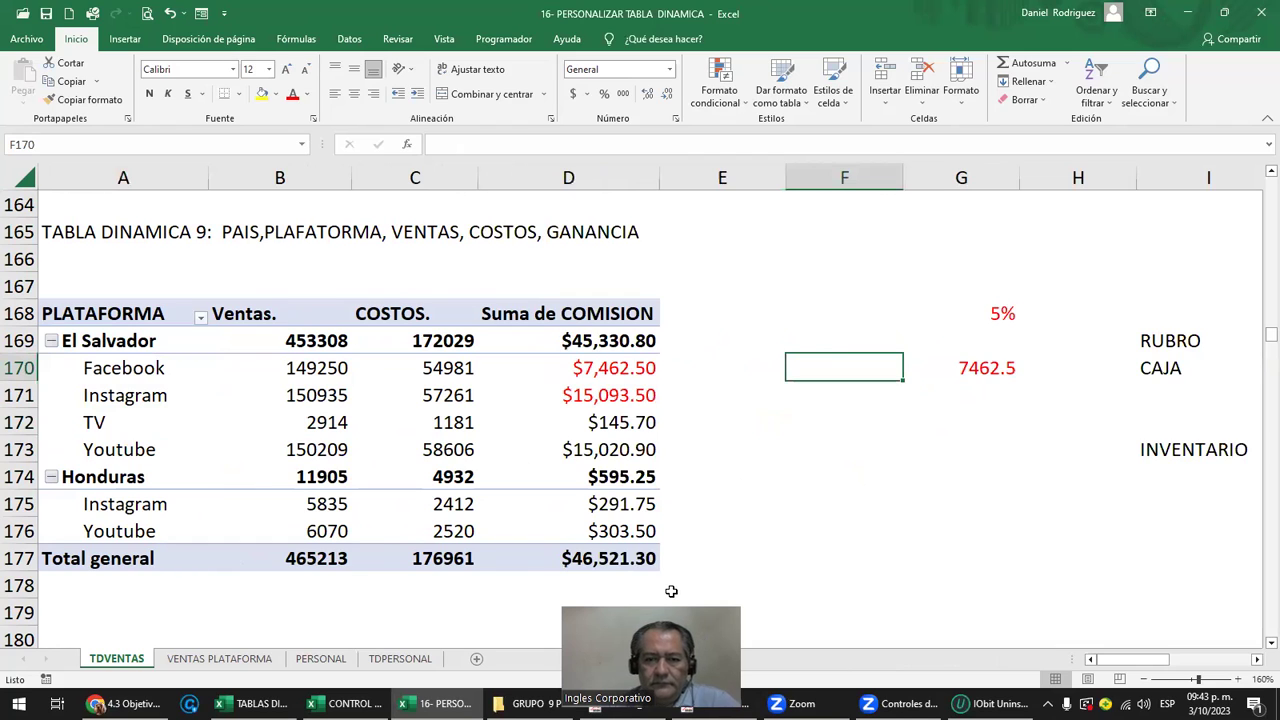
left_click_drag(682, 610, 922, 512)
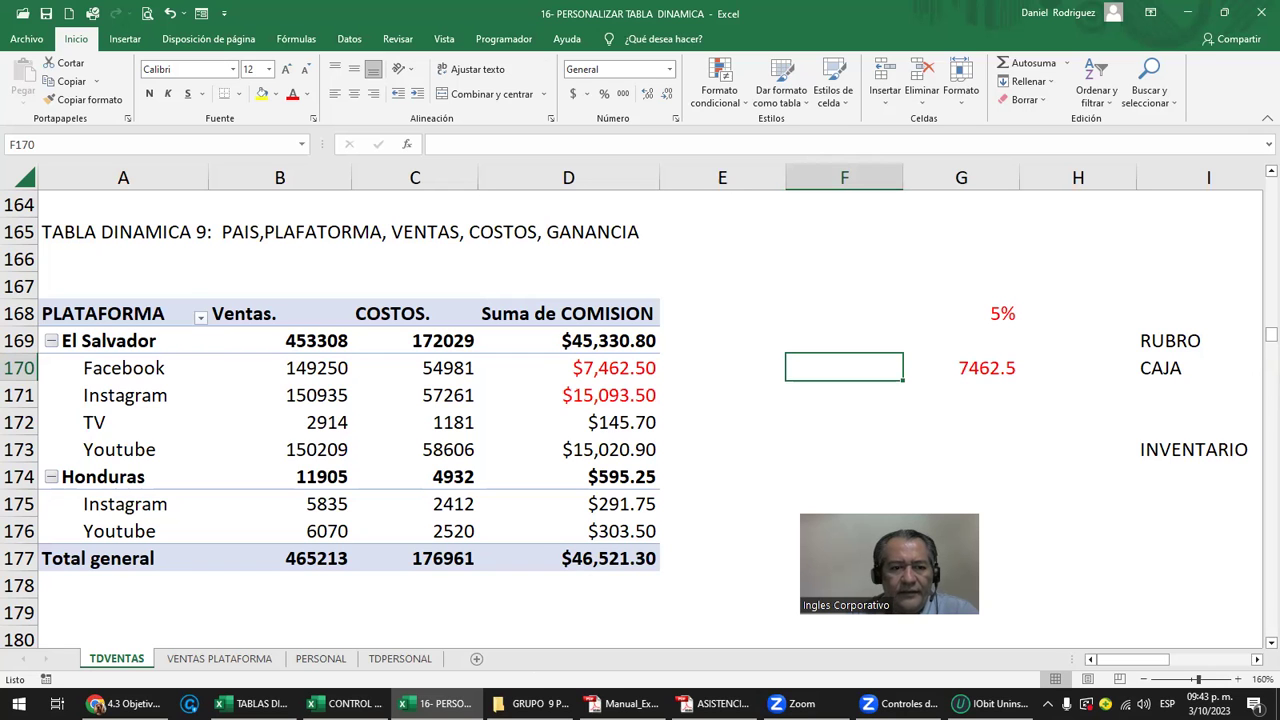
key("alt+Tab")
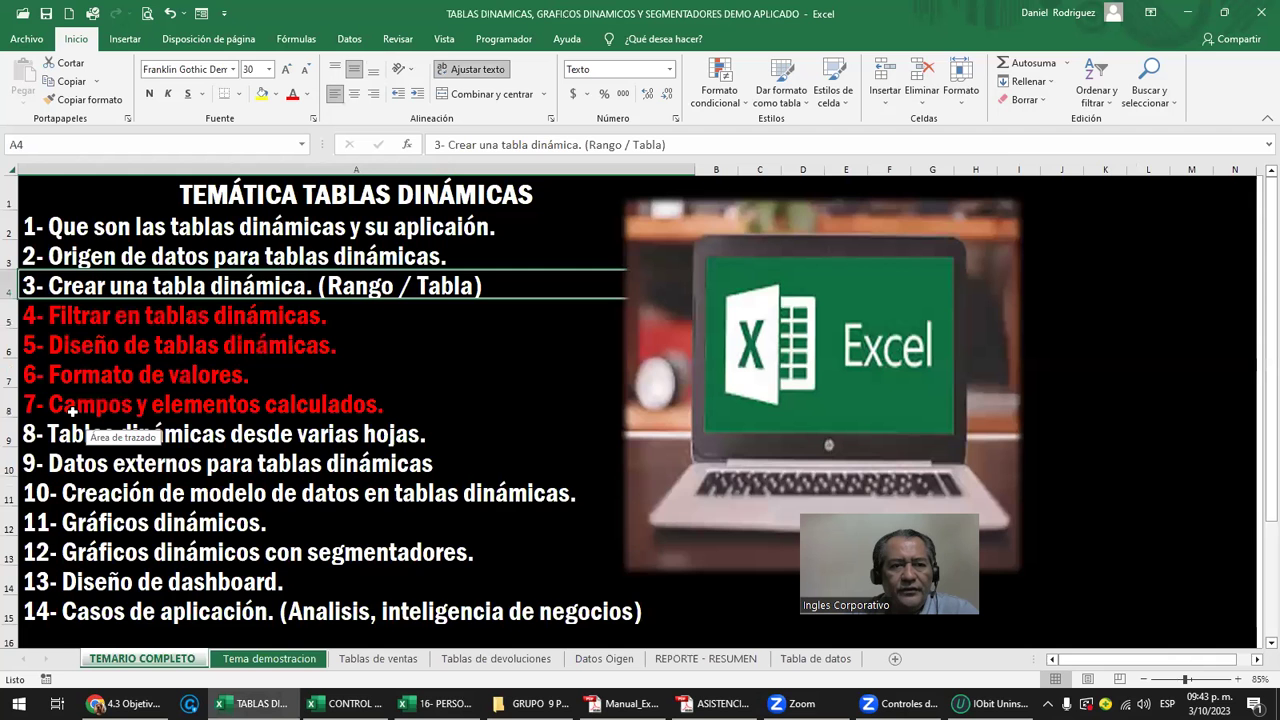
left_click(121, 317)
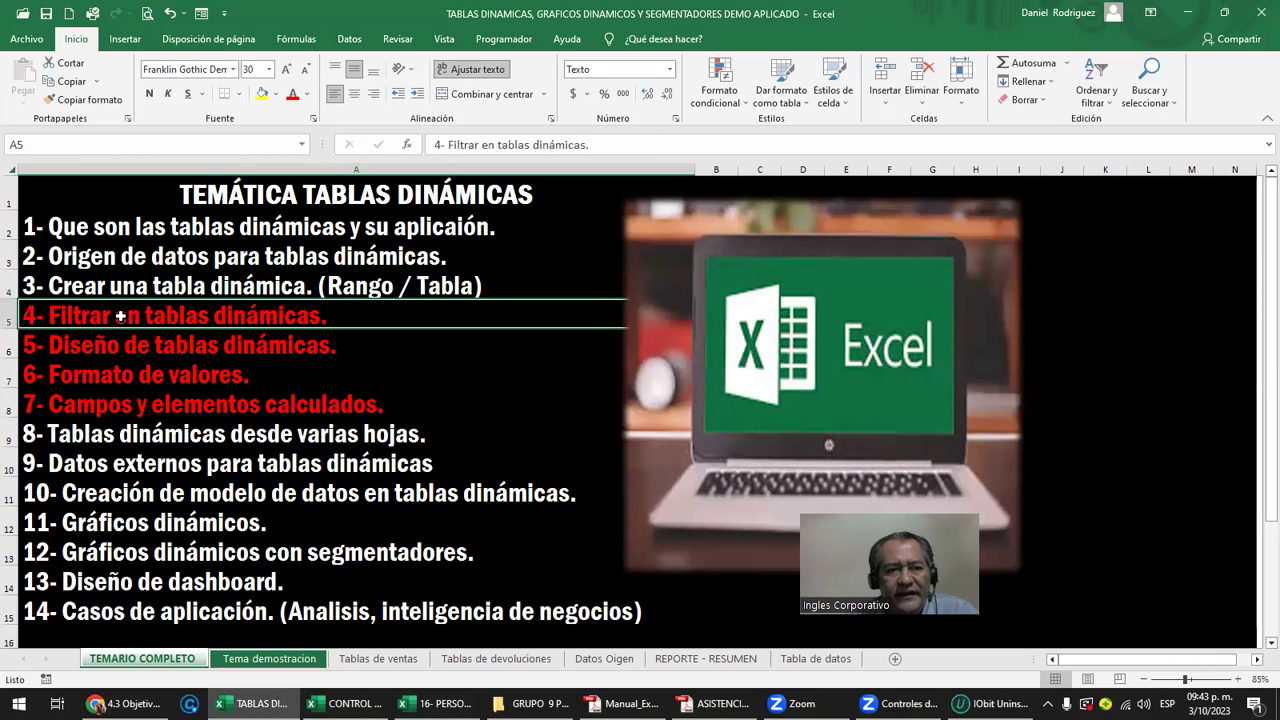
left_click(688, 660)
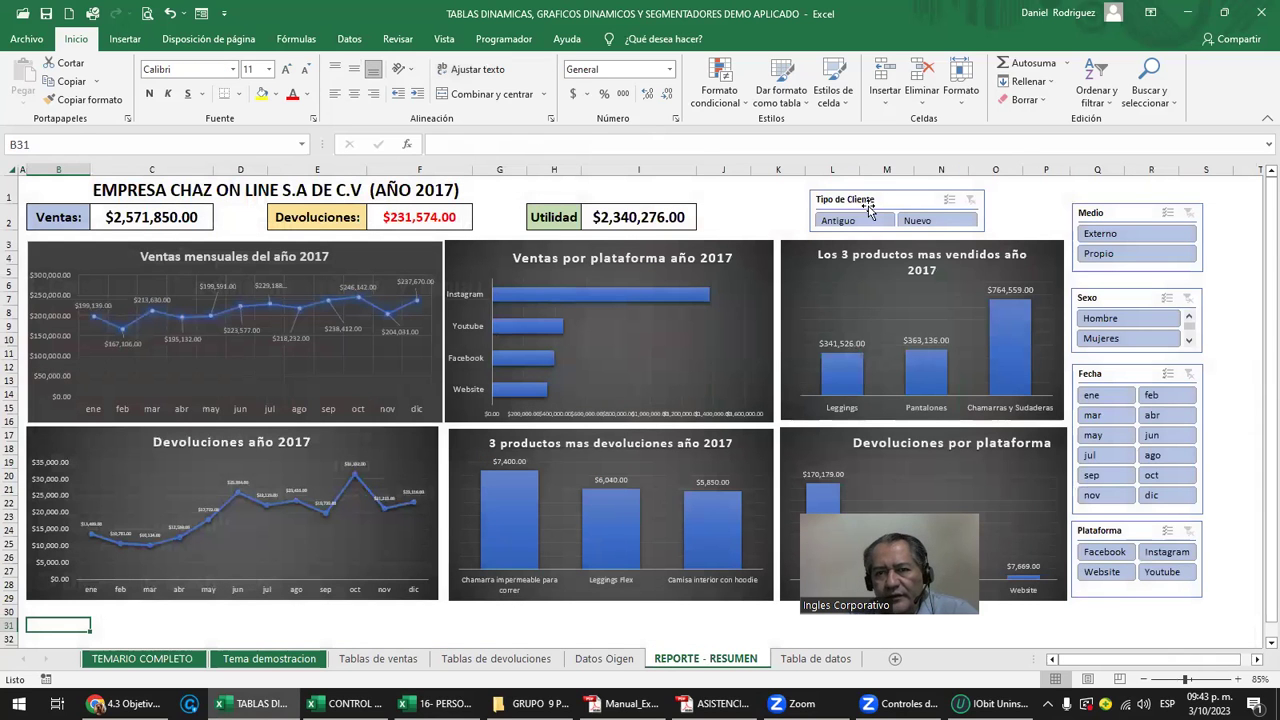
left_click_drag(876, 197, 848, 197)
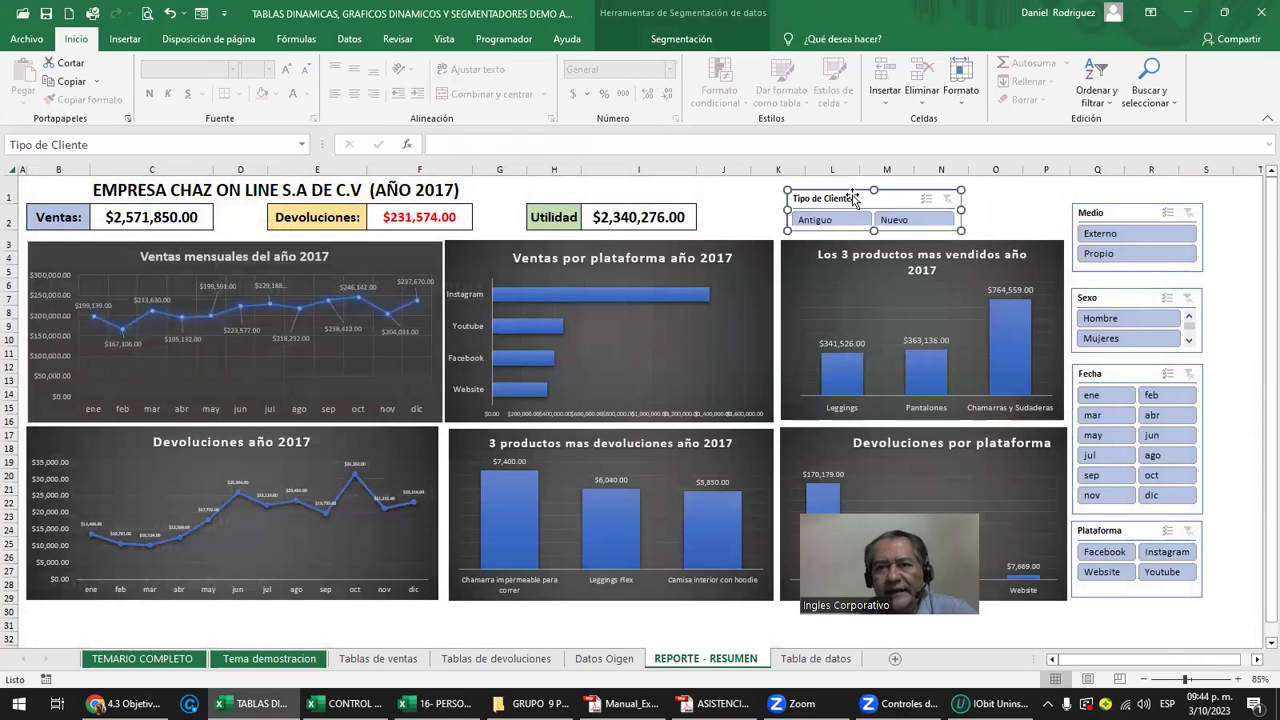
left_click(1187, 13)
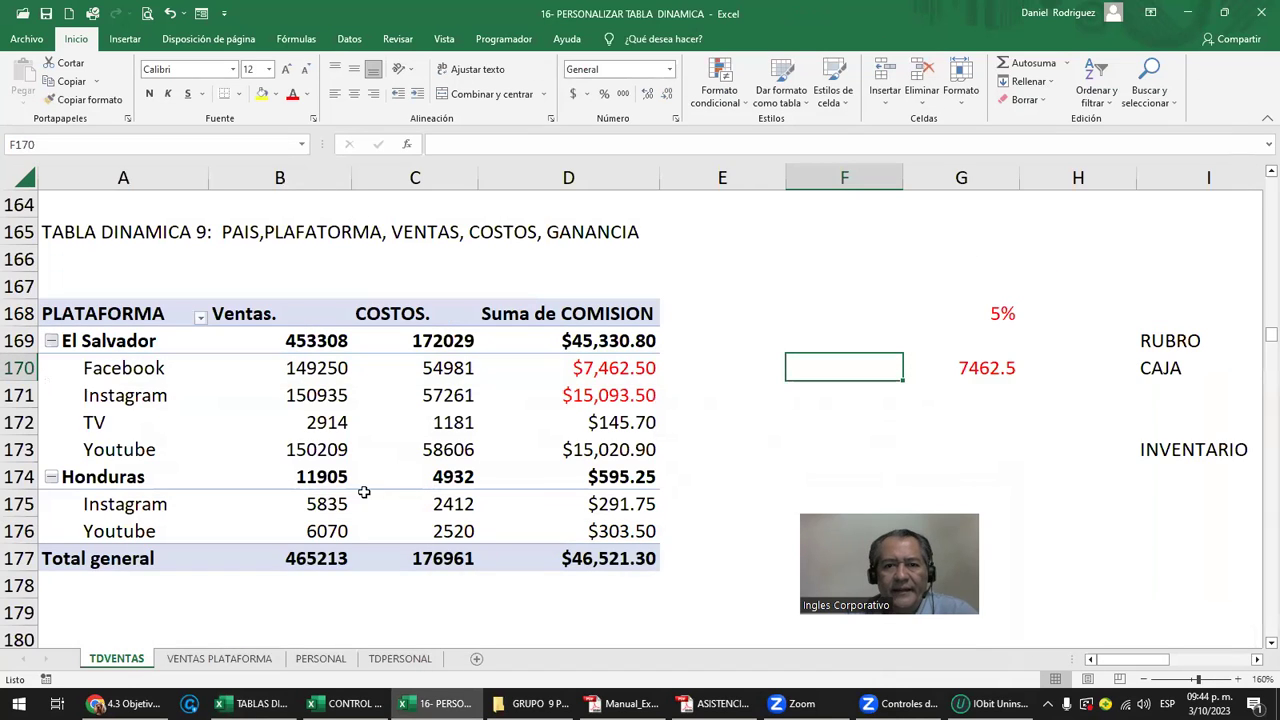
Clear everything from F167:M176 beside the TDVENTAS pivot with Borrar todo.
left_click(100, 318)
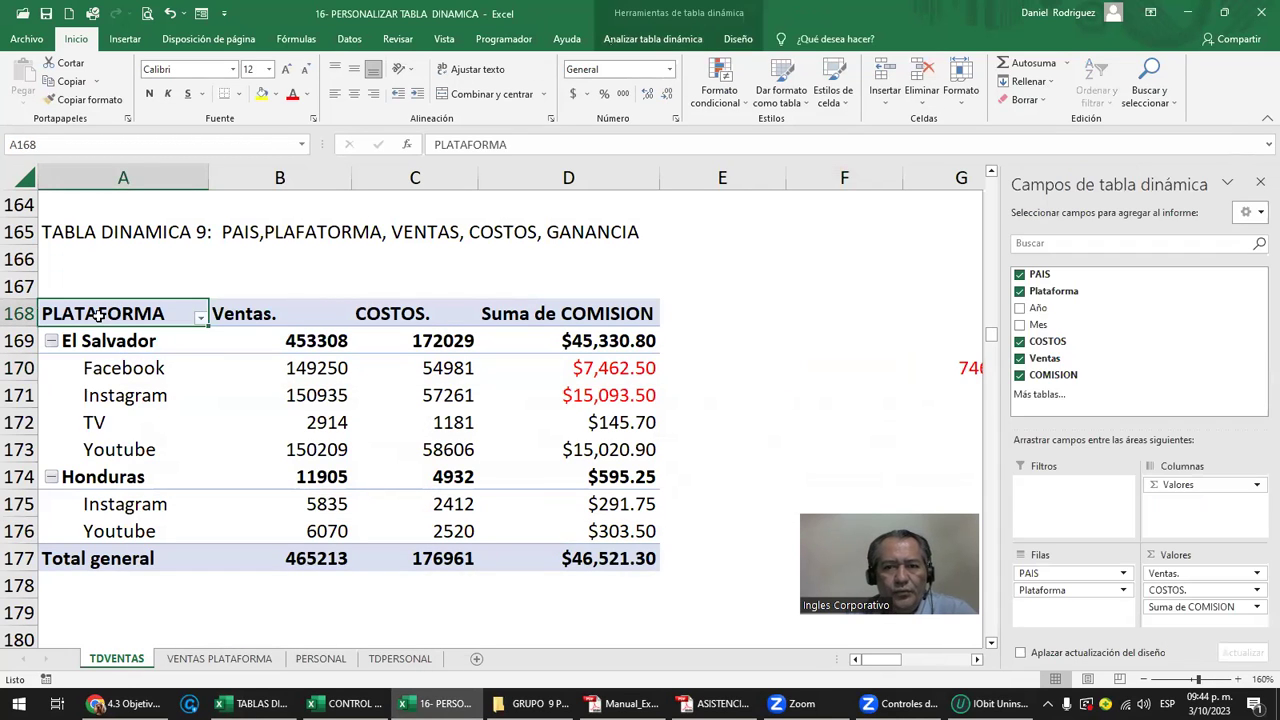
left_click(689, 318)
mouse_move(808, 280)
left_mouse_down()
mouse_move(1260, 534)
mouse_move(1250, 537)
left_mouse_up()
scroll(1077, 543, "left", 5)
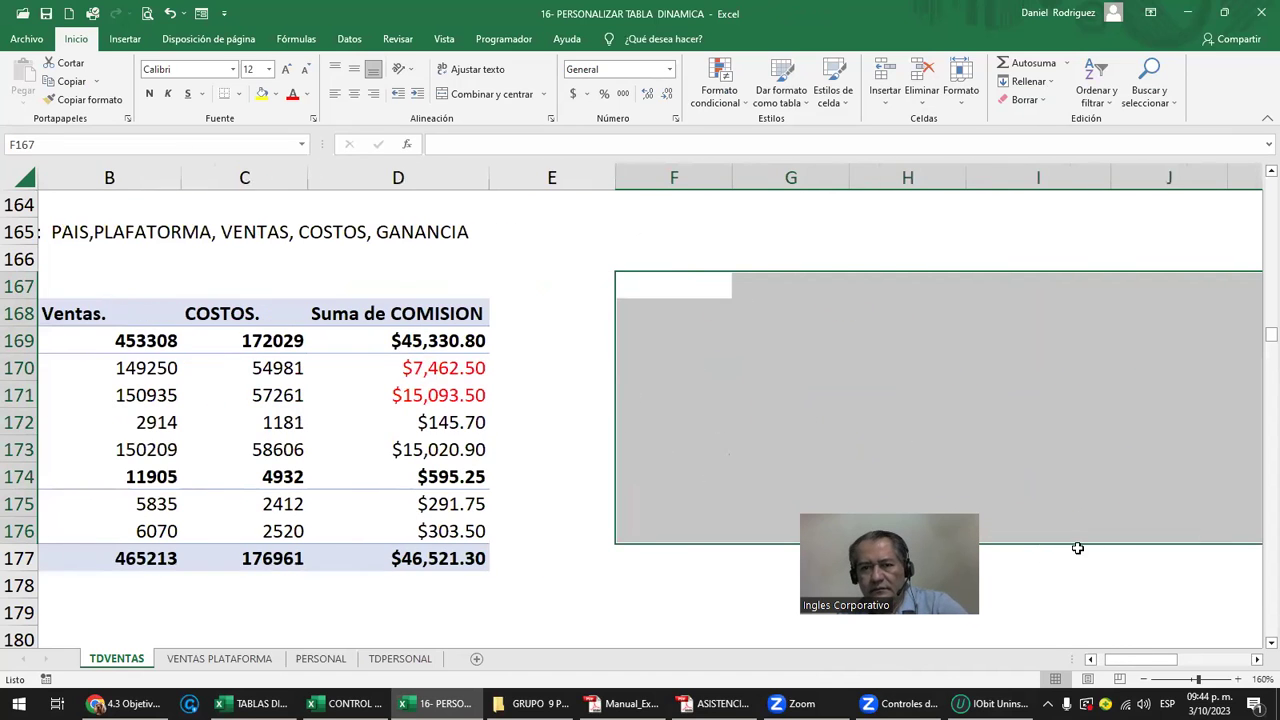
left_click(1024, 99)
left_click(1045, 122)
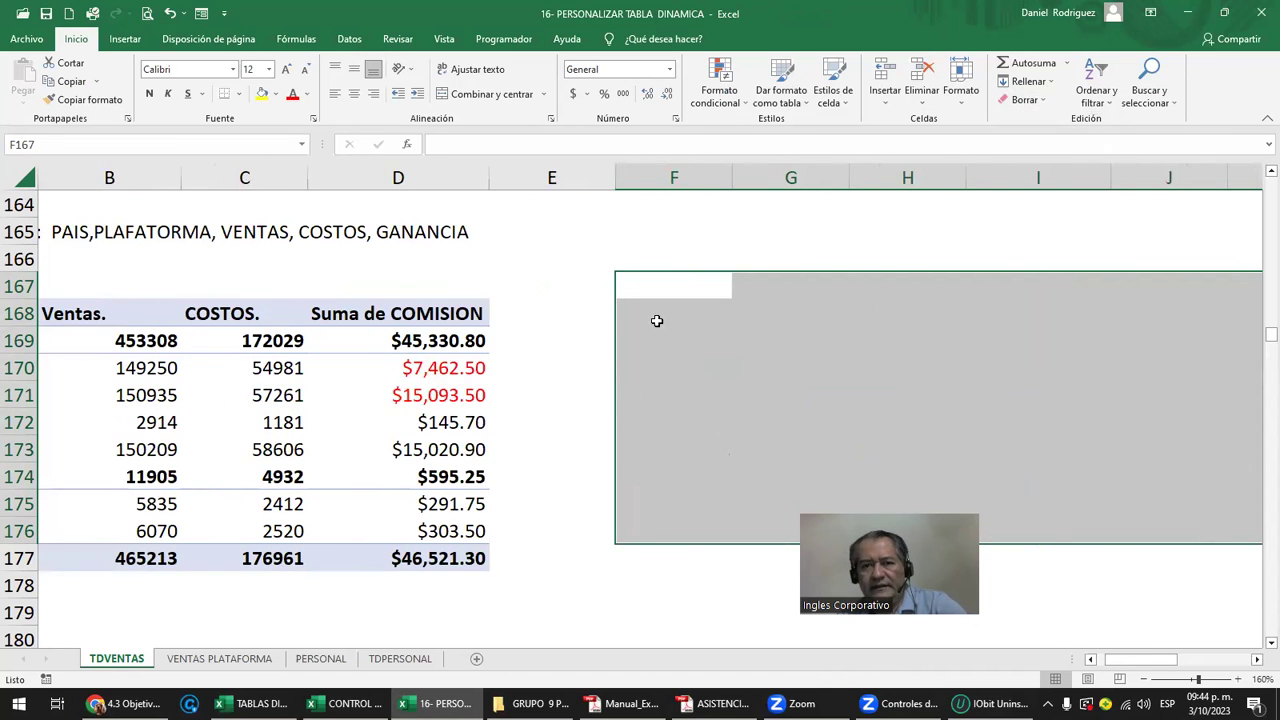
left_click(605, 340)
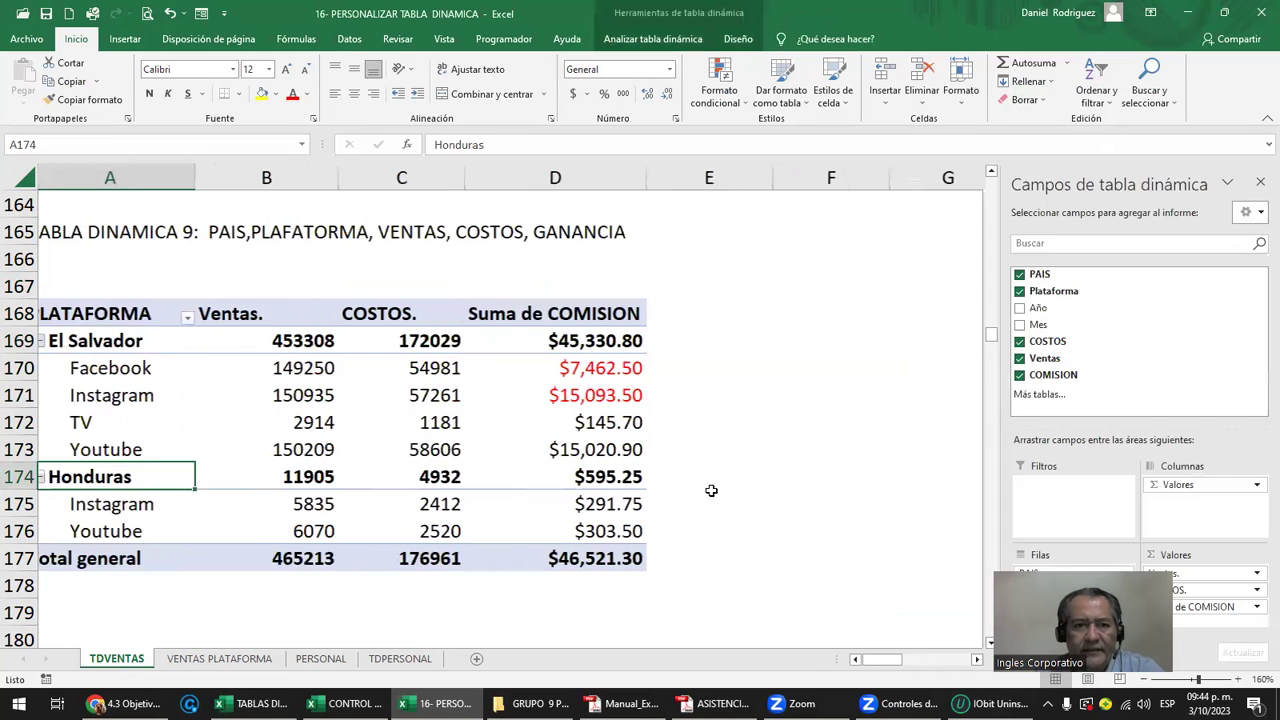
key("ctrl+z")
Add Año as a pivot report filter, view its choices, then remove it again.
left_click(100, 312)
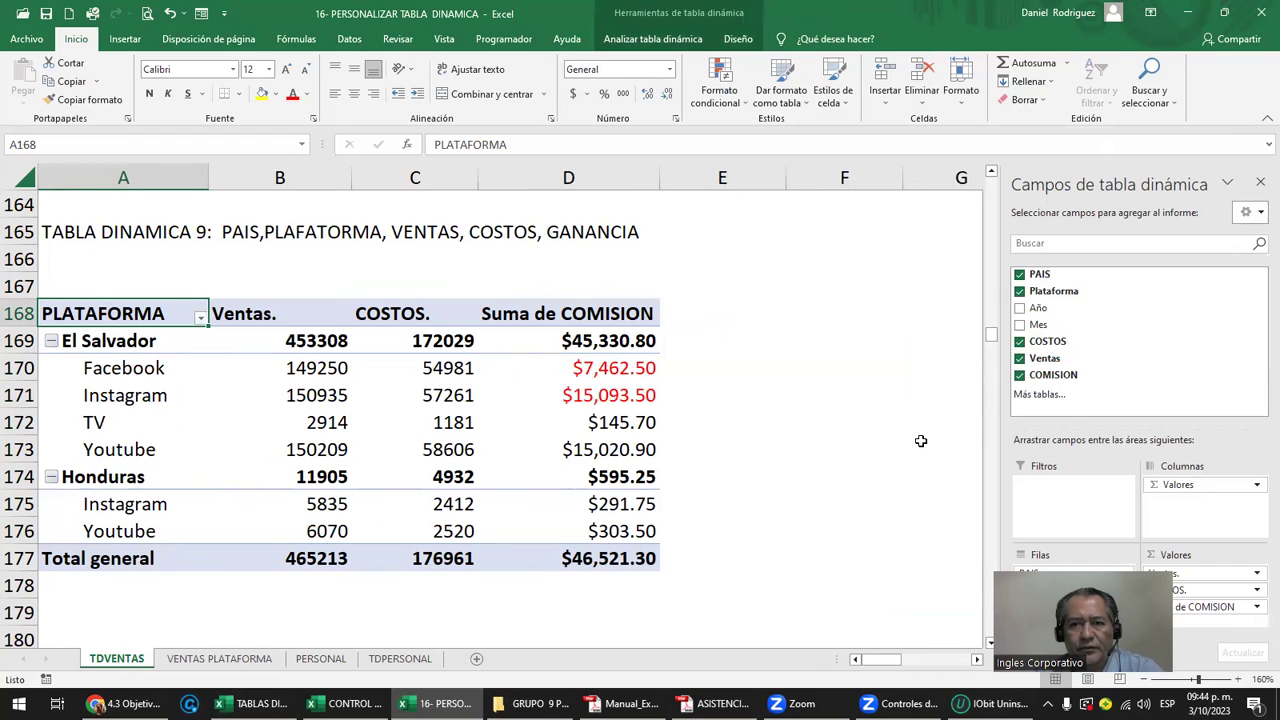
left_click_drag(1038, 308, 1063, 487)
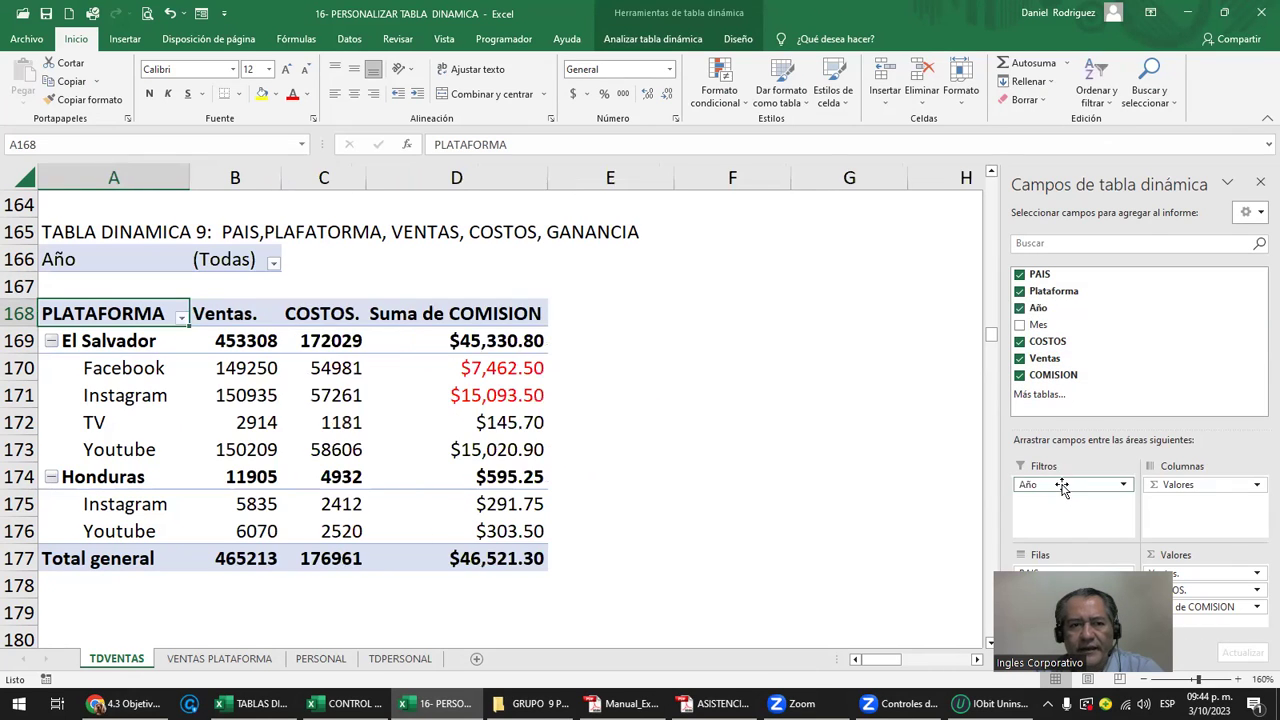
left_click(266, 259)
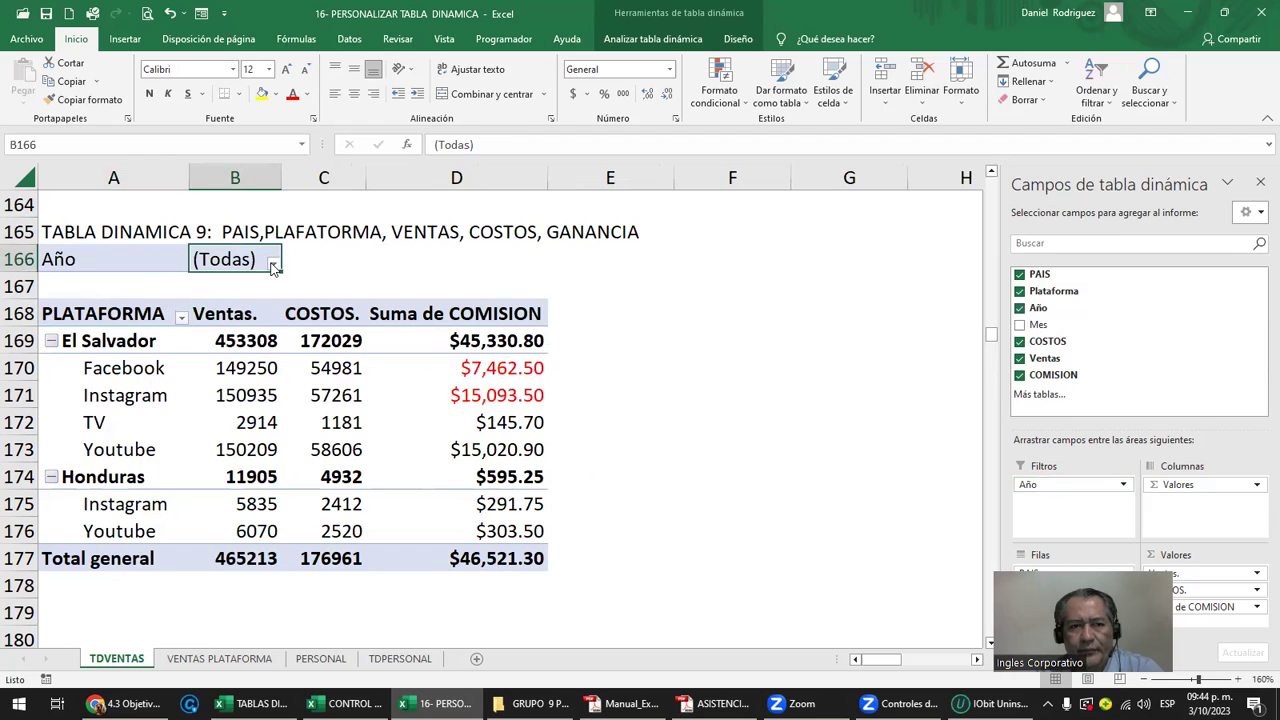
left_click(273, 263)
left_click(345, 271)
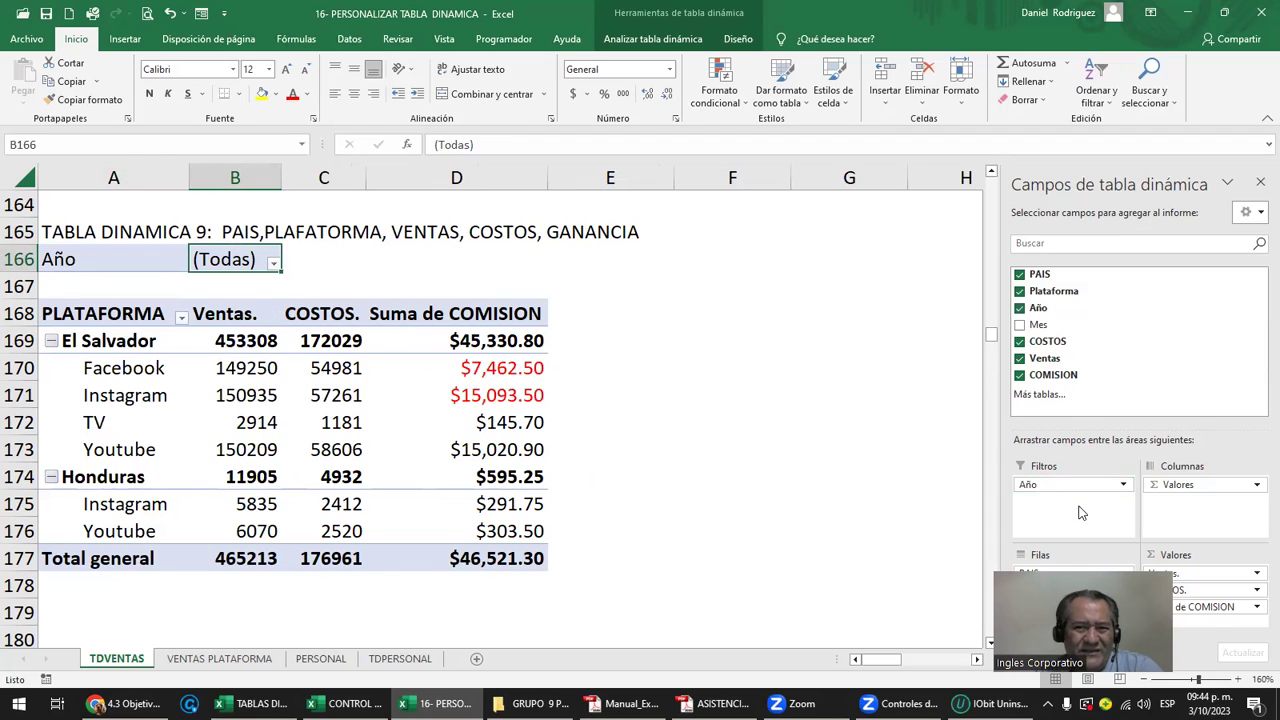
left_click_drag(1080, 490, 1125, 349)
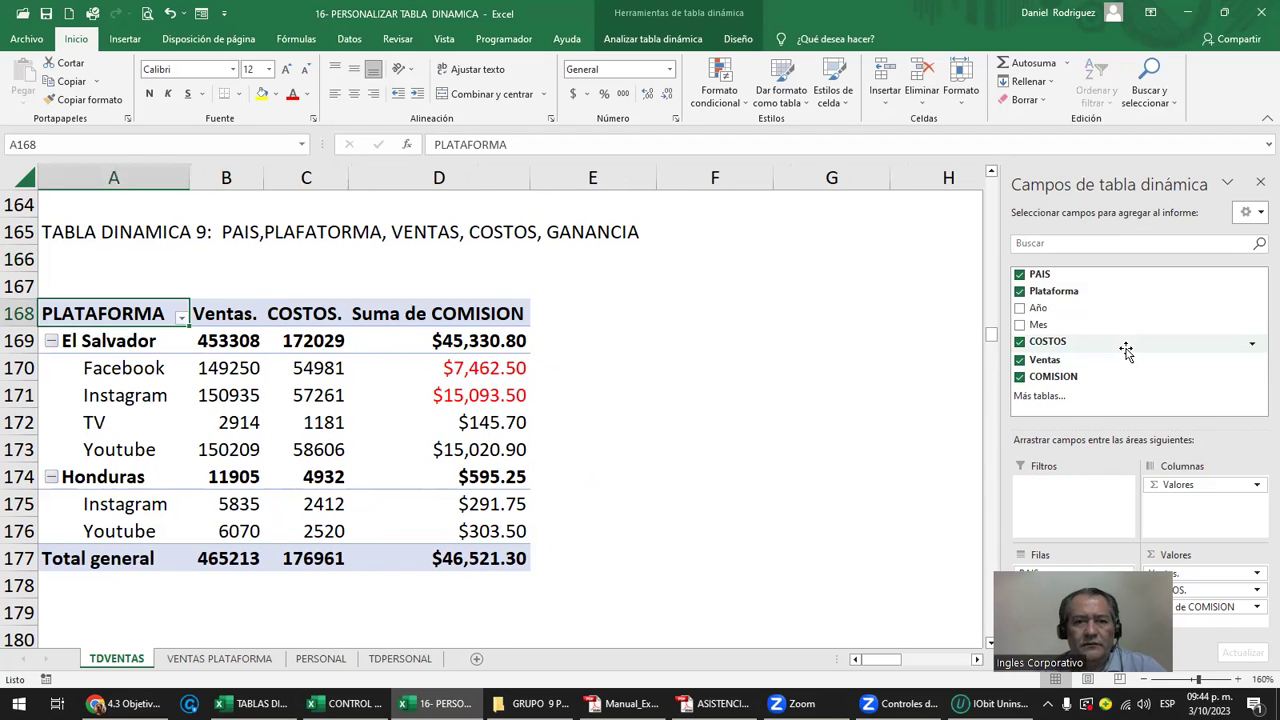
left_click_drag(725, 320, 770, 395)
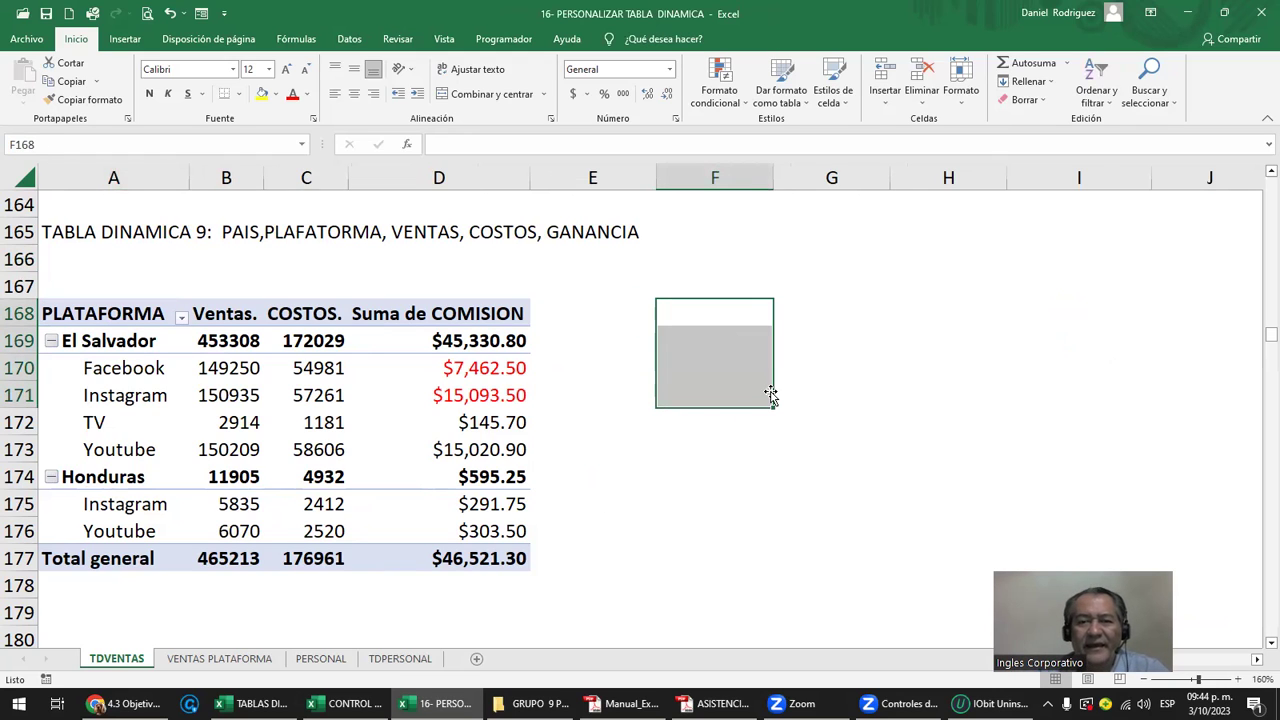
Rename the Suma de COMISION header in D168 to COMISION.
left_click(638, 463)
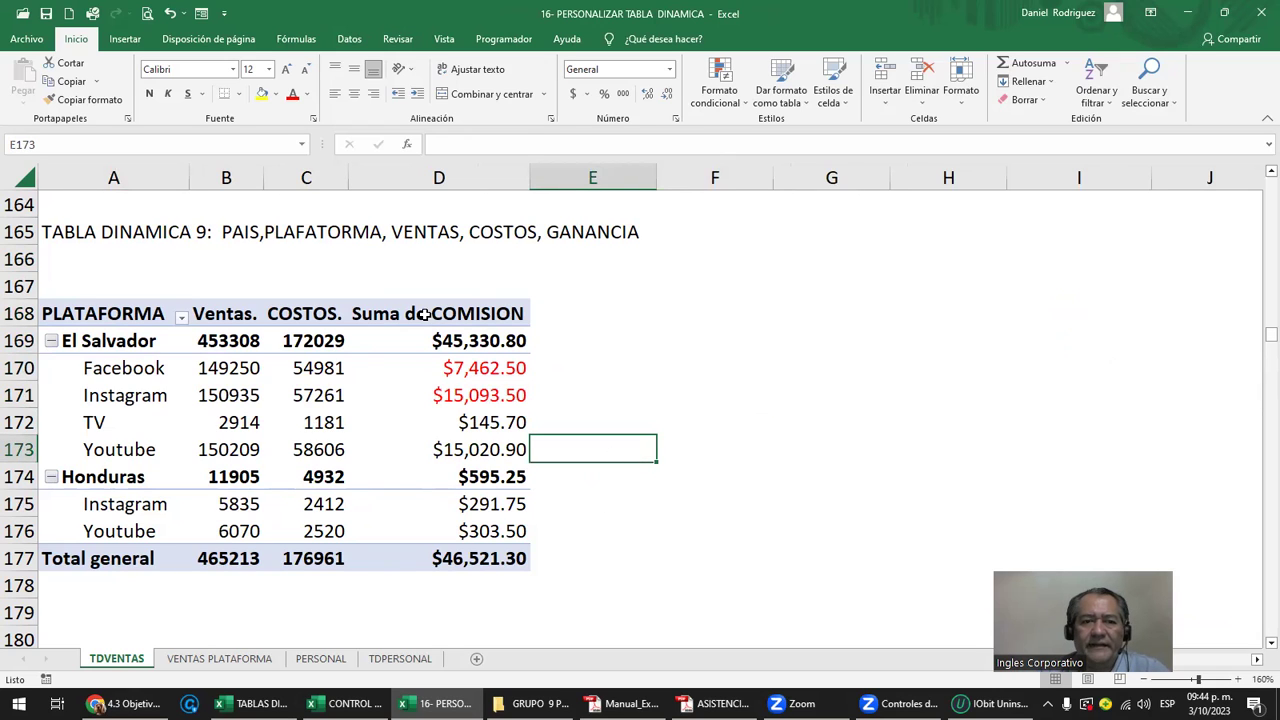
left_click(424, 314)
key("F2")
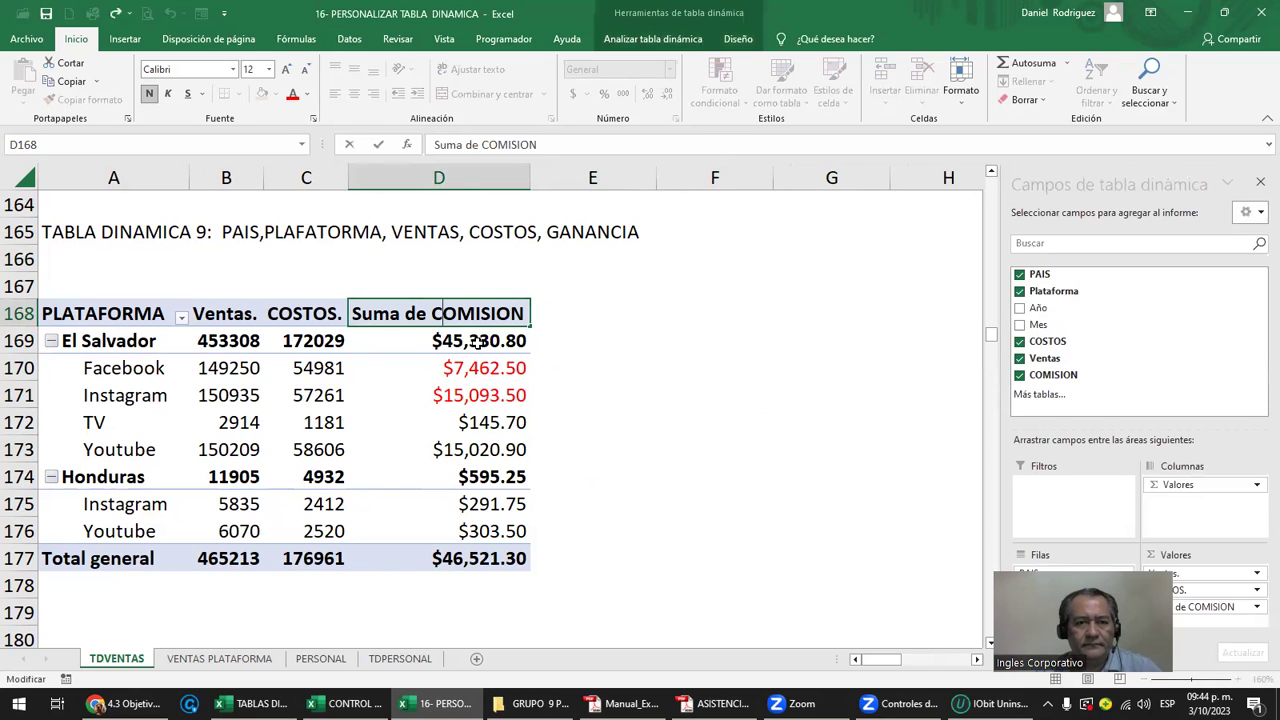
key("Delete")
key("Delete")
key("Delete")
key("Delete")
key("Delete")
key("Delete")
key("Delete")
key("Delete")
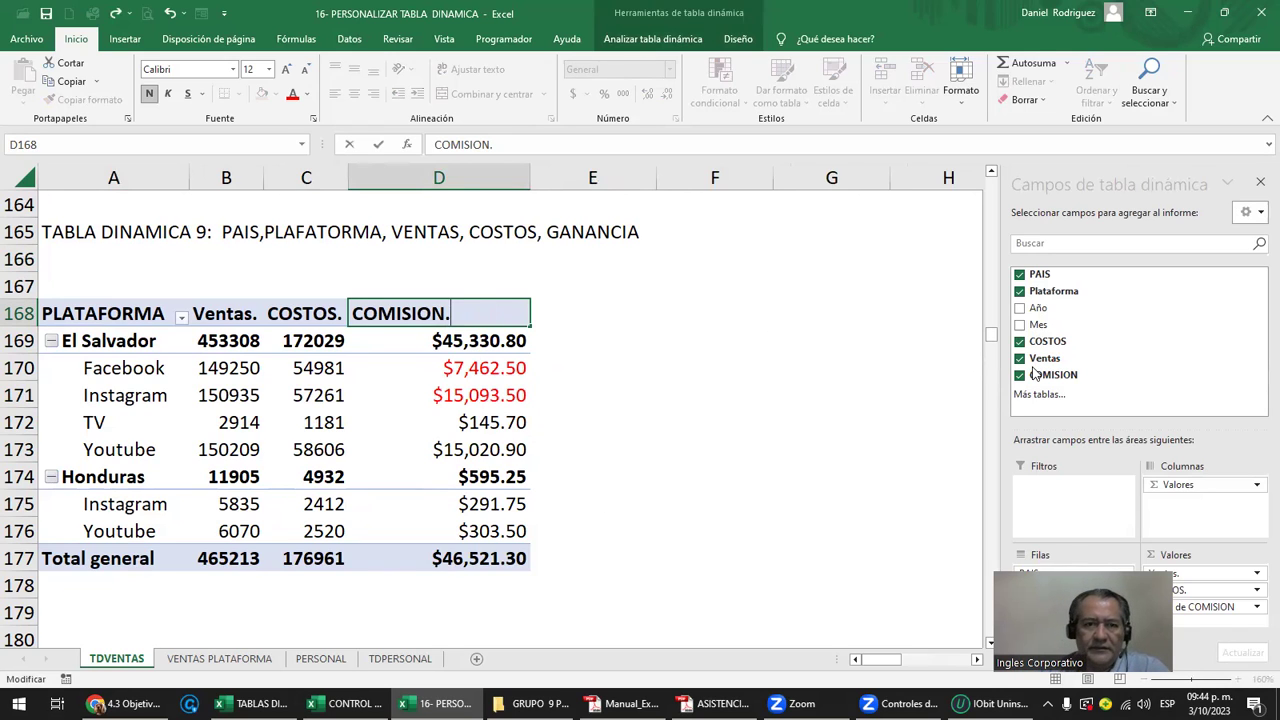
key("Return")
left_click(607, 337)
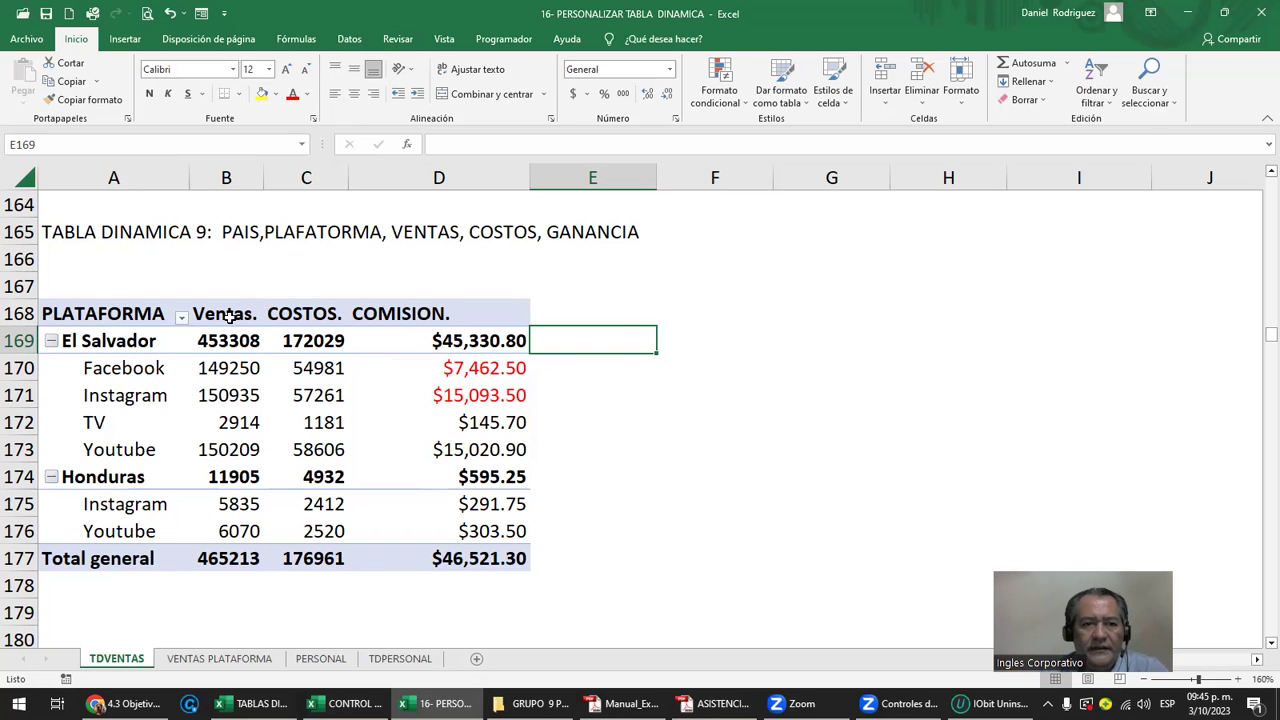
Center the Ventas, COSTOS and COMISION headers in B168:D168.
left_click_drag(229, 316, 510, 313)
left_click(360, 96)
left_click(674, 314)
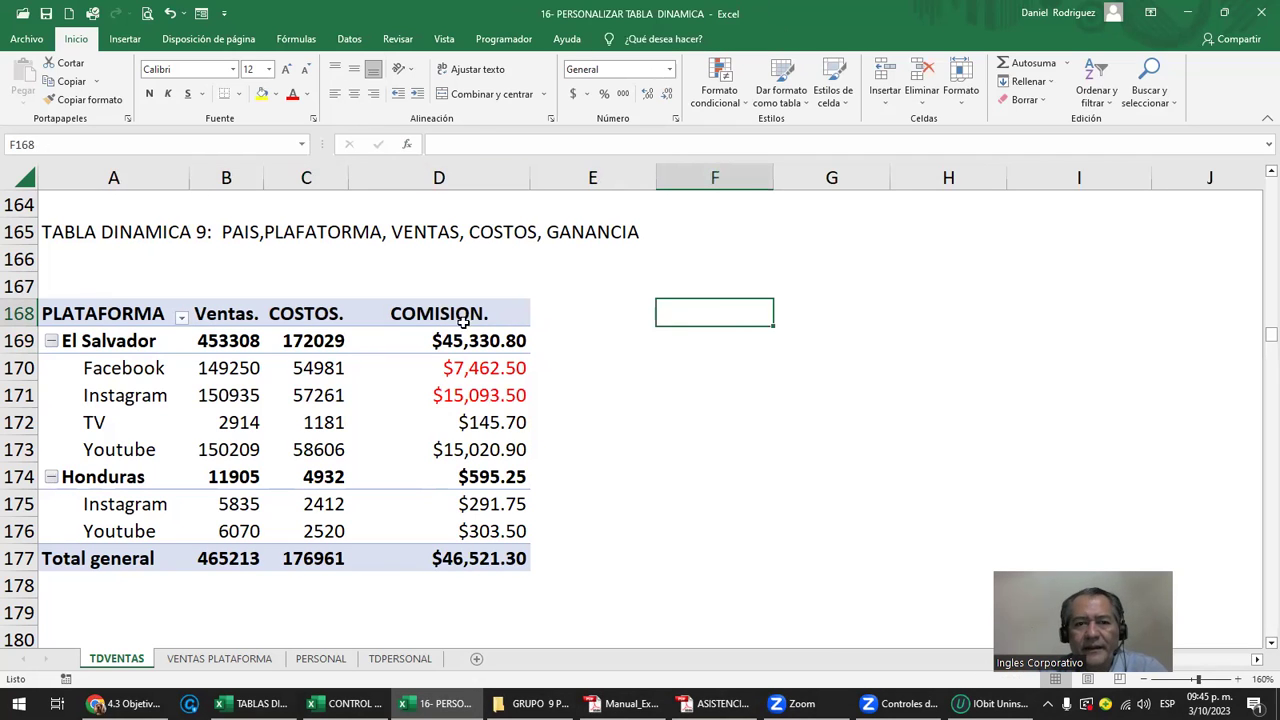
left_click(388, 314)
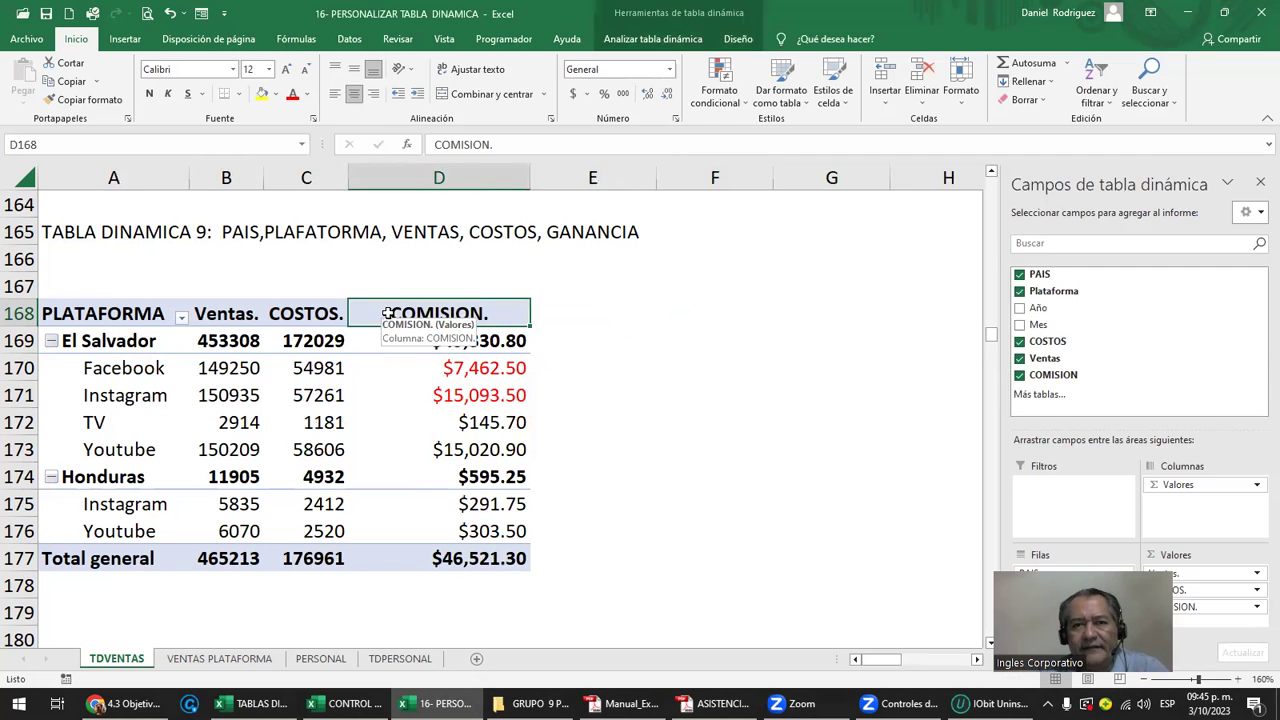
left_click(657, 42)
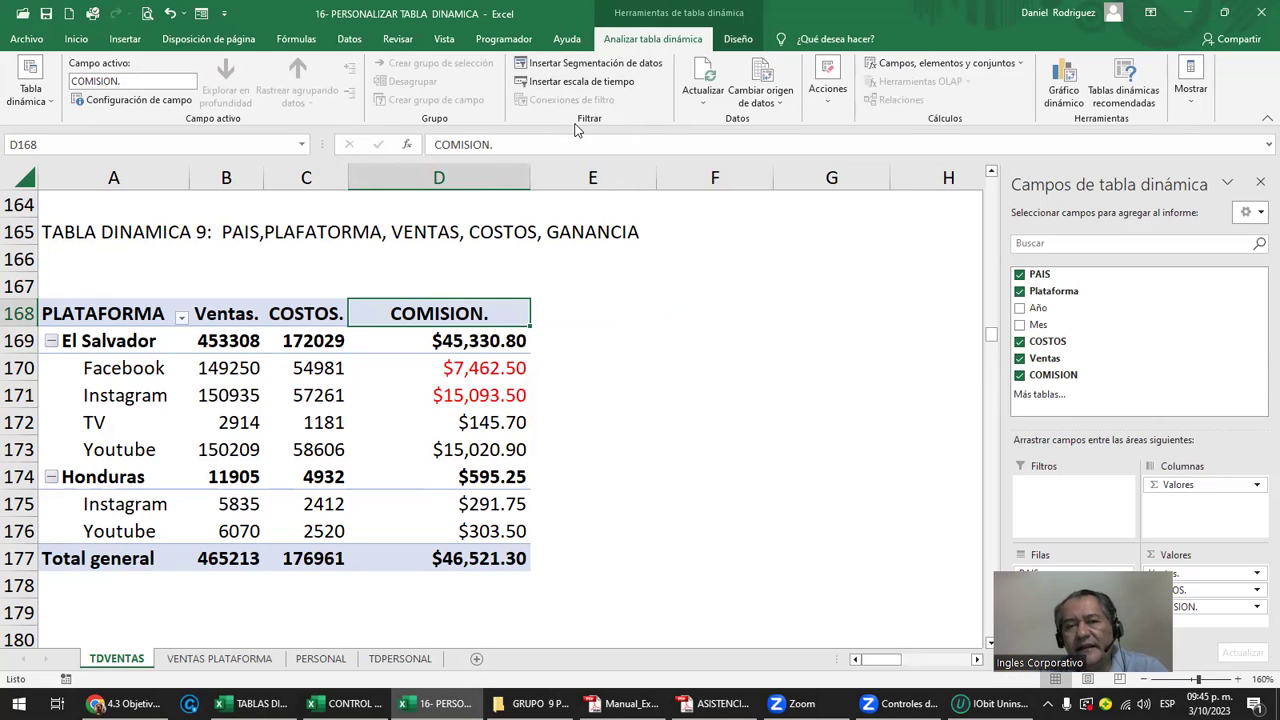
Insert slicers for the PAIS and Año fields on pivot table 9.
left_click(604, 74)
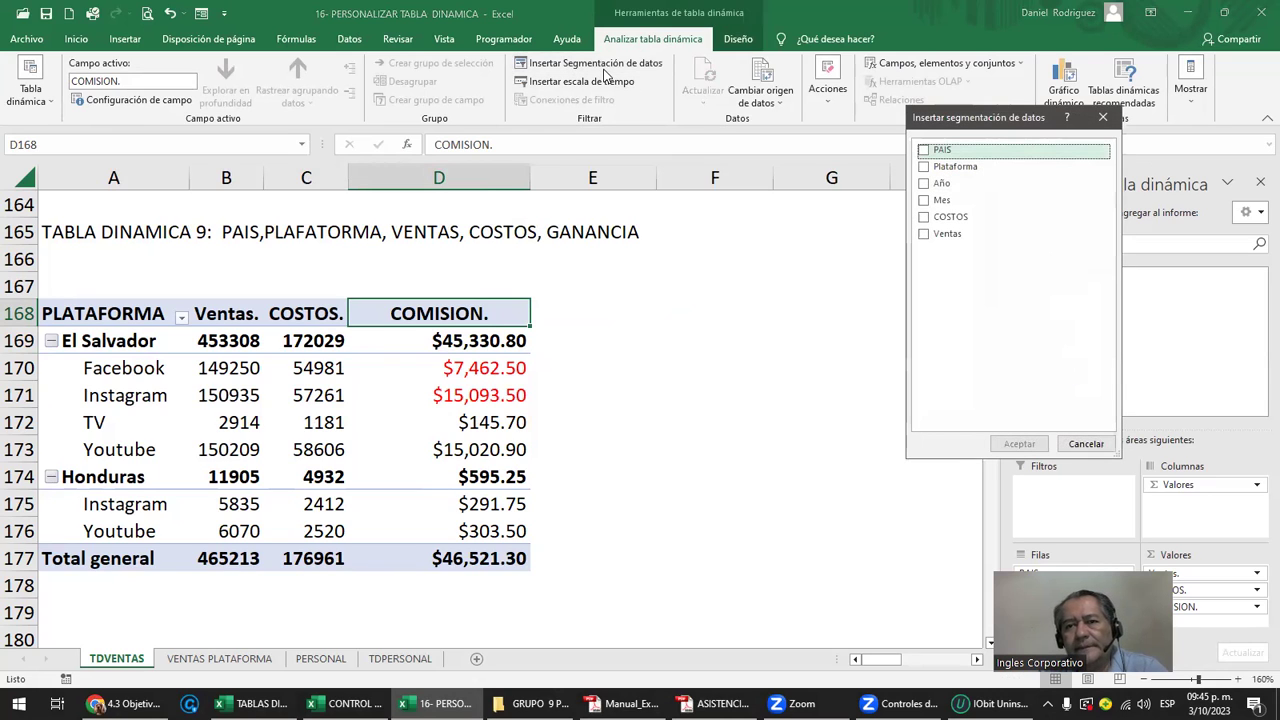
left_click_drag(1006, 132, 805, 238)
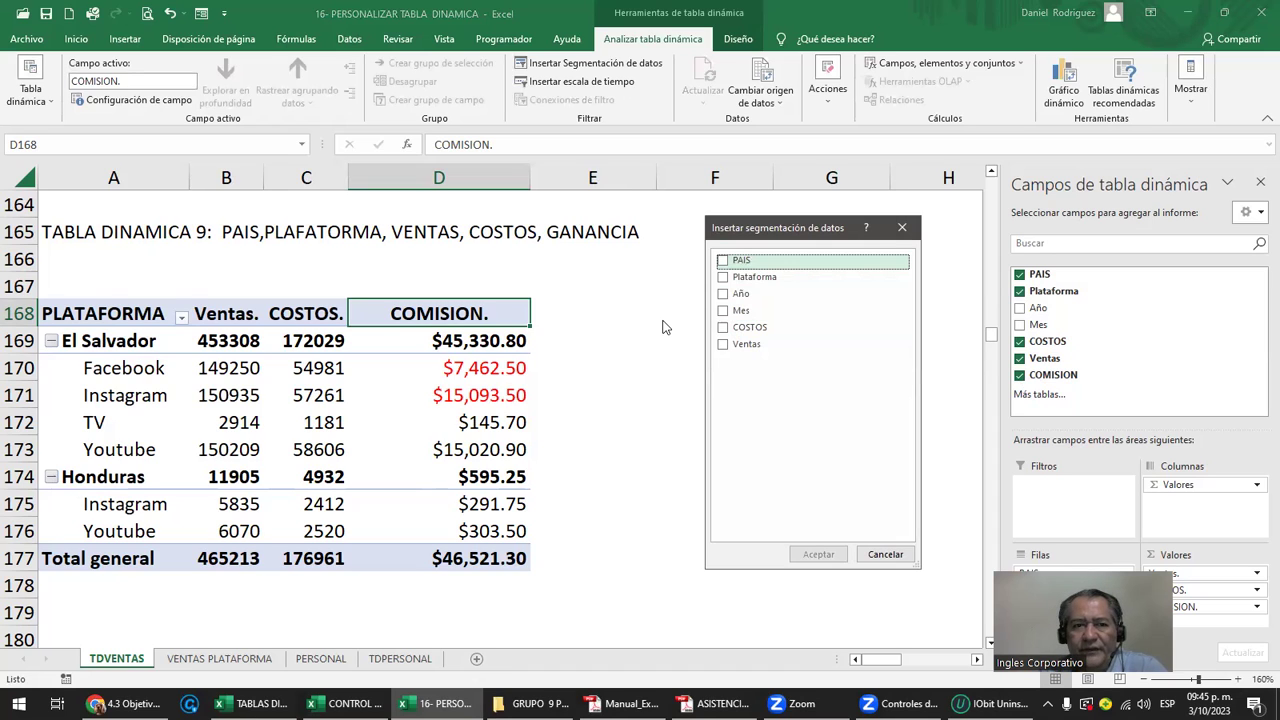
left_click(724, 262)
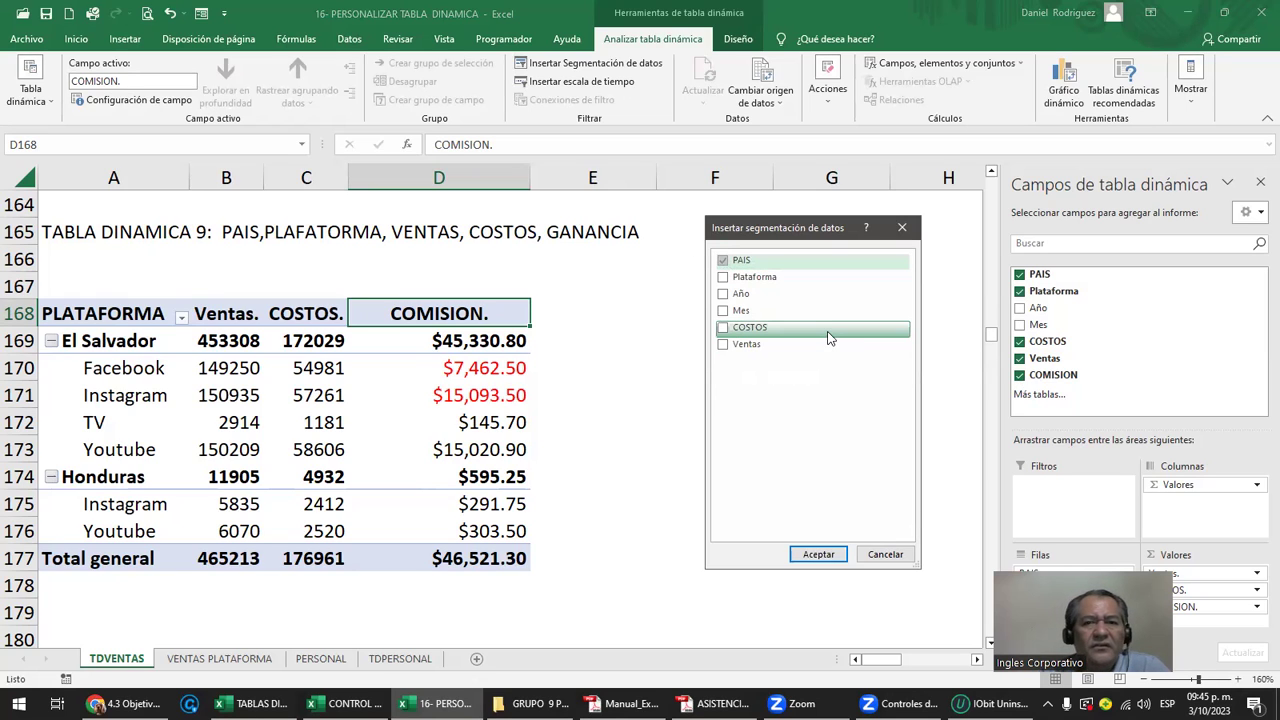
left_click(723, 294)
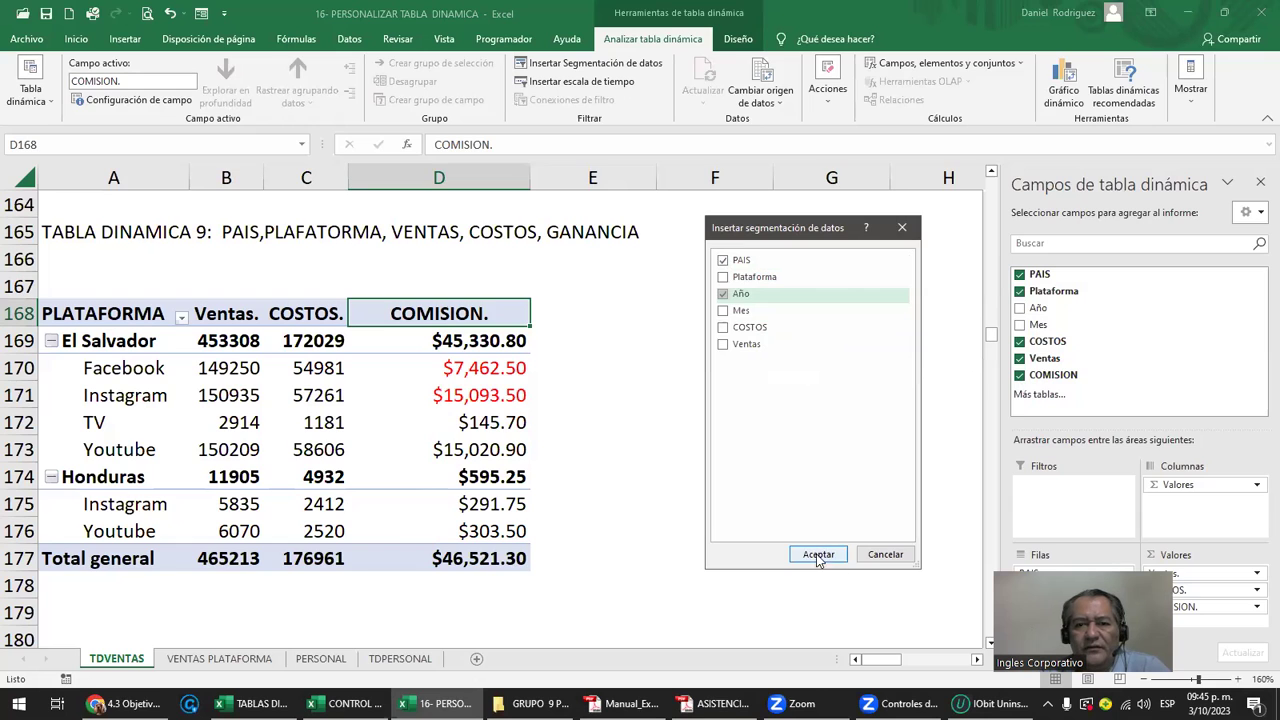
left_click(817, 554)
Place the PAIS slicer beside the pivot, shorten it, and test then clear a country filter.
left_click_drag(538, 260, 872, 268)
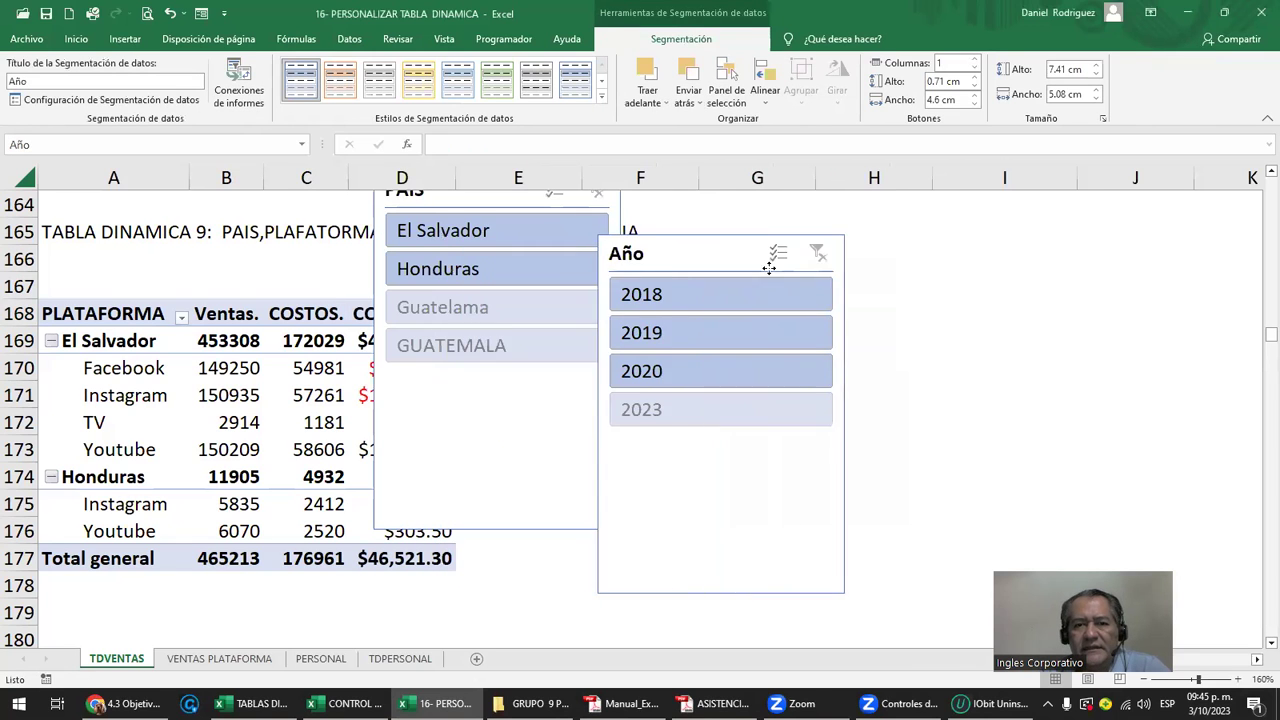
left_click_drag(489, 200, 603, 302)
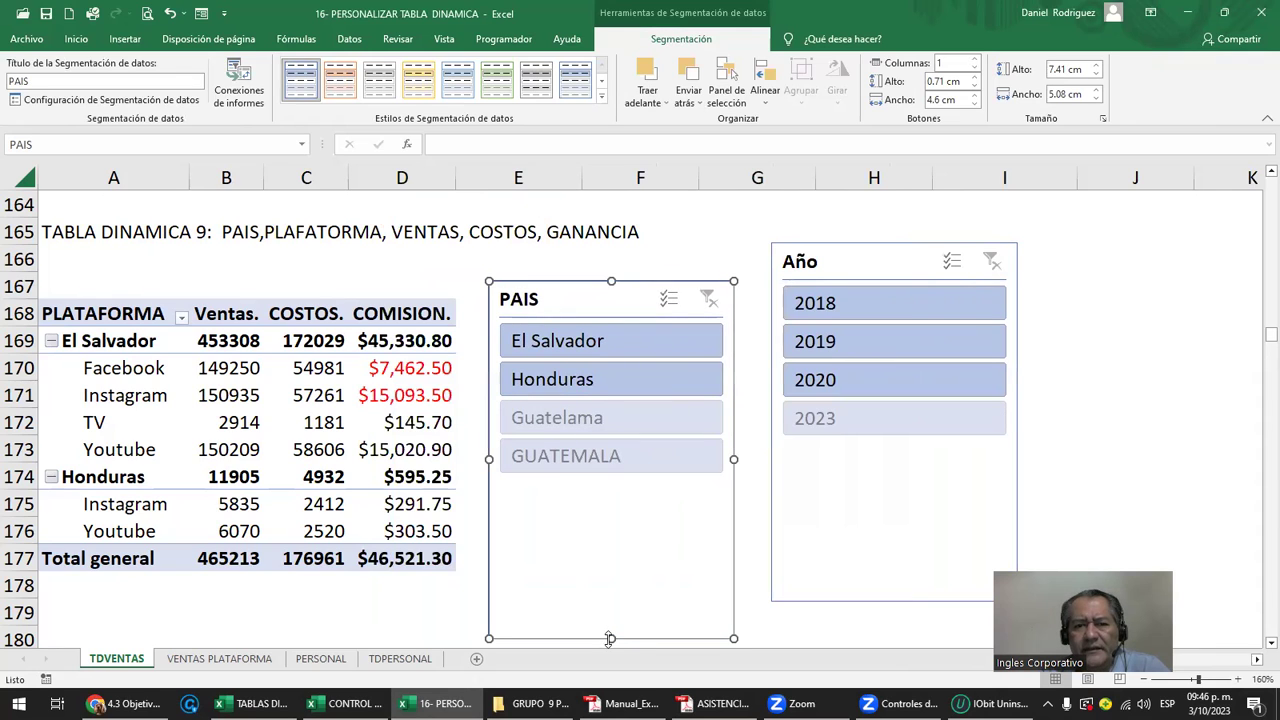
left_click_drag(611, 638, 623, 486)
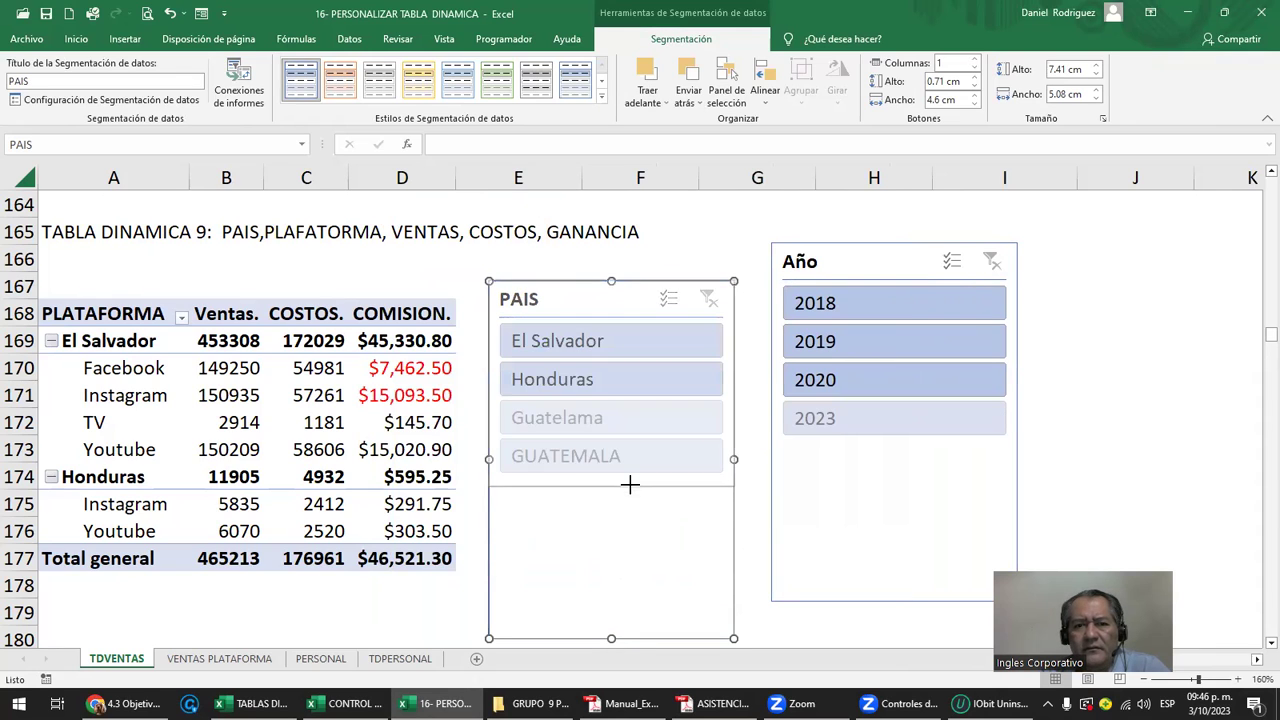
left_click(612, 556)
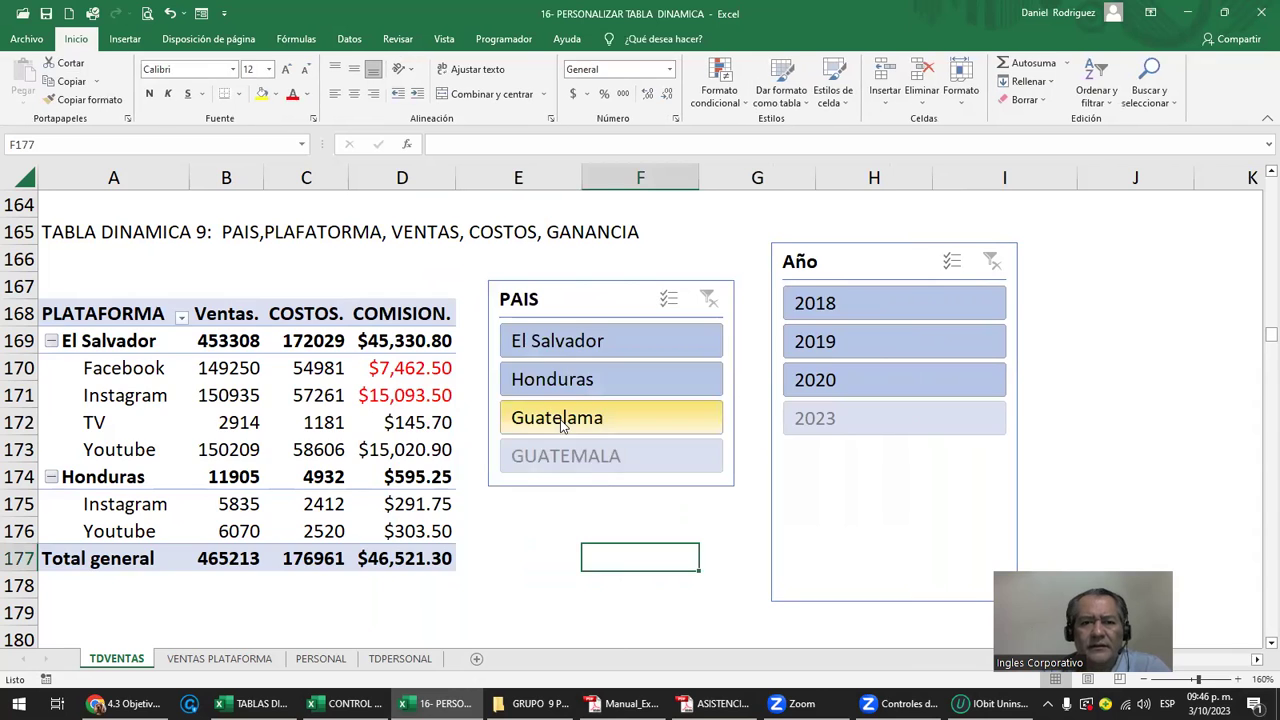
left_click(526, 421)
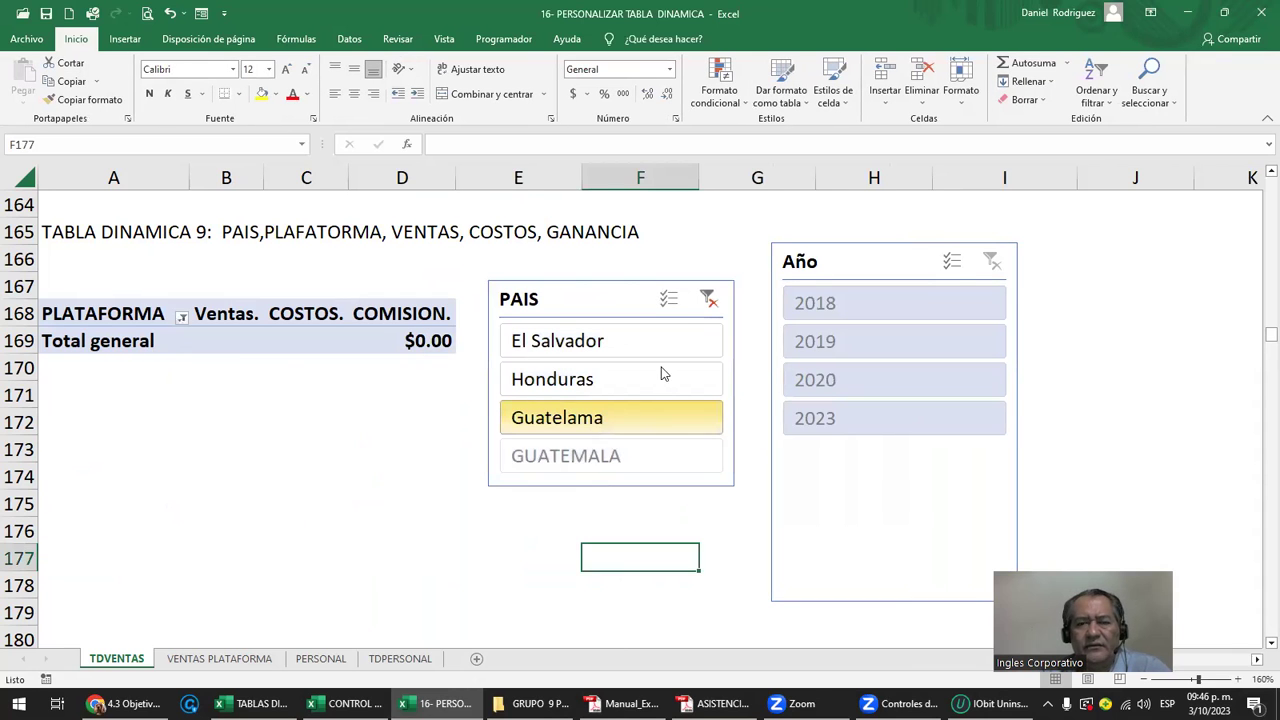
left_click(708, 299)
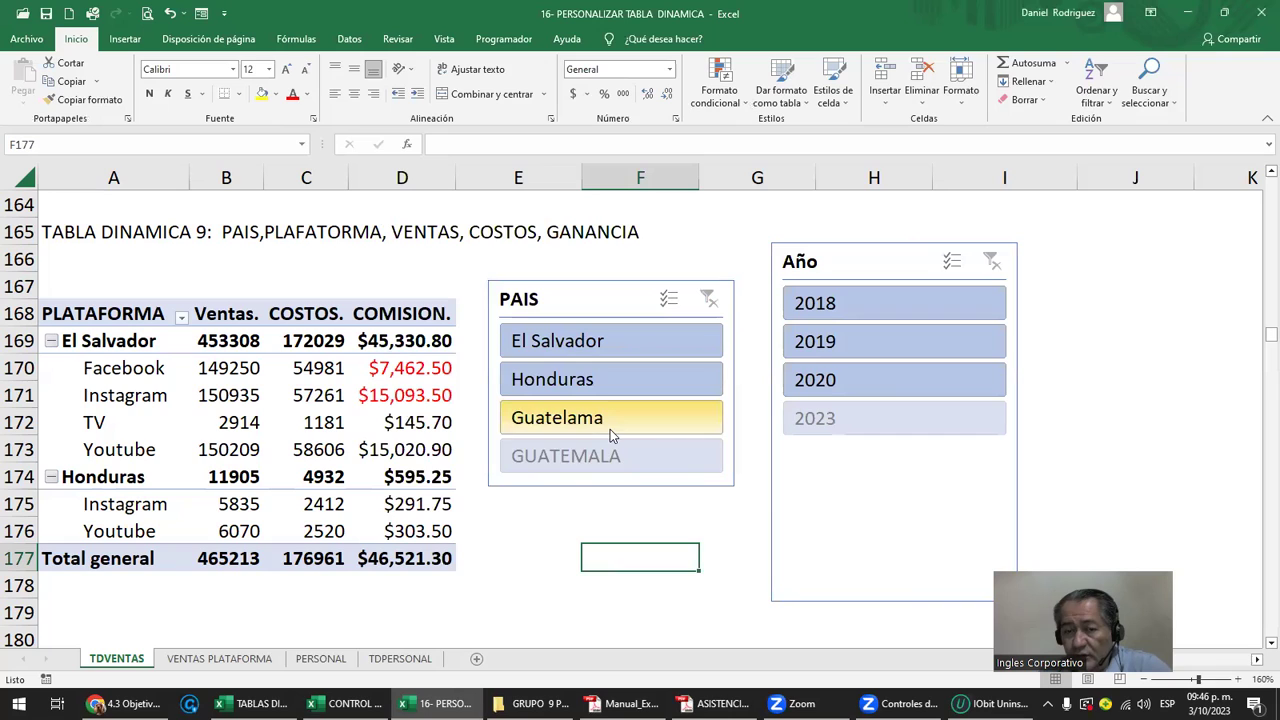
Shrink the Año slicer to fit its years and align both slicers' tops.
left_click(896, 601)
left_click_drag(896, 598, 894, 460)
left_click_drag(904, 274, 891, 315)
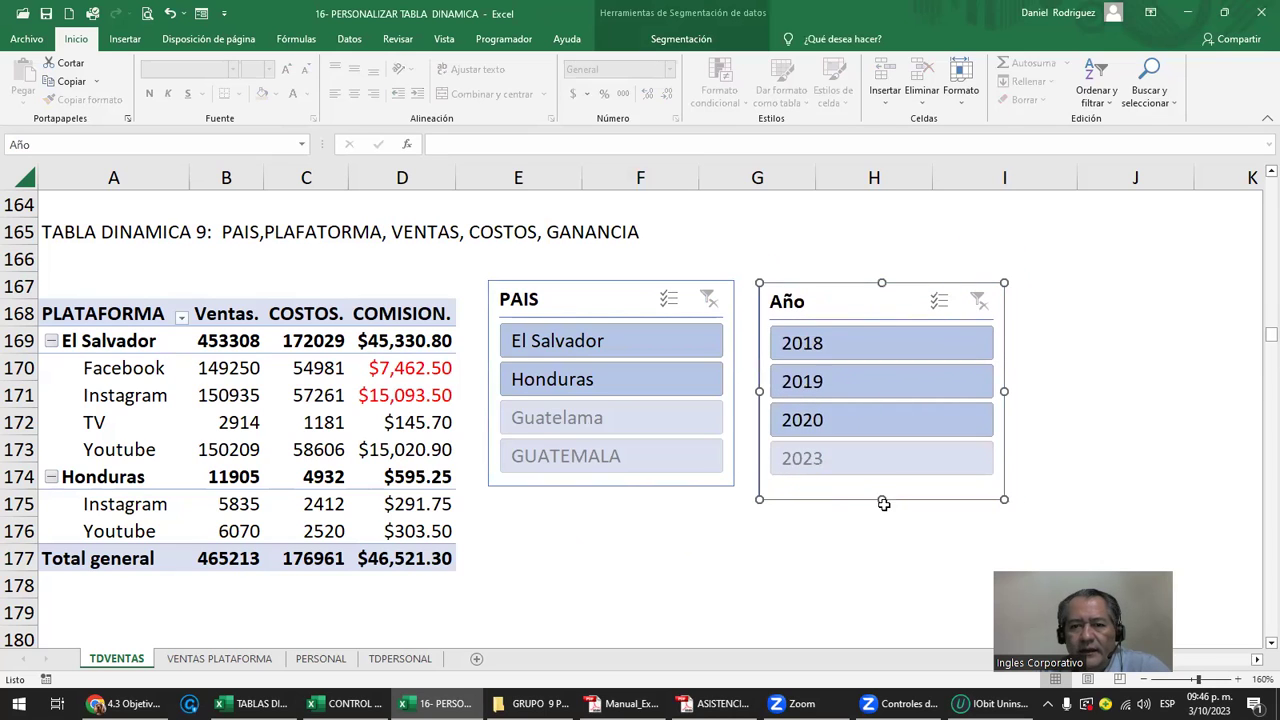
left_click_drag(884, 499, 884, 493)
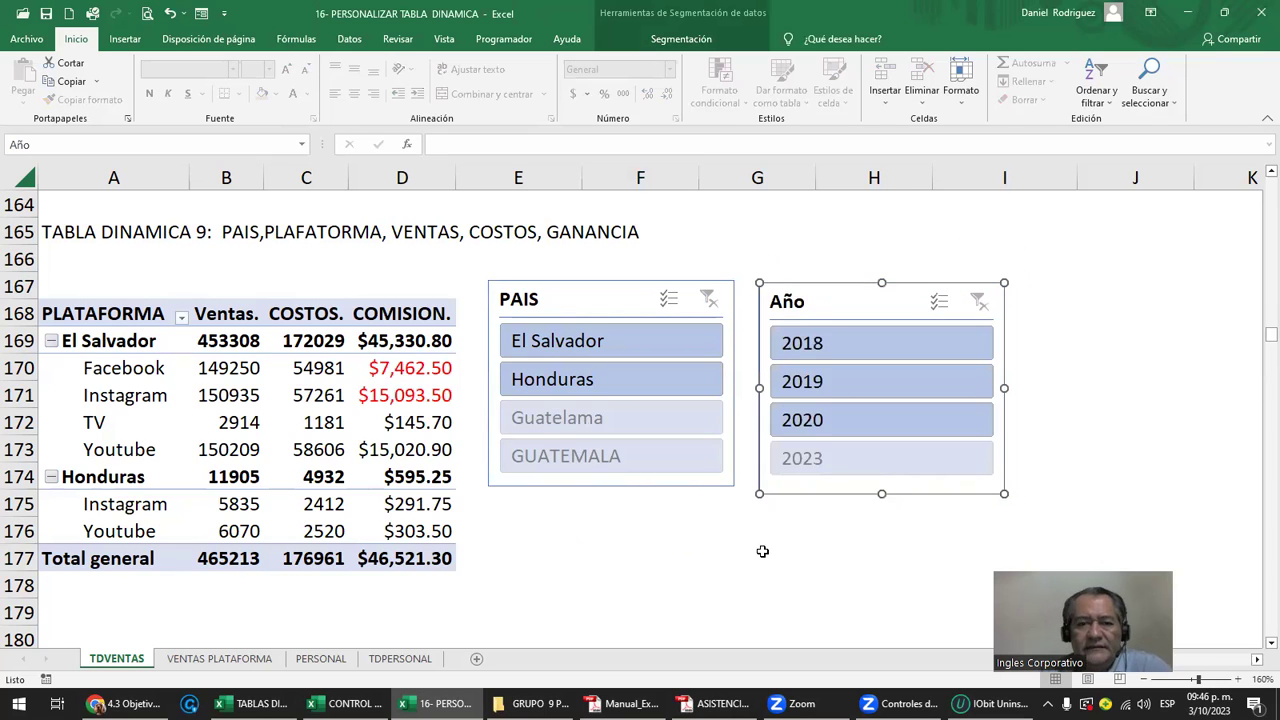
left_click(649, 570)
left_click_drag(568, 300, 595, 338)
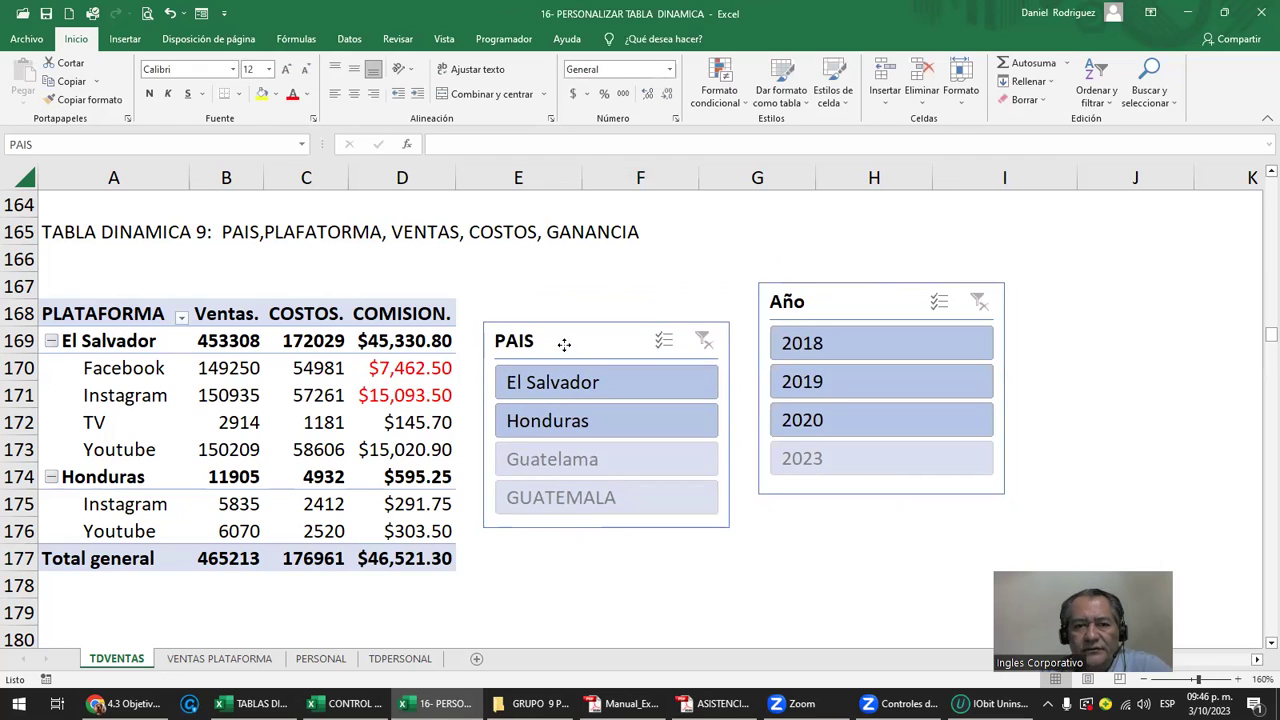
left_click_drag(814, 302, 820, 340)
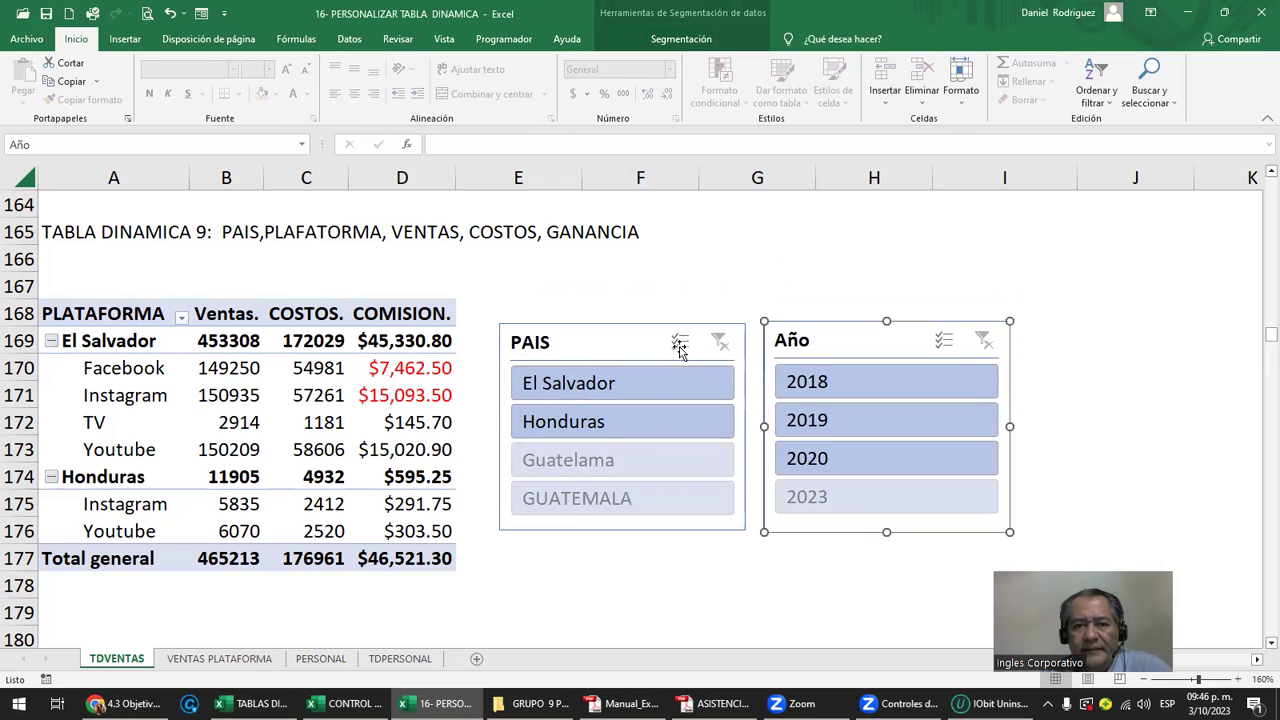
Draw a U-turn block arrow from Formas above the pivot table near E166, then reselect the pivot table.
left_click(125, 39)
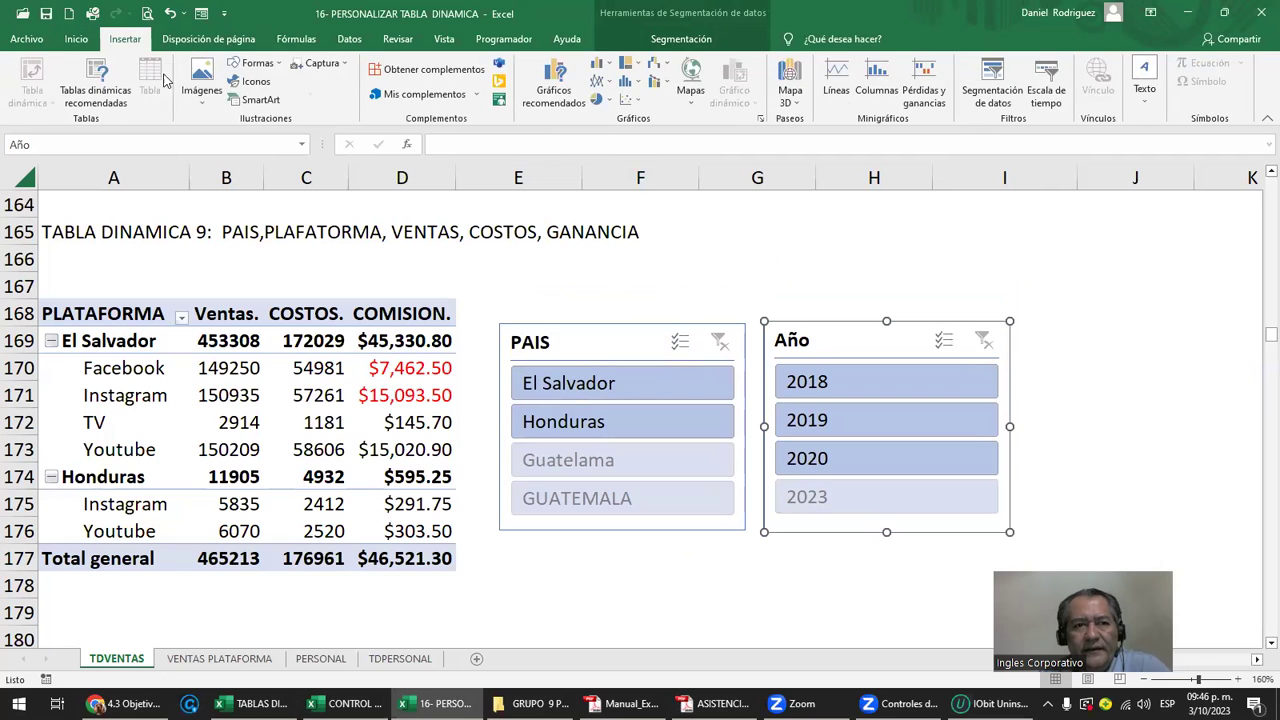
left_click(257, 63)
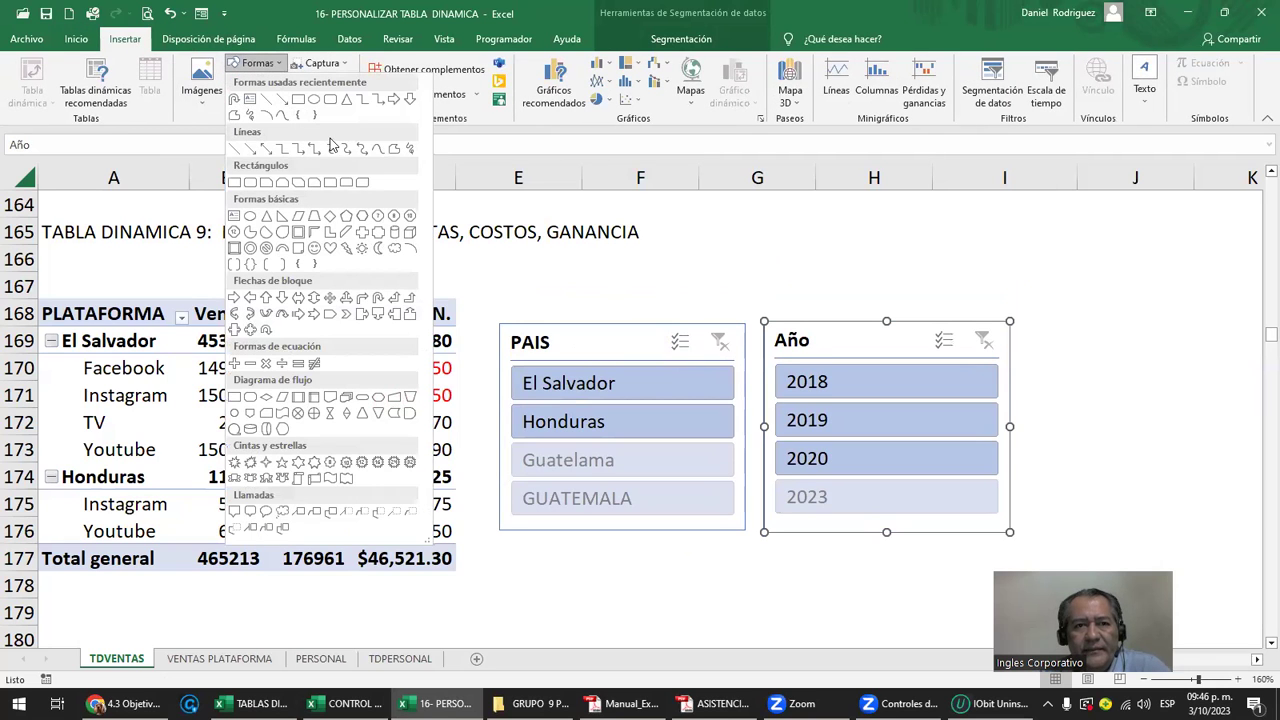
left_click(380, 300)
left_click_drag(410, 286, 586, 264)
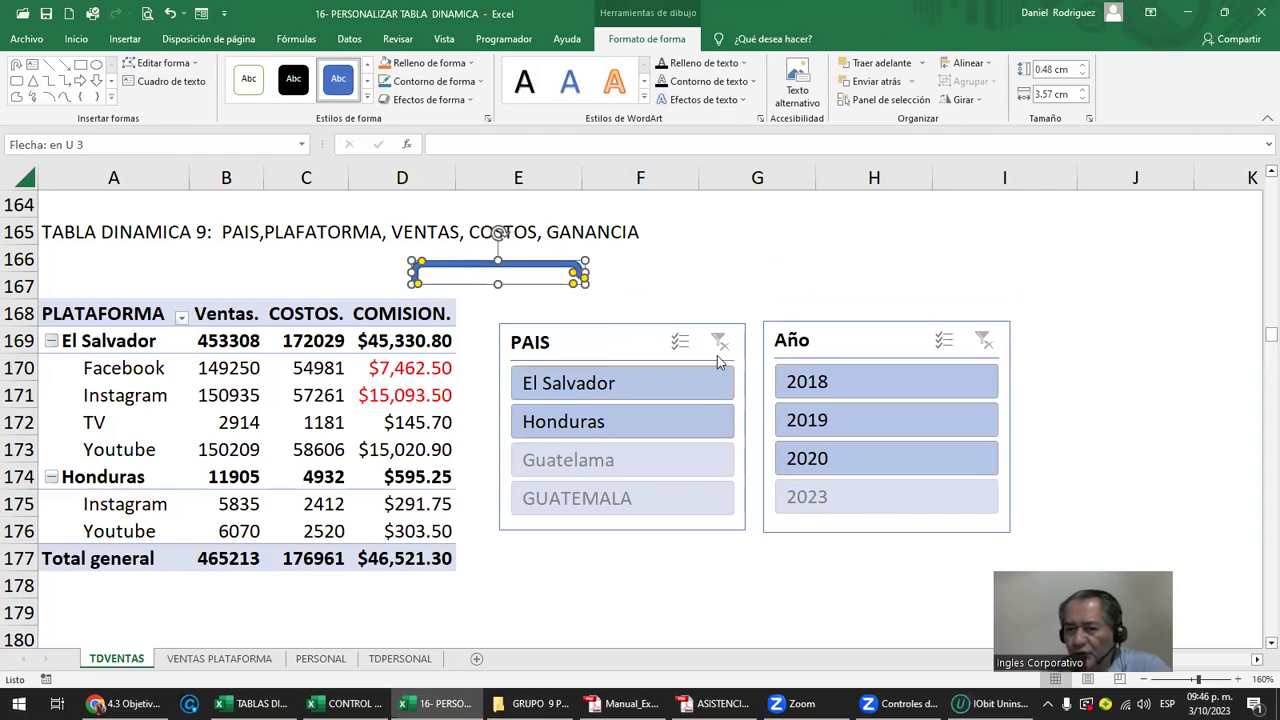
left_click(280, 315)
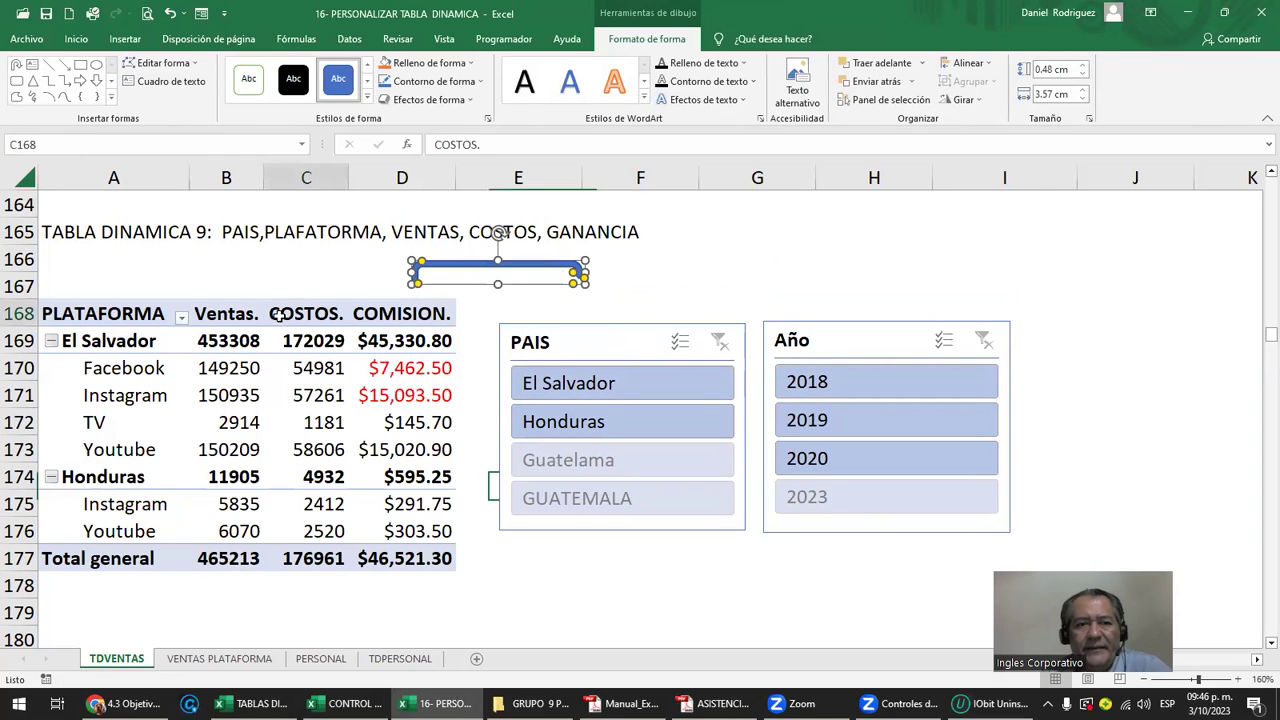
left_click(278, 315)
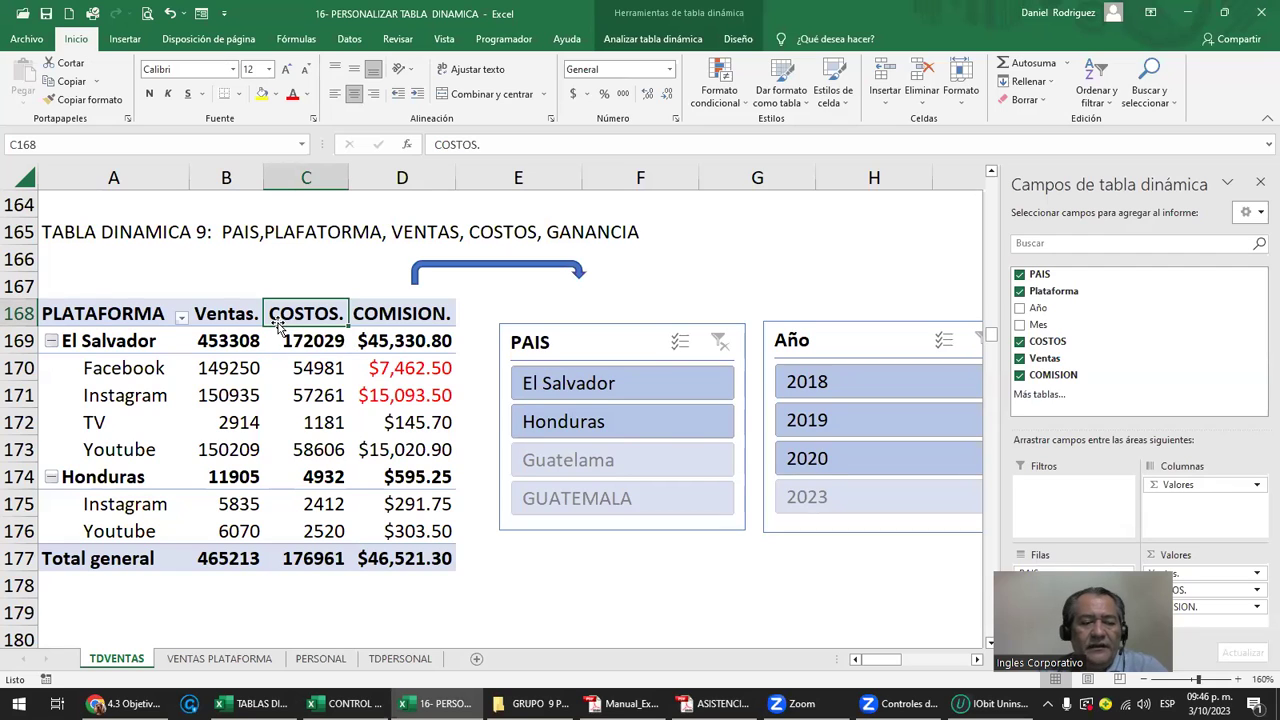
Filter pivot table 9 to Honduras and 2018 with the slicers (Ventas 7315), then open its field list.
left_click(596, 308)
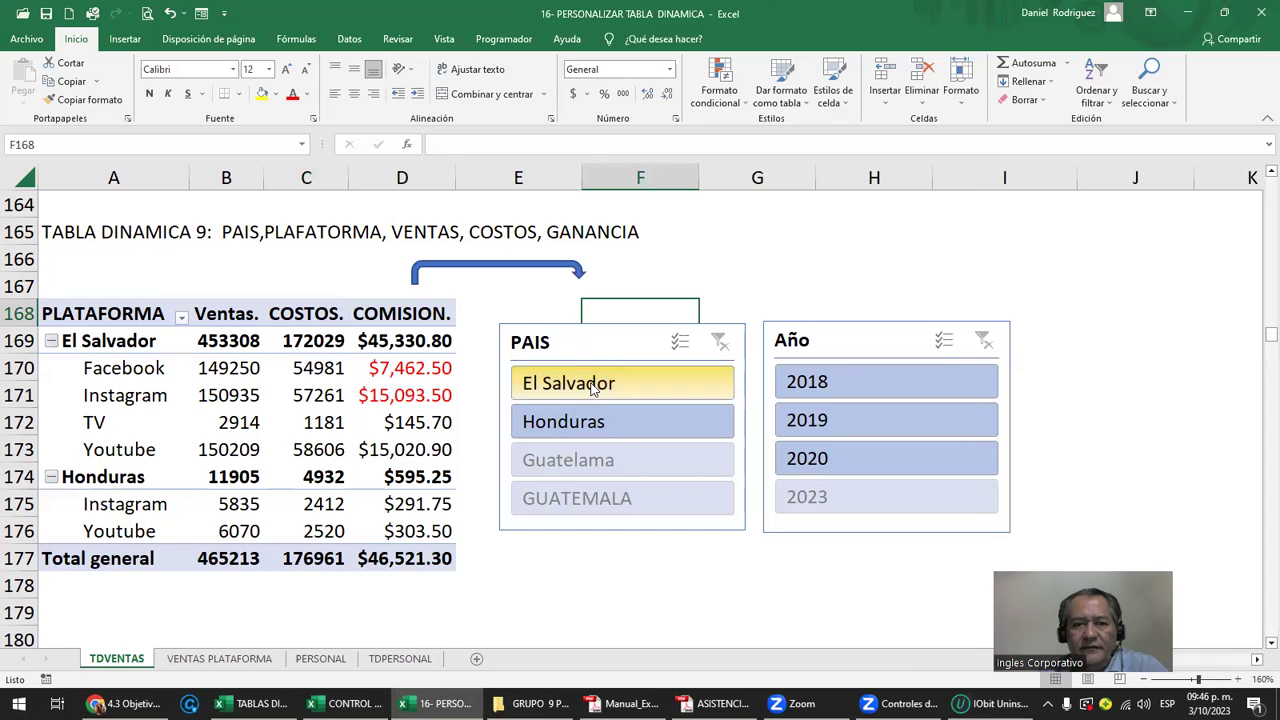
left_click(593, 388)
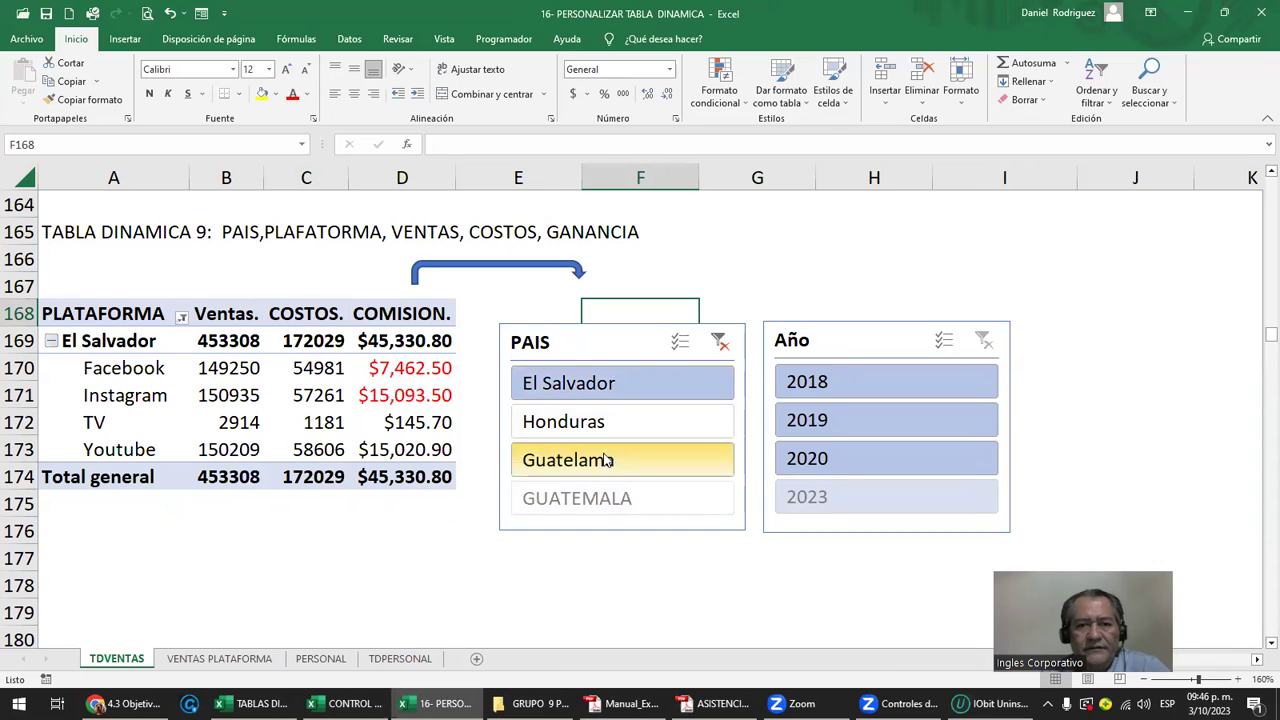
left_click(621, 424)
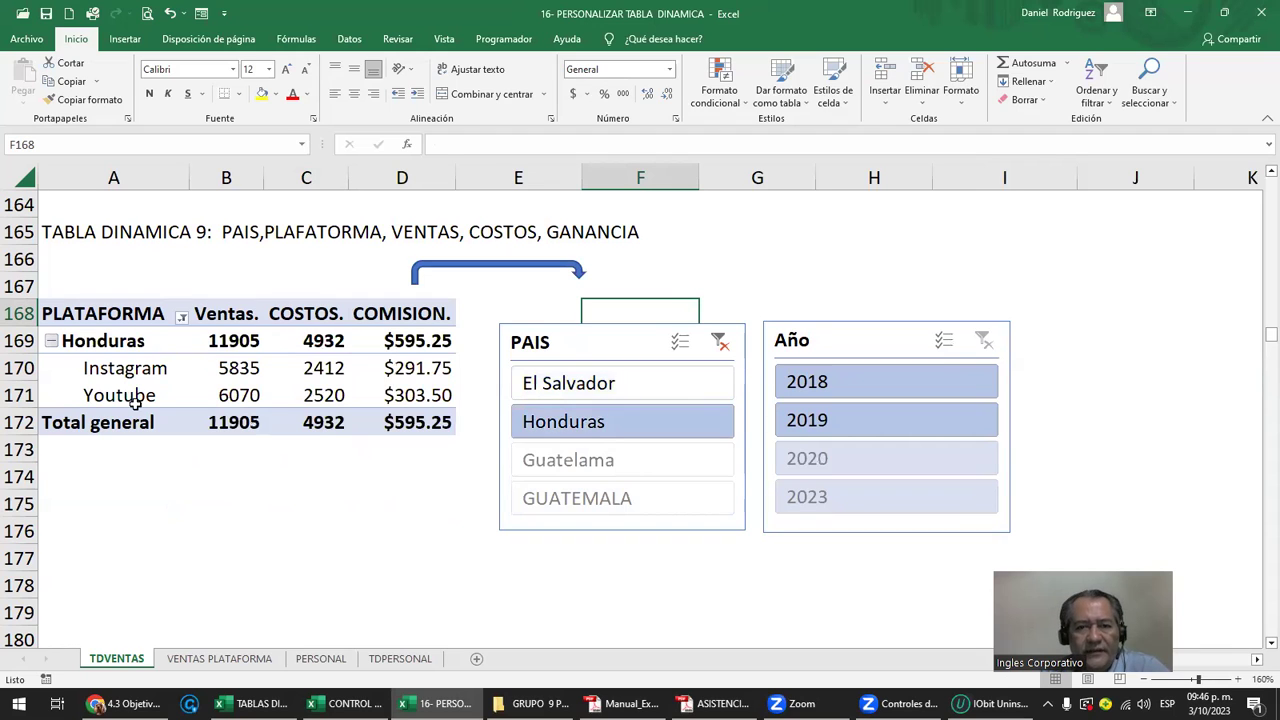
left_click(806, 384)
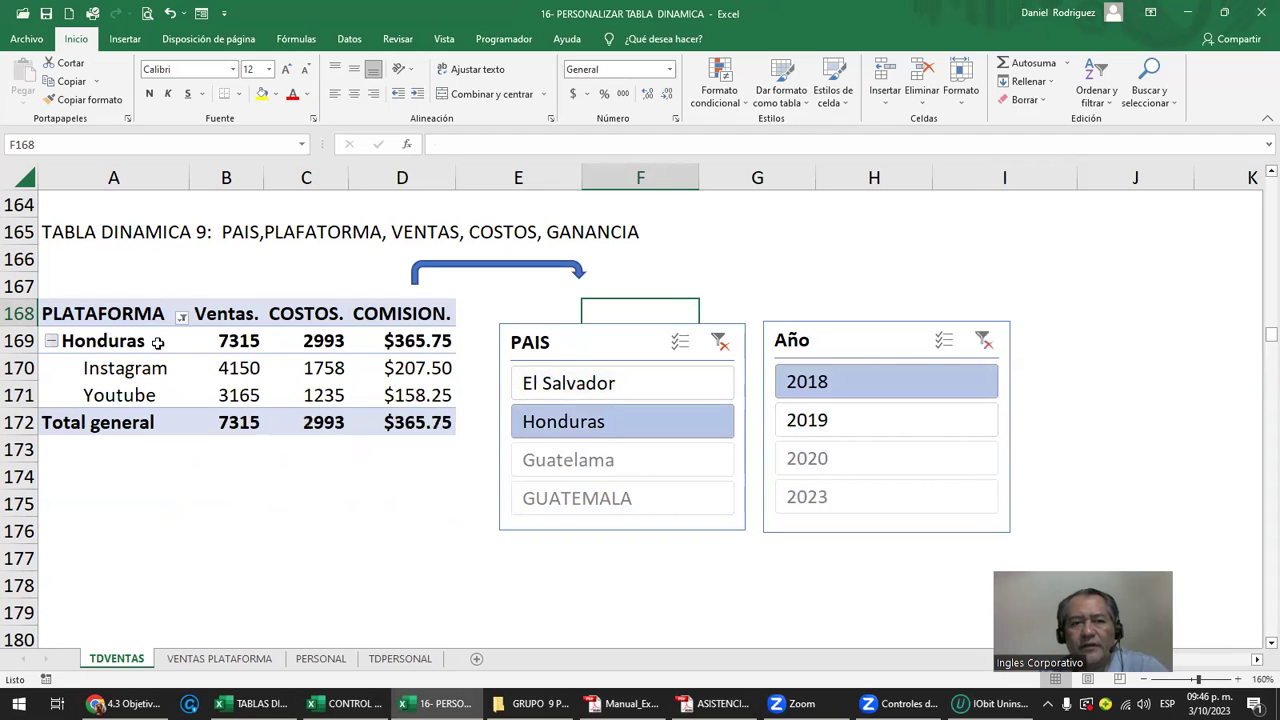
left_click(92, 340)
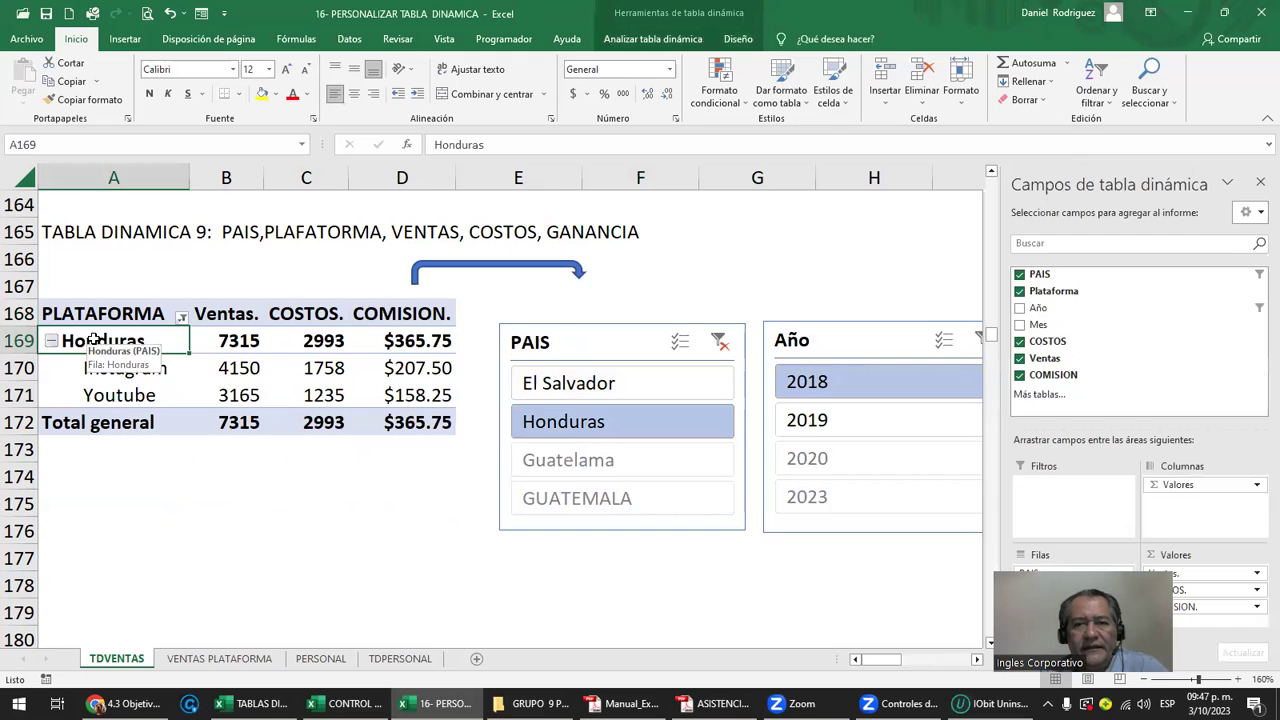
left_click_drag(1047, 327, 1035, 376)
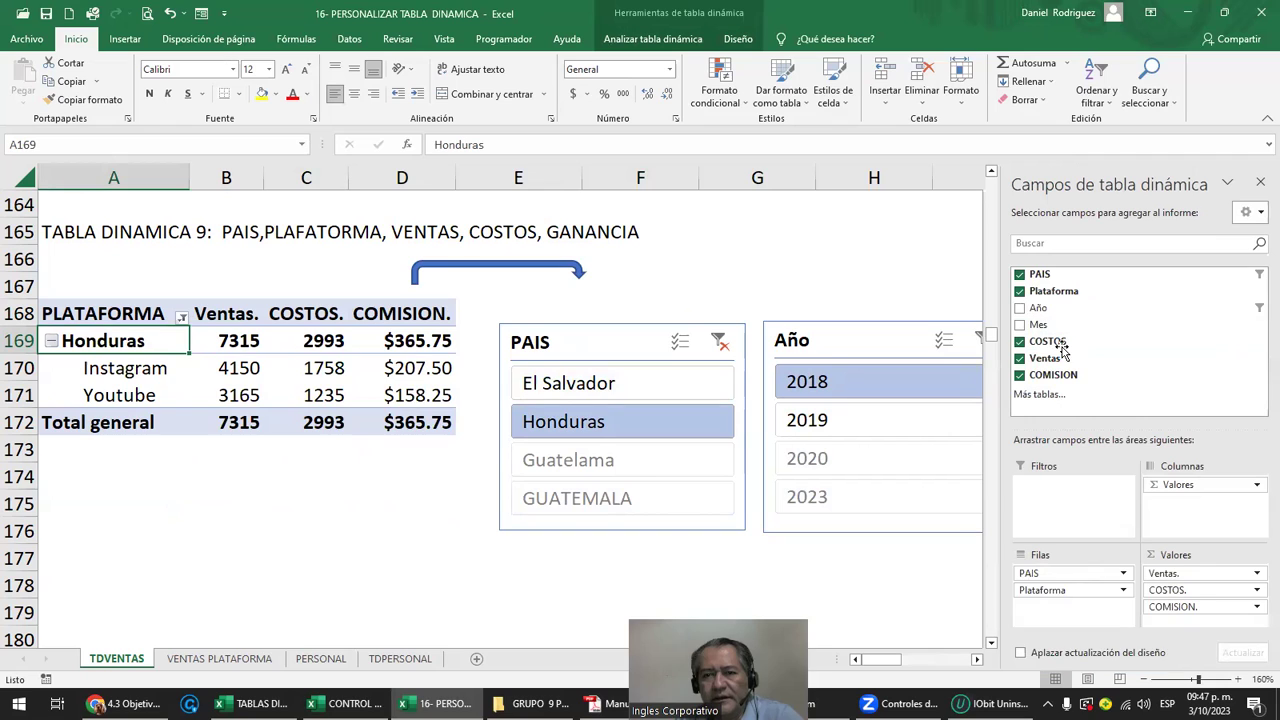
Add Año as a row level under each platform, then try 2019 and El Salvador in the slicers.
left_click_drag(1040, 308, 1072, 612)
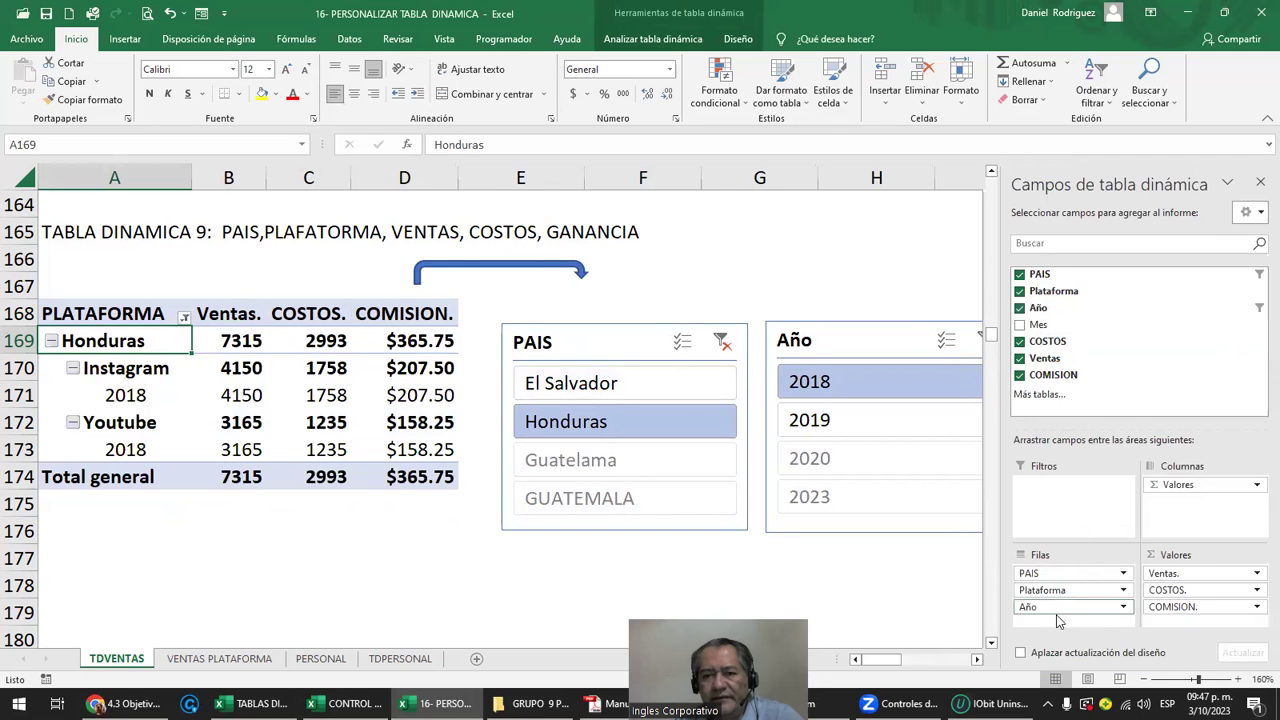
left_click(840, 425)
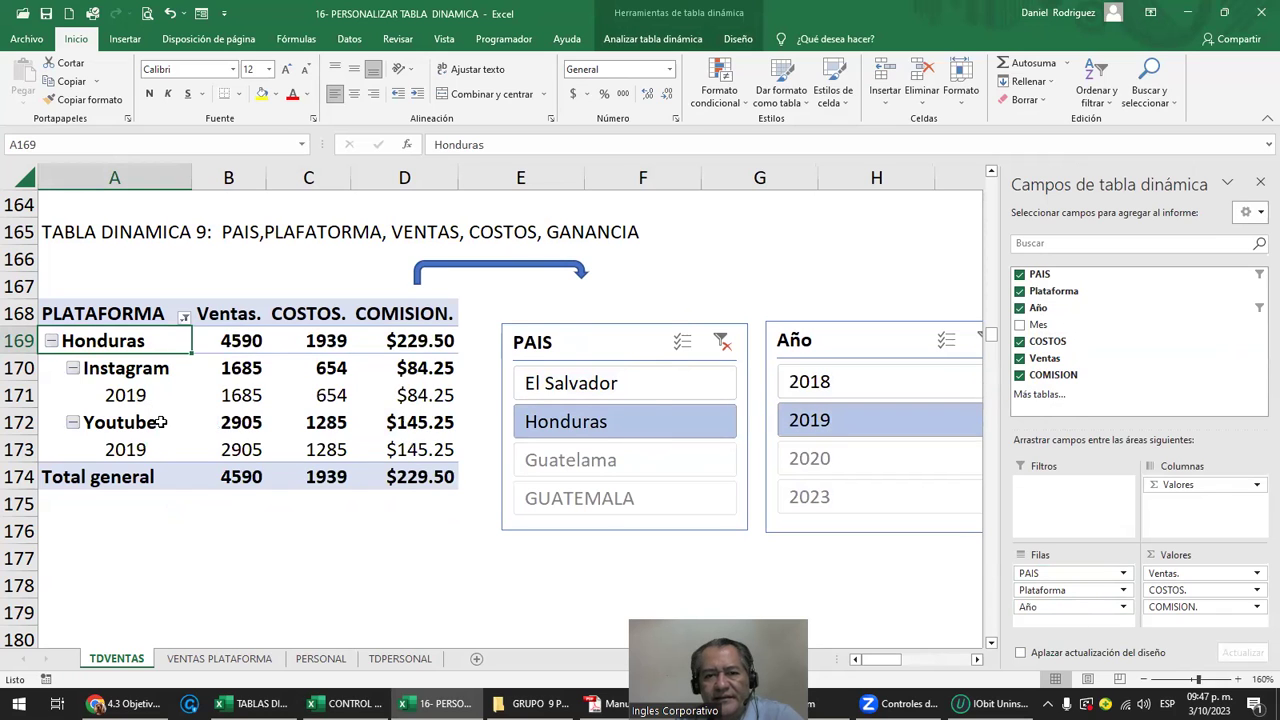
left_click(722, 342)
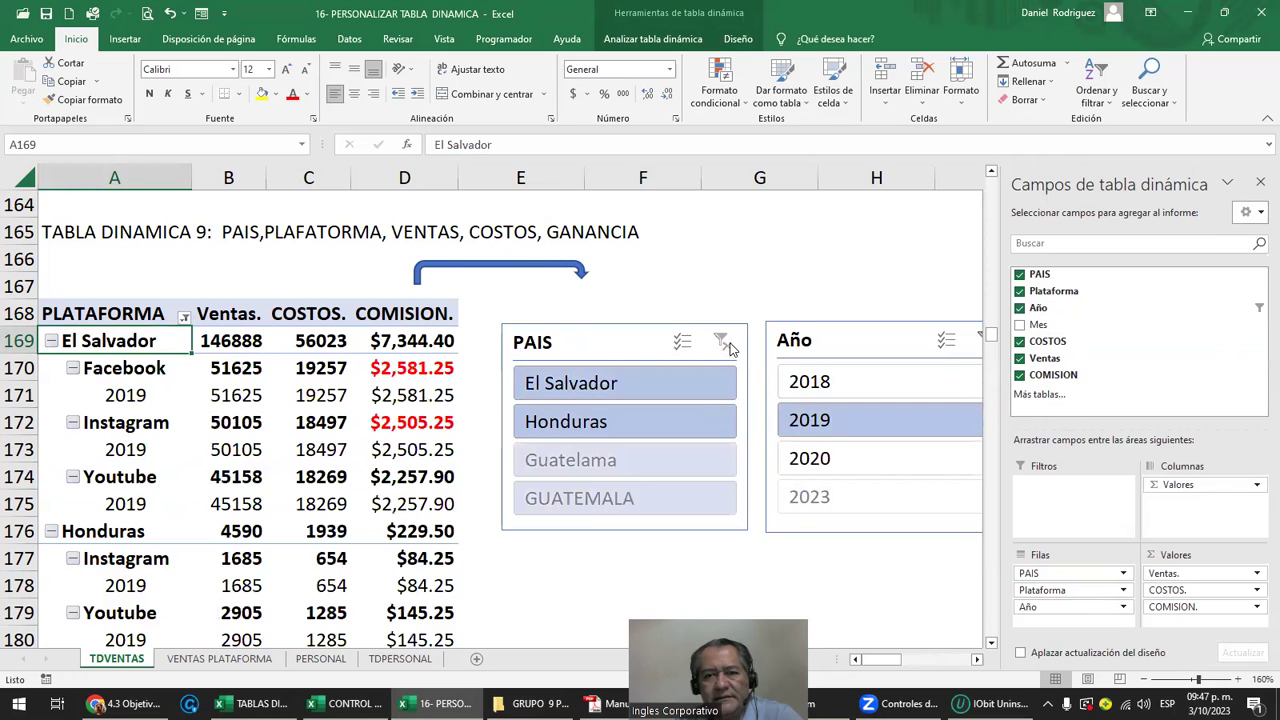
left_click(956, 258)
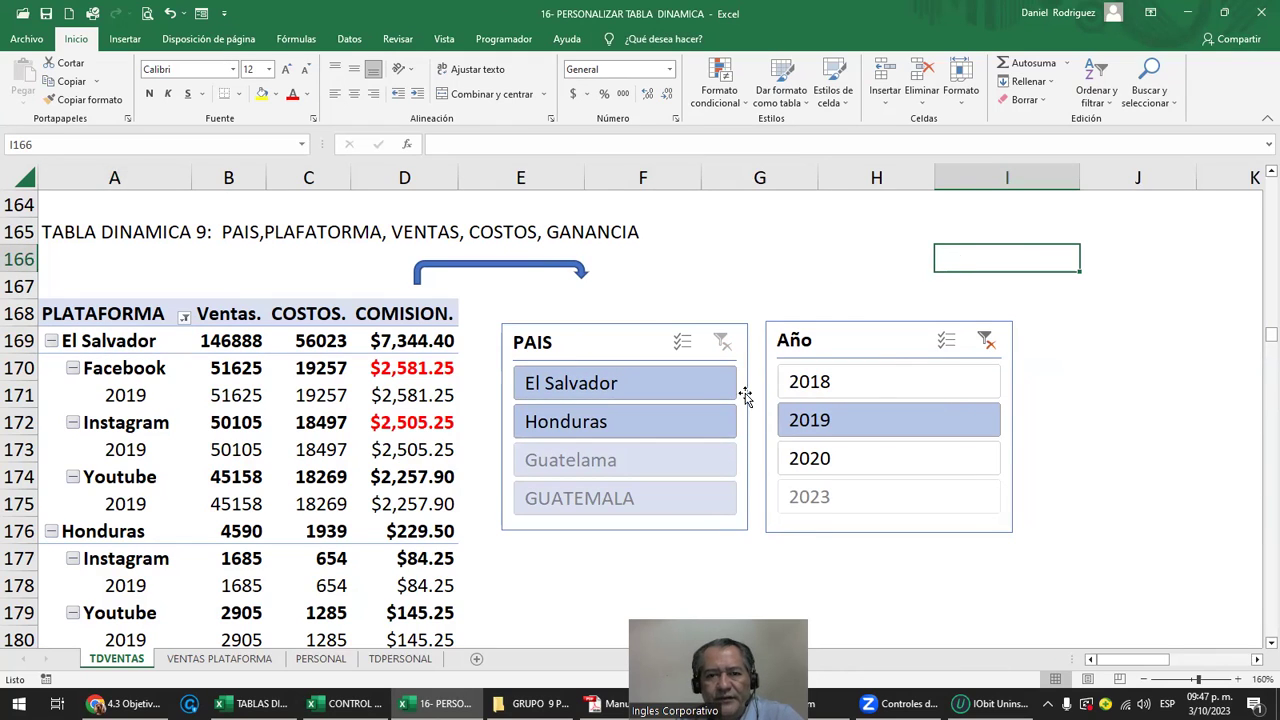
Clear the year, then test the slicers with El Salvador, Honduras, 2019 and 2018.
left_click(986, 341)
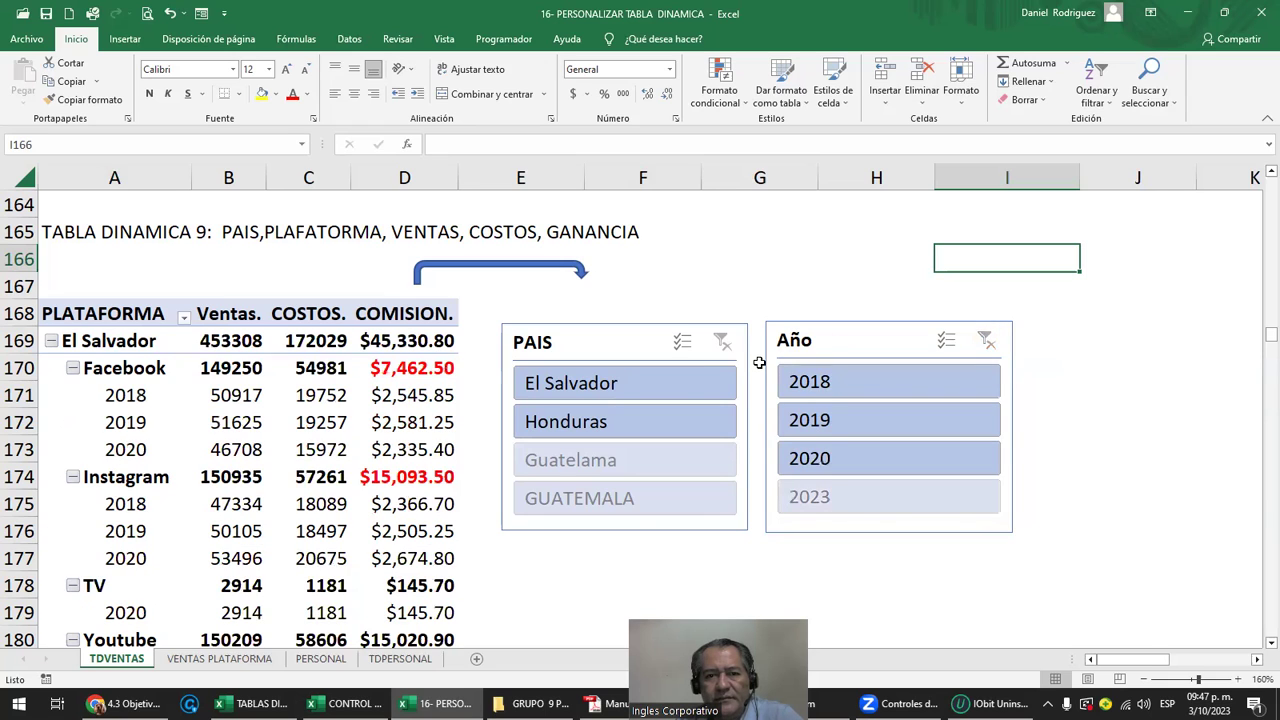
left_click(640, 380)
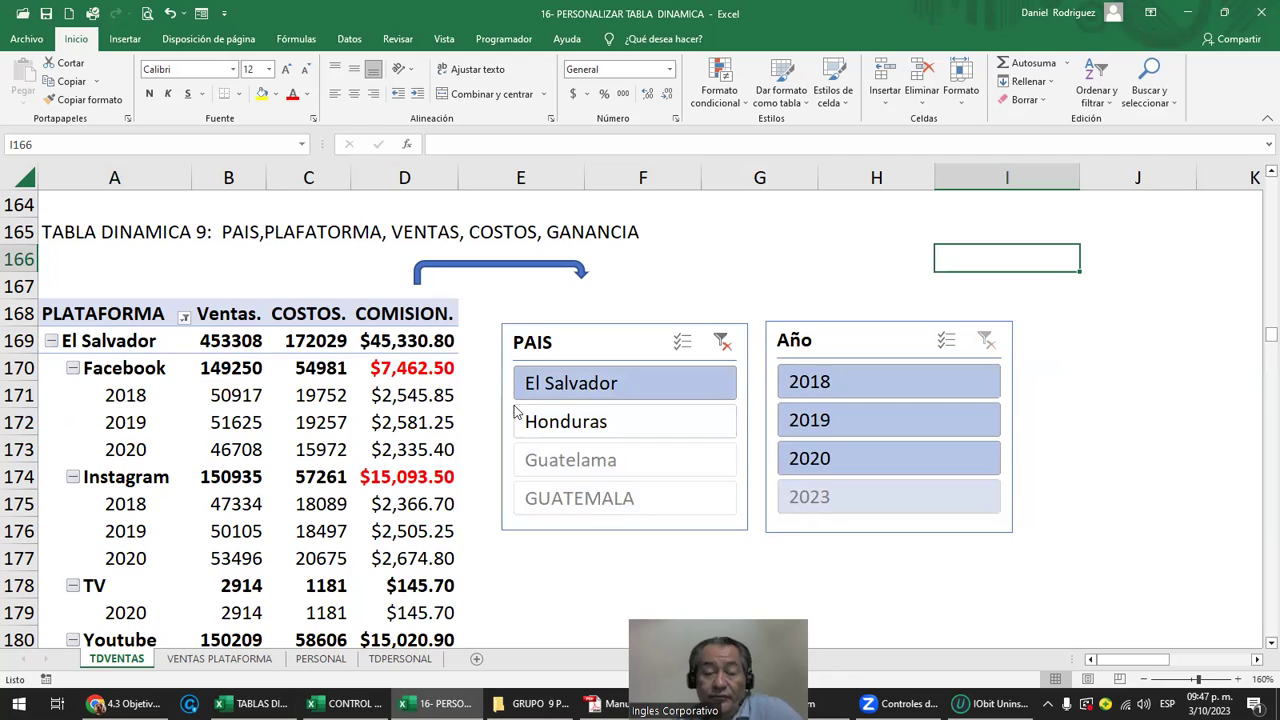
left_click(586, 425)
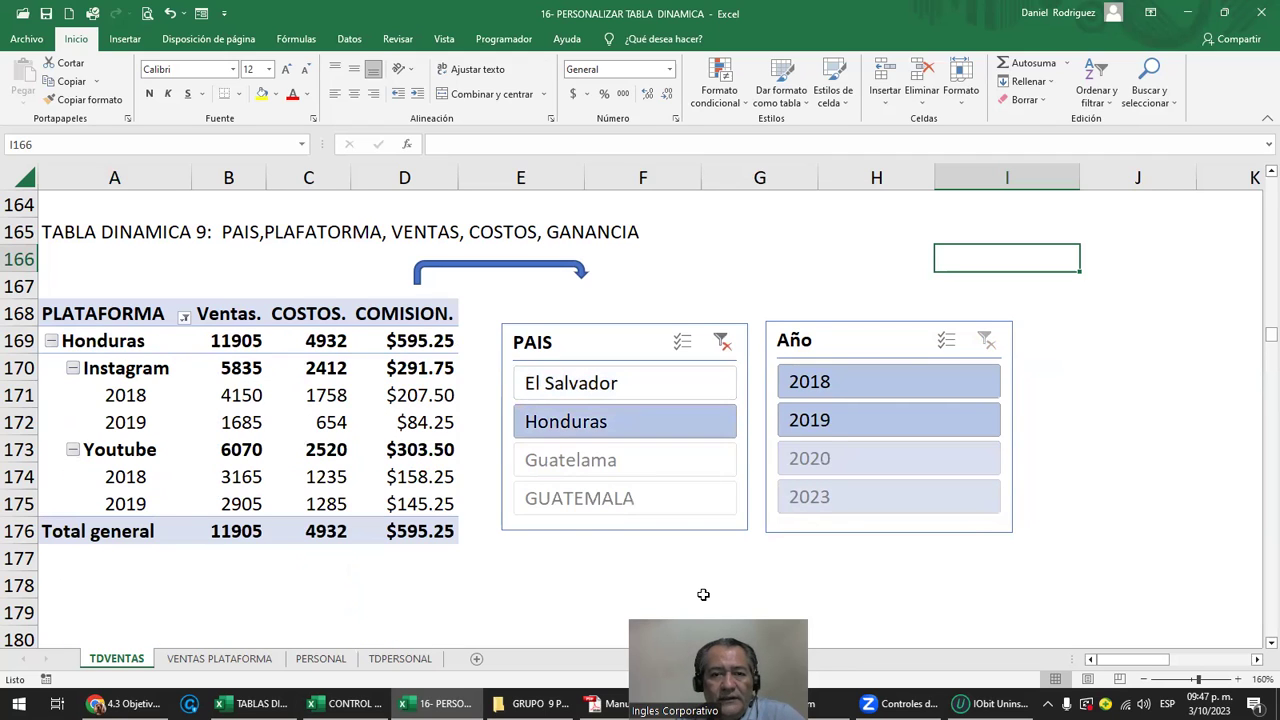
left_click(808, 423)
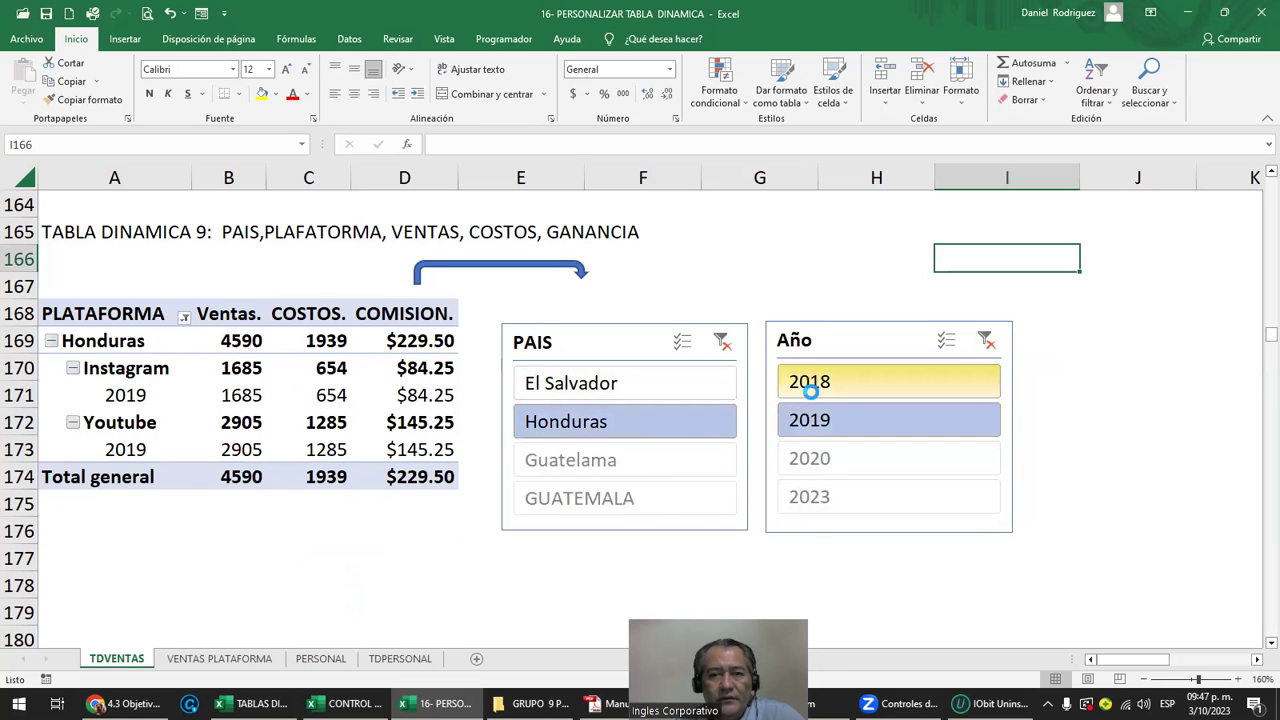
left_click(812, 396)
Clear the PAIS and Año slicer filters so all countries and years show again.
left_click(587, 341)
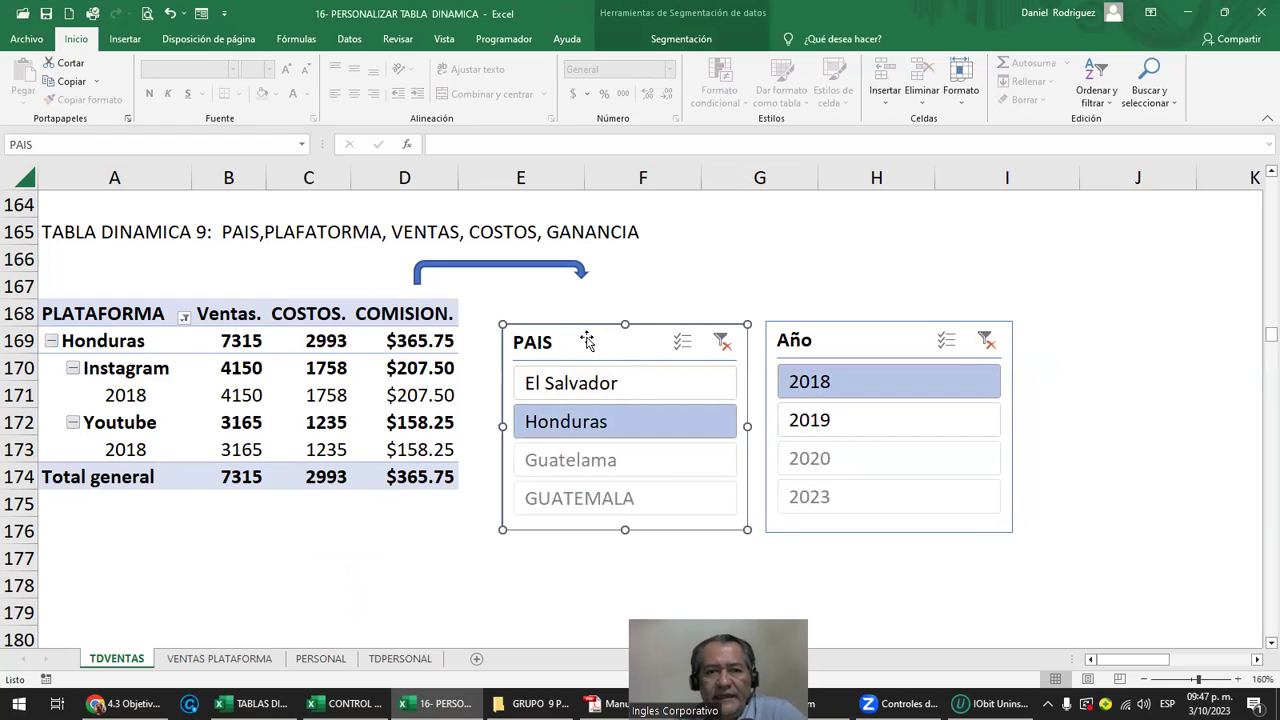
left_click(722, 341)
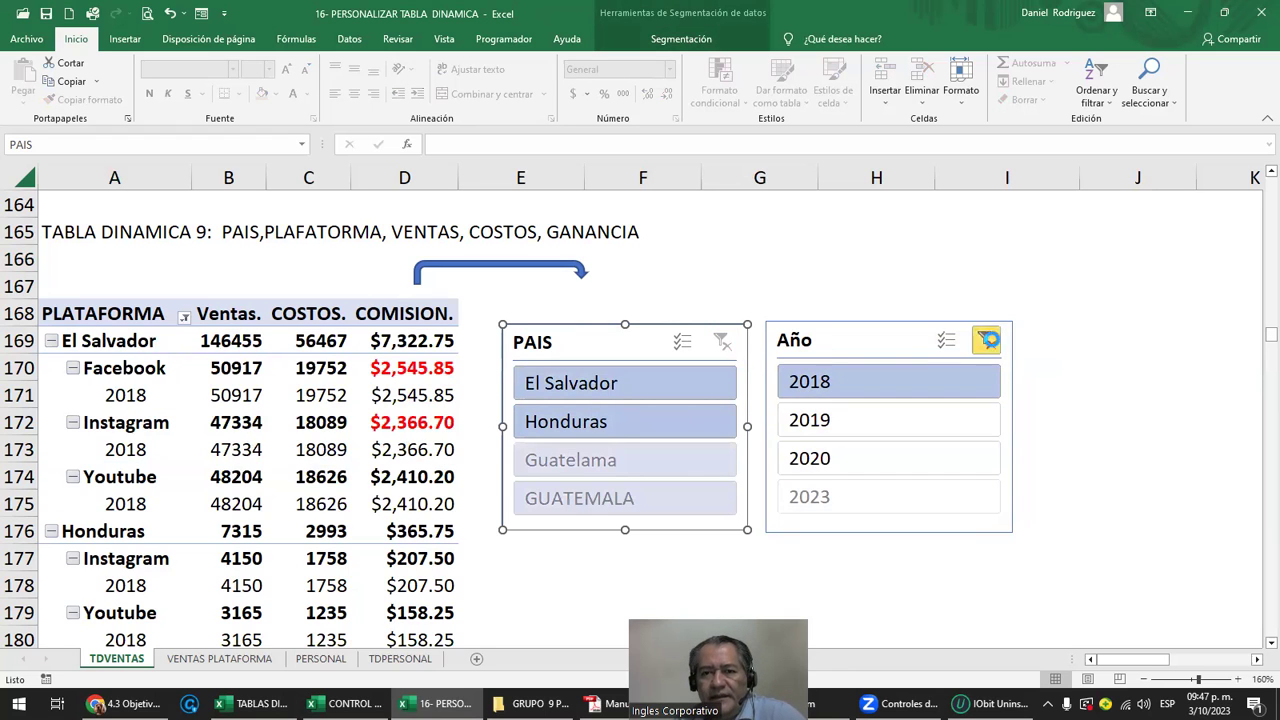
left_click(986, 341)
left_click(846, 279)
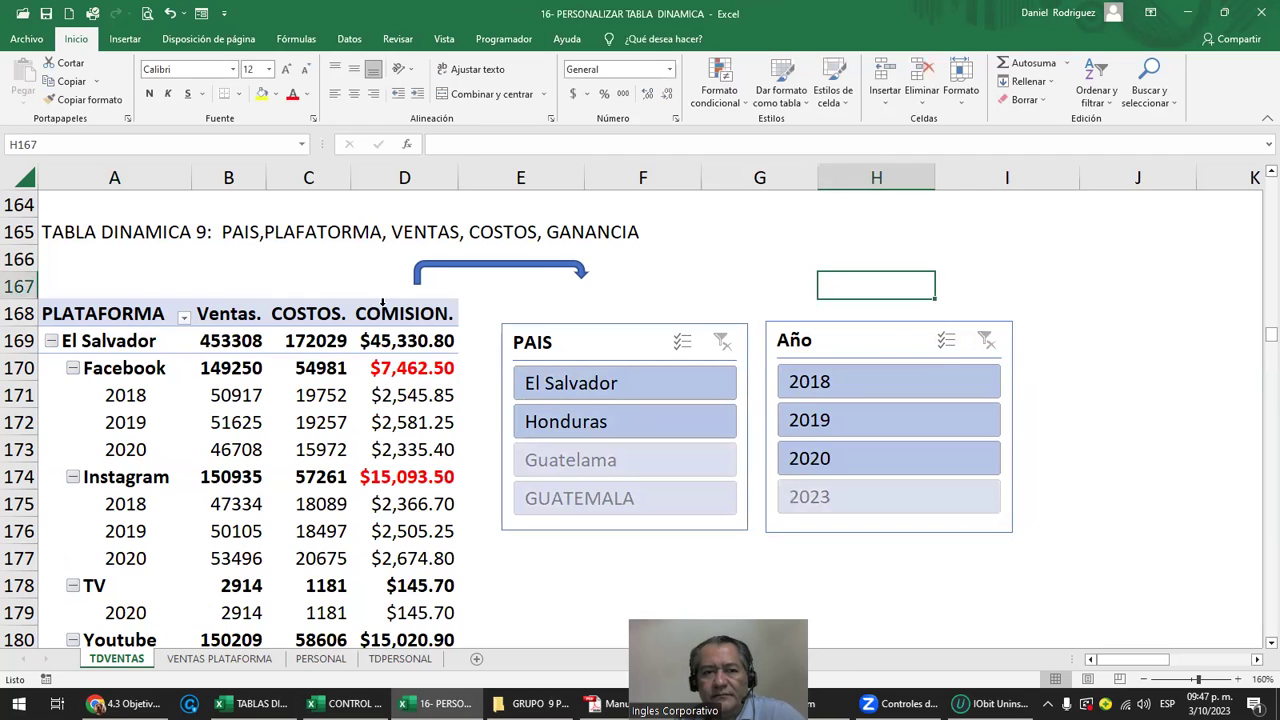
left_click(219, 317)
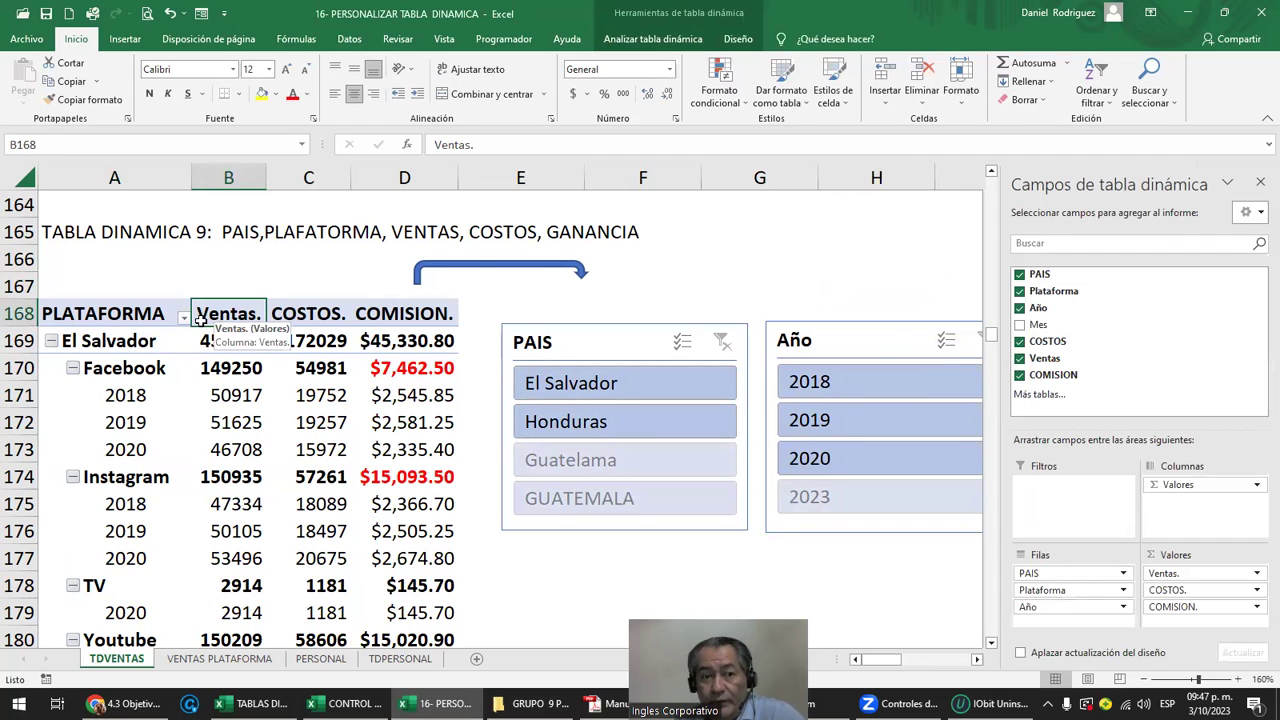
Insert a slicer for the Mes field on pivot table 9.
left_click(643, 40)
left_click(592, 63)
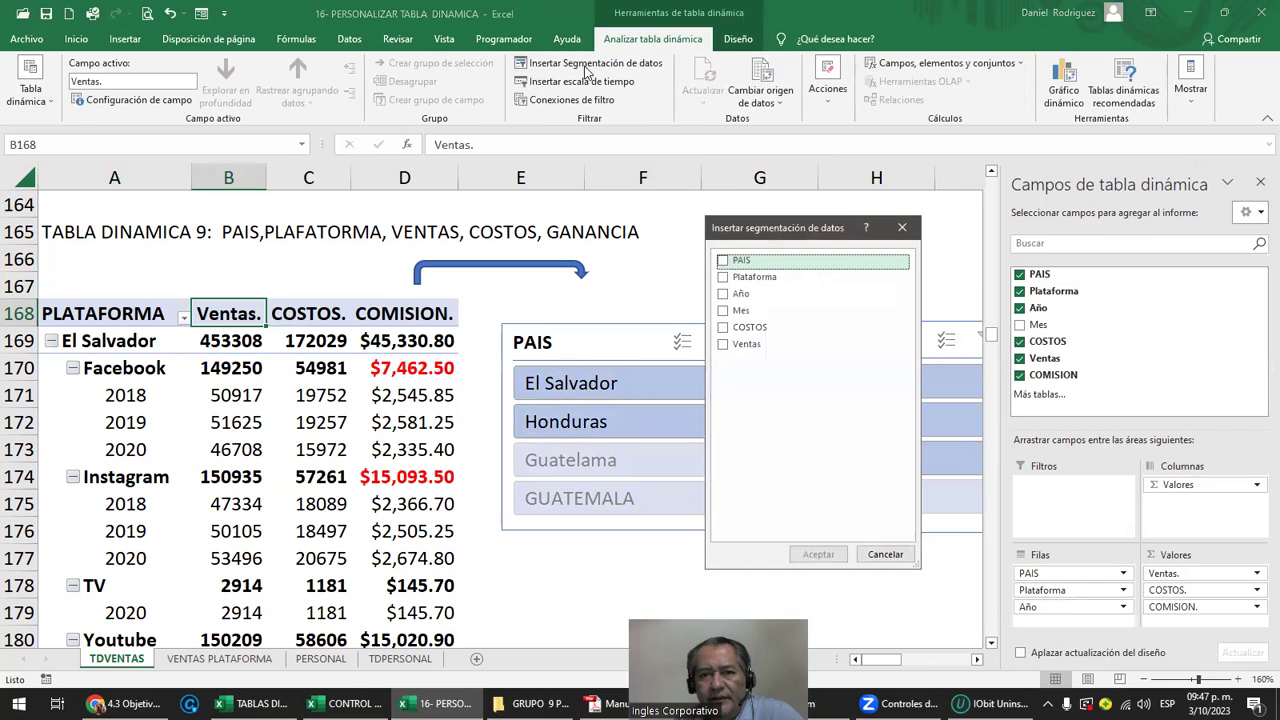
left_click(723, 311)
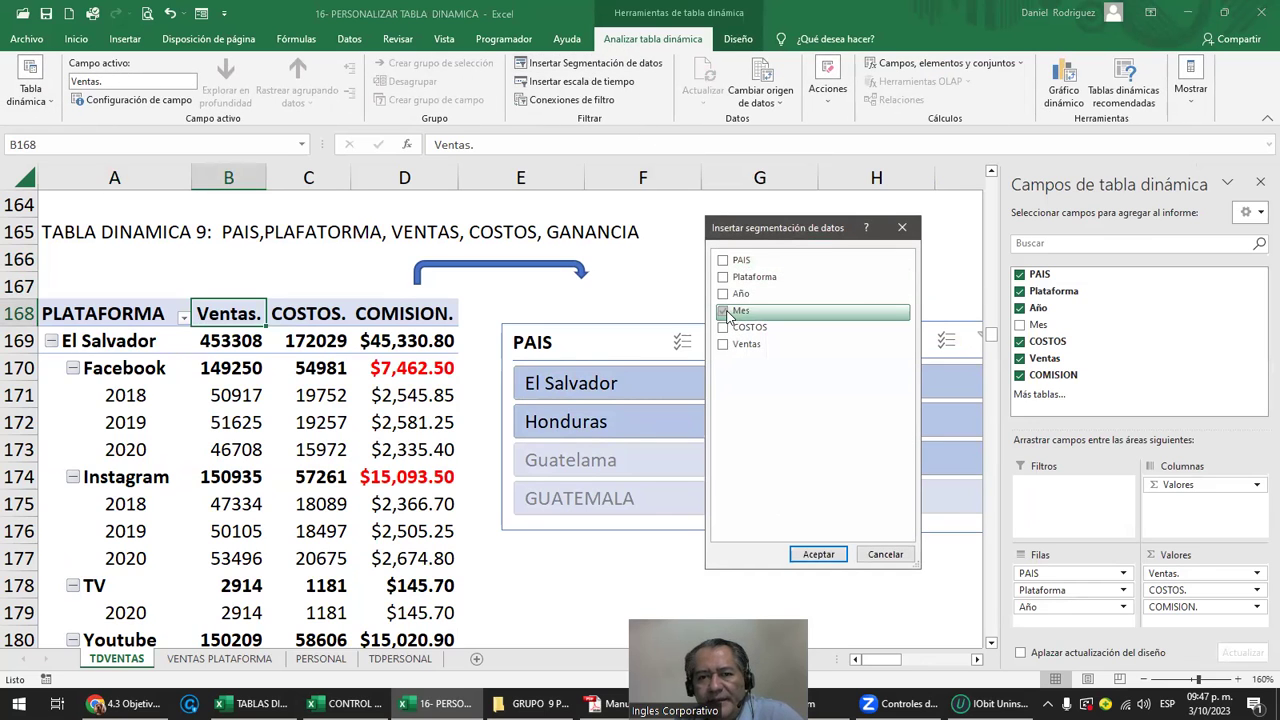
left_click(820, 554)
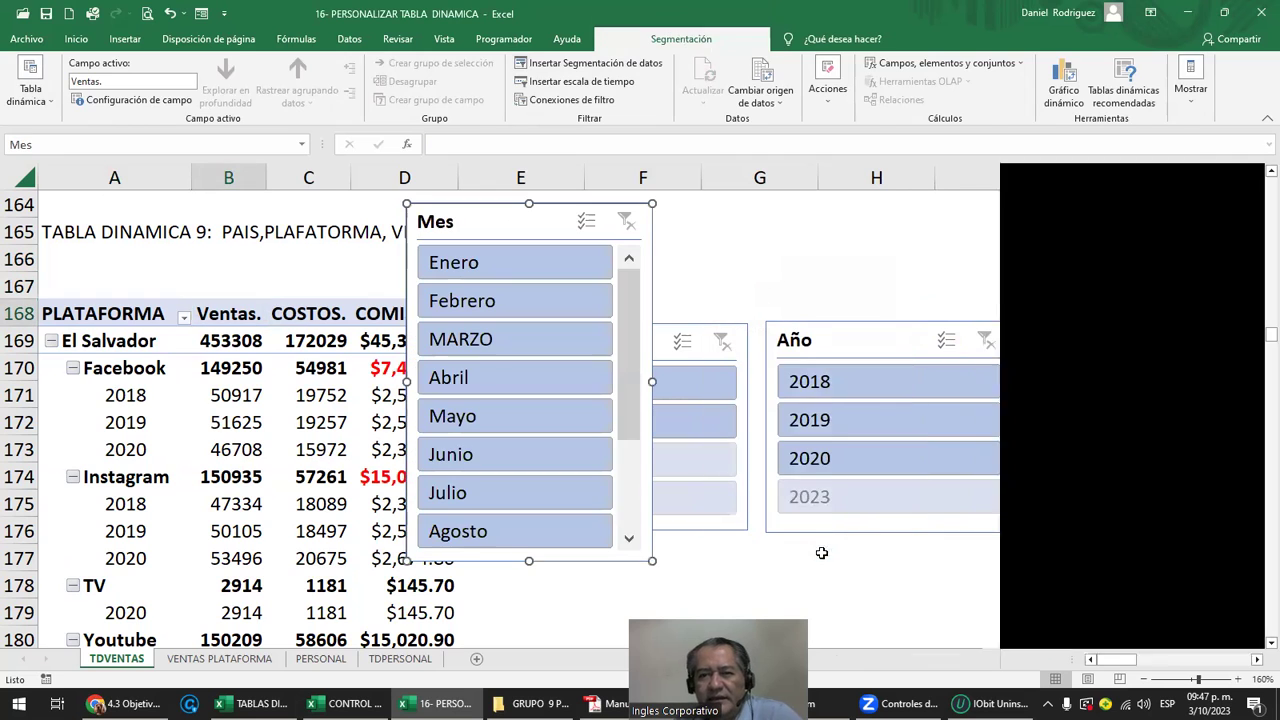
scroll(680, 334, "down", 3)
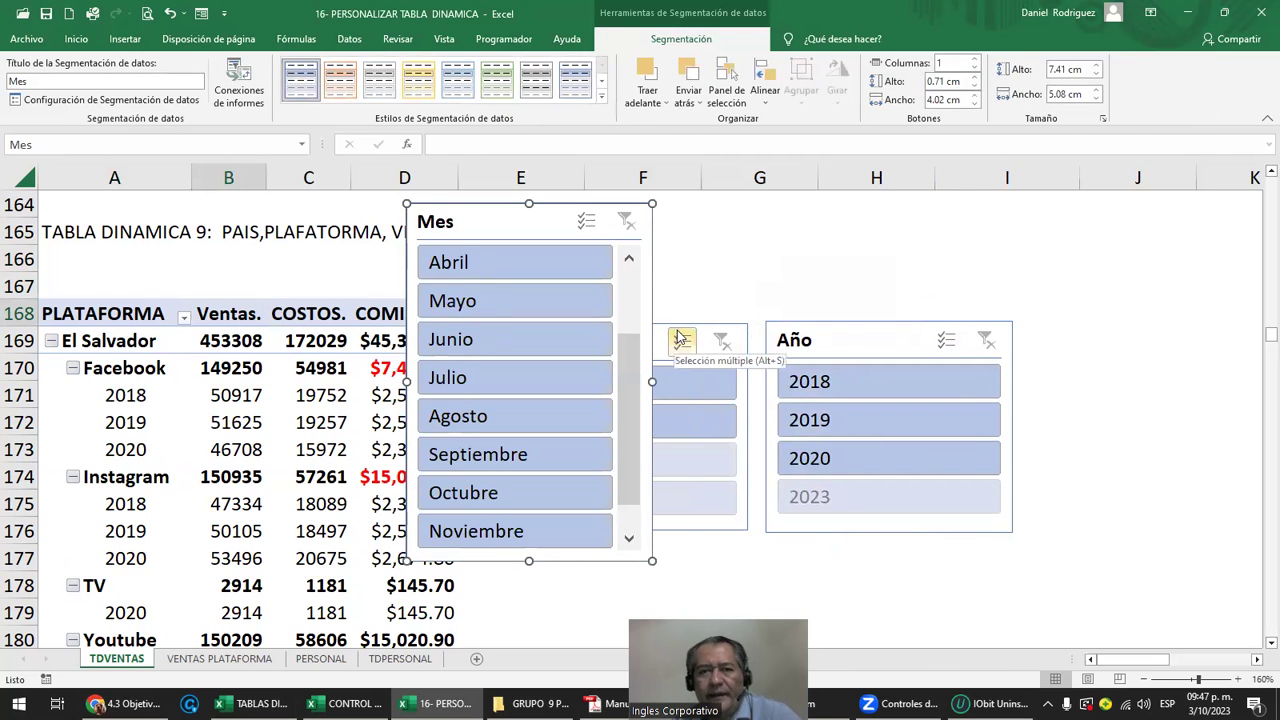
left_click(1008, 303)
Move the Mes slicer down to sit below the PAIS slicer and deselect it.
scroll(1008, 303, "down", 2)
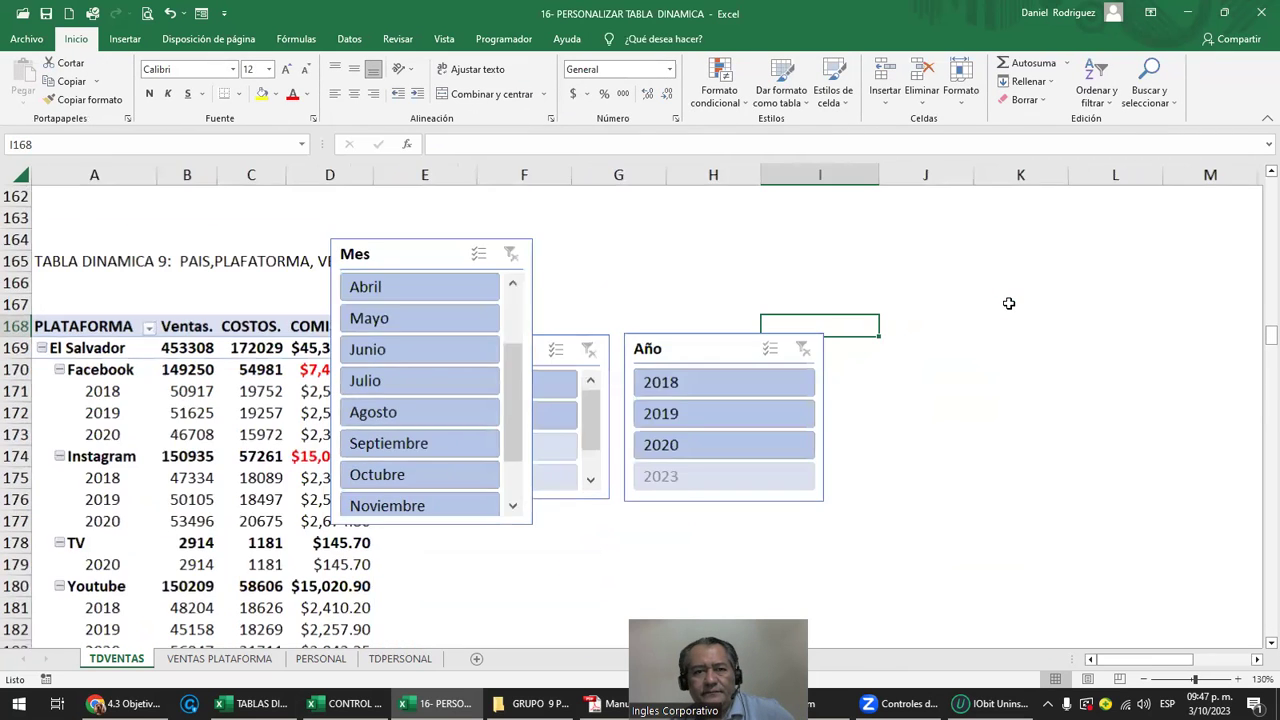
scroll(917, 337, "down", 2)
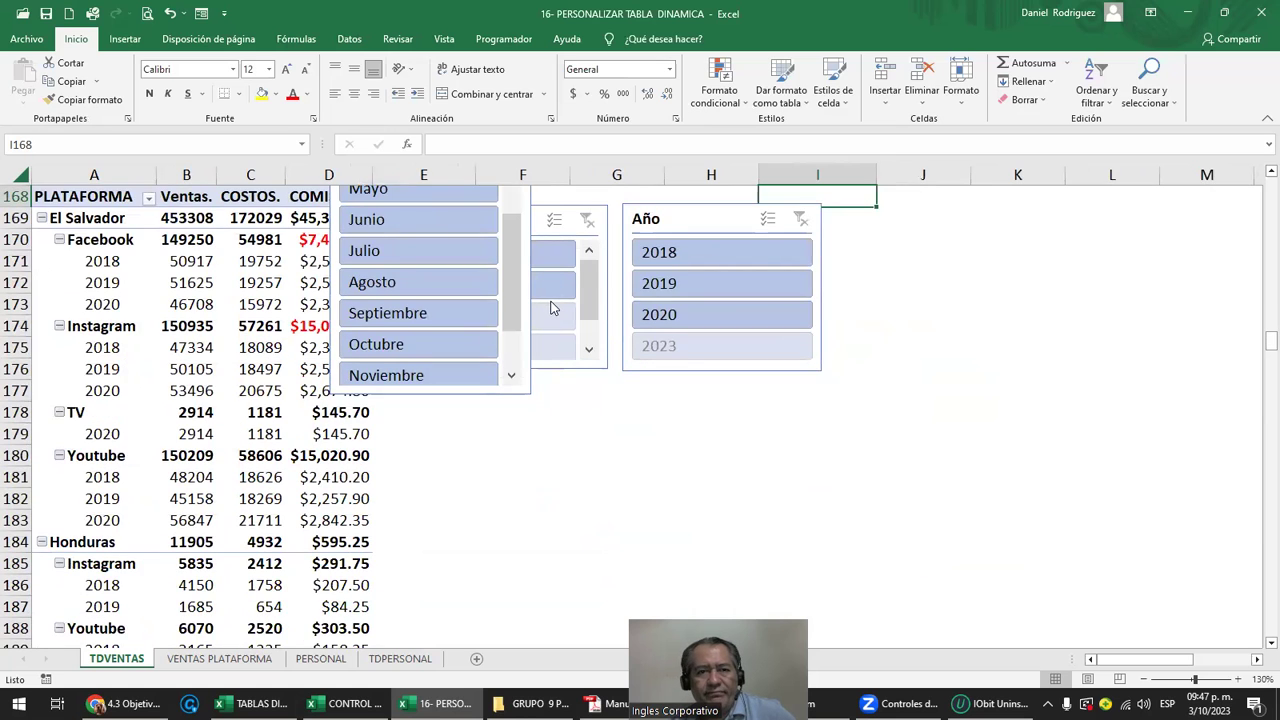
scroll(435, 213, "up", 1)
left_click_drag(418, 197, 499, 479)
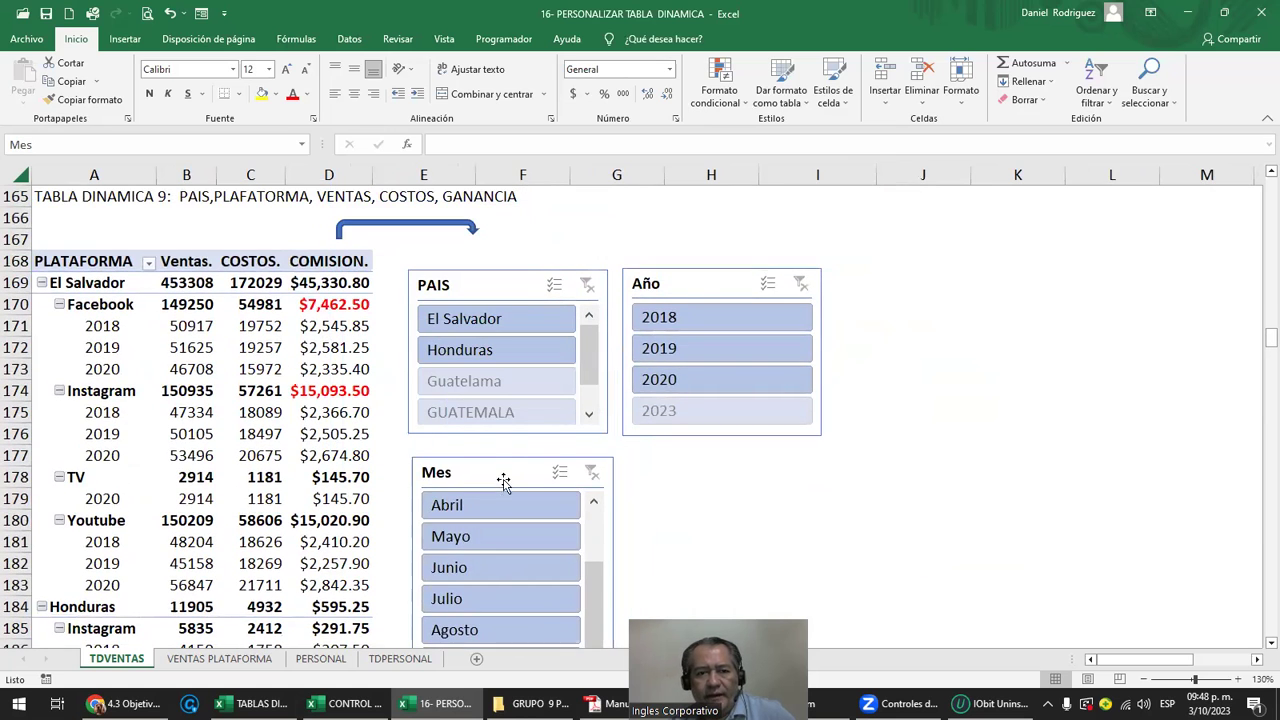
left_click(709, 474)
scroll(709, 474, "down", 1, "ctrl")
scroll(709, 474, "down", 2)
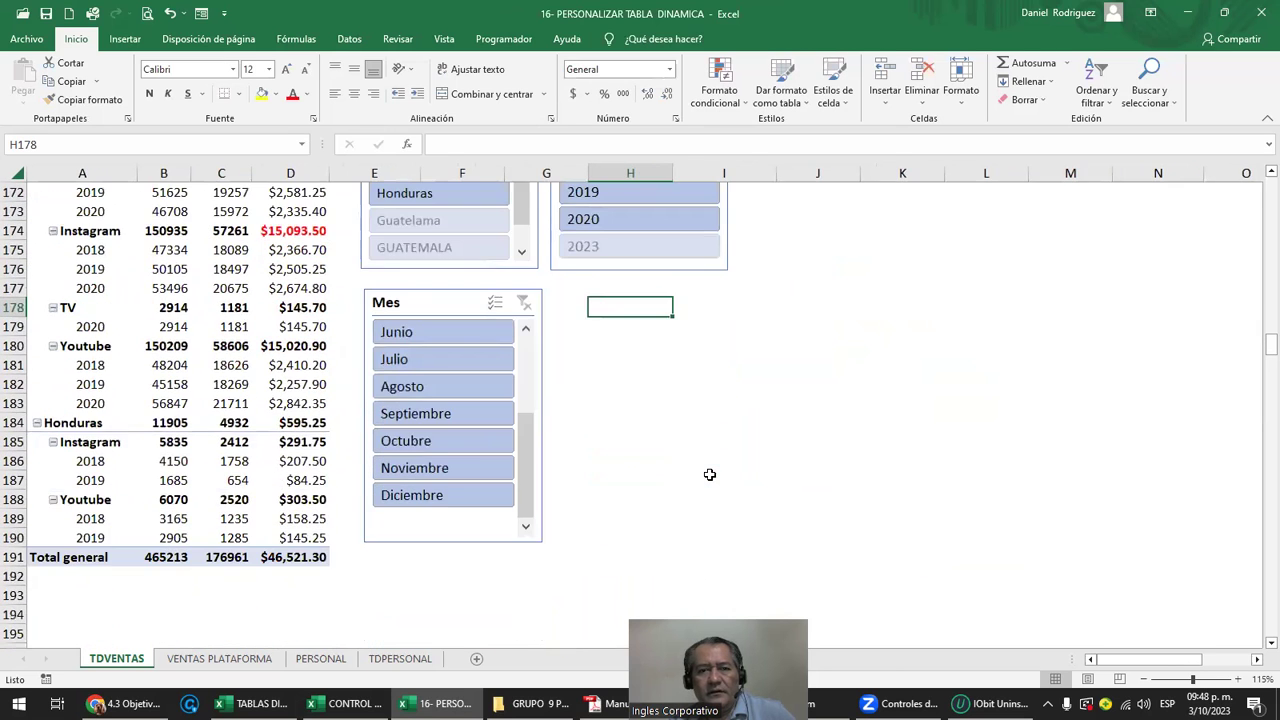
scroll(709, 474, "up", 1)
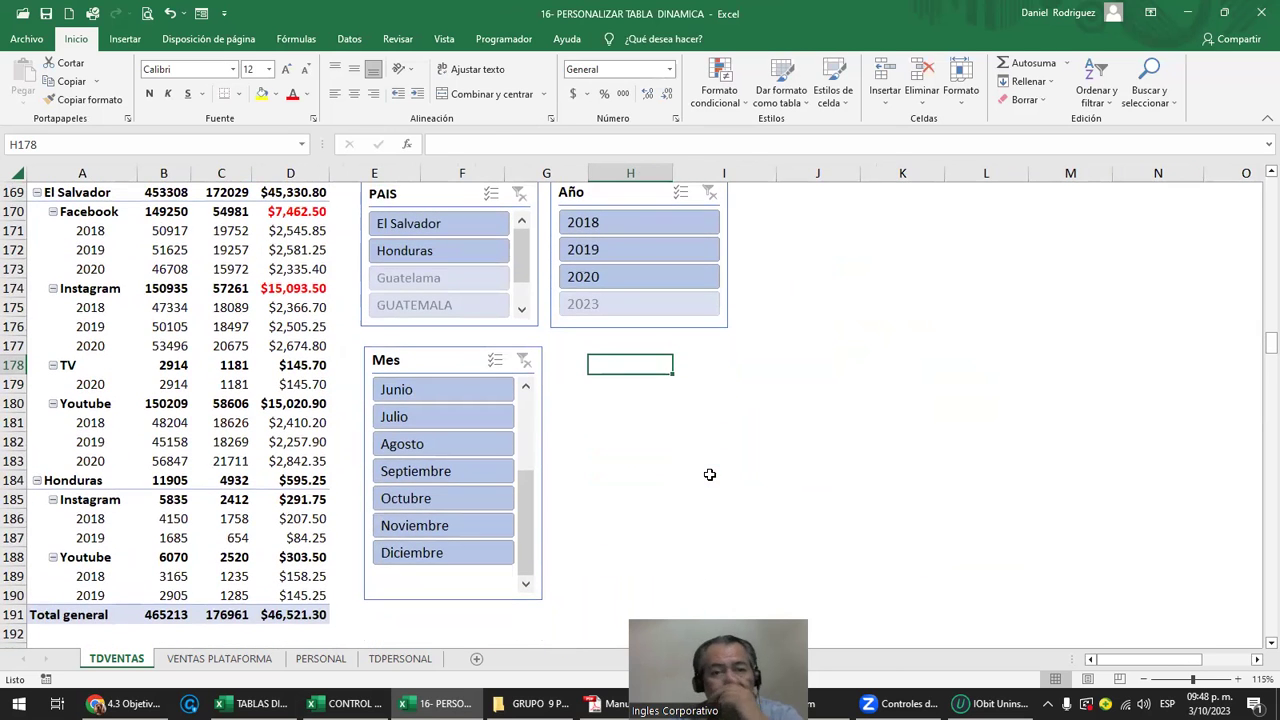
Set the Mes slicer to 4 columns, widen it and shorten it to fit three rows.
left_click(438, 366)
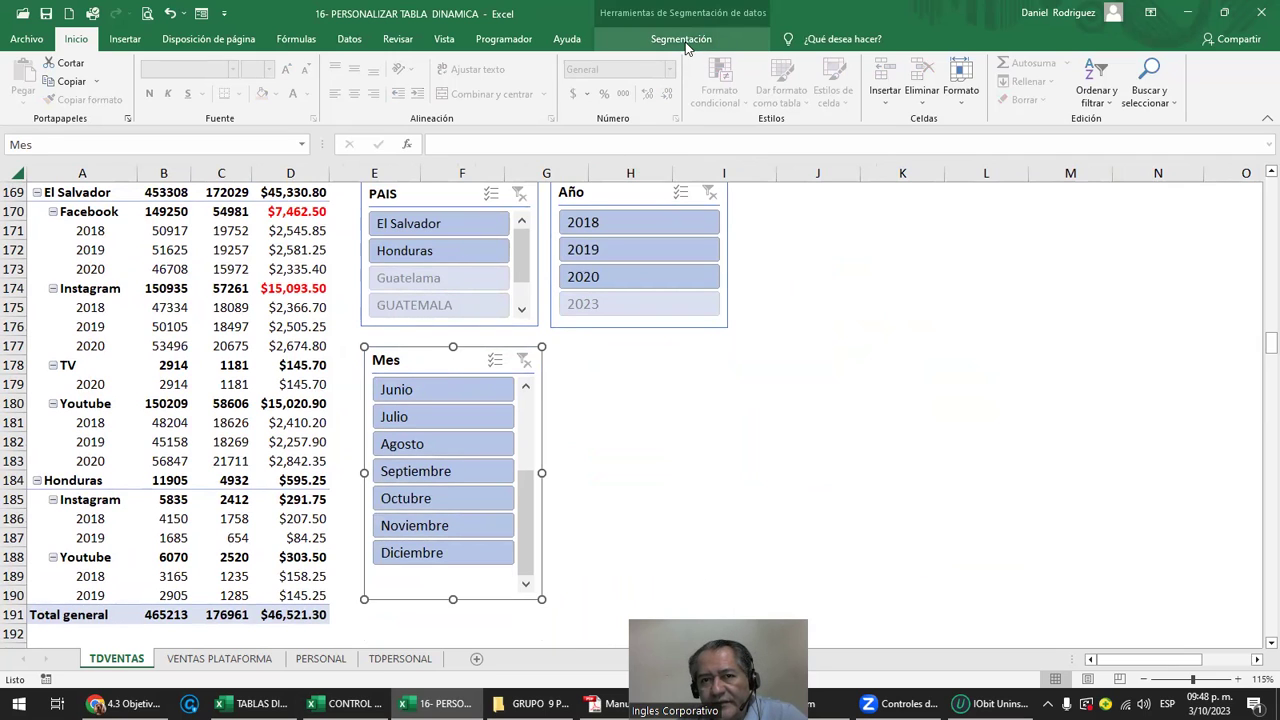
left_click(684, 40)
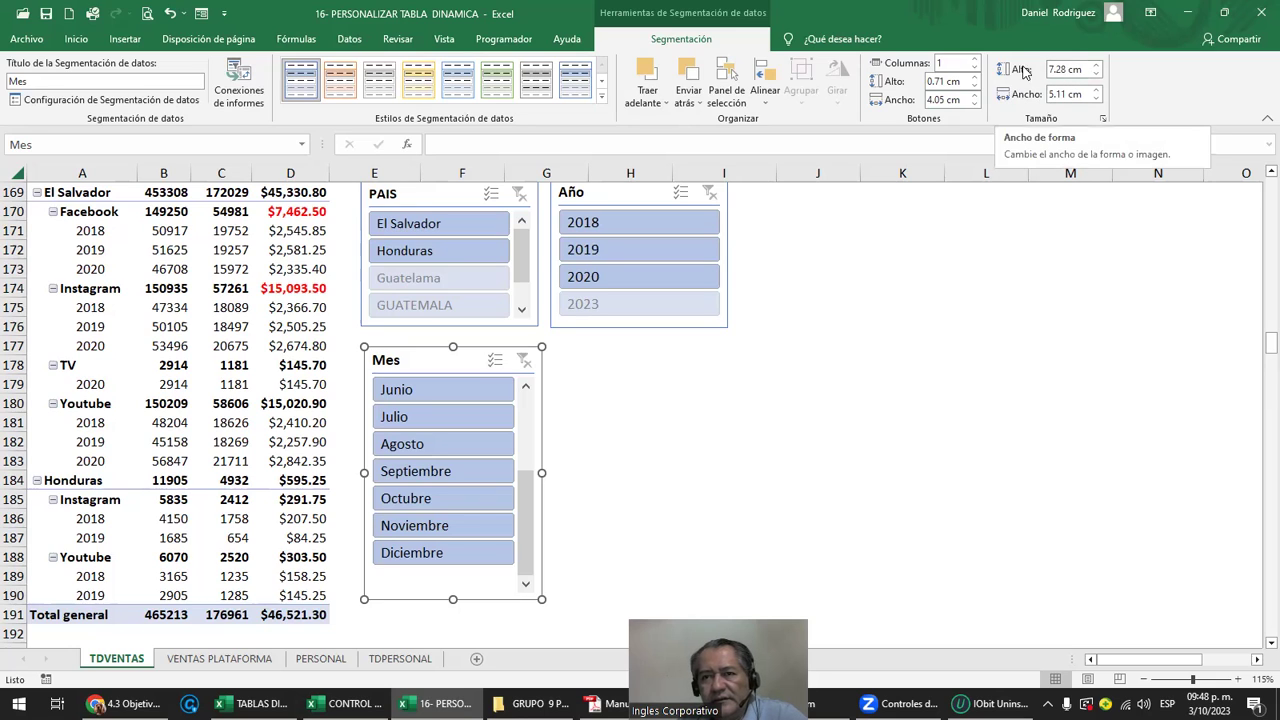
left_click(975, 64)
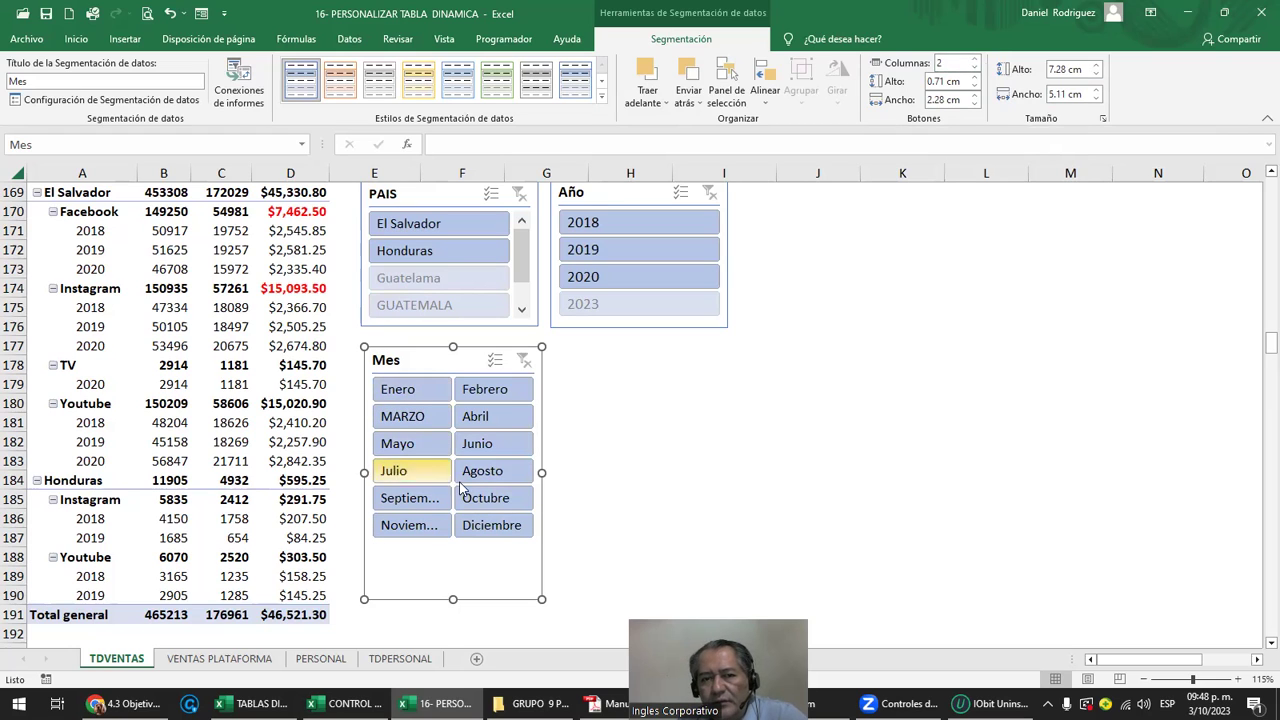
left_click(975, 59)
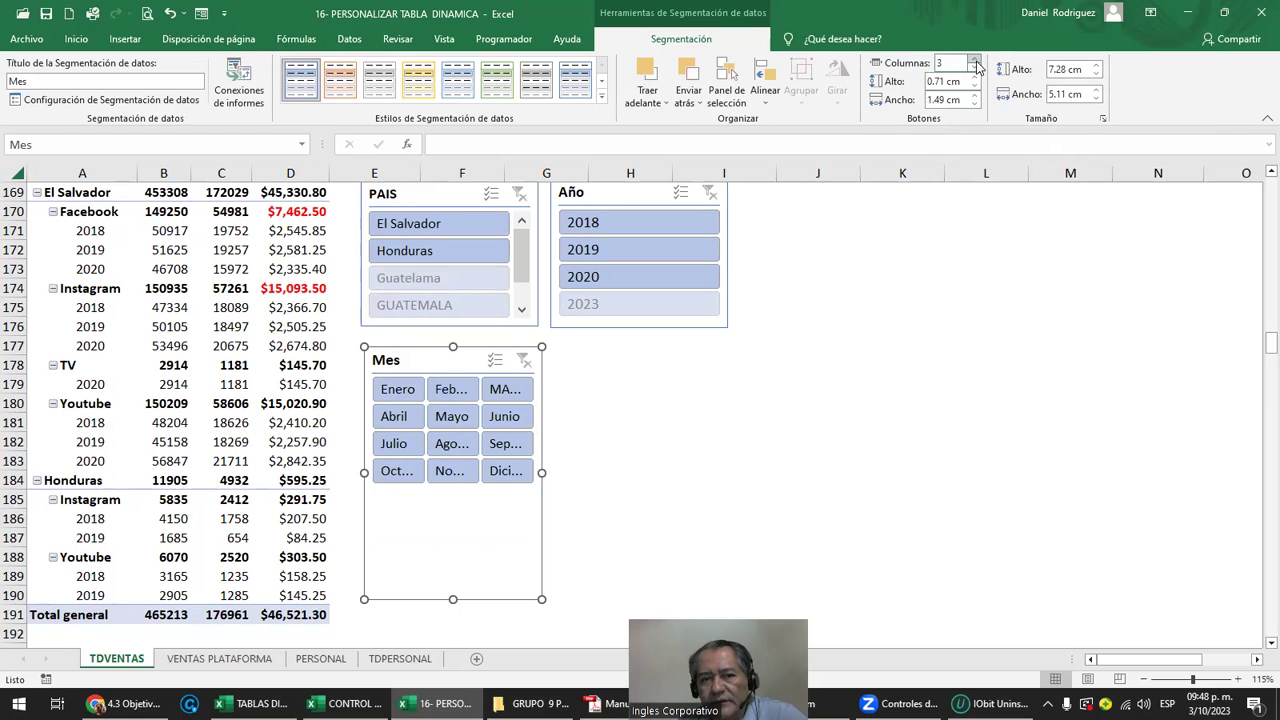
left_click(975, 59)
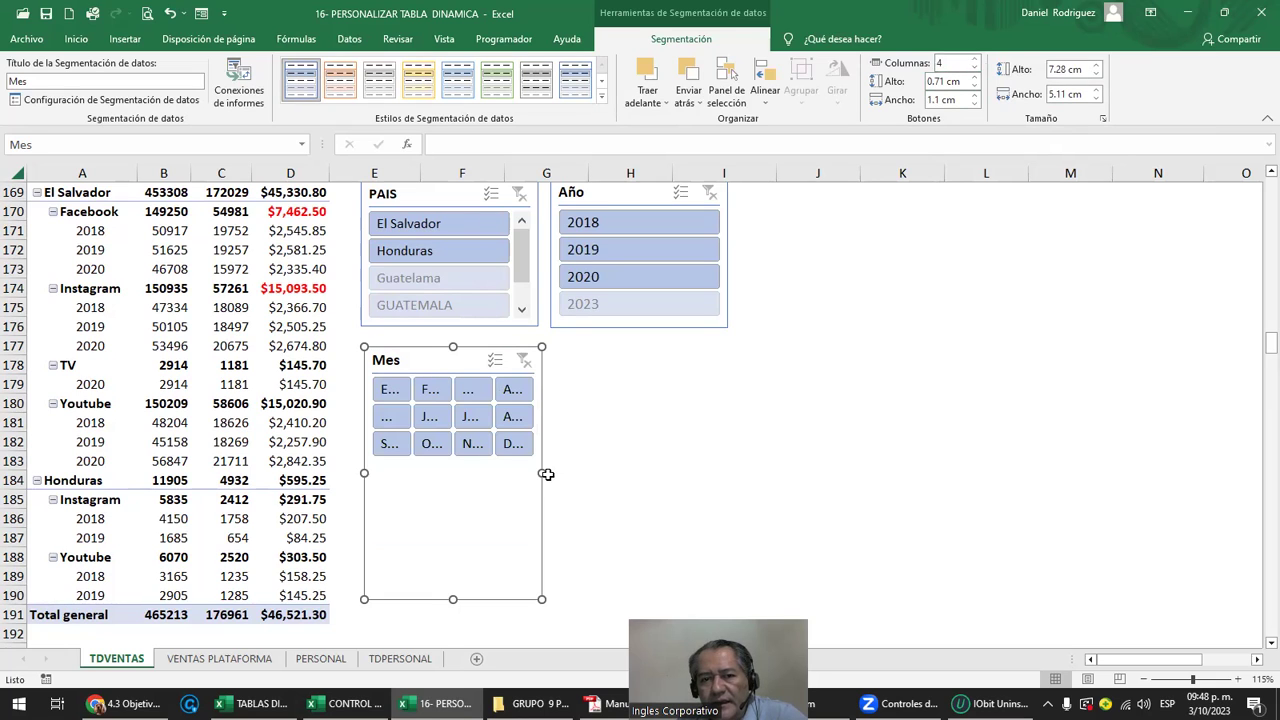
left_click_drag(543, 474, 727, 470)
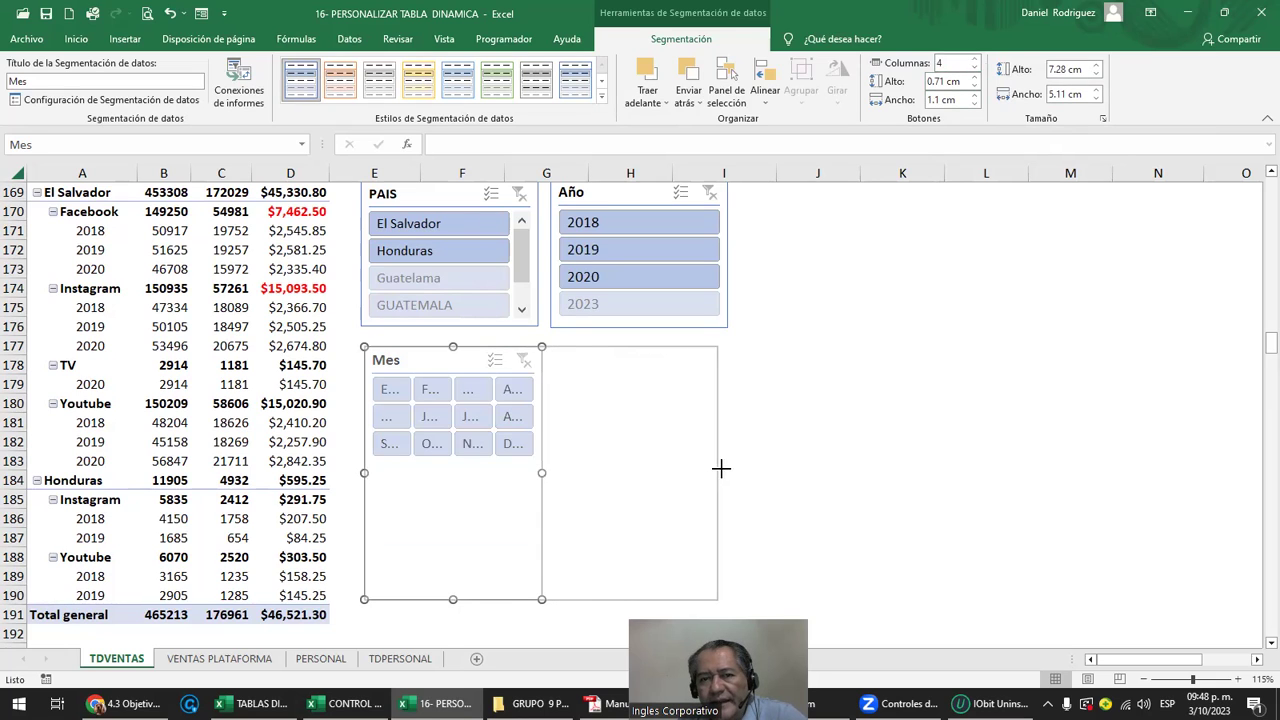
left_click_drag(545, 599, 563, 478)
left_click(937, 466)
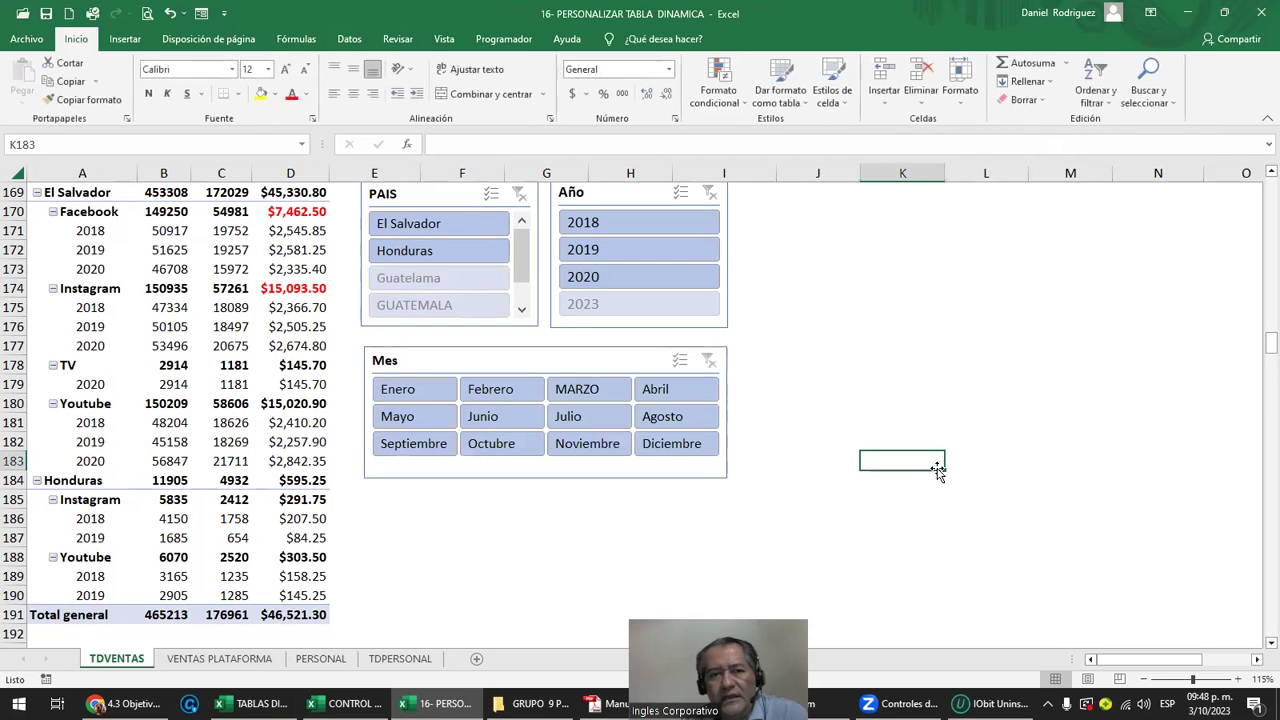
scroll(849, 457, "up", 2)
scroll(838, 456, "up", 1)
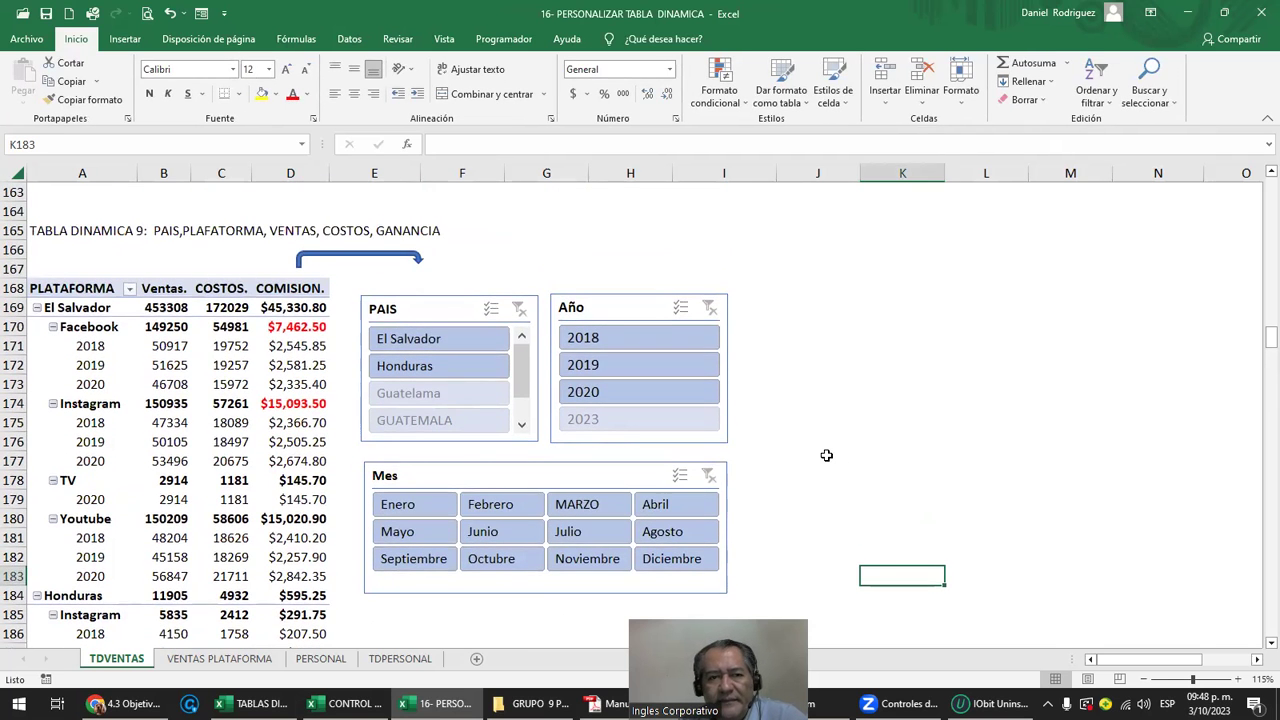
scroll(826, 455, "down", 1)
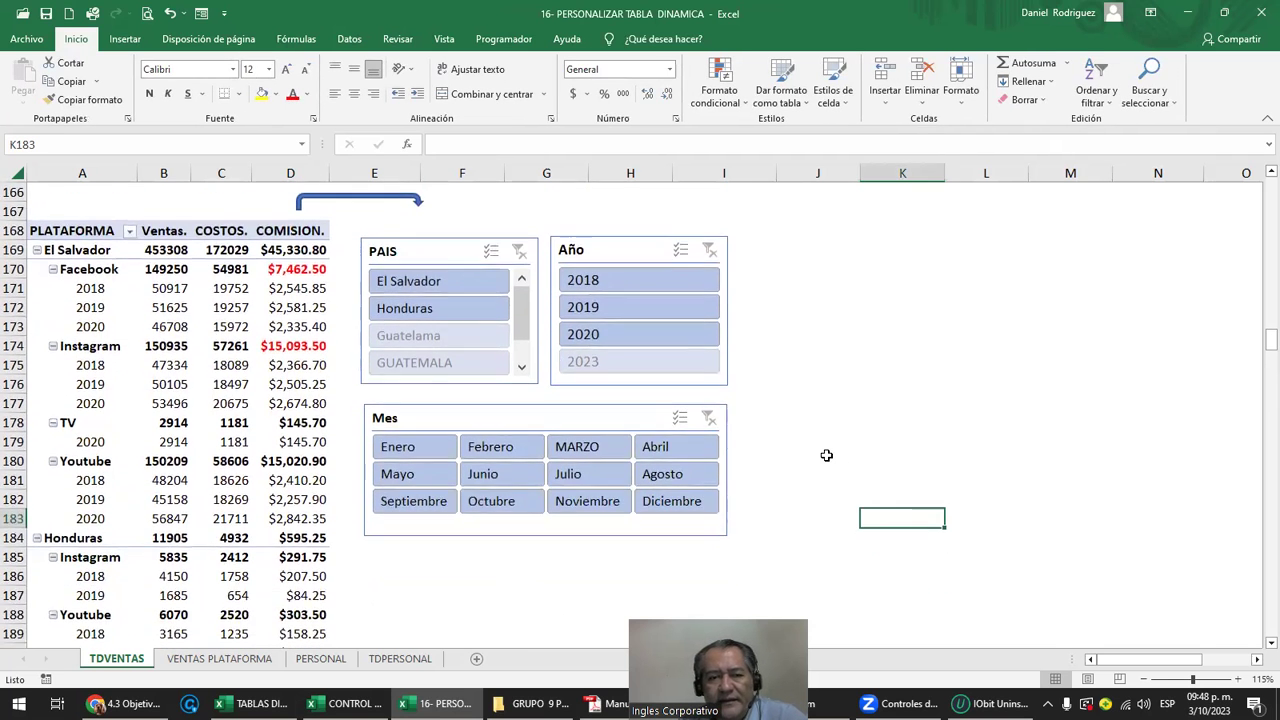
left_click(589, 455)
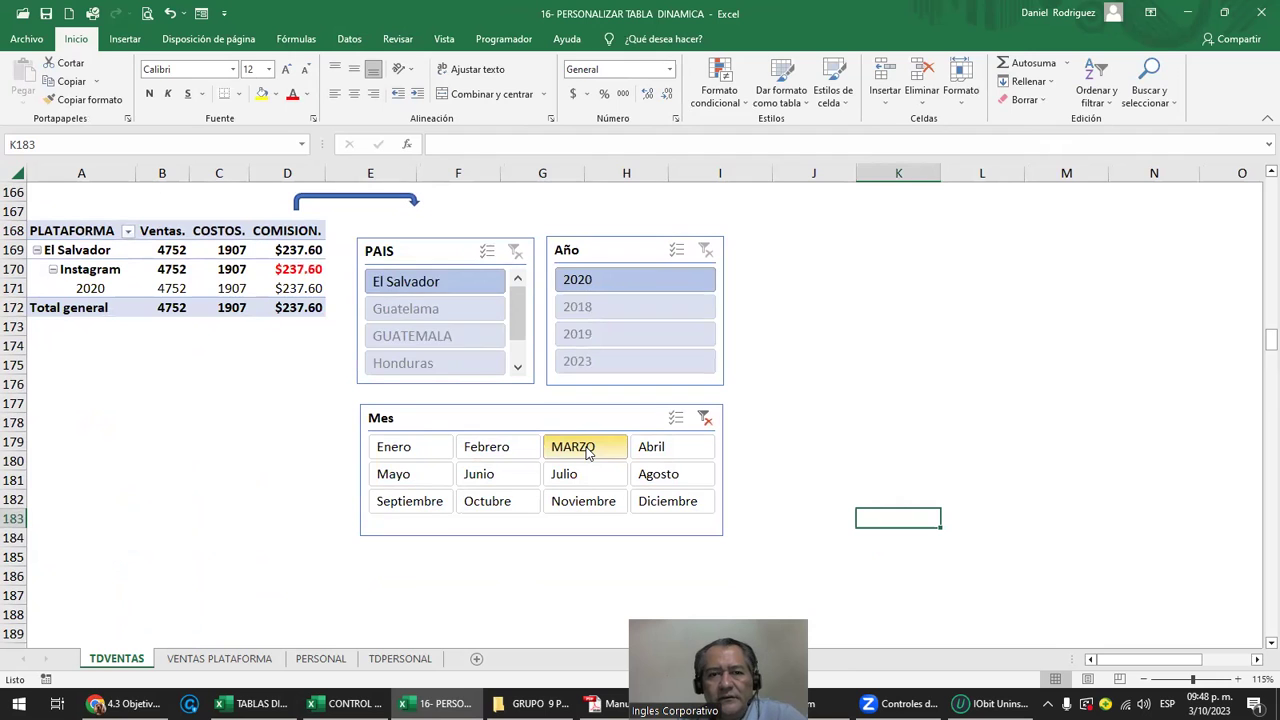
left_click(705, 419)
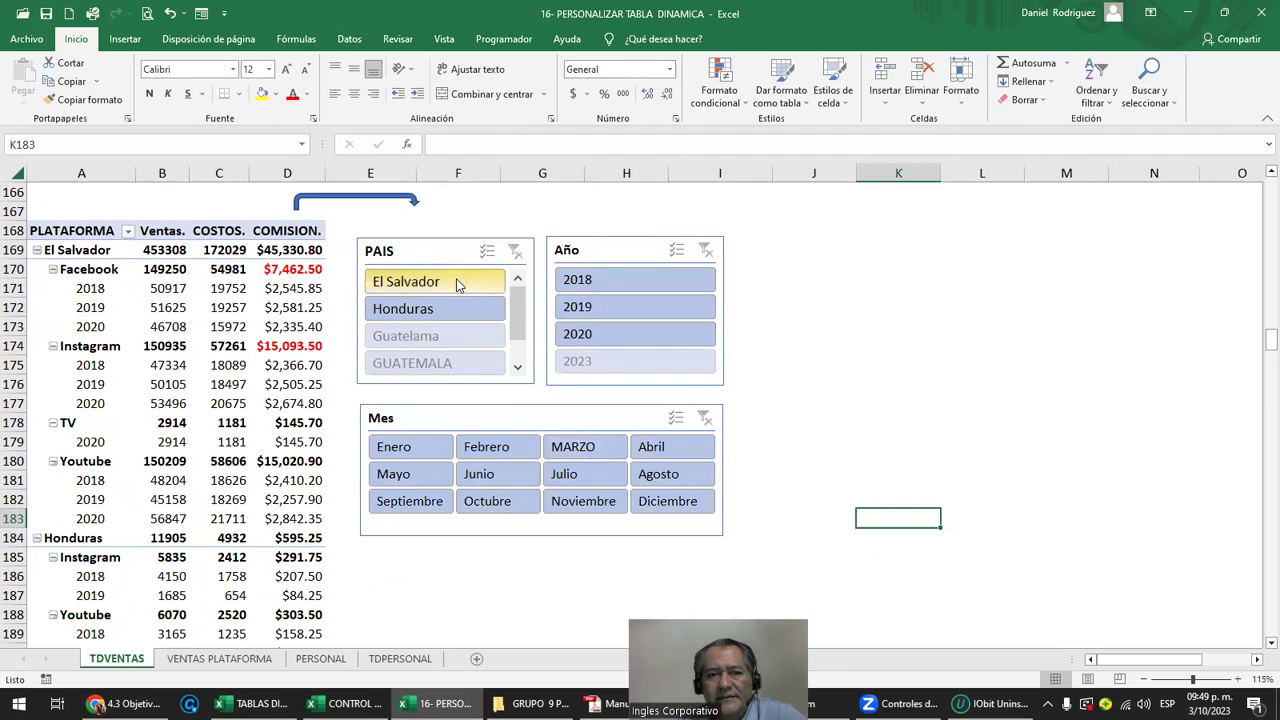
left_click(660, 501)
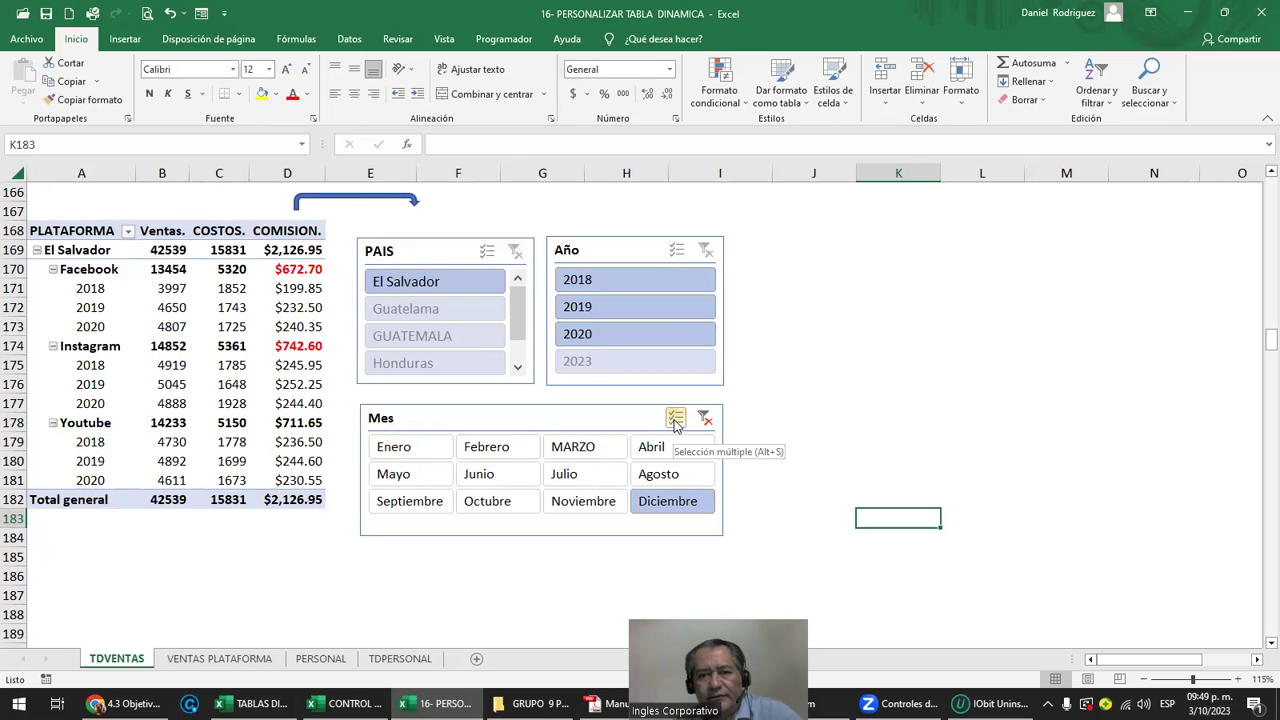
left_click(675, 420)
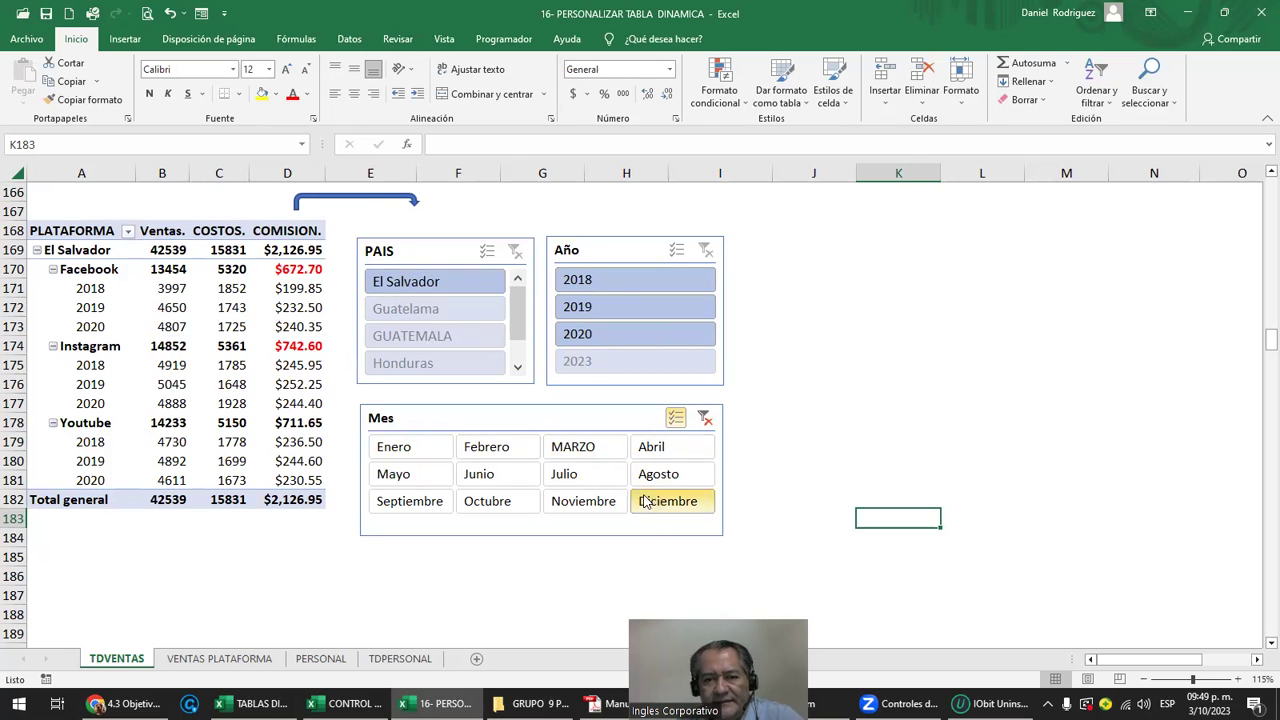
left_click(702, 506)
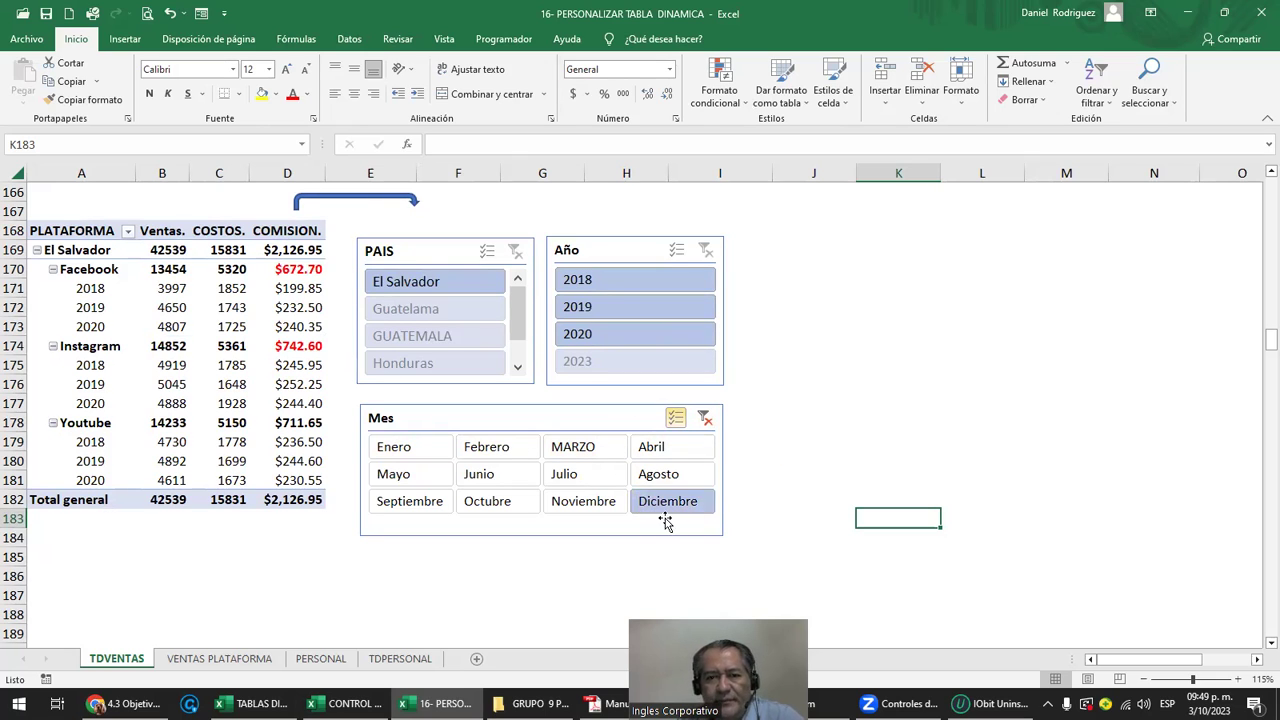
left_click(420, 454)
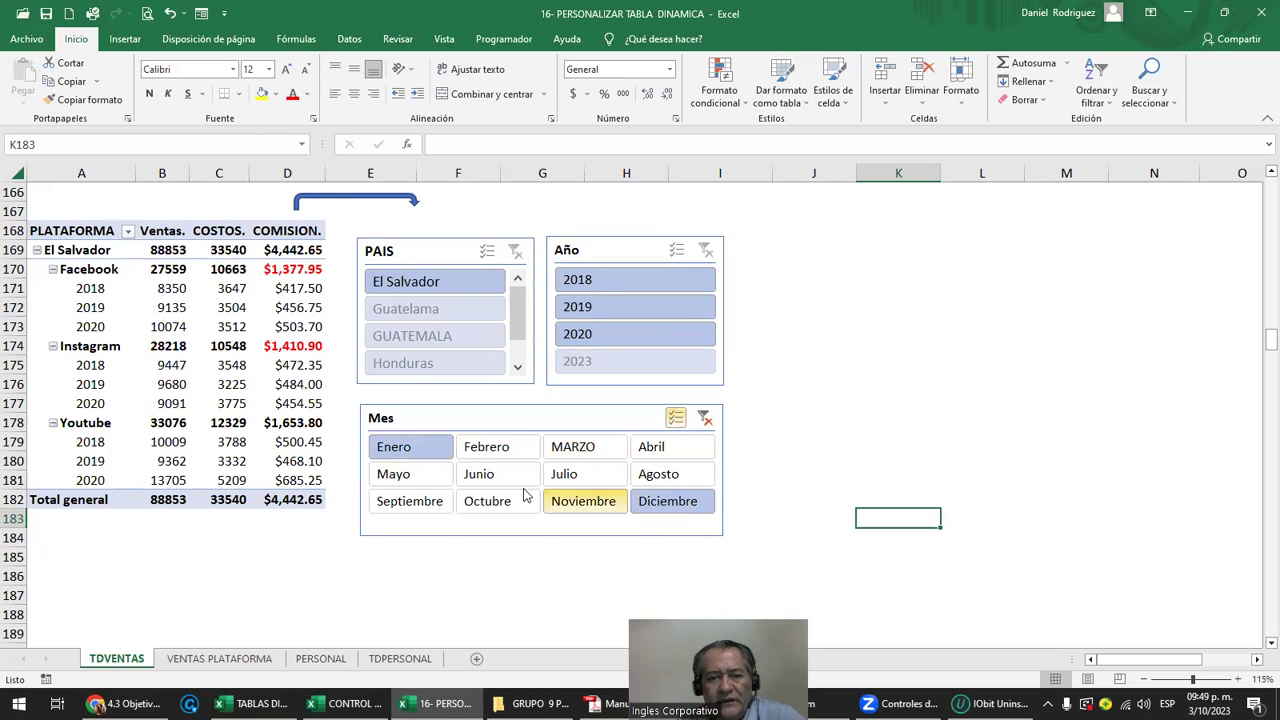
left_click(484, 504)
left_click(573, 450)
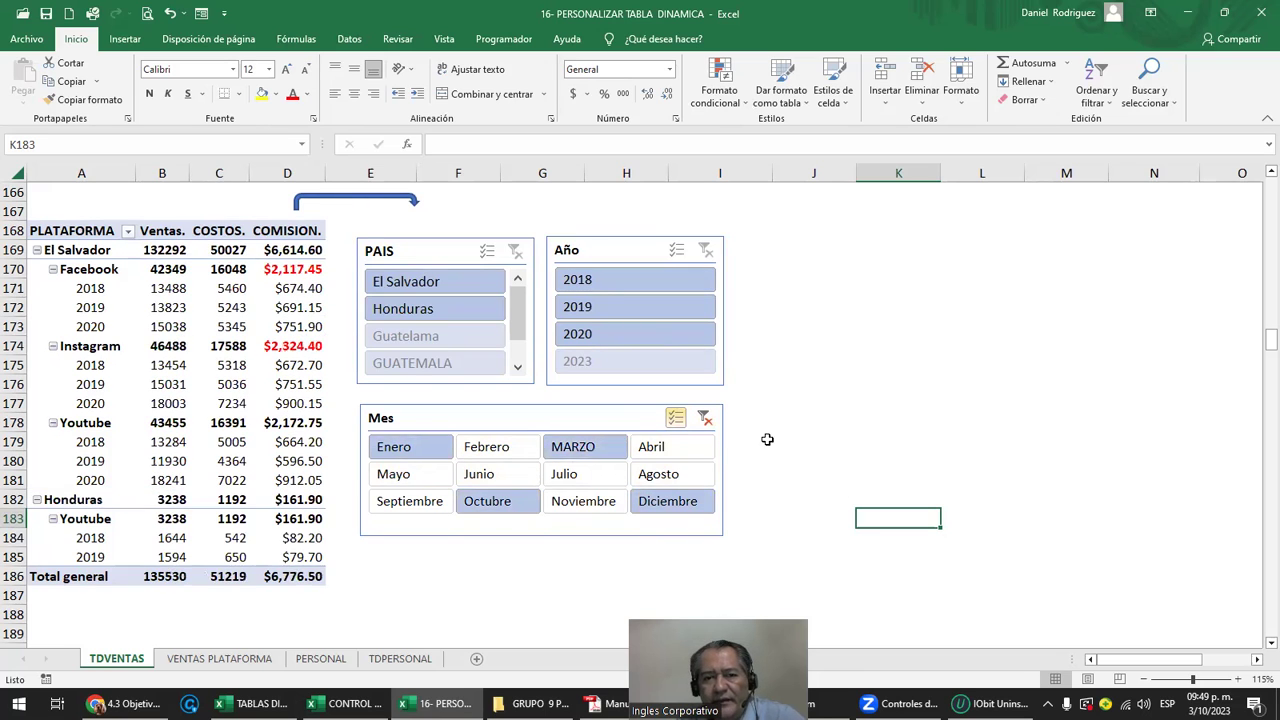
left_click(677, 421)
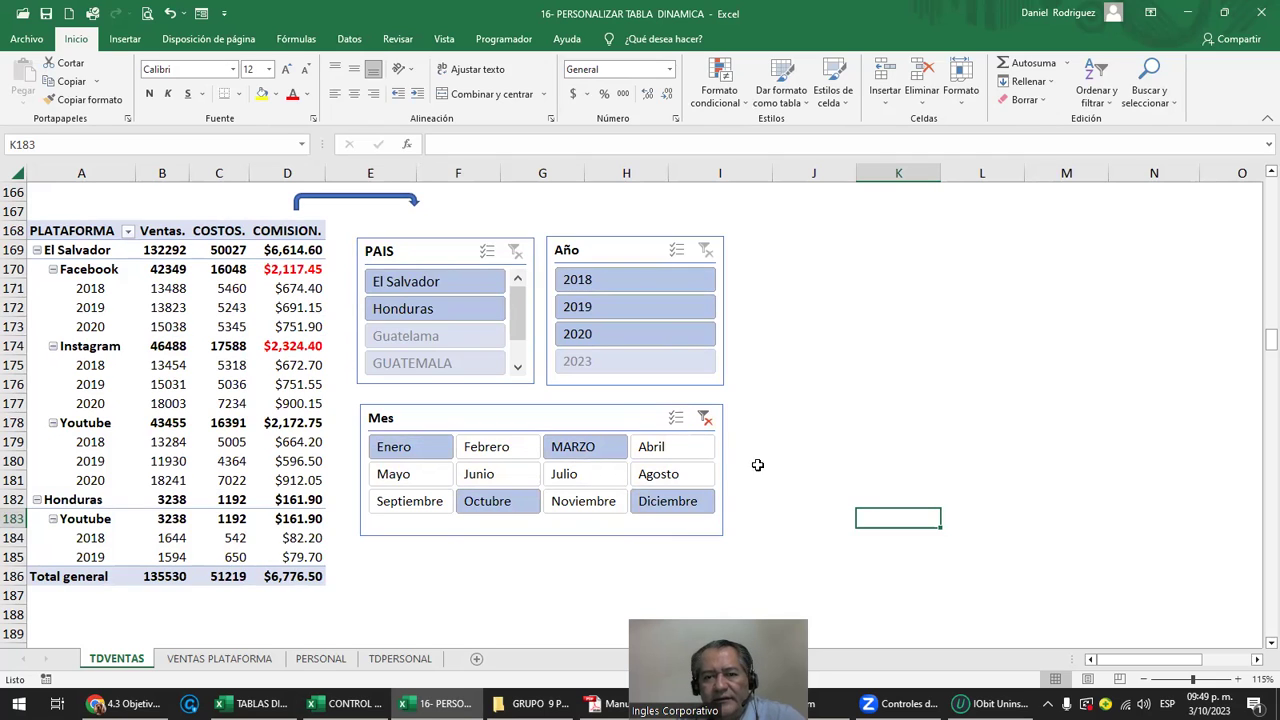
left_click(651, 447)
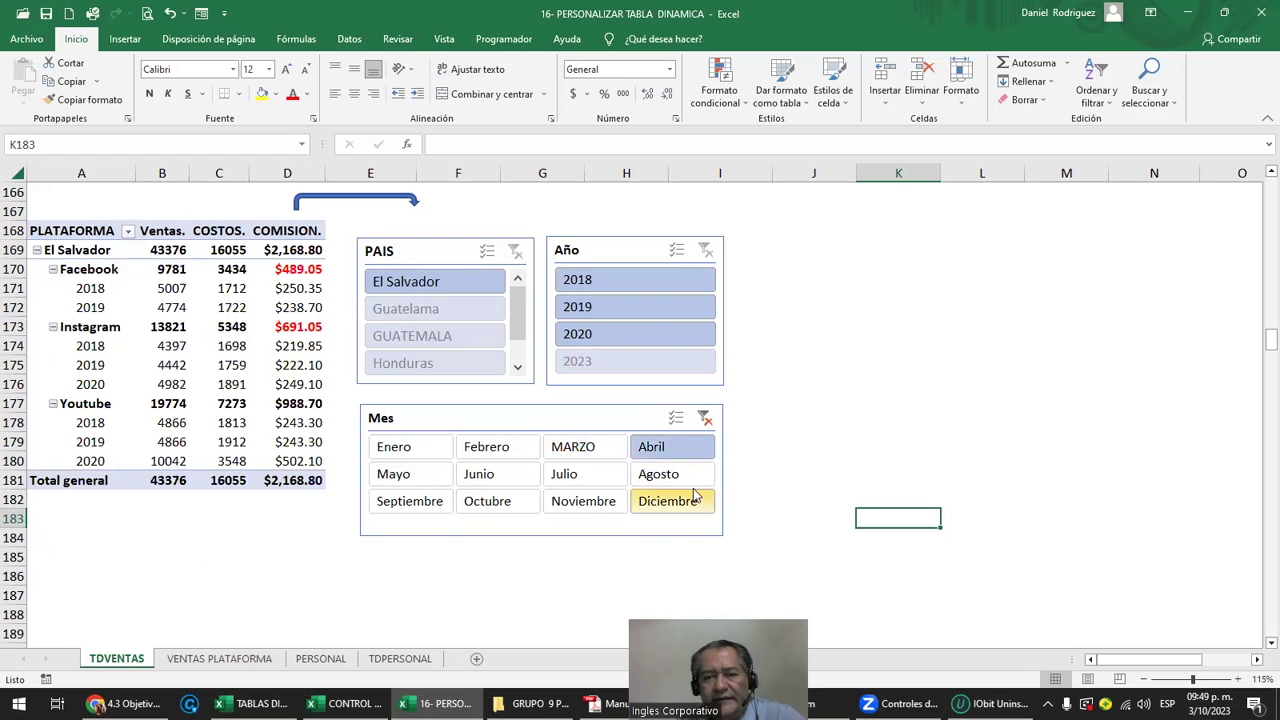
left_click(566, 476)
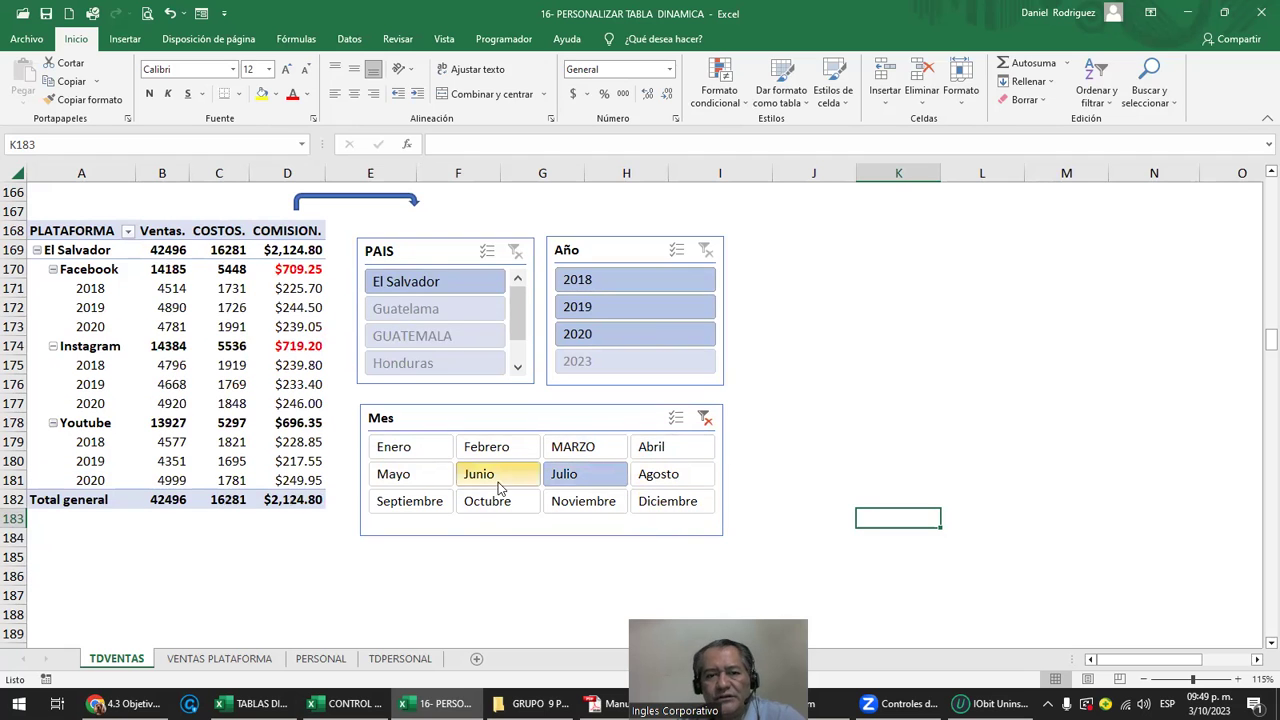
left_click(389, 452)
left_click(668, 501)
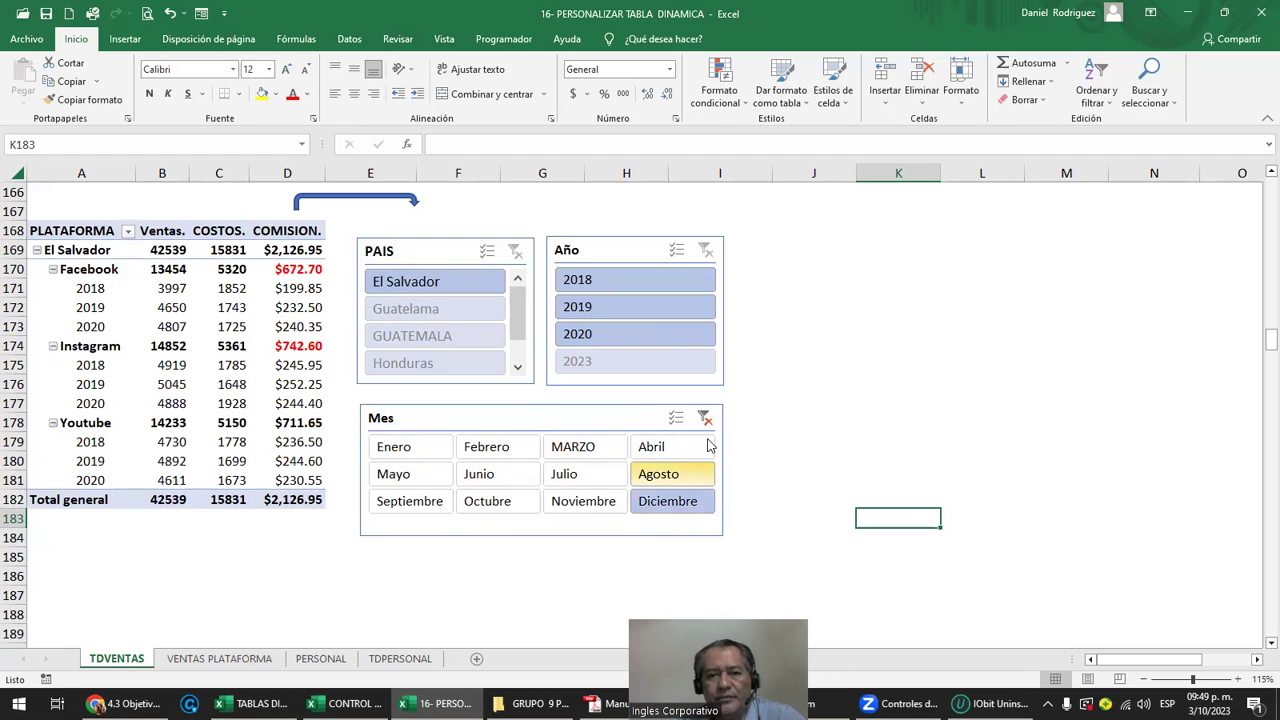
left_click(705, 419)
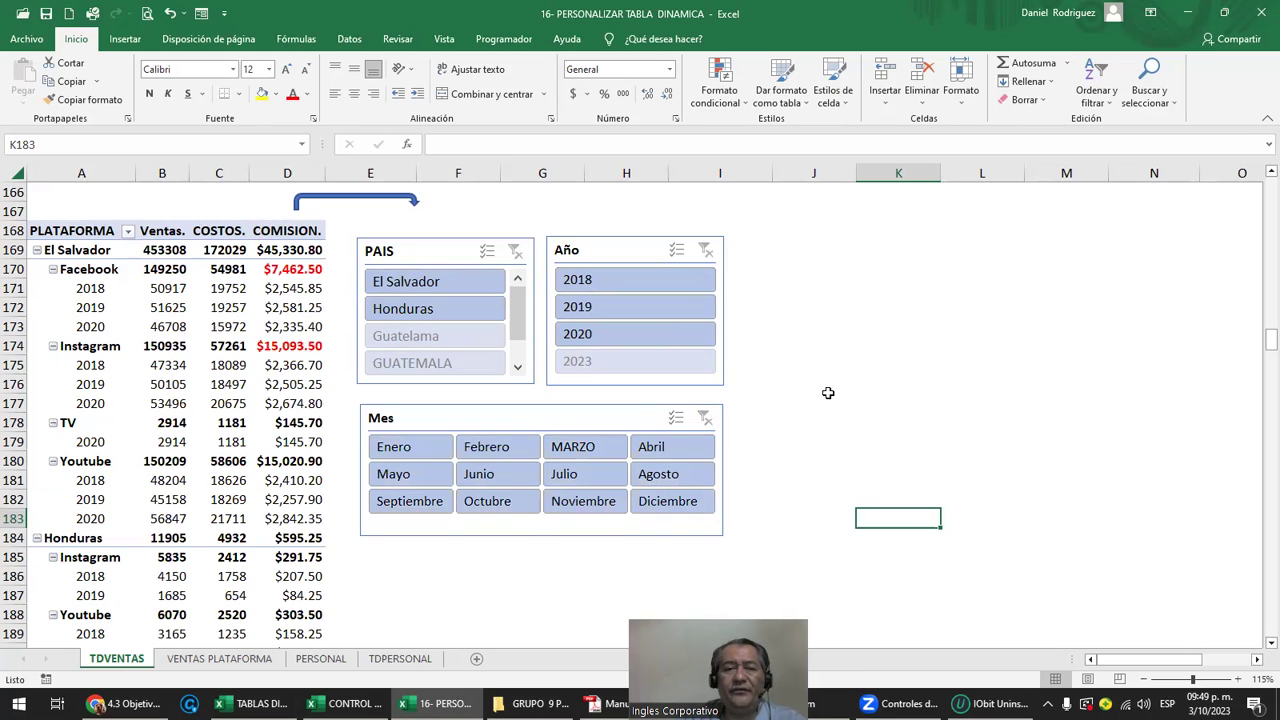
Scroll through the sheet and select the pivot table to show its fields.
scroll(869, 407, "up", 1)
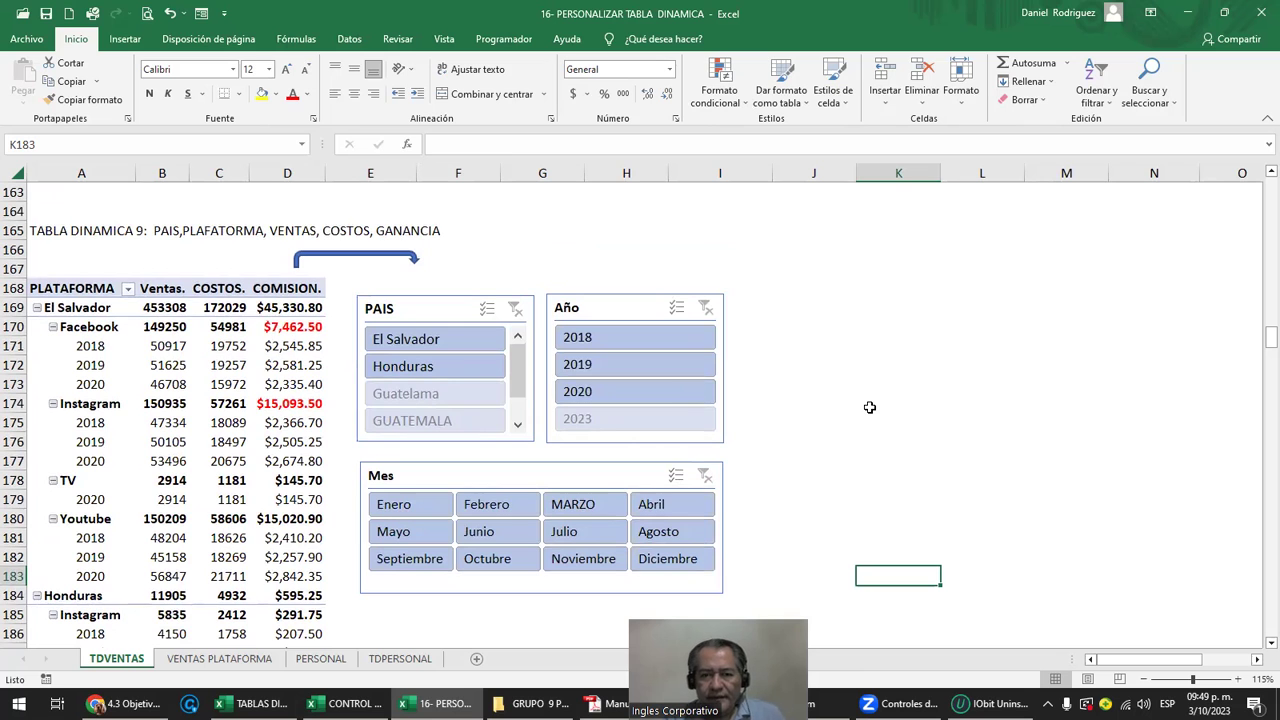
scroll(869, 407, "down", 1, "ctrl")
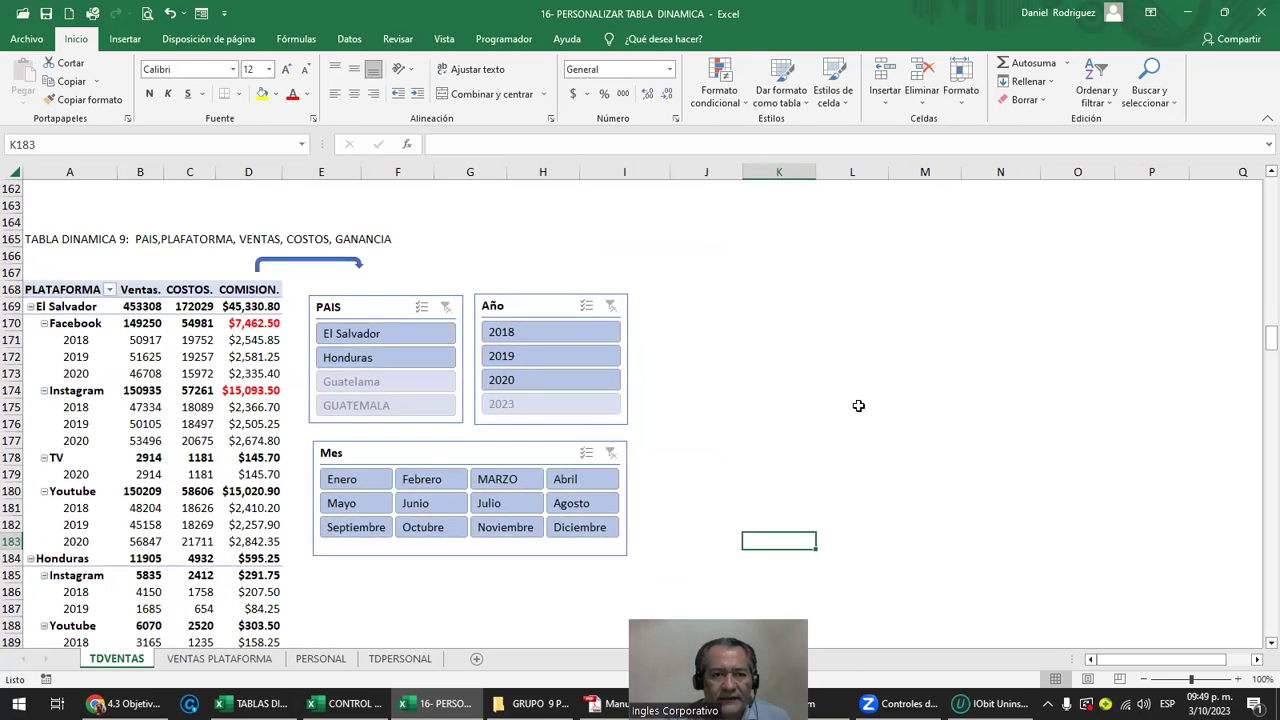
scroll(858, 405, "down", 1)
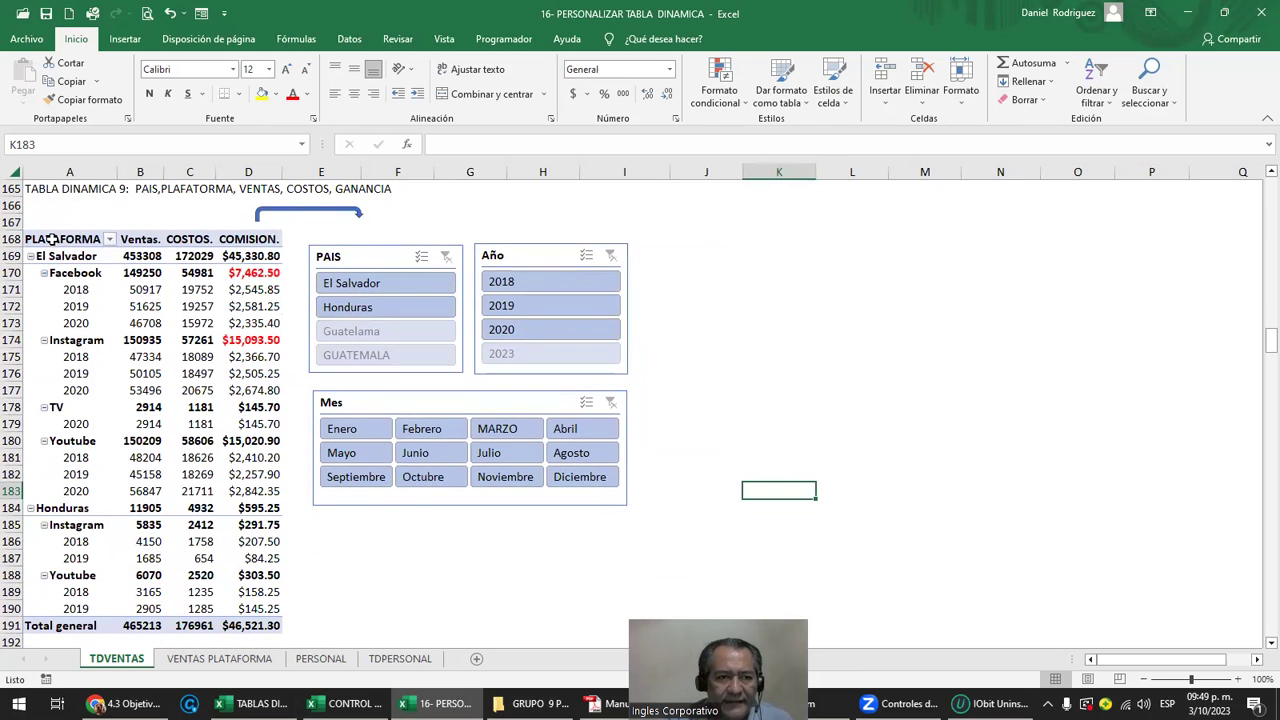
left_click(52, 239)
scroll(190, 310, "up", 1)
scroll(197, 318, "up", 4)
scroll(197, 318, "up", 2)
scroll(197, 318, "up", 6)
scroll(197, 318, "up", 3)
scroll(197, 318, "up", 4)
scroll(197, 318, "down", 3)
scroll(197, 318, "down", 4)
scroll(198, 318, "down", 5)
scroll(199, 318, "down", 2)
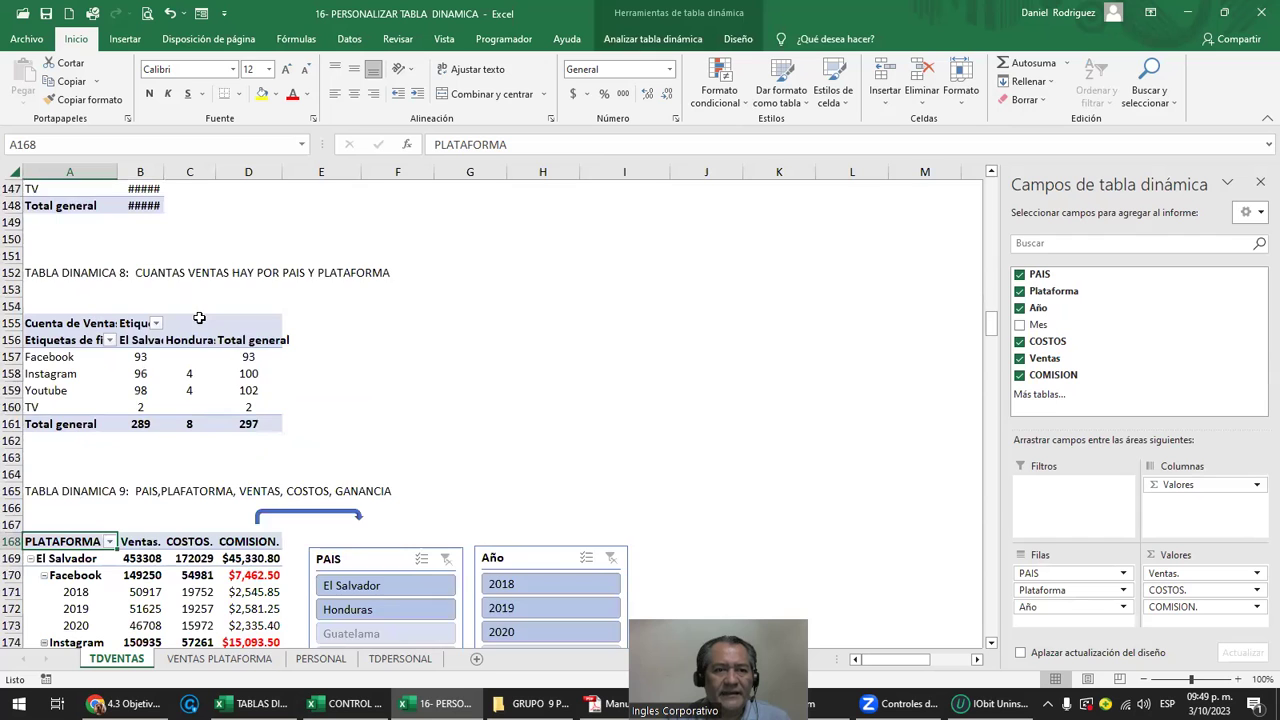
scroll(199, 318, "down", 2)
Check columns A–F on VENTAS PLATAFORMA, then return to TDVENTAS and select the PAIS slicer.
left_click(242, 662)
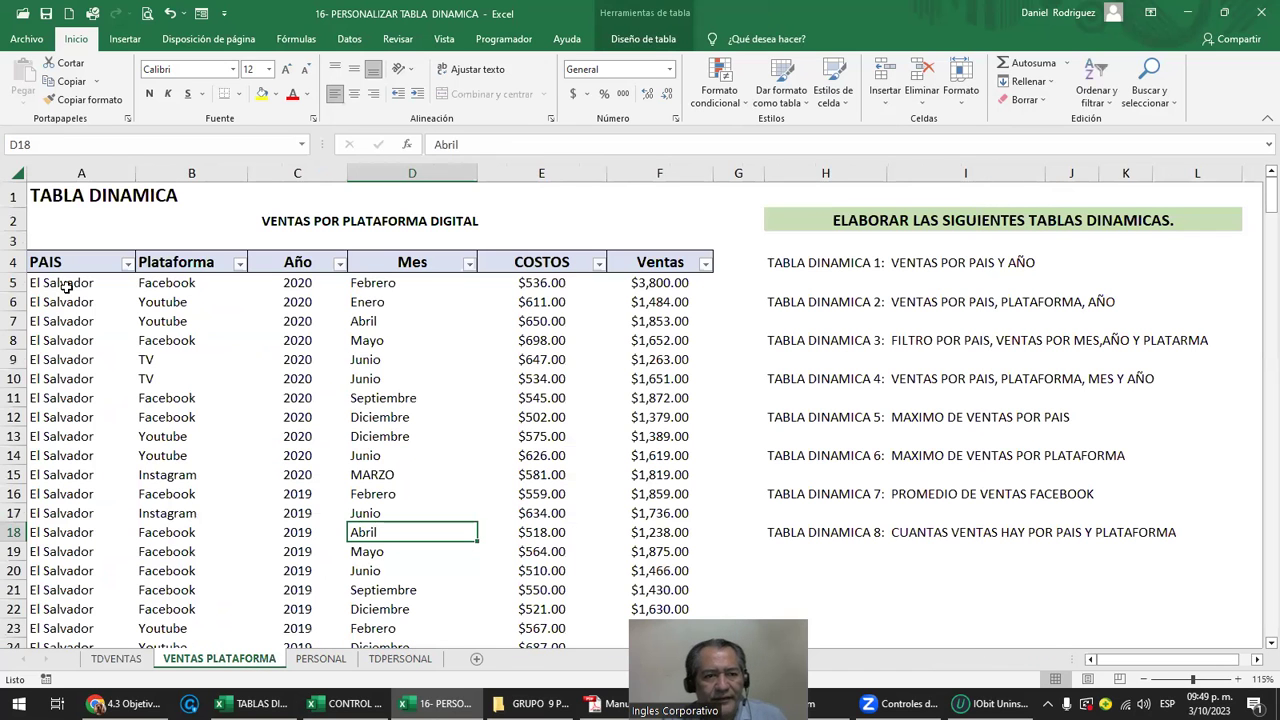
left_click_drag(77, 170, 639, 172)
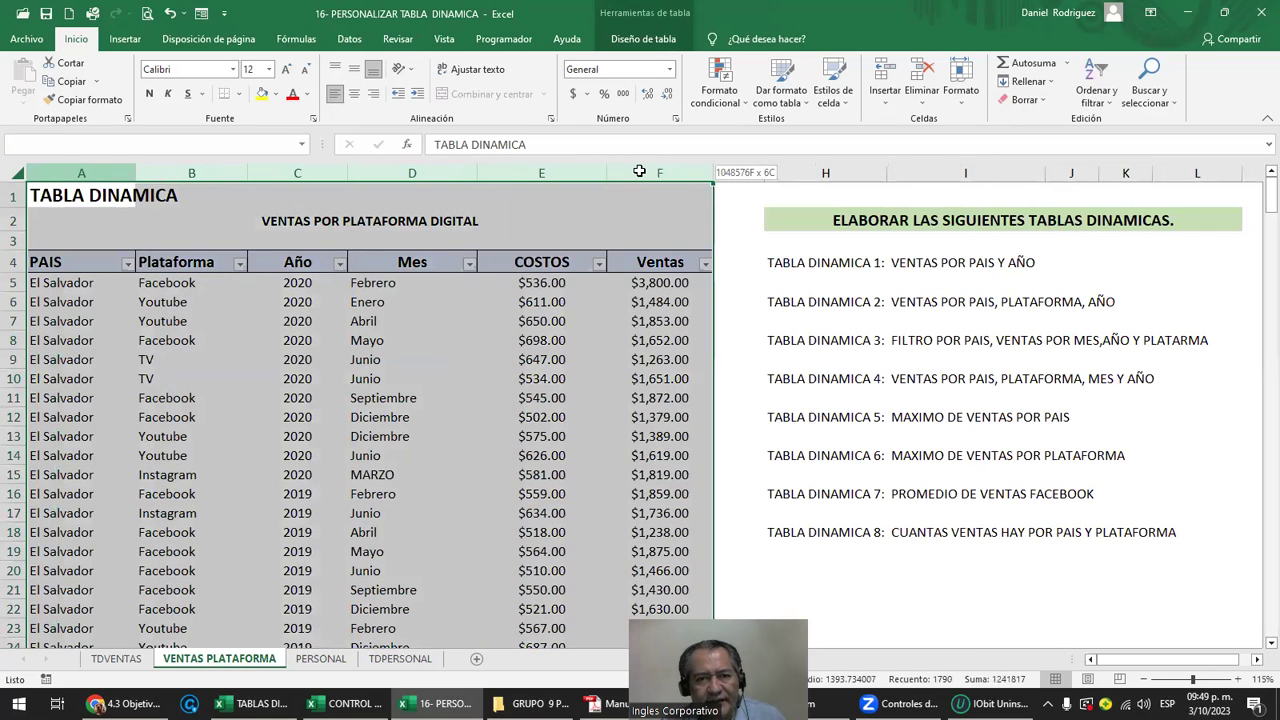
left_click(655, 219)
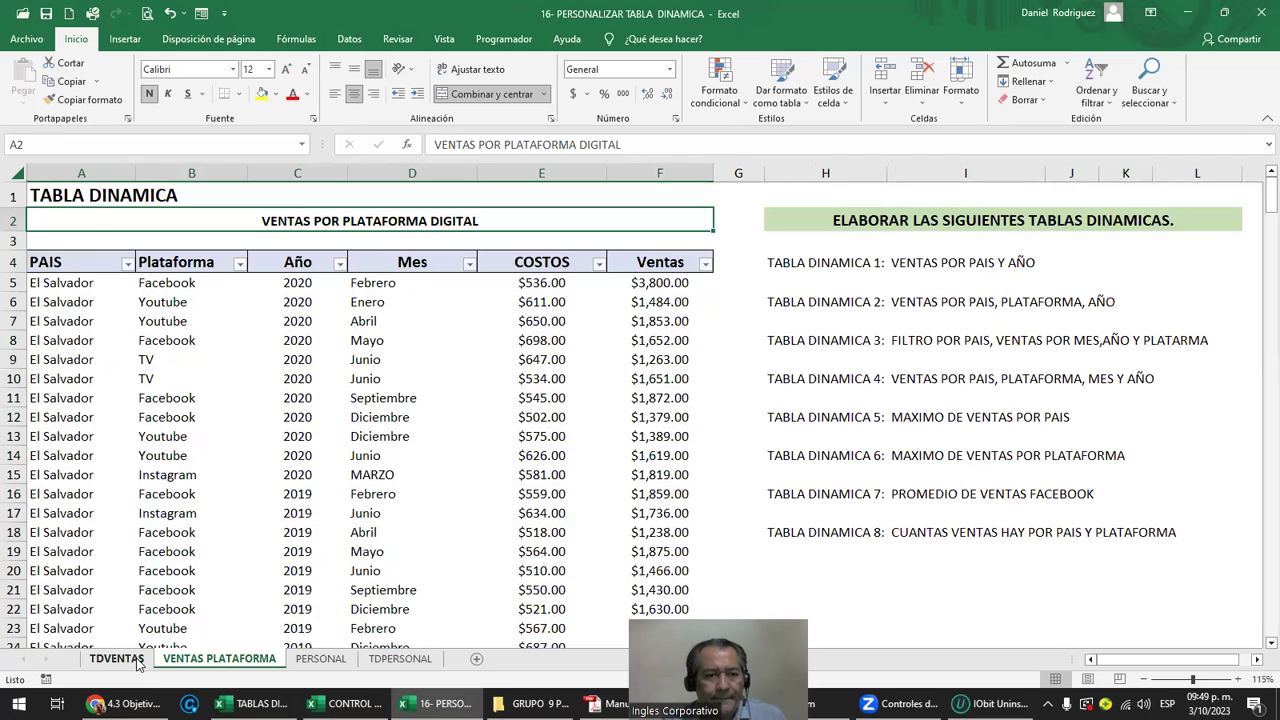
left_click(116, 659)
left_click(366, 460)
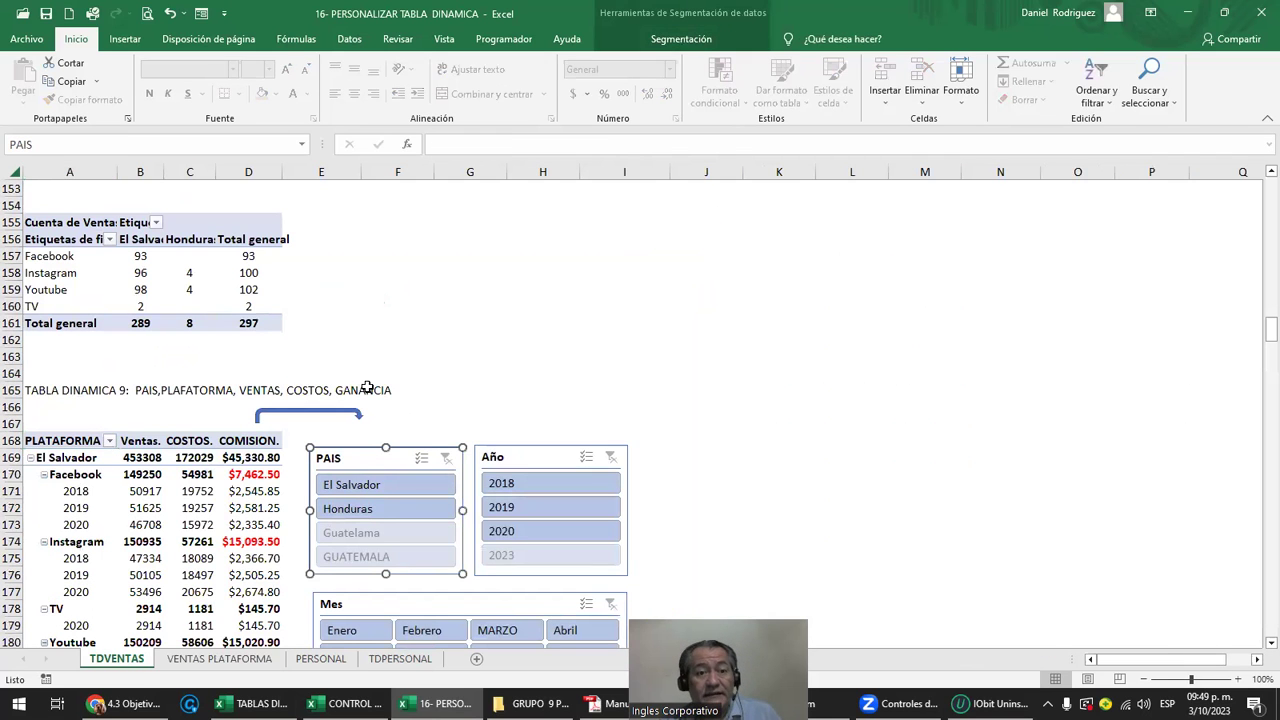
left_click(125, 441)
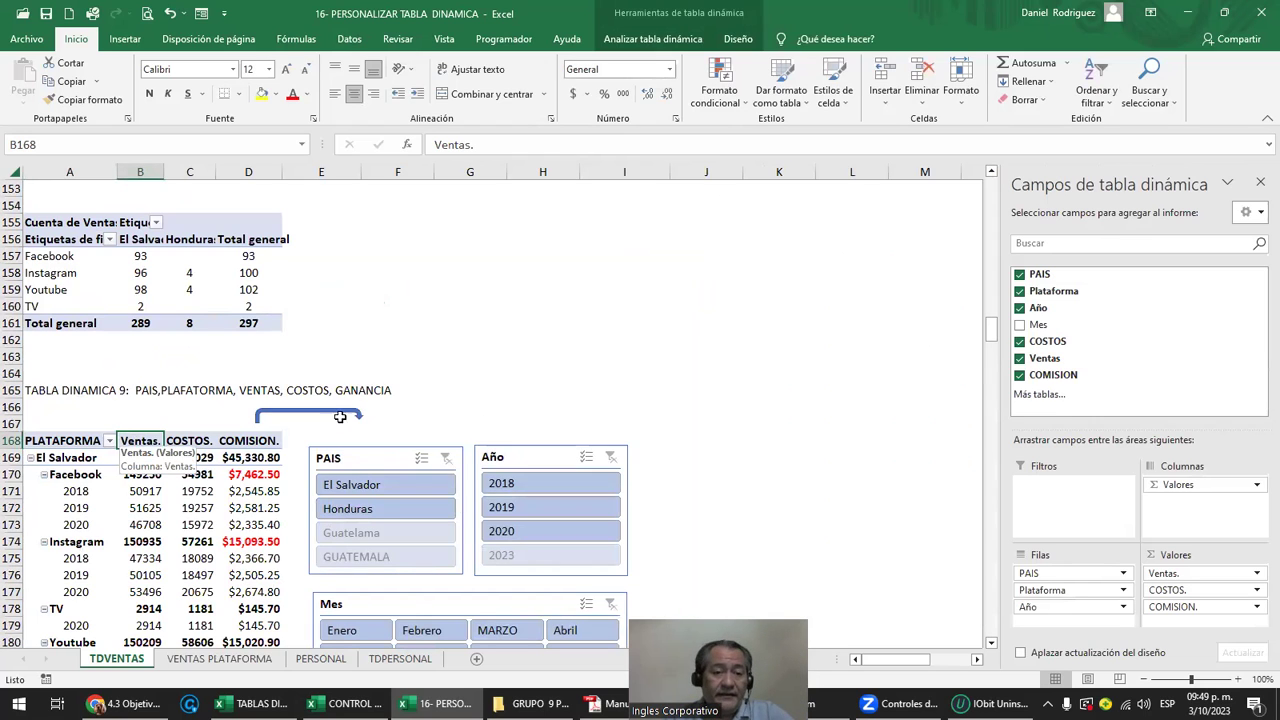
left_click(365, 460)
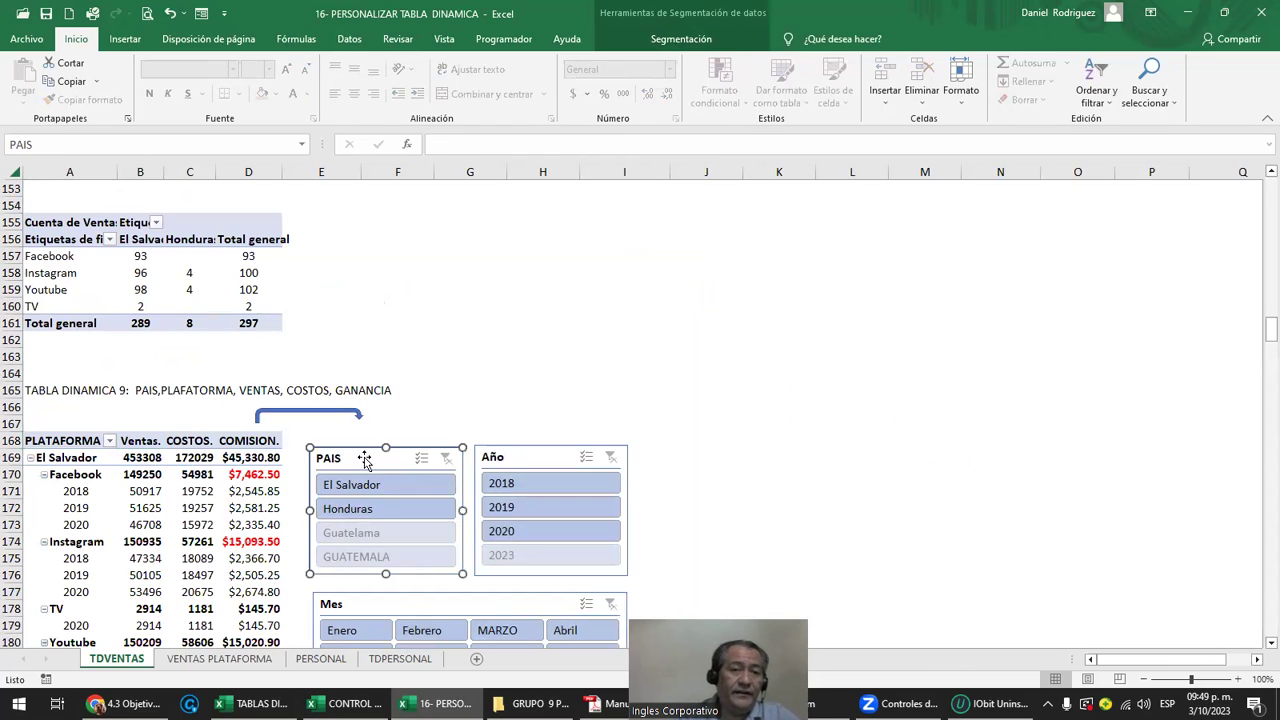
left_click(681, 42)
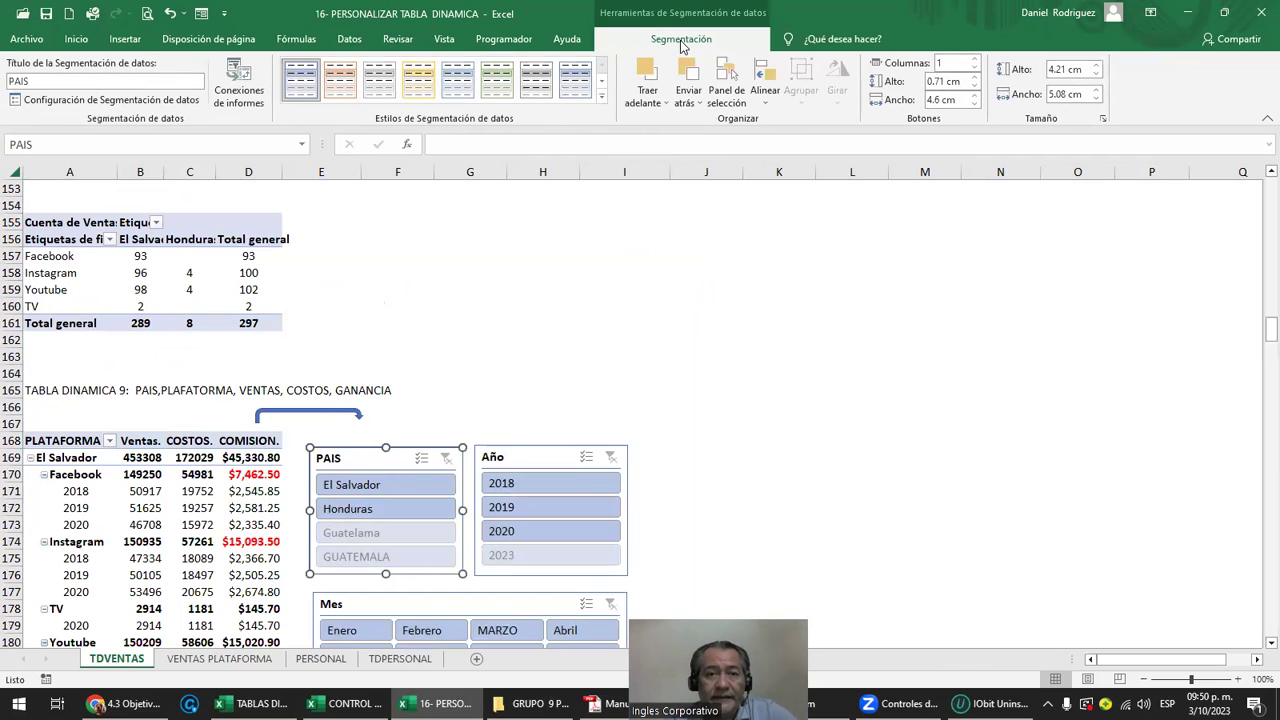
left_click(244, 95)
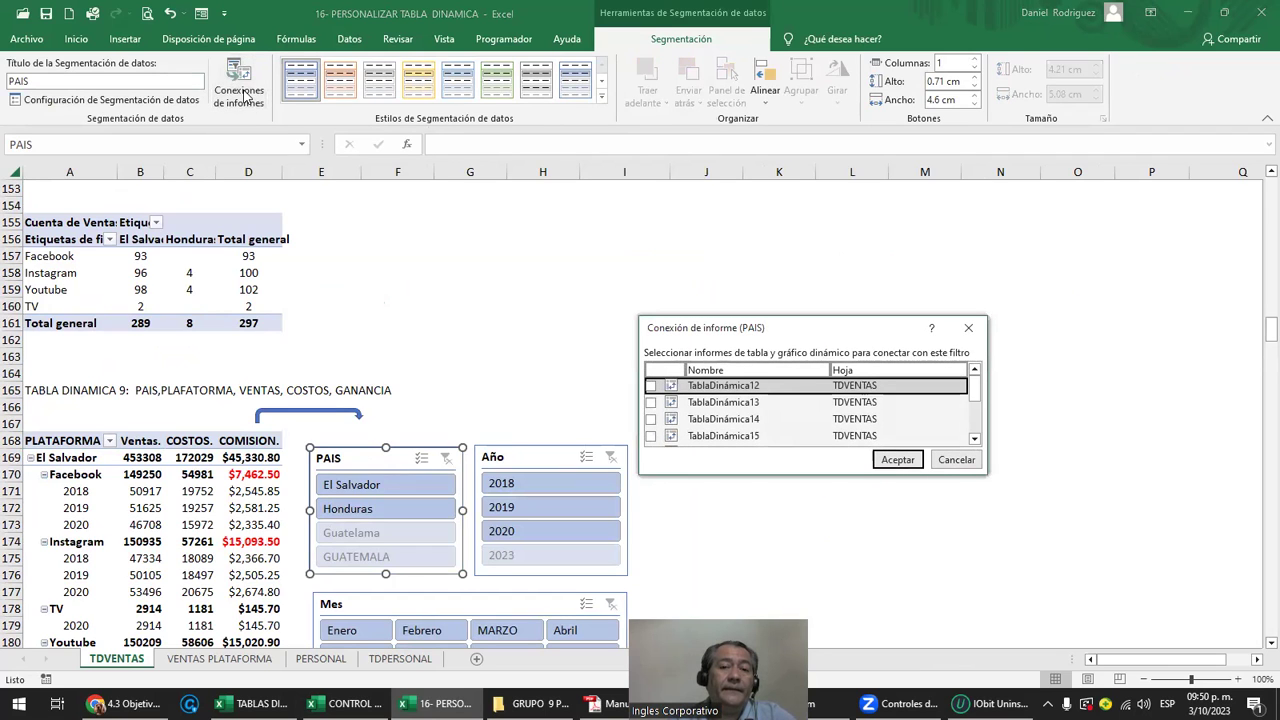
left_click_drag(778, 331, 790, 213)
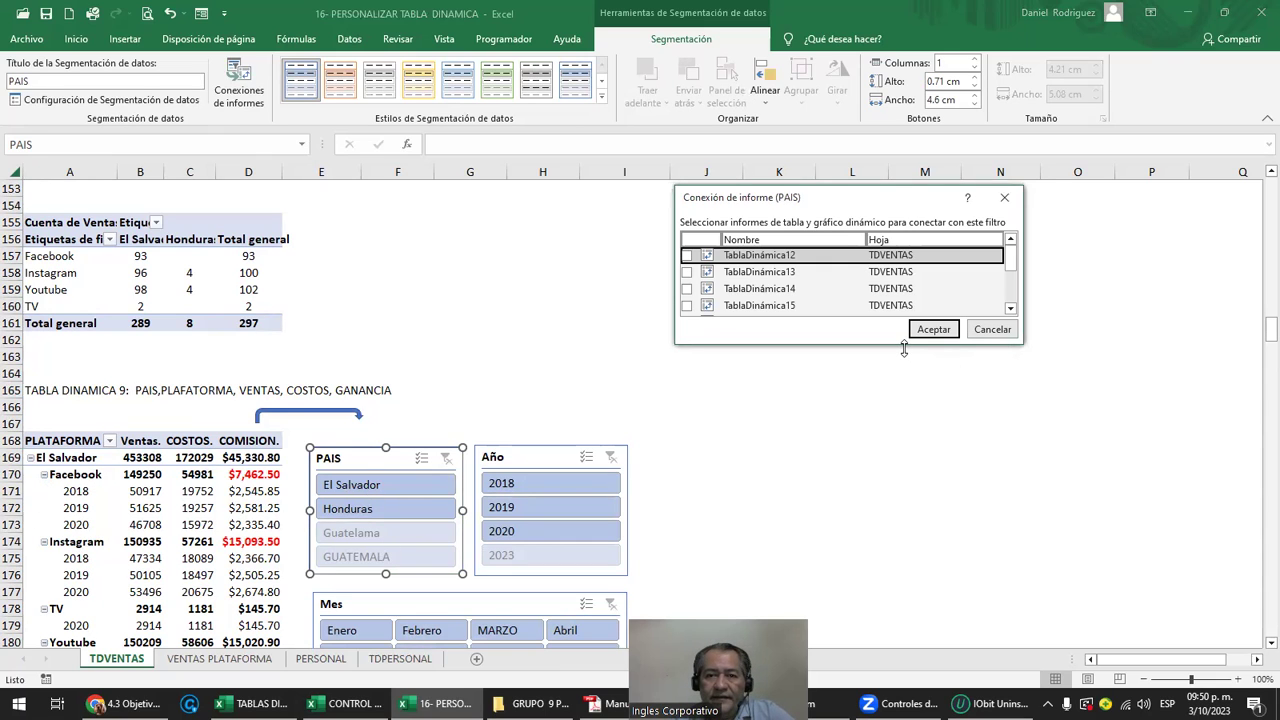
left_click_drag(904, 348, 904, 486)
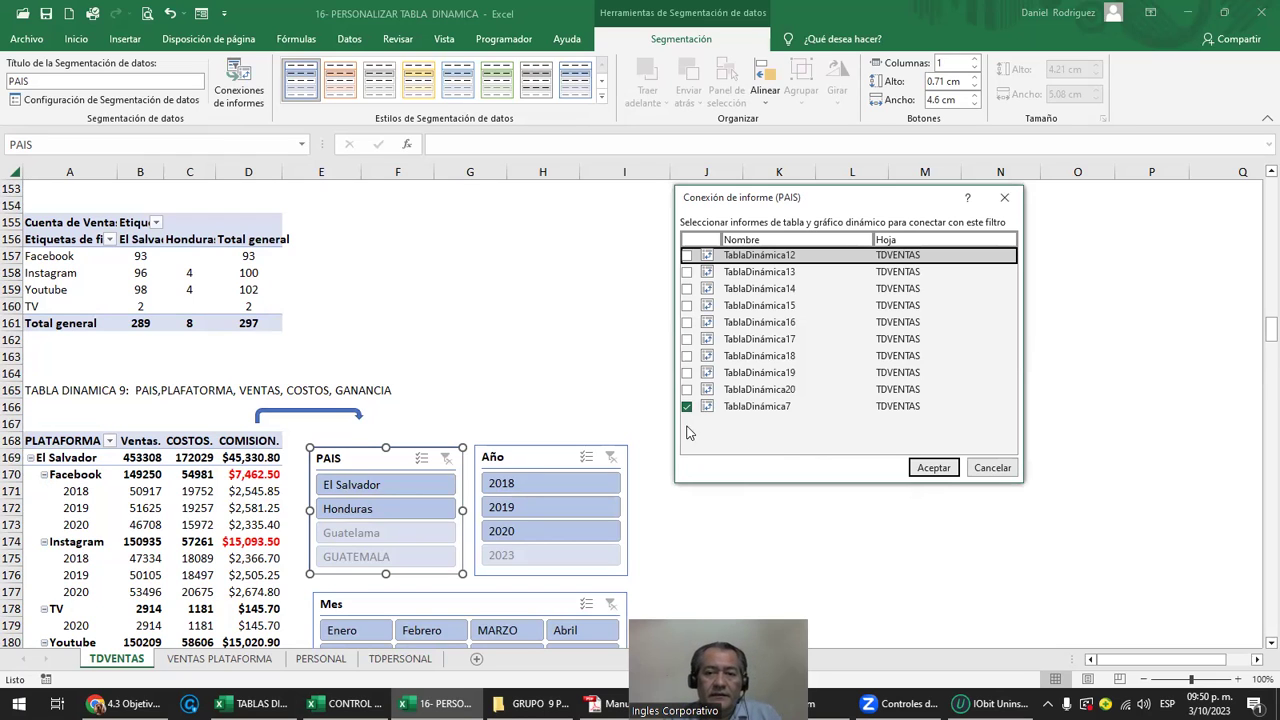
left_click(995, 469)
left_click(536, 459)
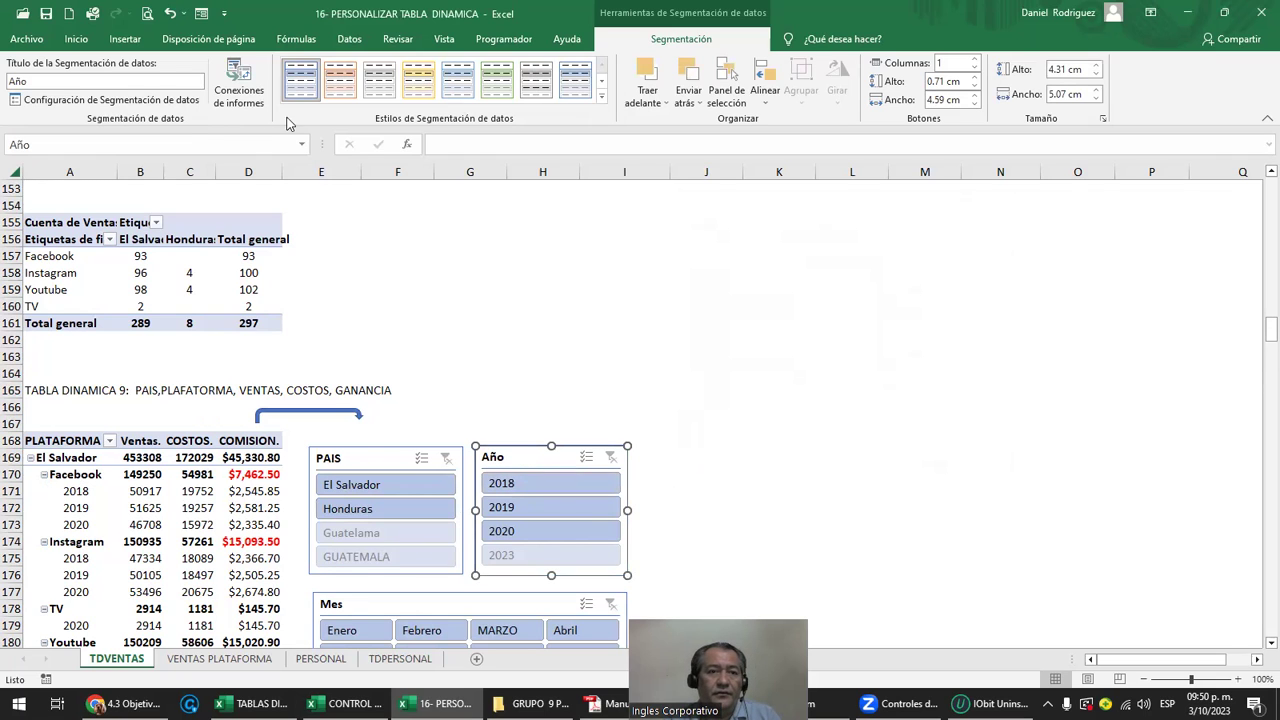
In the Año slicer's report connections, tick TablaDinámica12 through TablaDinámica20 and confirm.
left_click(239, 85)
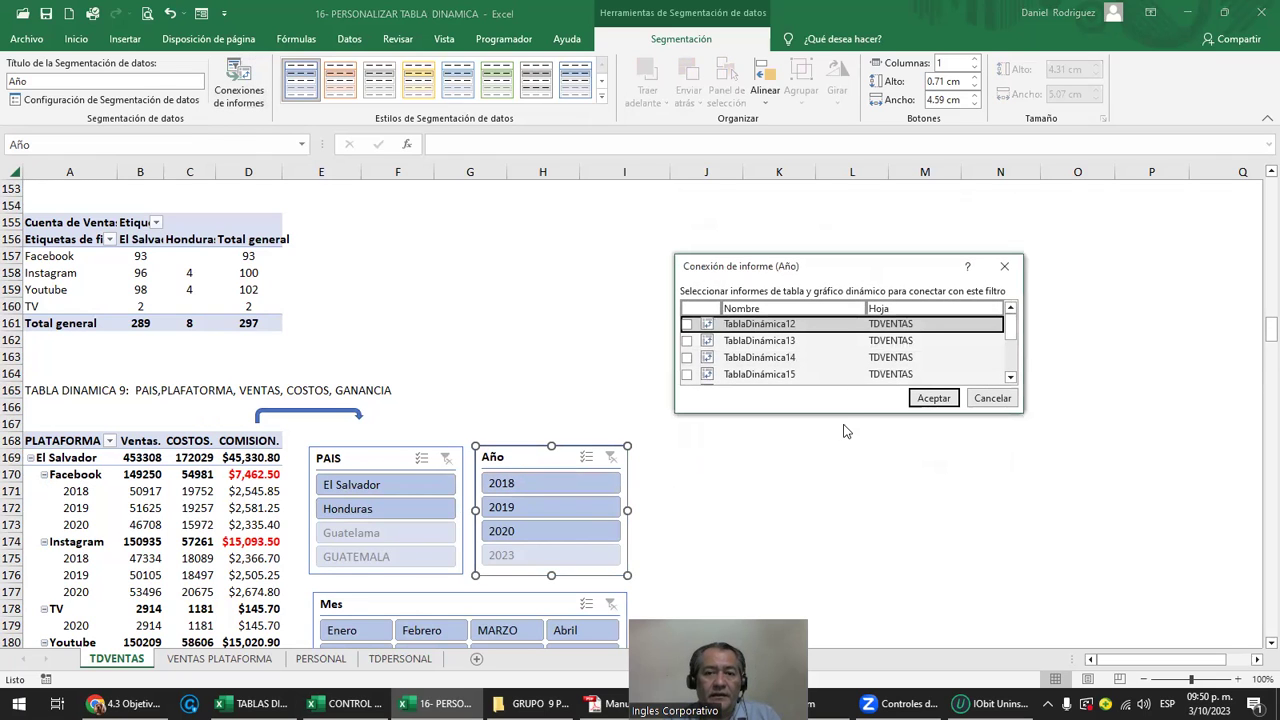
left_click_drag(841, 420, 842, 568)
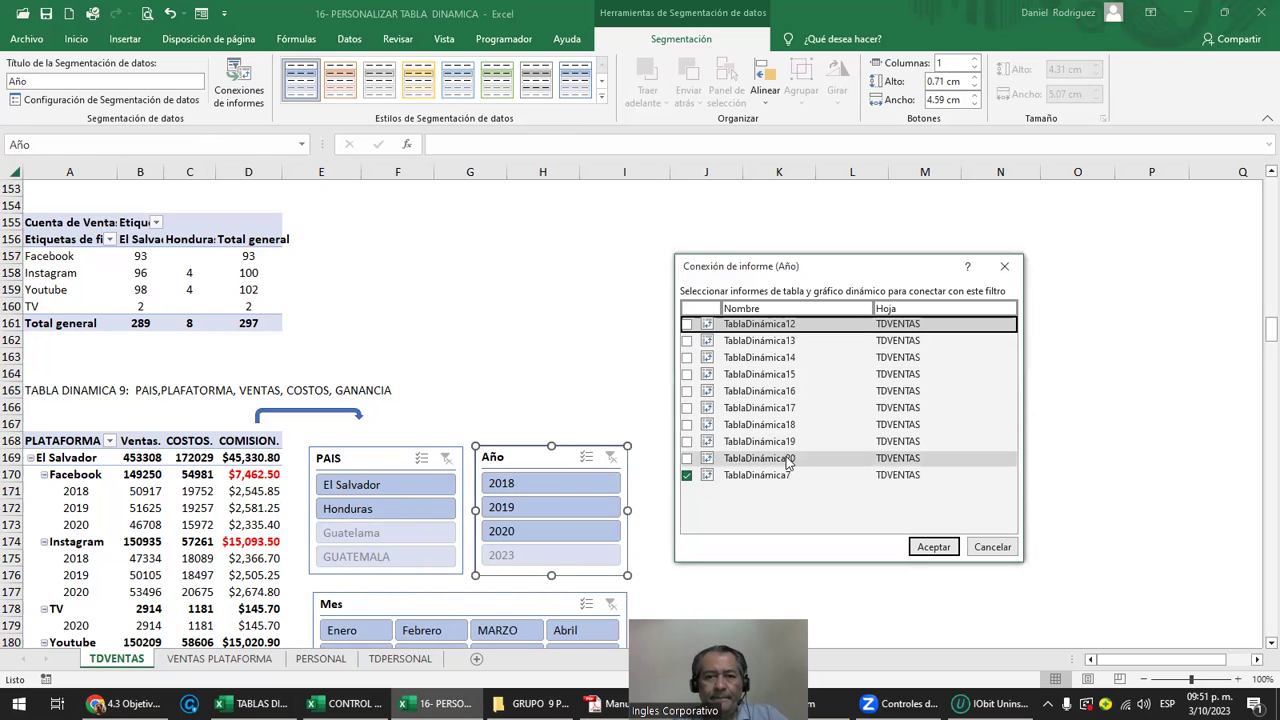
left_click(686, 324)
left_click(686, 341)
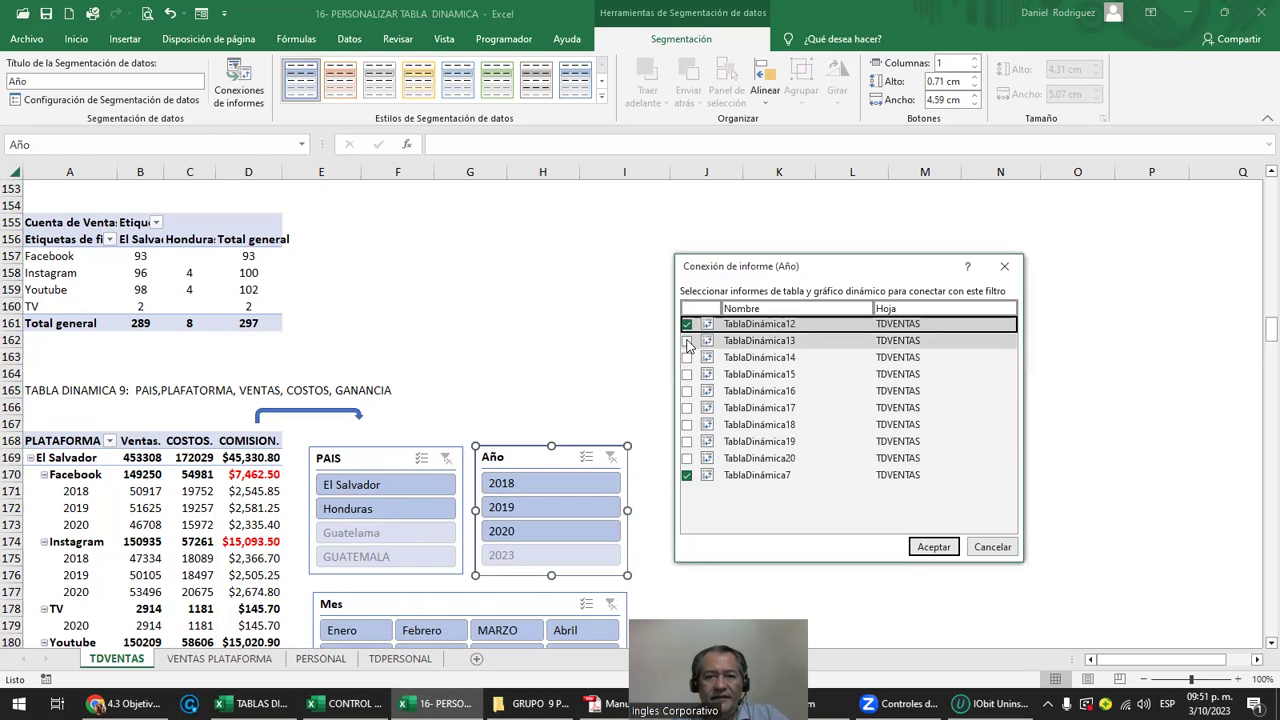
left_click(686, 358)
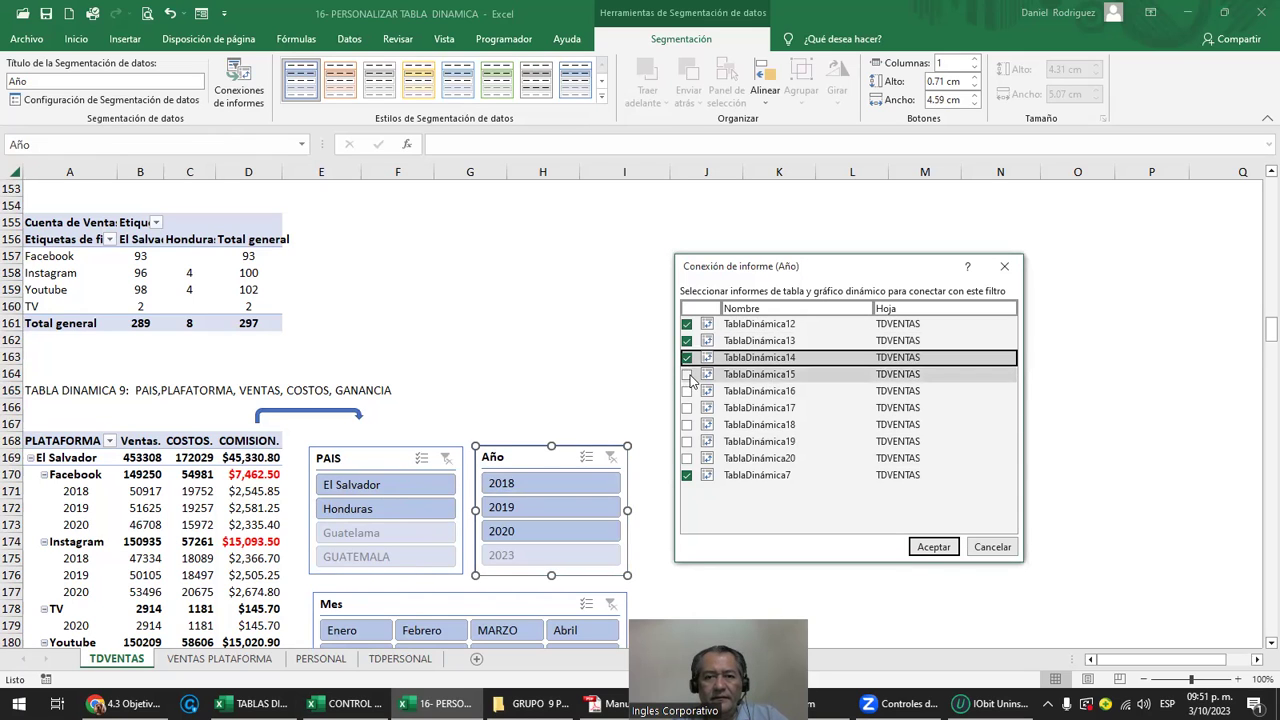
left_click(687, 375)
left_click(687, 391)
left_click(687, 408)
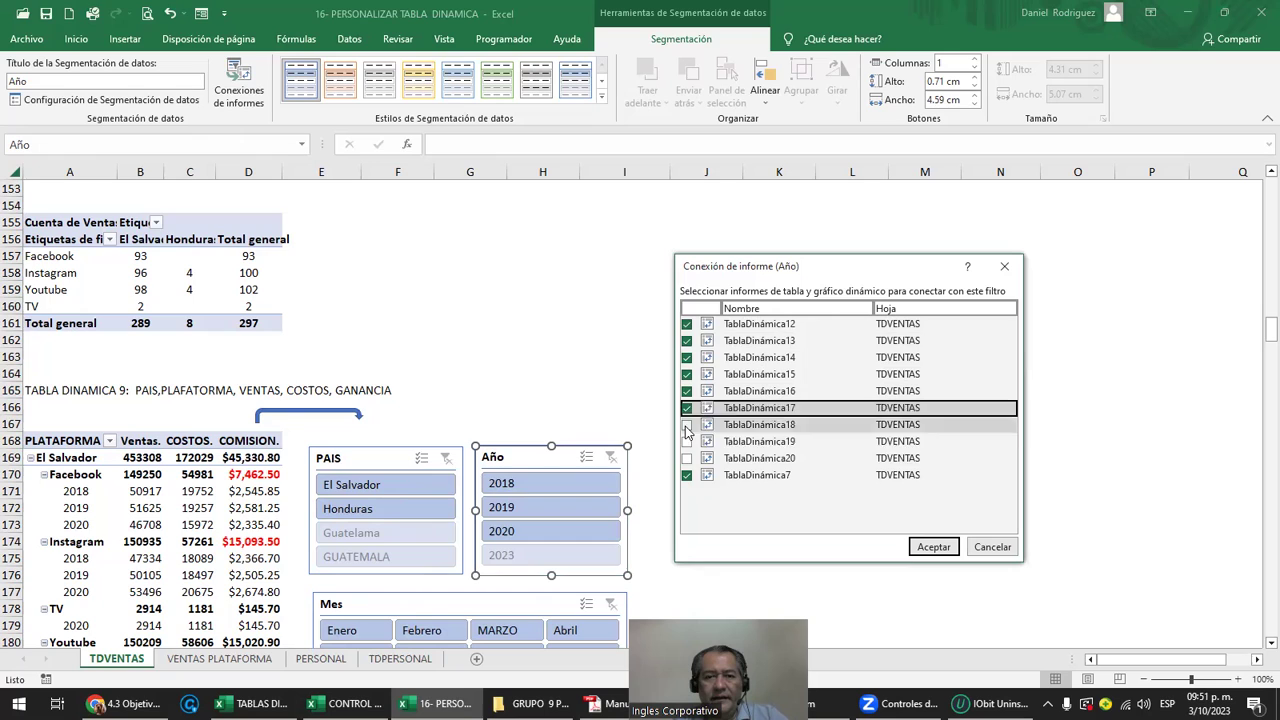
left_click(687, 424)
left_click(687, 441)
left_click(687, 458)
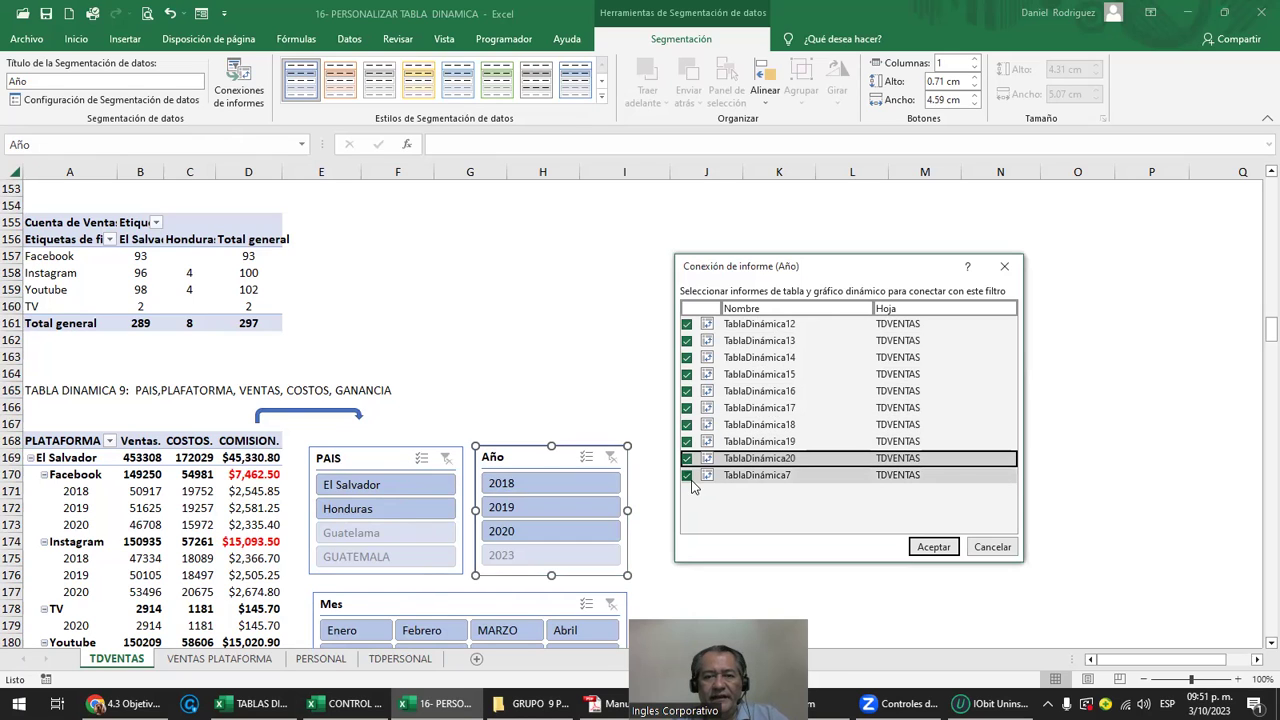
left_click(936, 549)
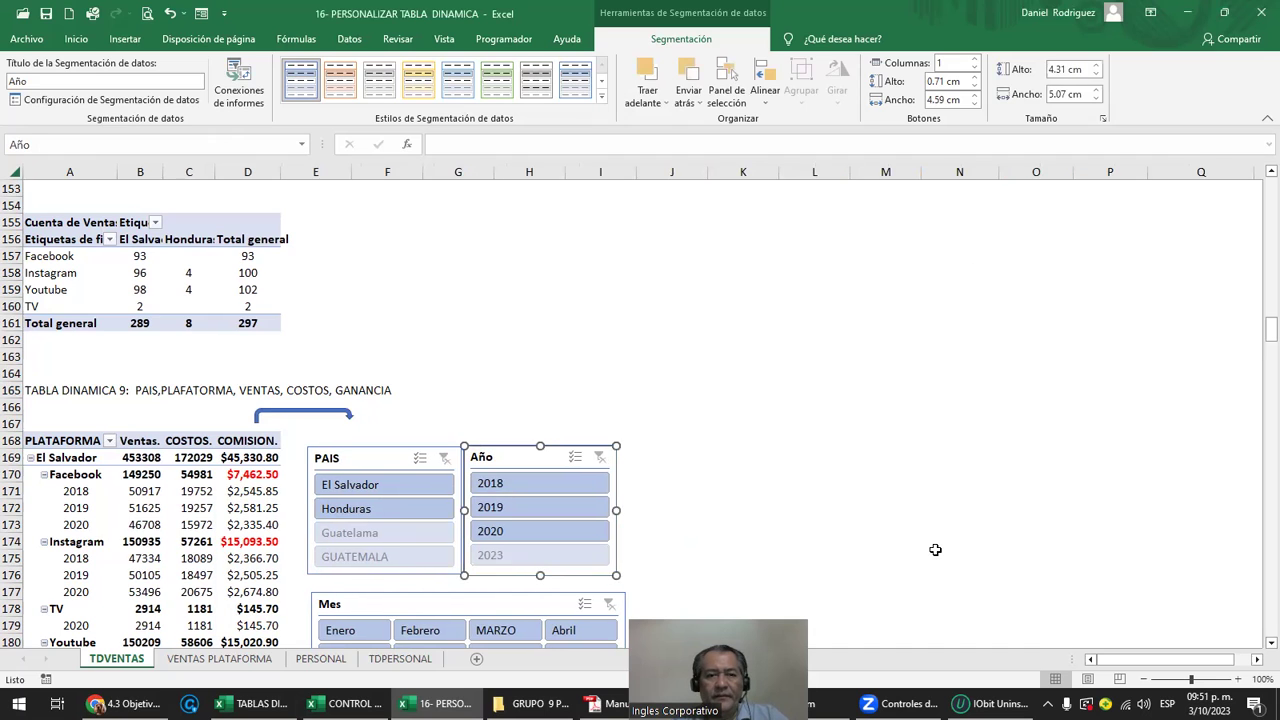
left_click(766, 389)
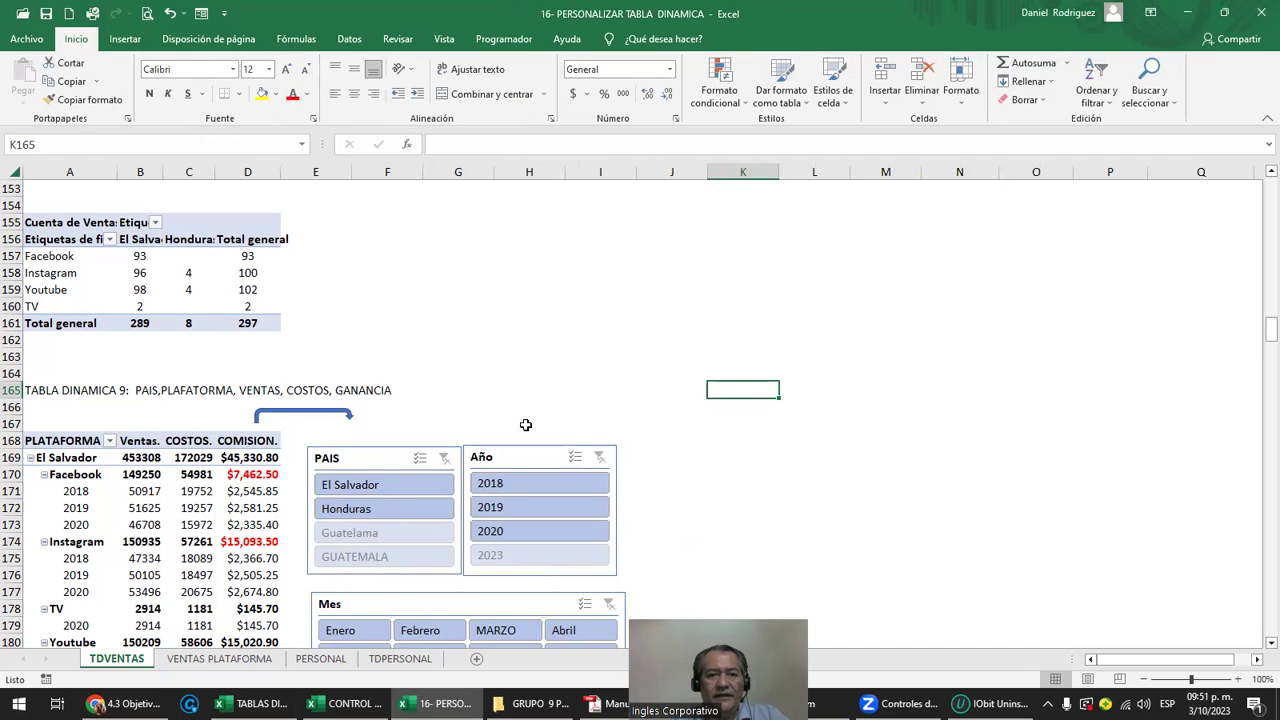
Review the PAIS and Año slicers' report connections, then select the row-155 Cuenta de Ventas pivot table.
left_click(368, 457)
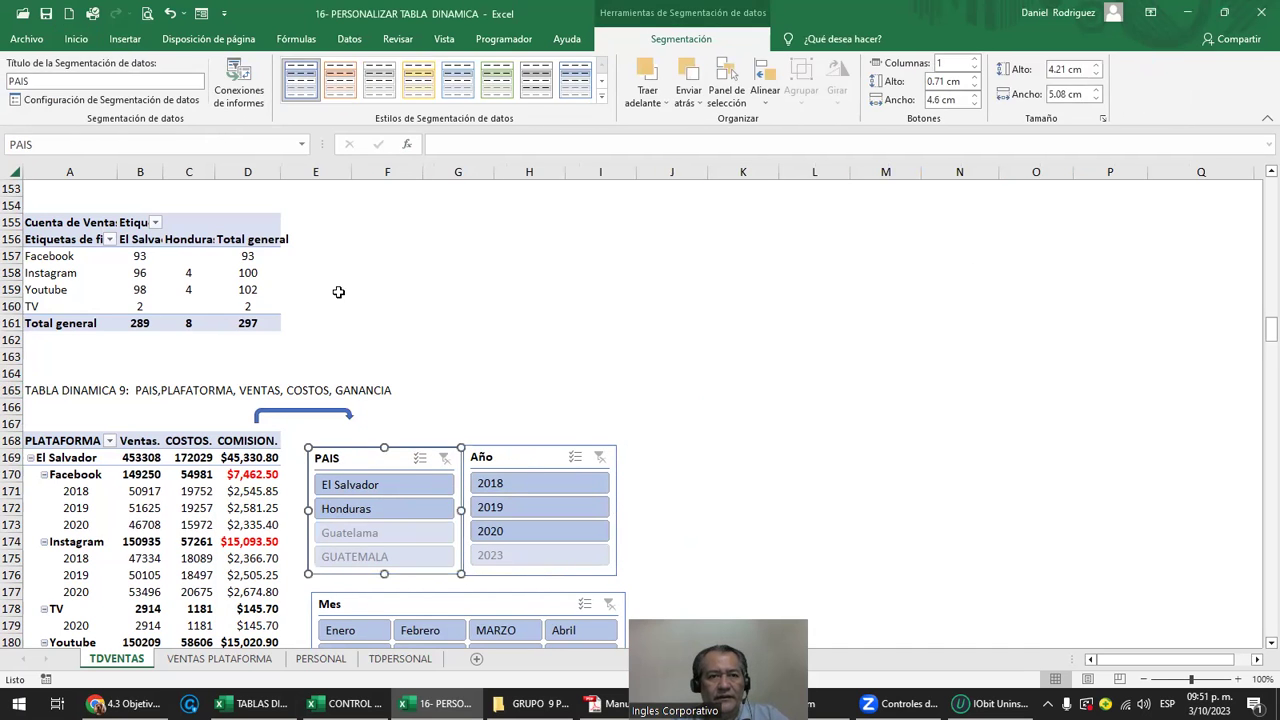
left_click(240, 95)
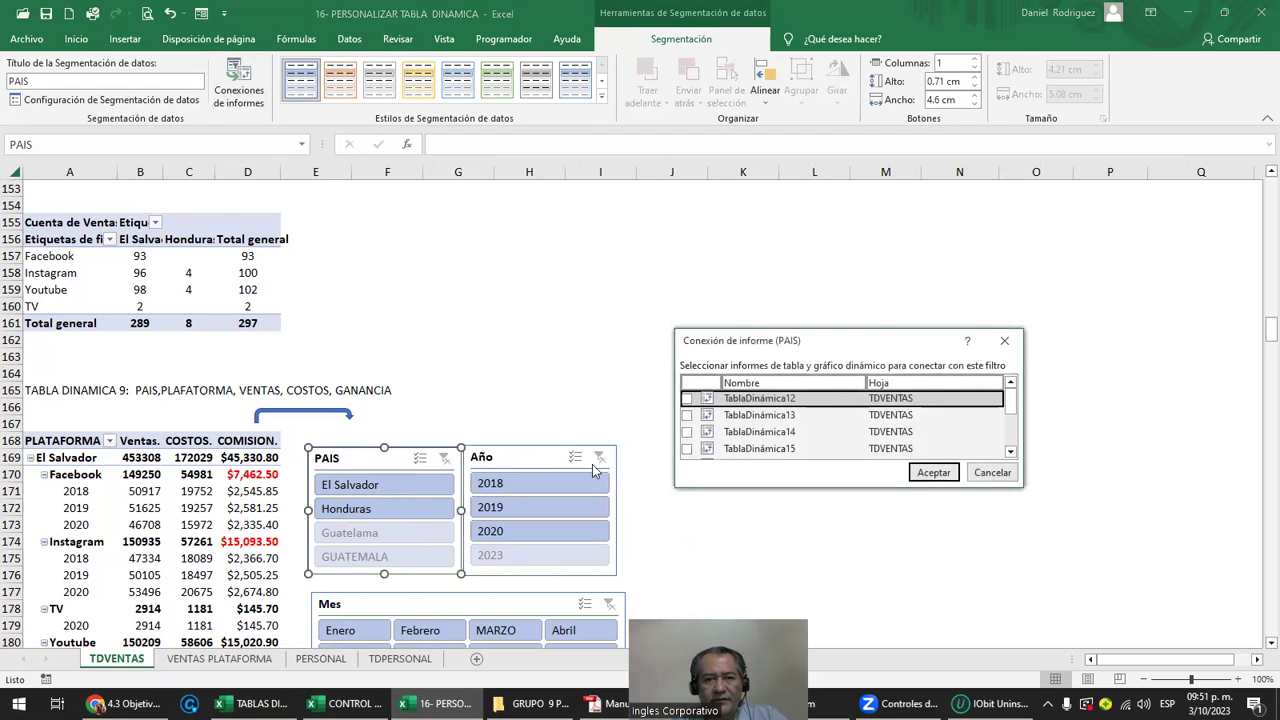
key("Escape")
left_click(531, 468)
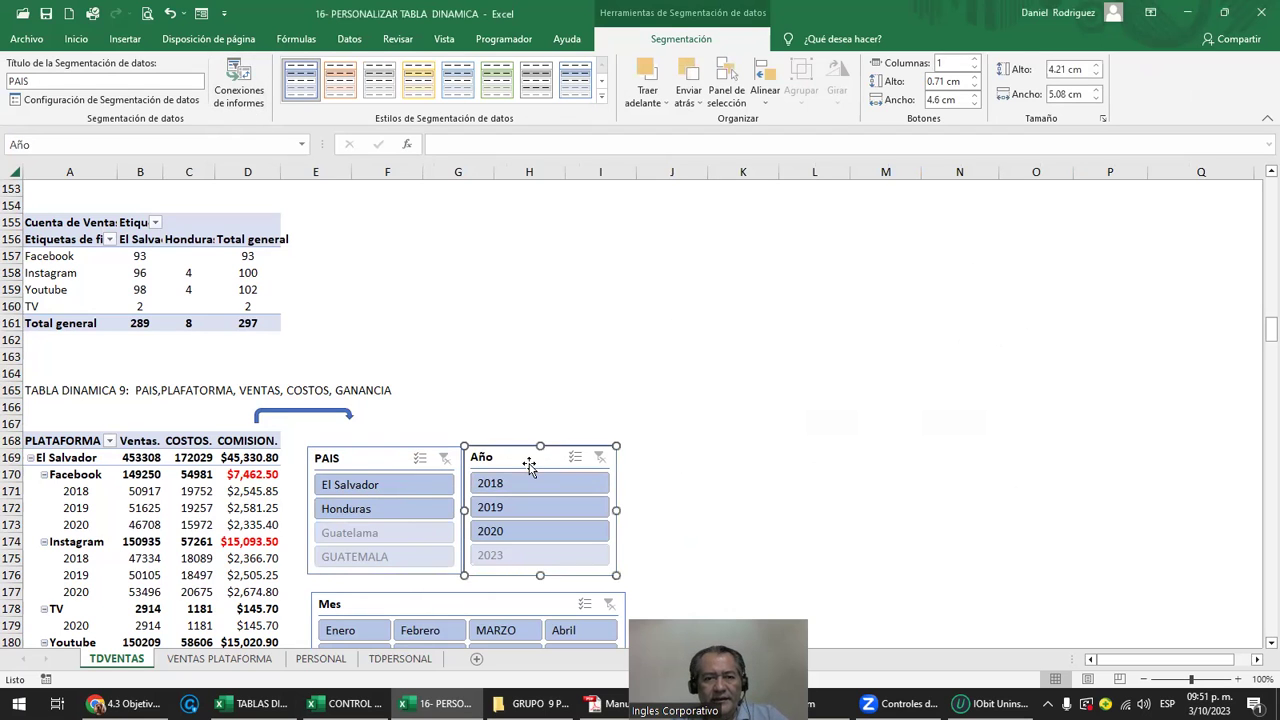
left_click(240, 85)
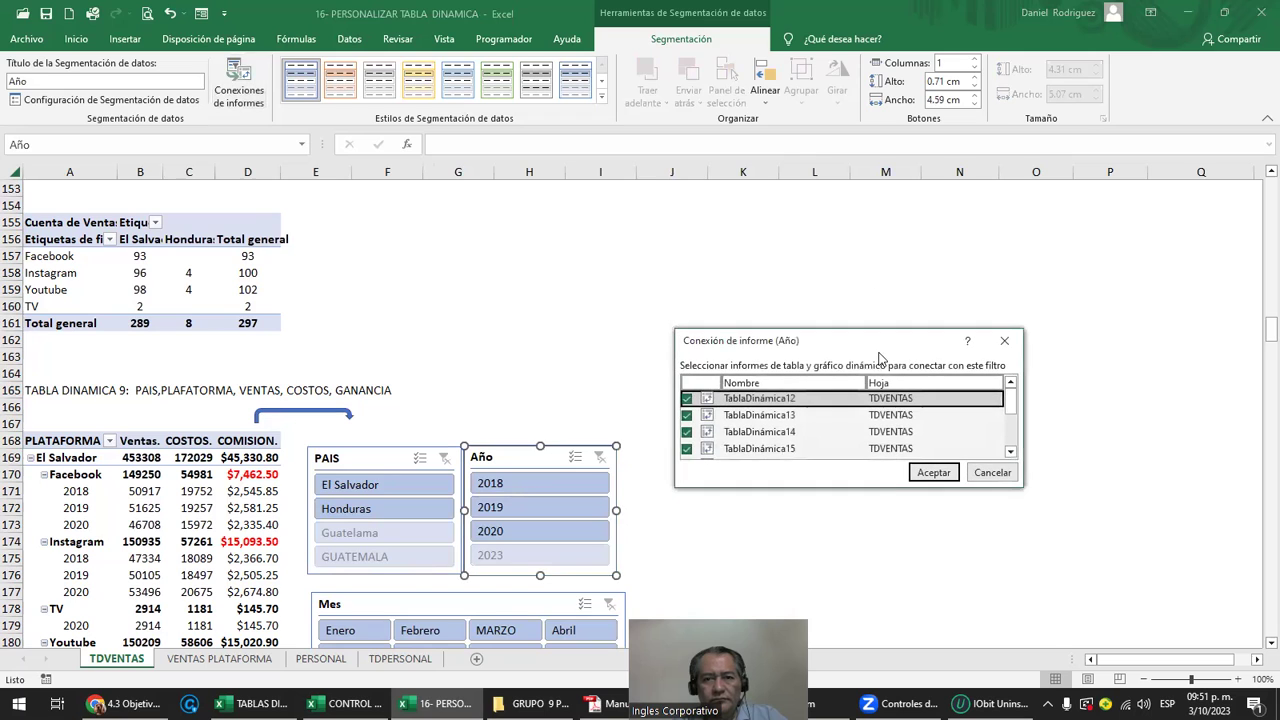
left_click_drag(869, 323, 869, 200)
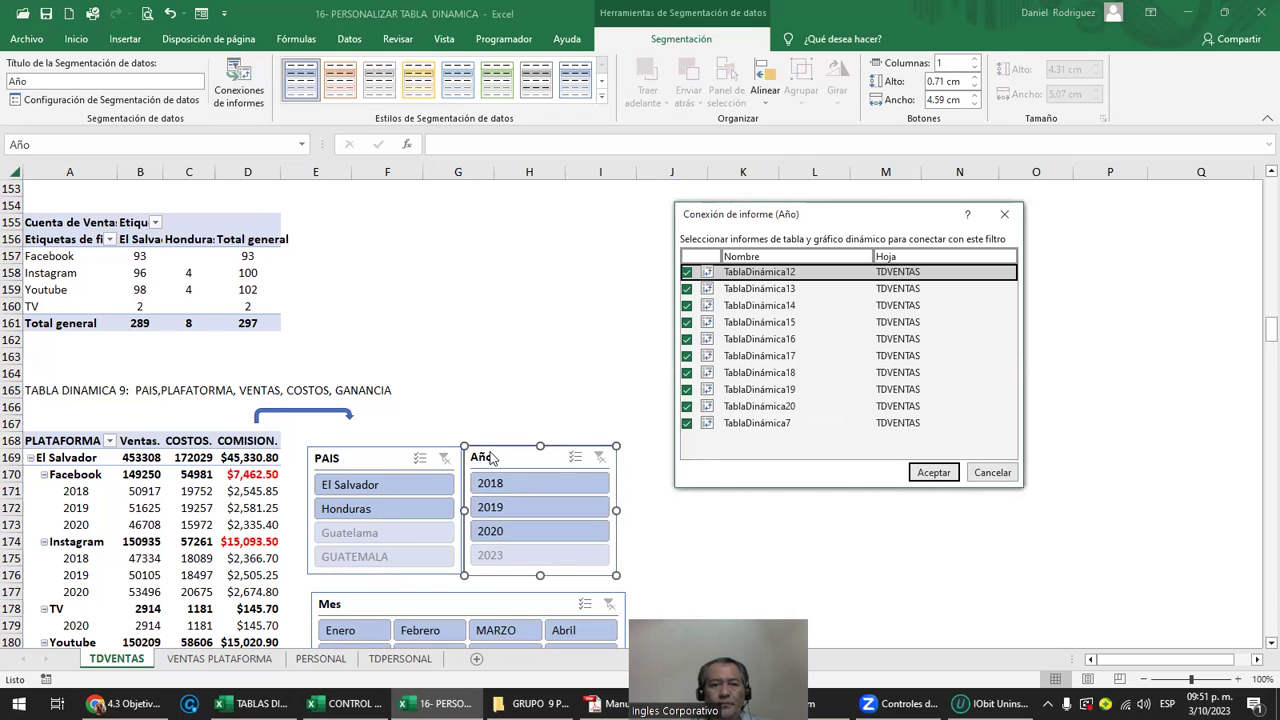
left_click(990, 475)
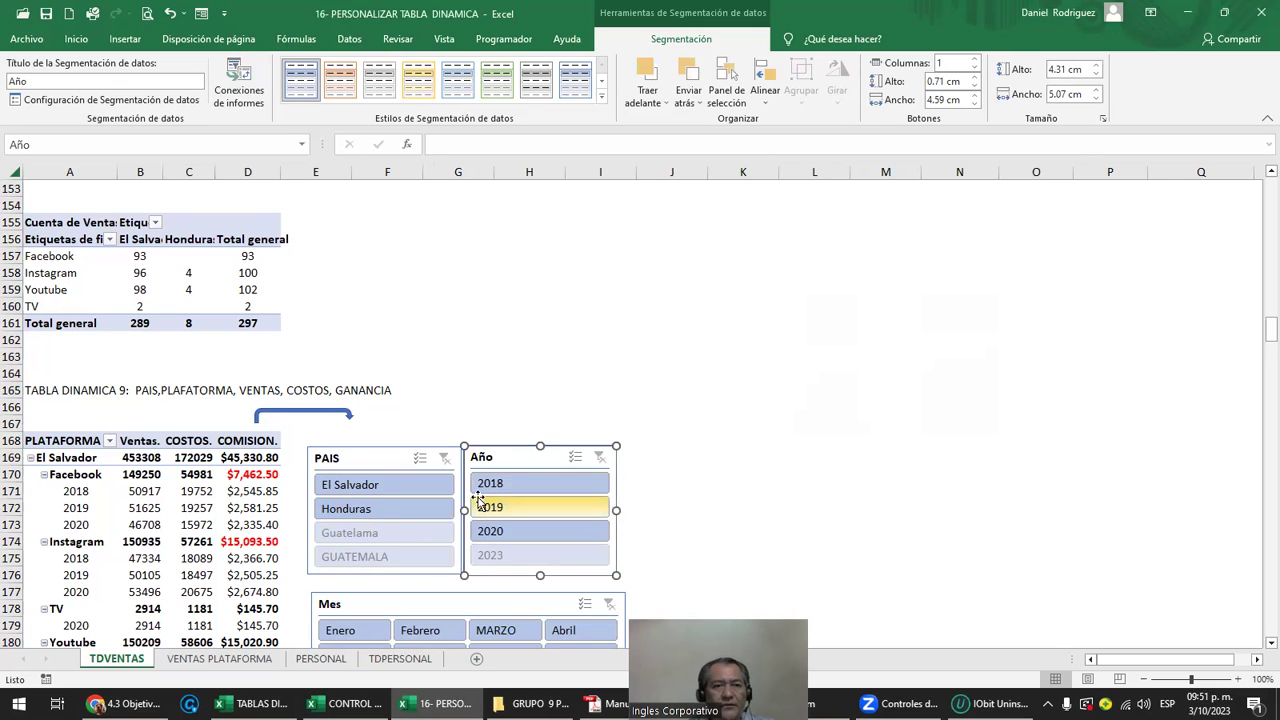
left_click(70, 236)
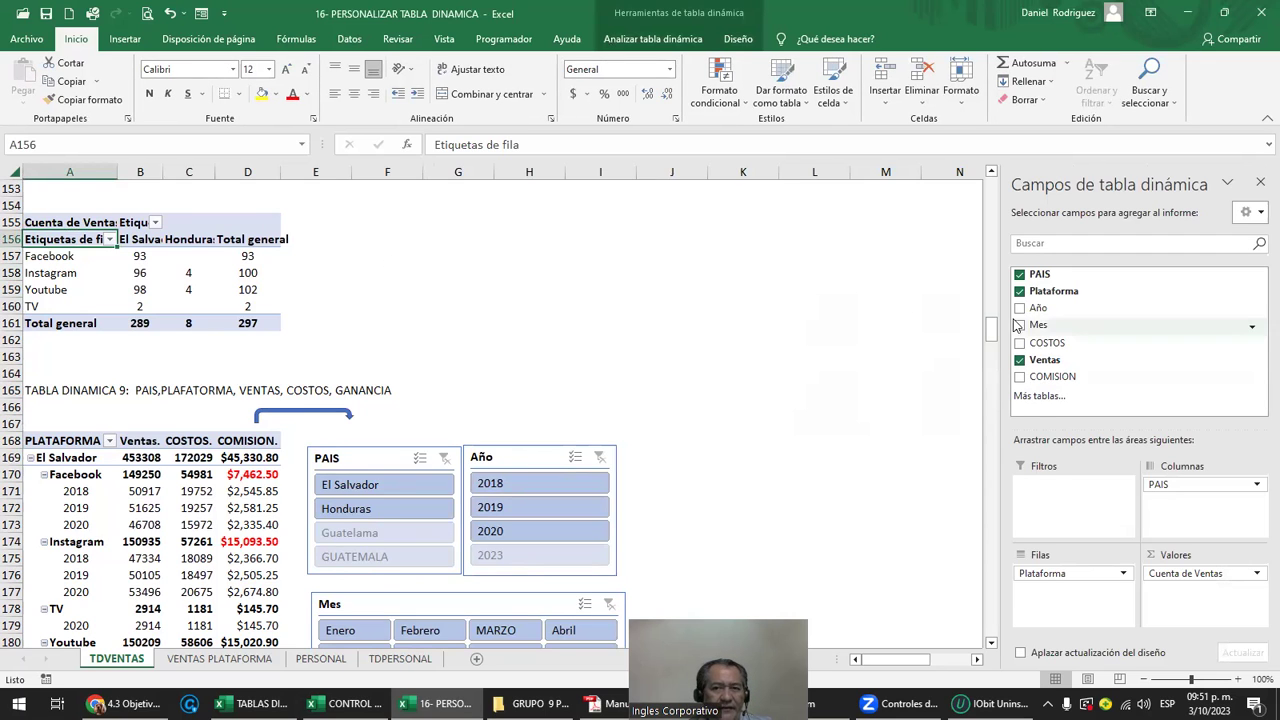
Add Año to the Columnas area beside PAIS in the Cuenta de Ventas pivot table.
left_click_drag(1038, 308, 1078, 585)
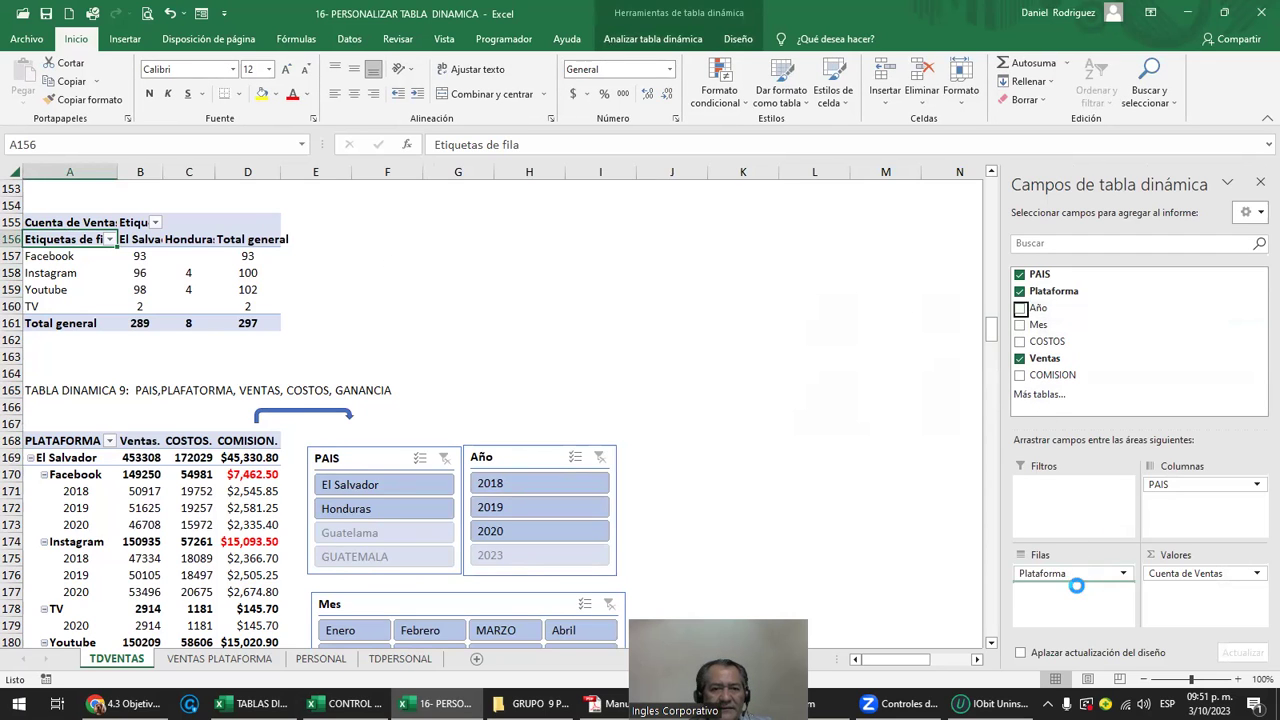
left_click(640, 397)
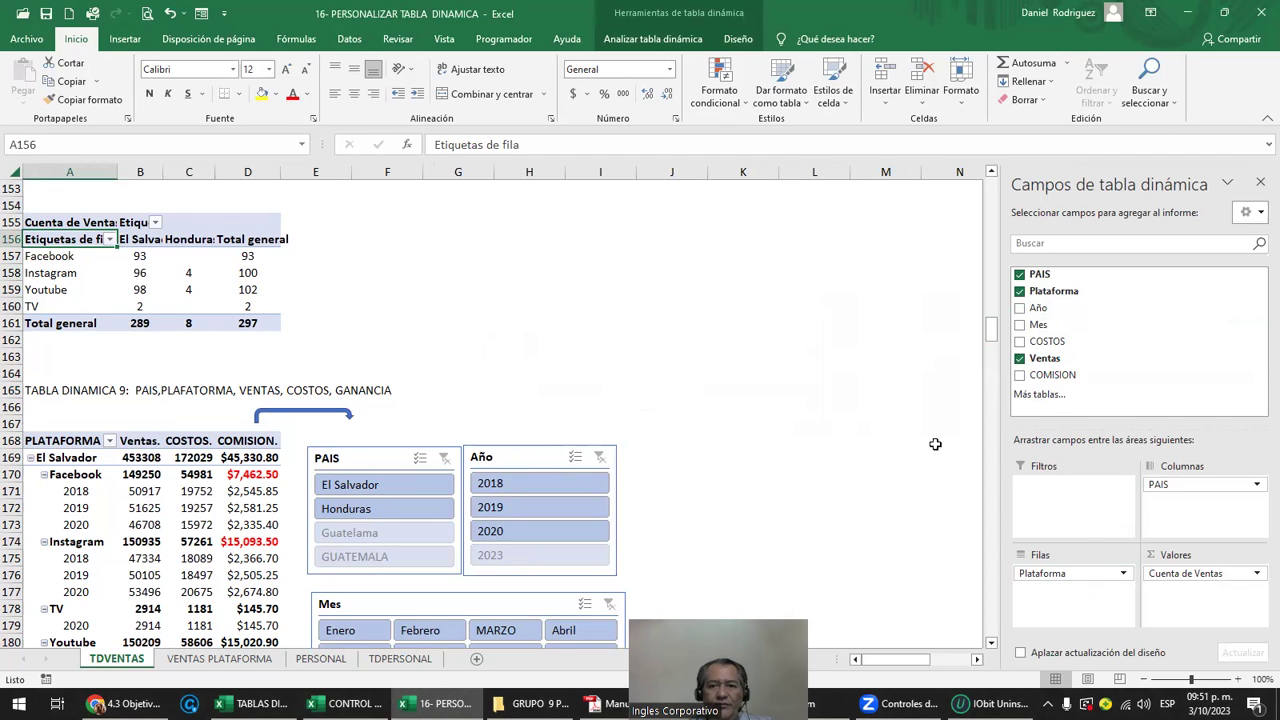
left_click_drag(1039, 316, 1181, 483)
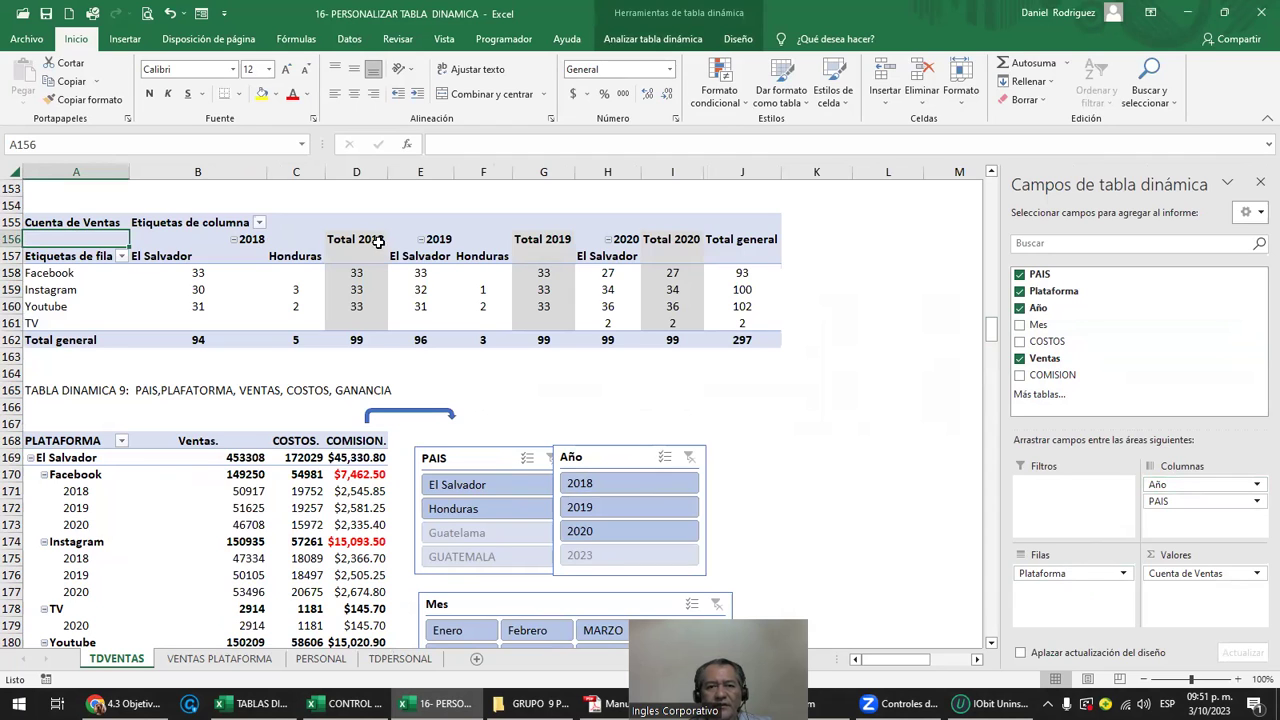
Test the Año slicer with 2018, 2019, 2020 and 2023, leaving both tables filtered to 2019.
left_click(610, 483)
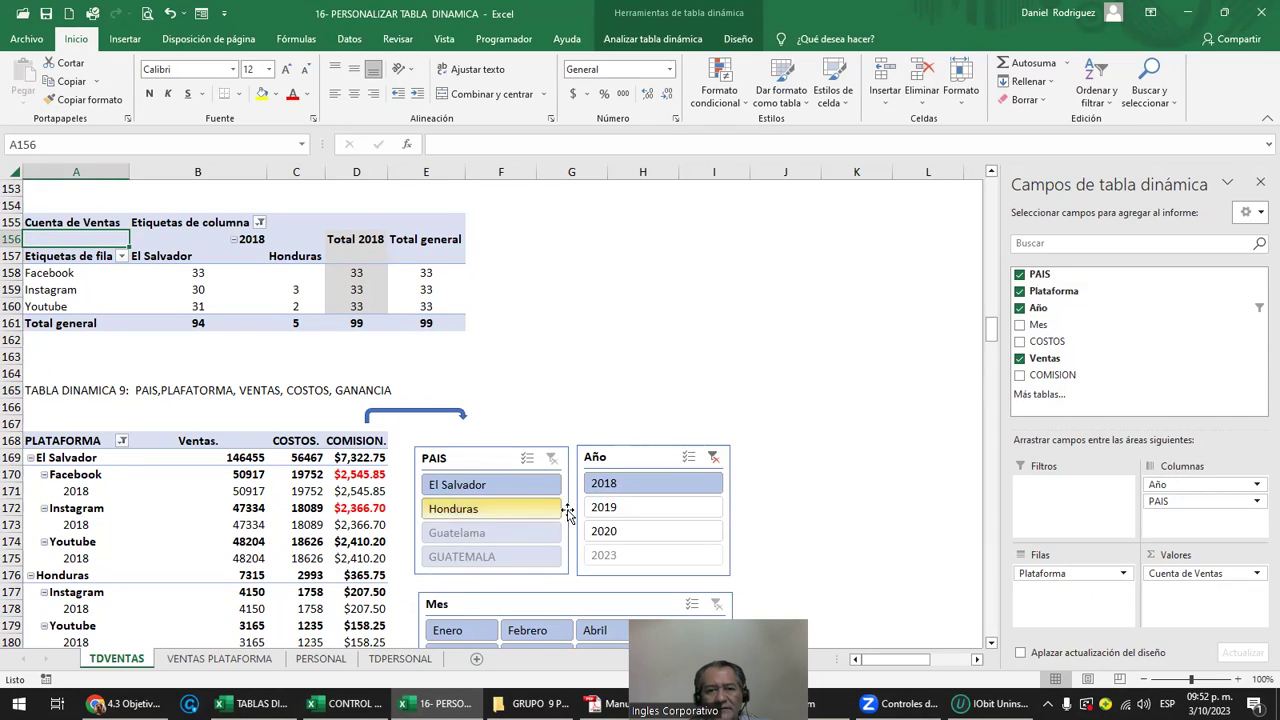
left_click(618, 510)
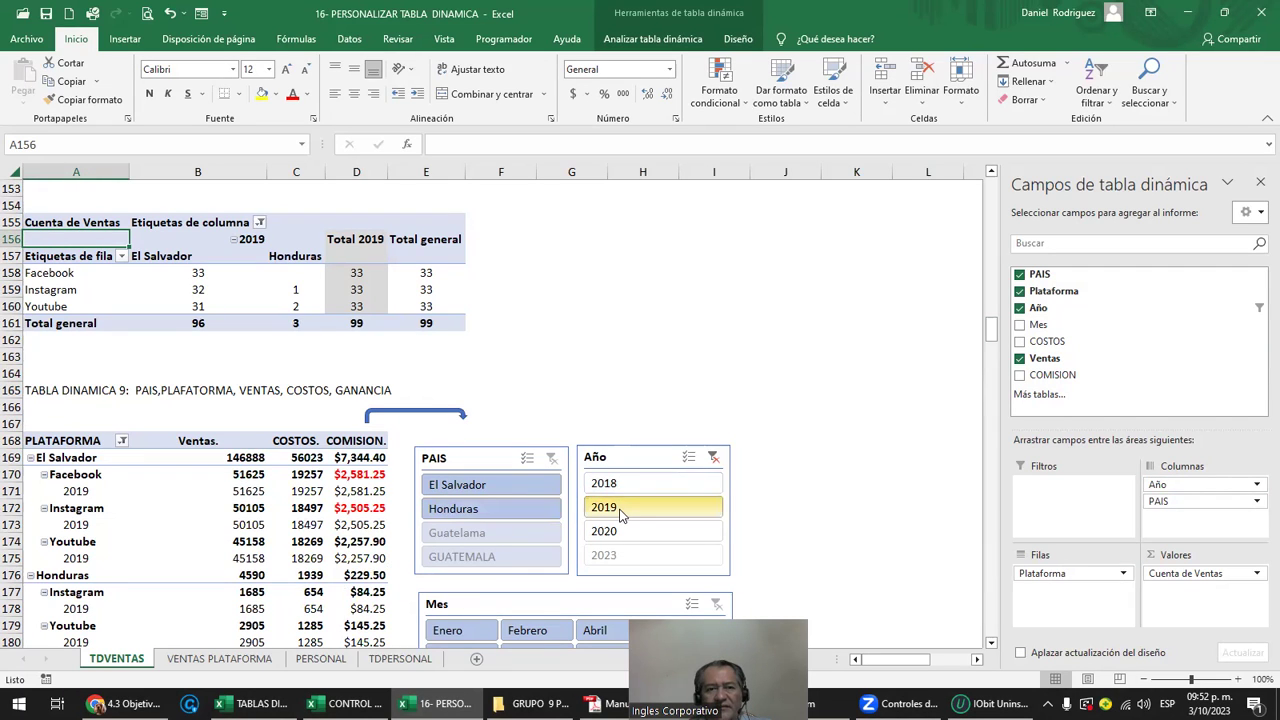
left_click(636, 533)
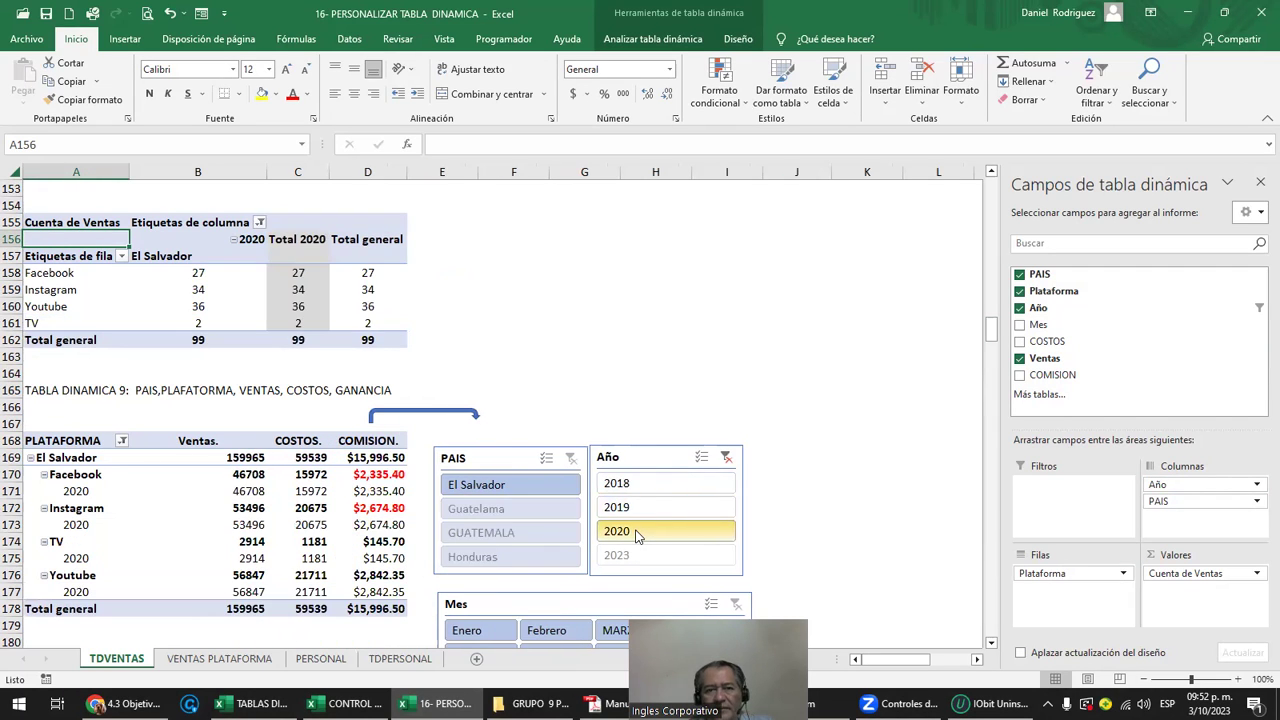
left_click(638, 556)
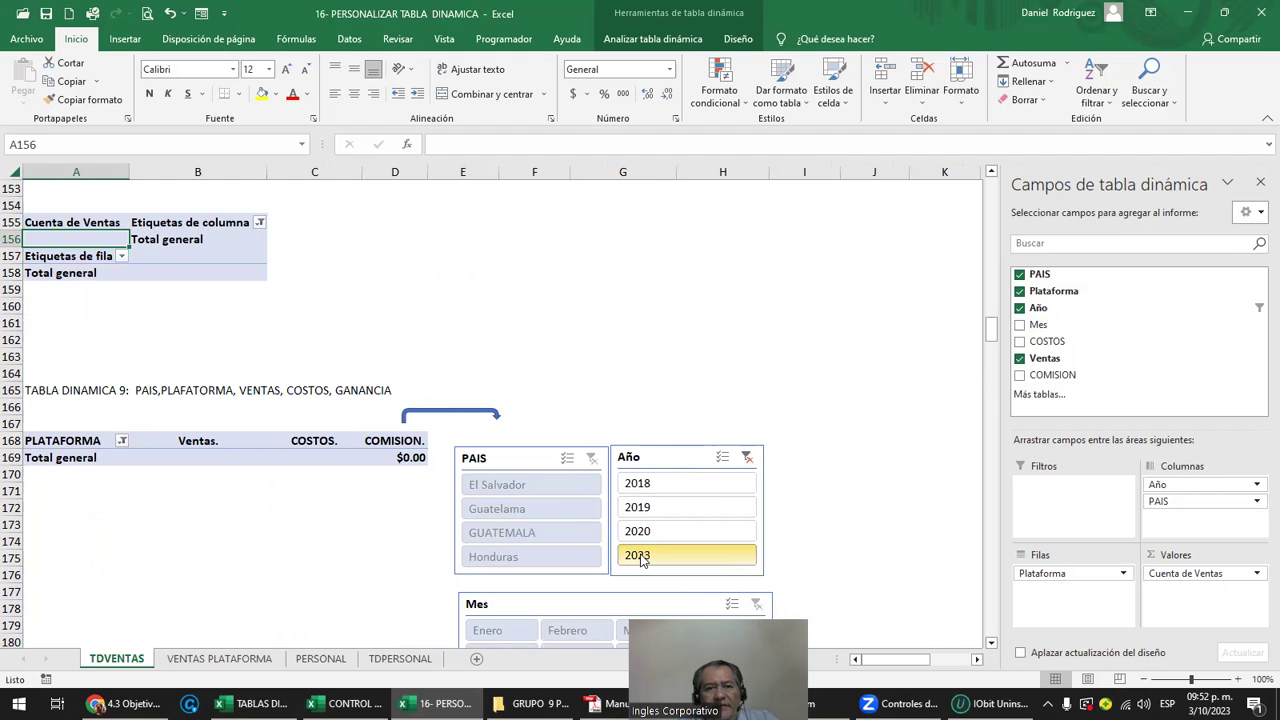
left_click(645, 482)
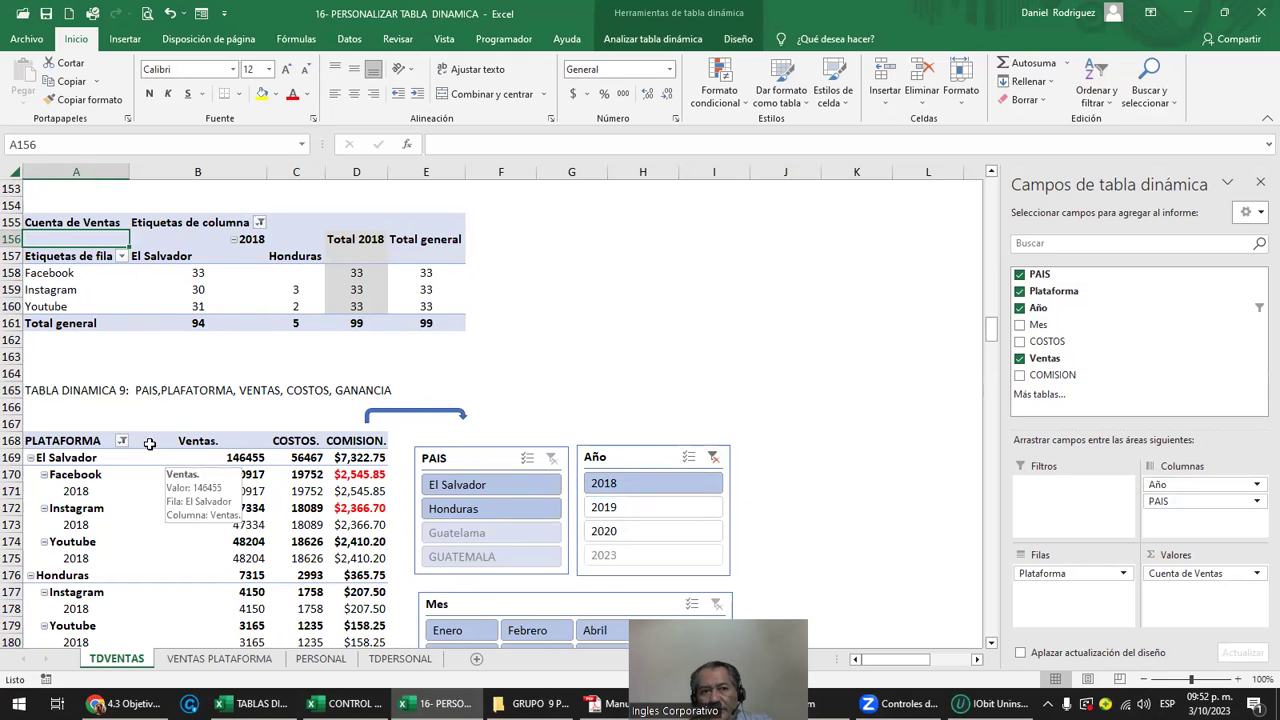
left_click(612, 508)
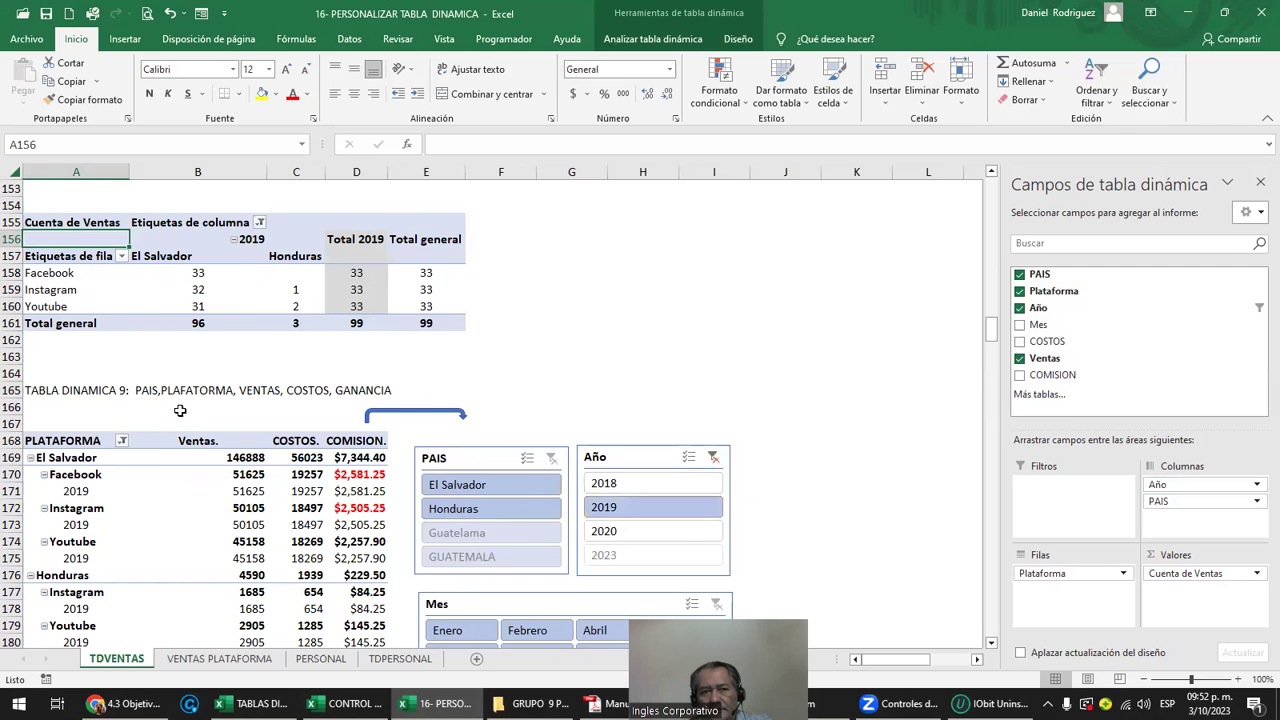
left_click(625, 460)
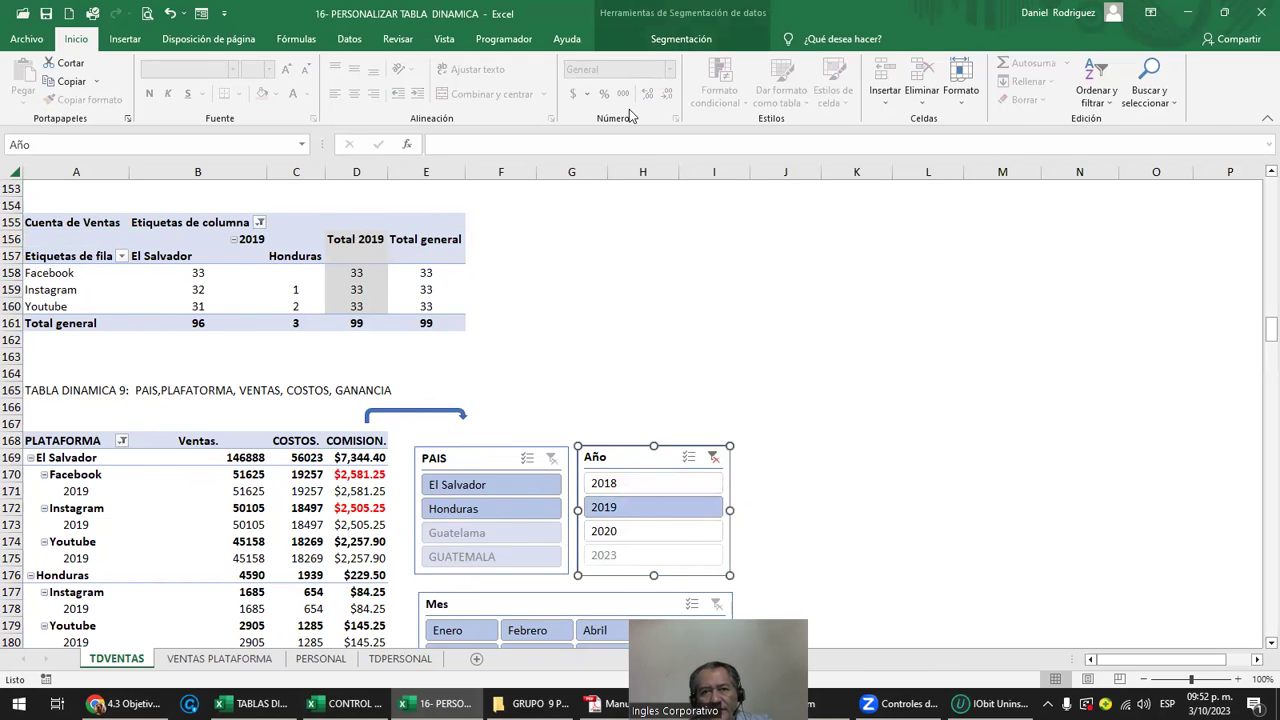
left_click(670, 48)
left_click(237, 80)
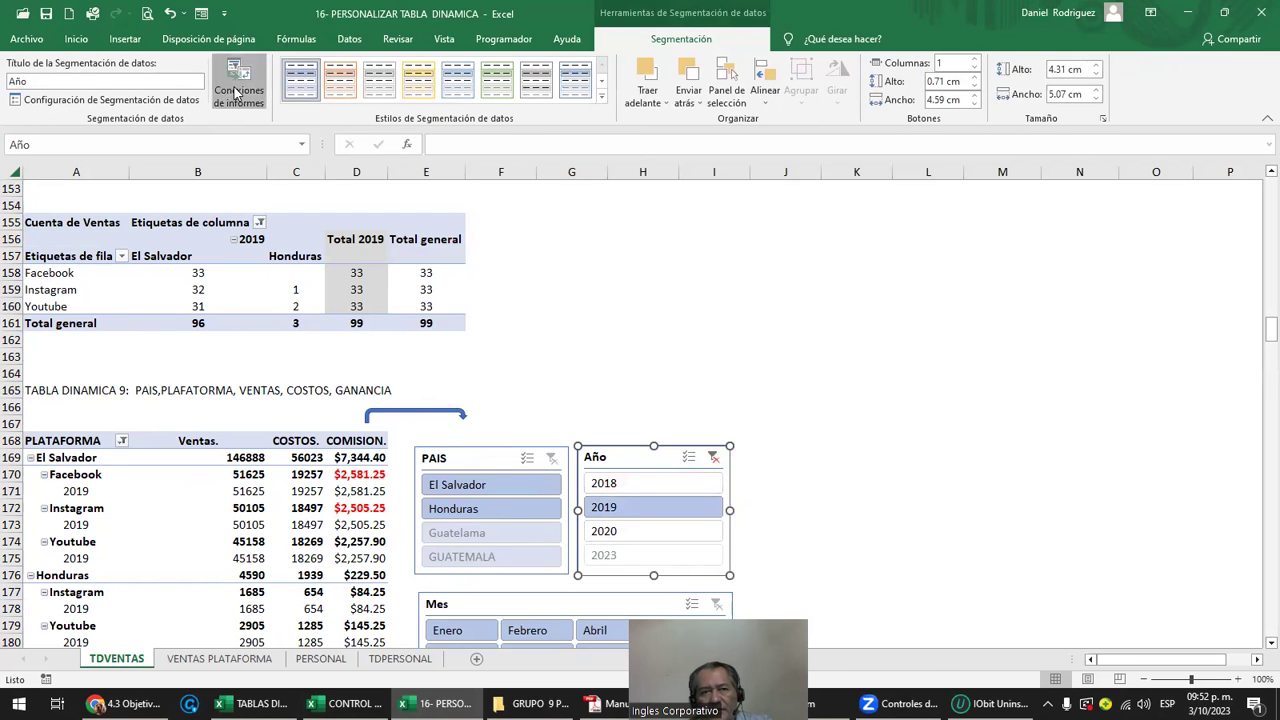
left_click_drag(898, 272, 904, 186)
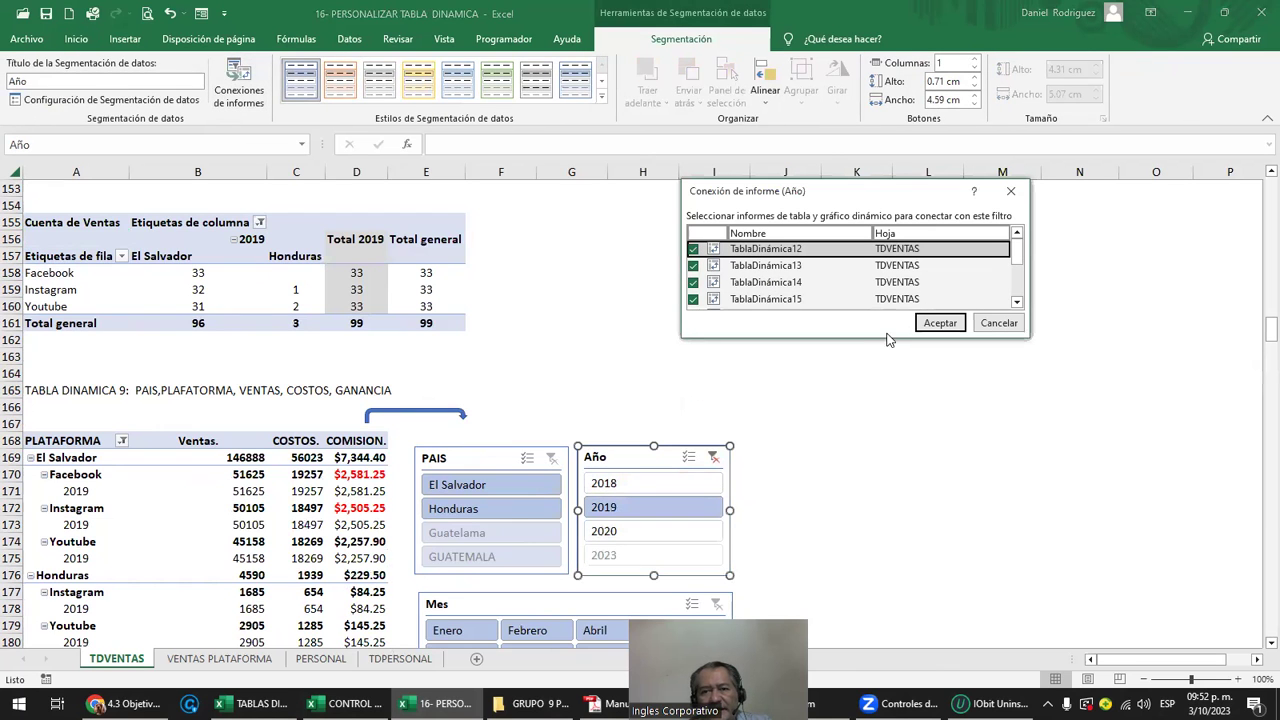
left_click_drag(881, 340, 881, 486)
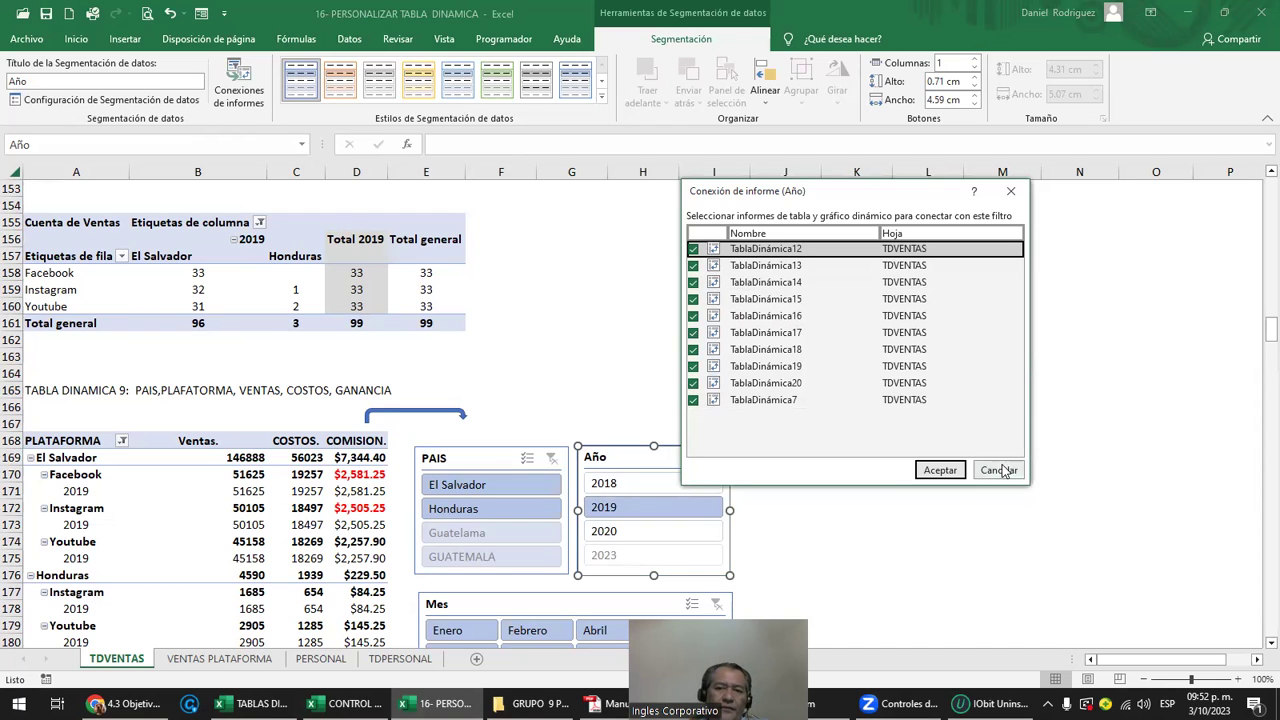
left_click(998, 469)
Select the PAIS slicer and open its report connections, enlarged to list every pivot table.
left_click(460, 462)
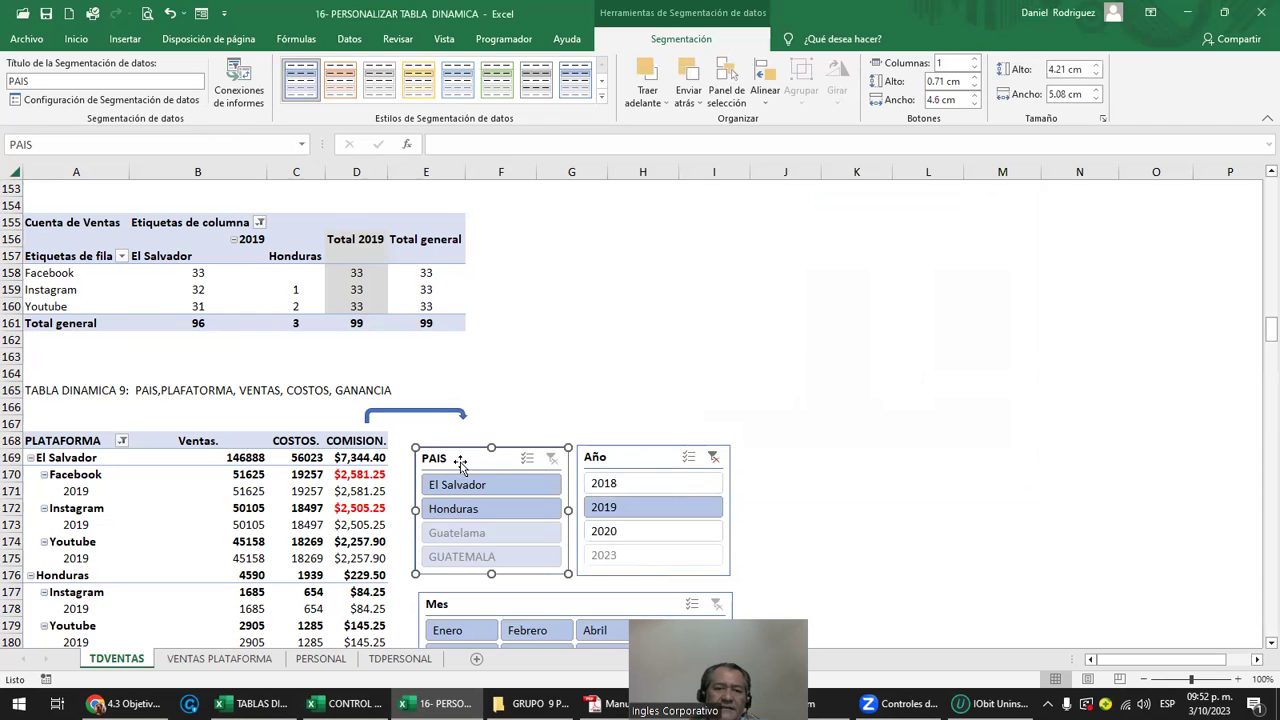
left_click(540, 605, "ctrl")
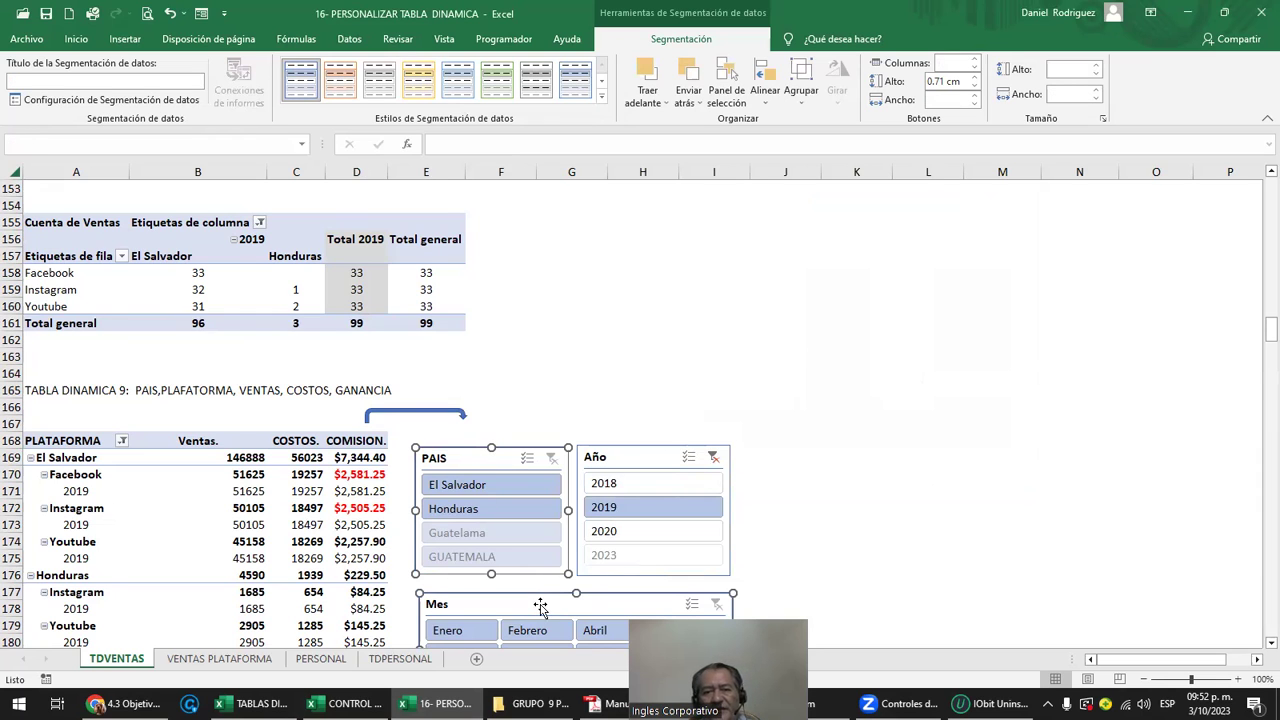
left_click(571, 373)
left_click(480, 463)
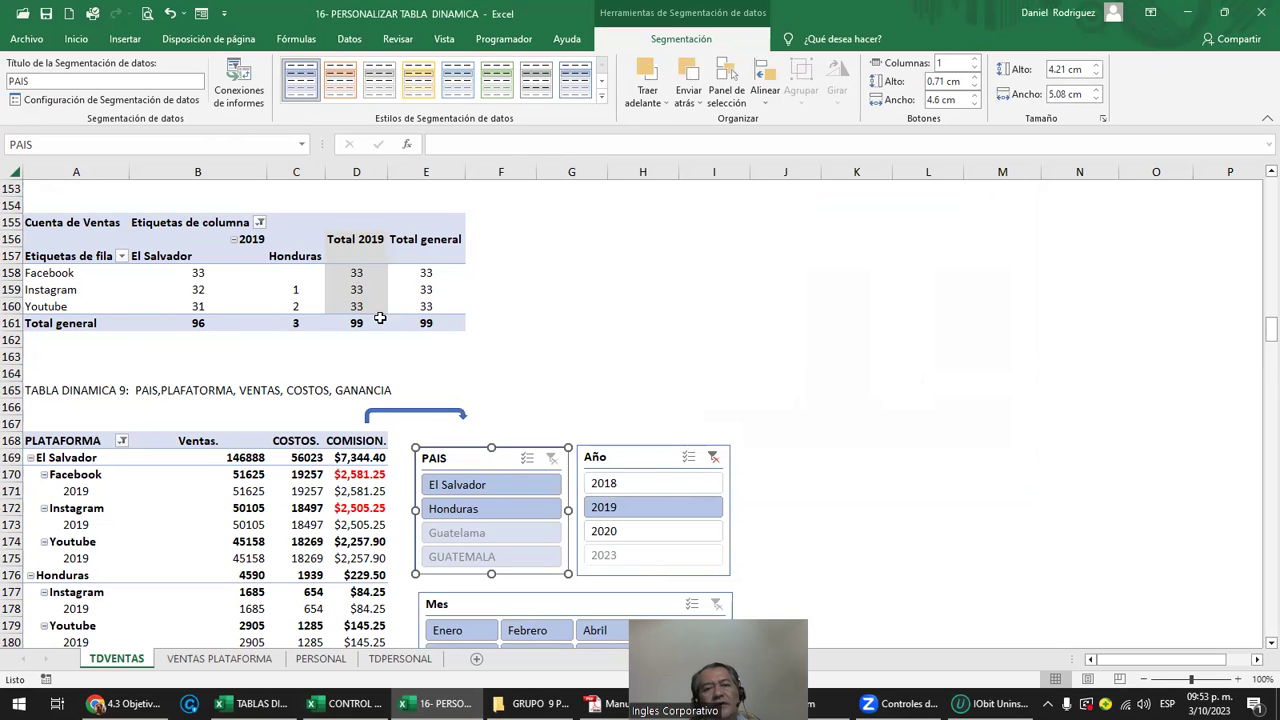
left_click(239, 85)
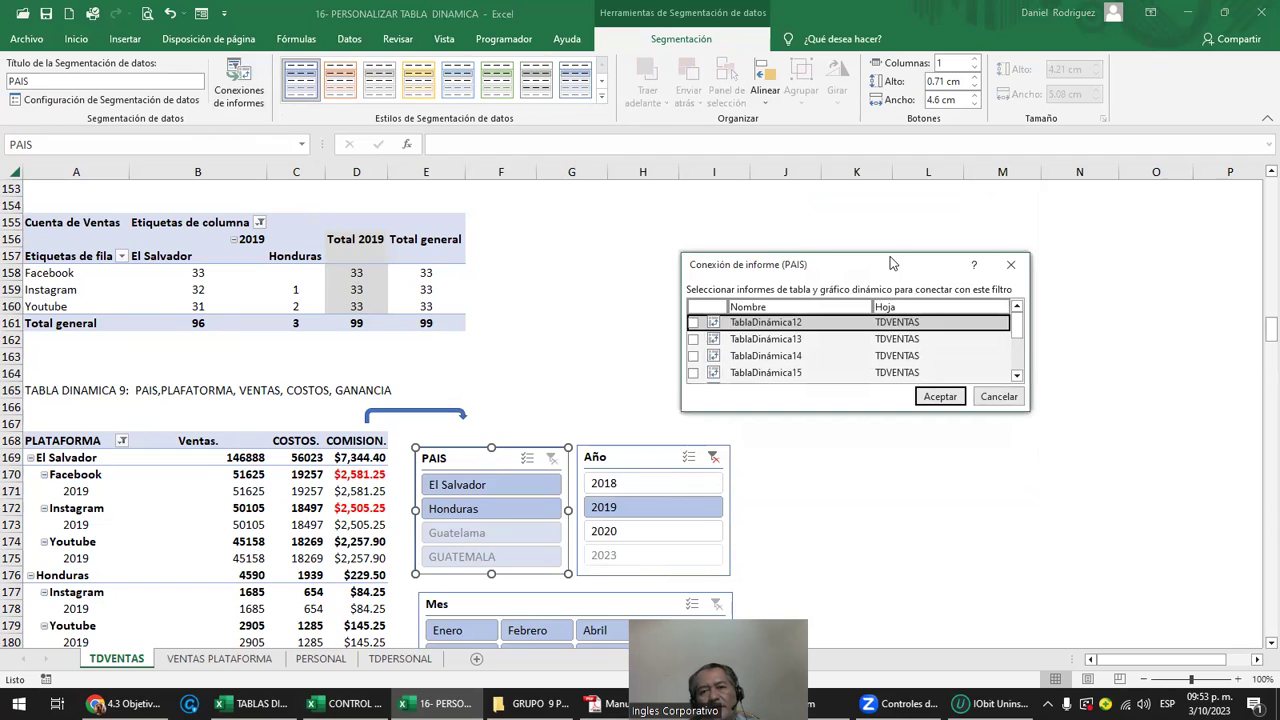
left_click_drag(893, 263, 917, 208)
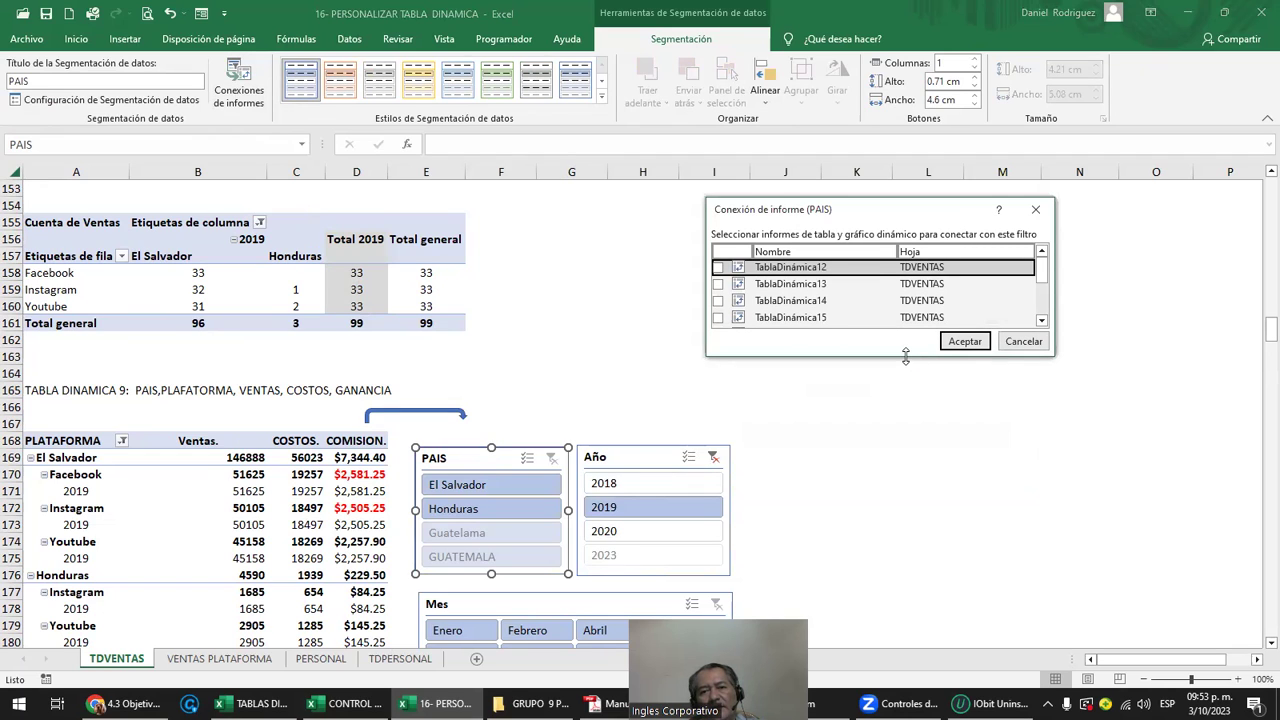
left_click_drag(905, 357, 905, 537)
Tick TablaDinámica18, 19 and 20 for the PAIS slicer and apply the connections.
left_click(725, 402)
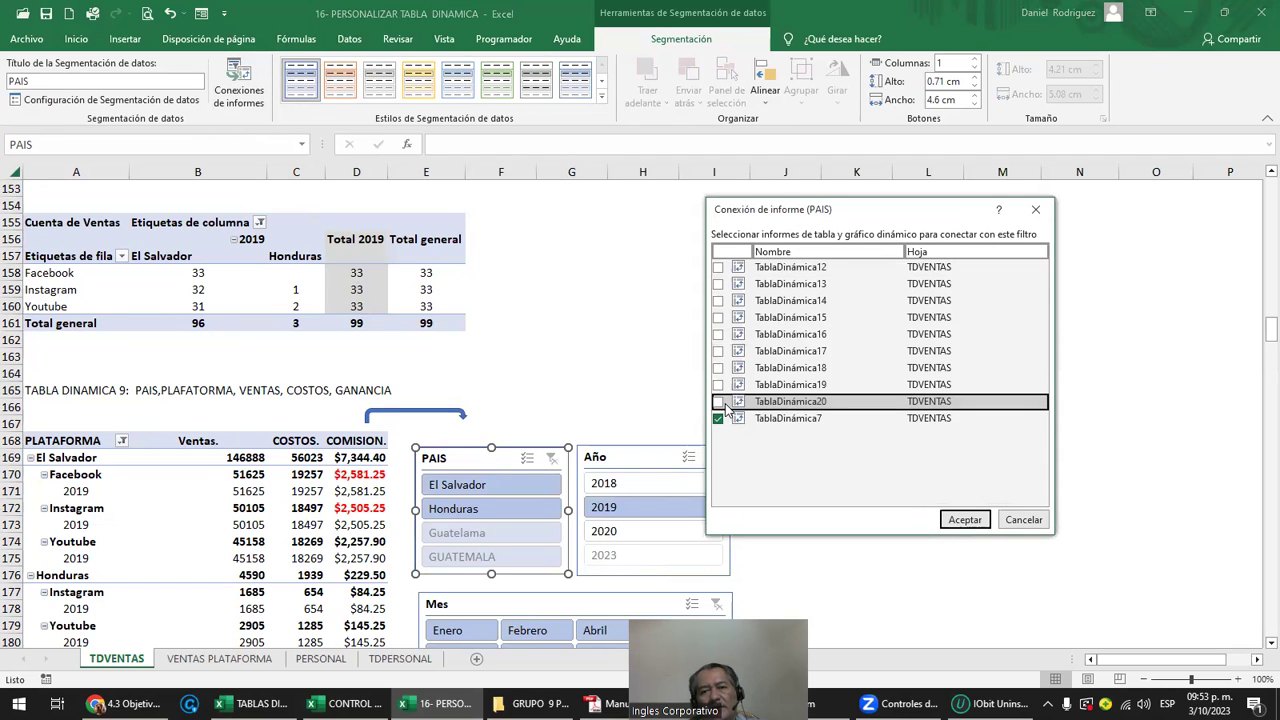
left_click(718, 402)
left_click(717, 385)
left_click(716, 368)
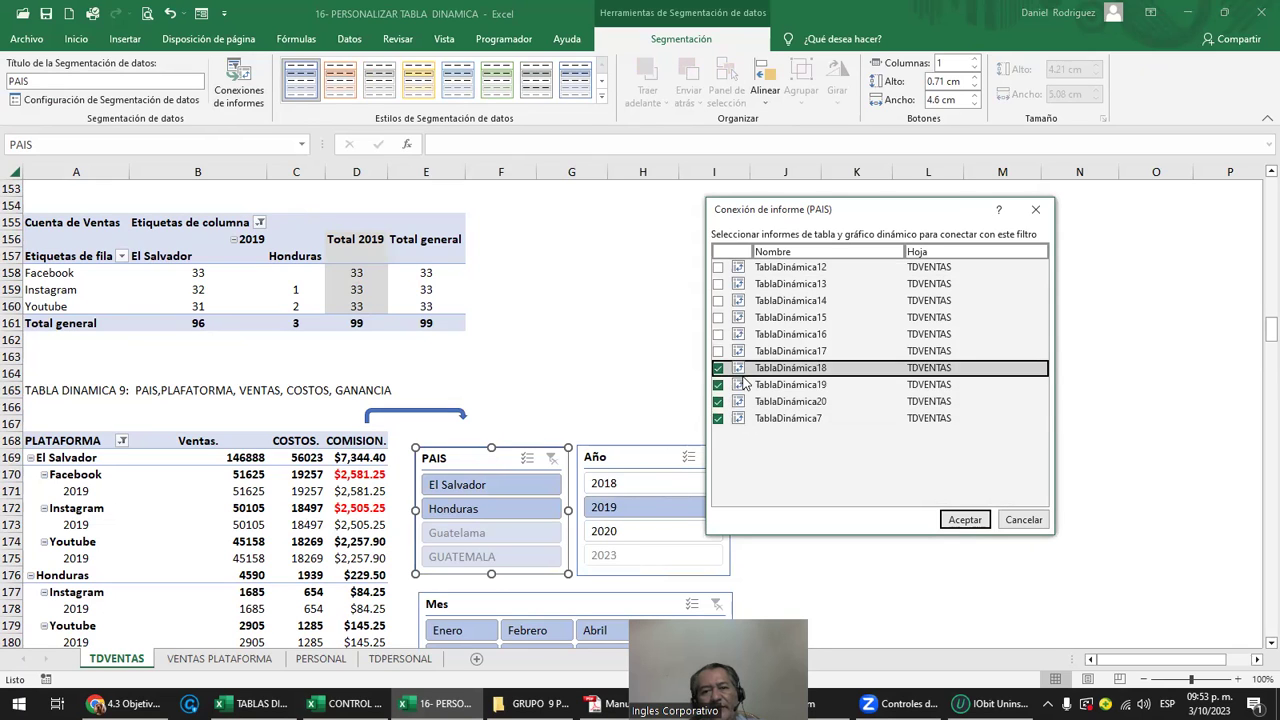
left_click(957, 517)
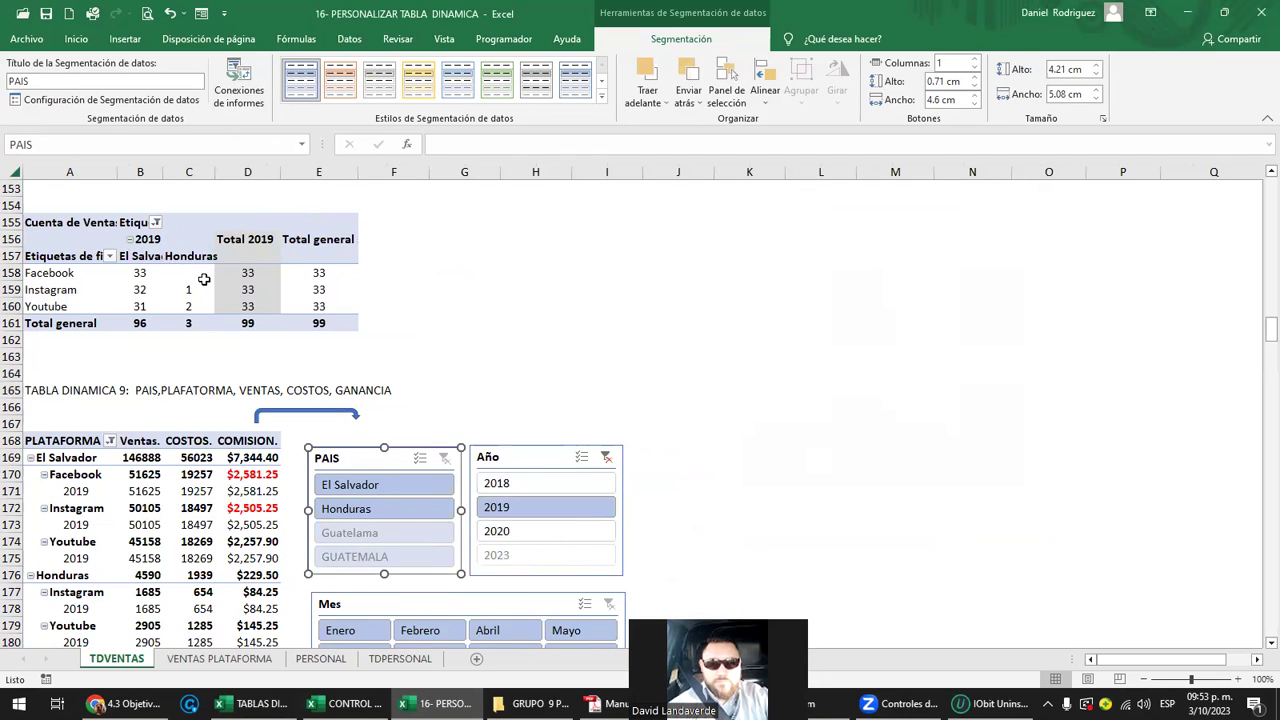
Try the PAIS slicer on El Salvador and Honduras, then limit the years to 2018.
left_click(397, 488)
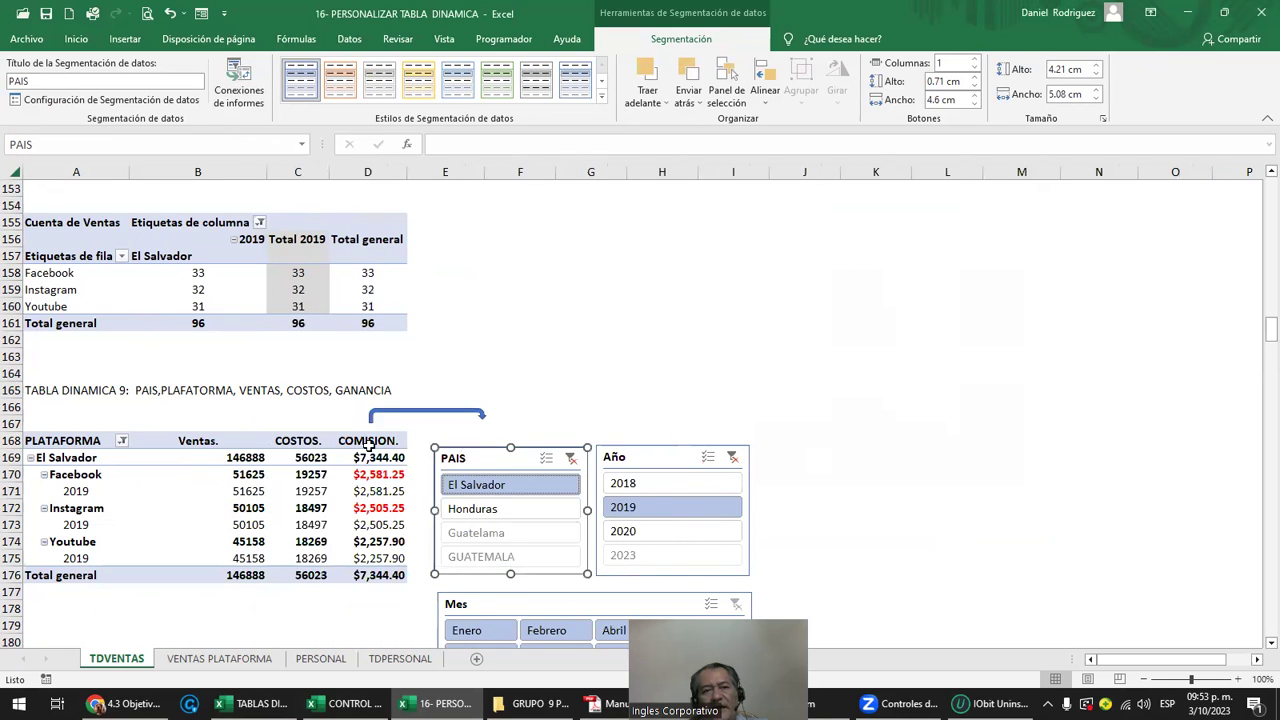
left_click(540, 514)
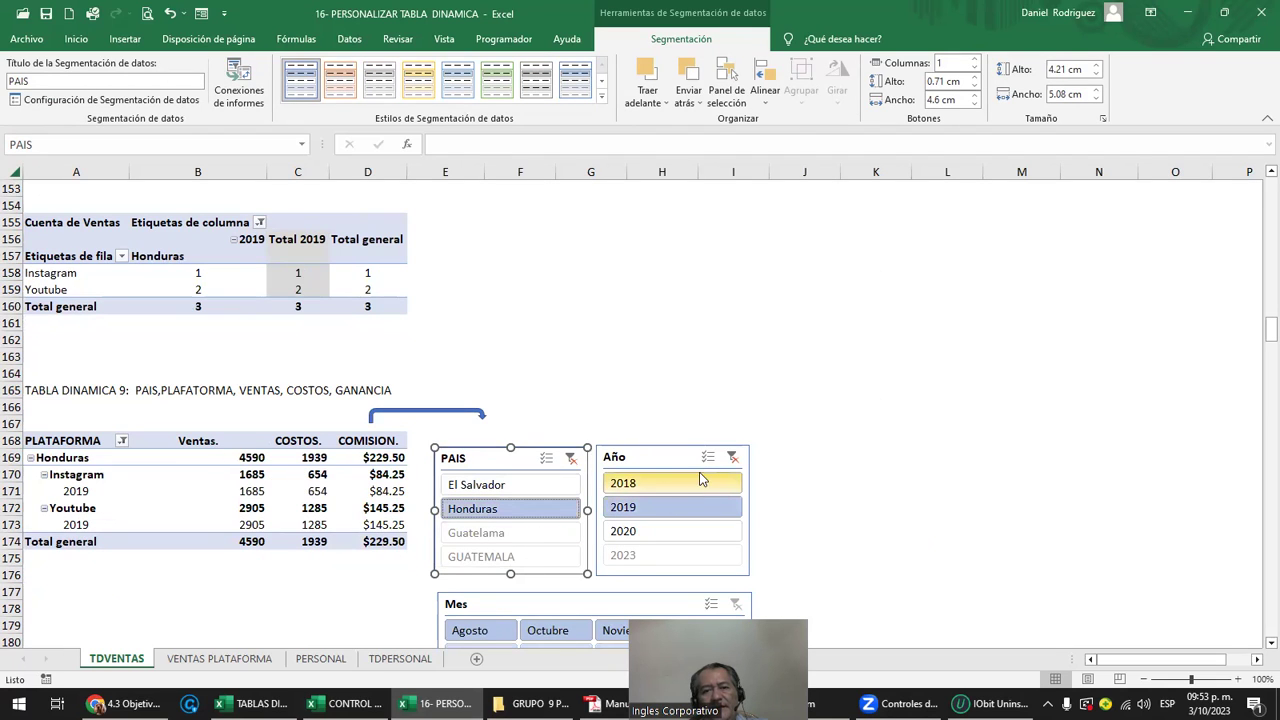
left_click(734, 457)
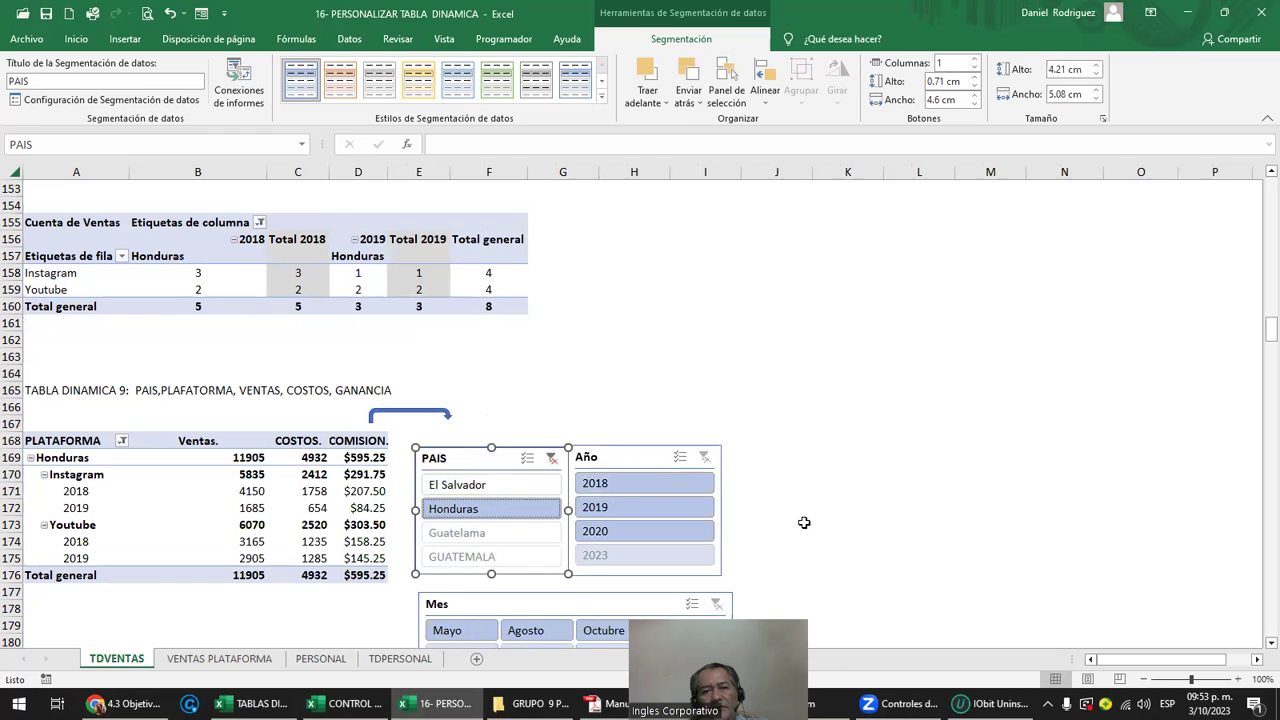
left_click(645, 484)
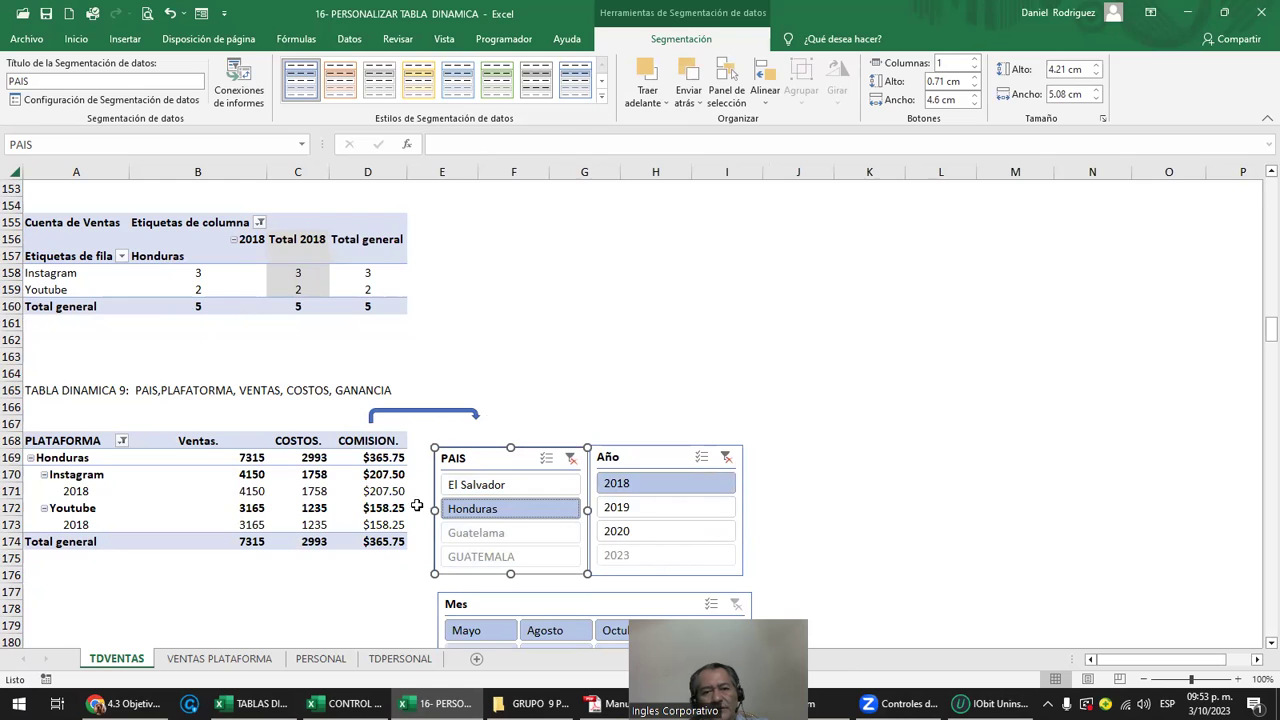
Switch the country between El Salvador and Honduras, then clear the PAIS and Año filters.
left_click(494, 488)
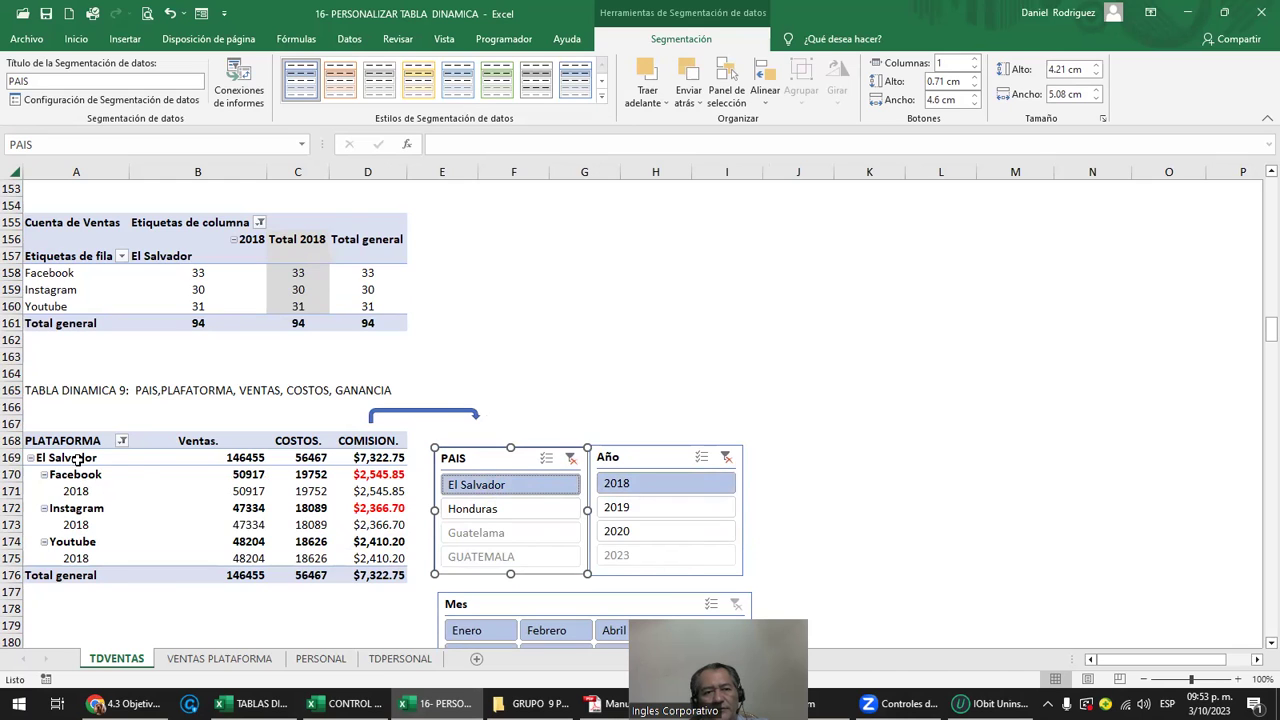
left_click(484, 511)
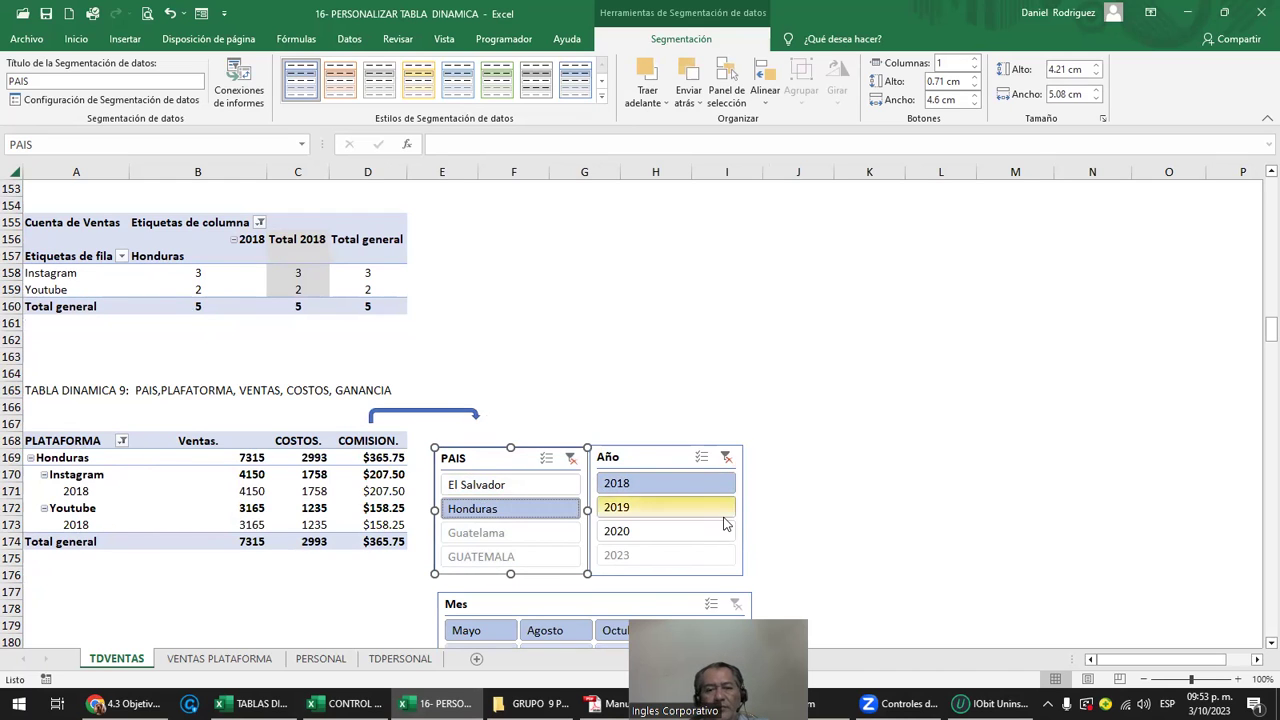
left_click(570, 457)
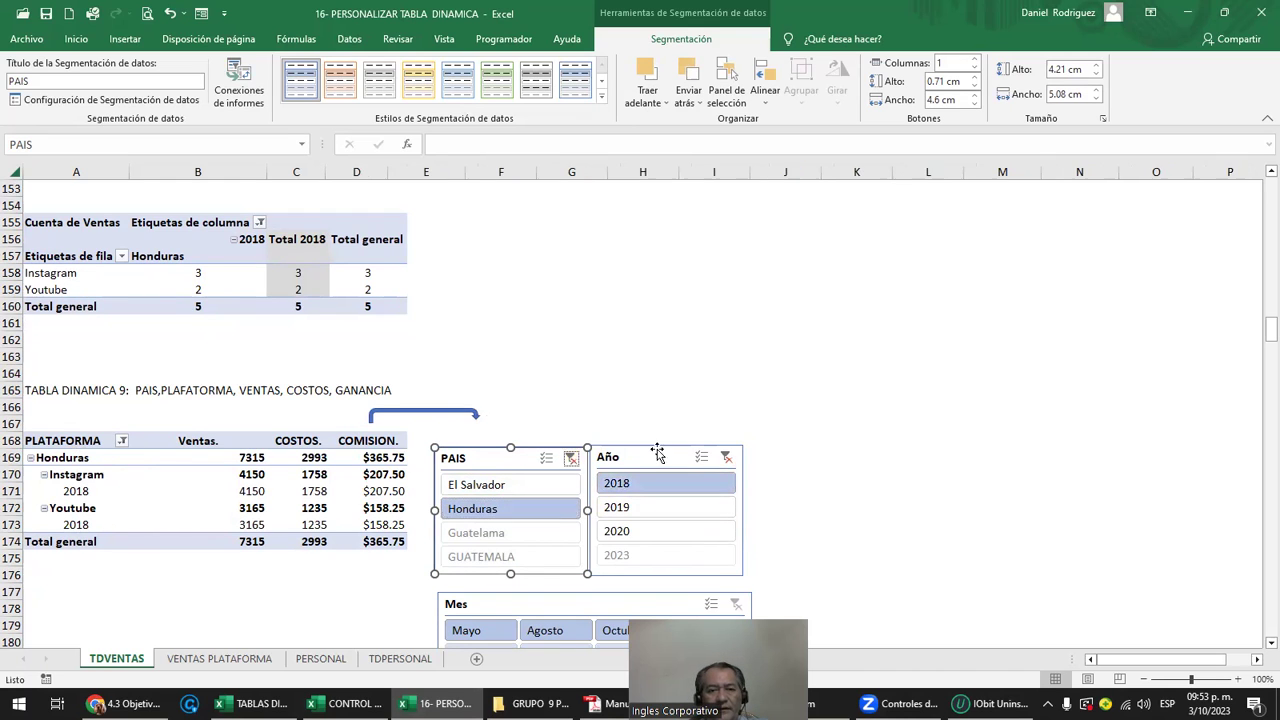
left_click(712, 457)
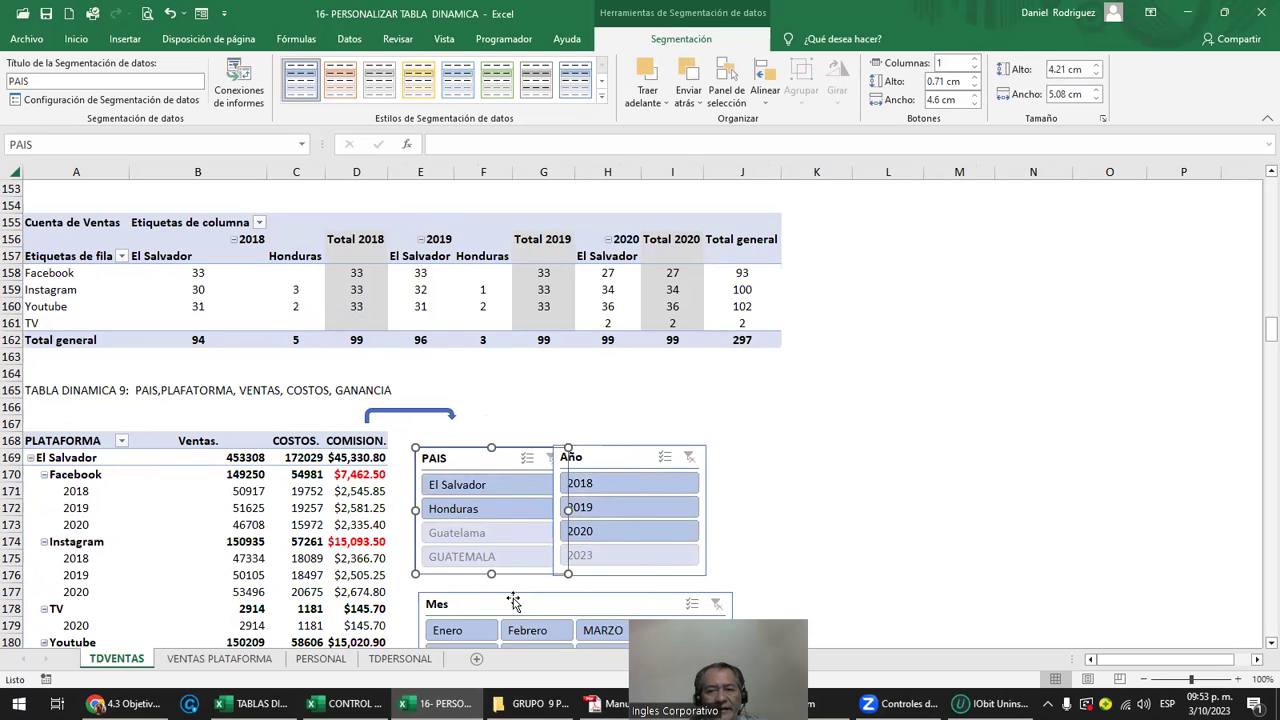
Connect the Mes slicer to TablaDinámica7, 17, 18, 19 and 20 through Report Connections.
left_click(513, 600)
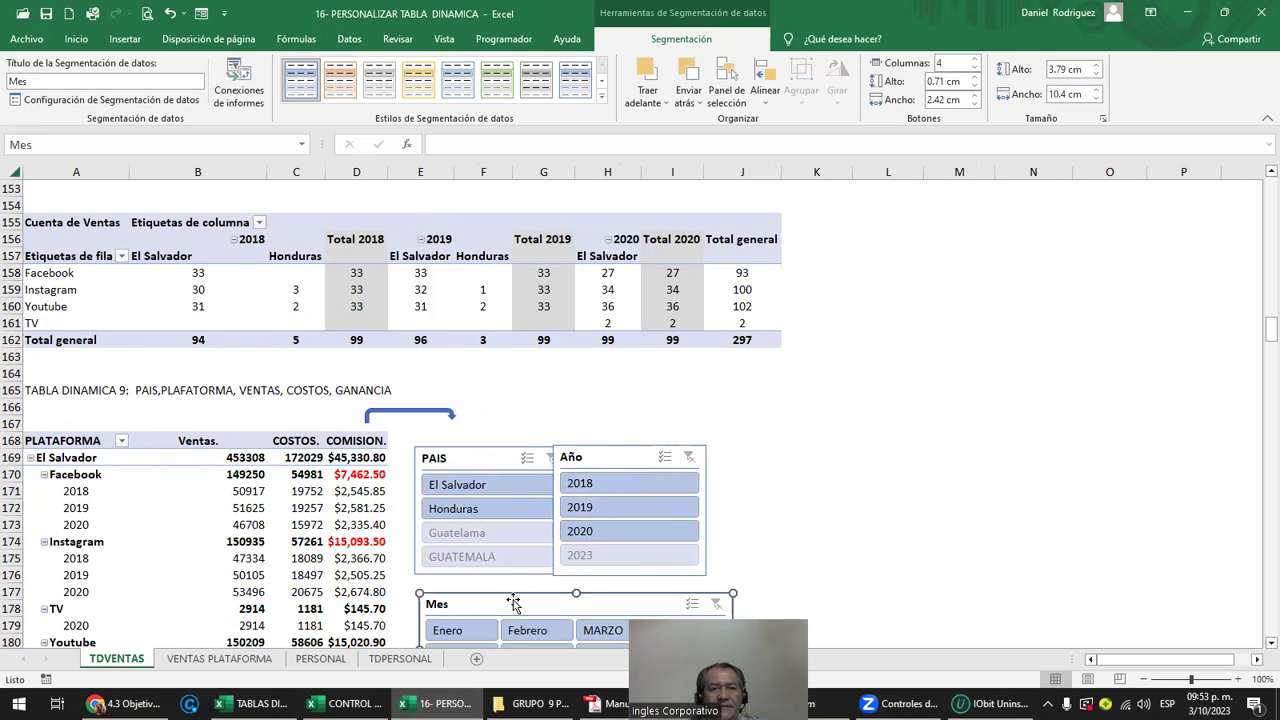
left_click(236, 94)
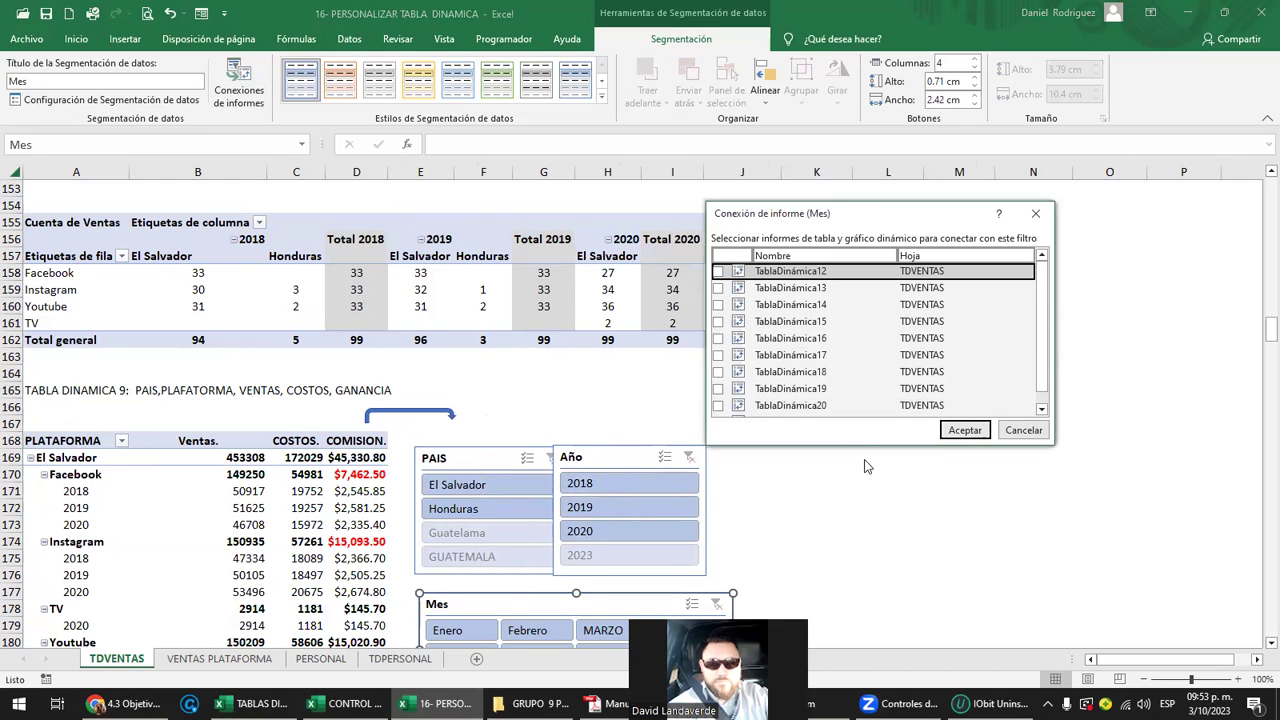
left_click_drag(865, 447, 866, 534)
left_click(718, 422)
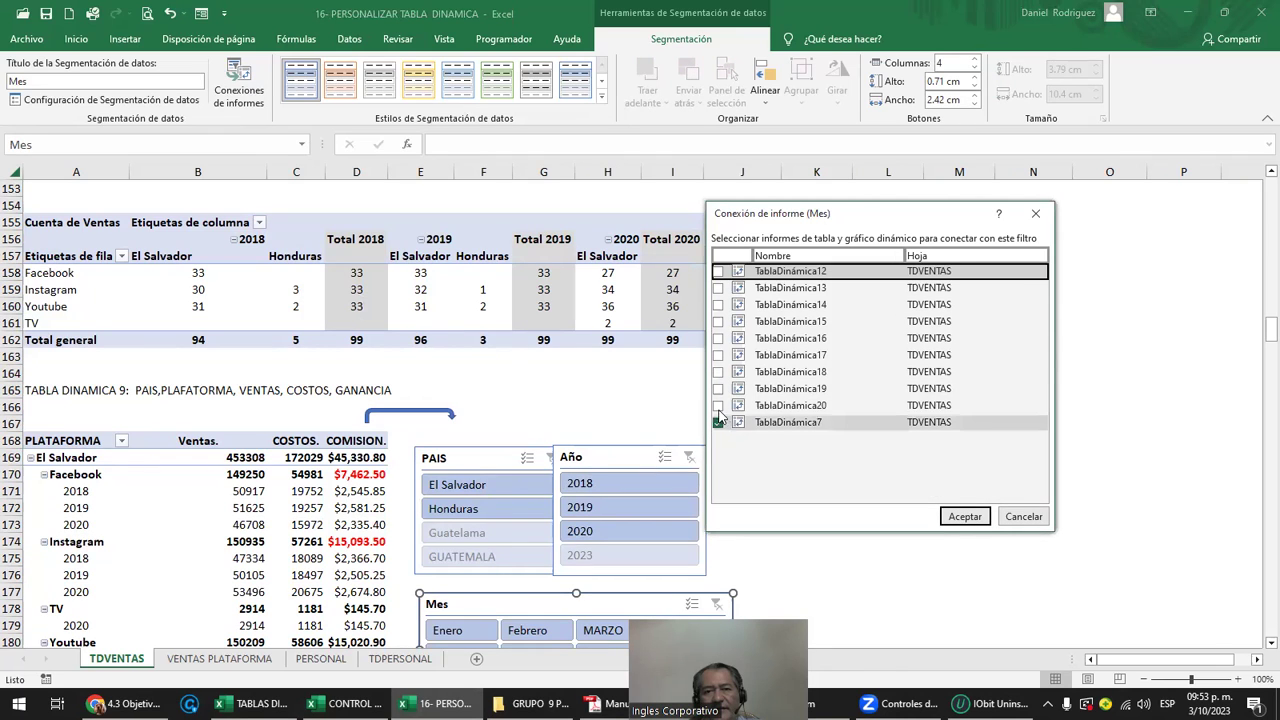
left_click(718, 405)
left_click(718, 388)
left_click(718, 371)
left_click(718, 355)
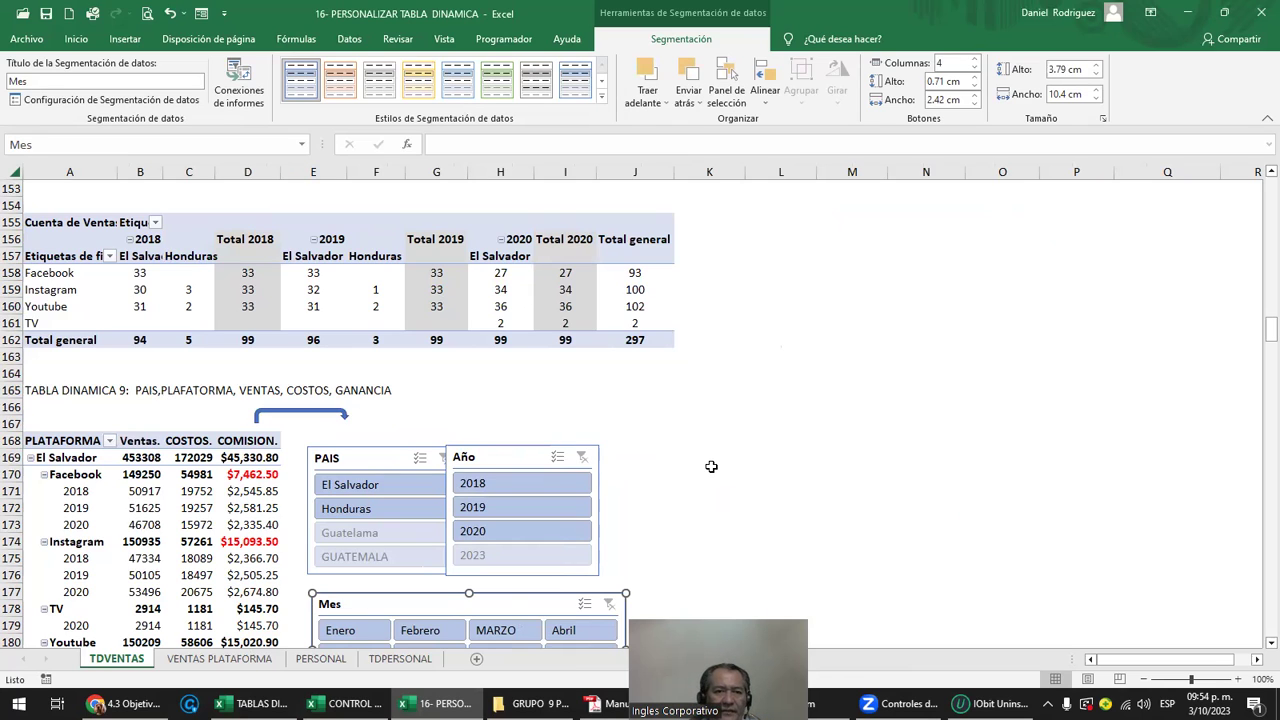
Line up the slicers in the order PAIS, Año, Mes across the top of the sheet.
left_click_drag(510, 610, 842, 466)
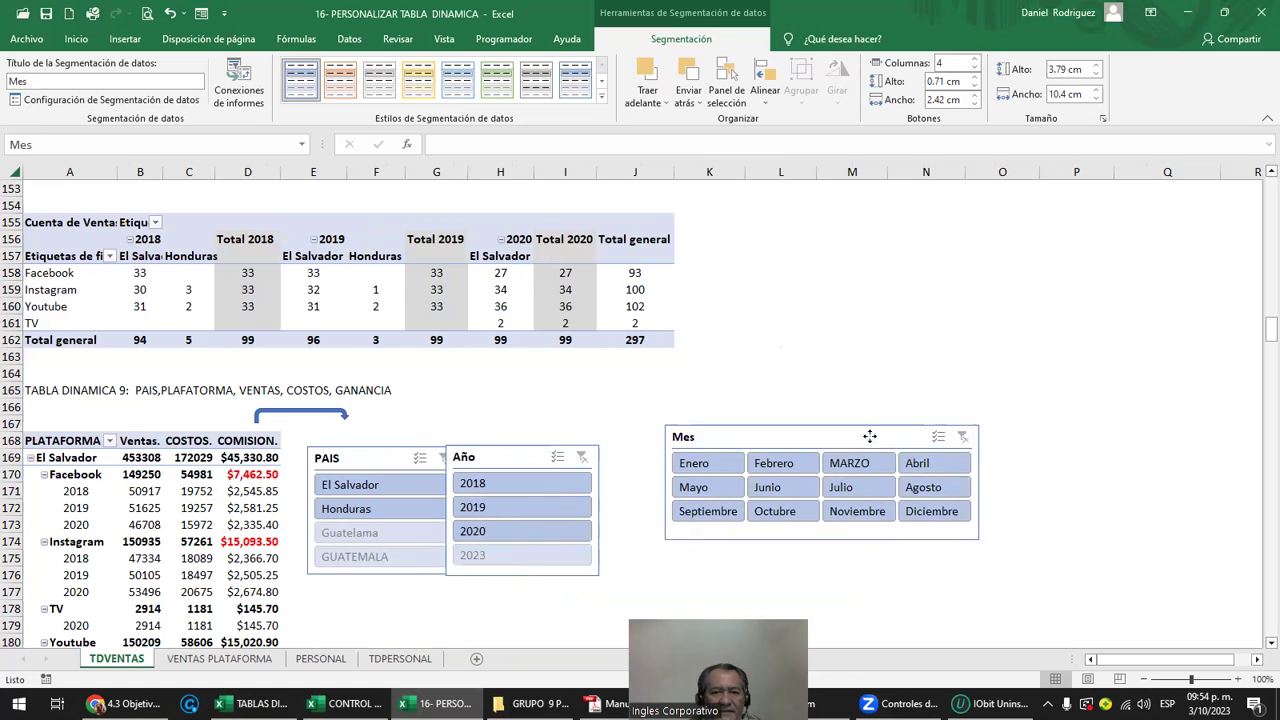
left_click(885, 409)
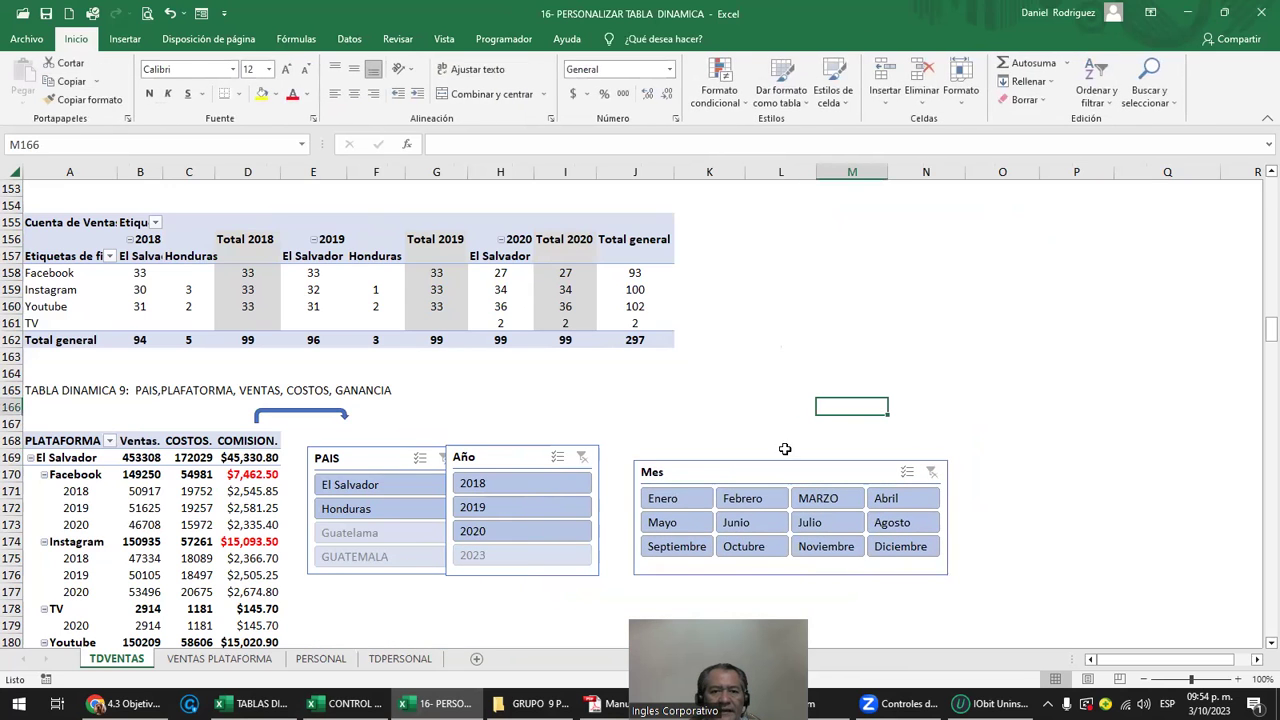
left_click_drag(808, 466, 923, 449)
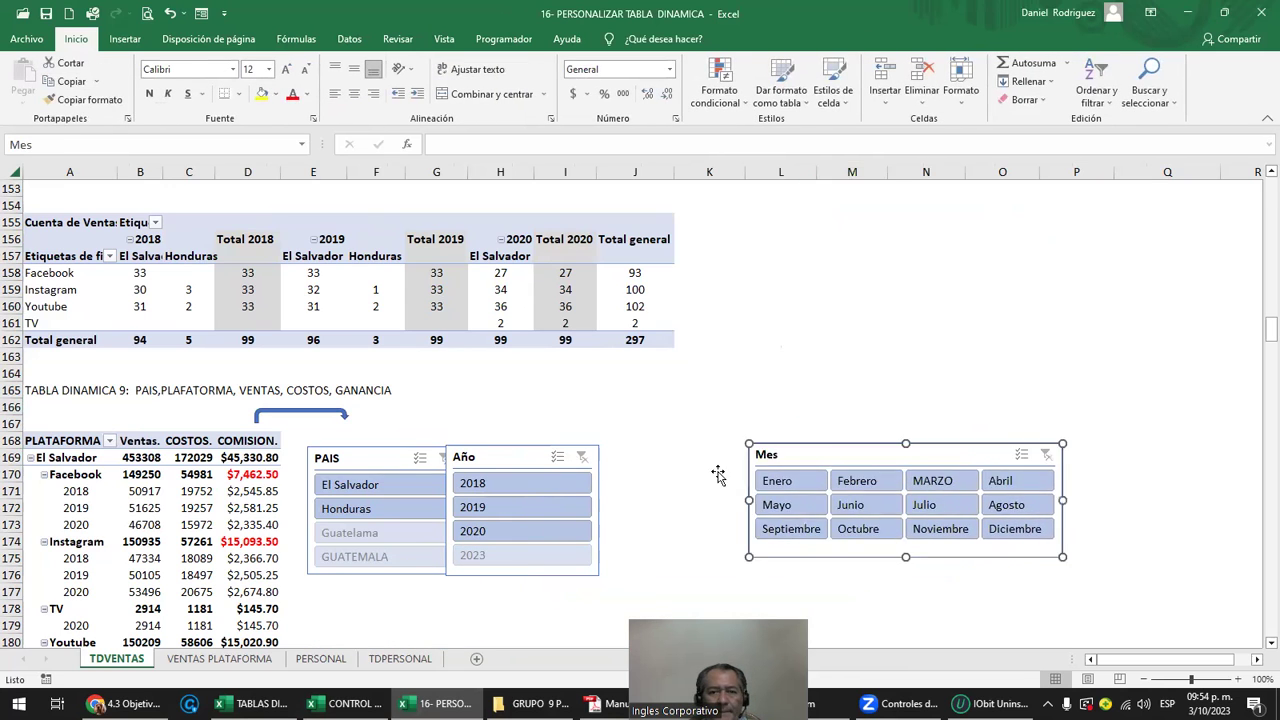
left_click_drag(514, 460, 596, 467)
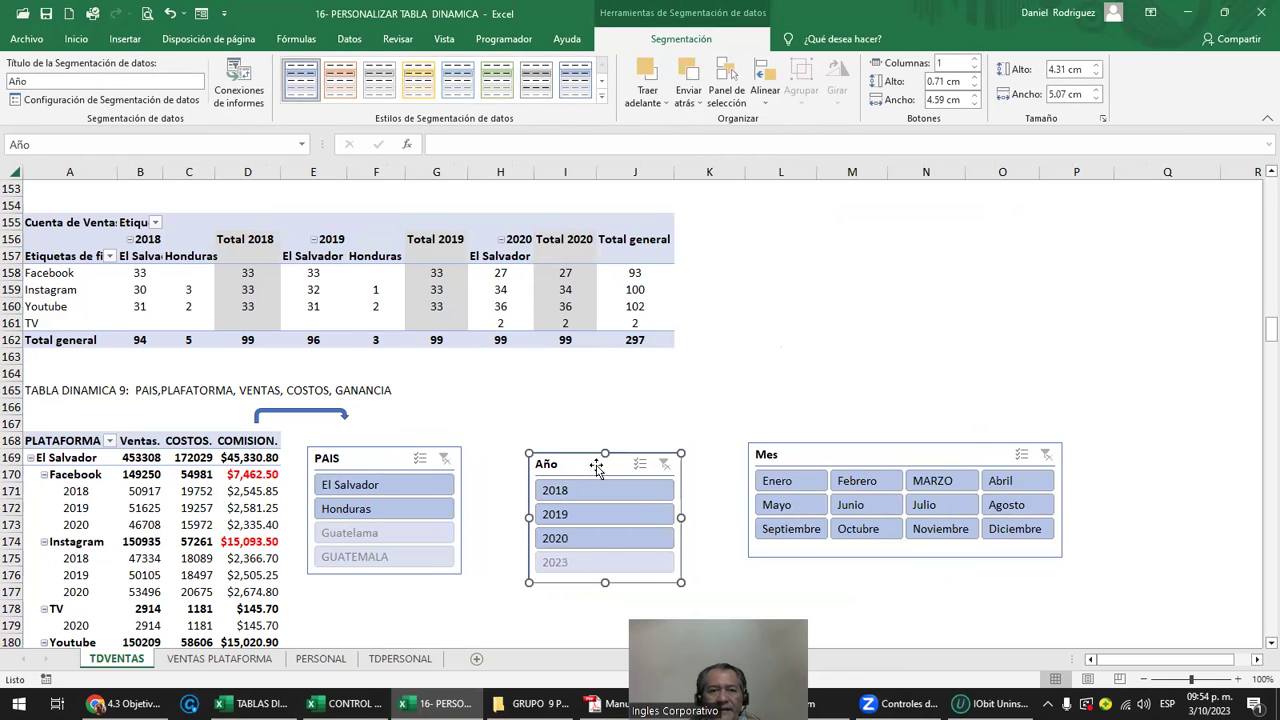
left_click(104, 207)
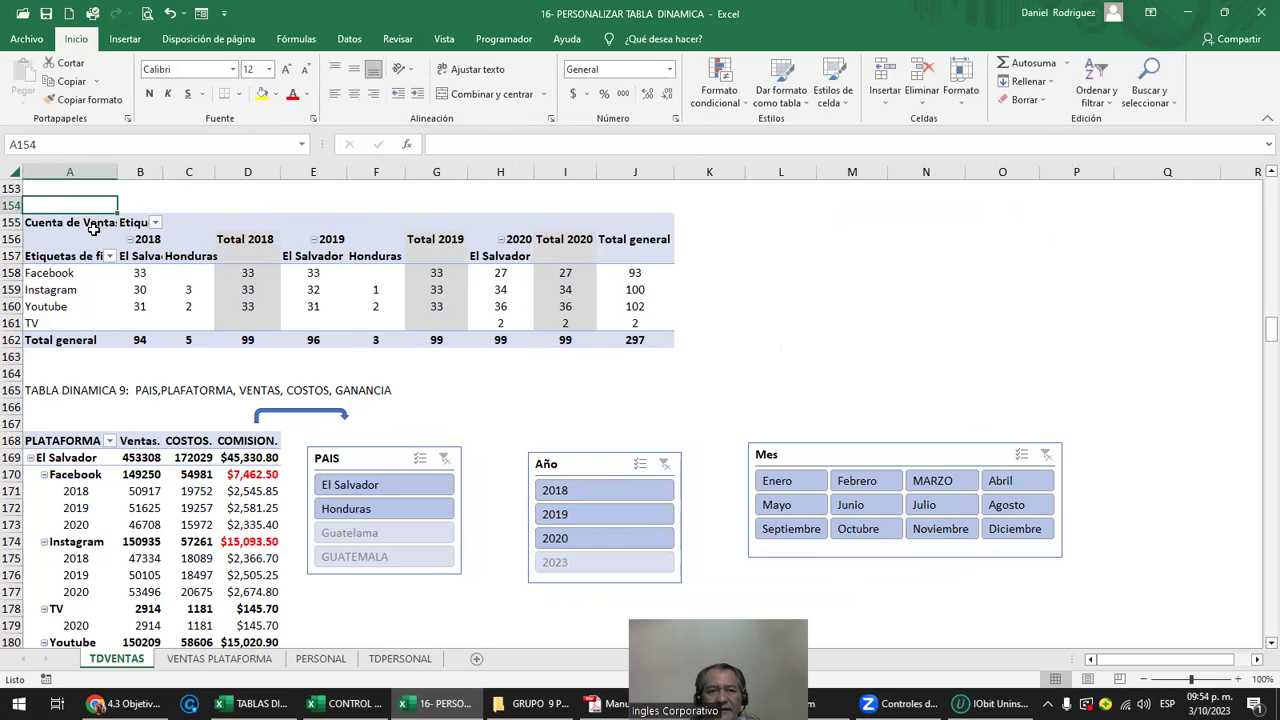
left_click(95, 239)
left_click(70, 446)
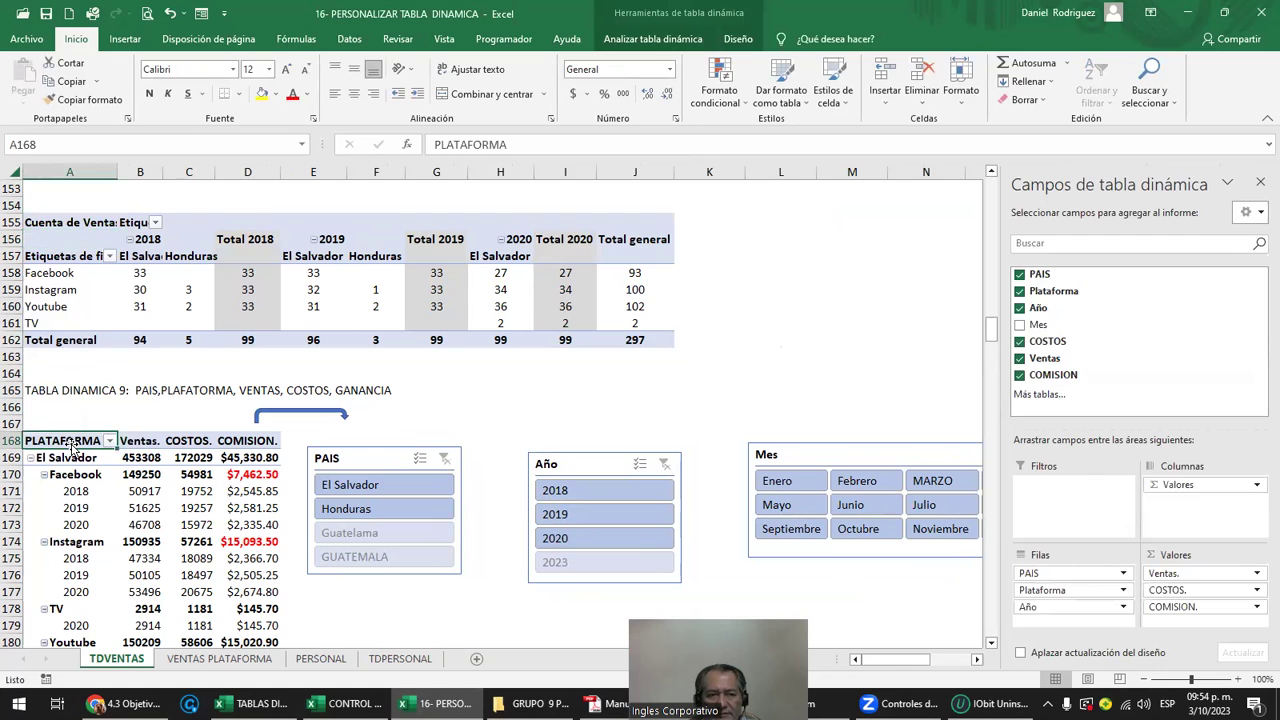
left_click(500, 423)
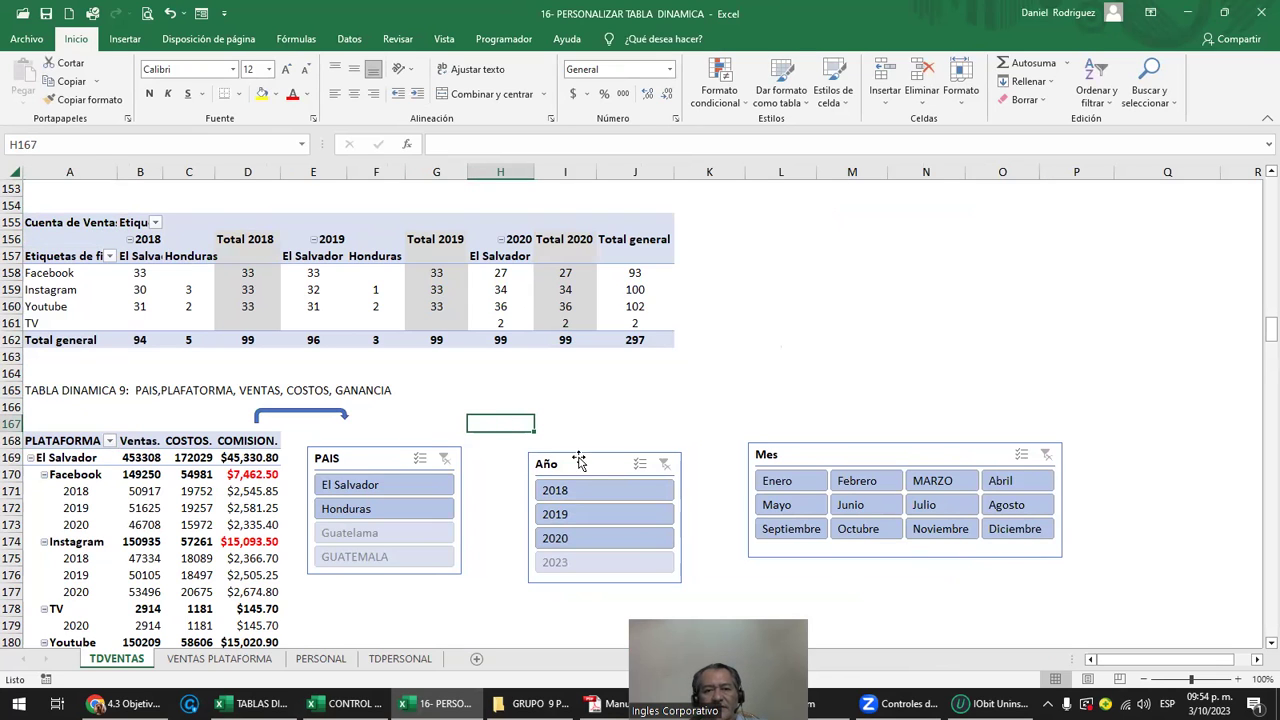
Filter to 2018 with Enero, then Abril, and clear the Mes and Año filters.
left_click(571, 490)
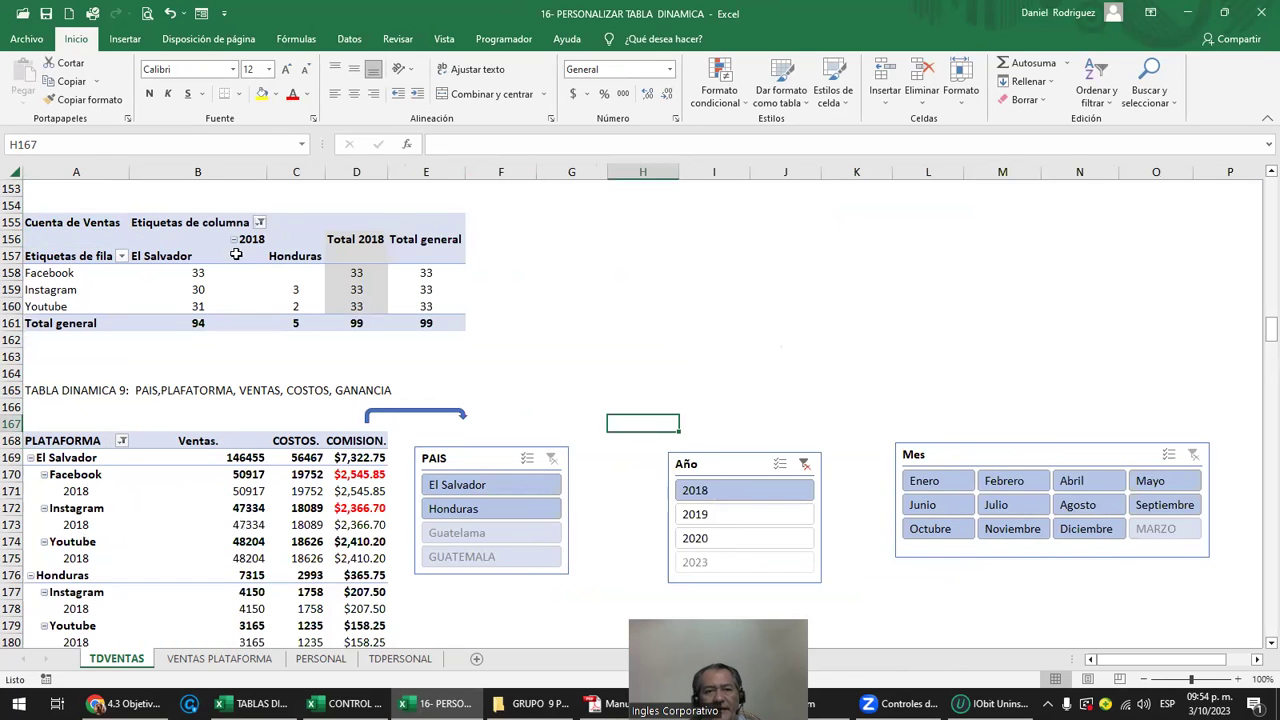
mouse_move(140, 481)
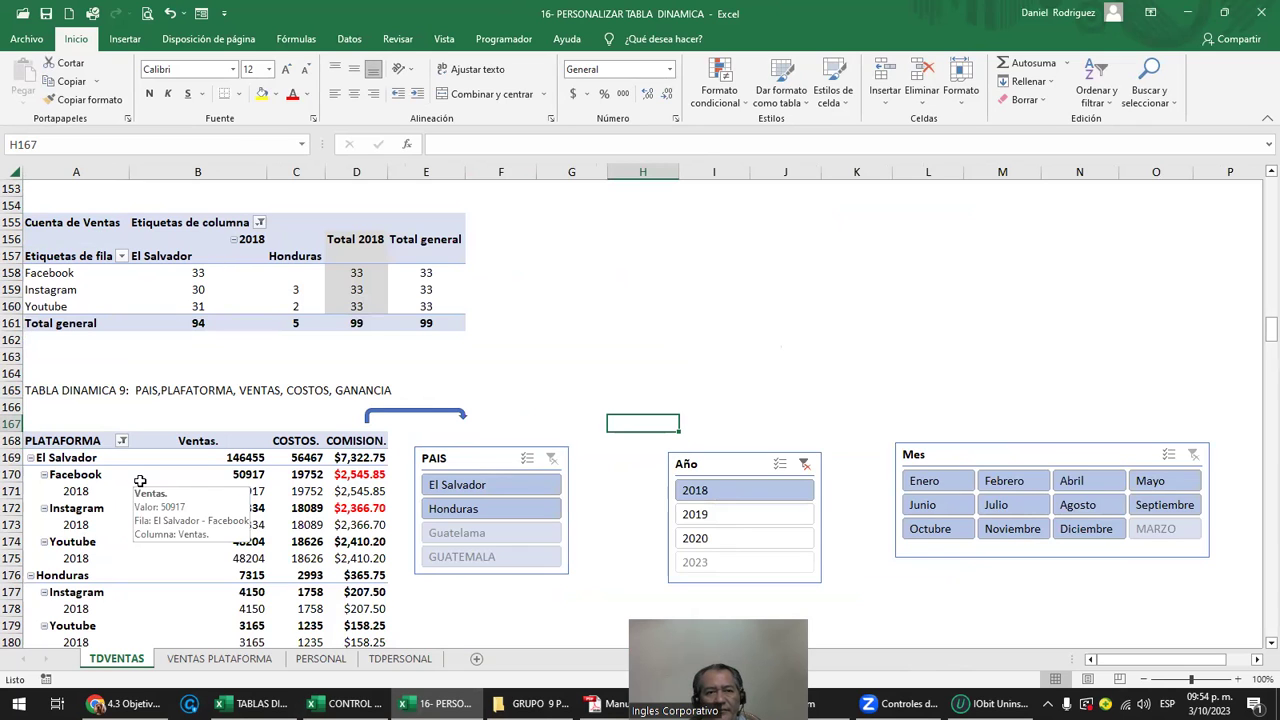
left_click(924, 481)
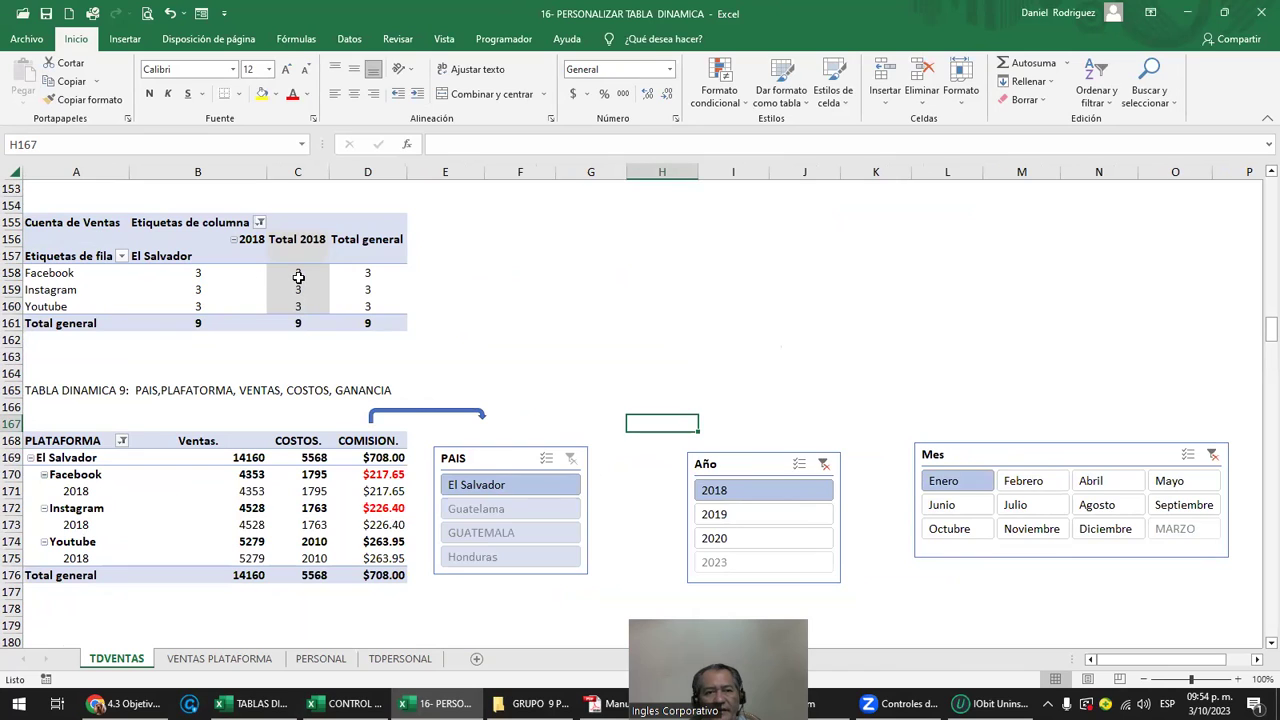
mouse_move(122, 489)
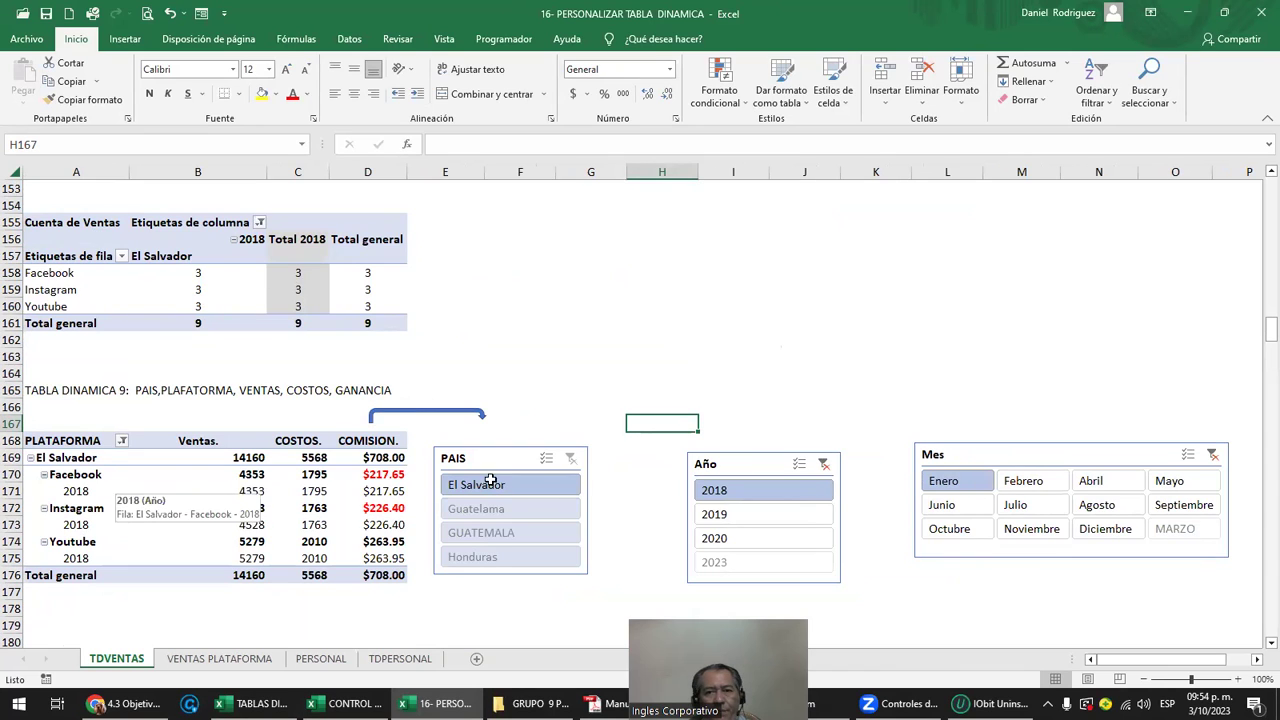
left_click(1094, 486)
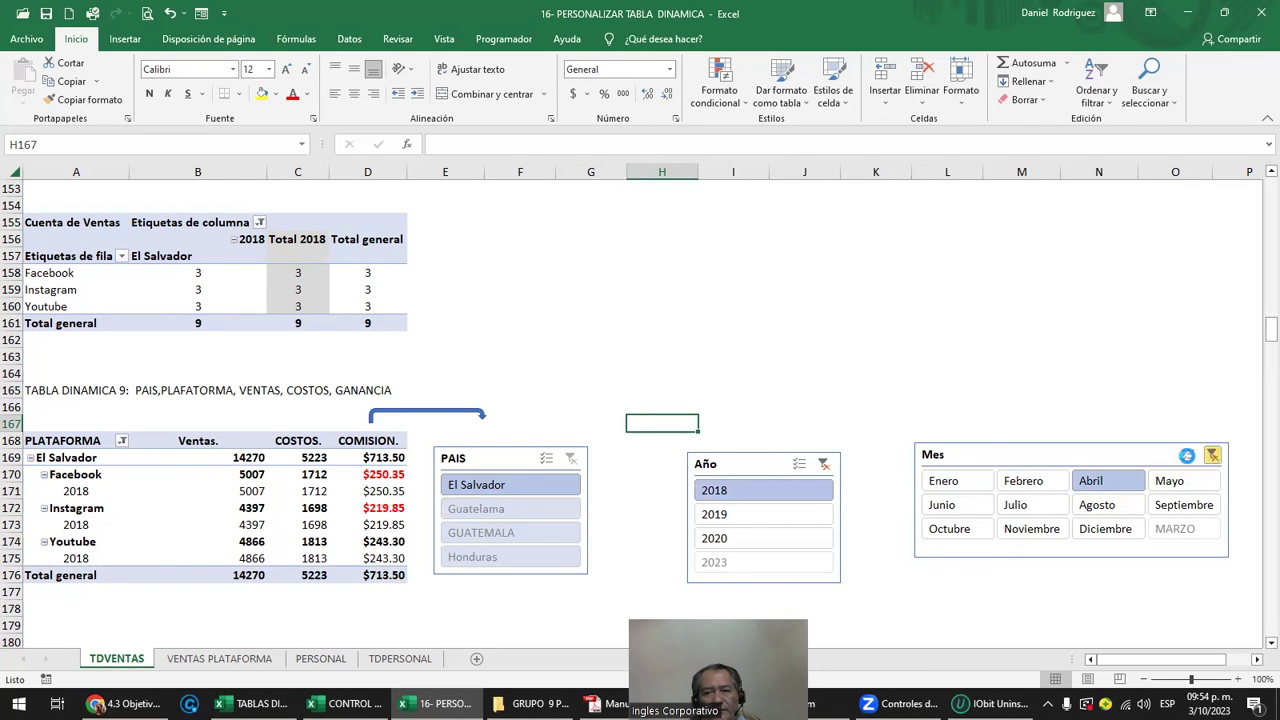
left_click(1212, 455)
left_click(805, 464)
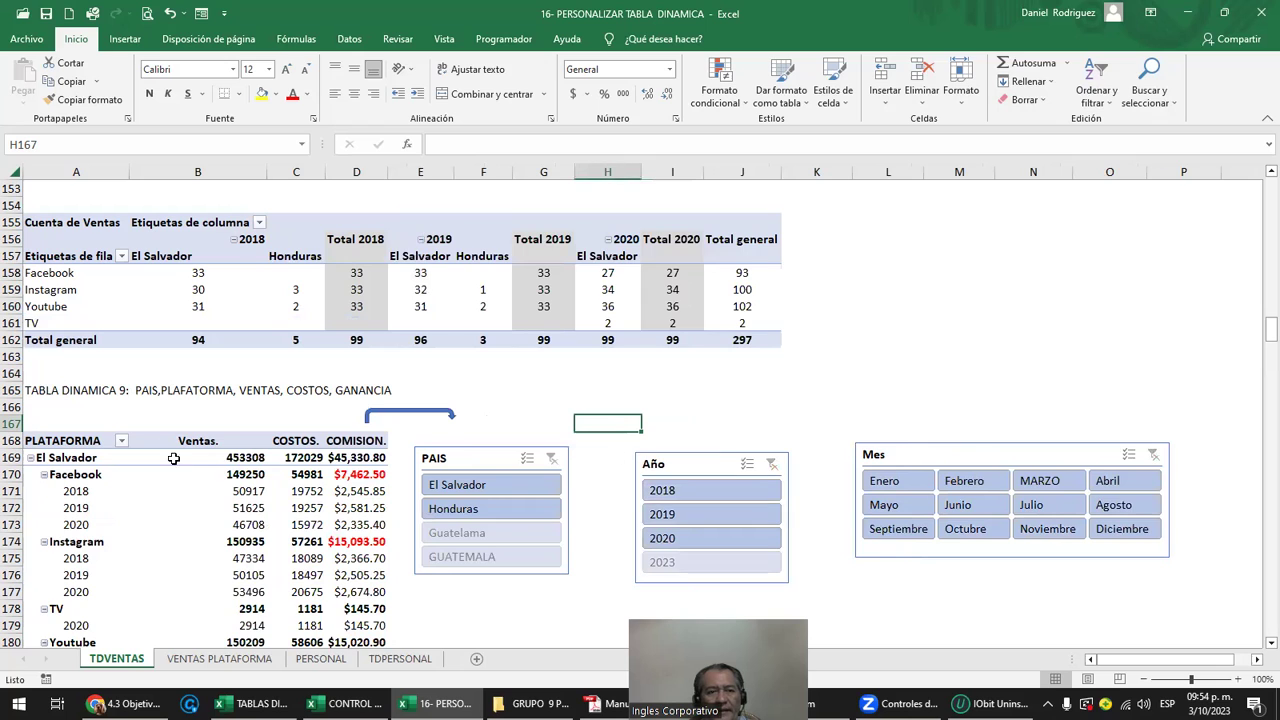
Add Mes as a row level under Año in the commission pivot, filtered to Mayo 2018.
left_click(144, 441)
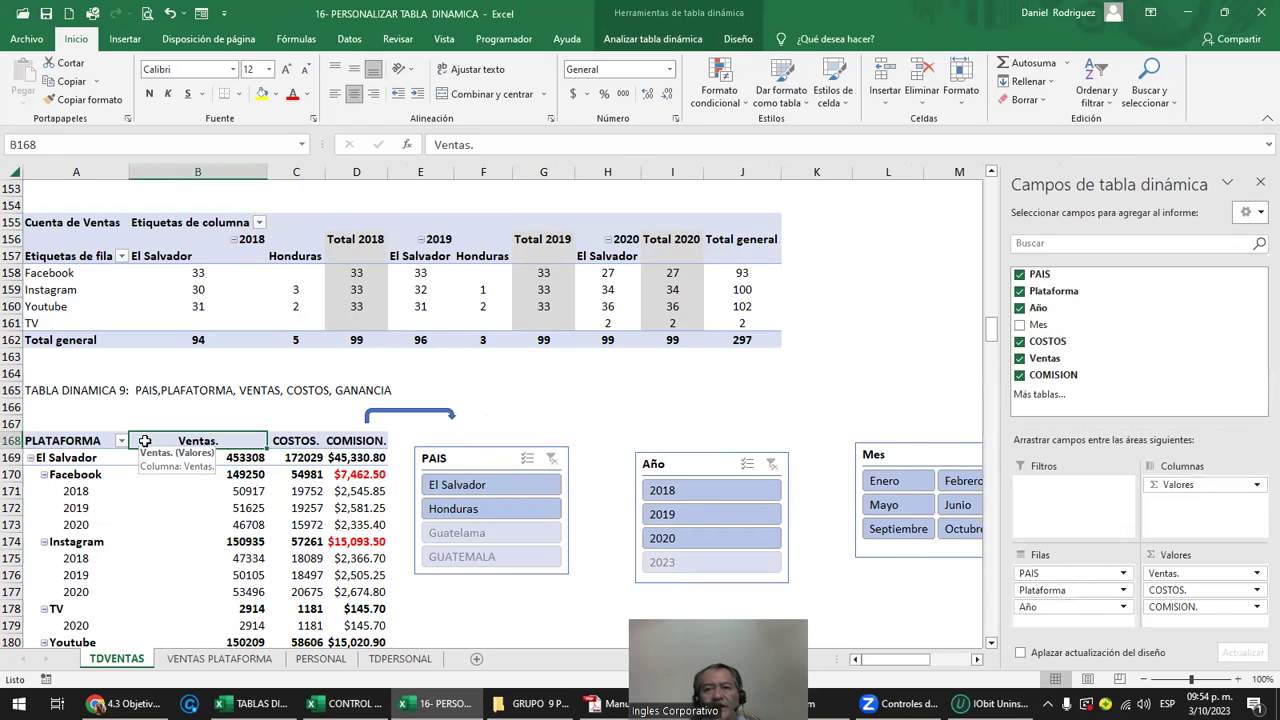
left_click_drag(1027, 330, 1078, 622)
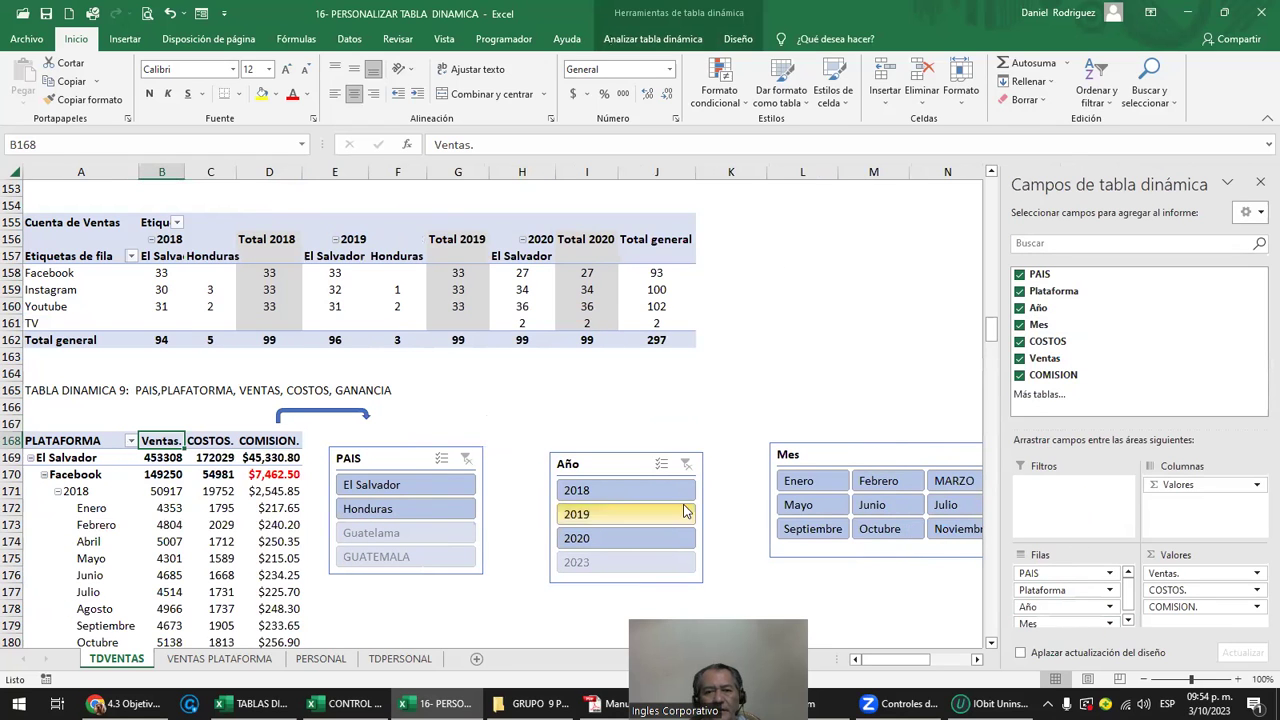
left_click(807, 513)
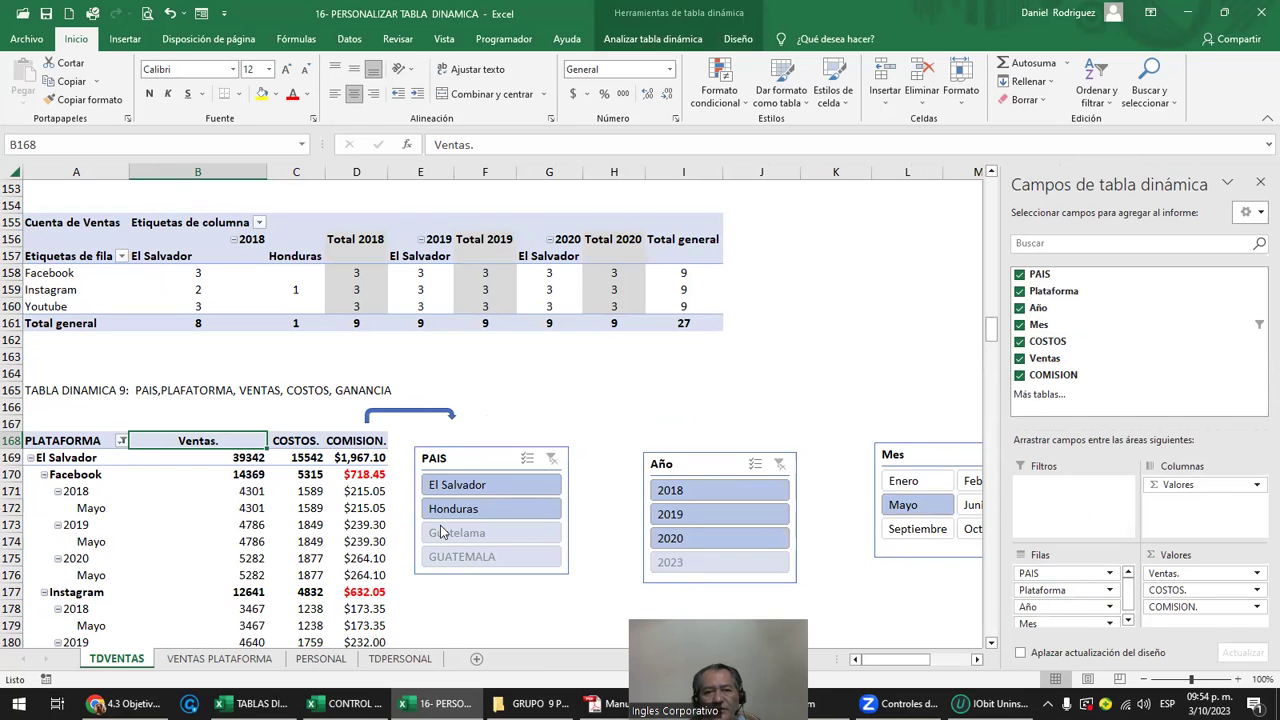
left_click(685, 491)
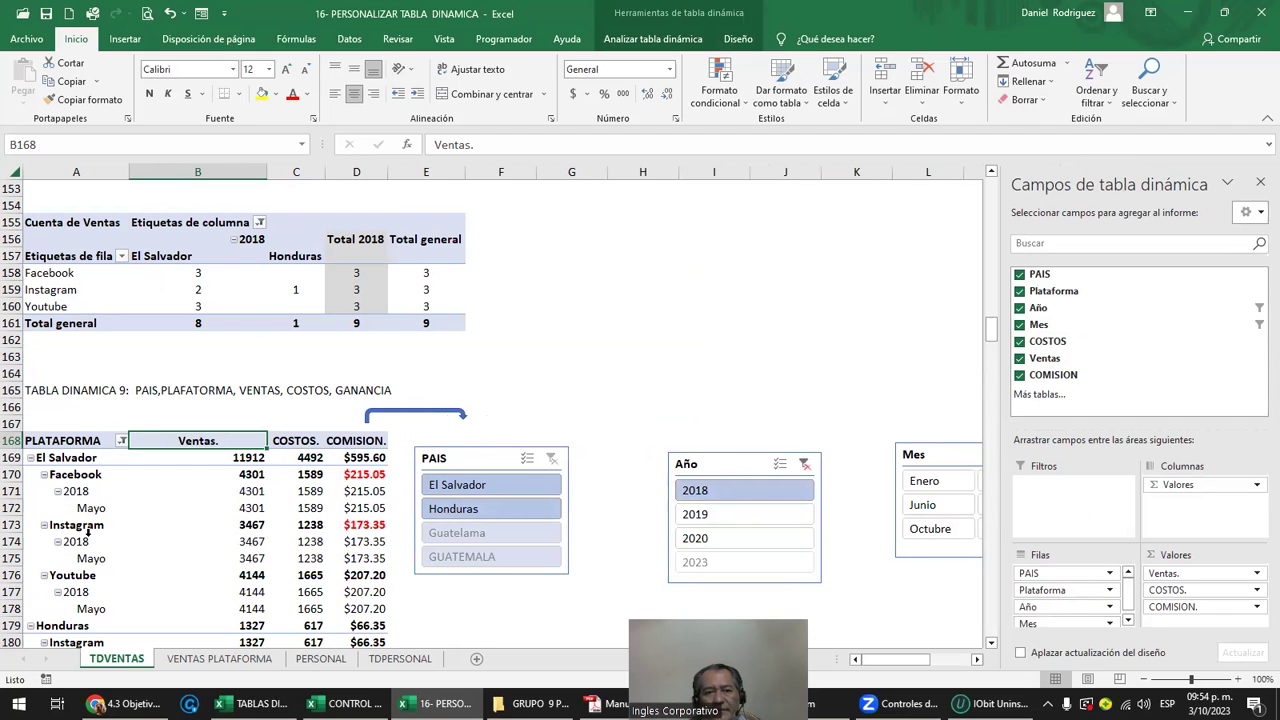
Add Mes to the columns of the top count pivot table.
left_click(185, 256)
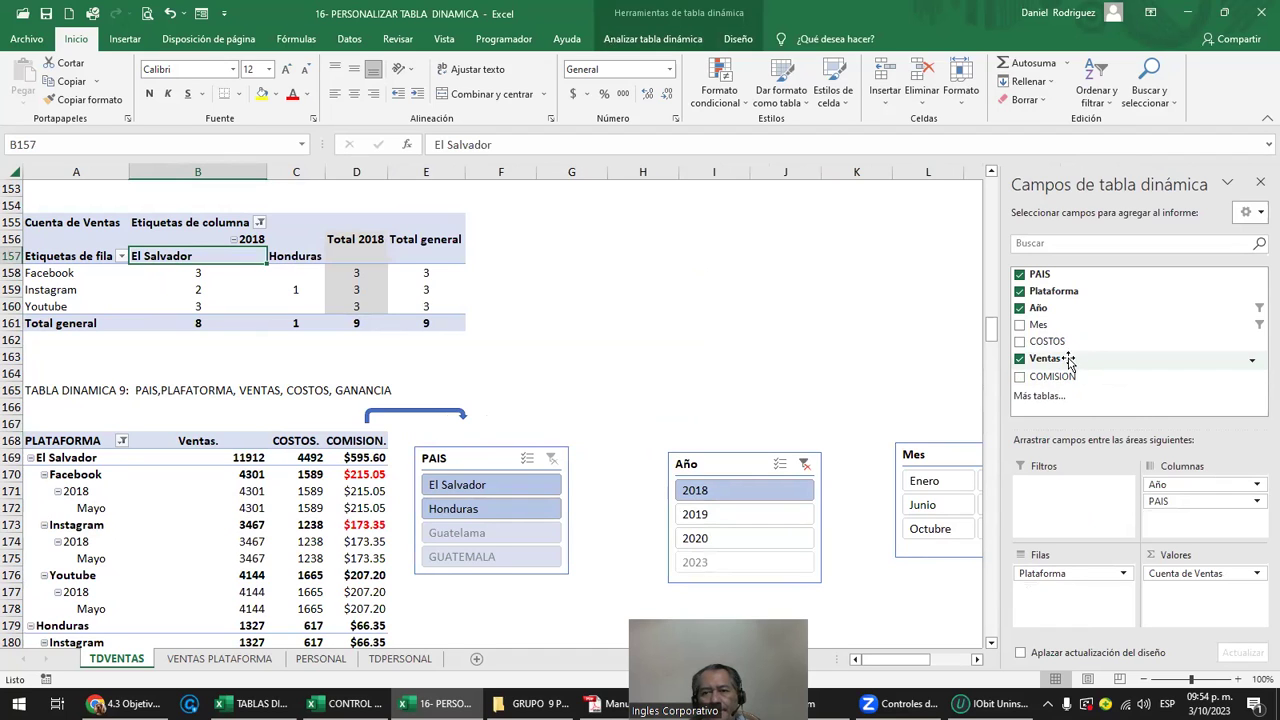
left_click(295, 222)
mouse_move(1038, 325)
left_mouse_down()
mouse_move(1153, 398)
mouse_move(1205, 517)
left_mouse_up()
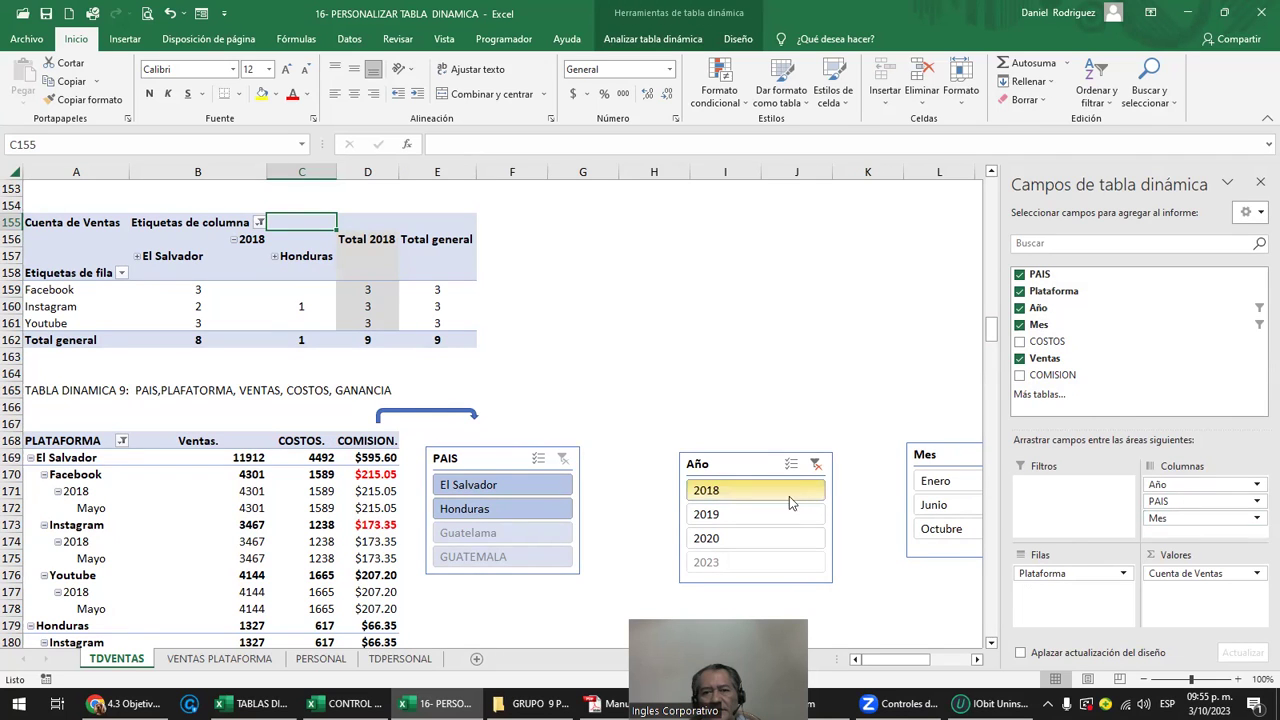
Clear the year filter, expand El Salvador's months, try MARZO, then clear the month filter.
left_click(813, 465)
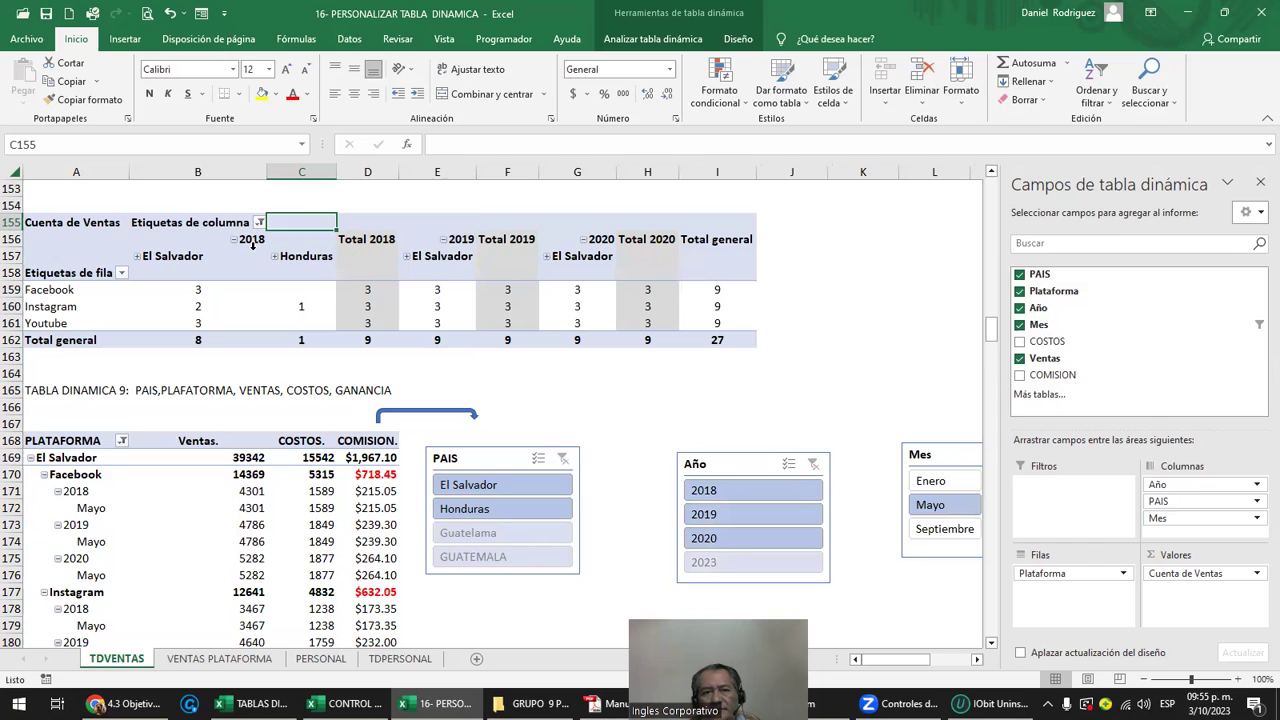
left_click(137, 256)
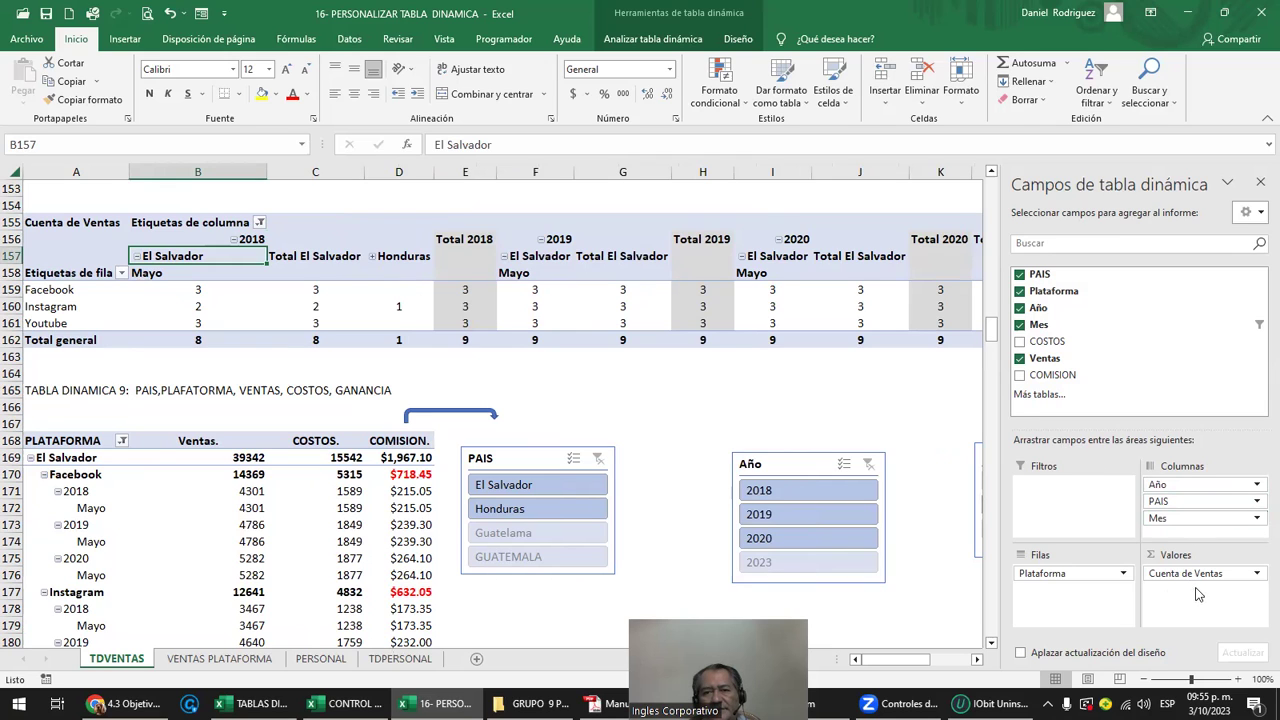
left_click(919, 439)
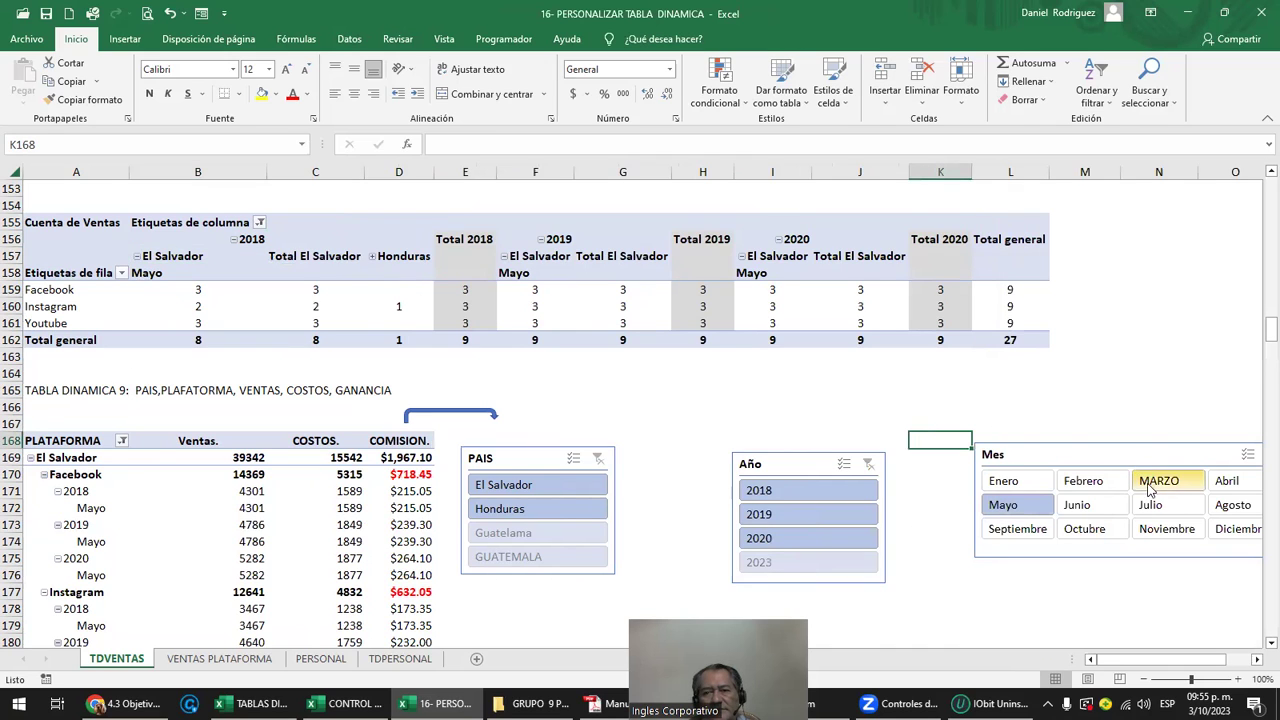
left_click(1162, 482)
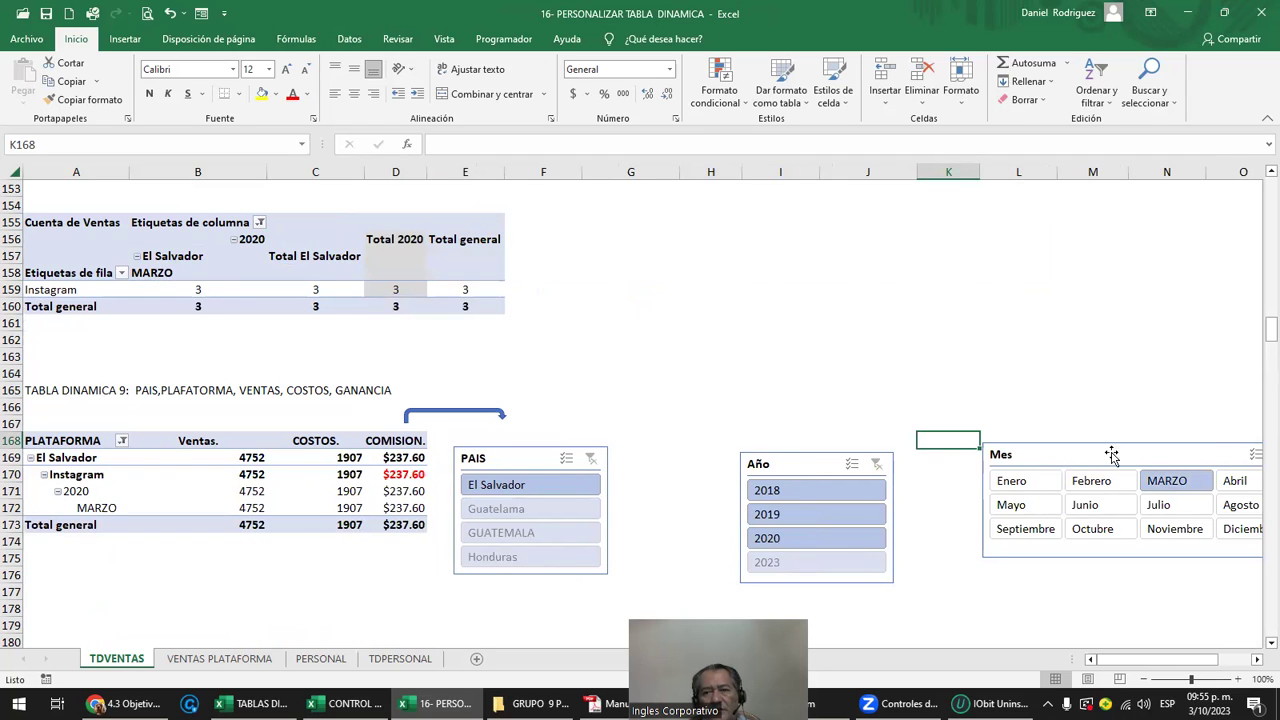
left_click_drag(1204, 461, 1151, 466)
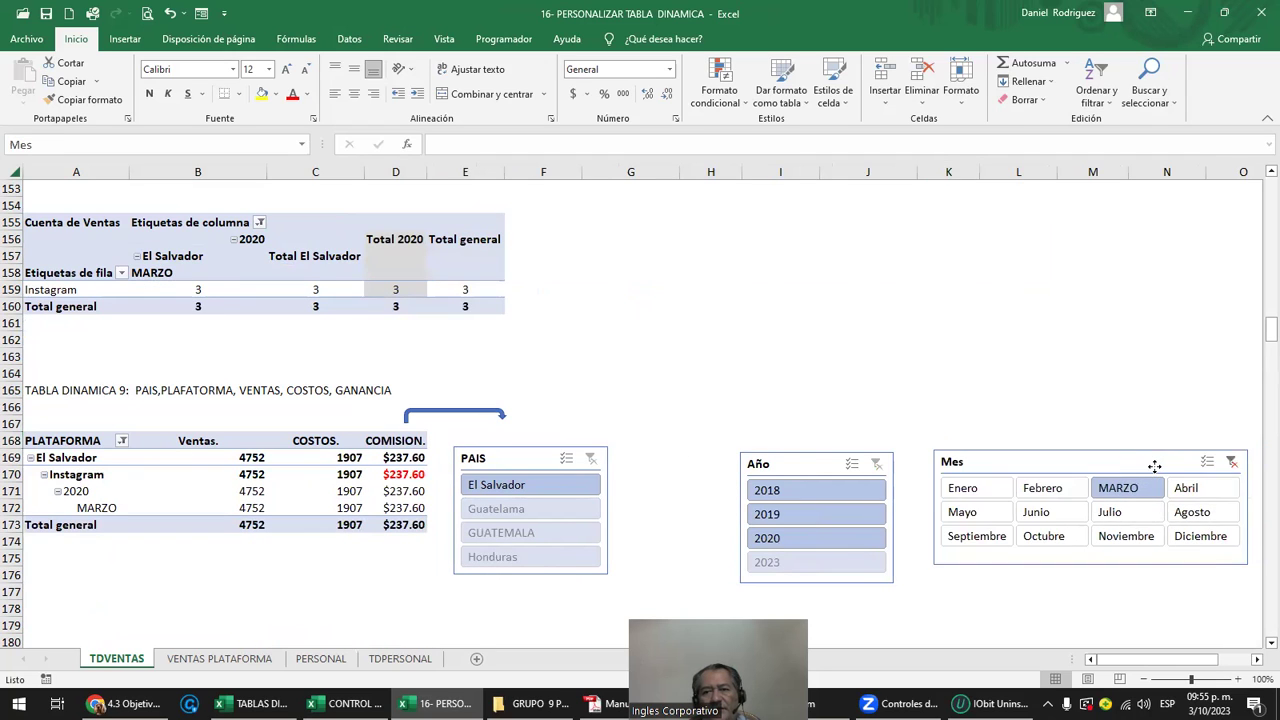
left_click(1228, 462)
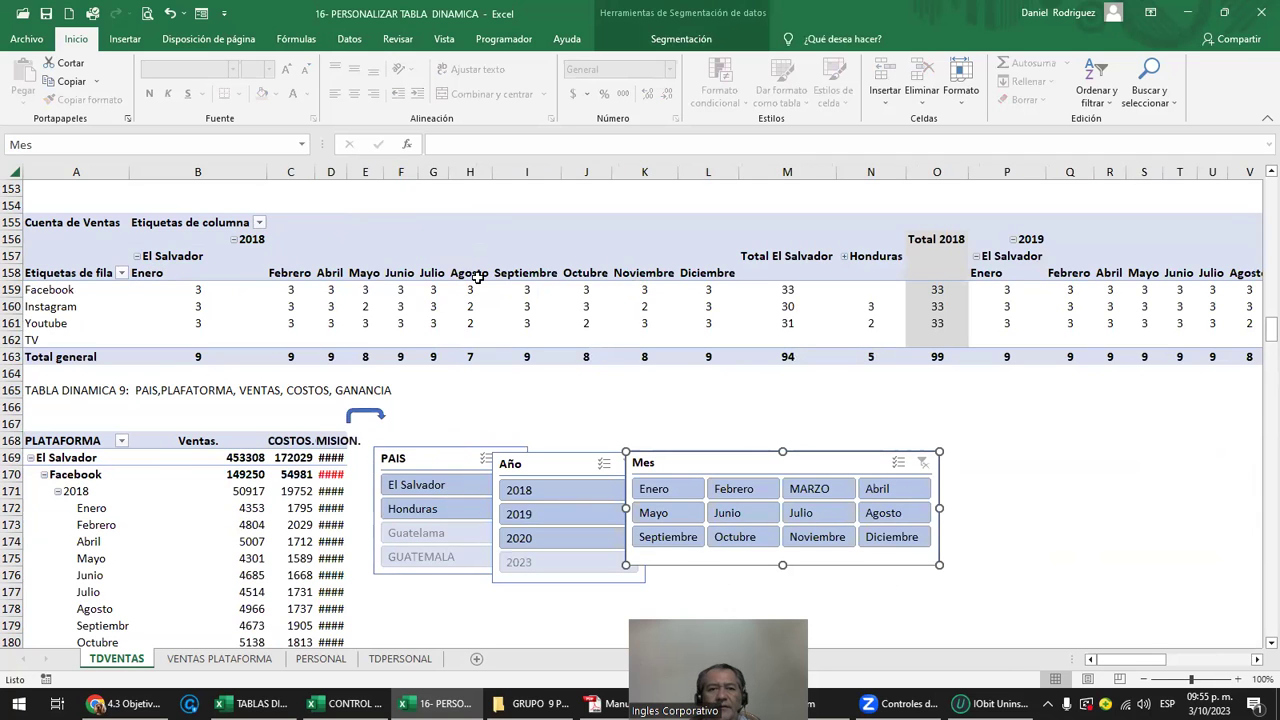
Shift the Mes and Año slicers right and filter both pivots to Diciembre 2018.
left_click_drag(283, 272, 715, 273)
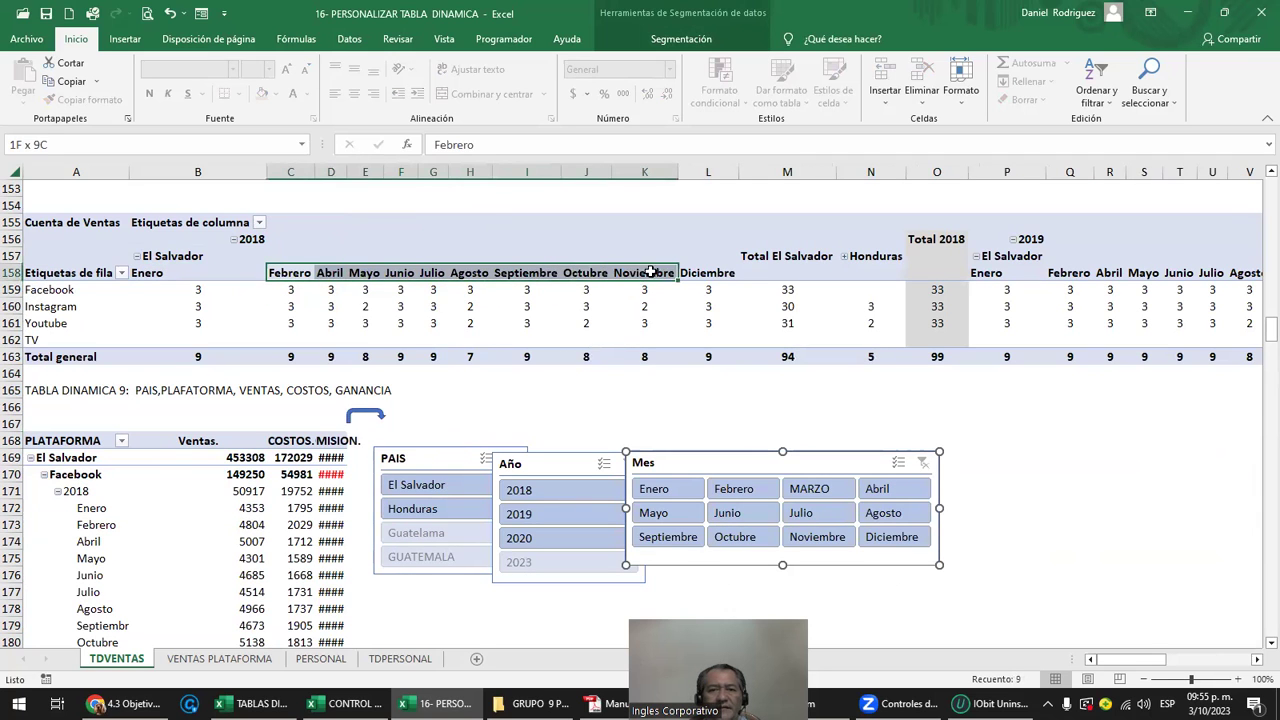
left_click(631, 391)
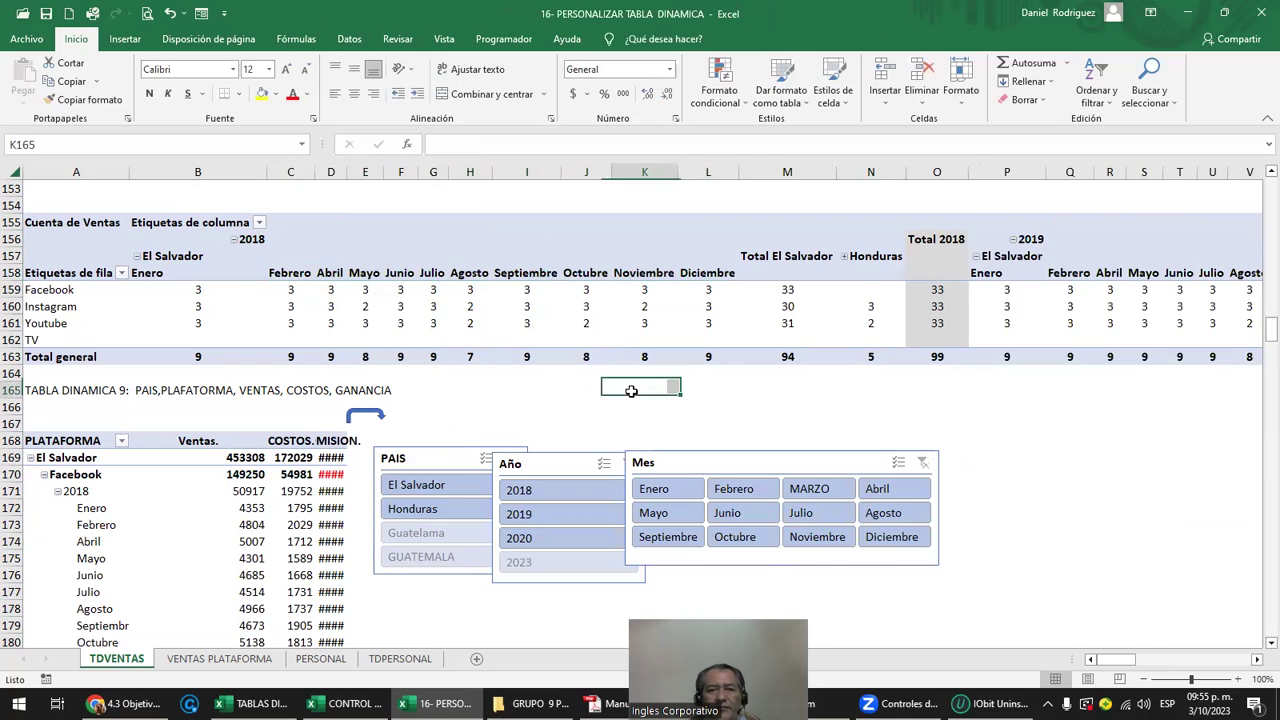
left_click_drag(699, 467, 835, 460)
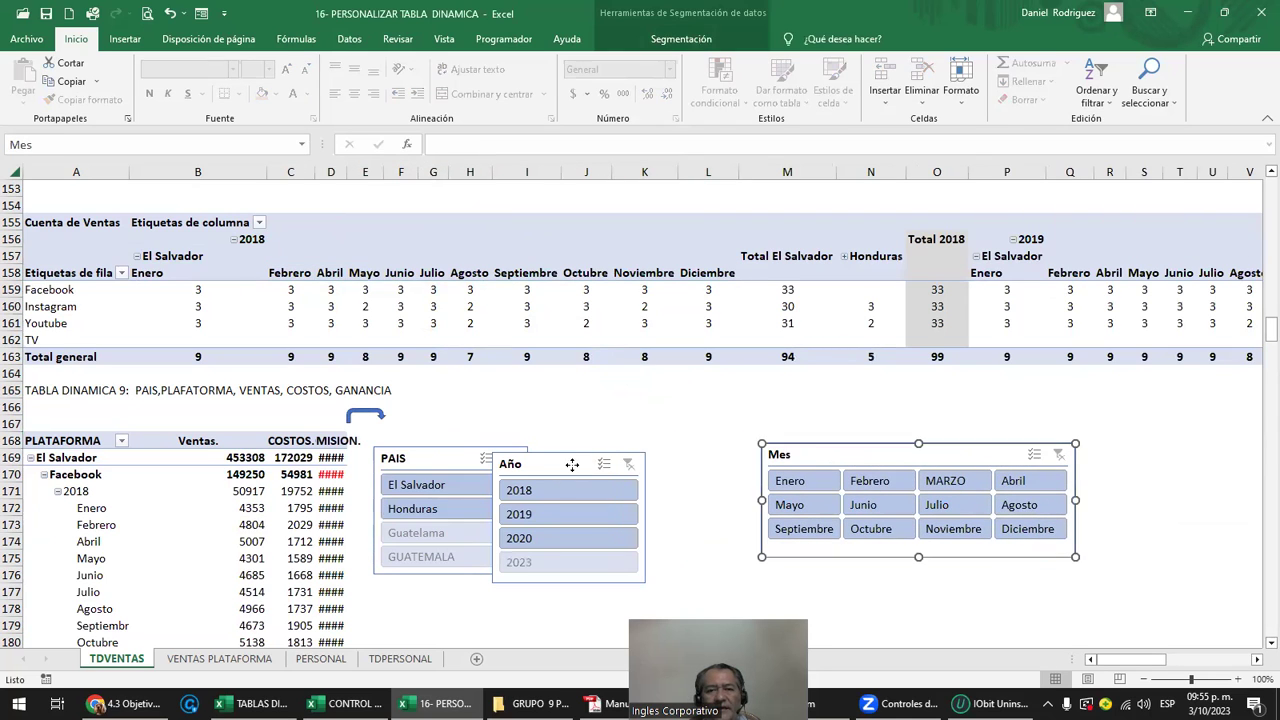
left_click_drag(568, 463, 622, 463)
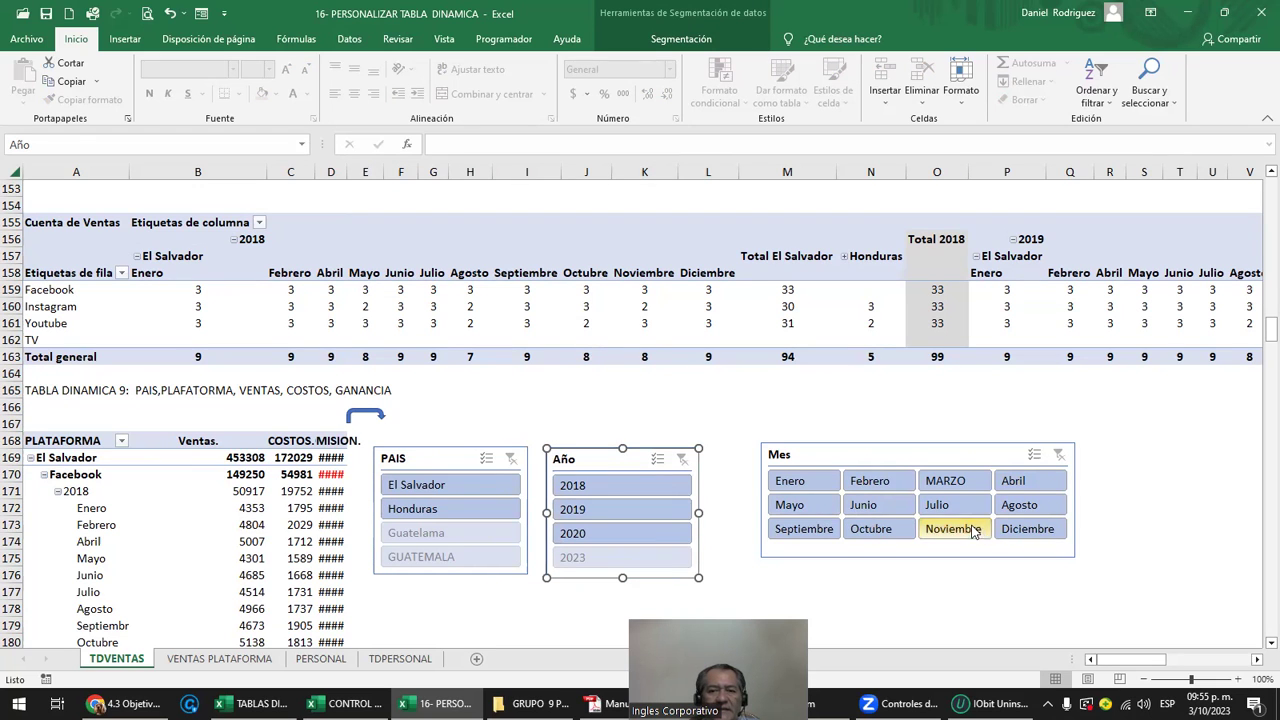
left_click(1018, 528)
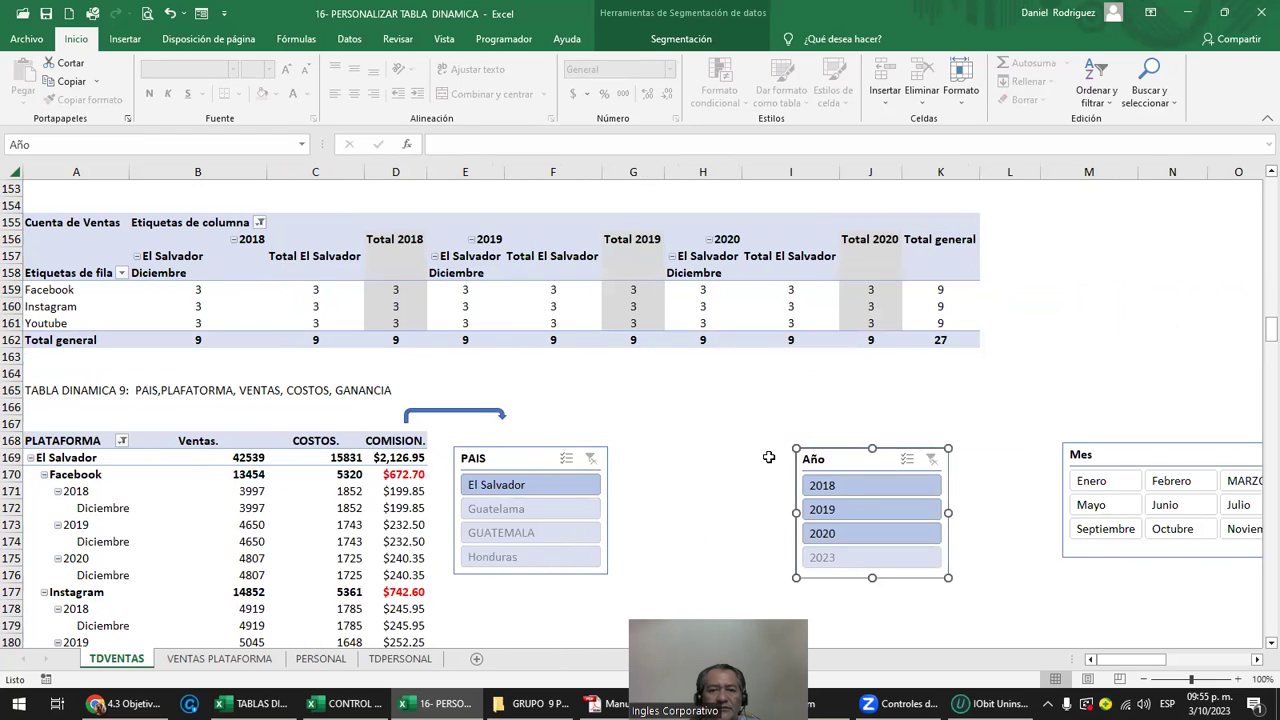
left_click(845, 488)
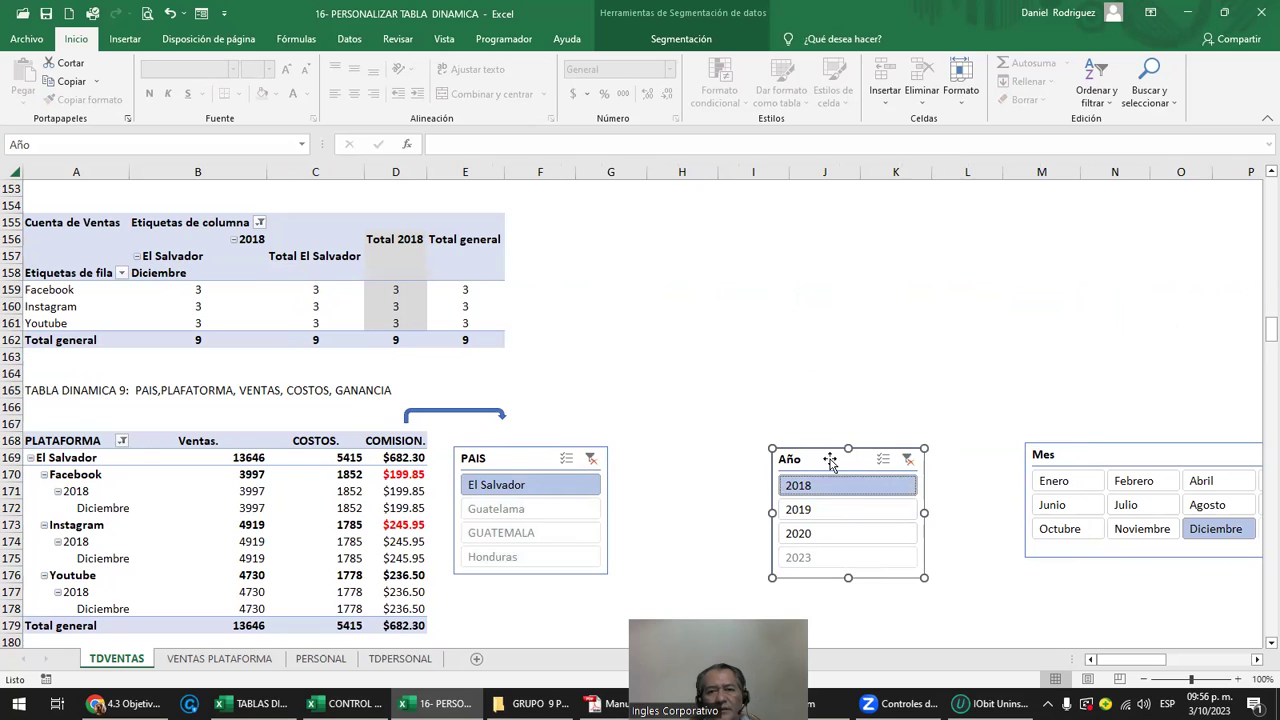
left_click(681, 38)
left_click(231, 98)
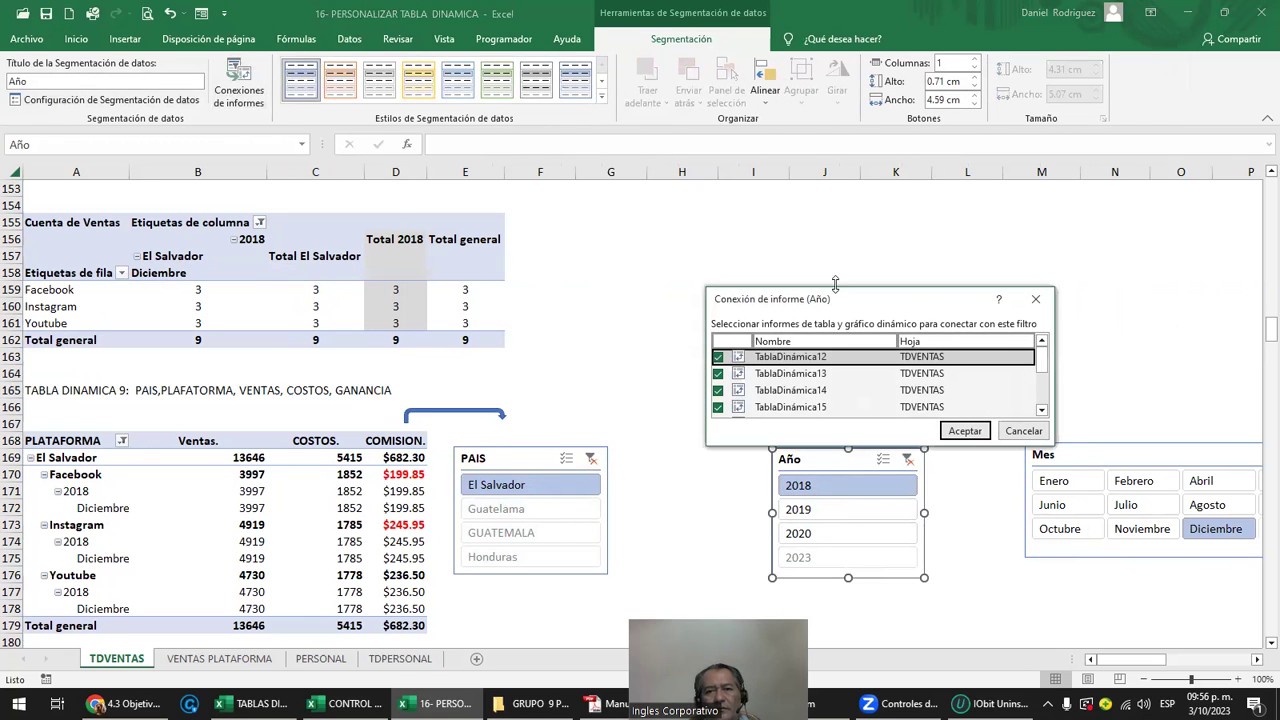
left_click_drag(835, 287, 835, 188)
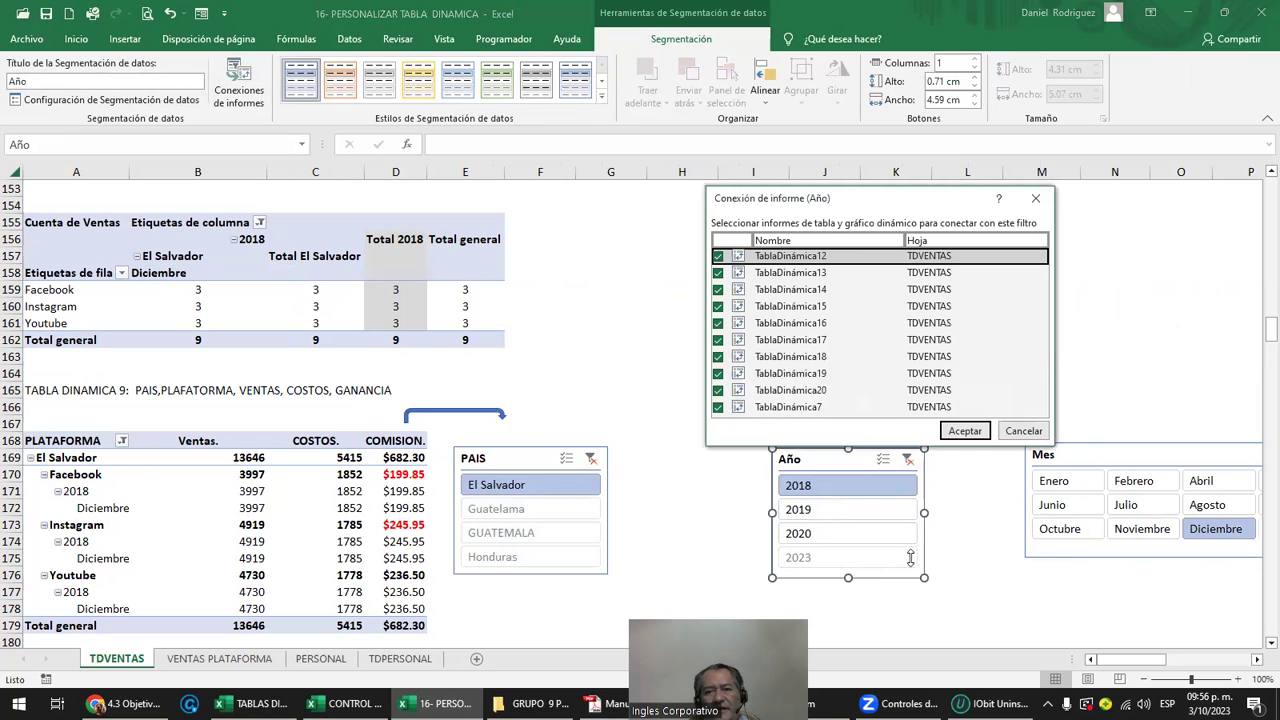
left_click_drag(910, 557, 910, 555)
left_click(717, 407)
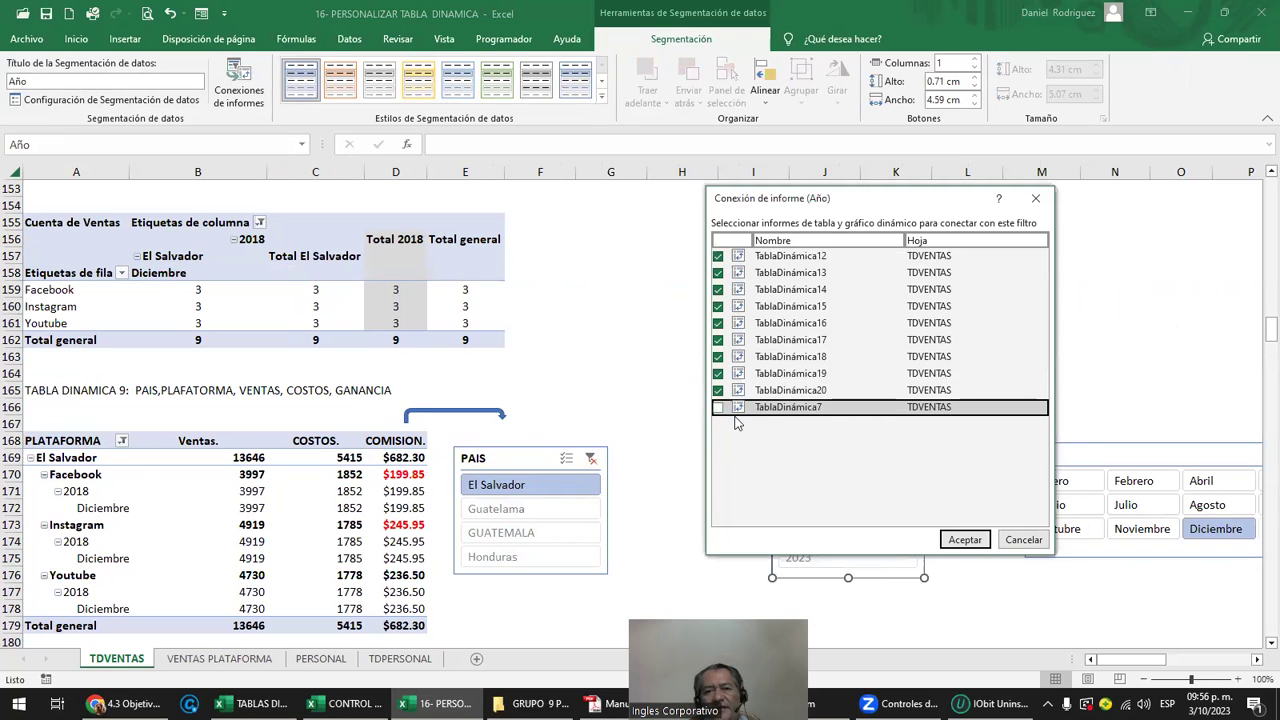
left_click(718, 390)
left_click(718, 390)
left_click(718, 407)
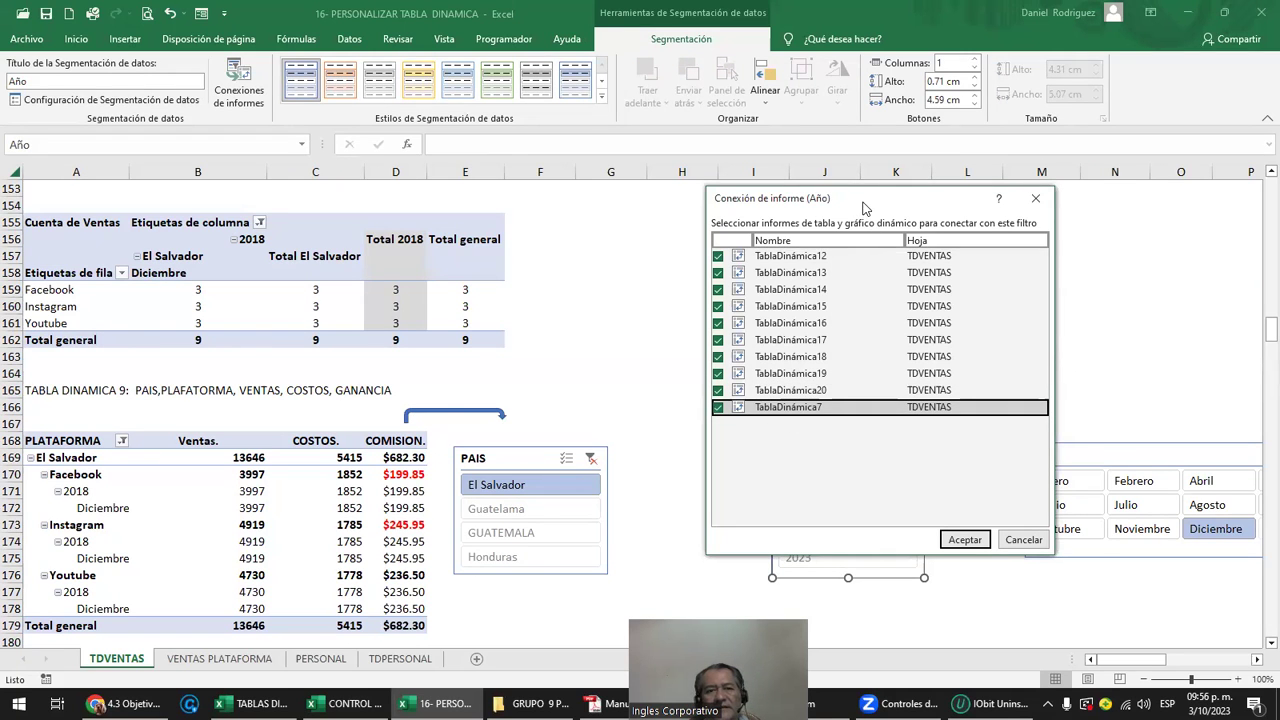
left_click_drag(865, 208, 245, 280)
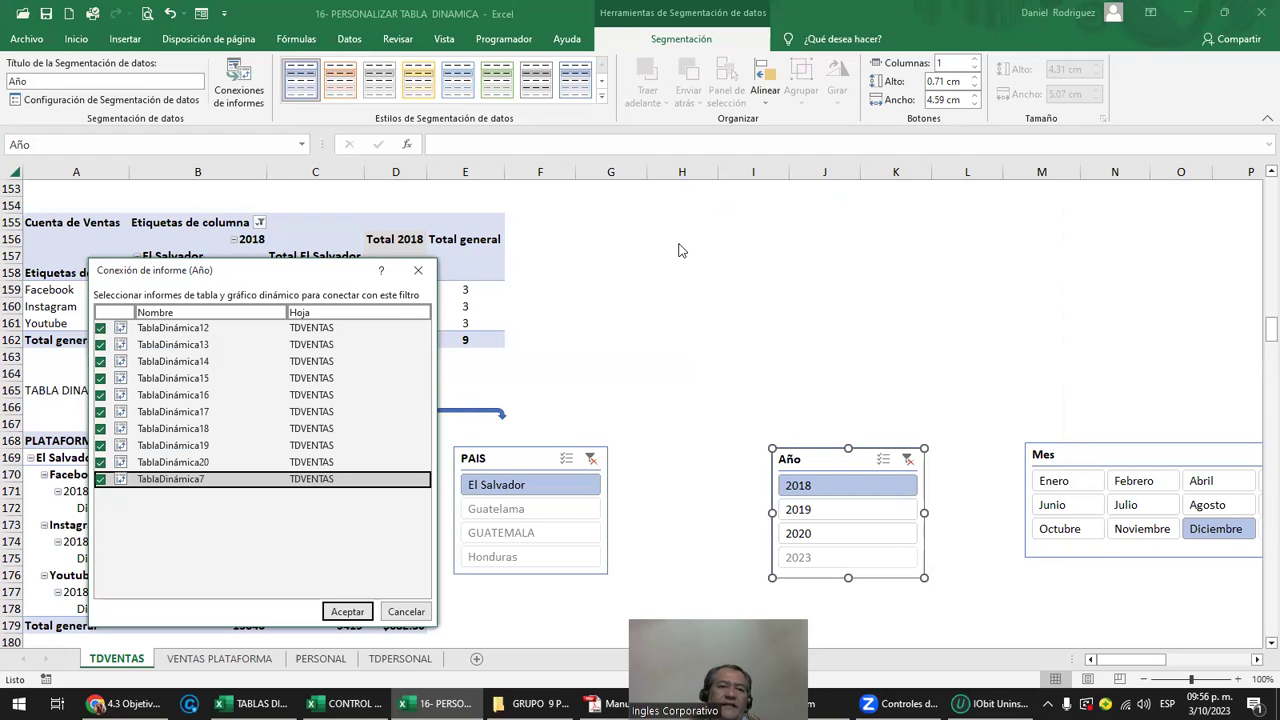
left_click(347, 611)
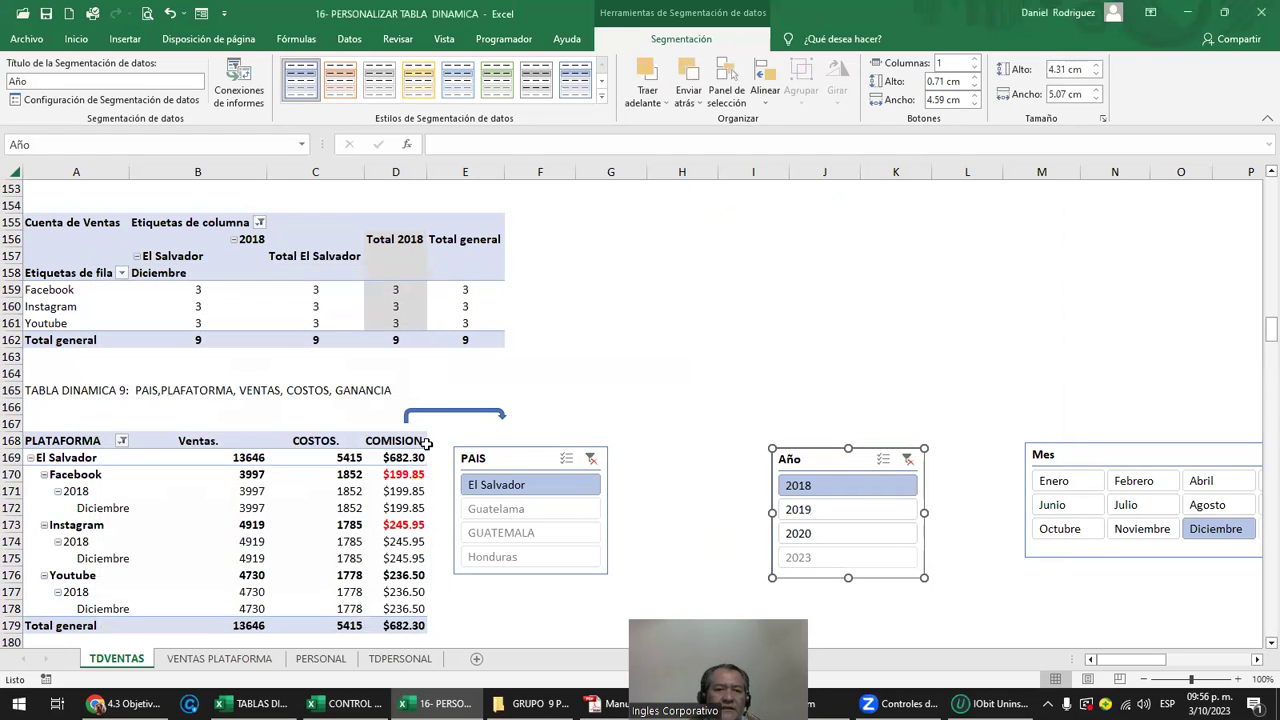
left_click_drag(408, 443, 400, 626)
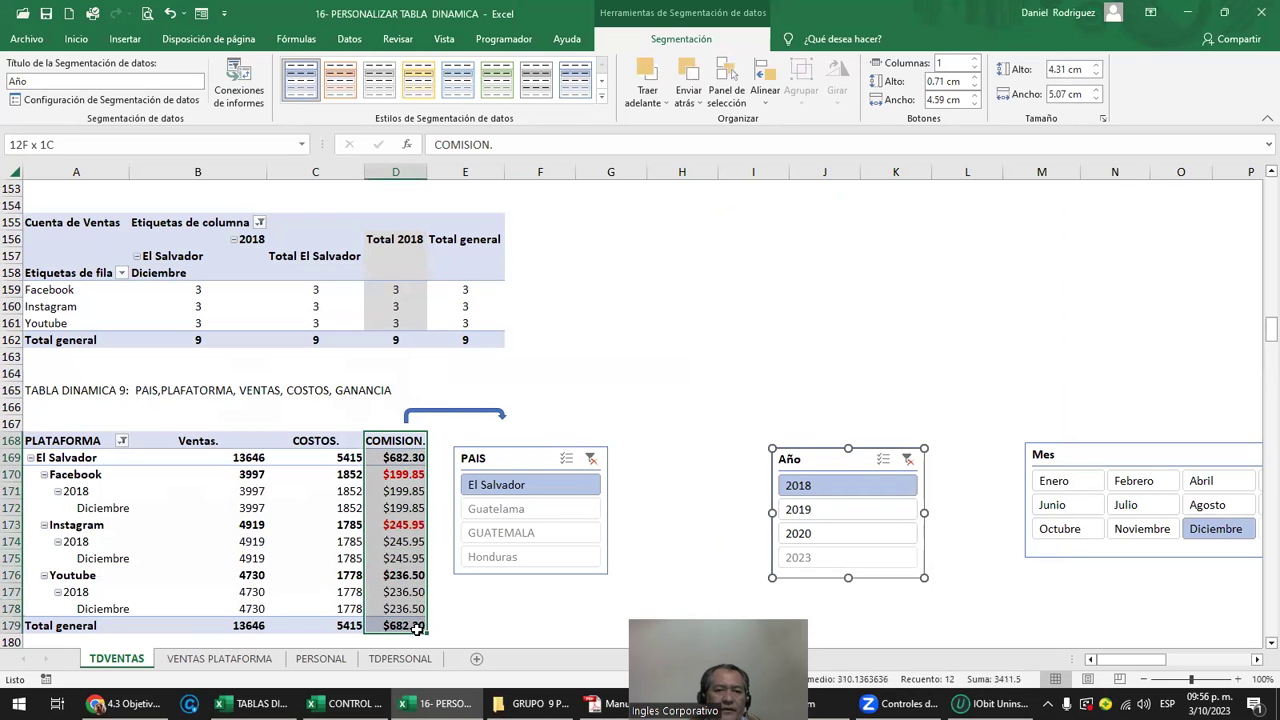
left_click(655, 389)
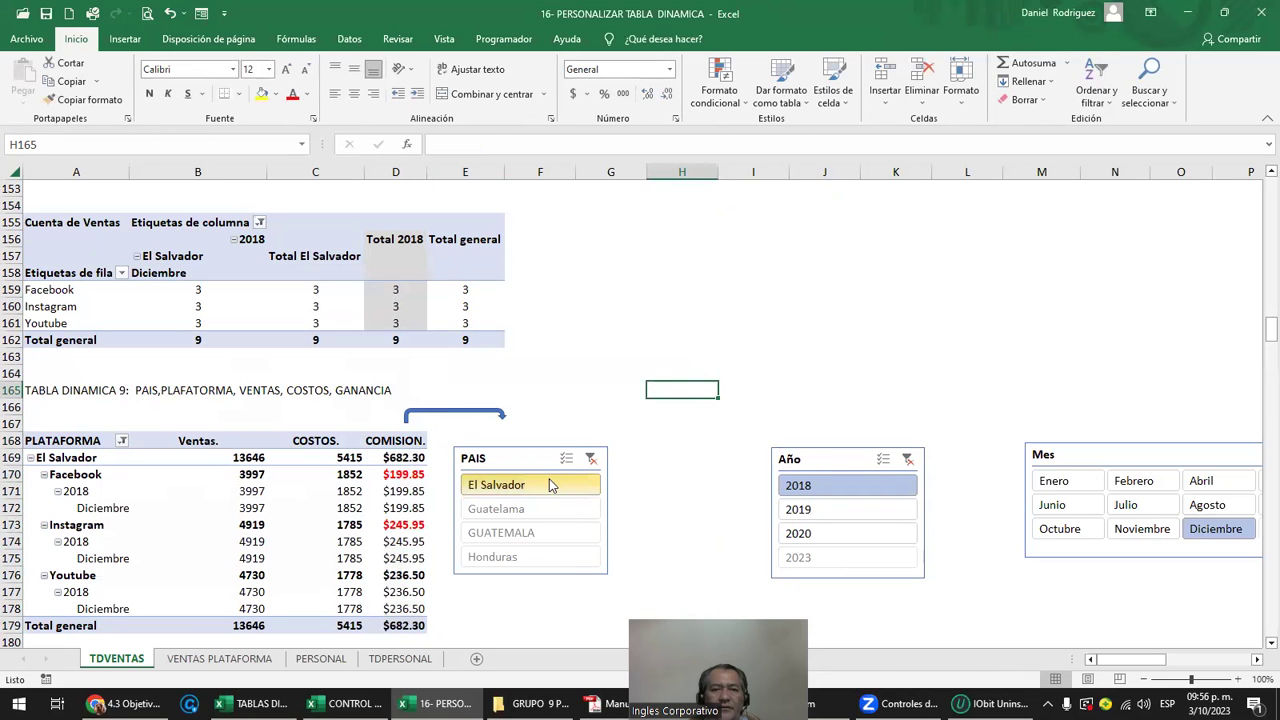
Inspect the commission pivot's COSTOS and COMISION columns while moving the PAIS slicer right and back.
left_click(400, 442)
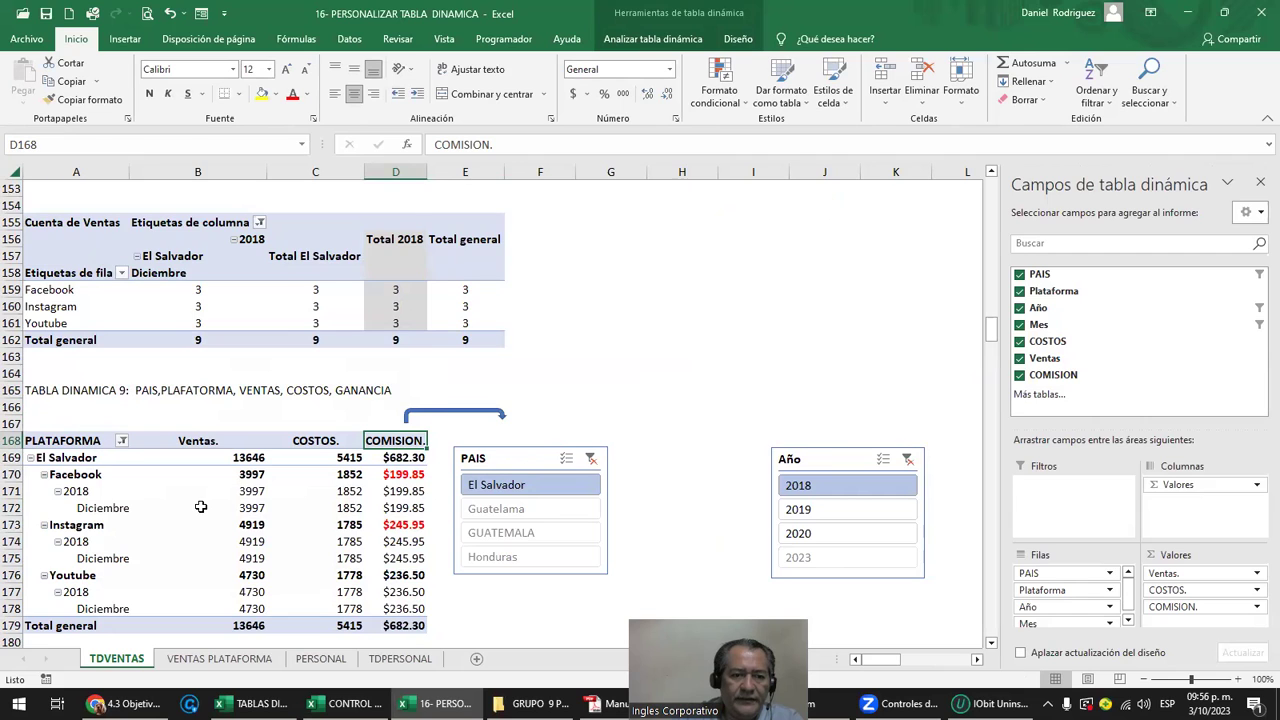
key("ctrl+Page_Down")
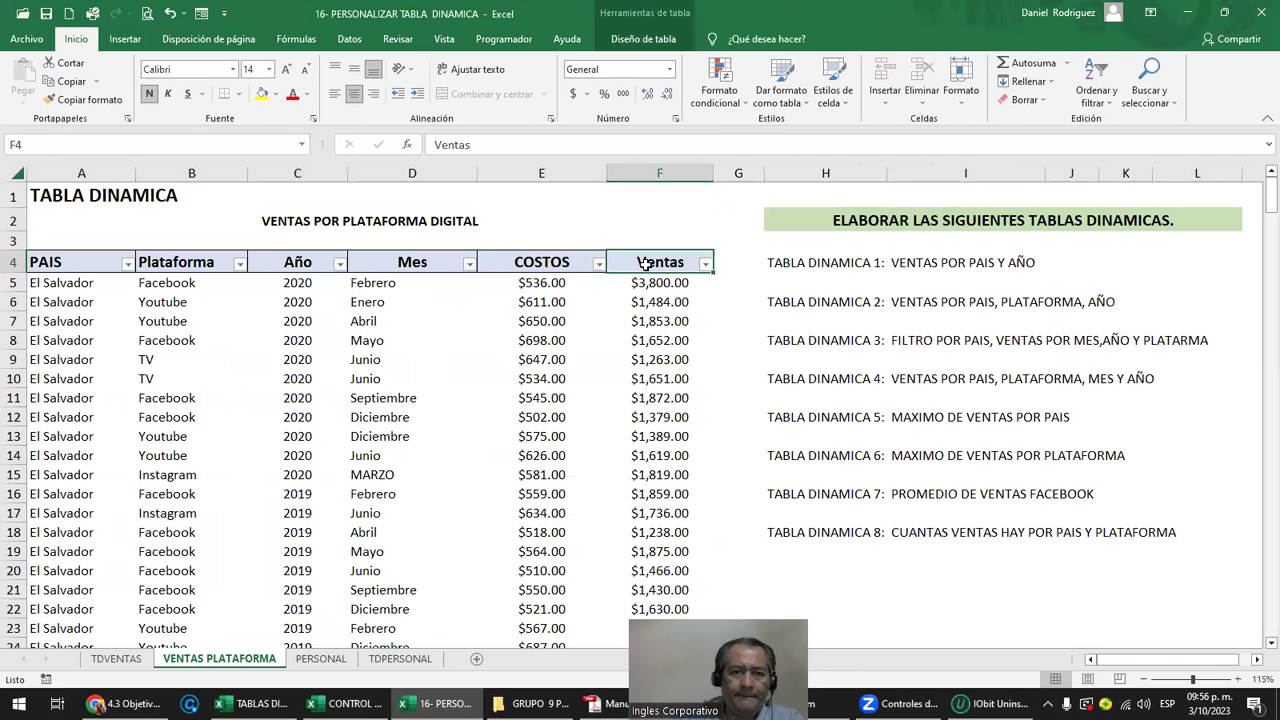
left_click(138, 659)
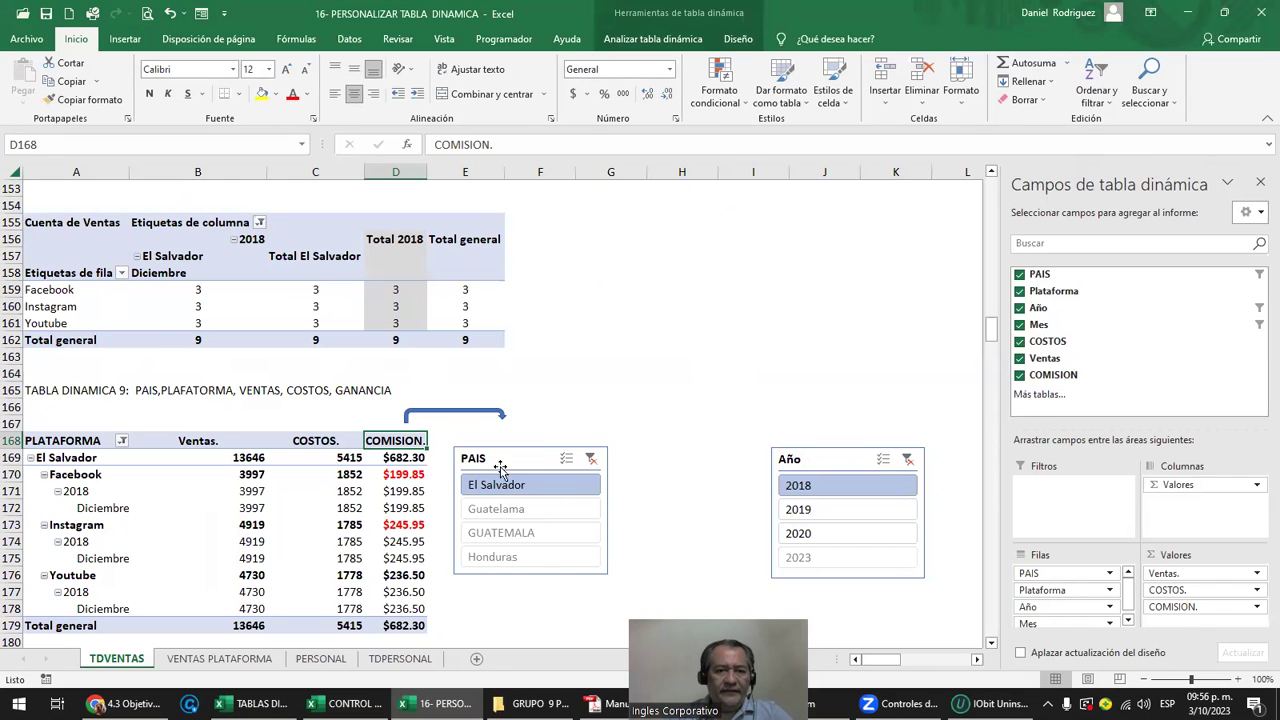
left_click_drag(500, 465, 596, 480)
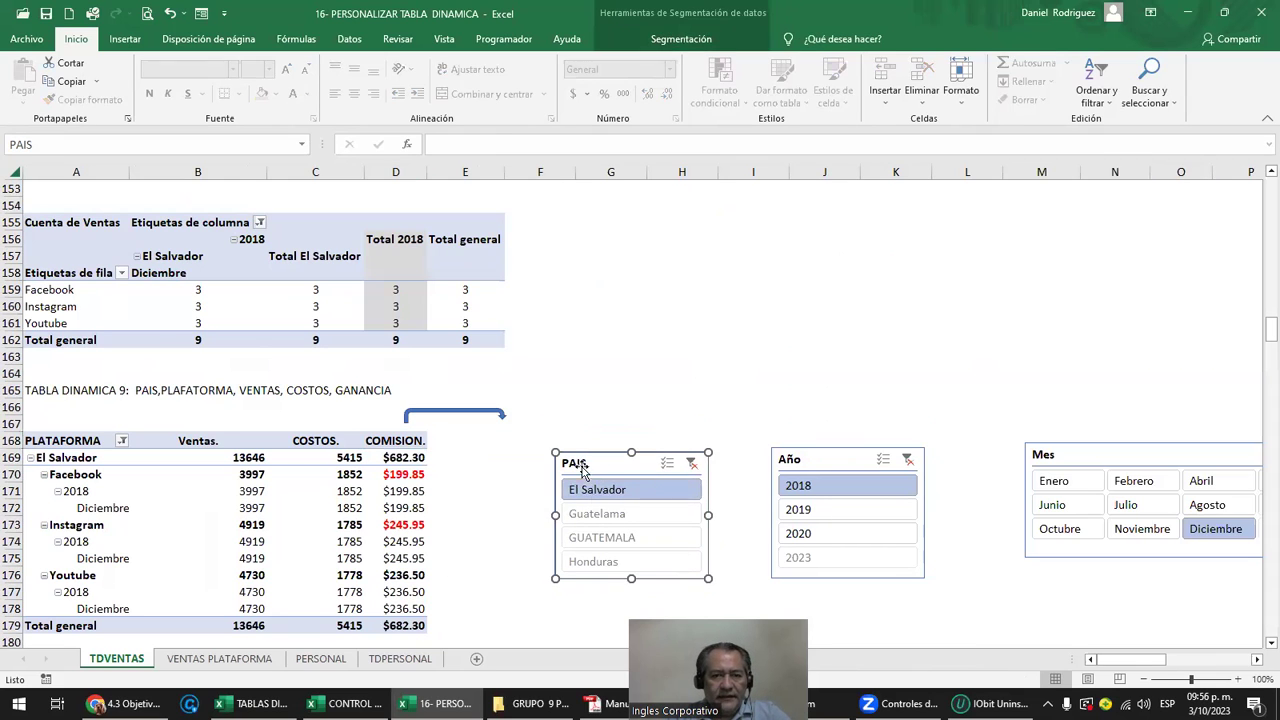
left_click(76, 446)
left_click_drag(279, 464, 398, 622)
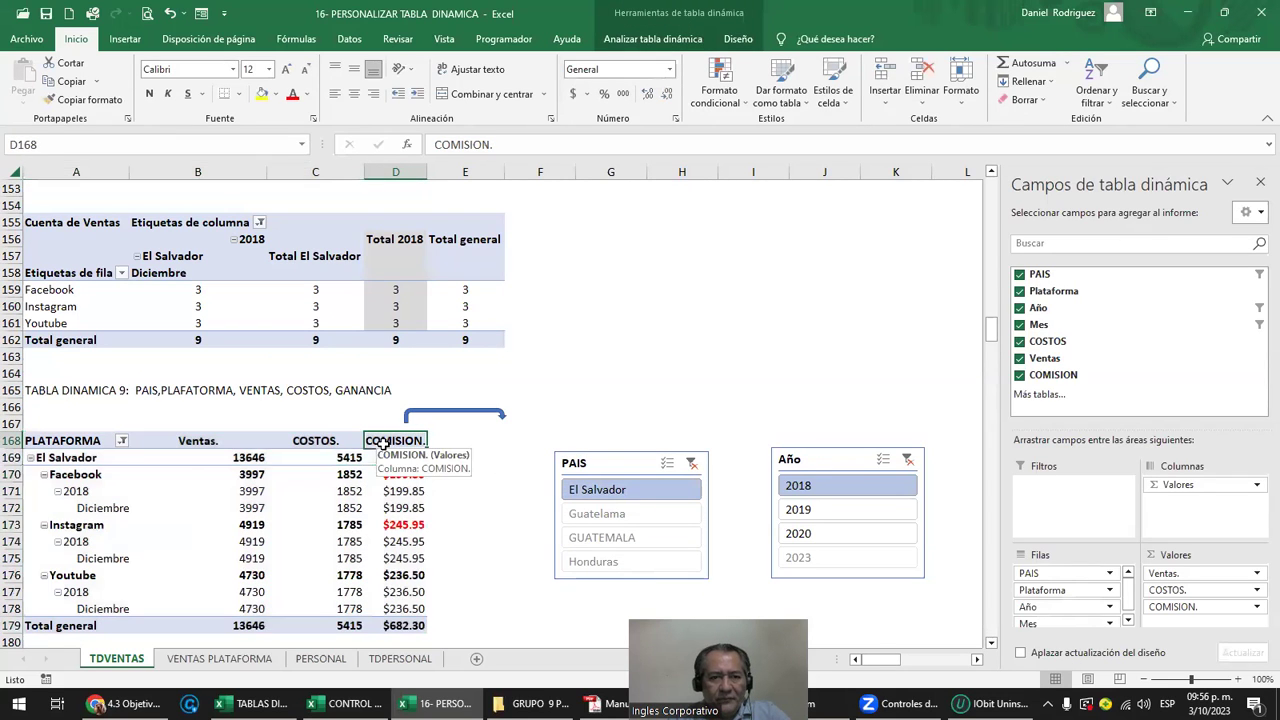
left_click_drag(383, 441, 395, 625)
left_click_drag(347, 459, 330, 608)
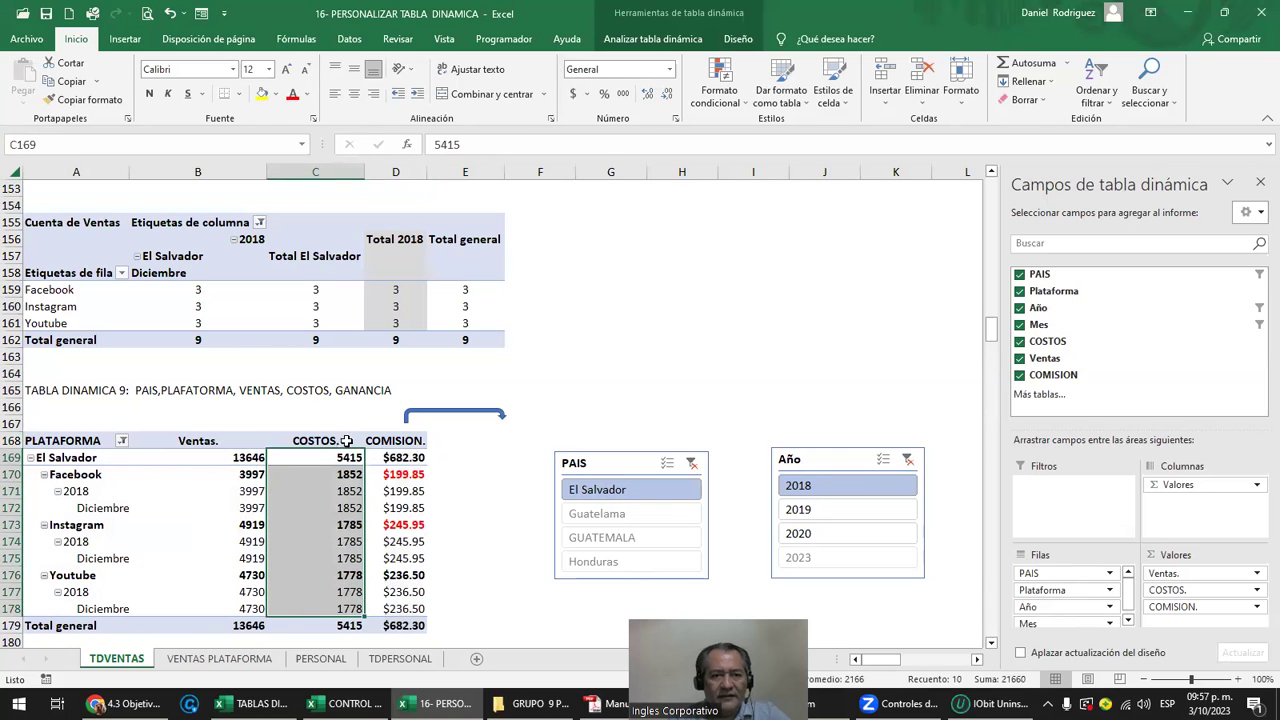
left_click_drag(397, 440, 397, 608)
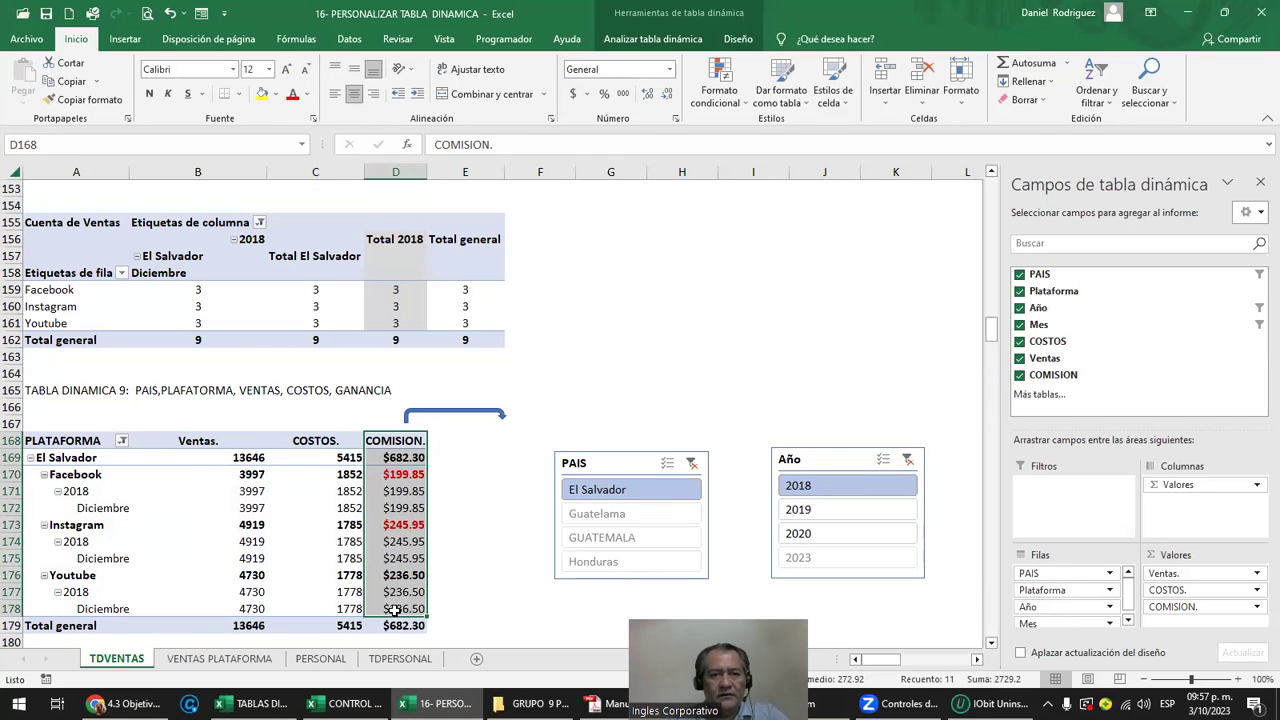
left_click_drag(632, 459, 537, 456)
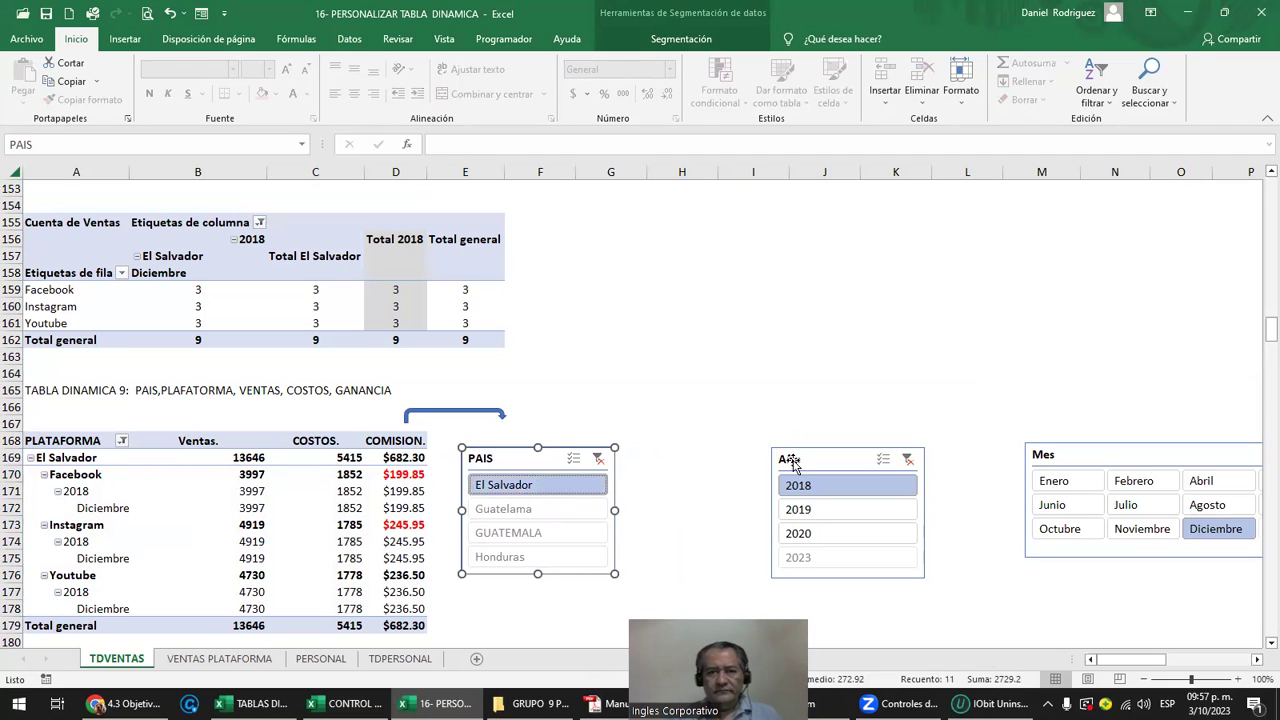
left_click(717, 376)
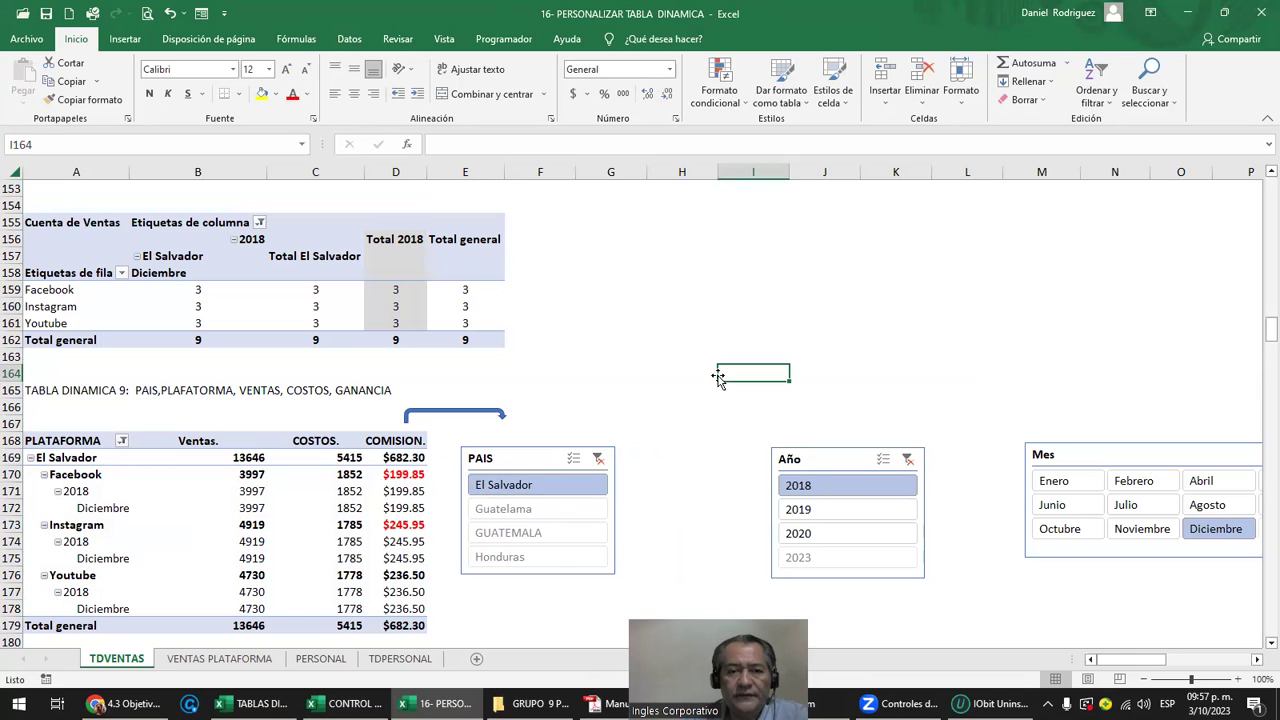
Check the PAIS slicer settings, then select COSTOS. and show the Analizar tabla dinámica options.
left_click(203, 660)
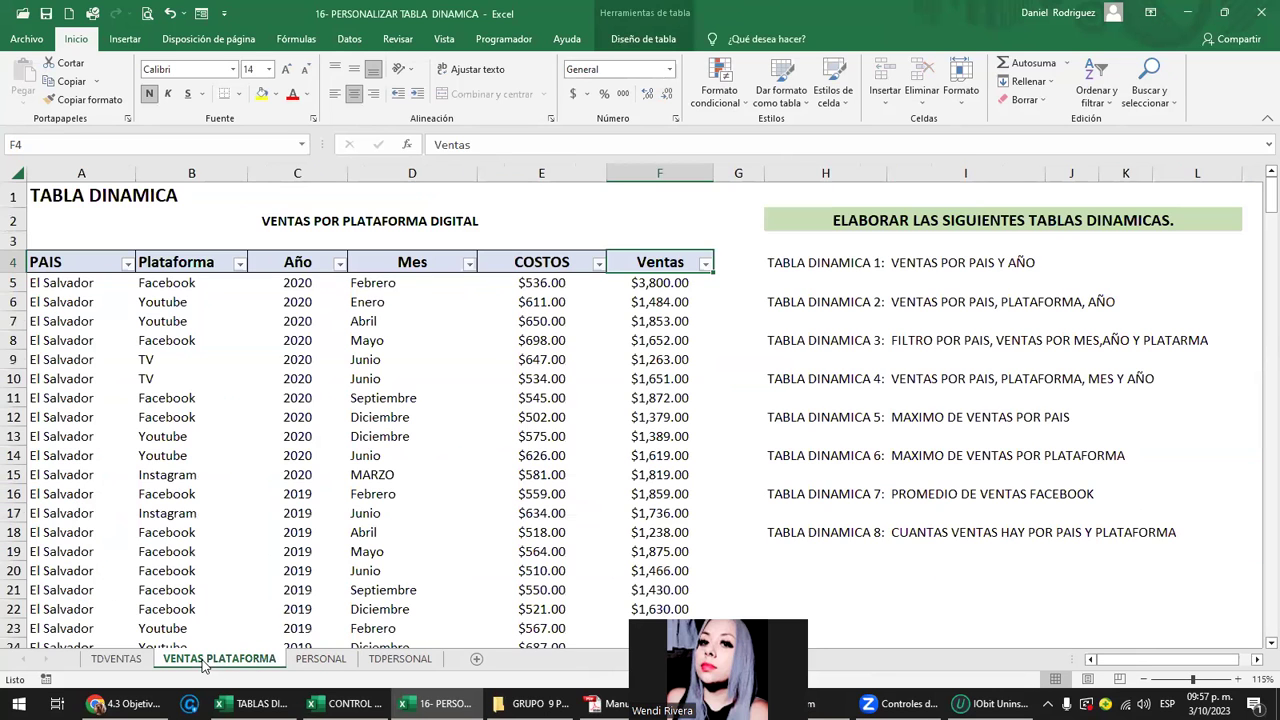
left_click(116, 658)
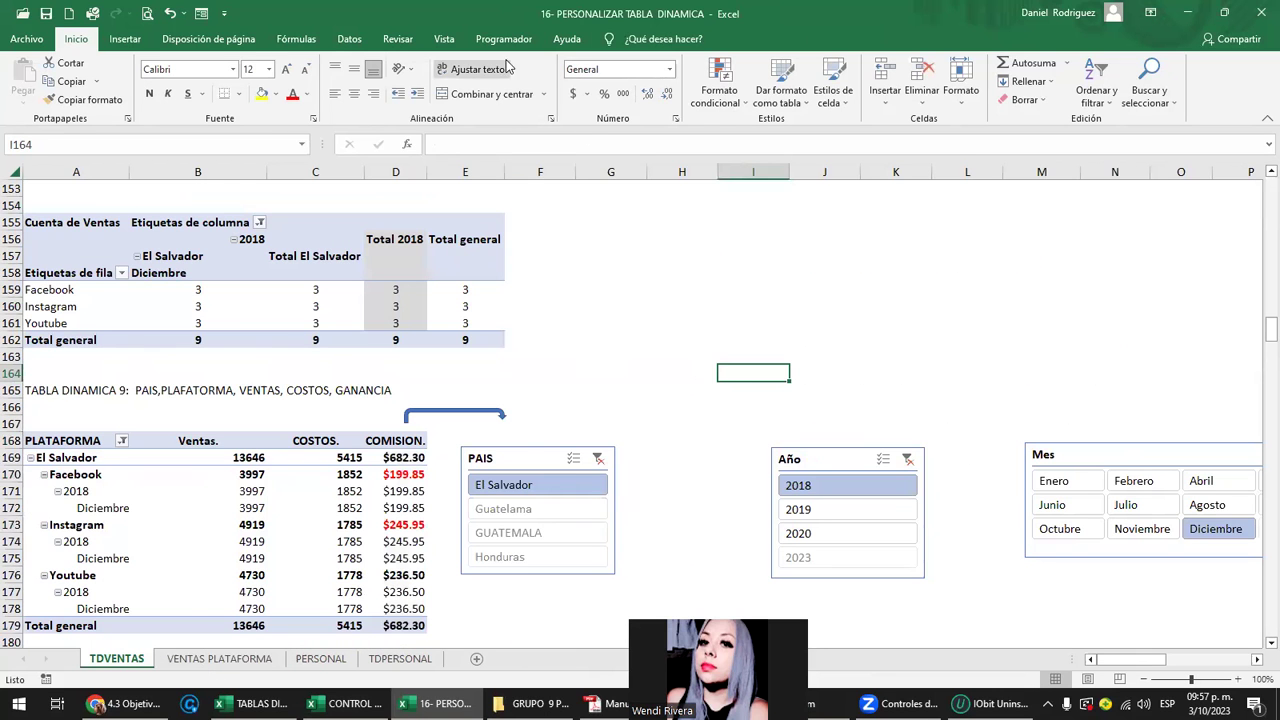
left_click(518, 461)
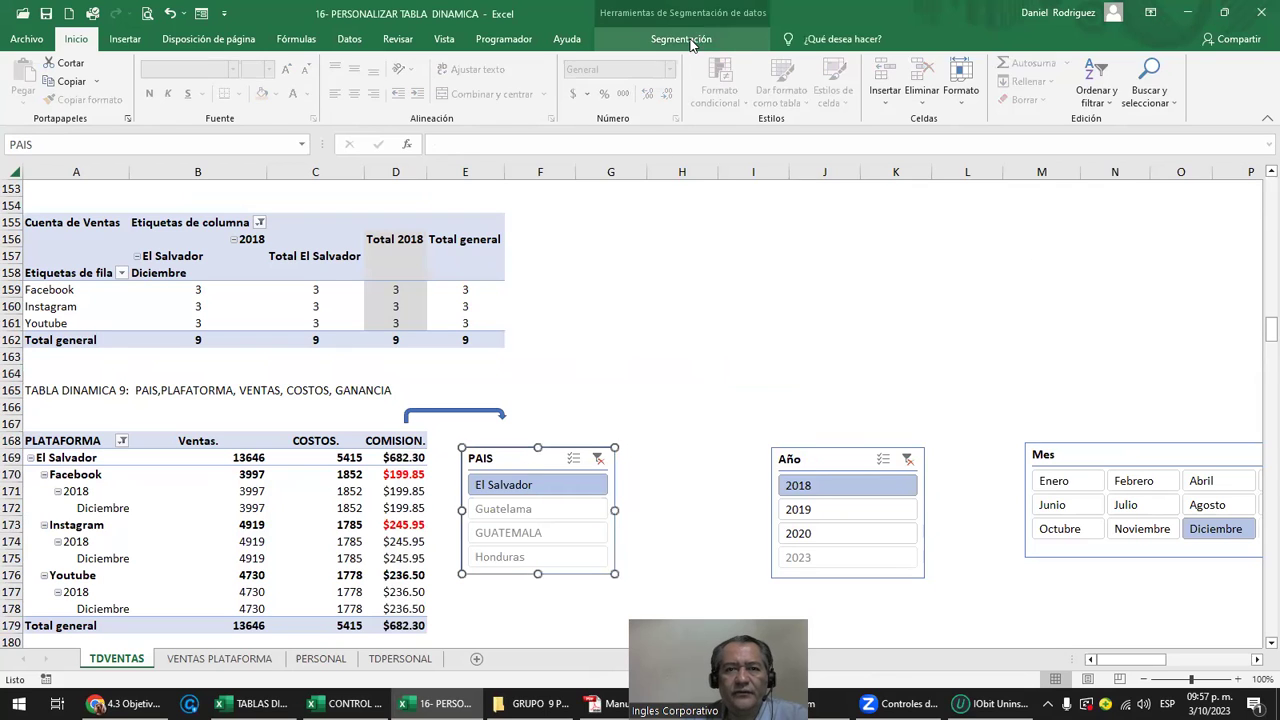
left_click(690, 44)
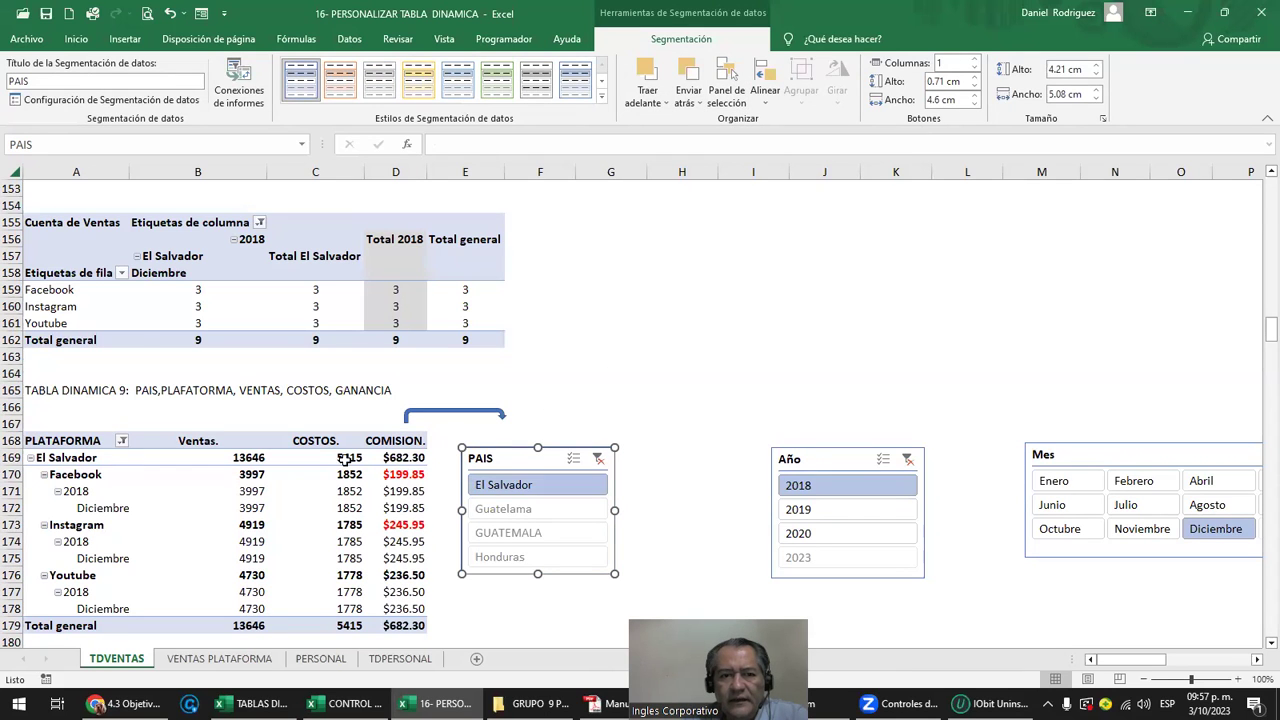
left_click(308, 443)
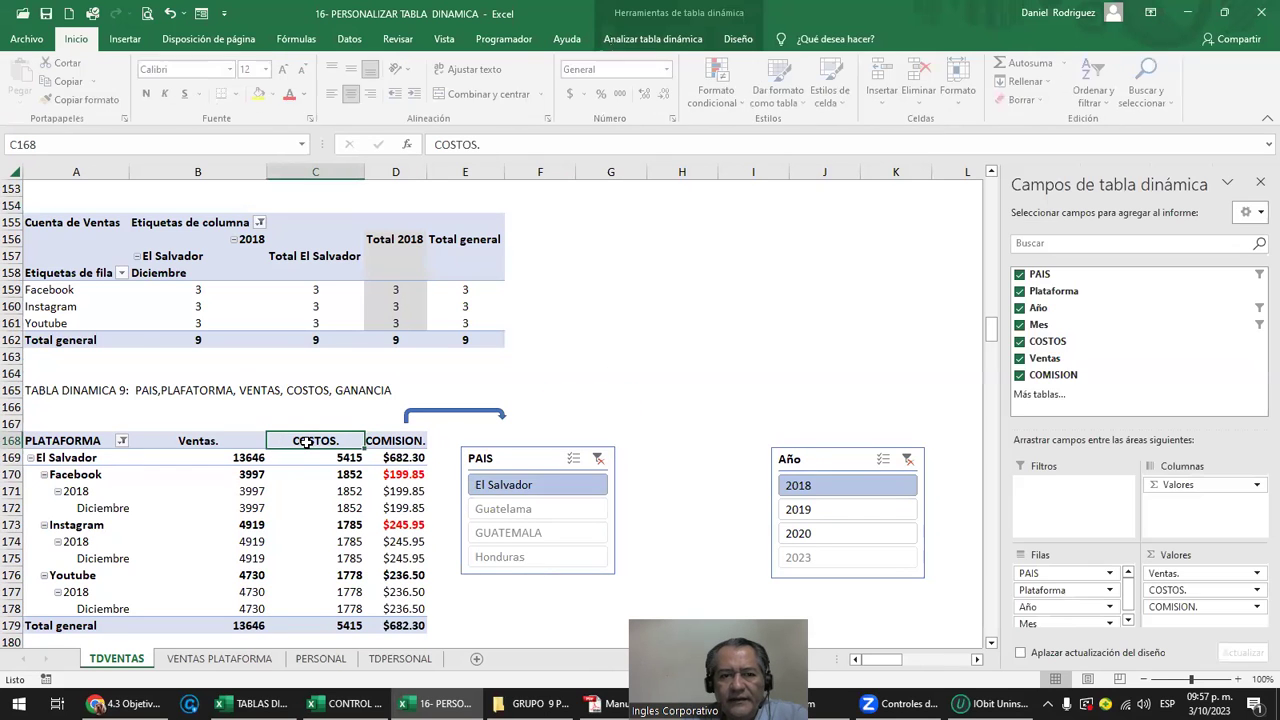
left_click(663, 45)
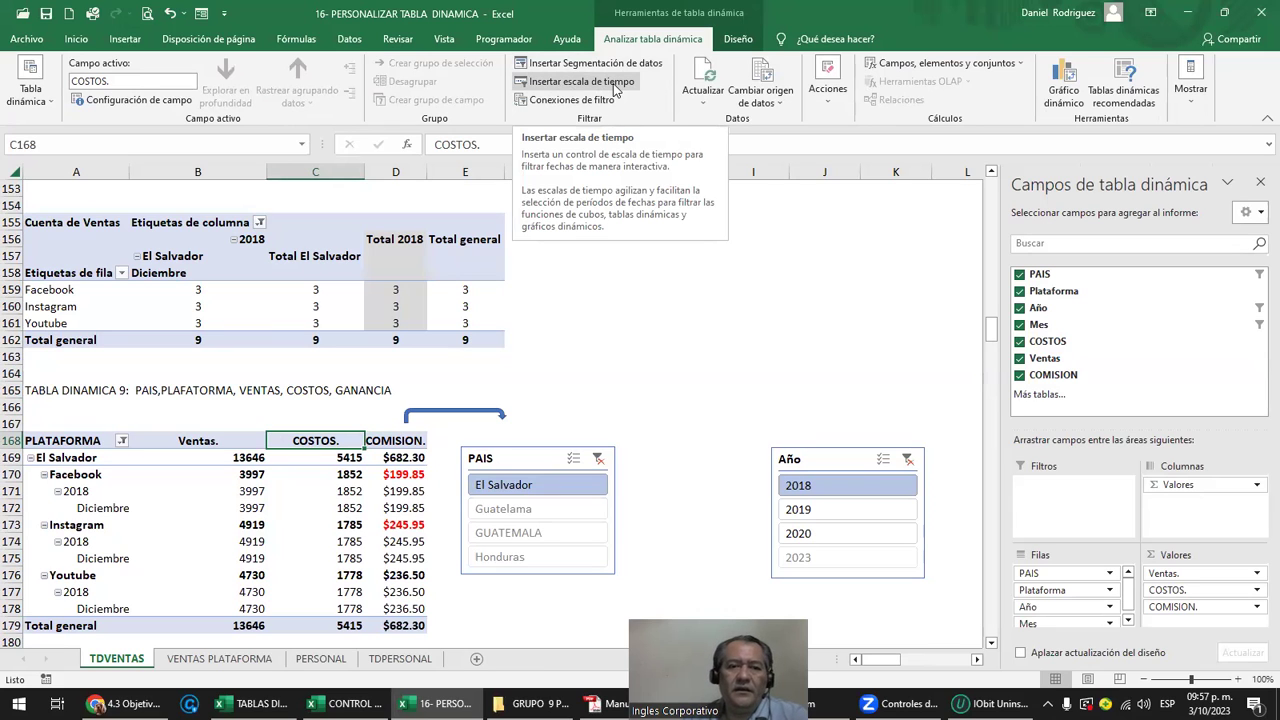
Enter 3/10/2023 in H162, format it as Fecha larga, and widen column H.
left_click(704, 334)
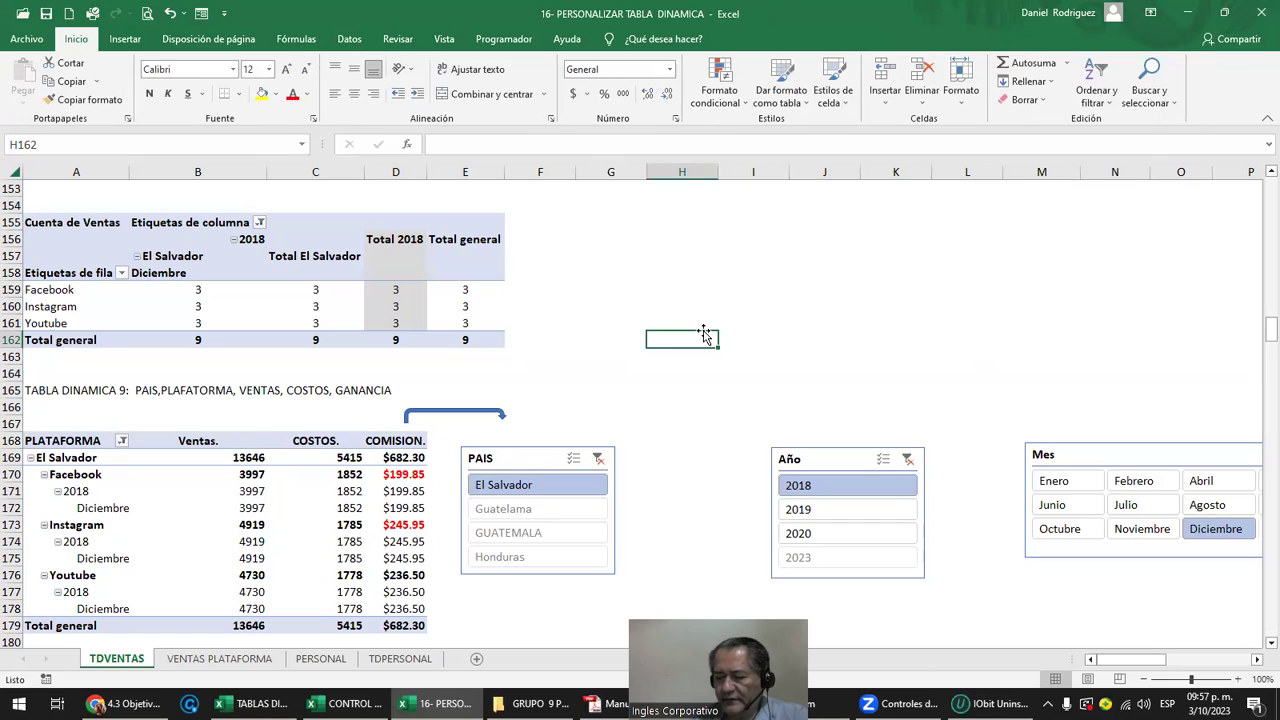
type("3/10/2023")
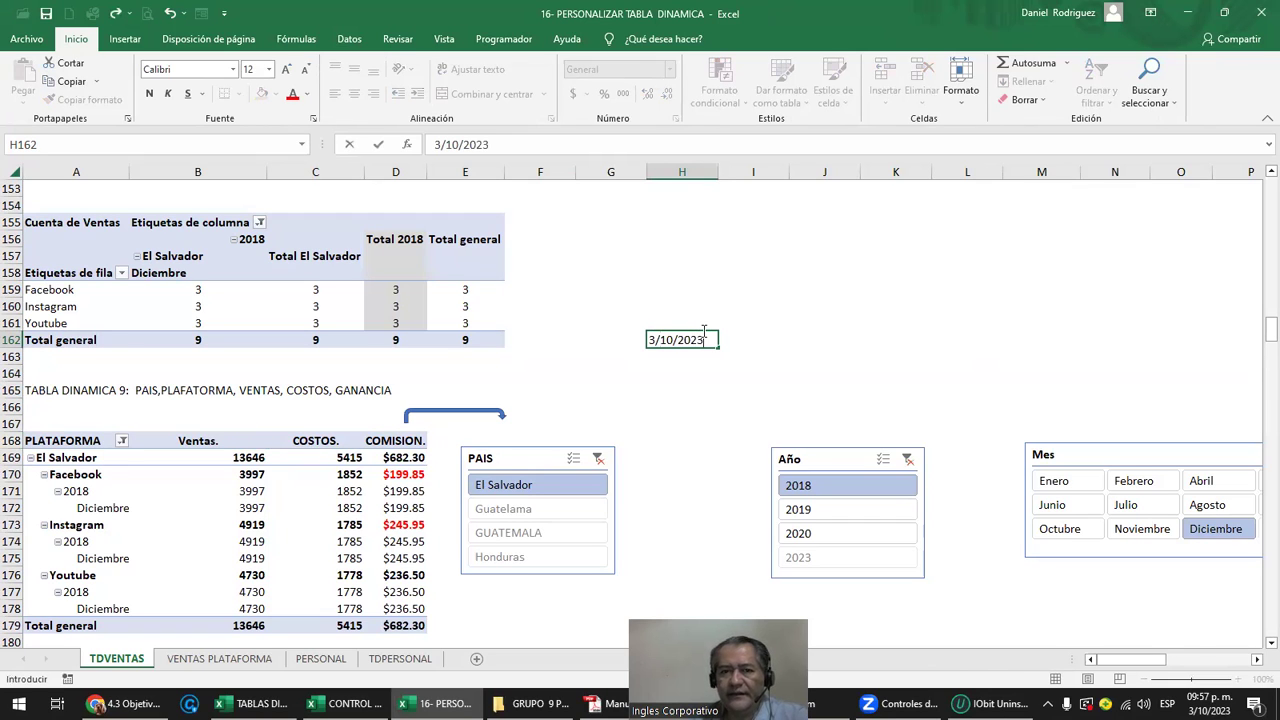
key("Return")
left_click(697, 339)
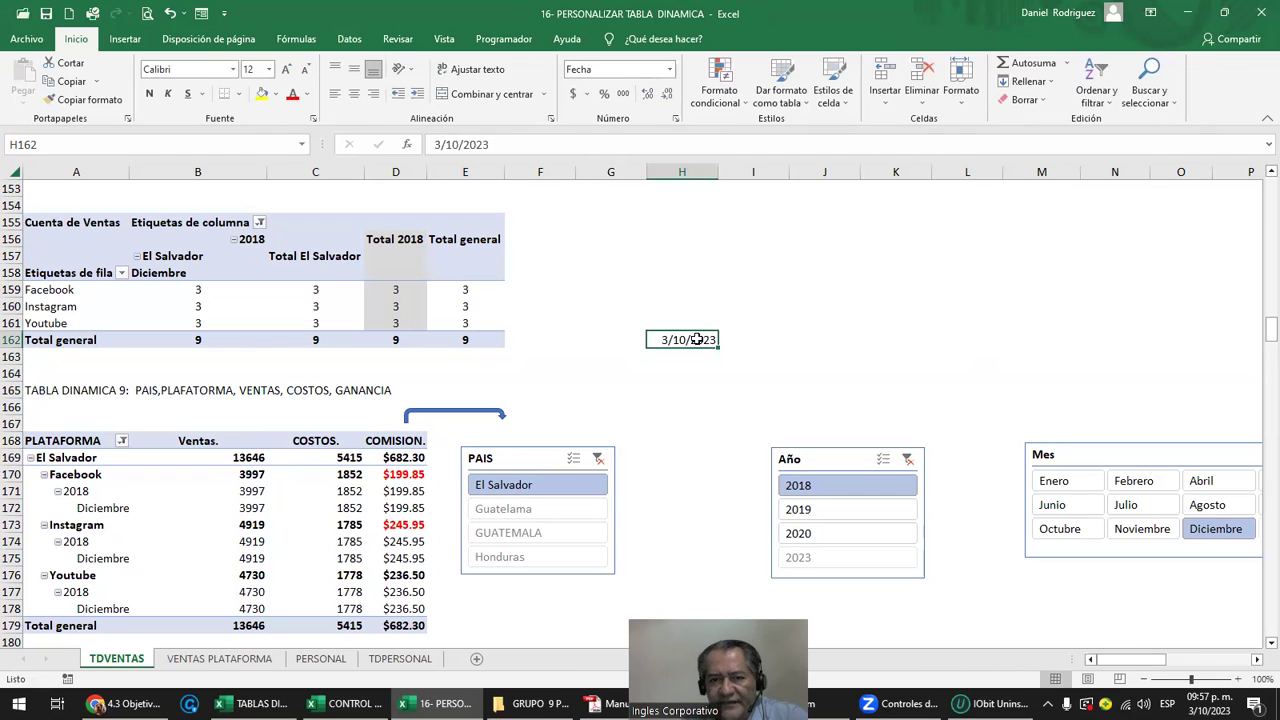
left_click(669, 69)
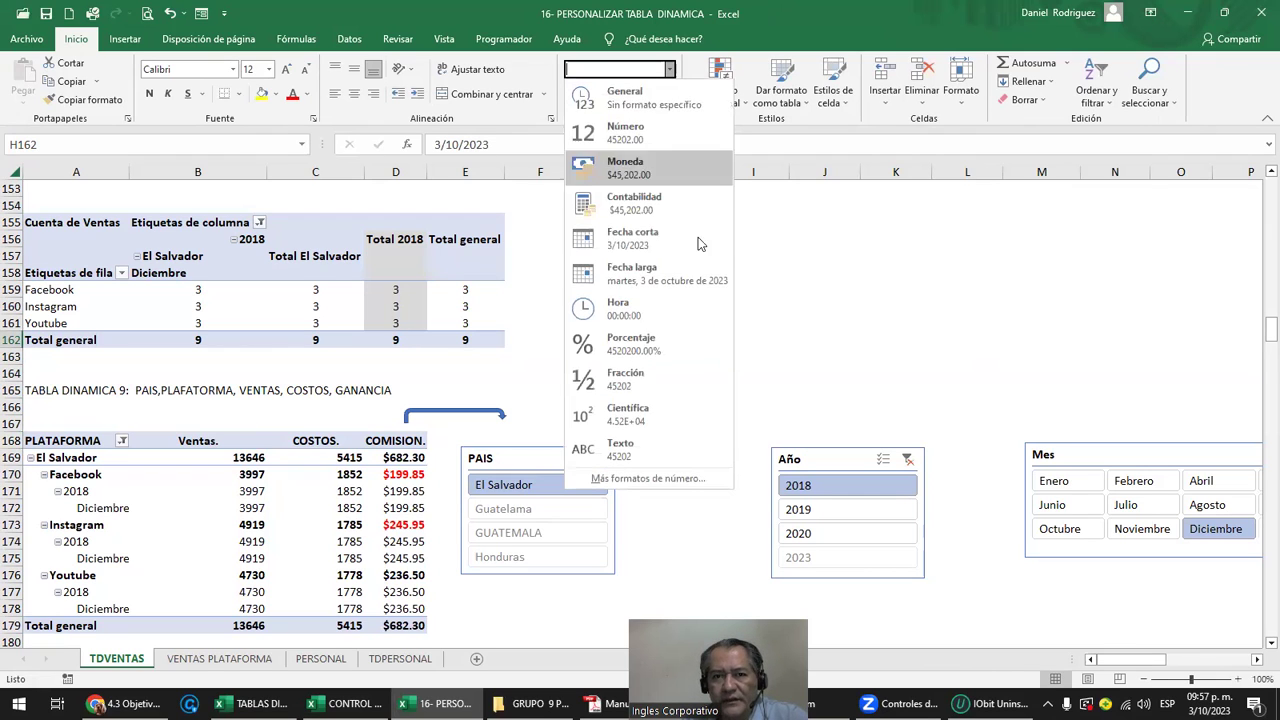
left_click(665, 273)
left_click_drag(812, 173, 812, 173)
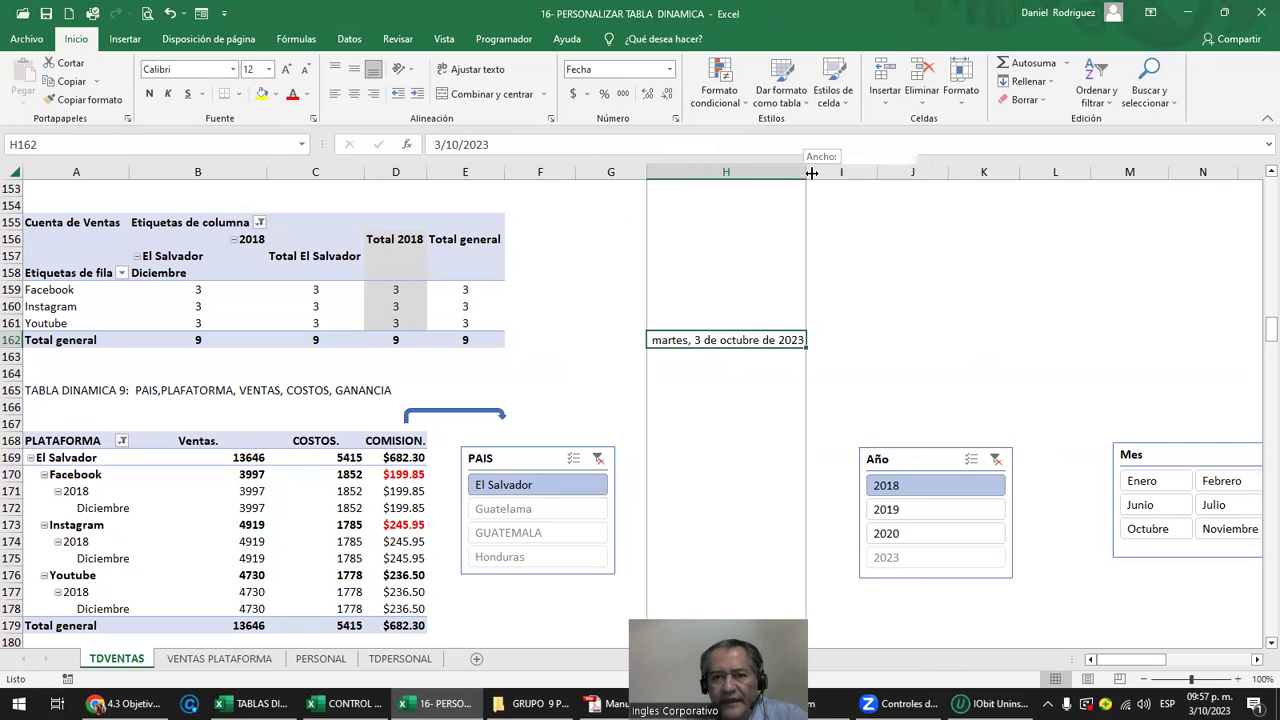
On VENTAS PLATAFORMA, select the Año and Mes columns and the Mes header D4.
left_click(219, 658)
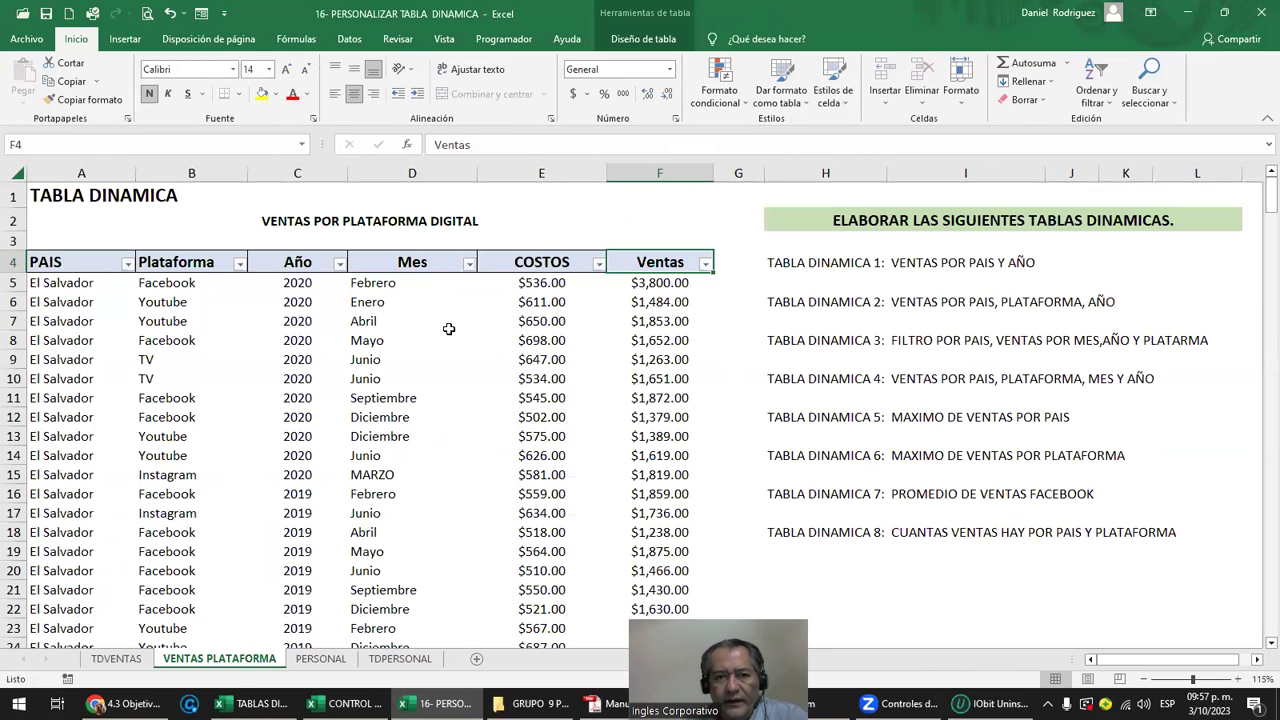
left_click(297, 172)
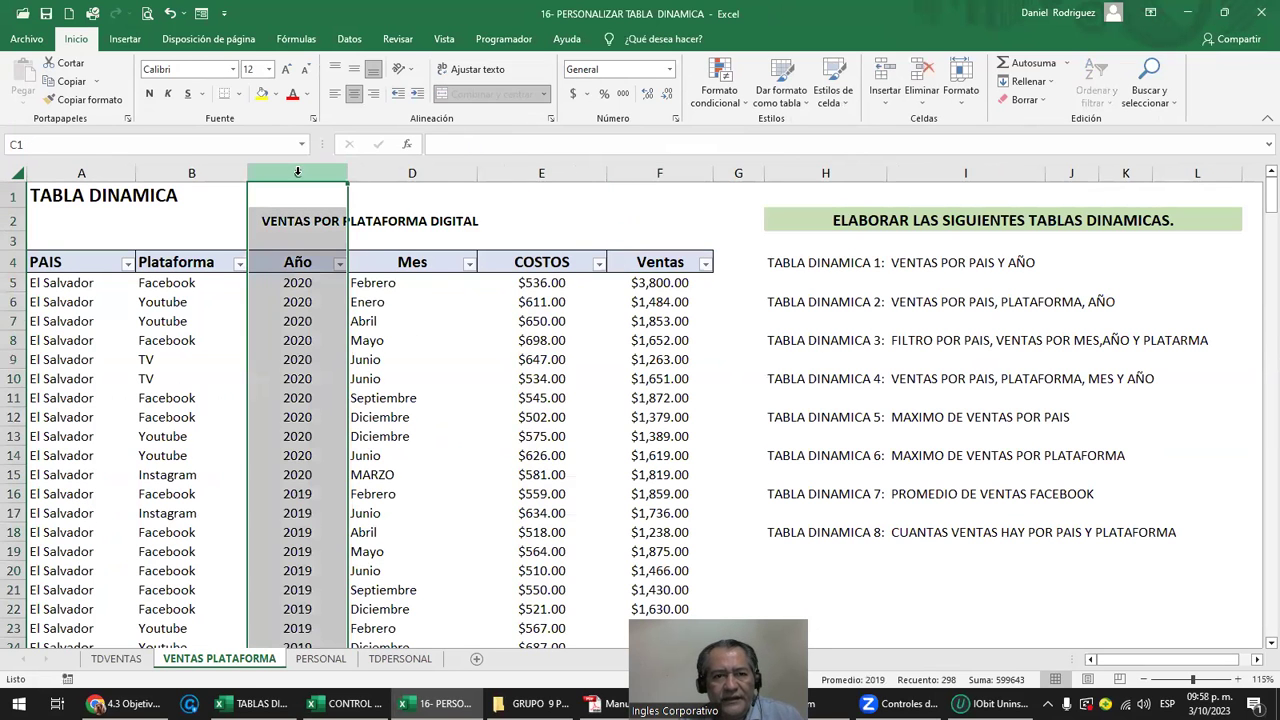
left_click(379, 172, "ctrl")
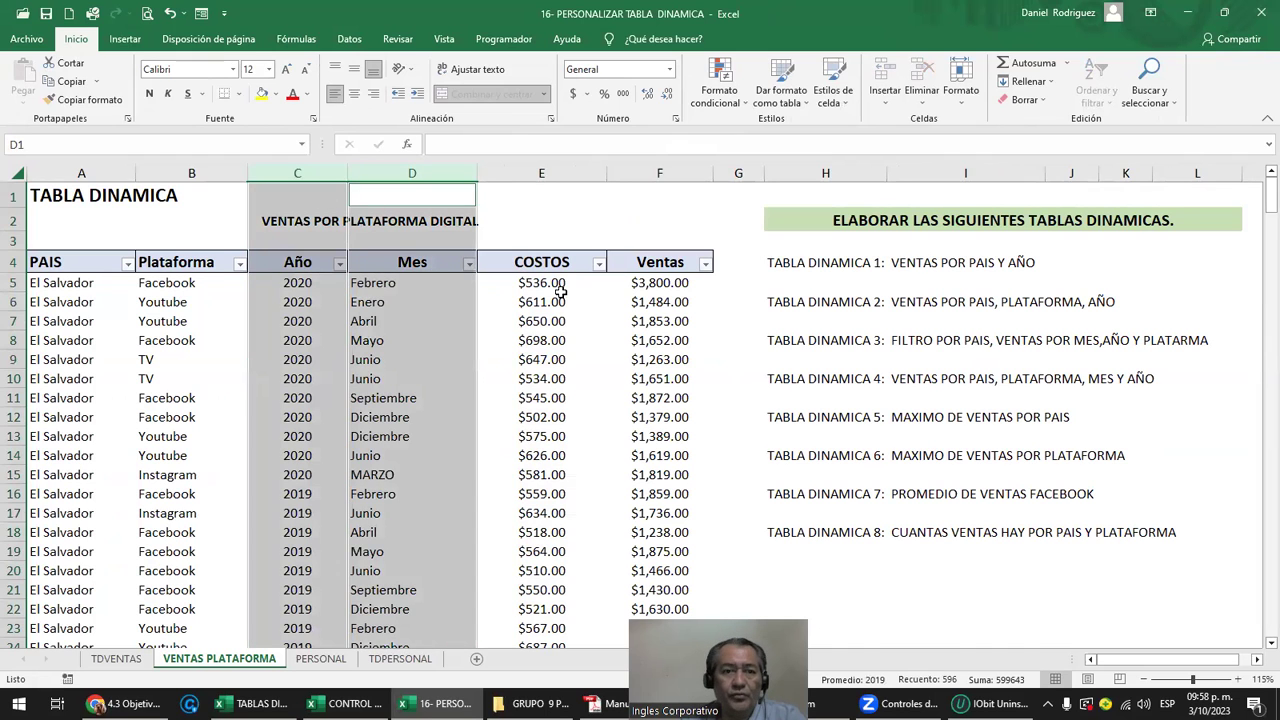
left_click(412, 264)
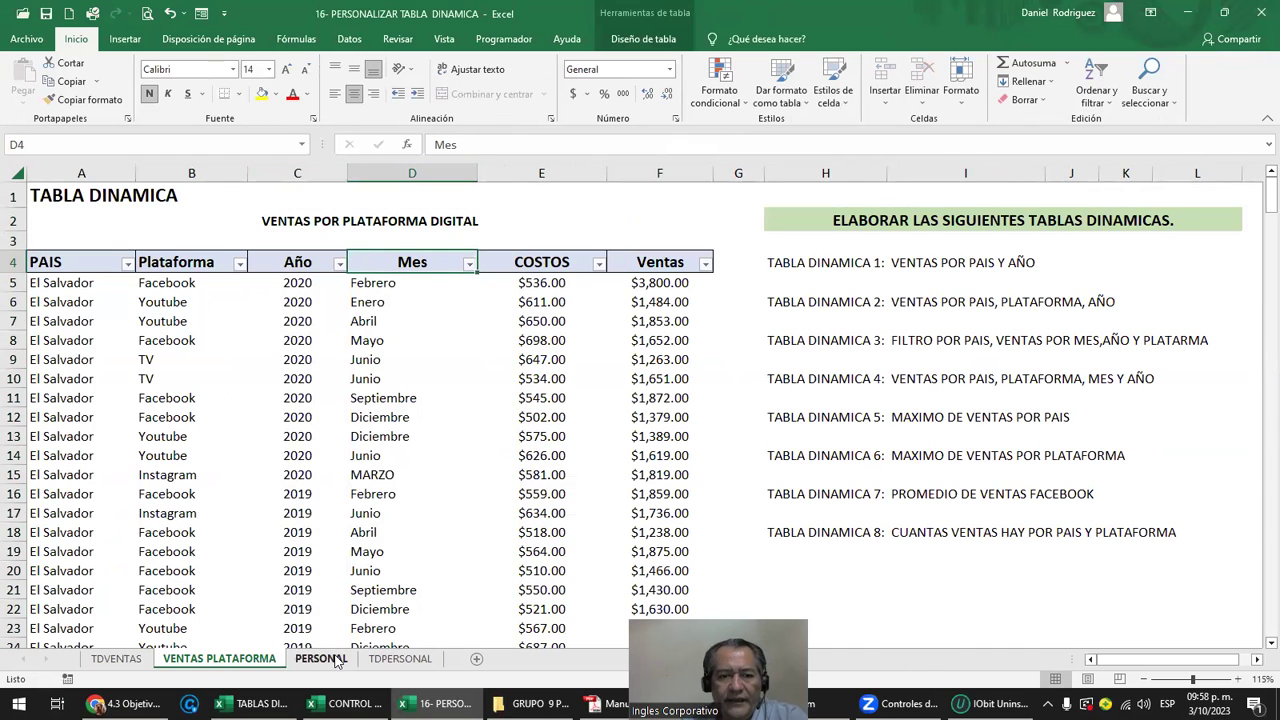
Look at the PERSONAL sheet's Departamento data, then go back to TDVENTAS.
left_click(320, 659)
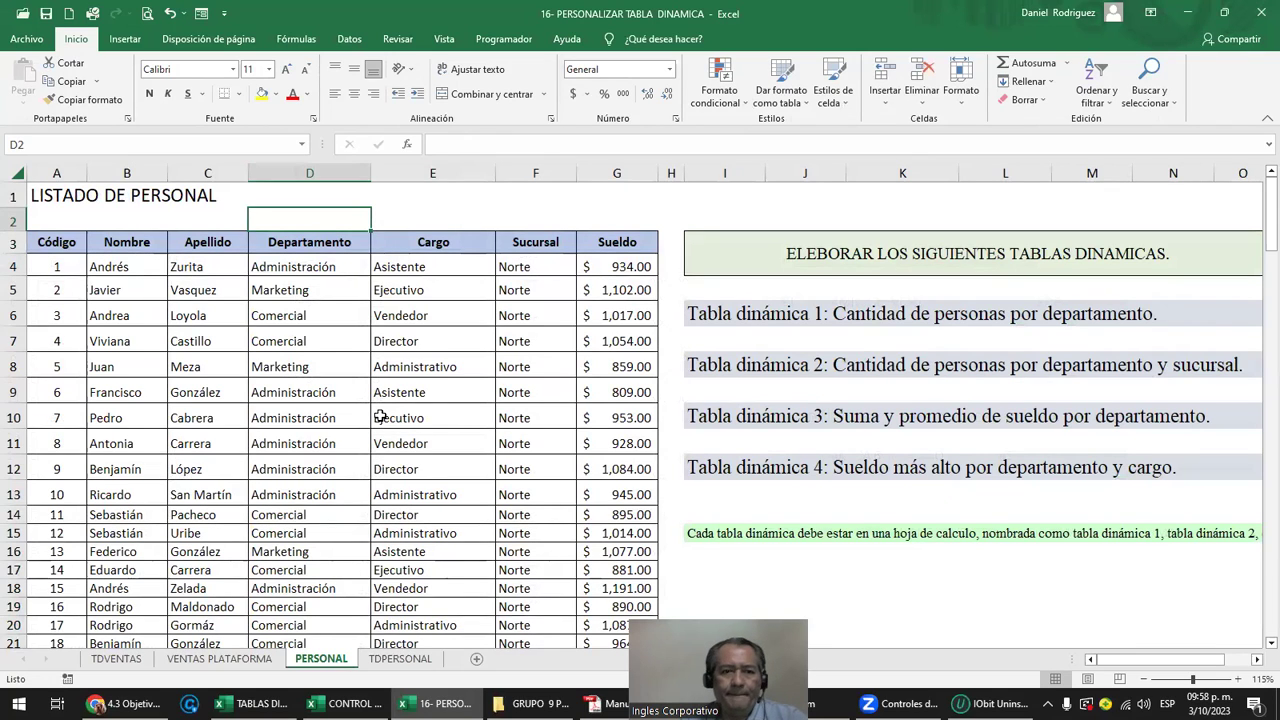
left_click(303, 343)
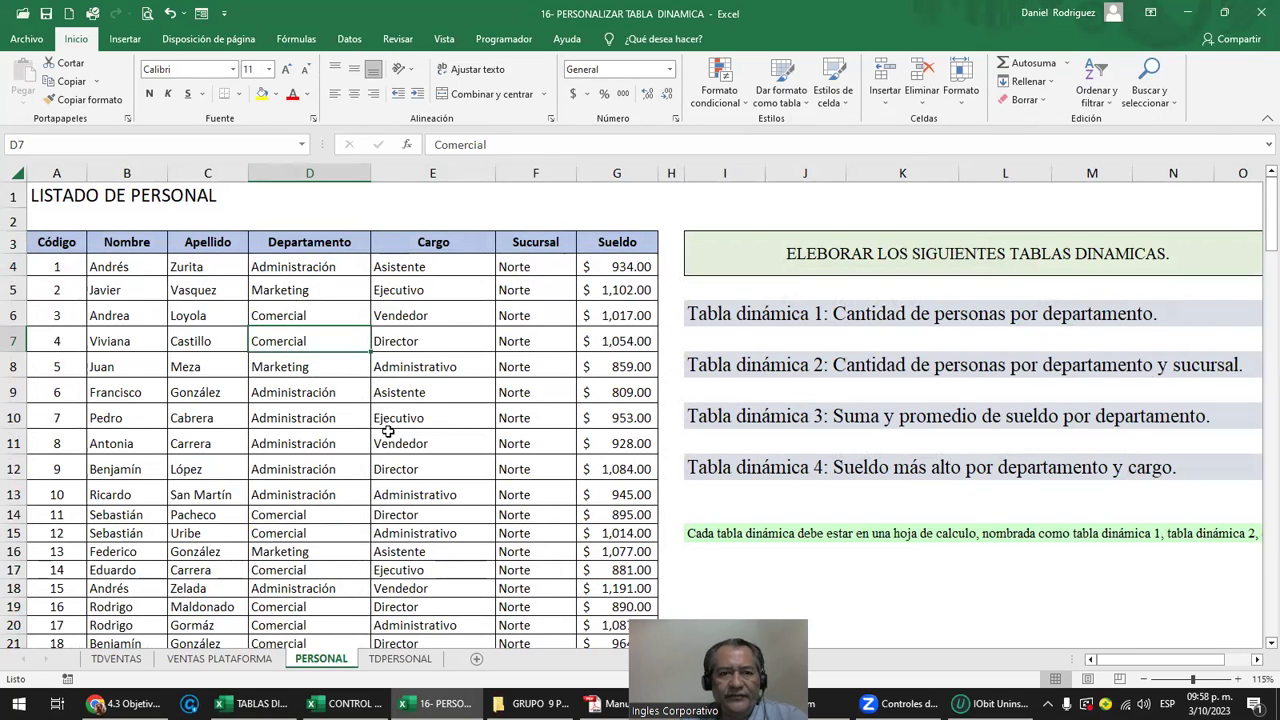
left_click(219, 659)
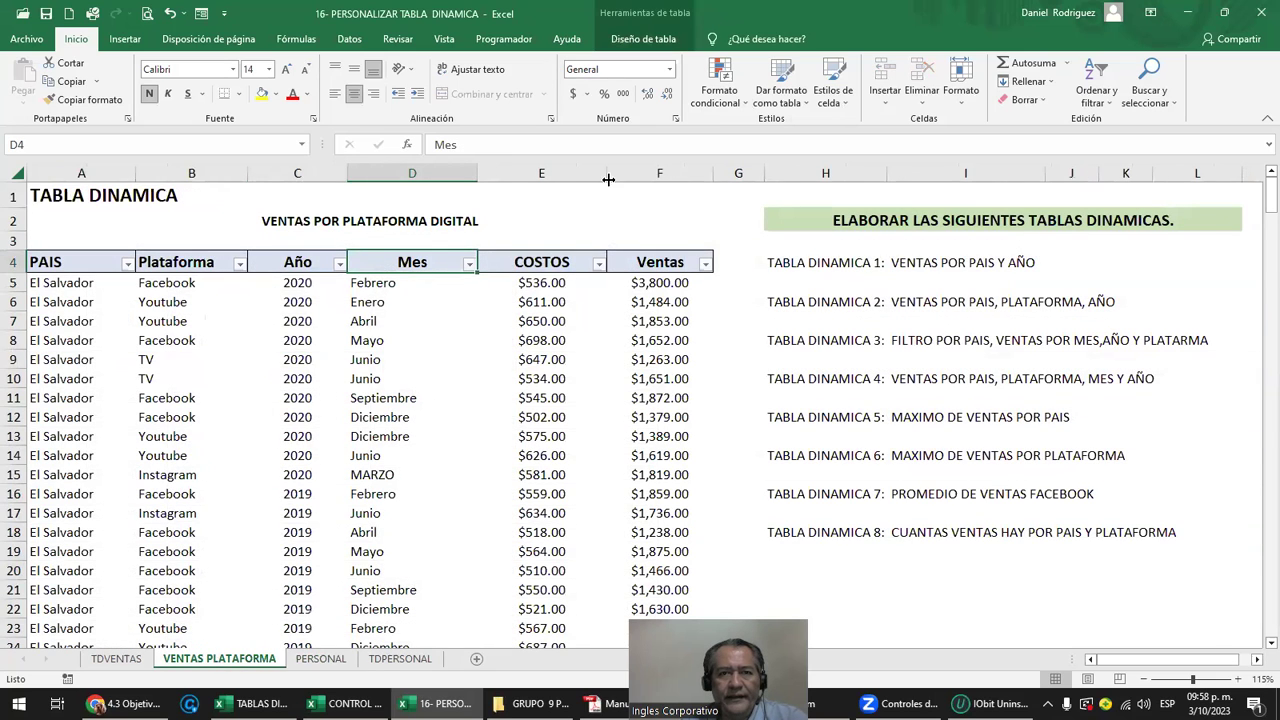
left_click(116, 659)
From the commission pivot's COSTOS. header and analysis tab, move to empty cell H171 to close the field list.
left_click(327, 450)
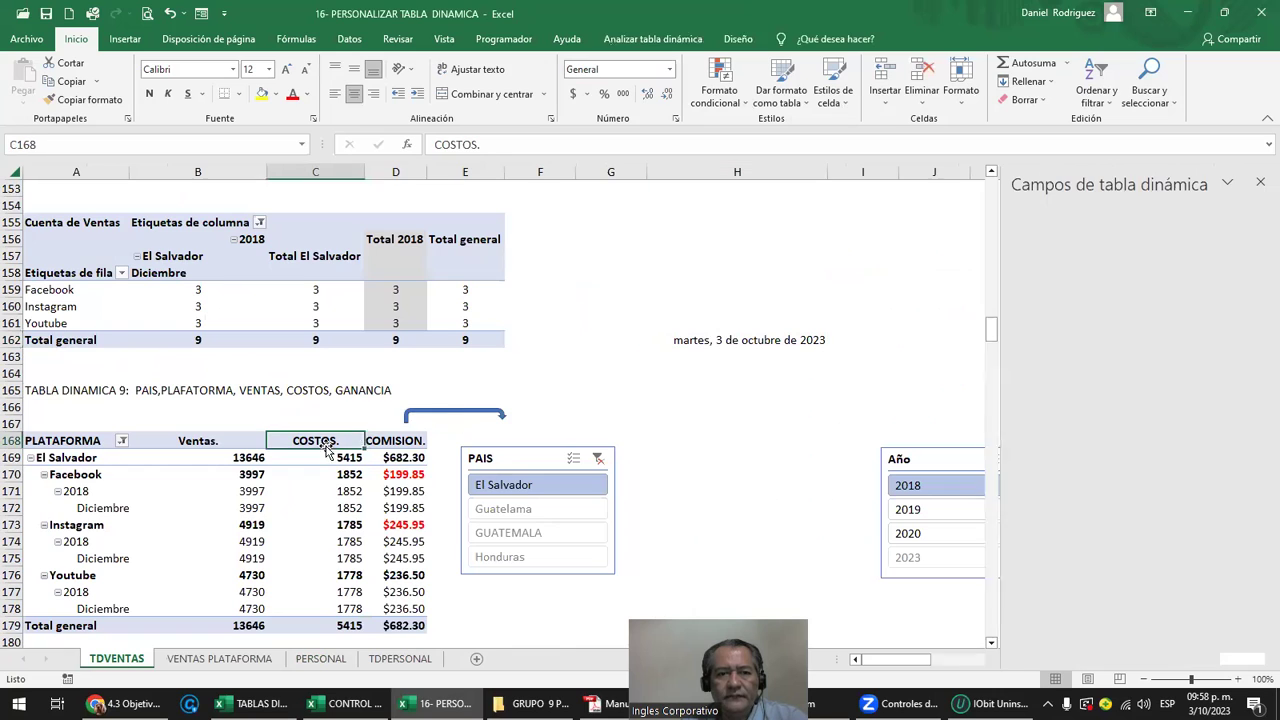
left_click(652, 38)
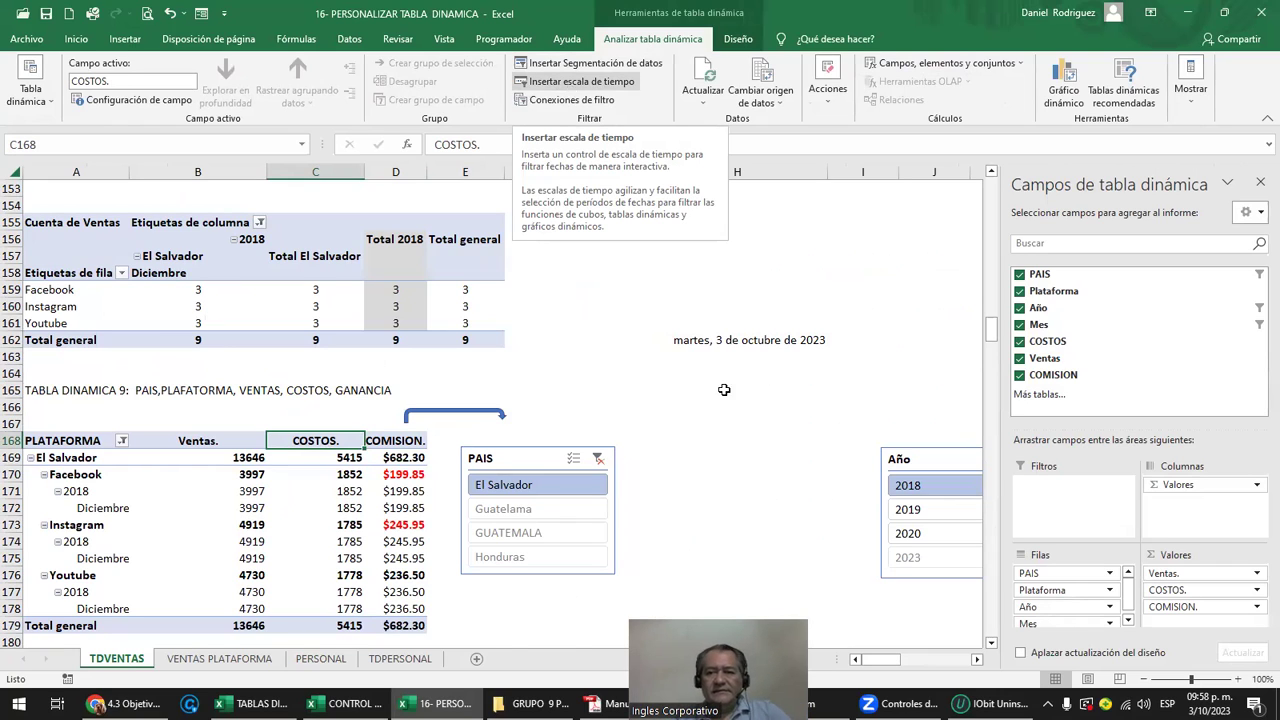
left_click(748, 490)
mouse_move(489, 295)
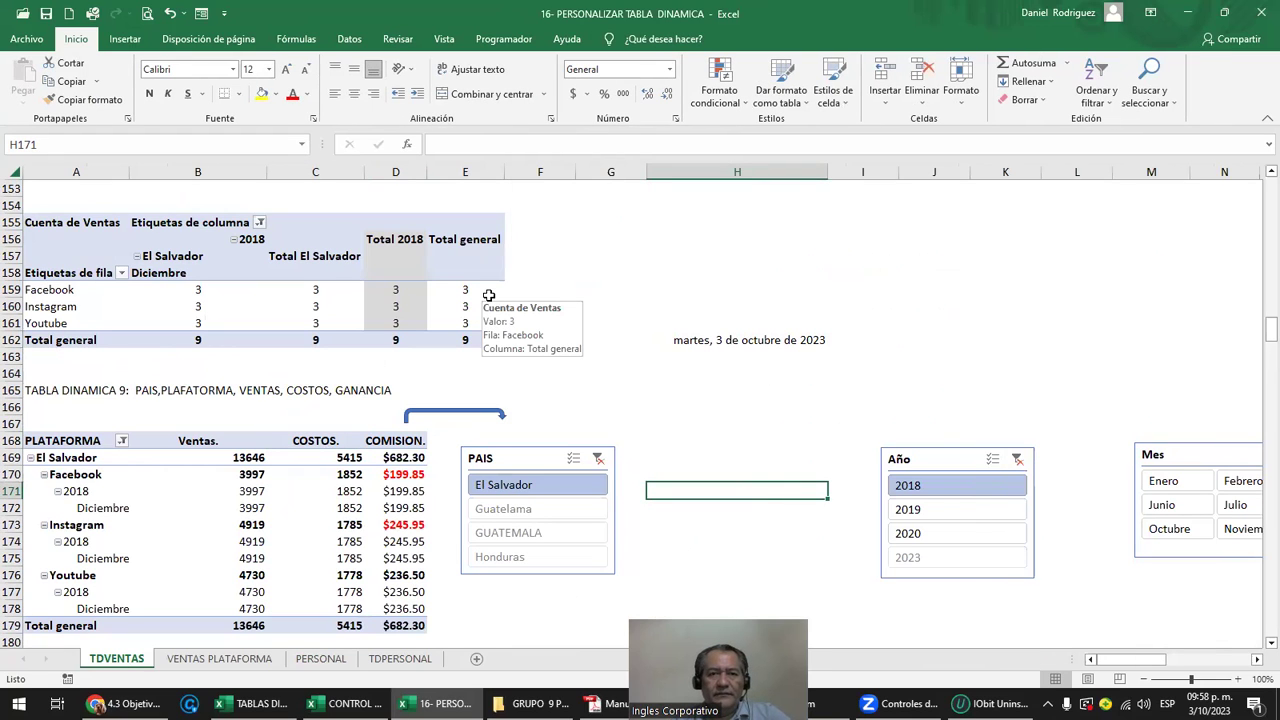